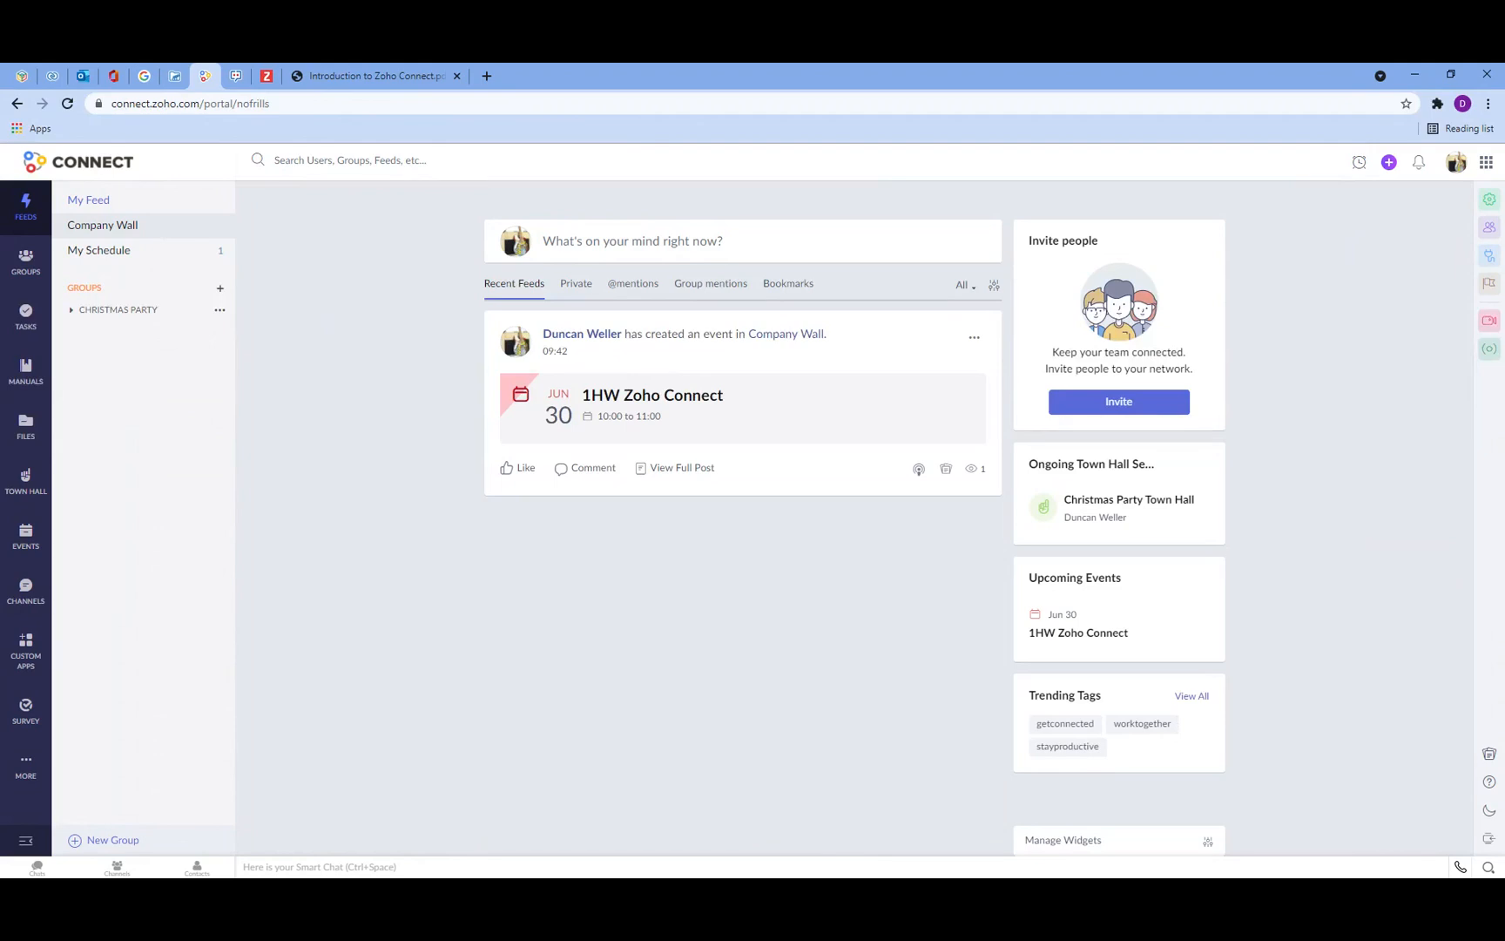
click(202, 103)
mouse_move(112, 104)
mouse_down()
mouse_move(148, 122)
mouse_move(231, 106)
mouse_move(108, 99)
mouse_up()
click(235, 103)
click(166, 102)
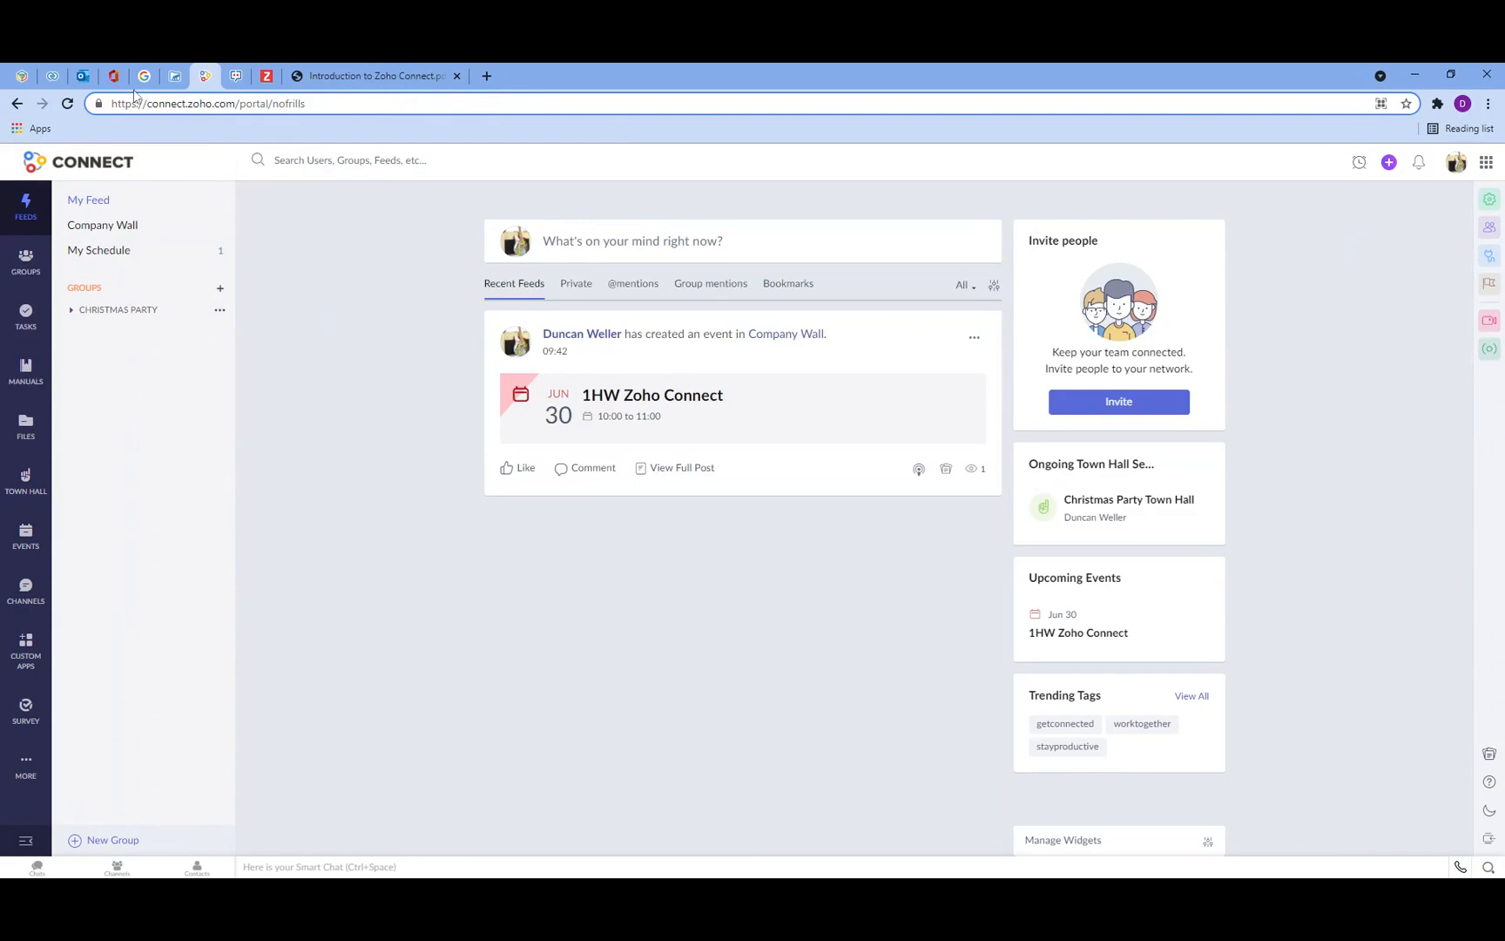
Step: Switch to the Zoho One admin console and review the Connect application's members and the applications list
click(22, 77)
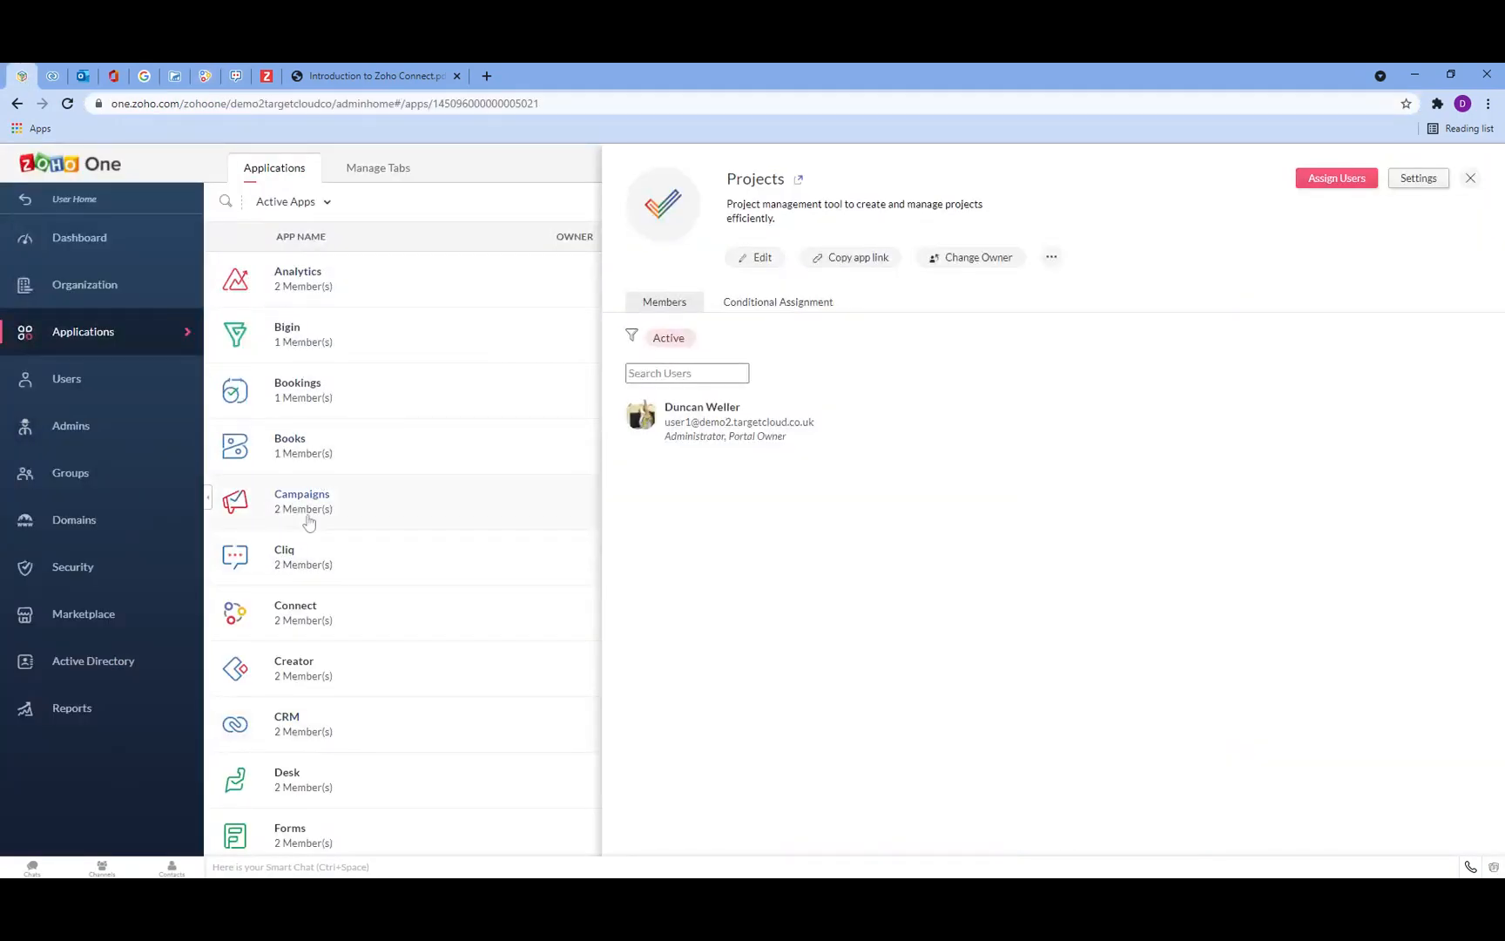
scroll(305, 501, down, 3)
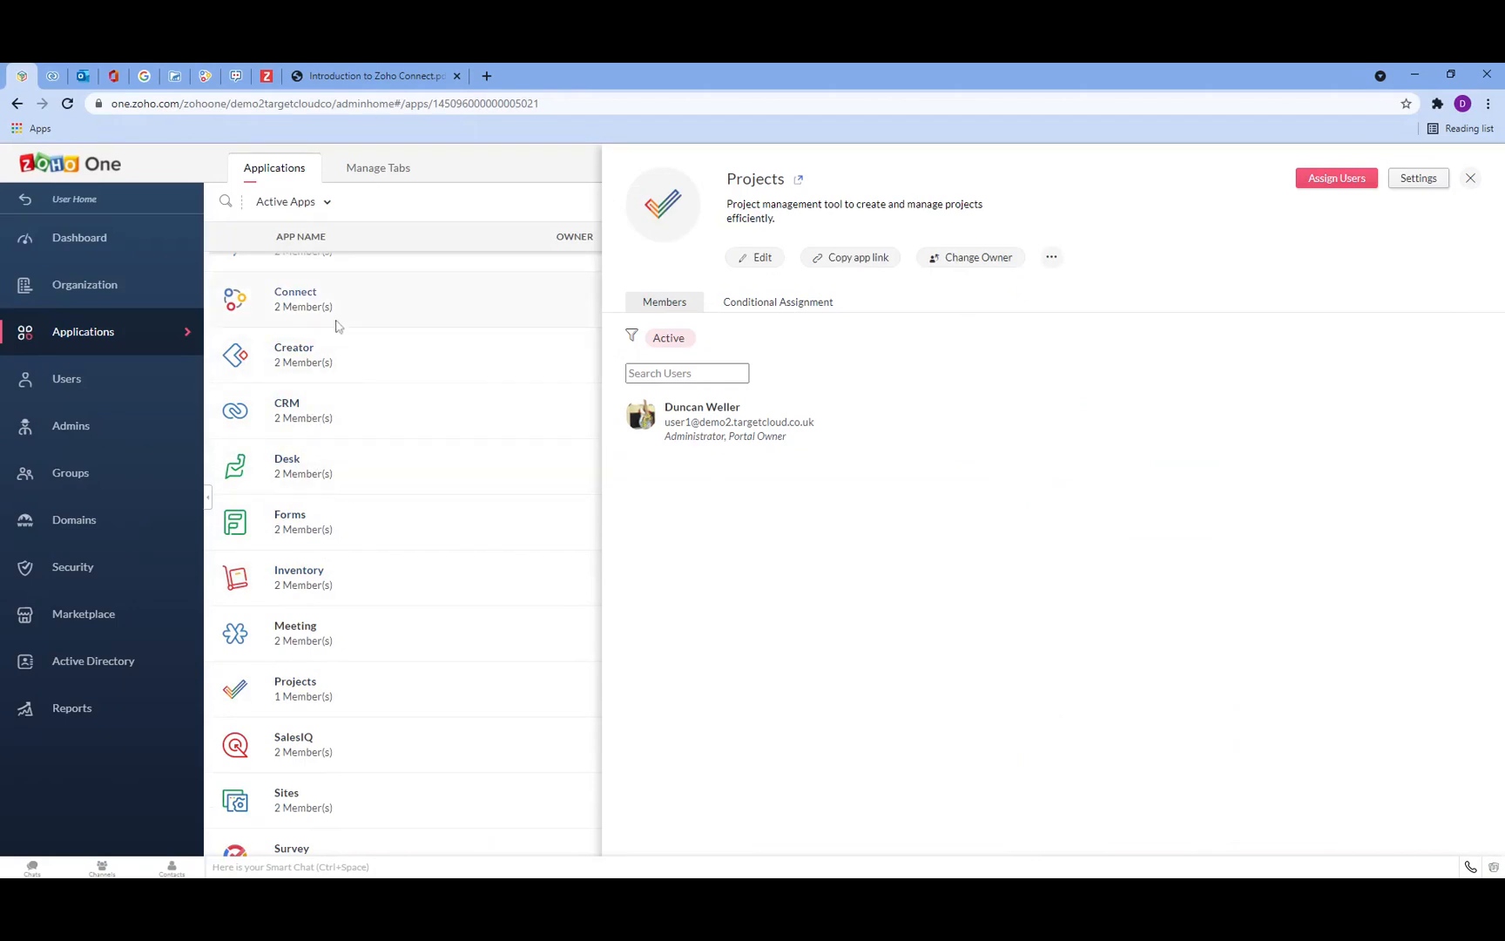
click(313, 308)
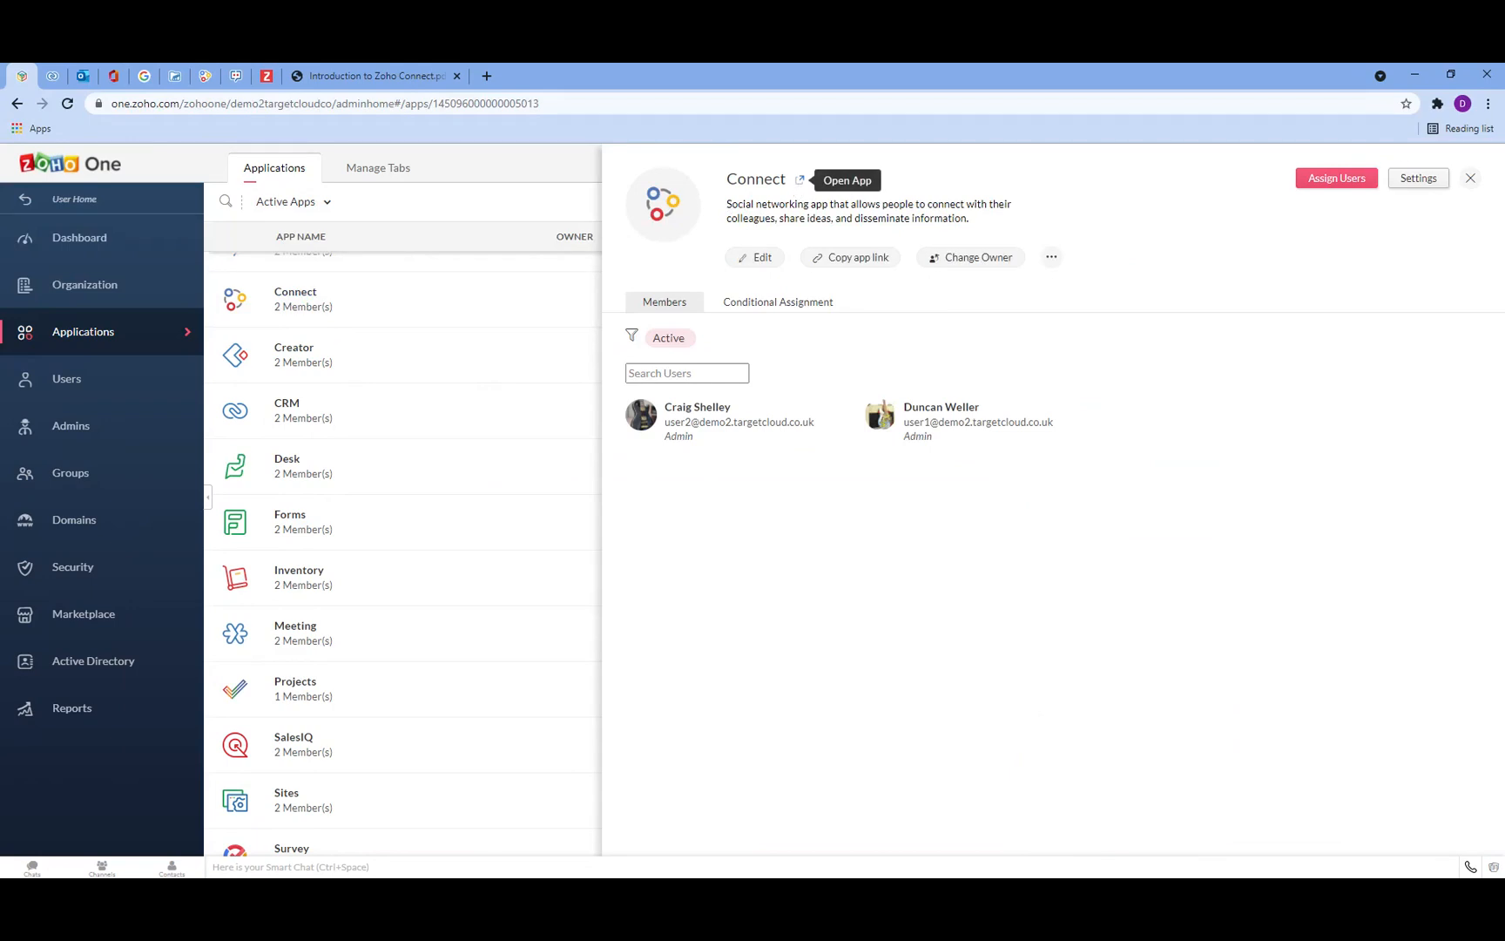
click(54, 240)
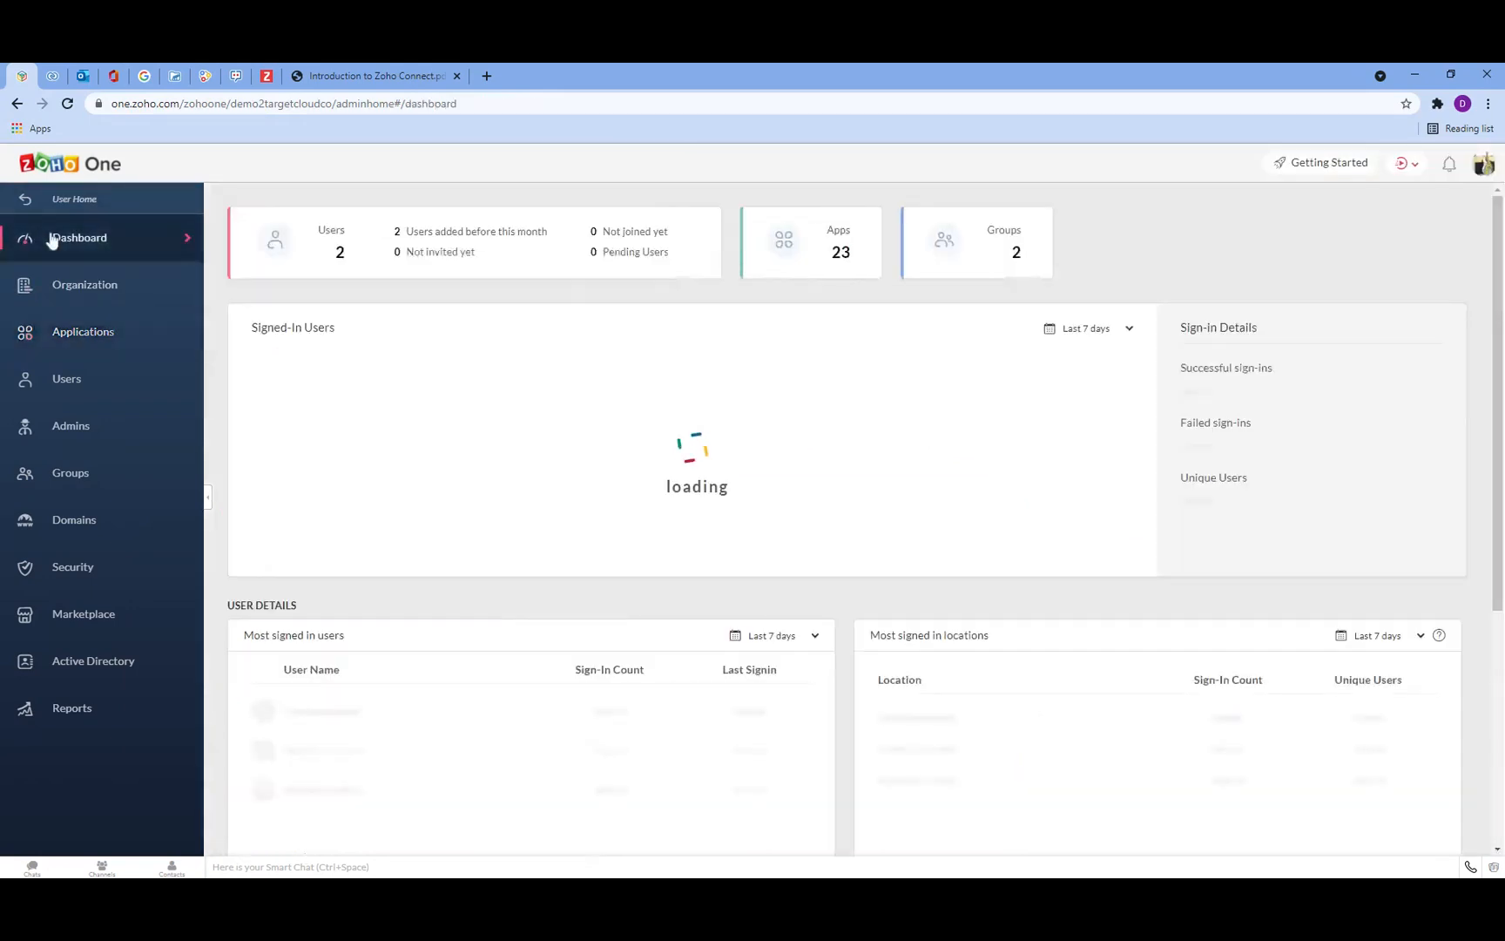
click(99, 331)
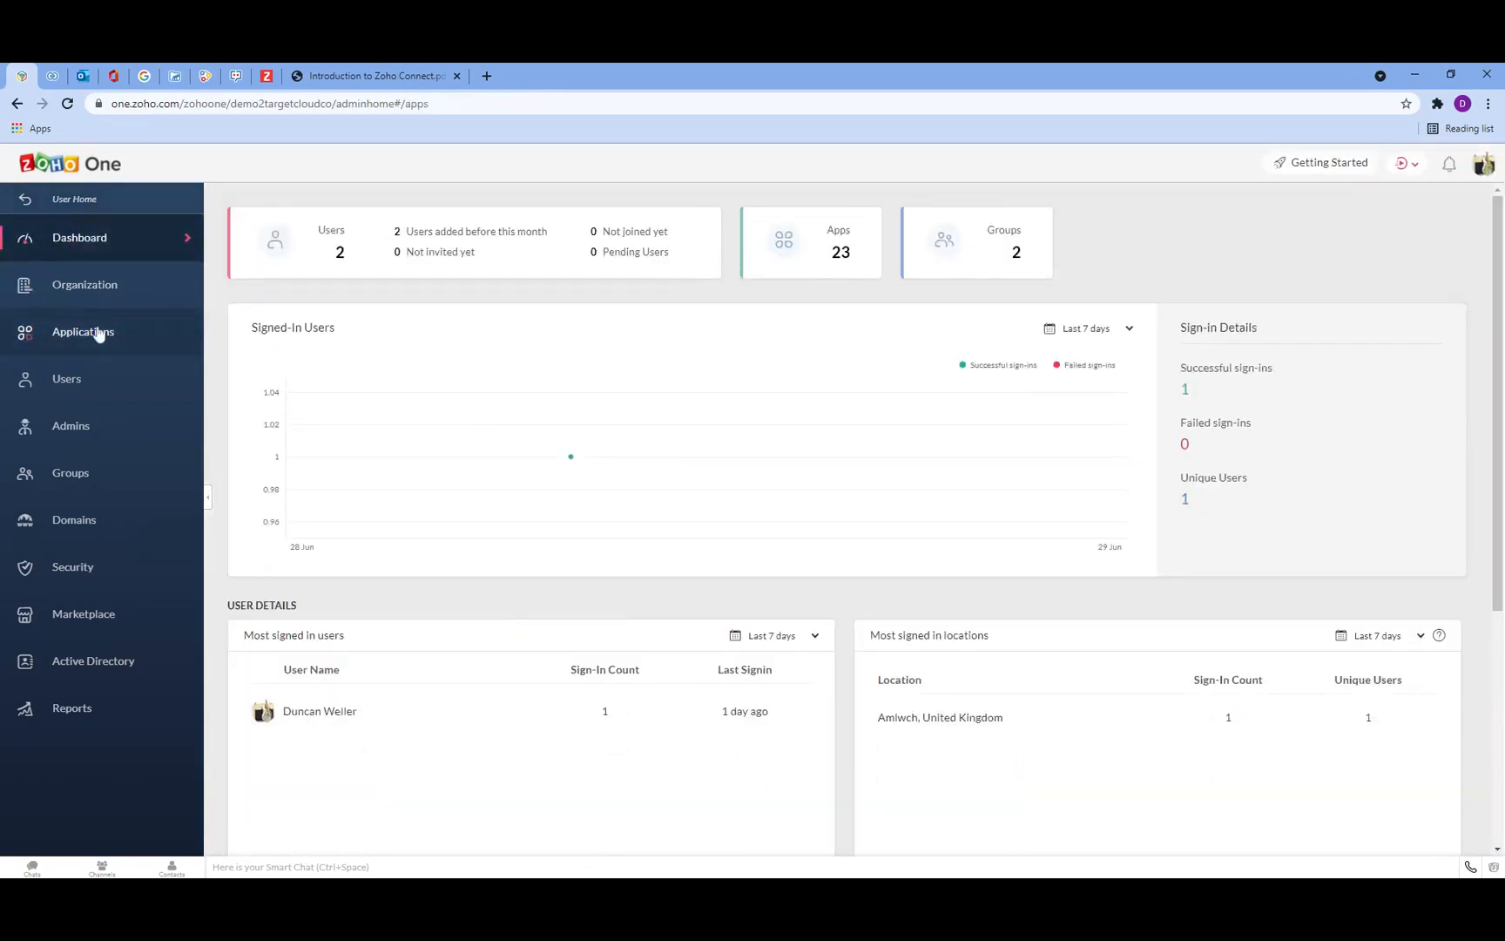
Step: Check the presentation agenda, then return to Connect and browse the Company Wall feed
click(290, 69)
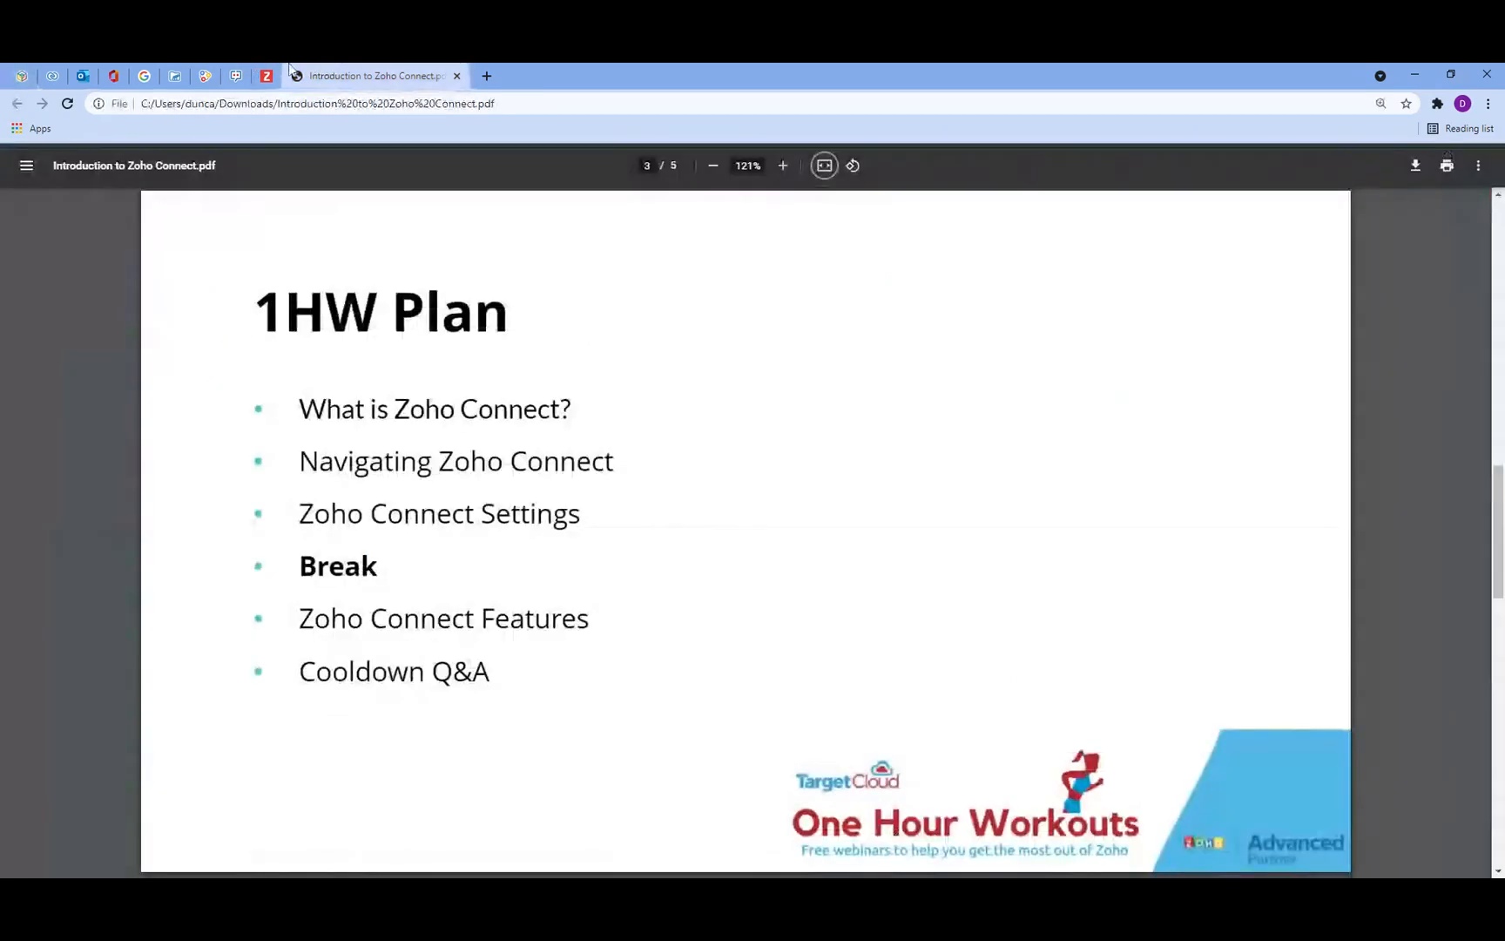
click(204, 71)
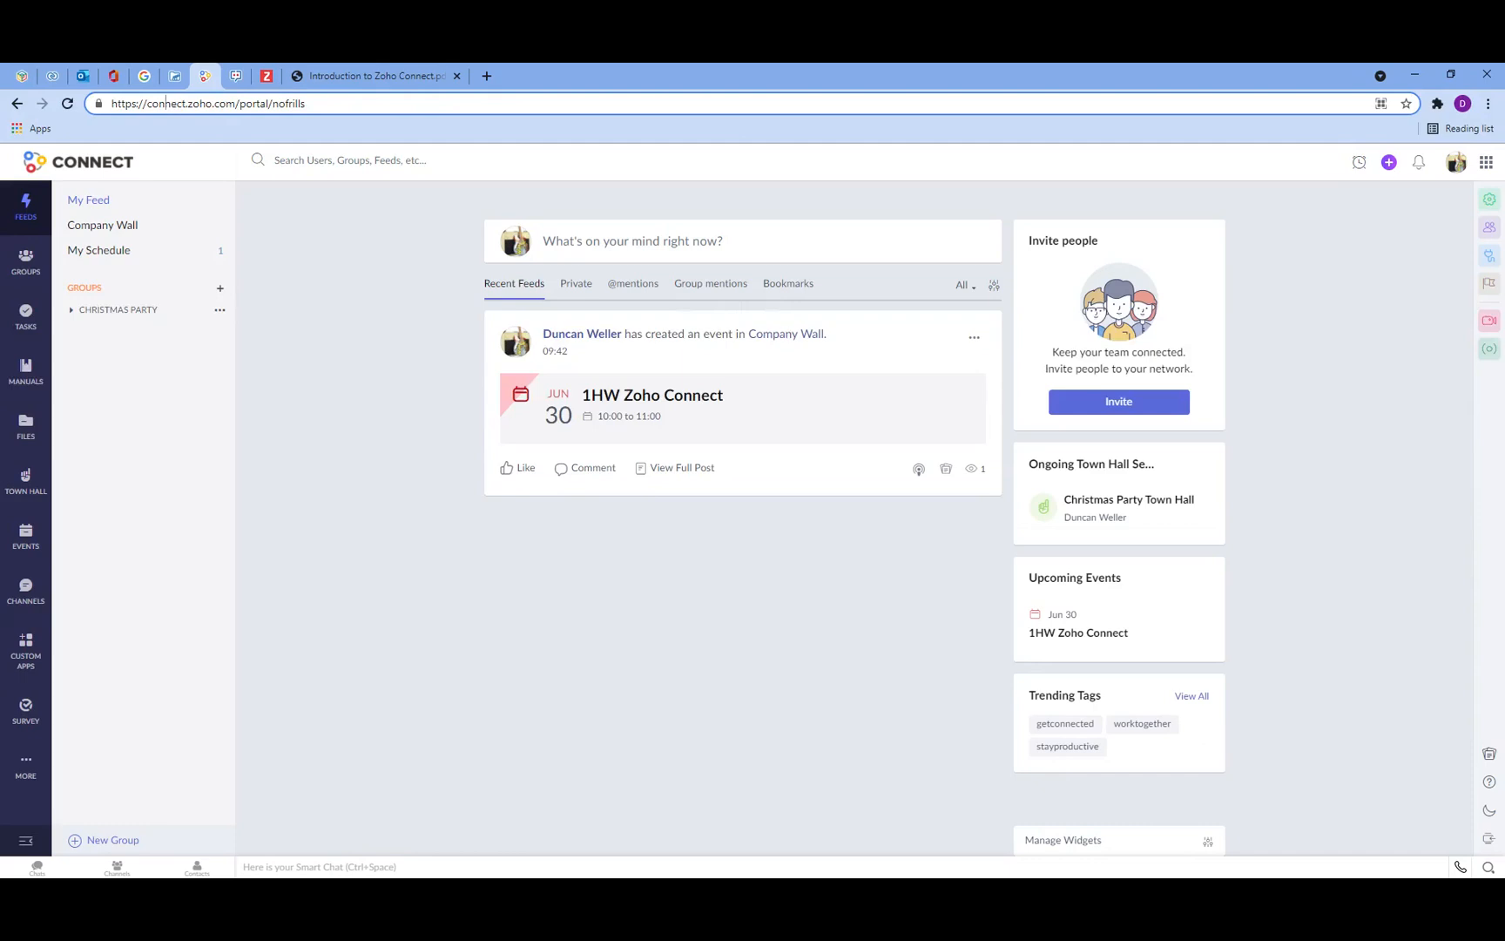
click(79, 232)
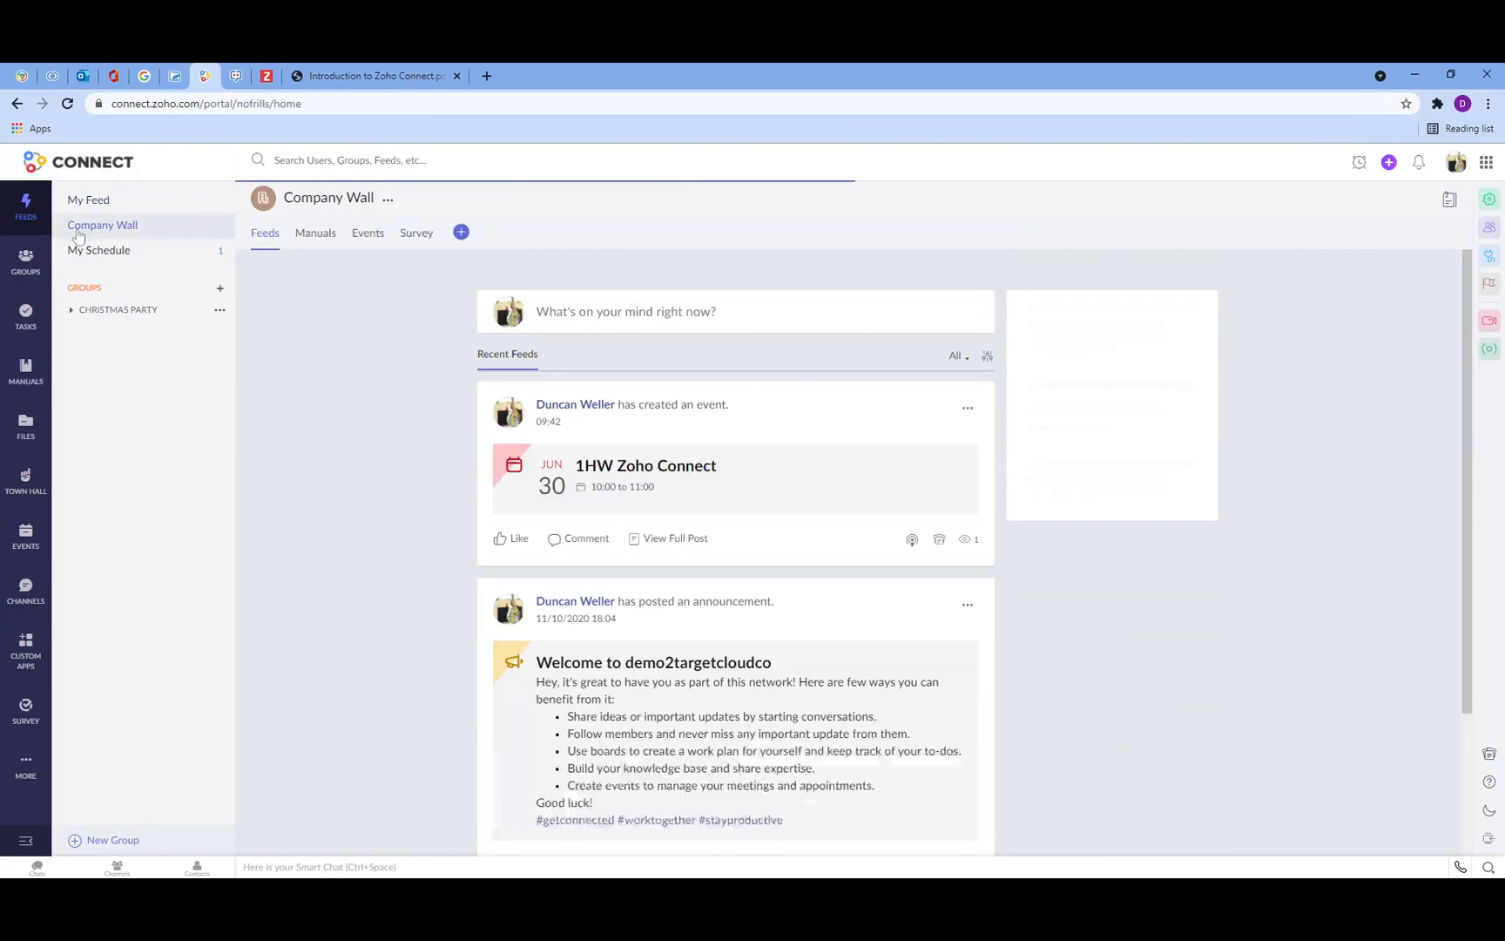
scroll(563, 438, down, 3)
scroll(563, 438, up, 3)
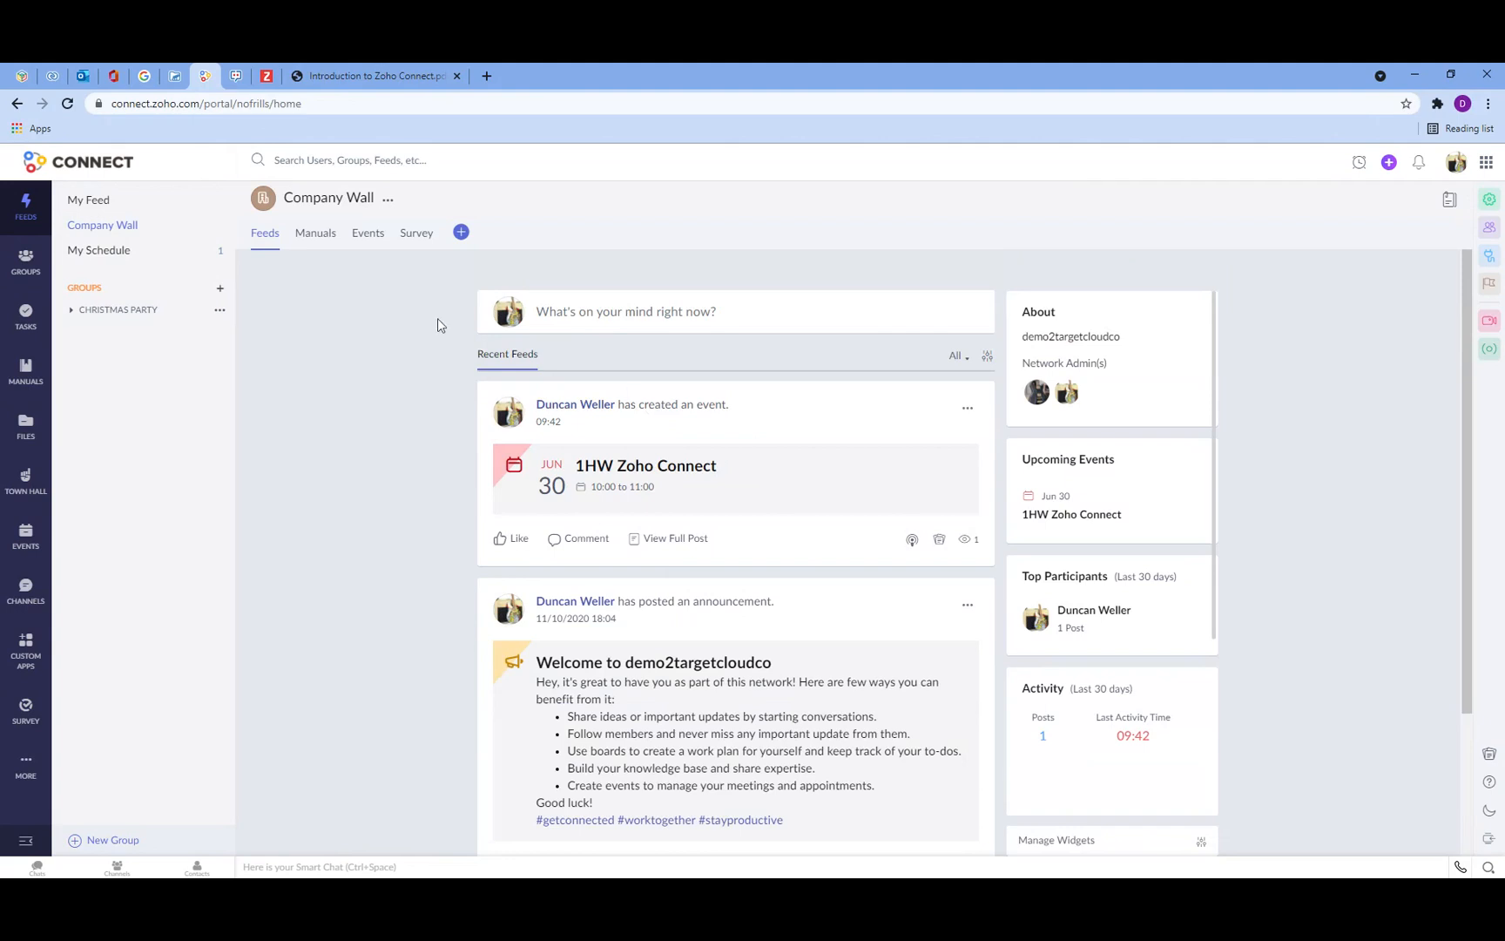
scroll(695, 615, down, 2)
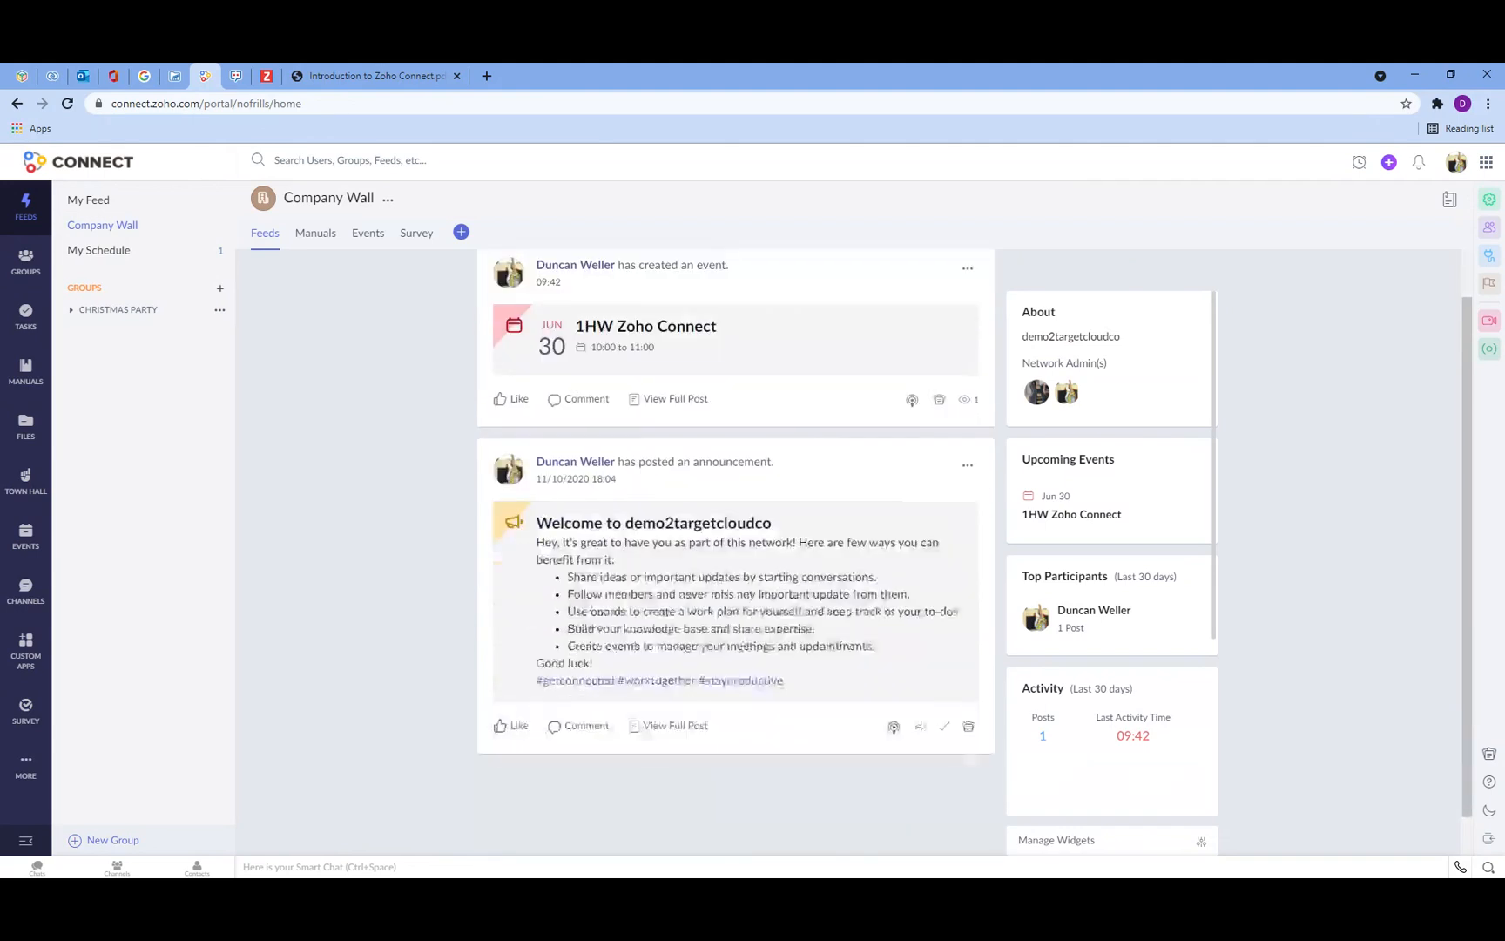
scroll(680, 704, up, 1)
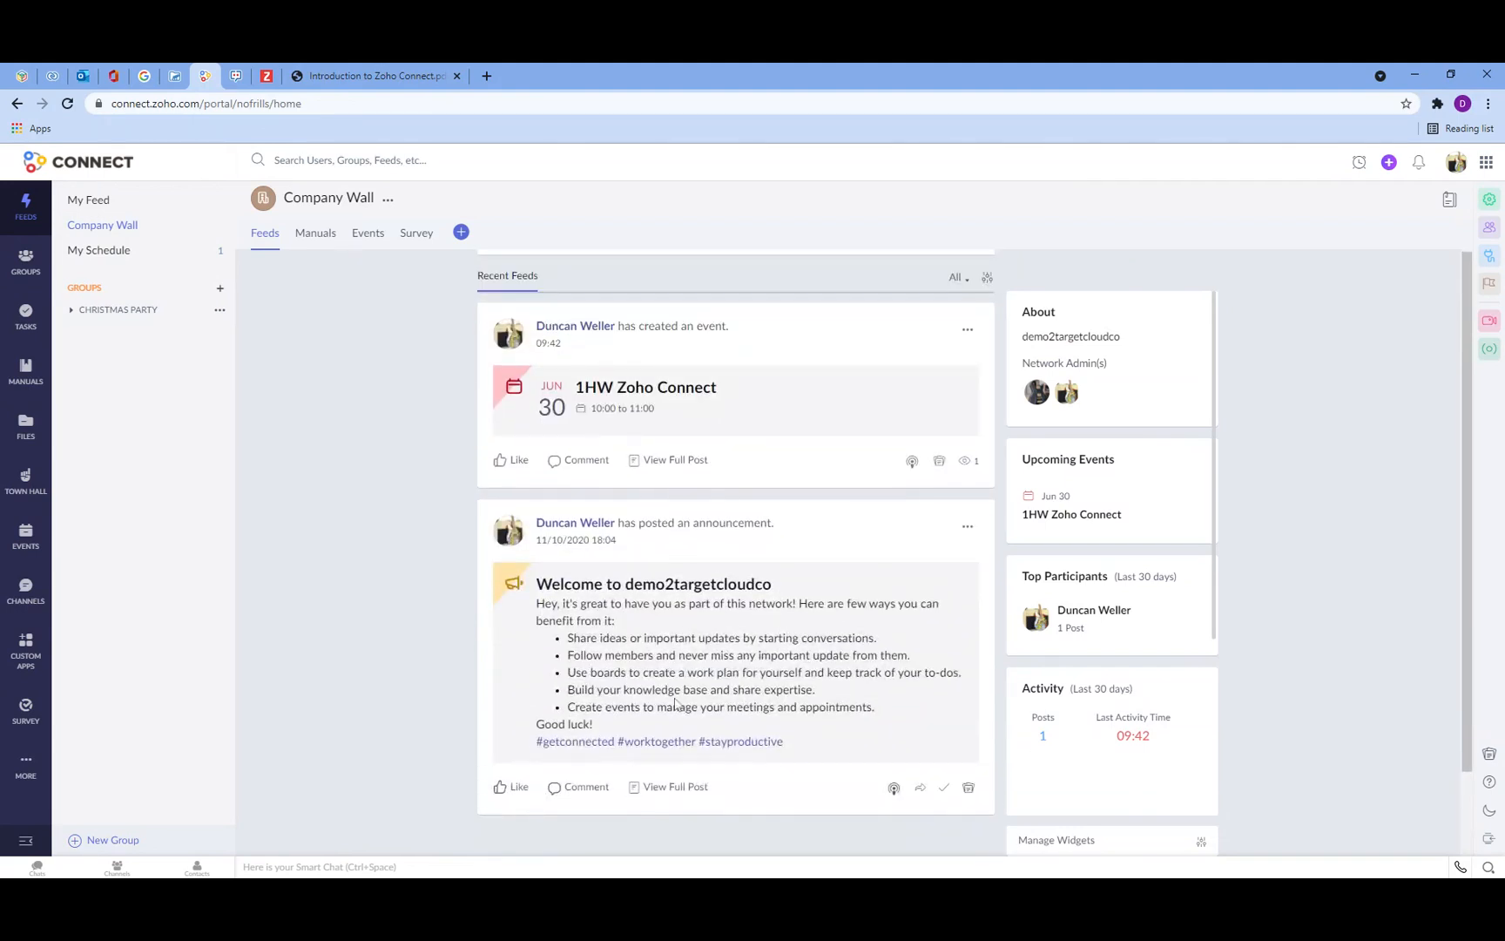
Step: View My Schedule and then the My Groups list
click(133, 262)
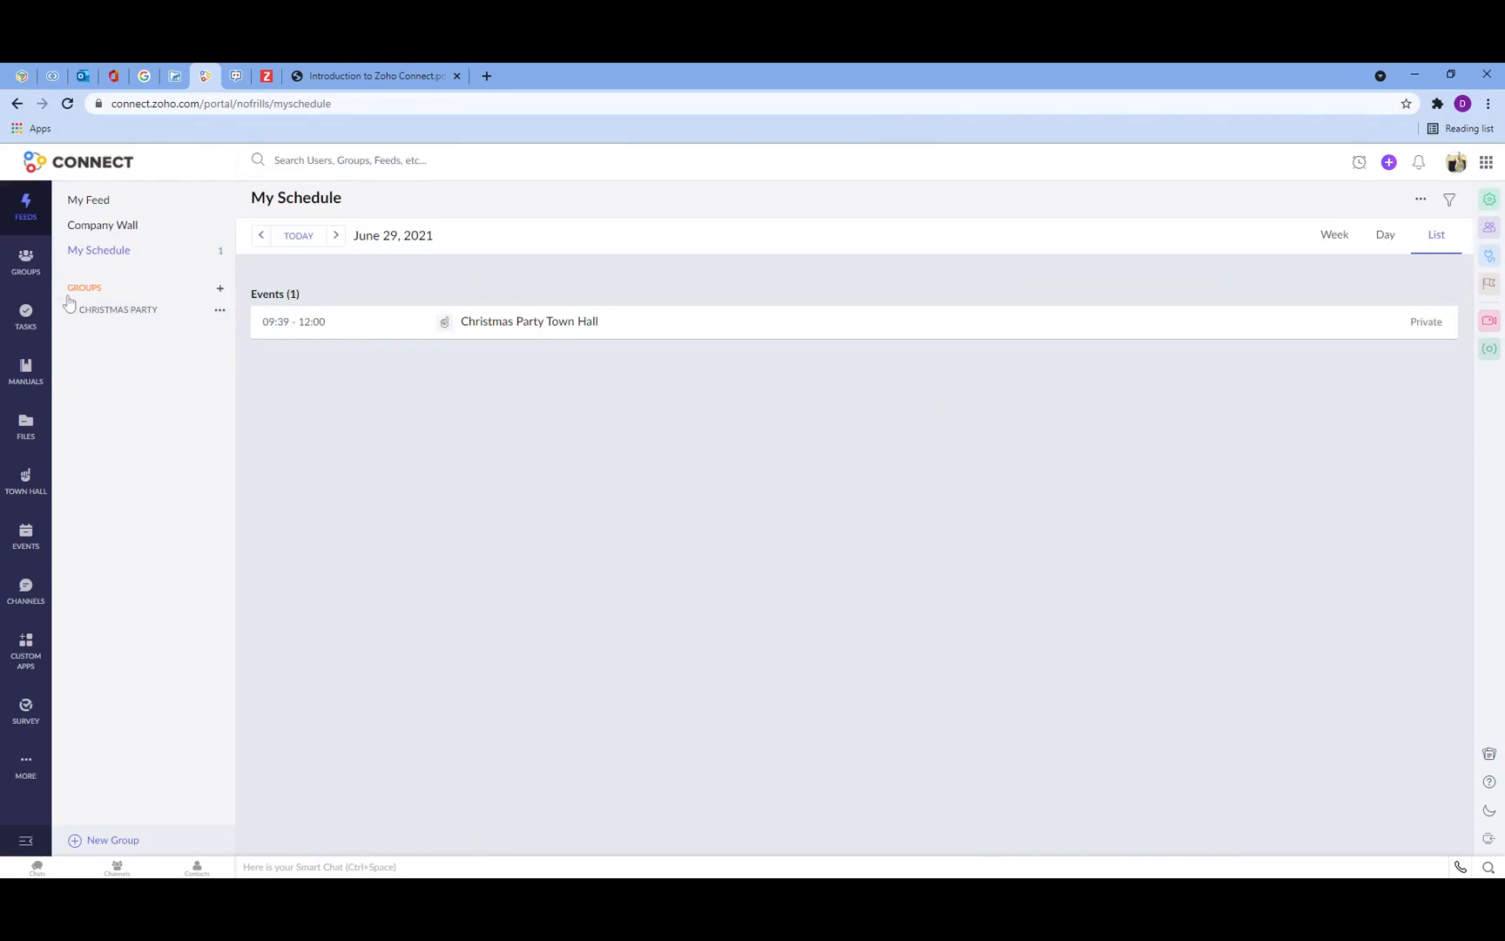
click(24, 261)
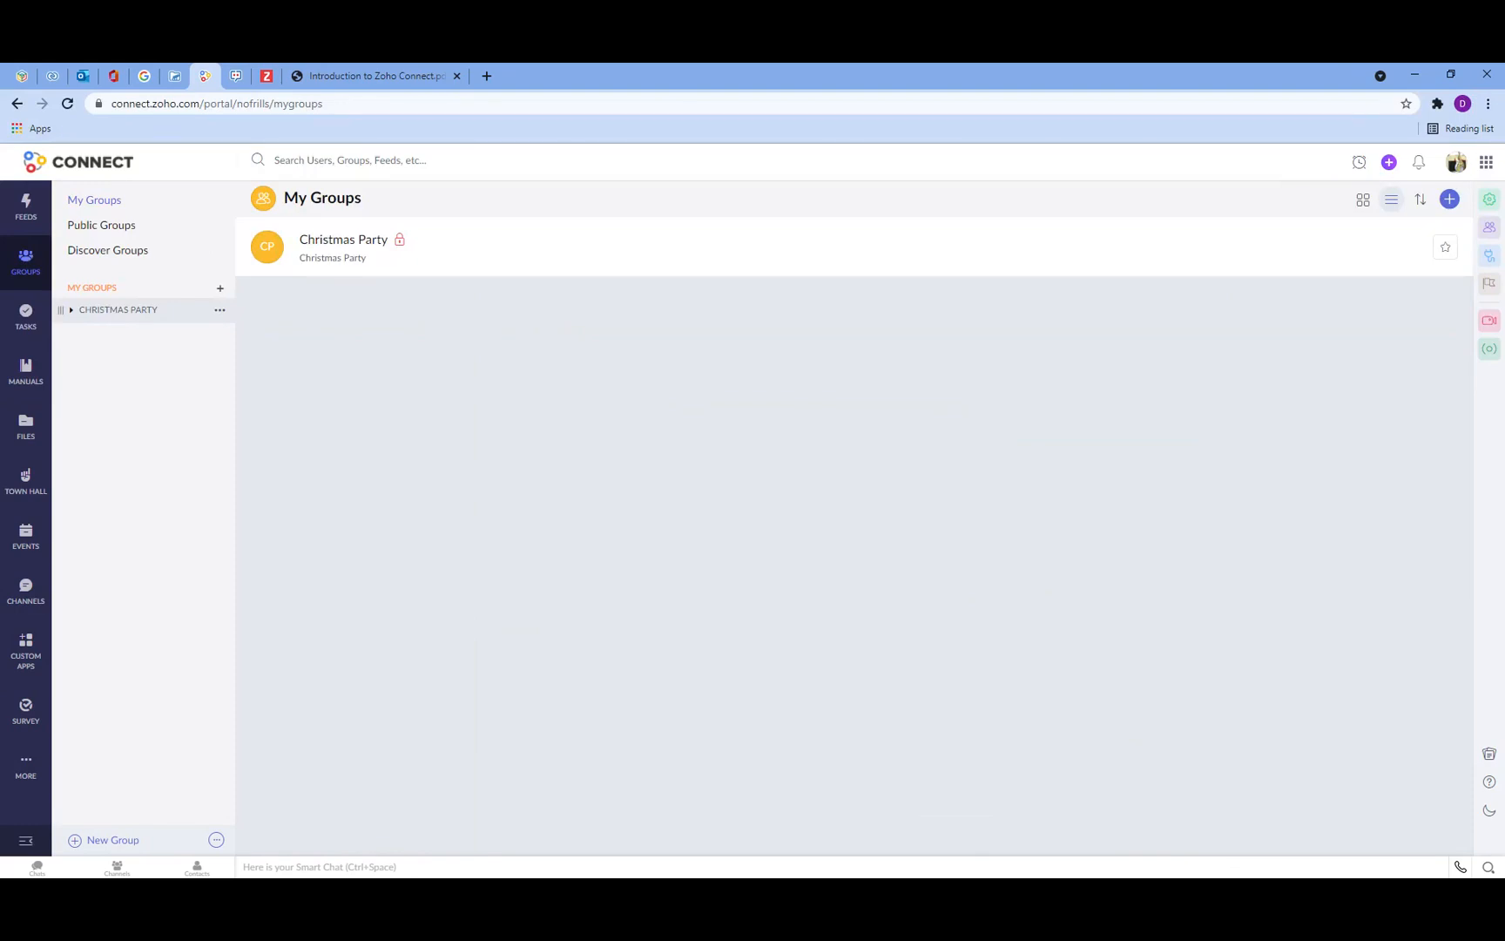
Step: Explore Tasks: the Christmas Party Board and My Tasks under both Zoho Connect and Zoho Projects
click(26, 315)
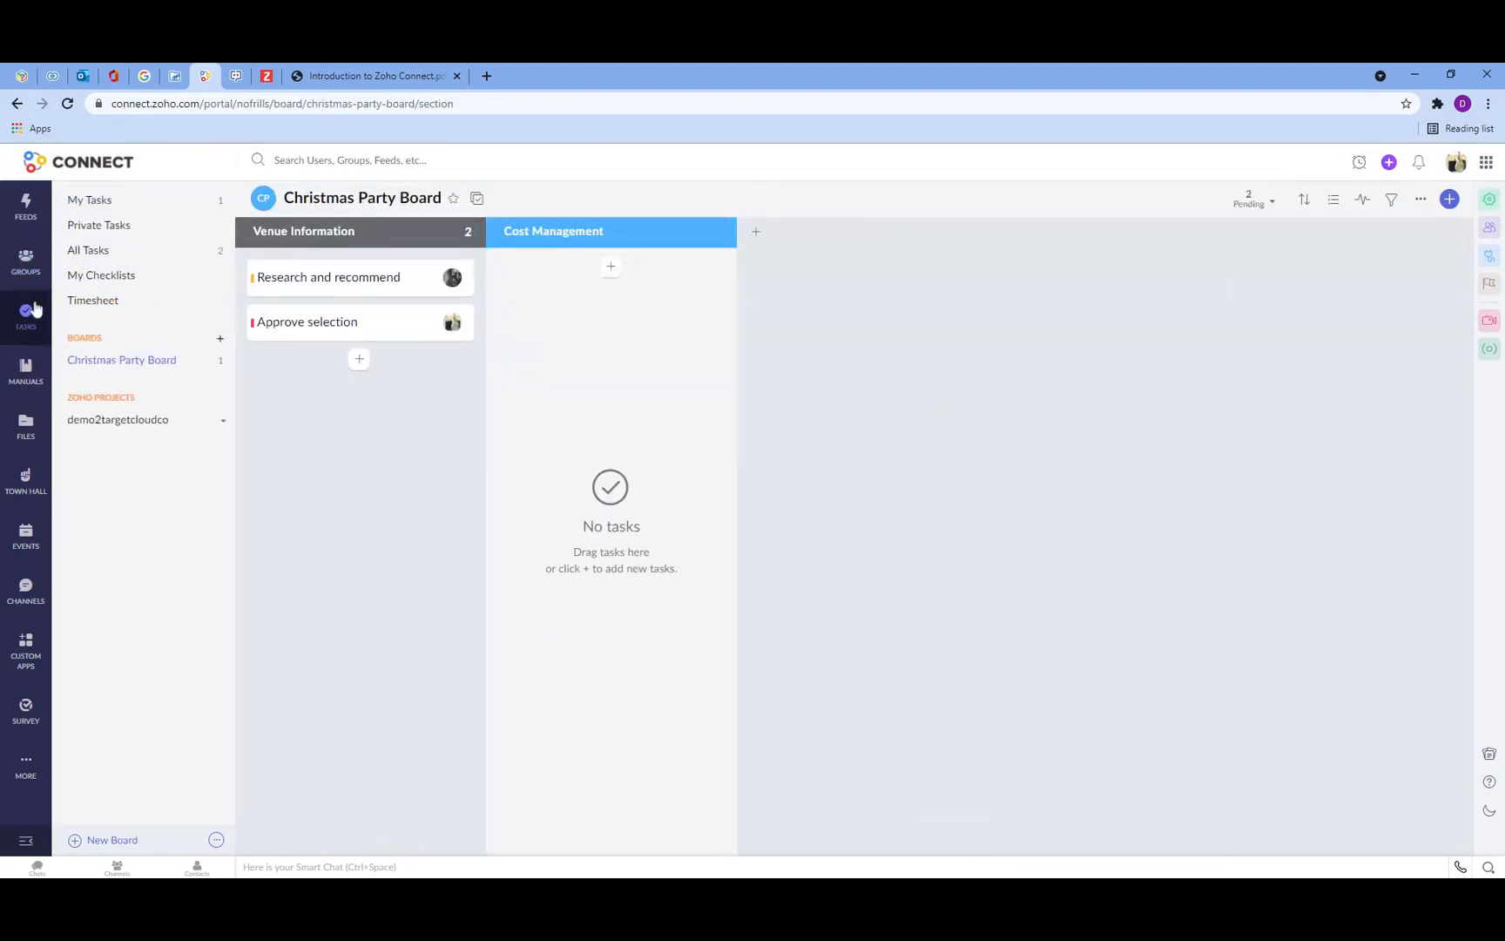
click(91, 203)
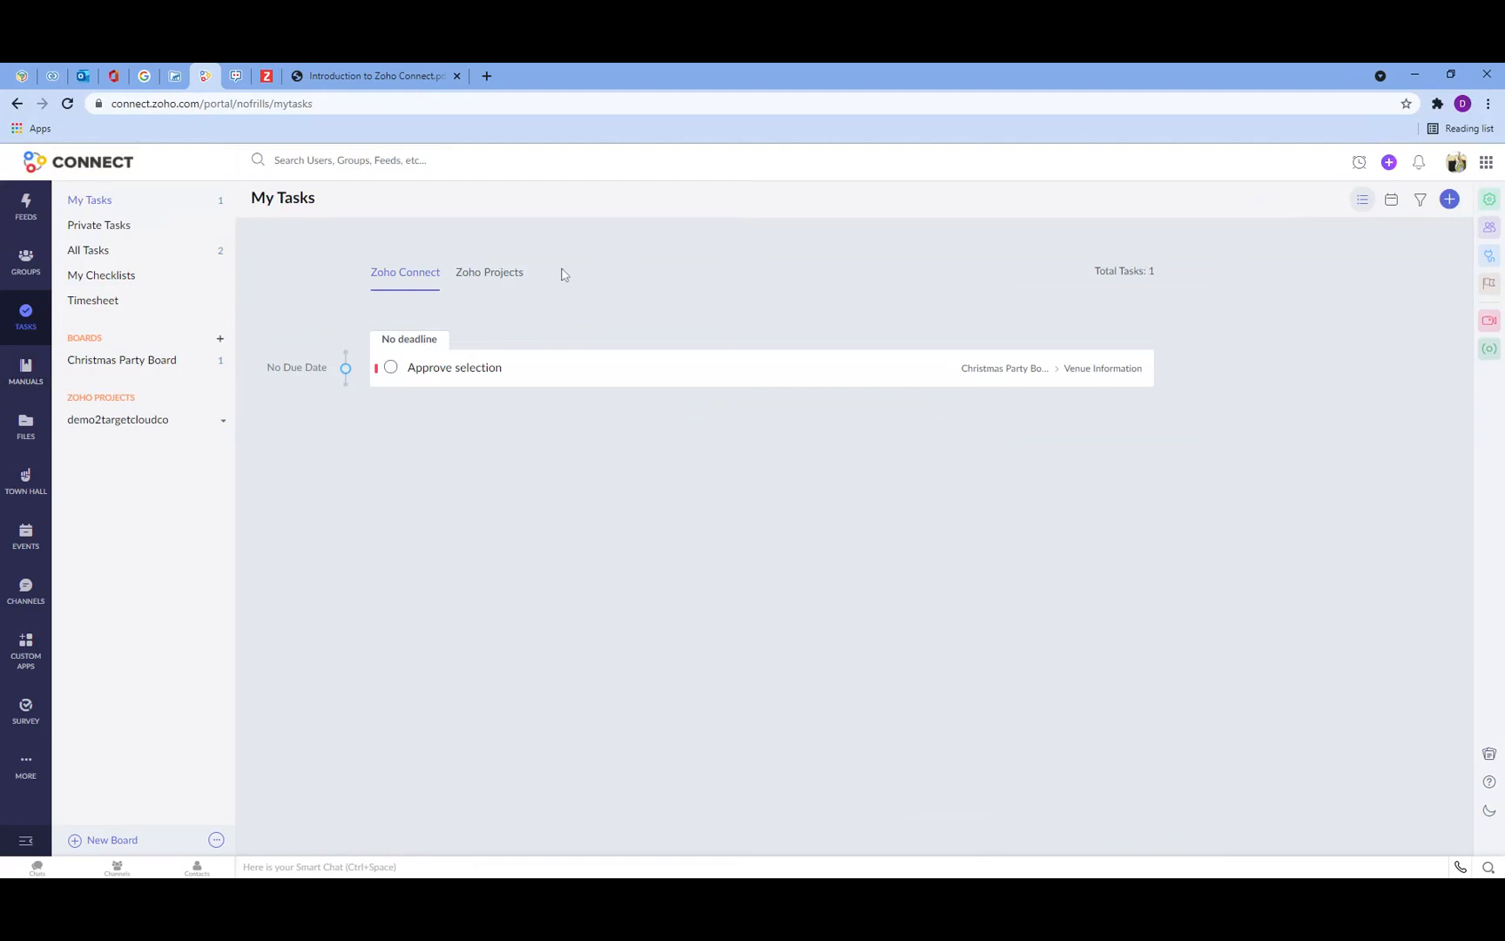
click(500, 280)
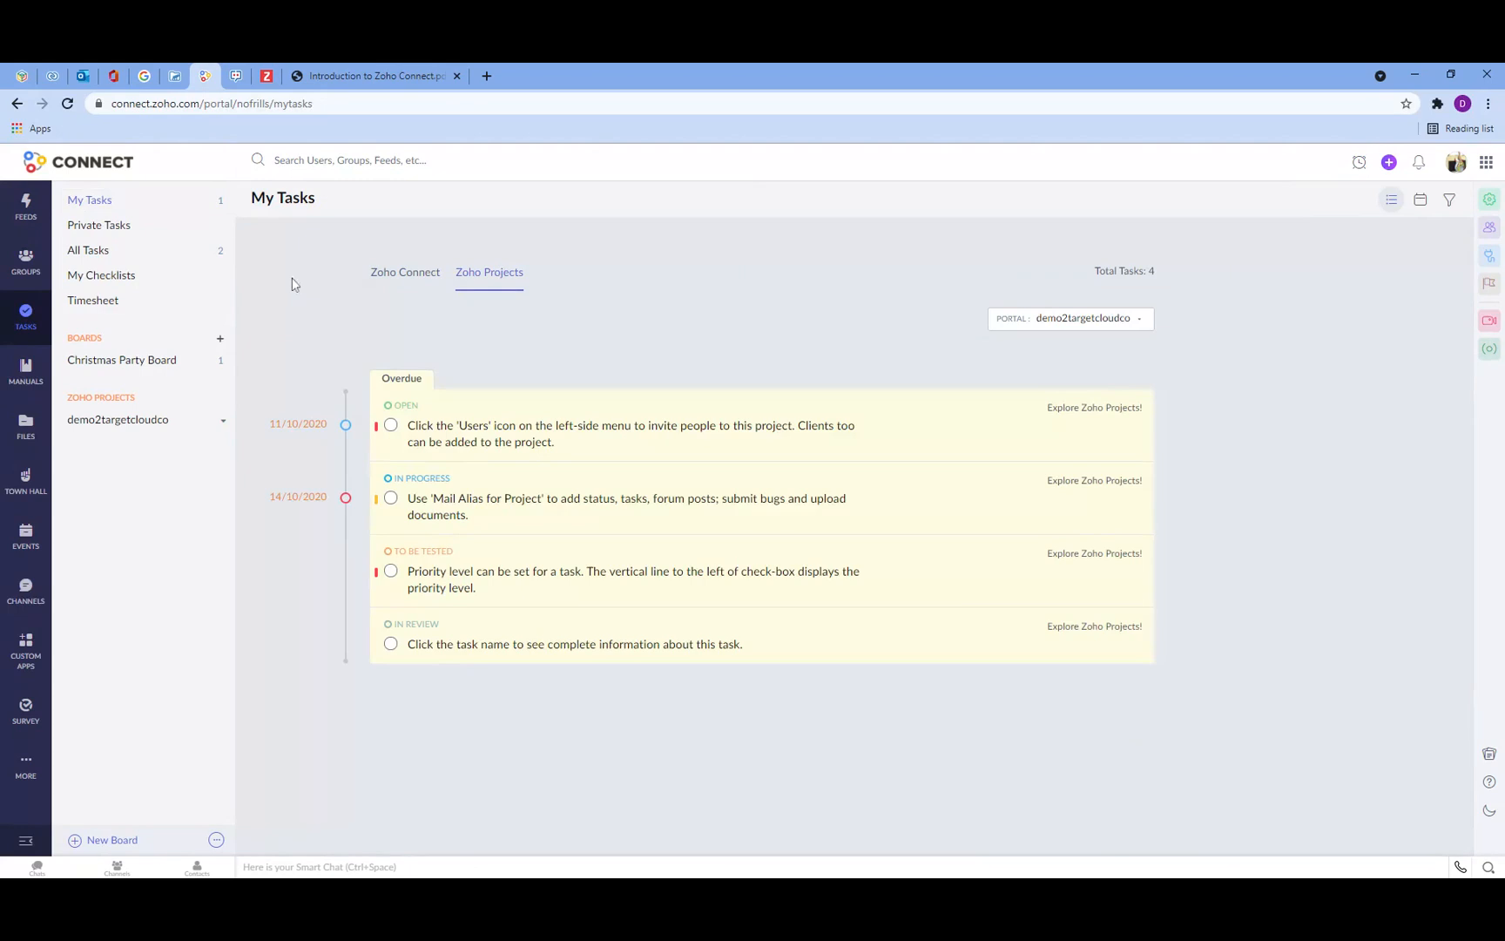
click(122, 360)
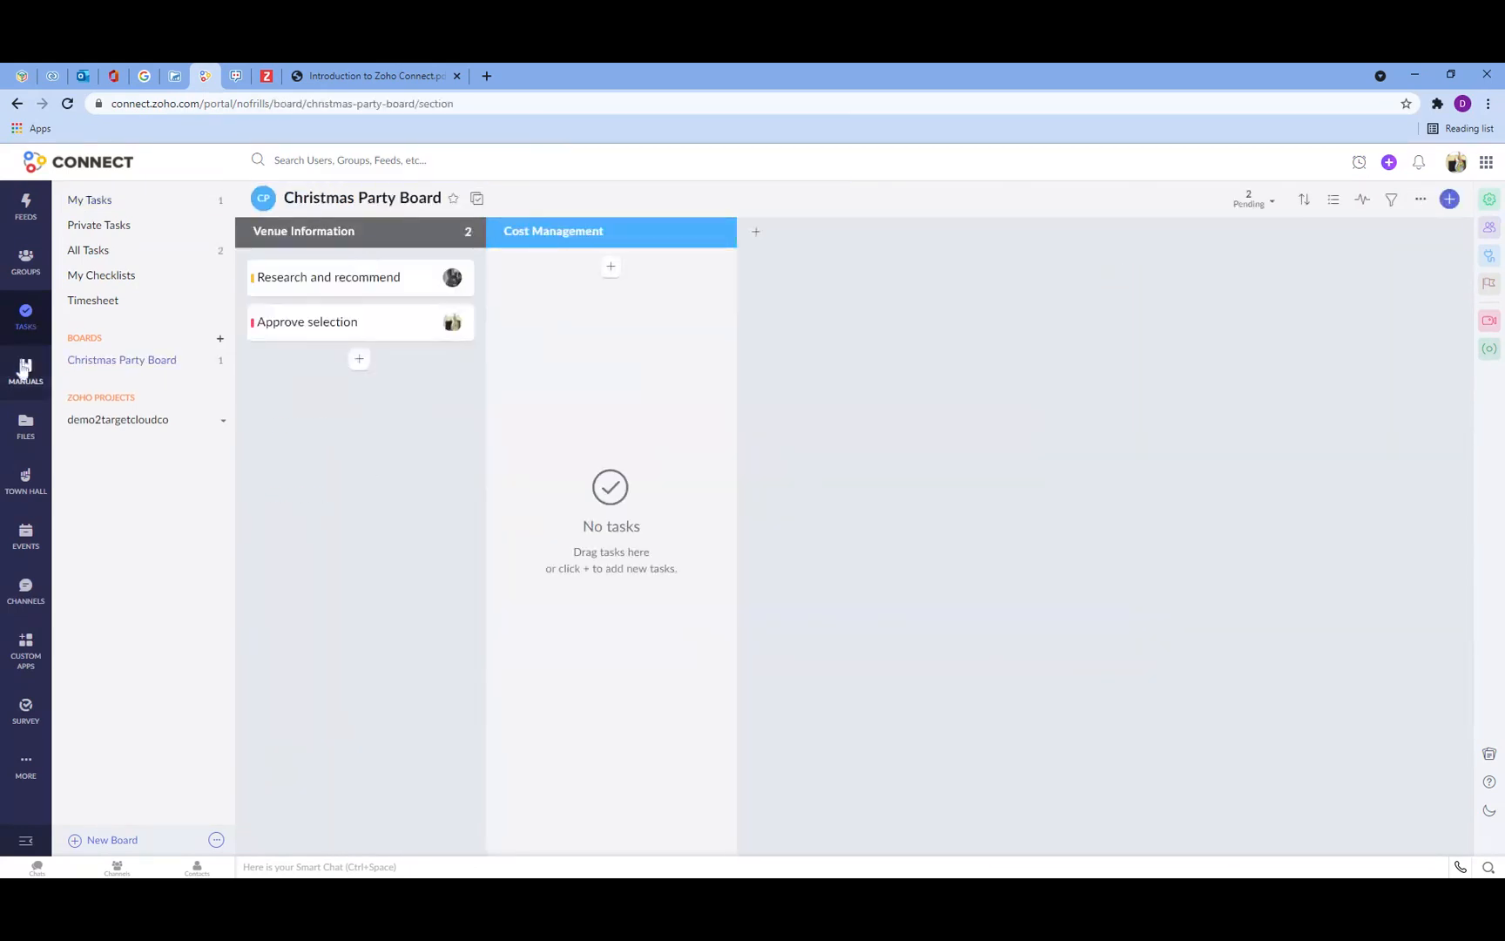
Step: Browse the Manuals dashboard, Company Files and Town Hall sessions sections
click(24, 368)
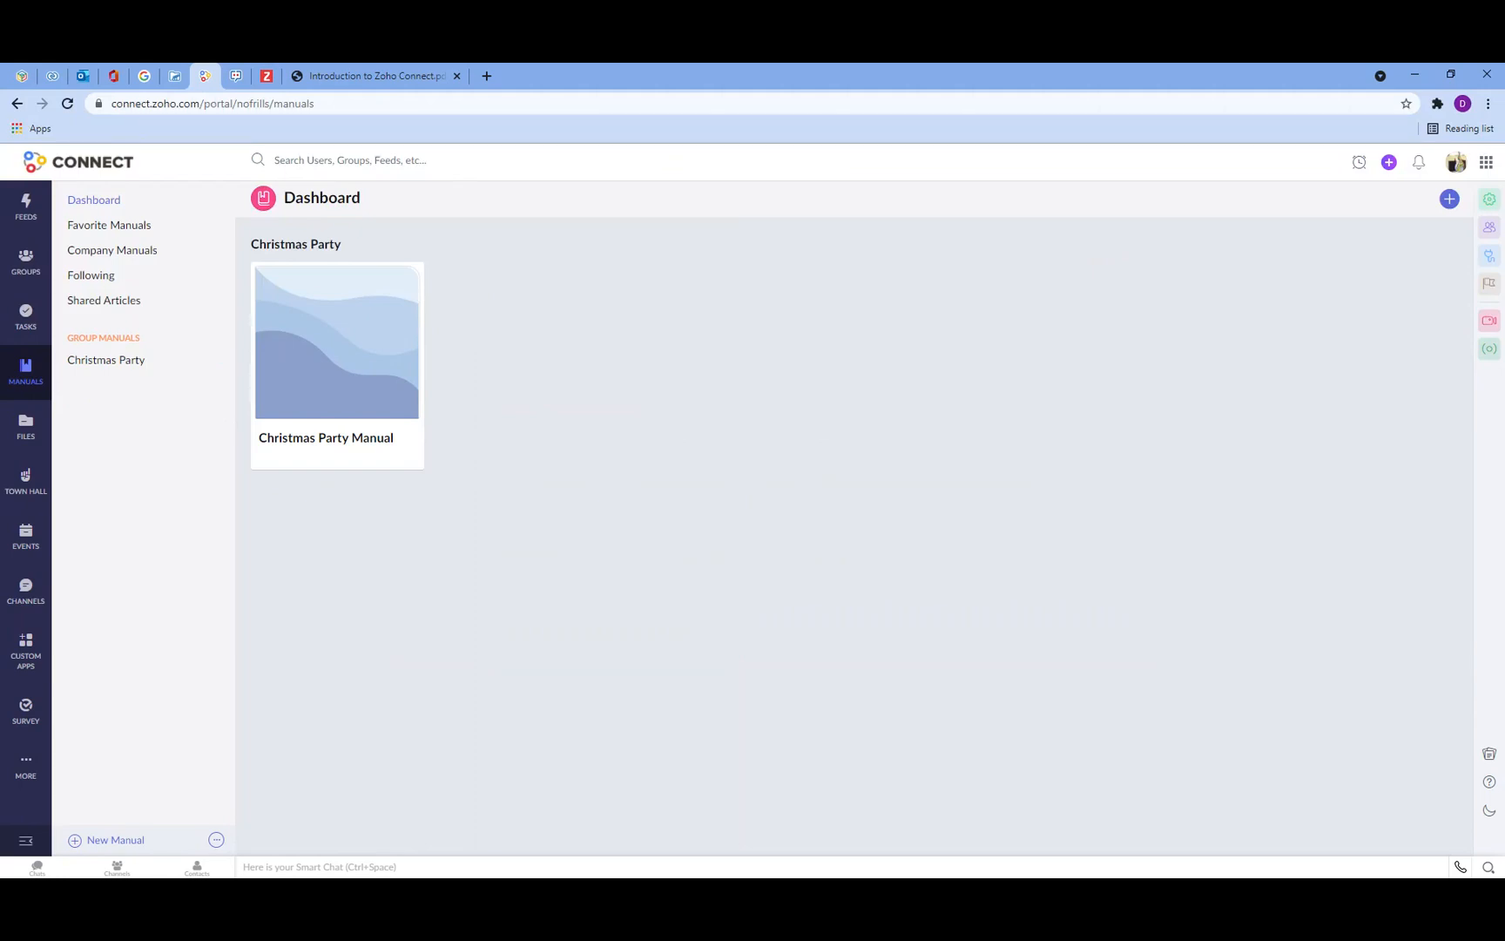
click(23, 426)
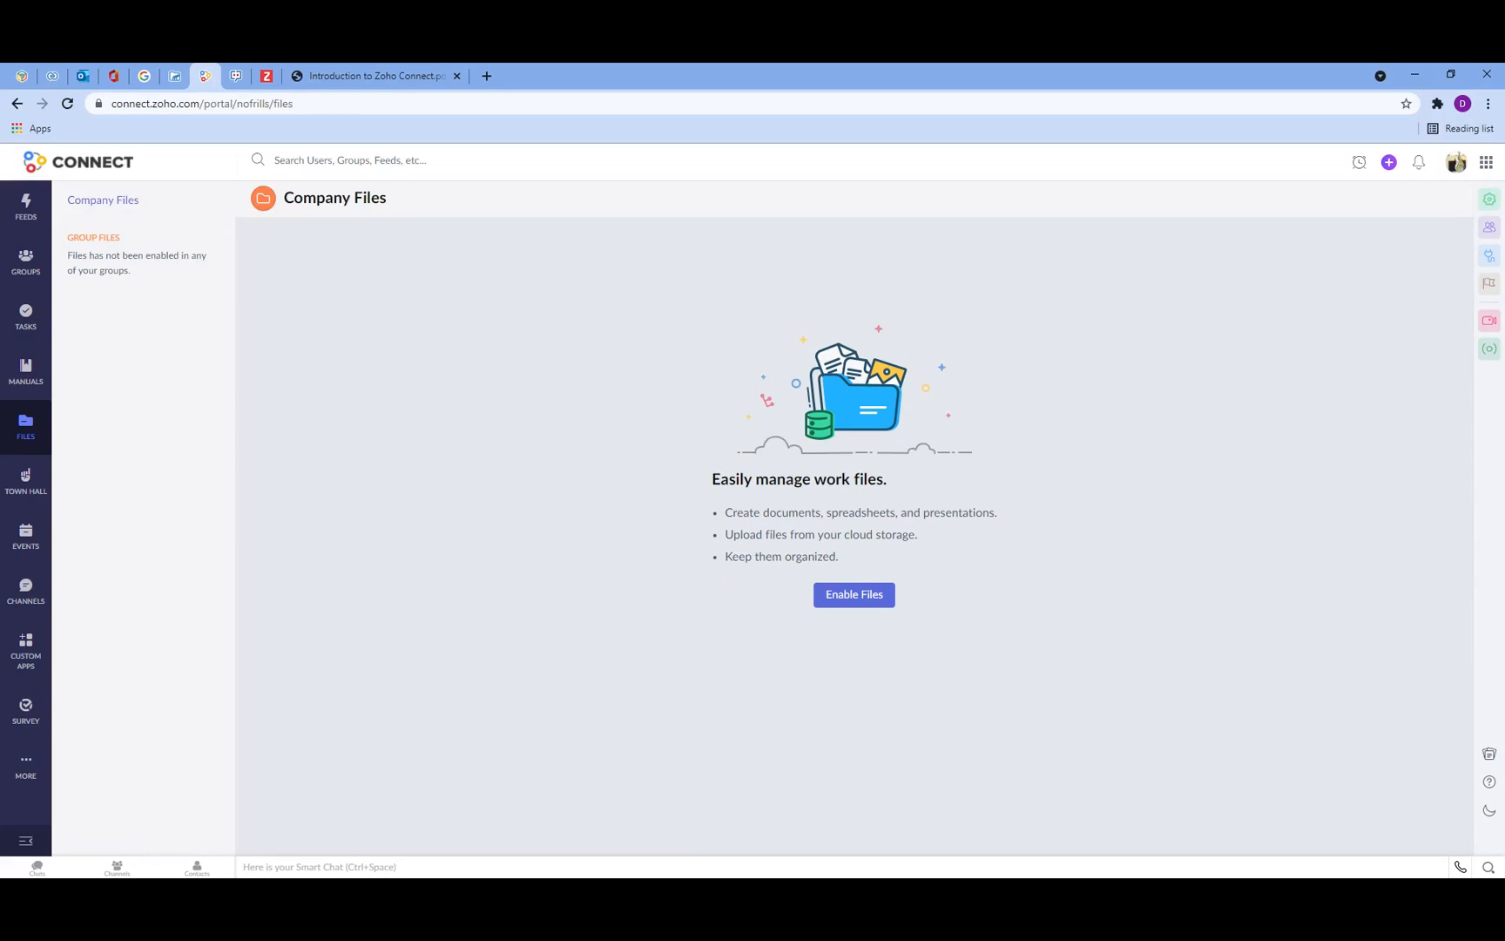
click(26, 484)
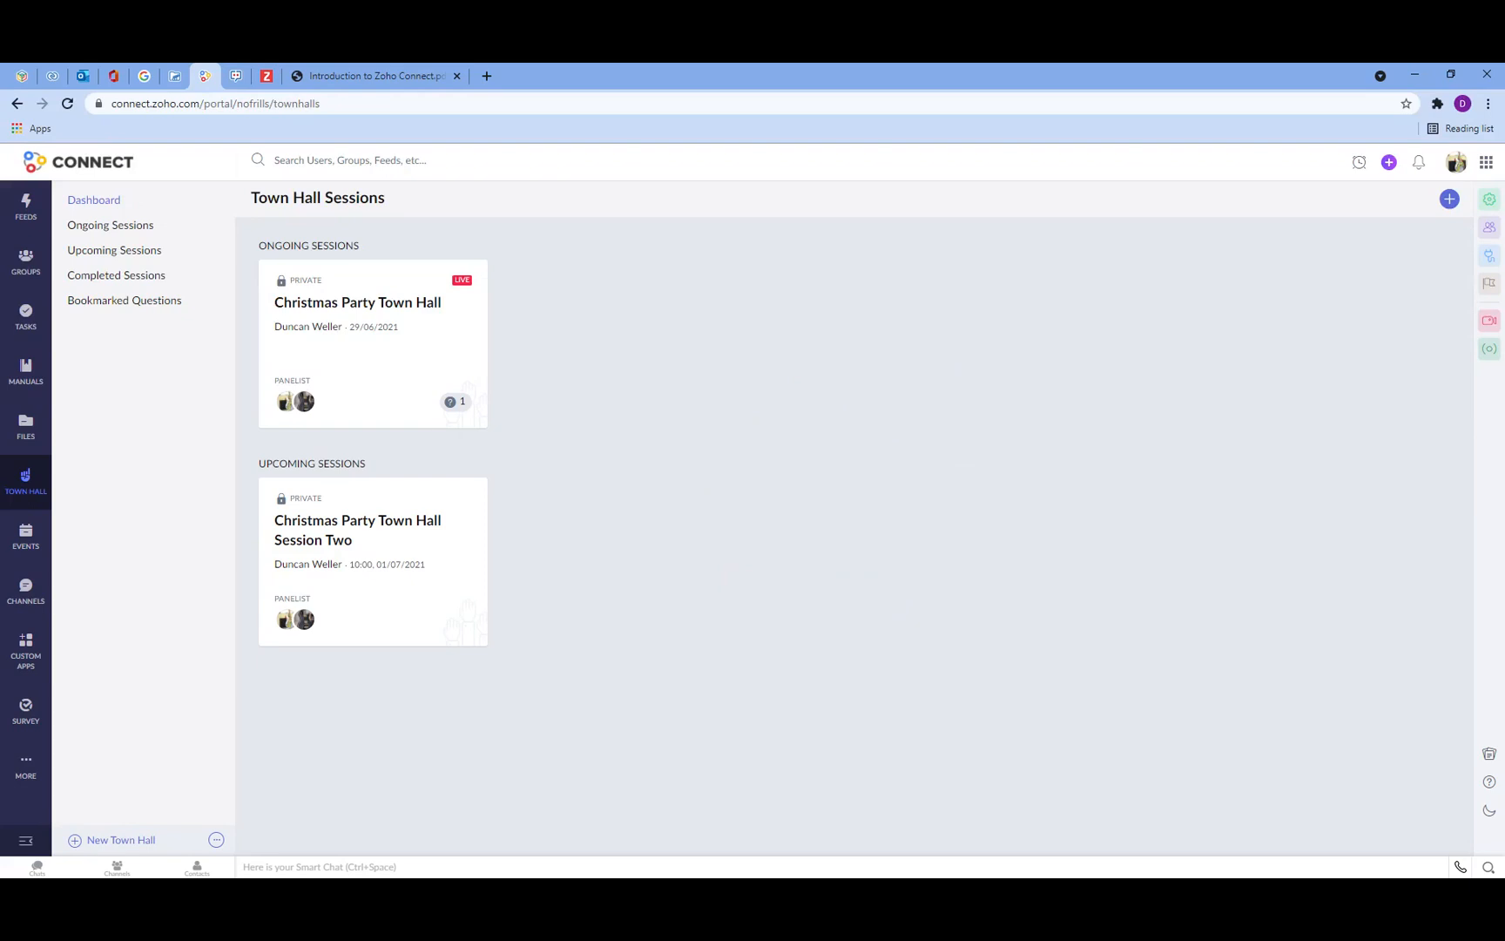
Step: Examine the Events calendar for June 2021, first for all events and then for Company Events
click(27, 536)
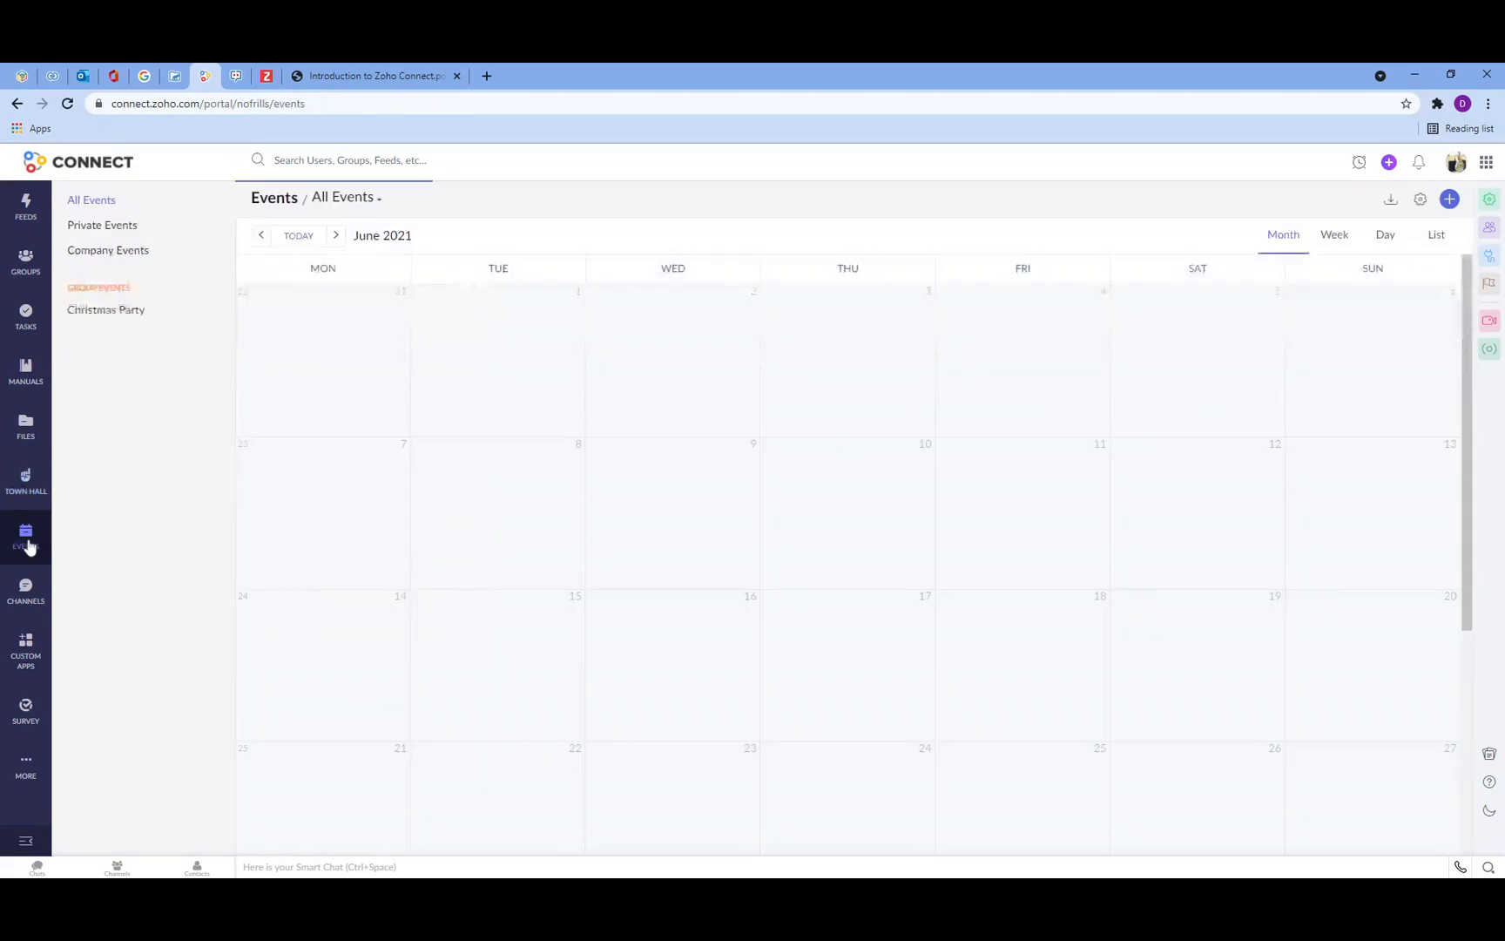
scroll(850, 558, down, 1)
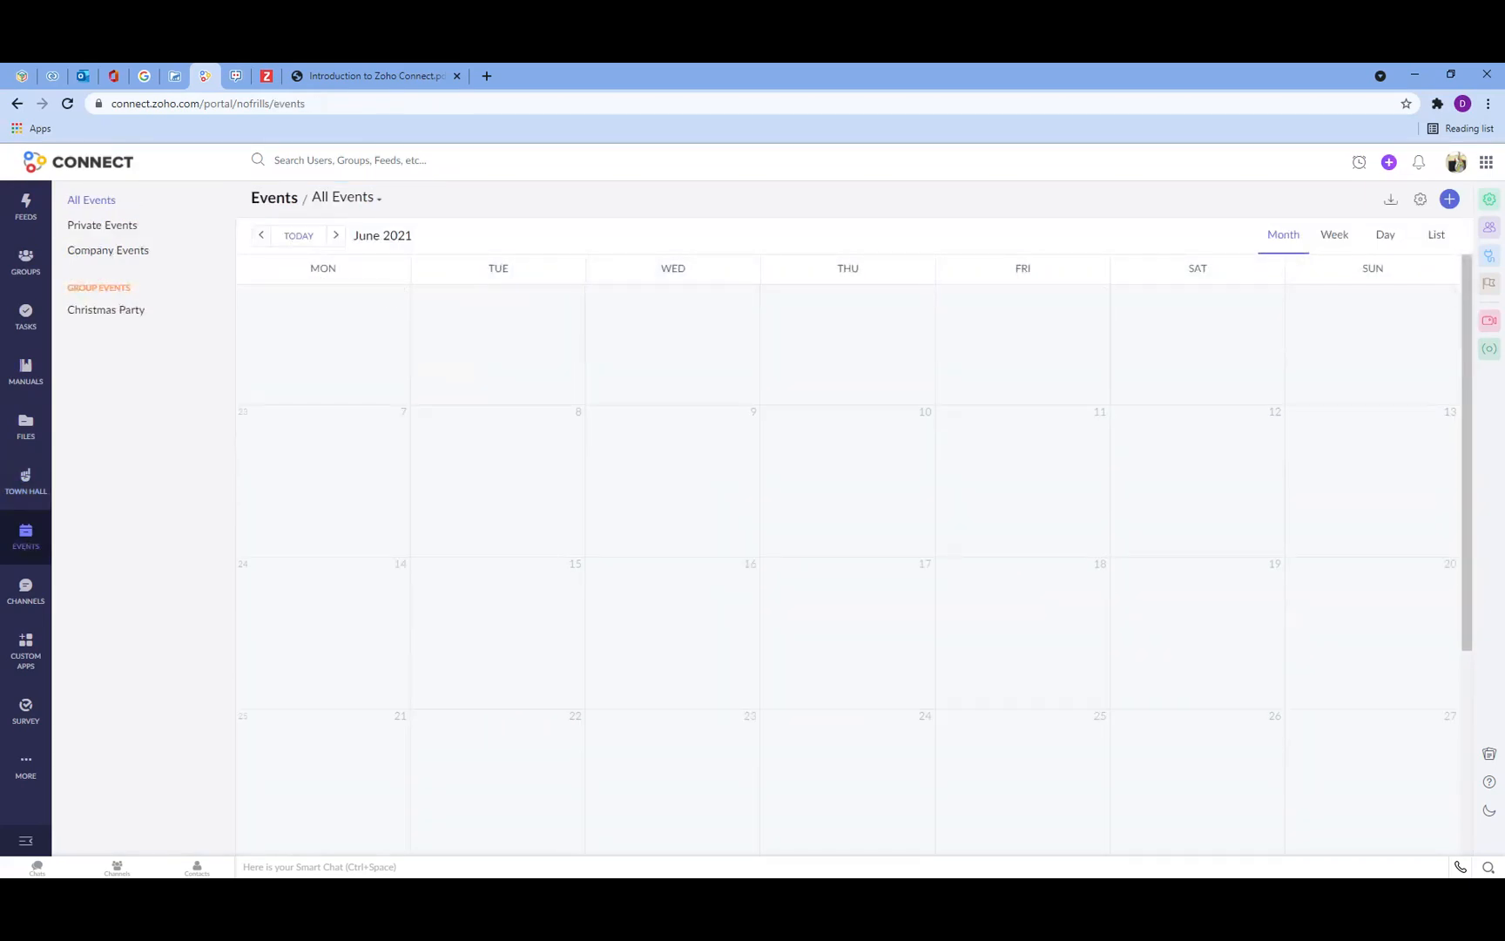
scroll(850, 558, down, 4)
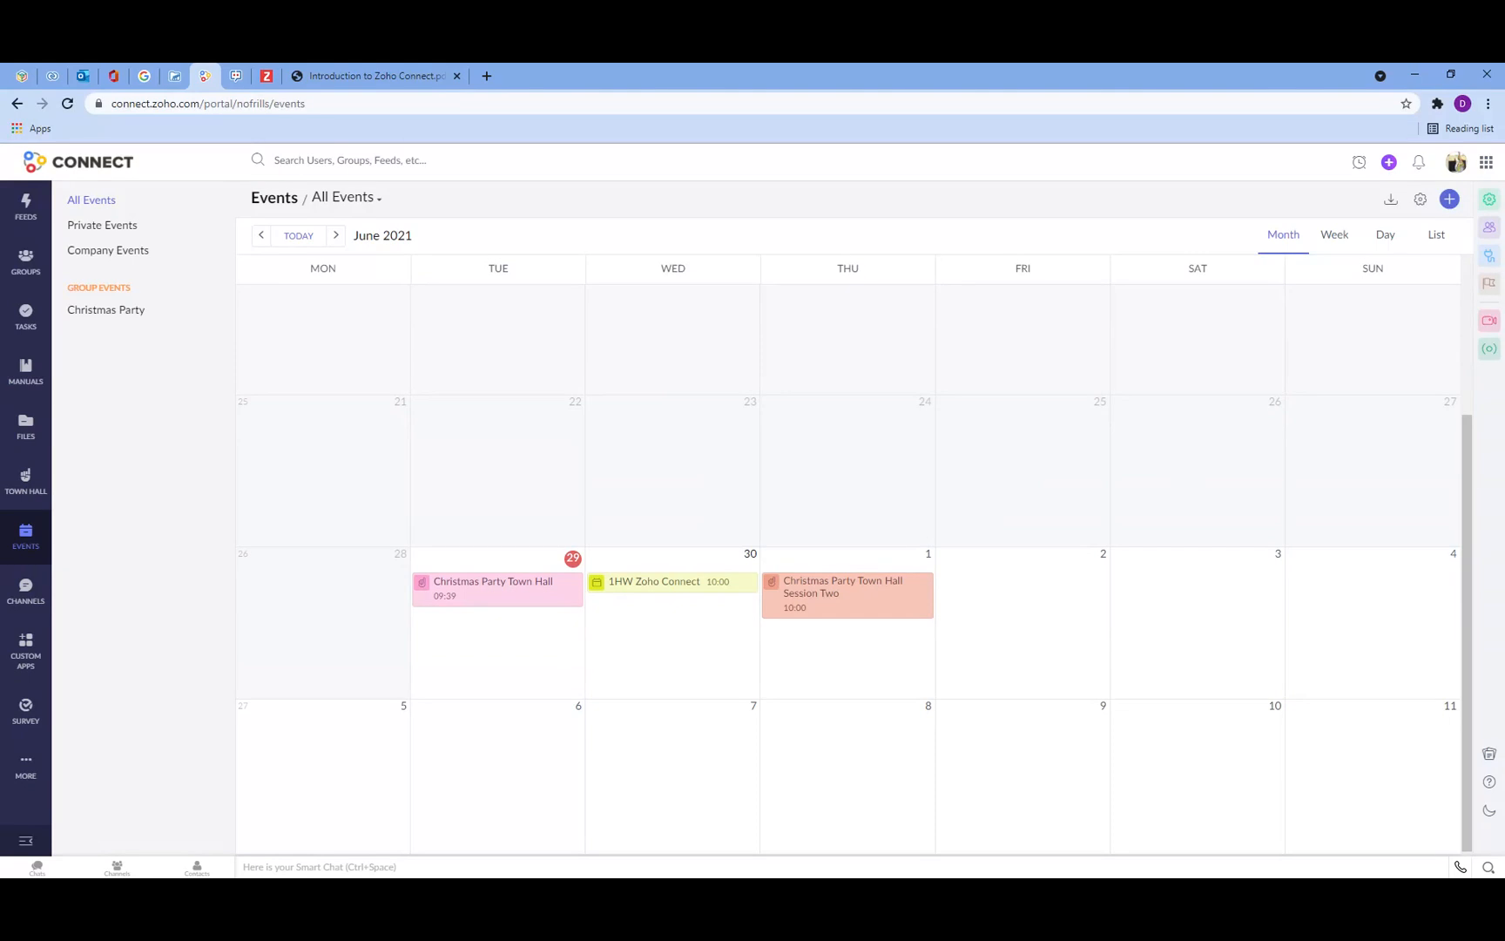
click(78, 252)
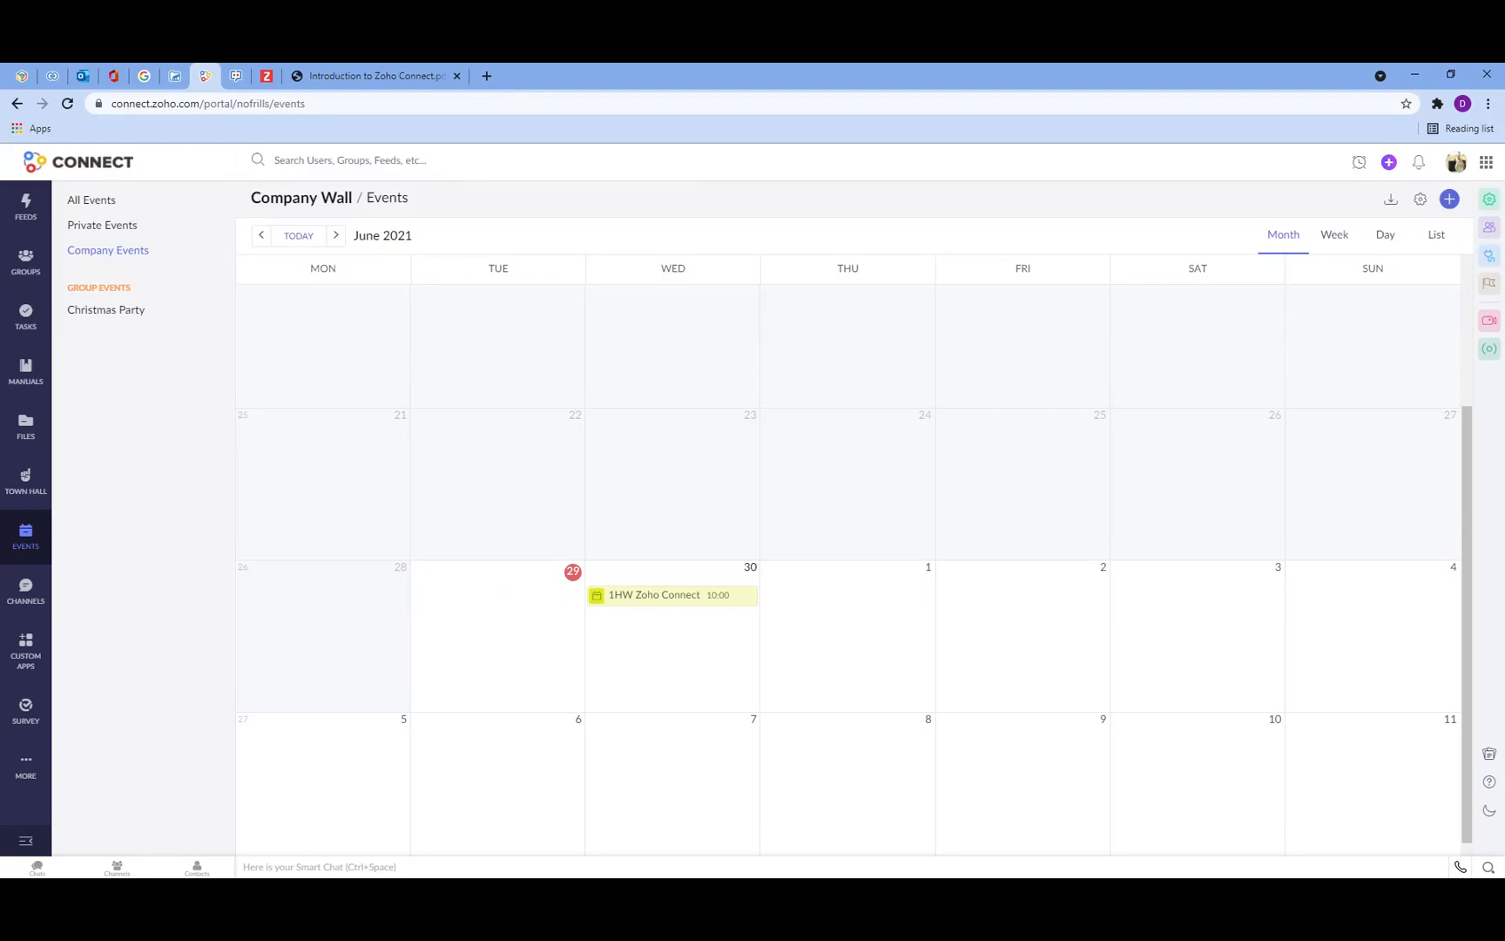
Step: Open the Channels list and the Christmas Party channel
click(25, 591)
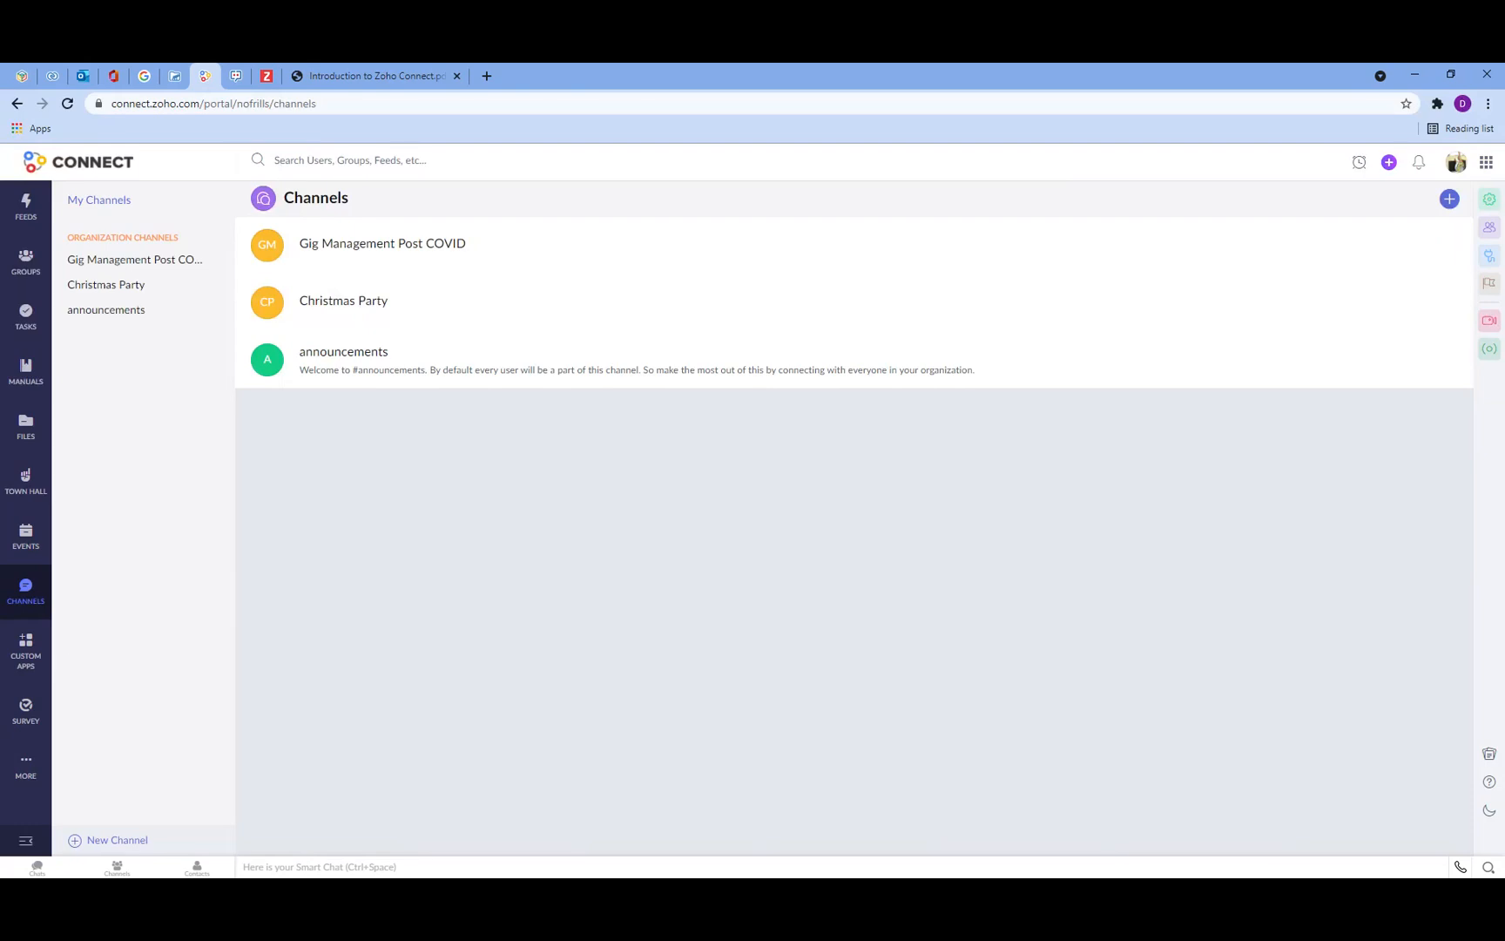
click(471, 318)
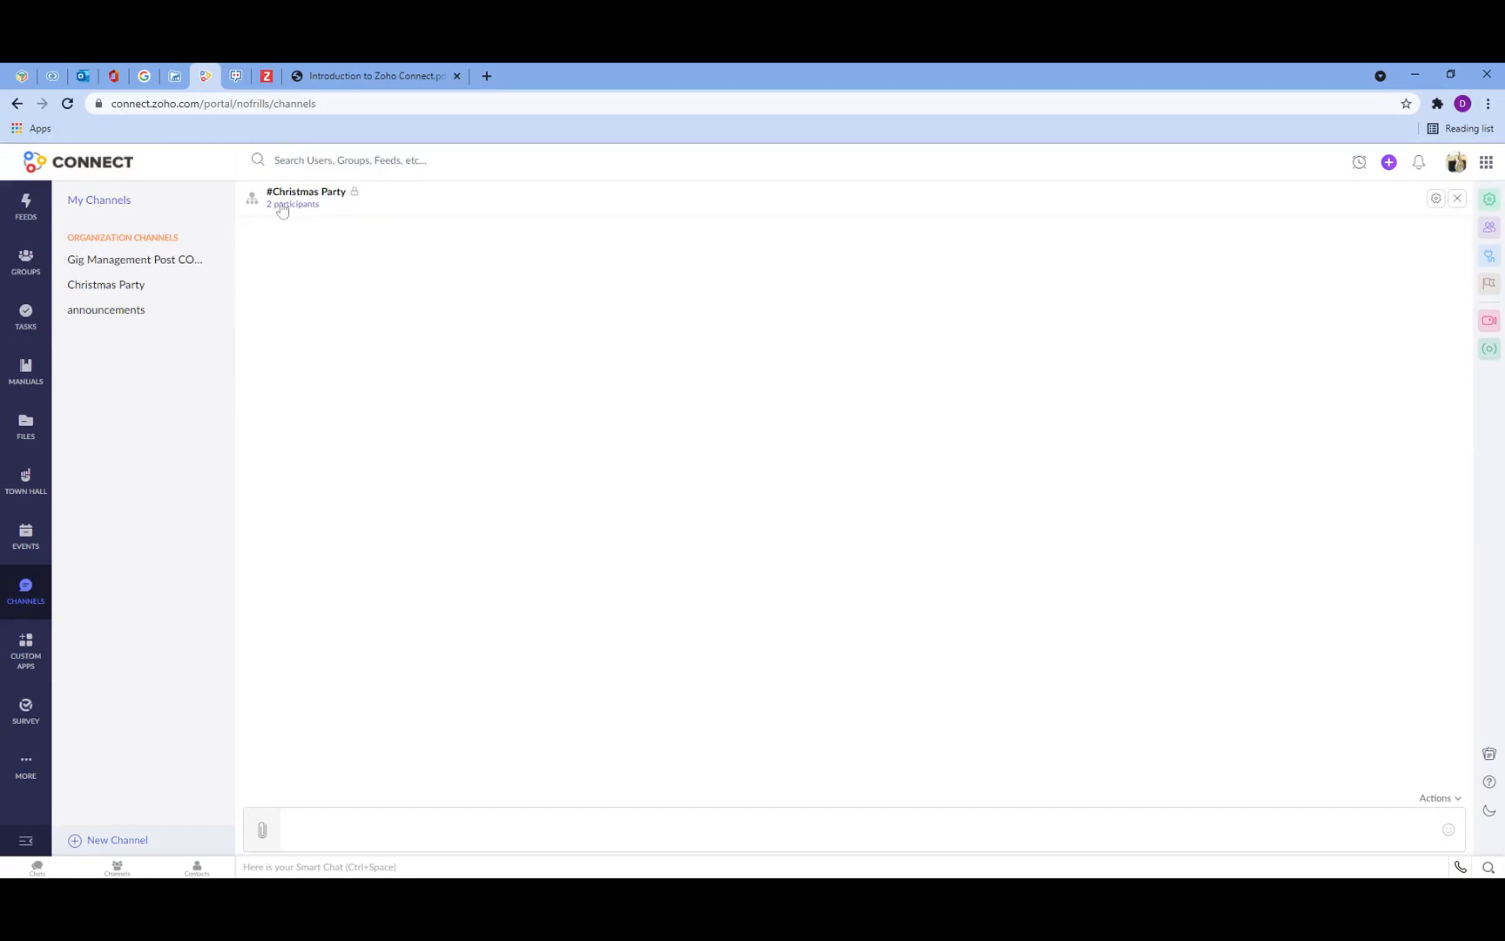
Step: Browse the Custom Apps and Survey sections, then open Forums from the extra apps list
click(38, 652)
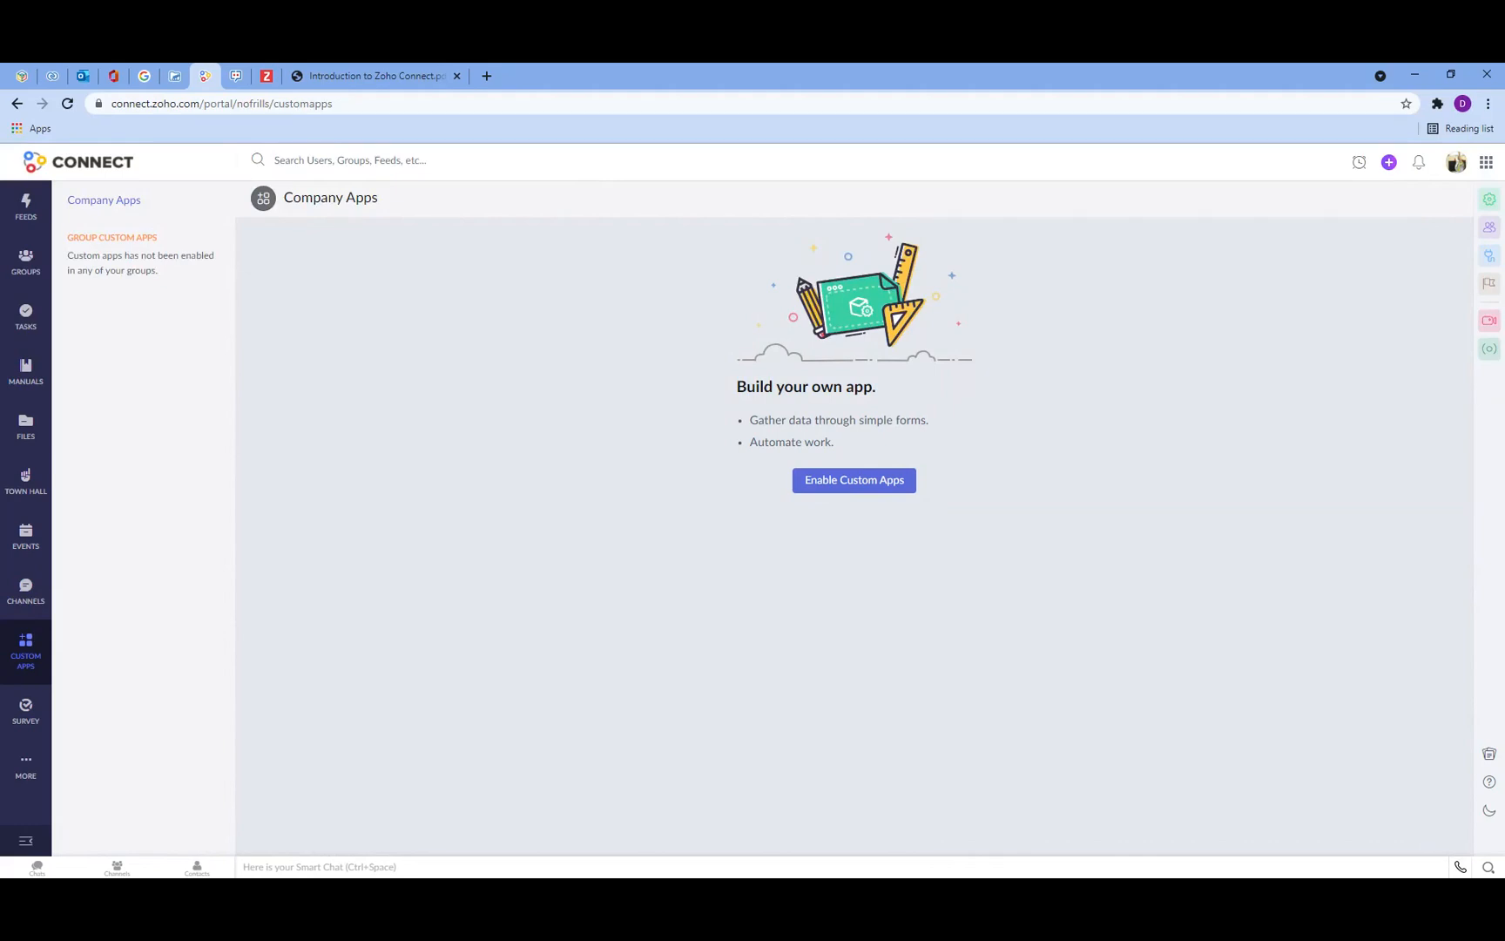
click(27, 719)
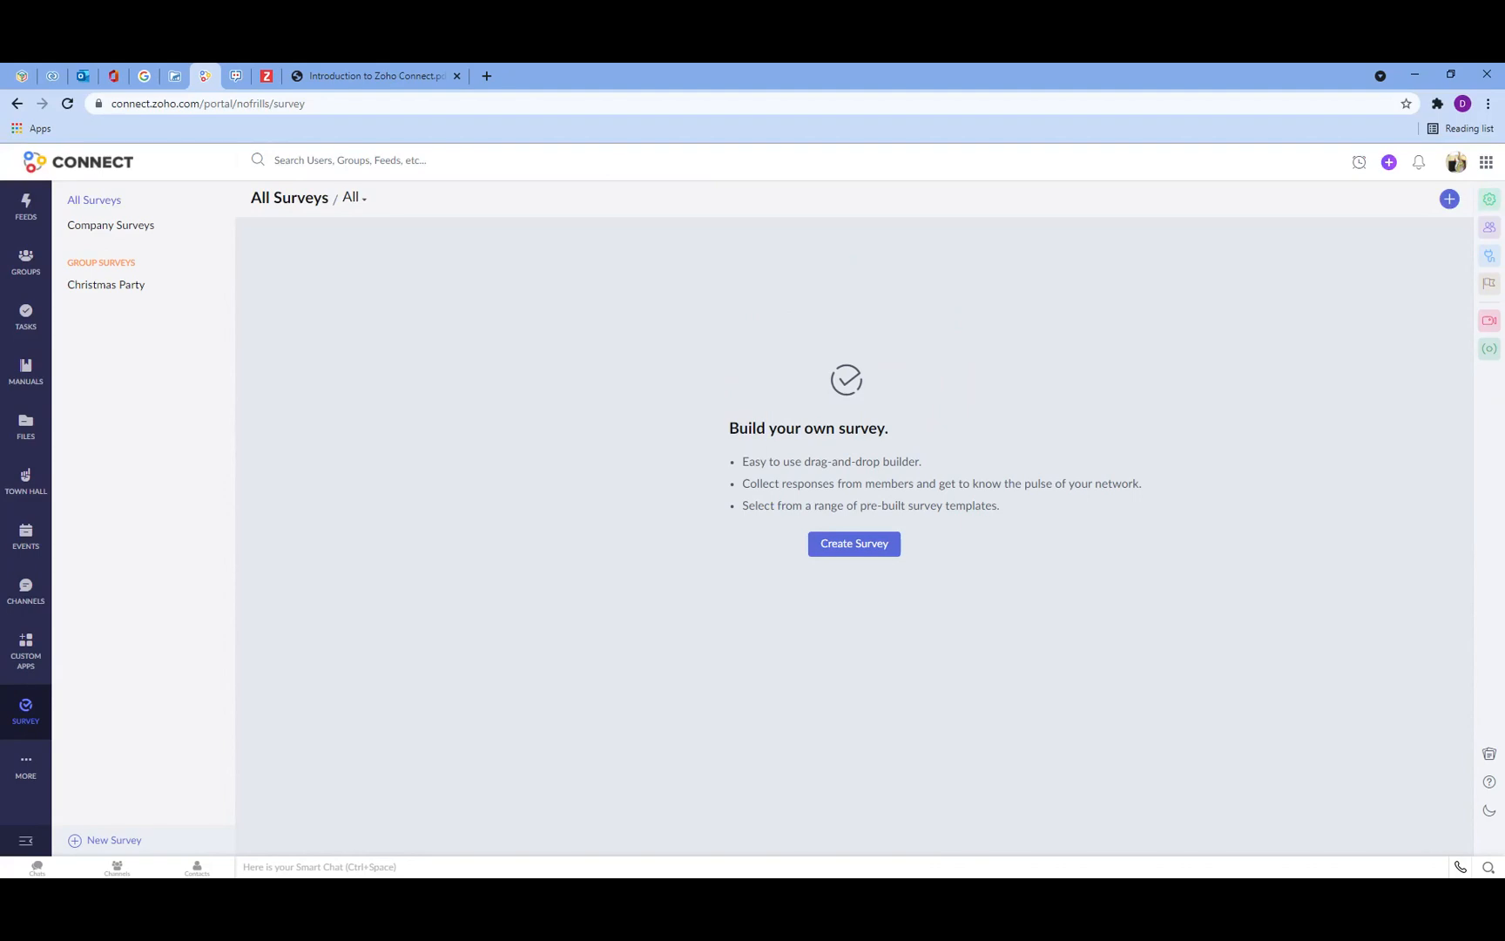
click(26, 772)
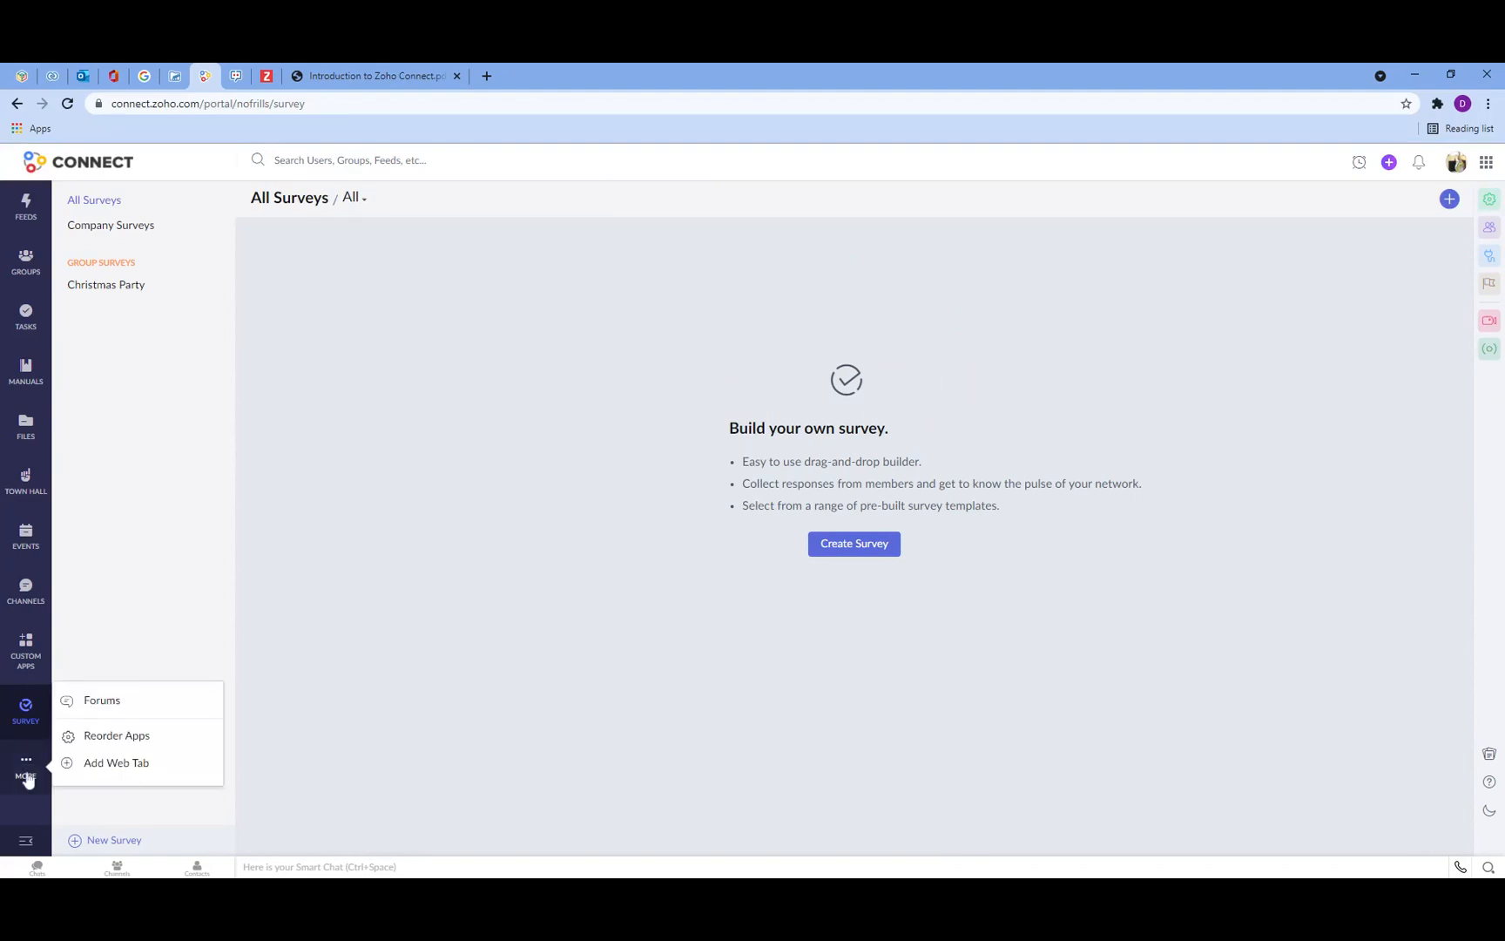
click(95, 701)
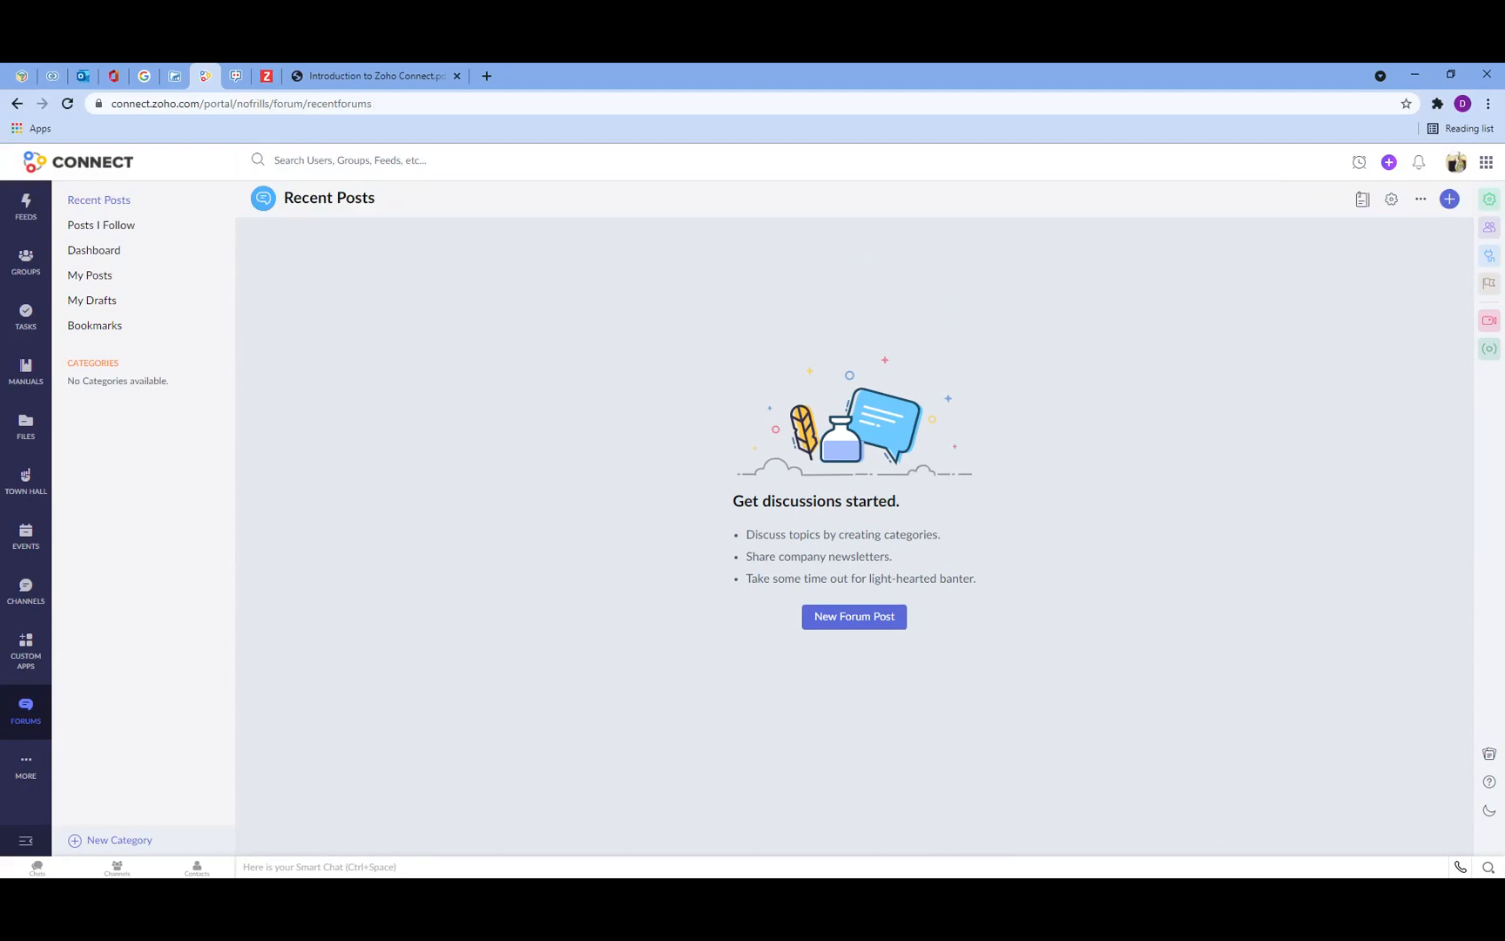
Step: Open the Reorder Apps dialog and save the web app order
click(28, 795)
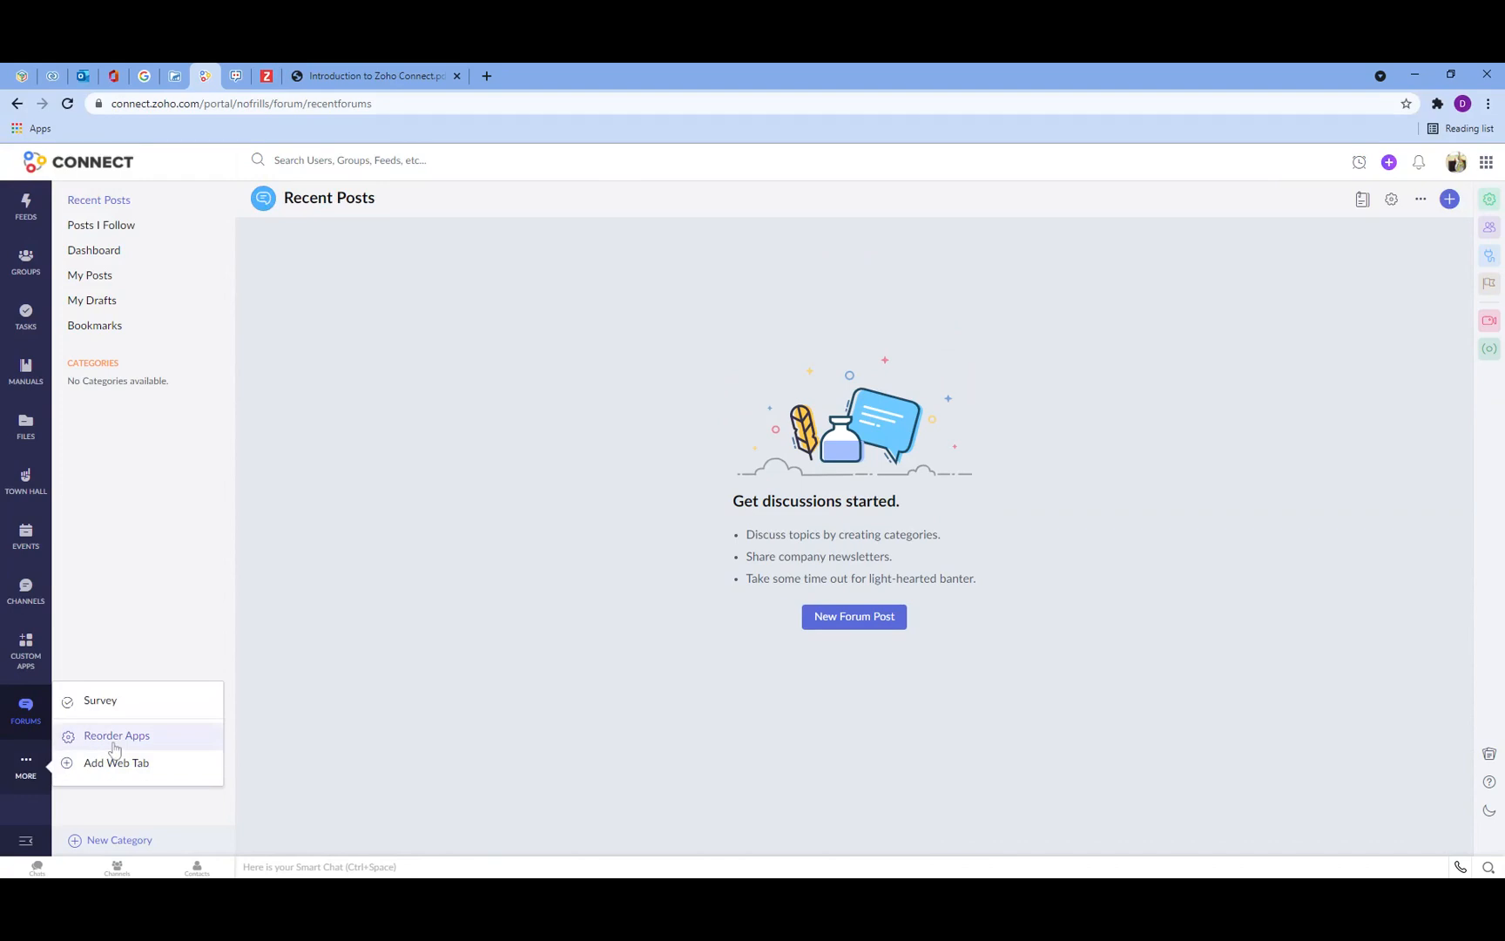
click(114, 737)
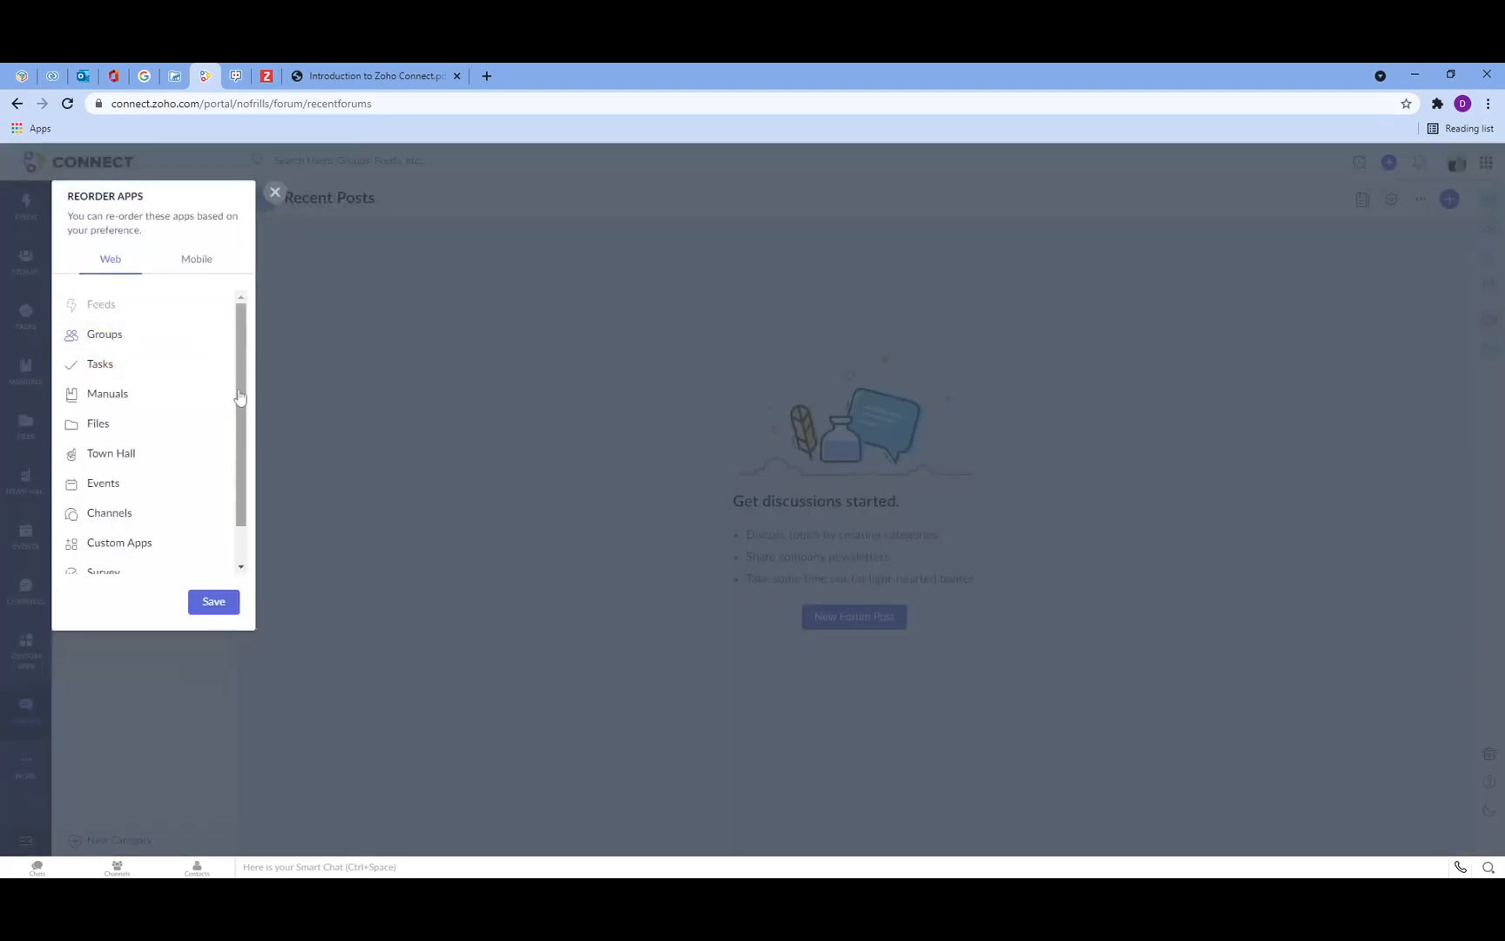
click(212, 607)
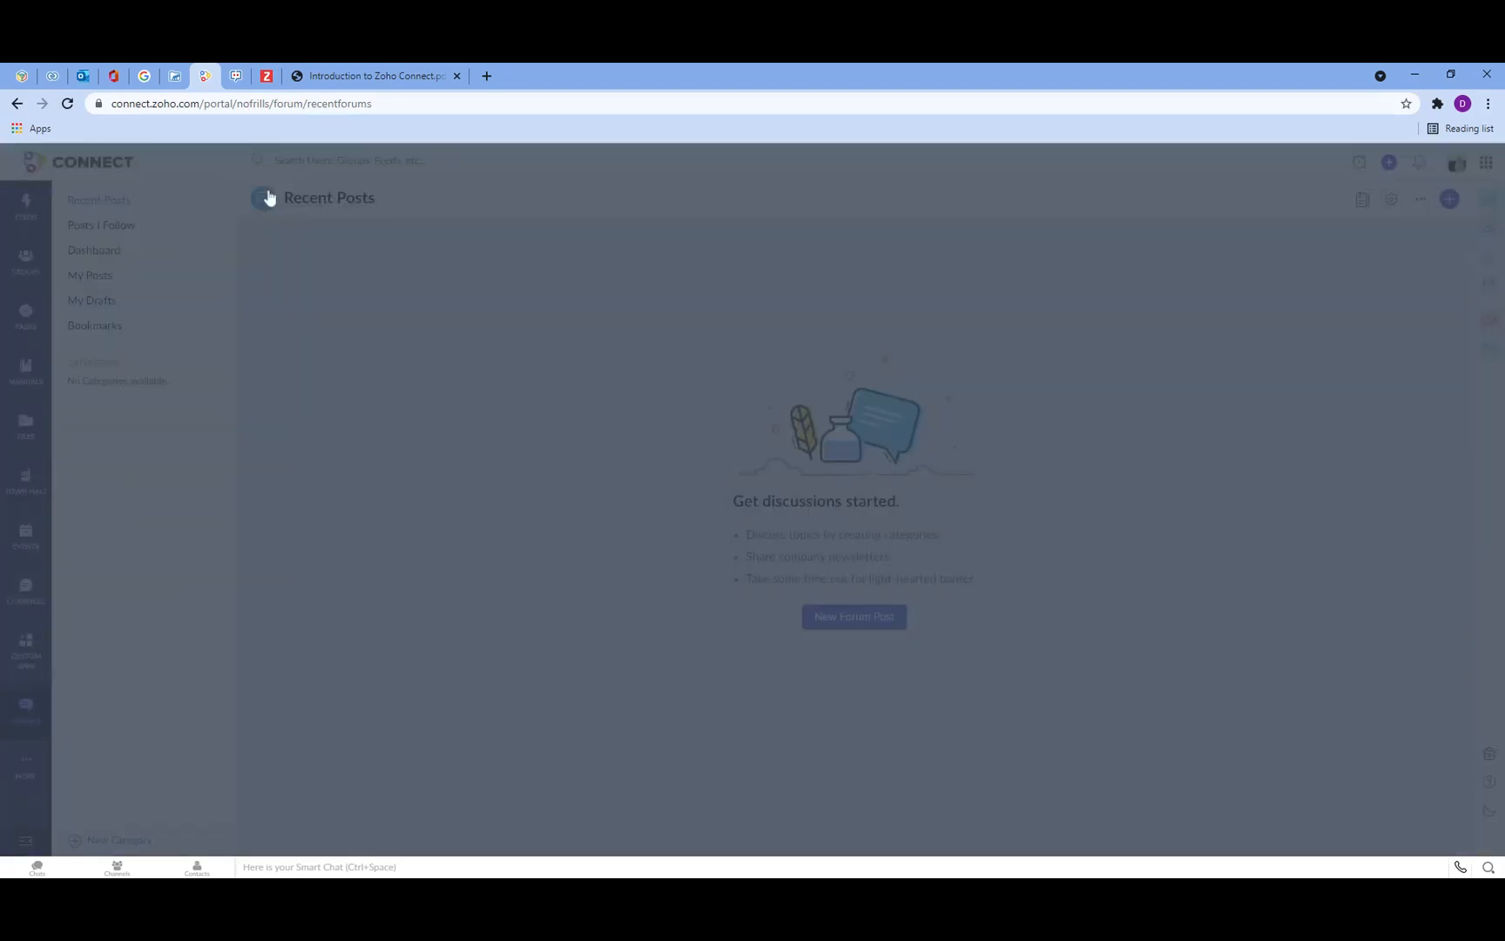
Step: Open the Web Tab dialog from the extra apps list and cancel it
click(26, 767)
click(114, 772)
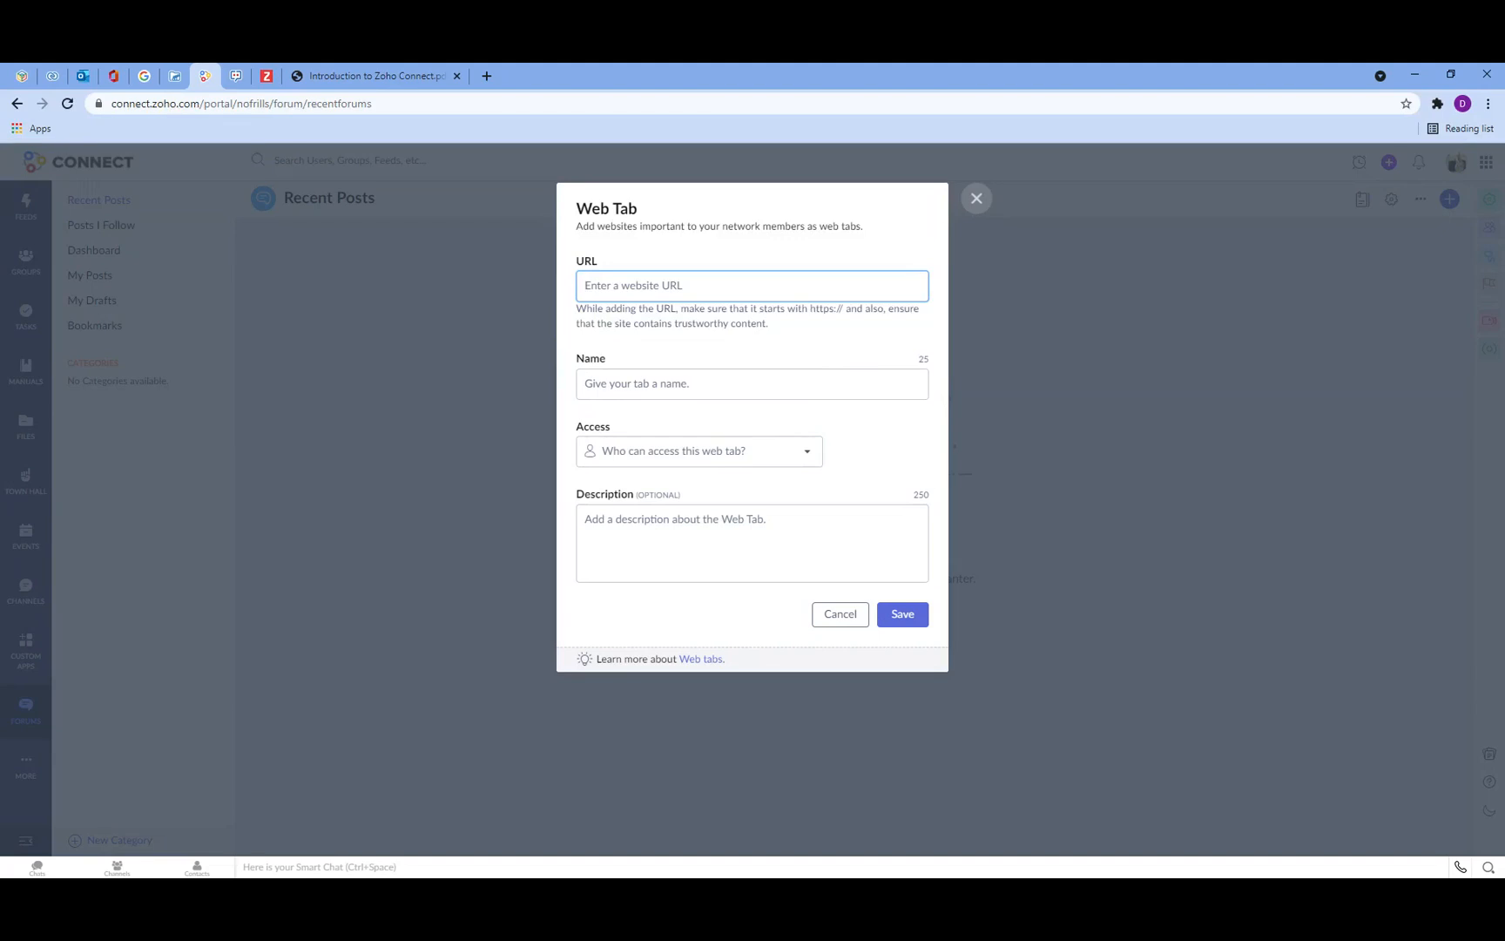
click(833, 626)
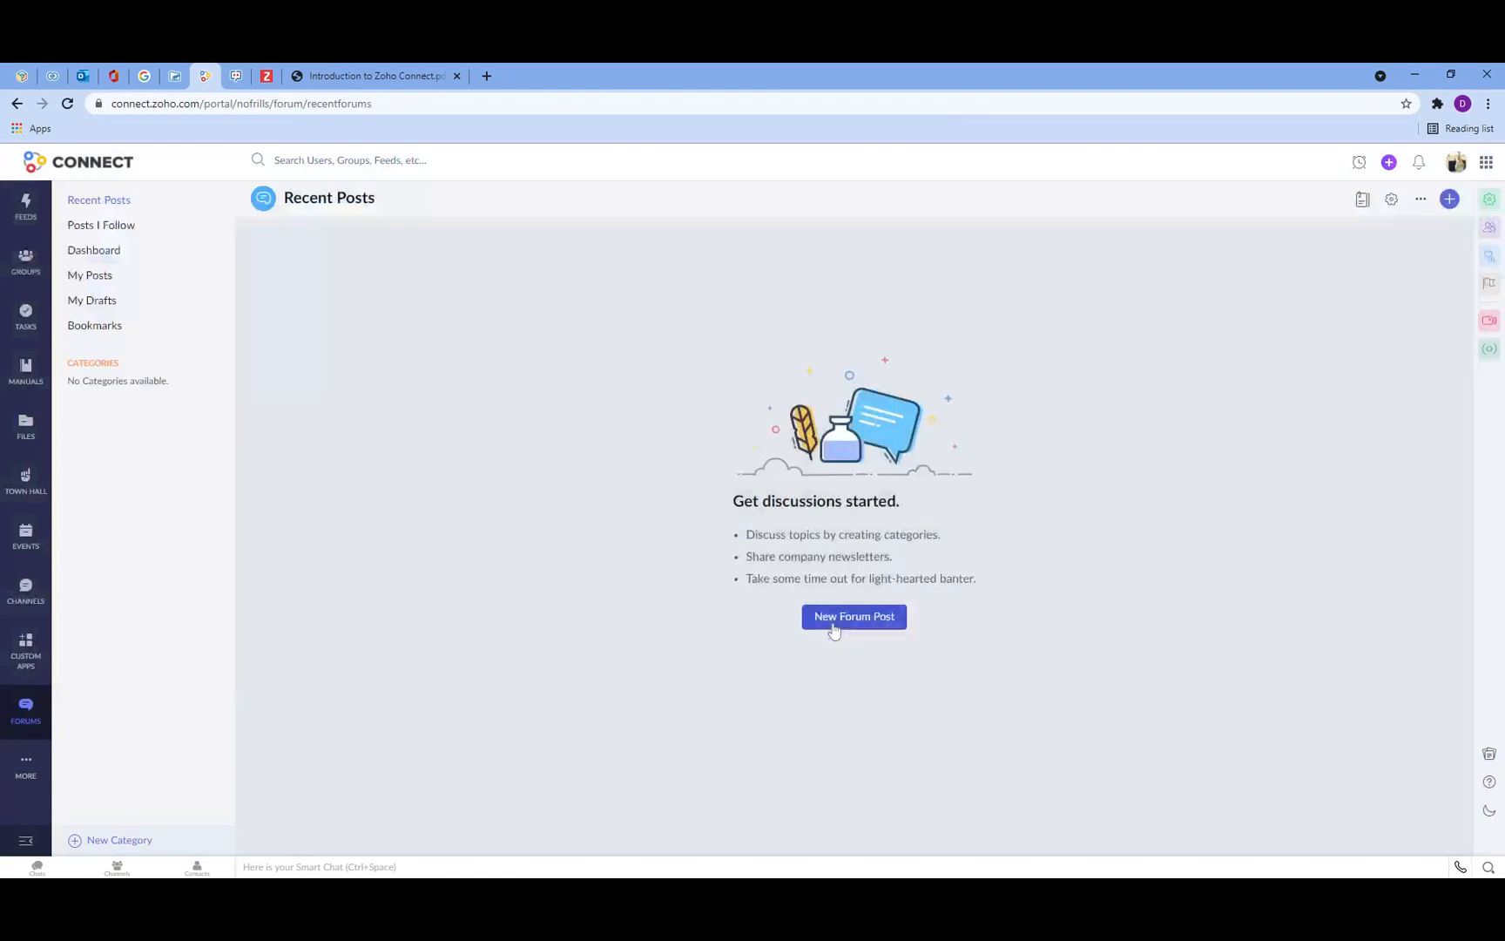
Step: Return to My Feed and open the Settings quick menu
click(28, 212)
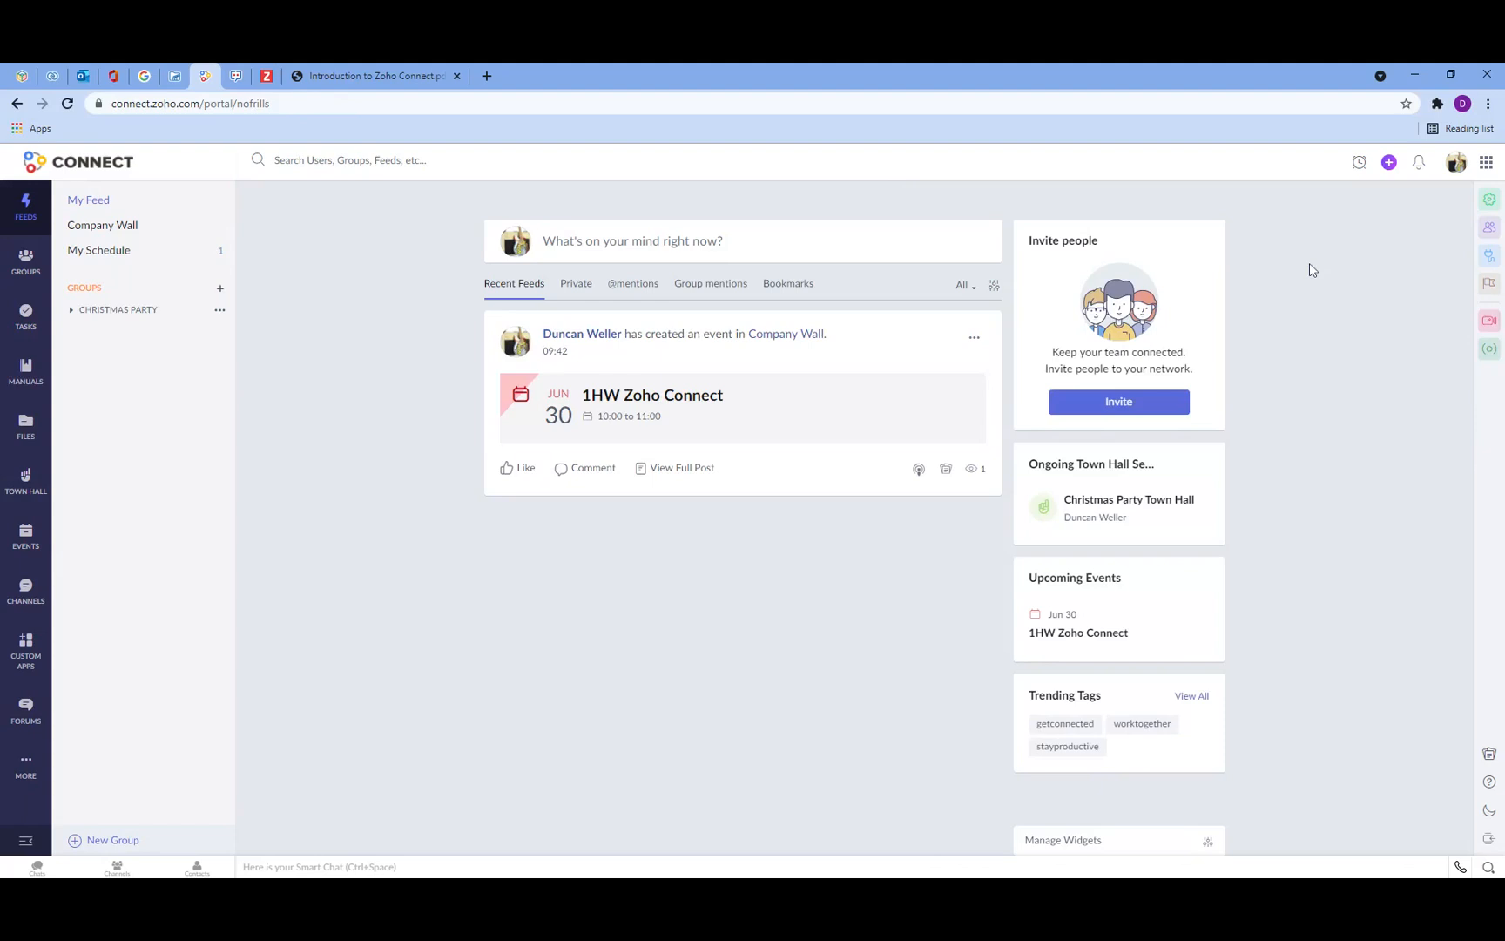
click(1489, 205)
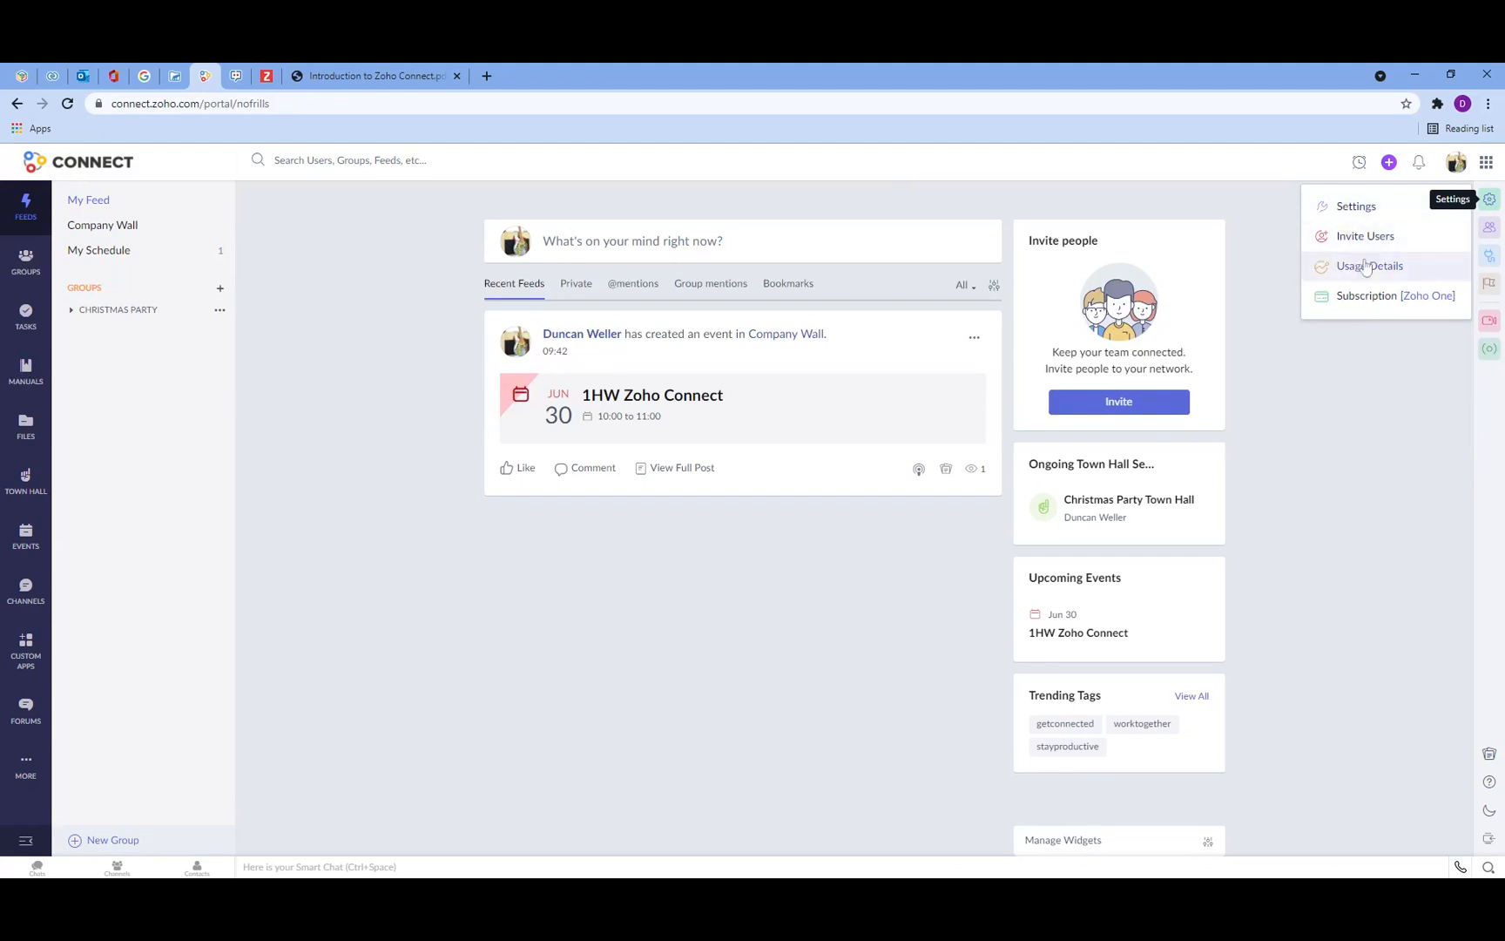
Step: Open the network's Members page and its invite people dialog, then close the page
click(1489, 230)
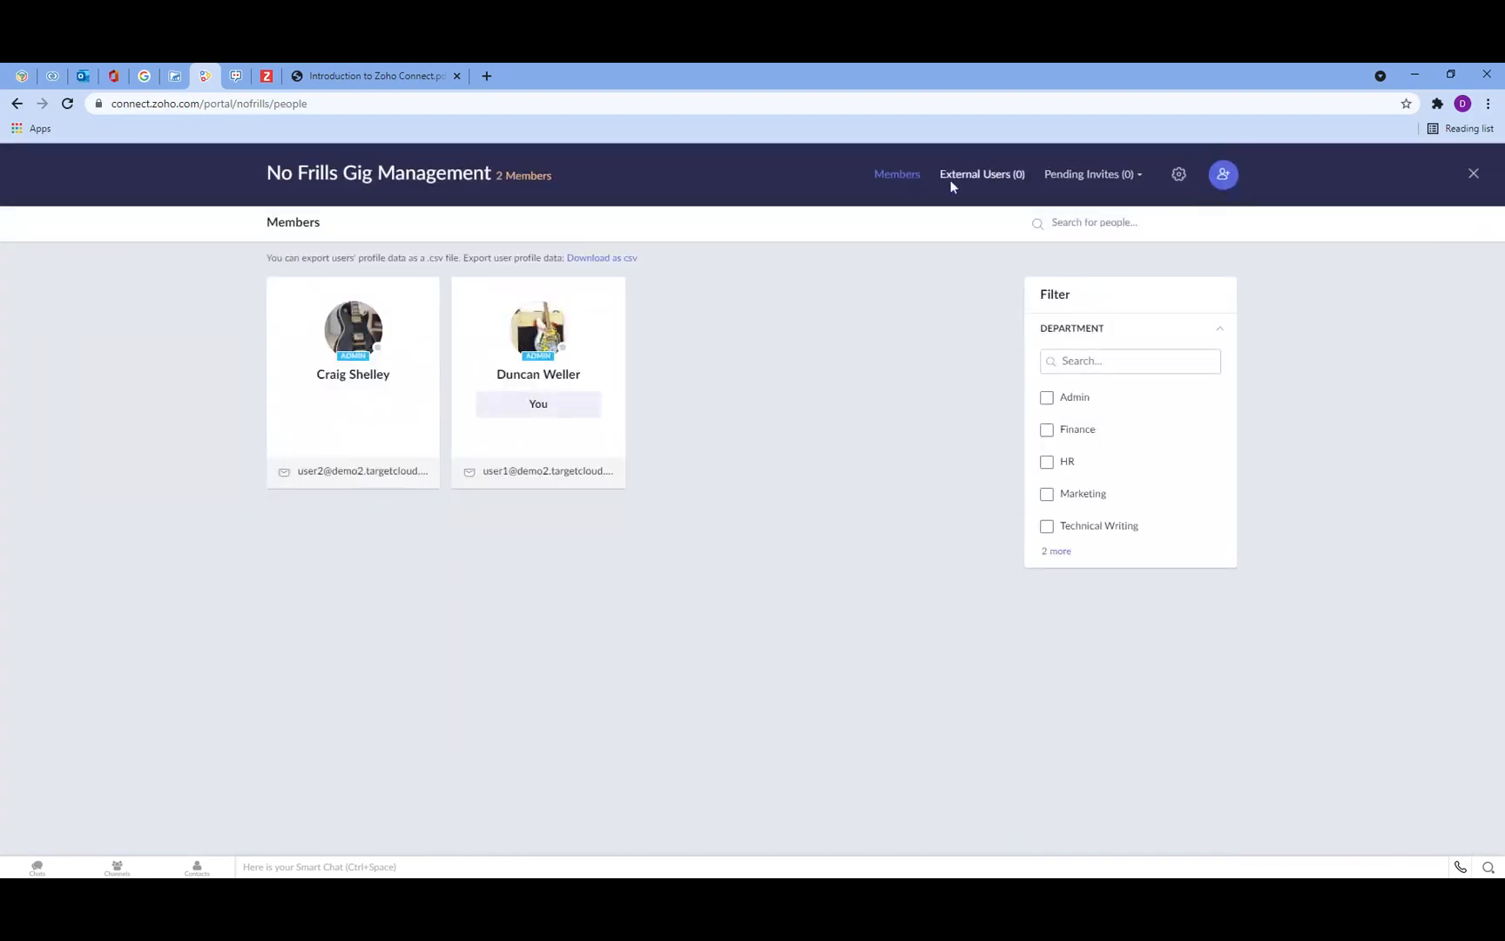
click(1223, 178)
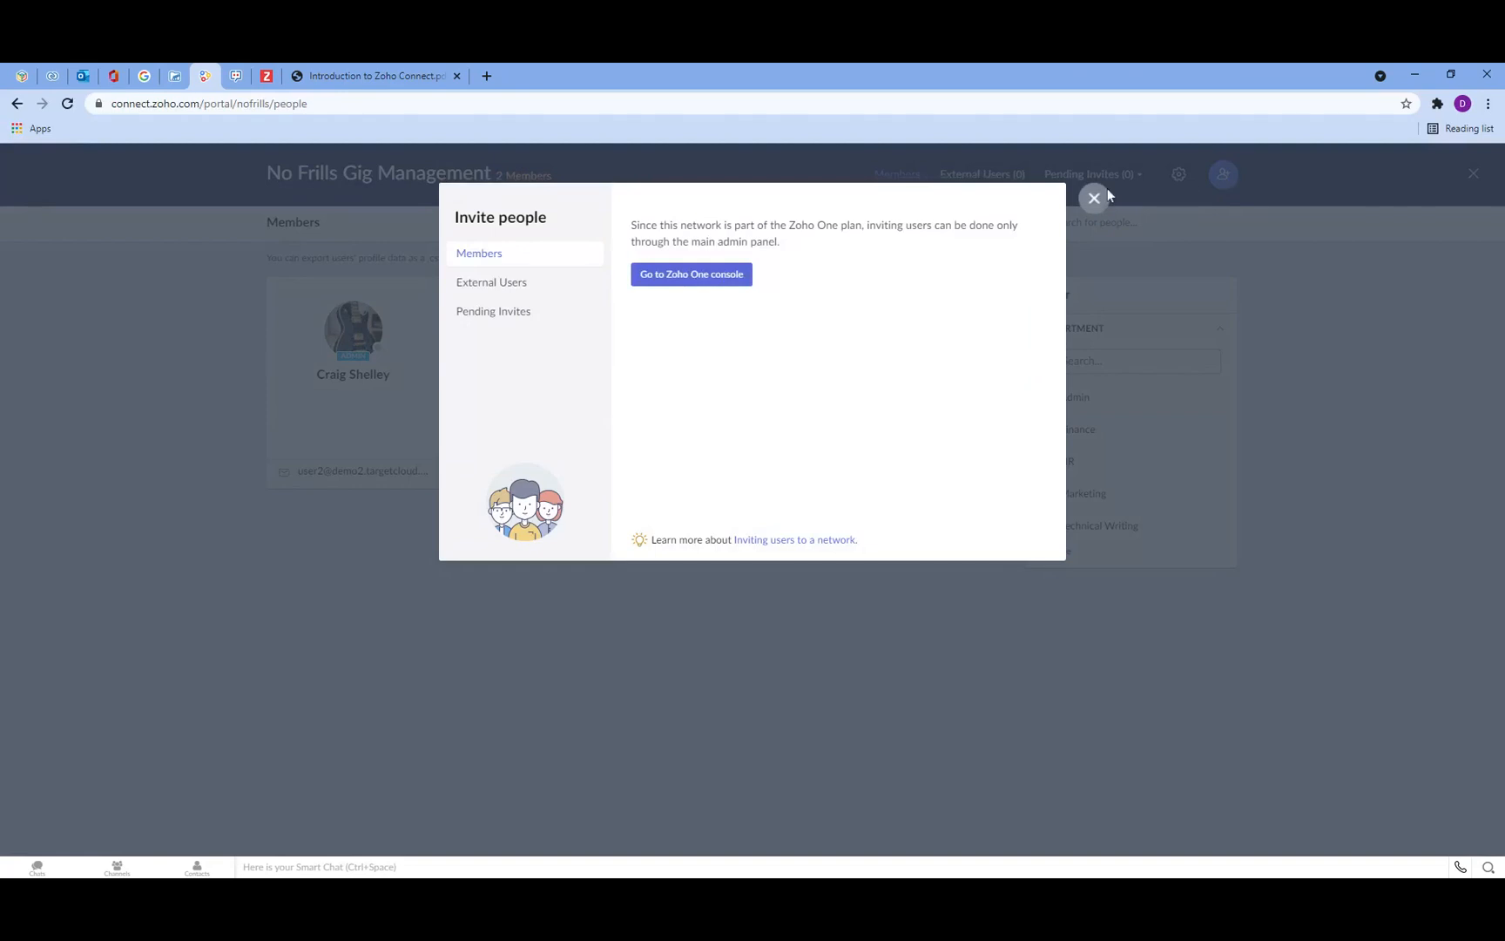
click(1098, 197)
click(1472, 177)
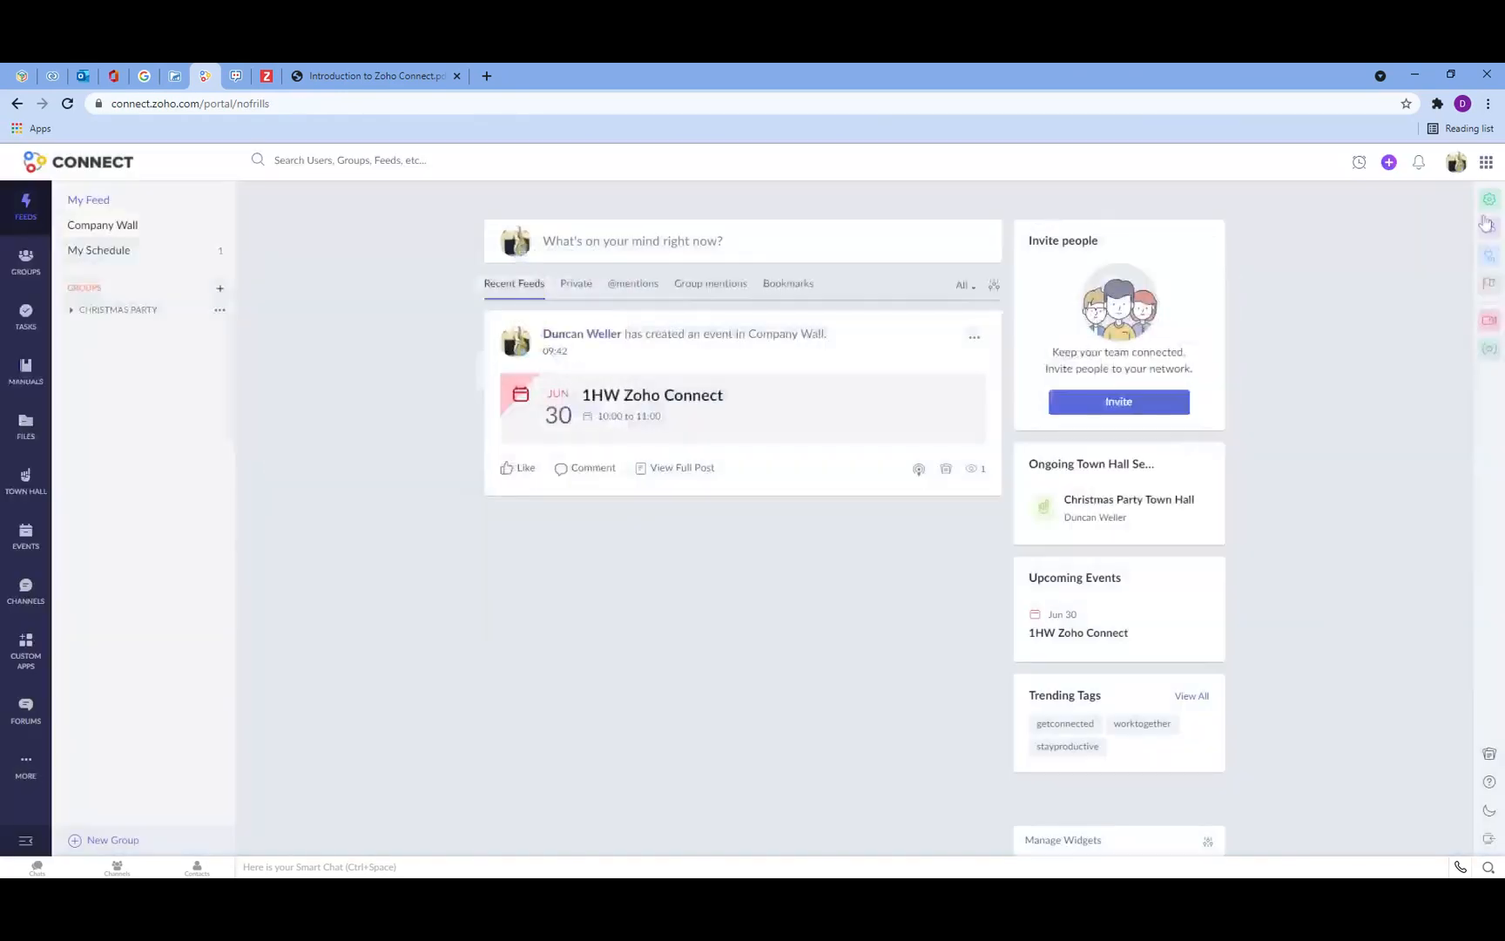
Step: Browse the Integrations page and the Moderation panel, closing each
click(1489, 258)
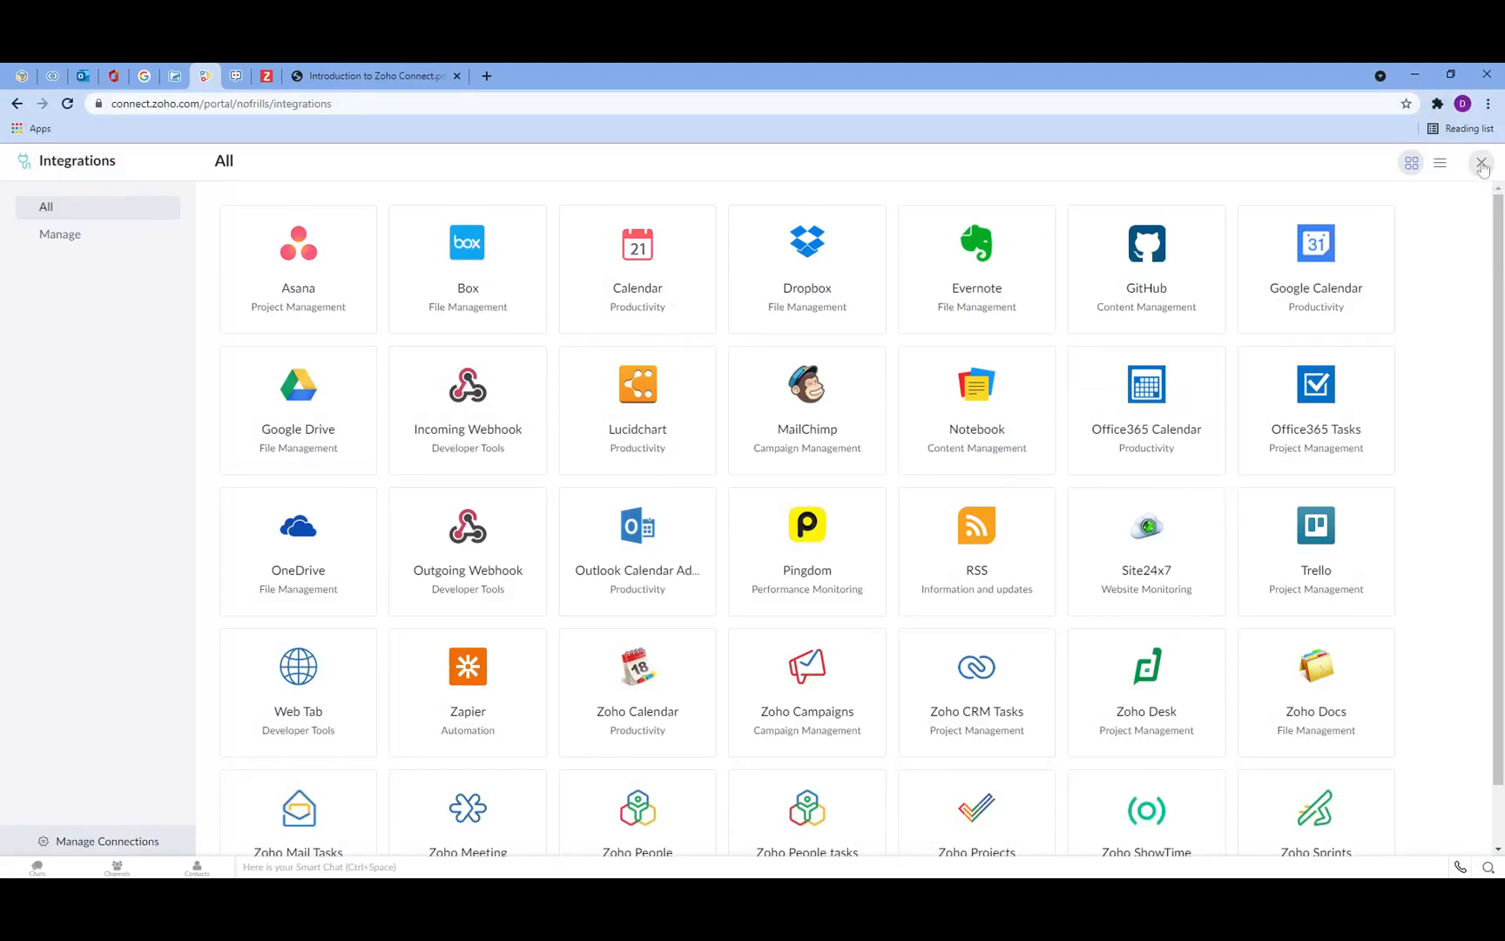
click(1482, 164)
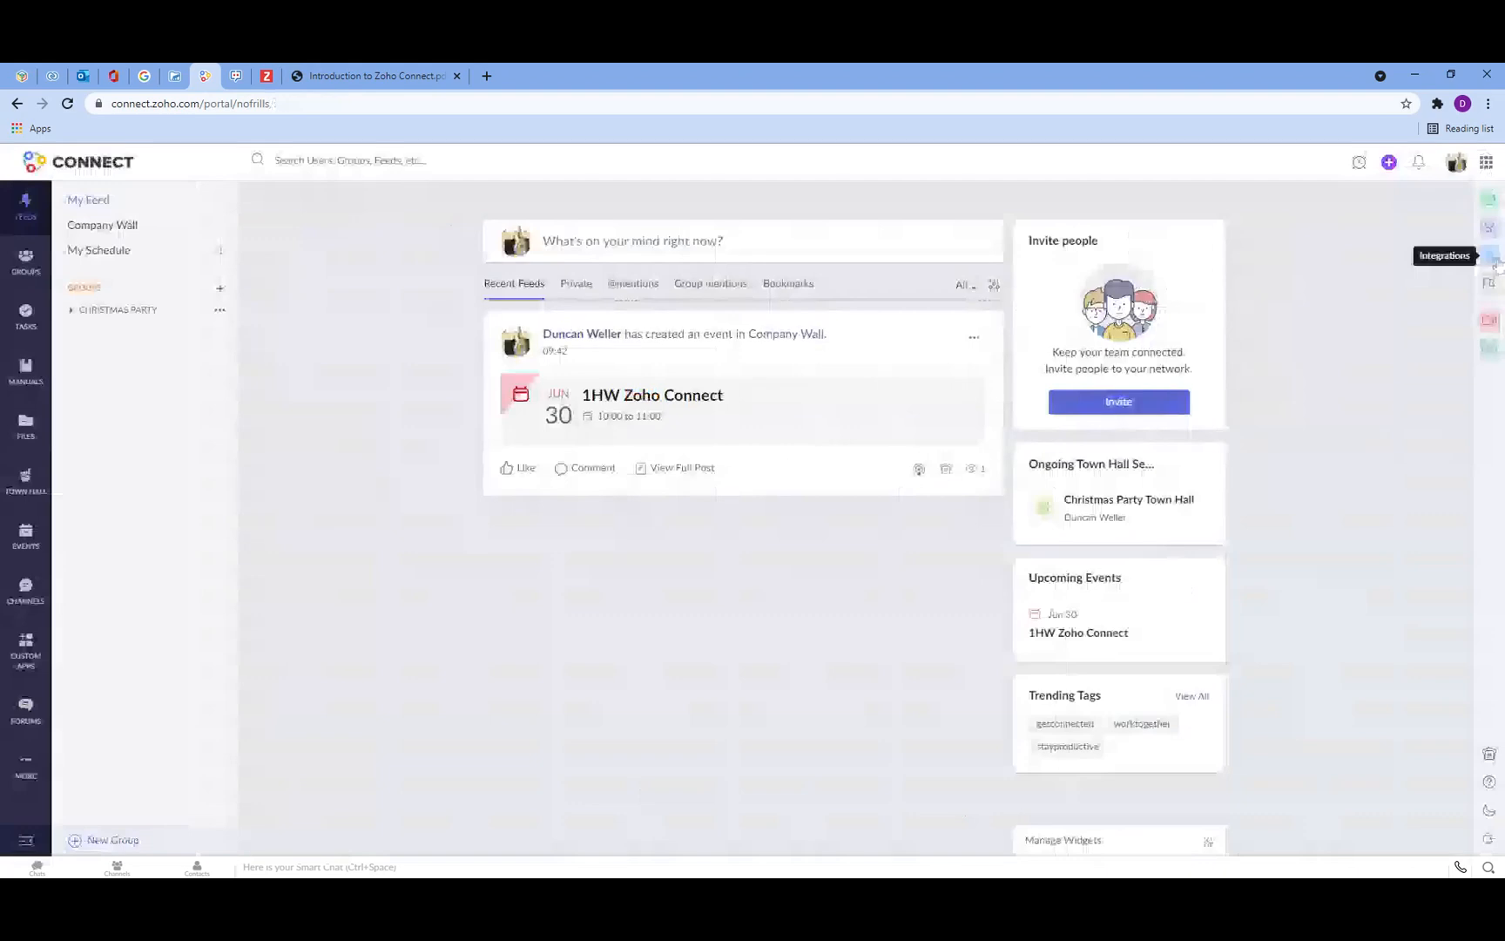
click(1498, 294)
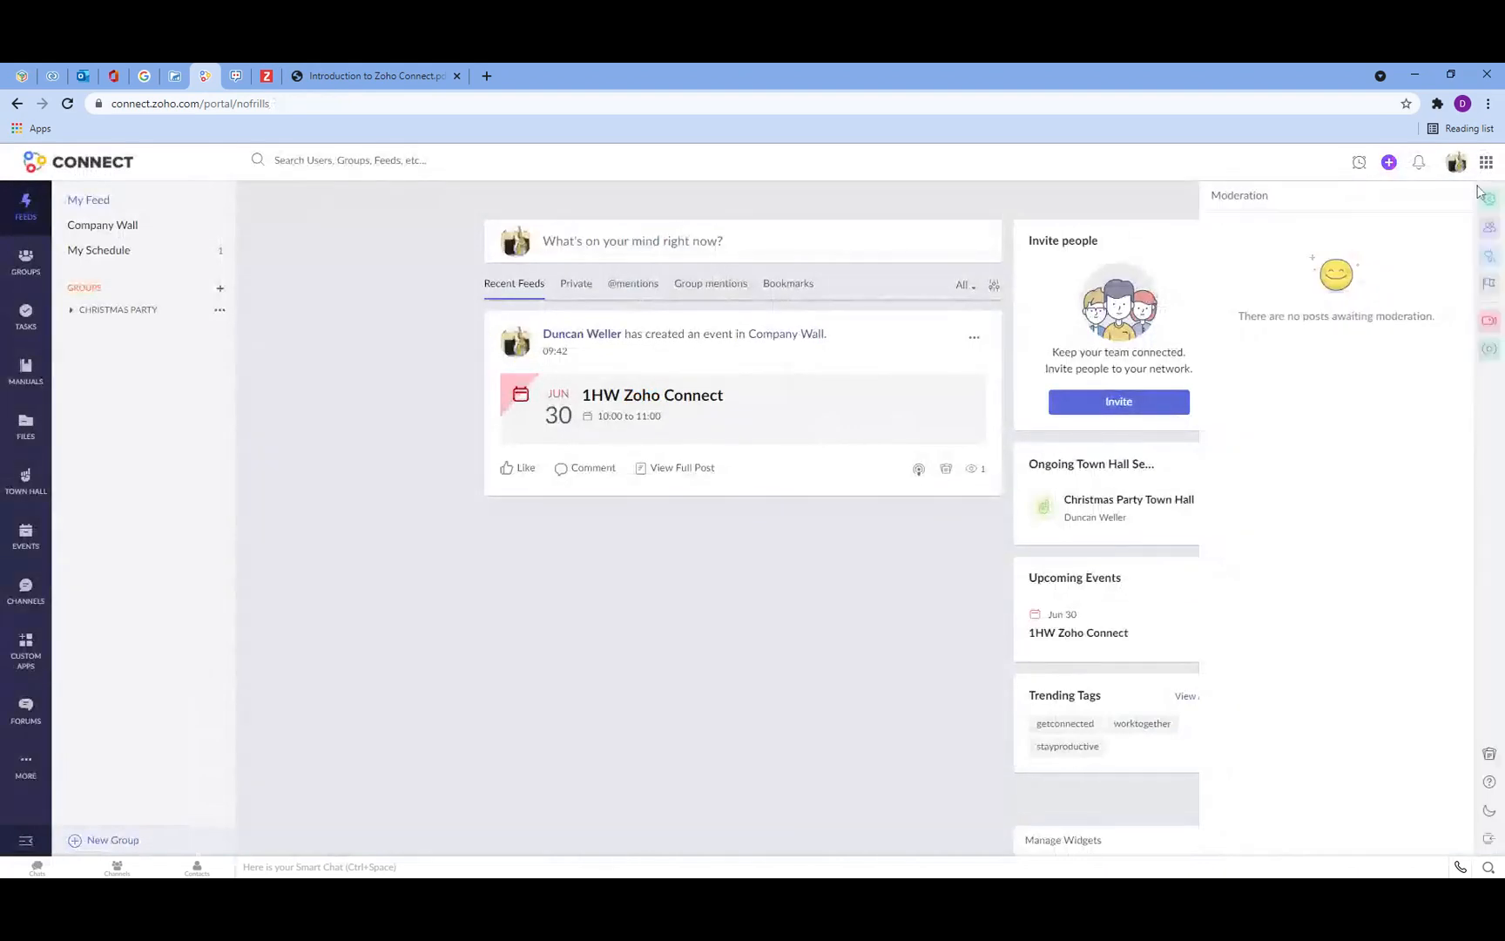
click(1131, 193)
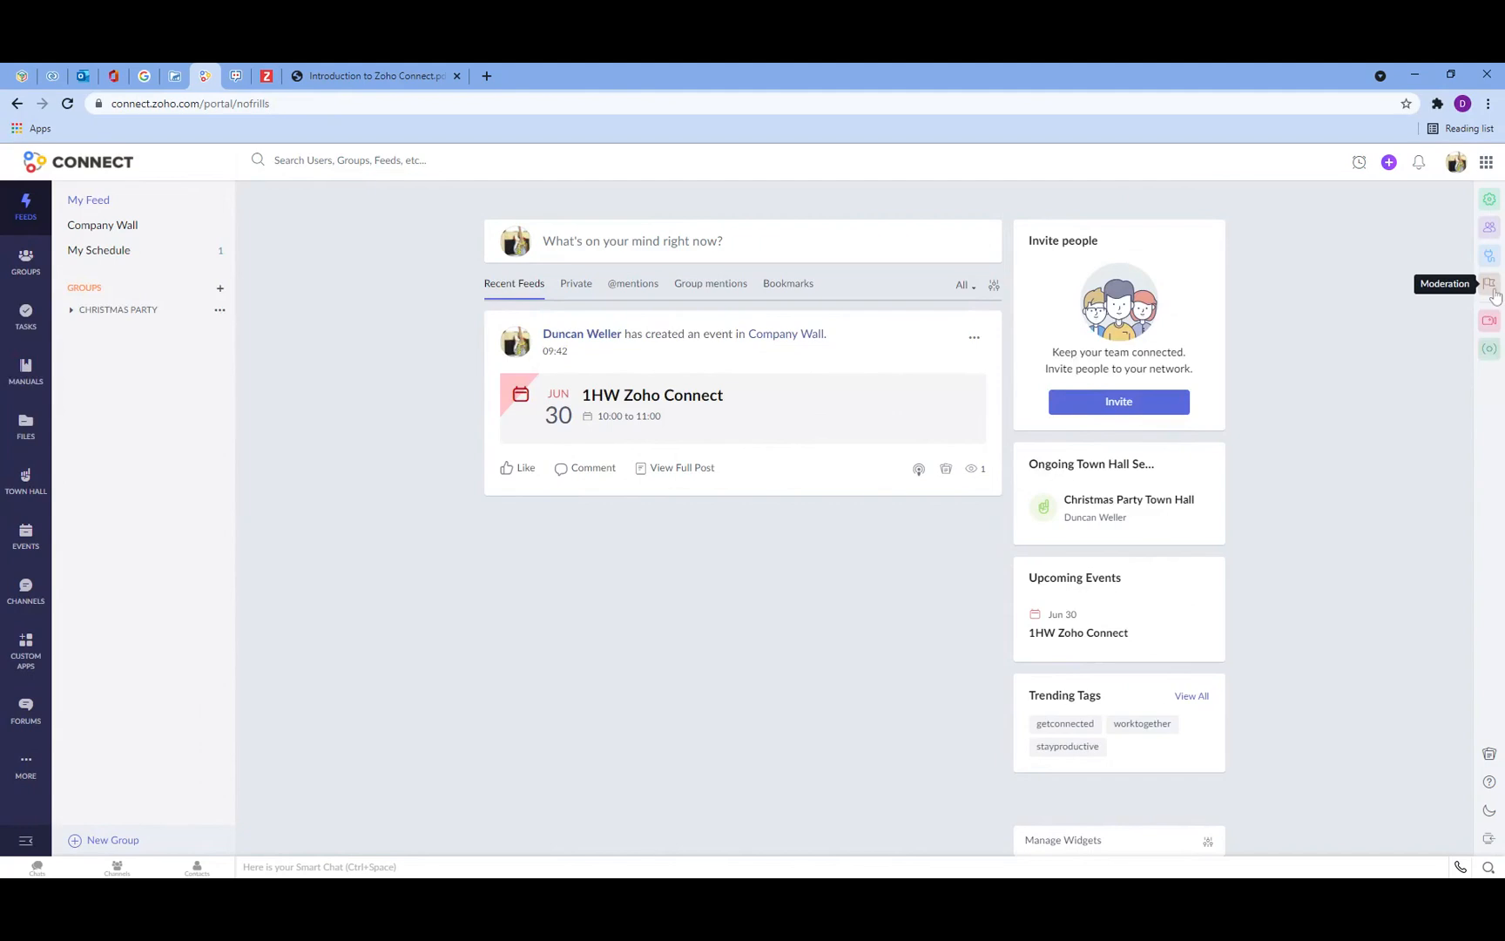
Step: Explore the Video Conference dialog with its Schedule option and the ShowTime session dialog without creating anything
click(1489, 320)
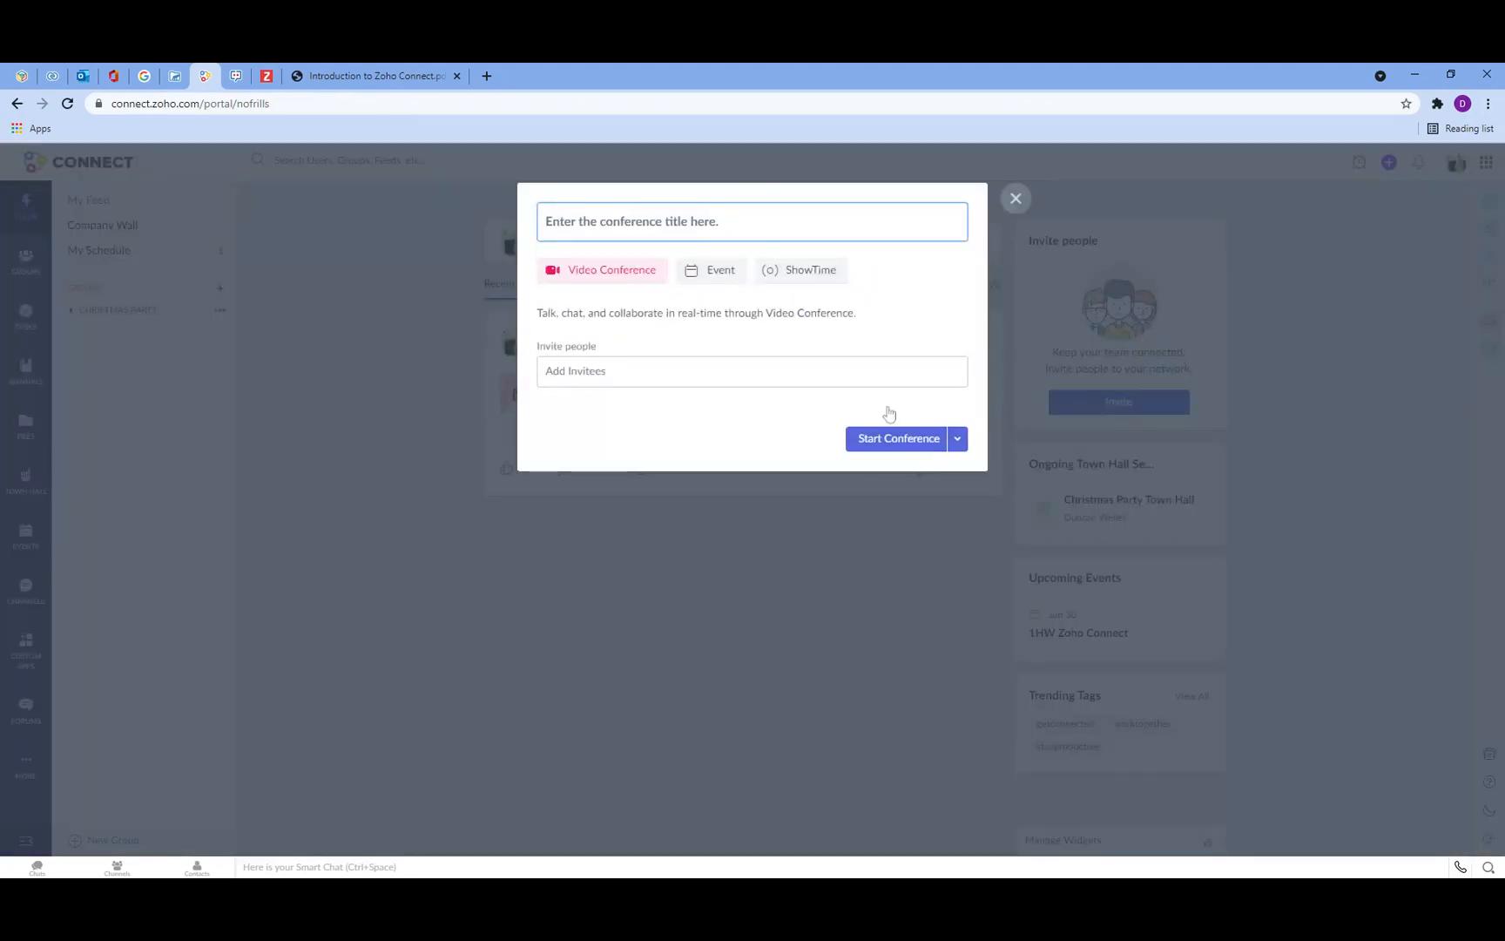
click(959, 442)
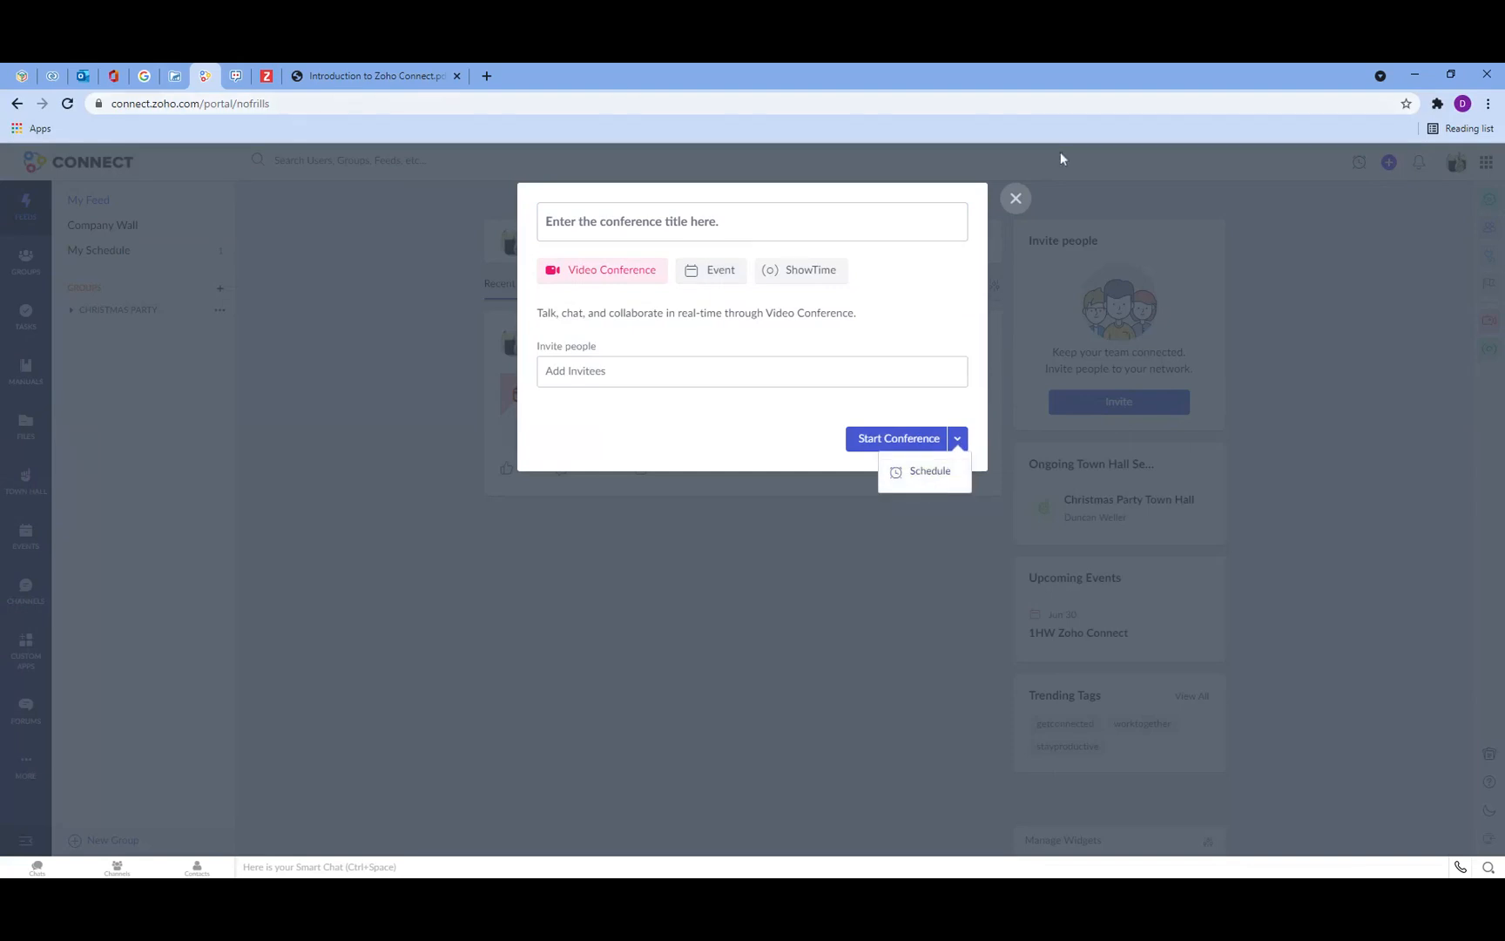
click(1015, 200)
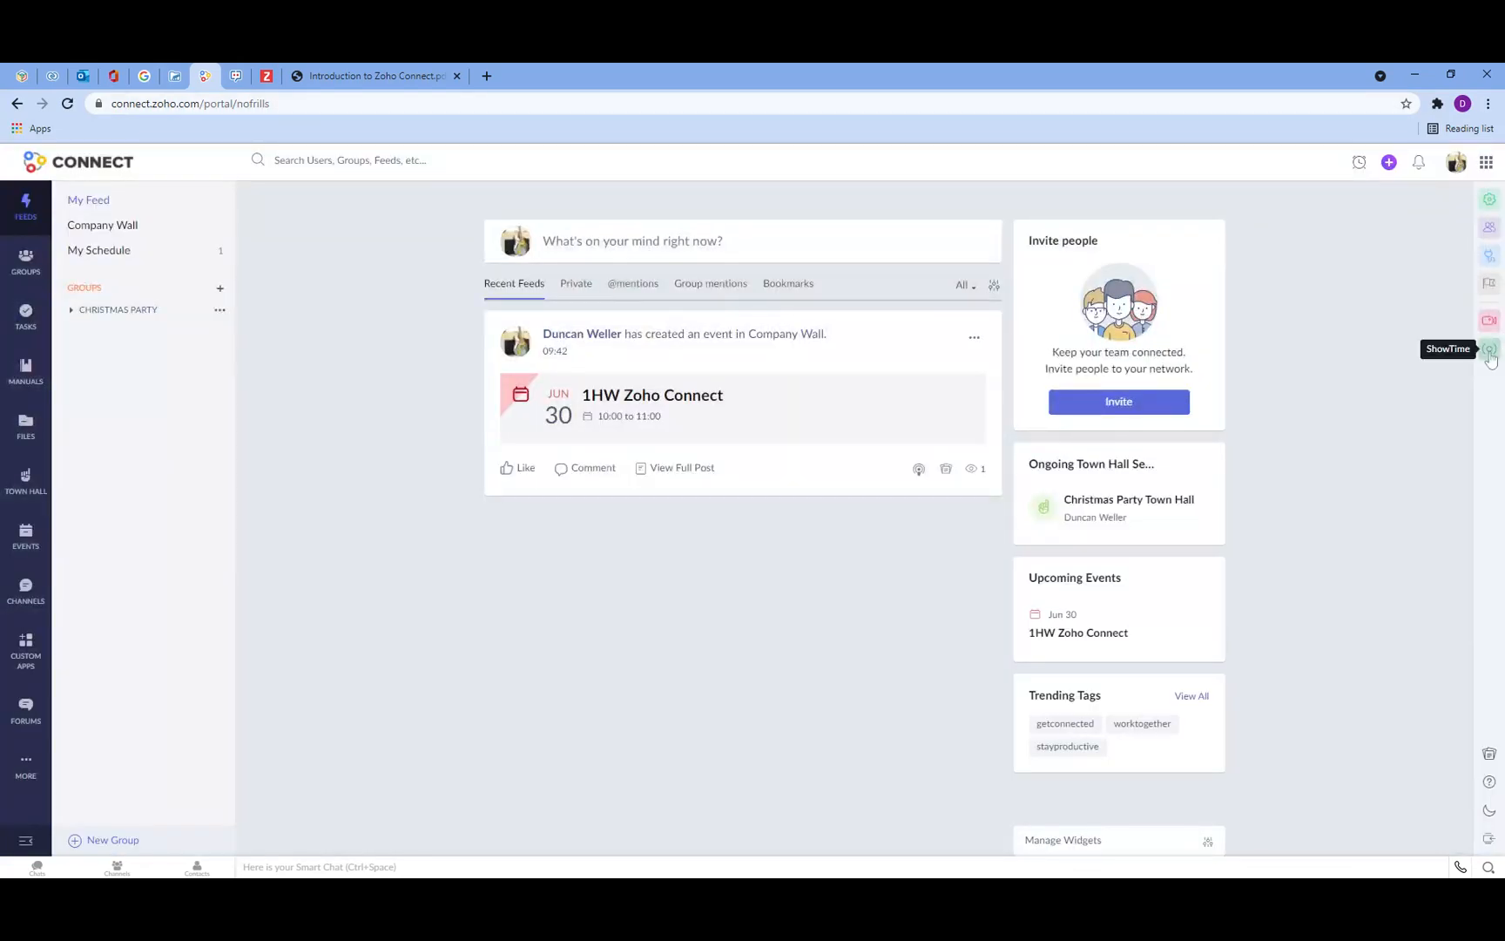
click(1489, 348)
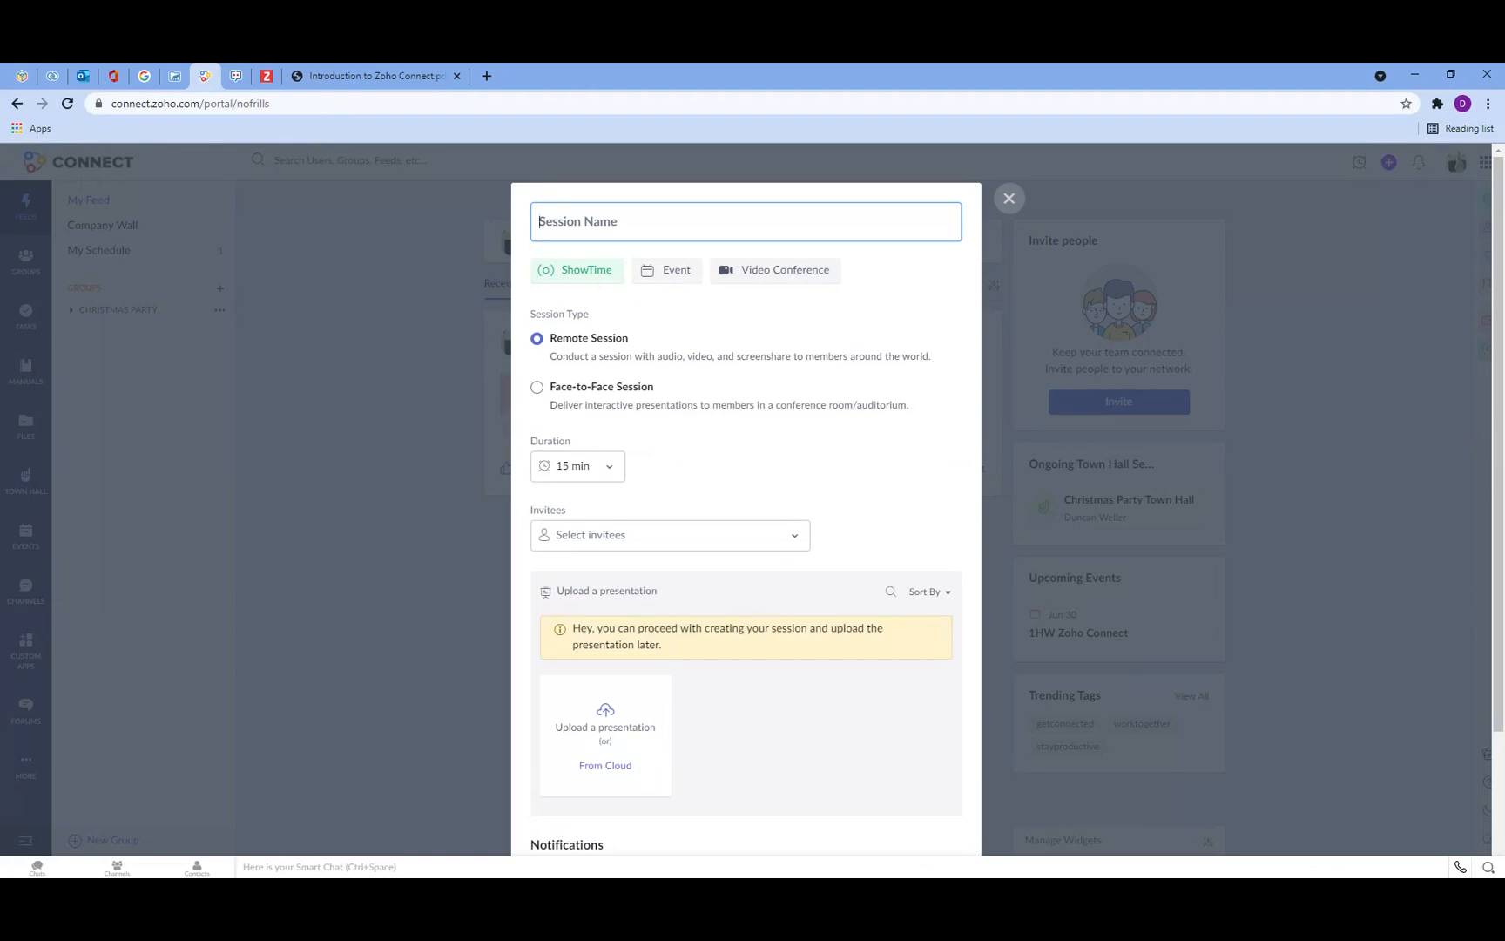
click(1011, 205)
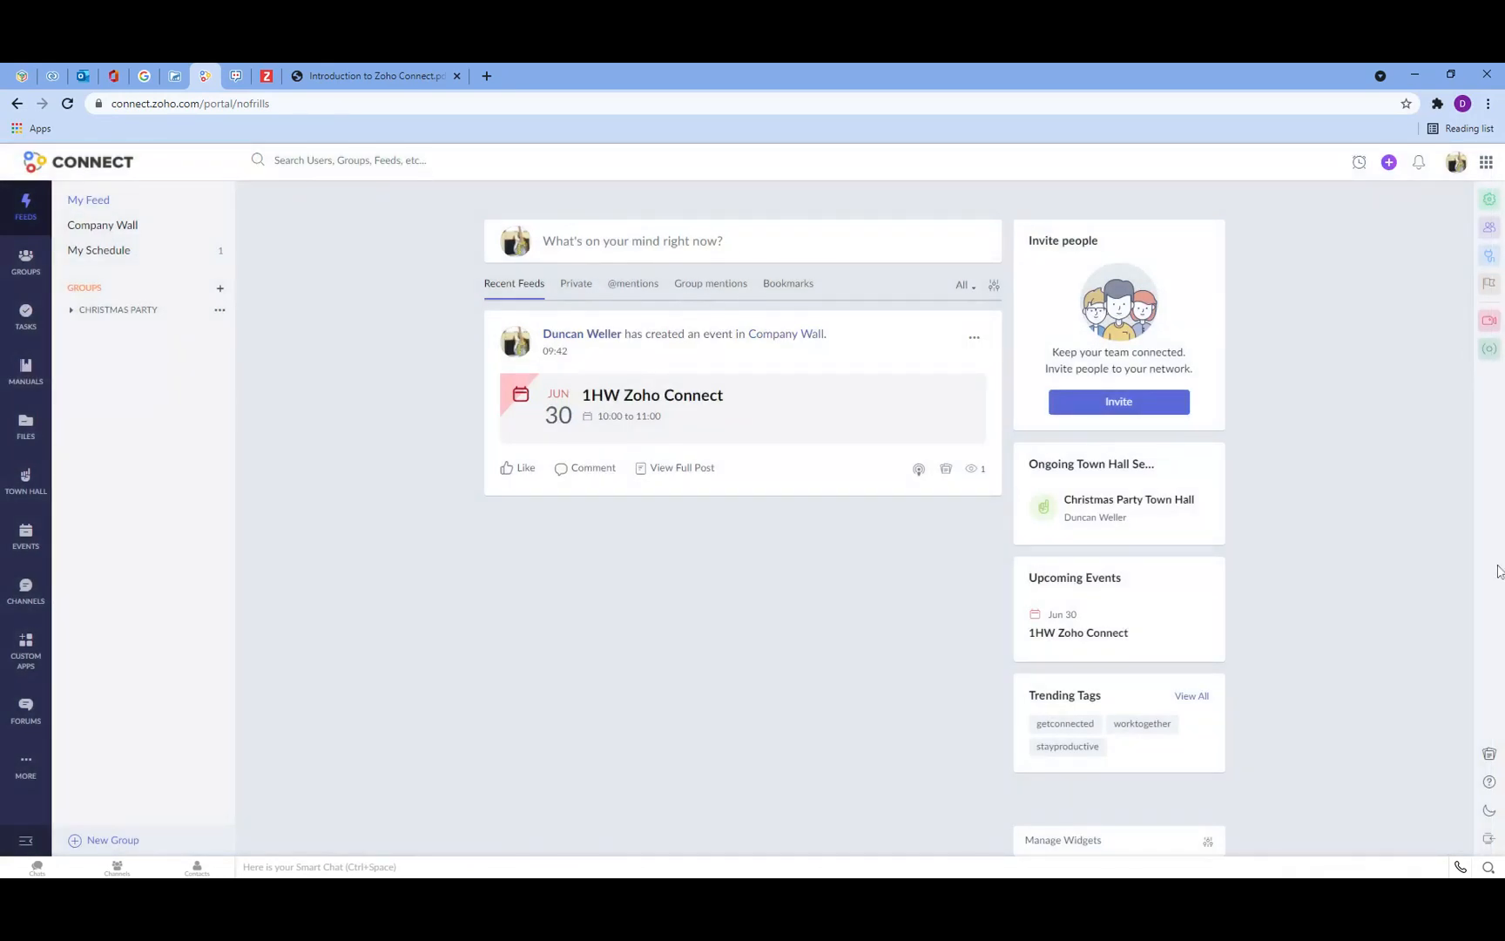
Step: Open the Notebook panel and view its new-note options, then close it
click(1489, 754)
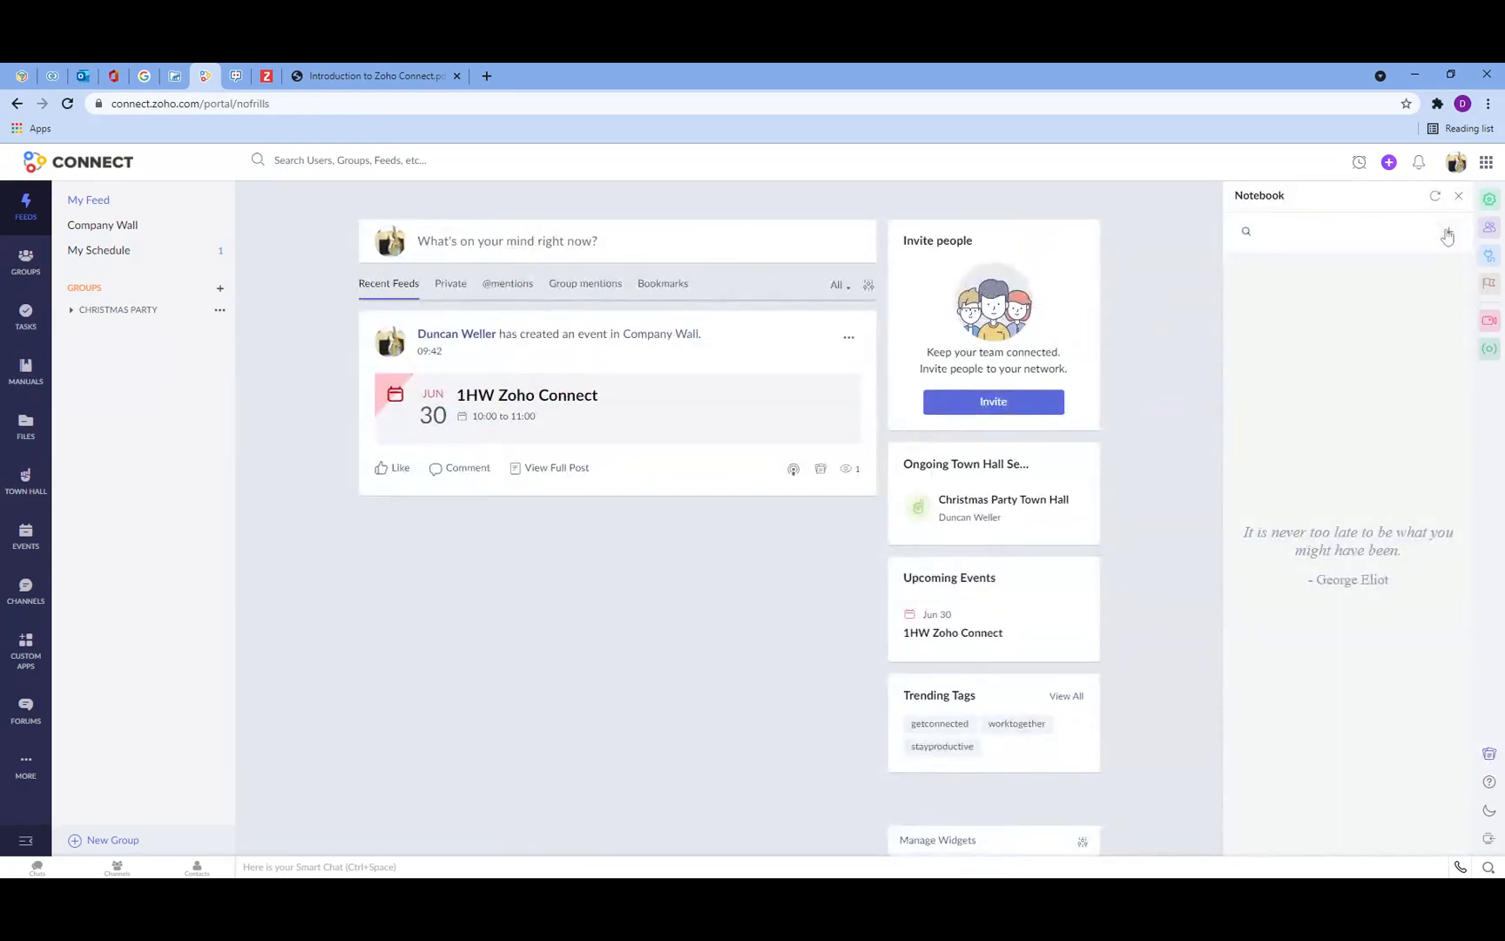
click(1447, 232)
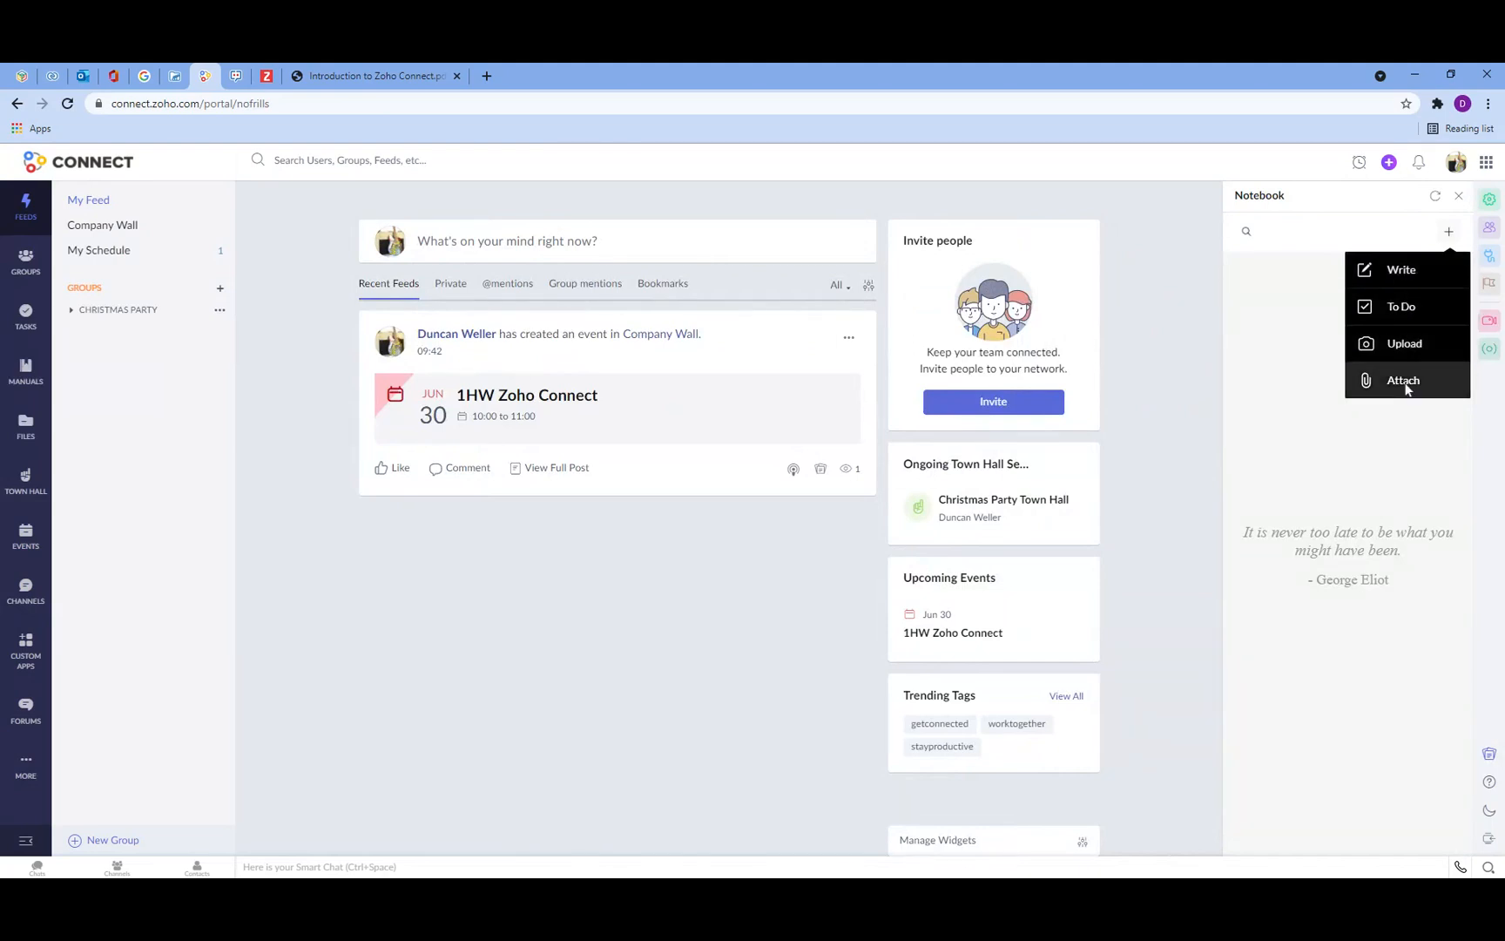
click(1287, 304)
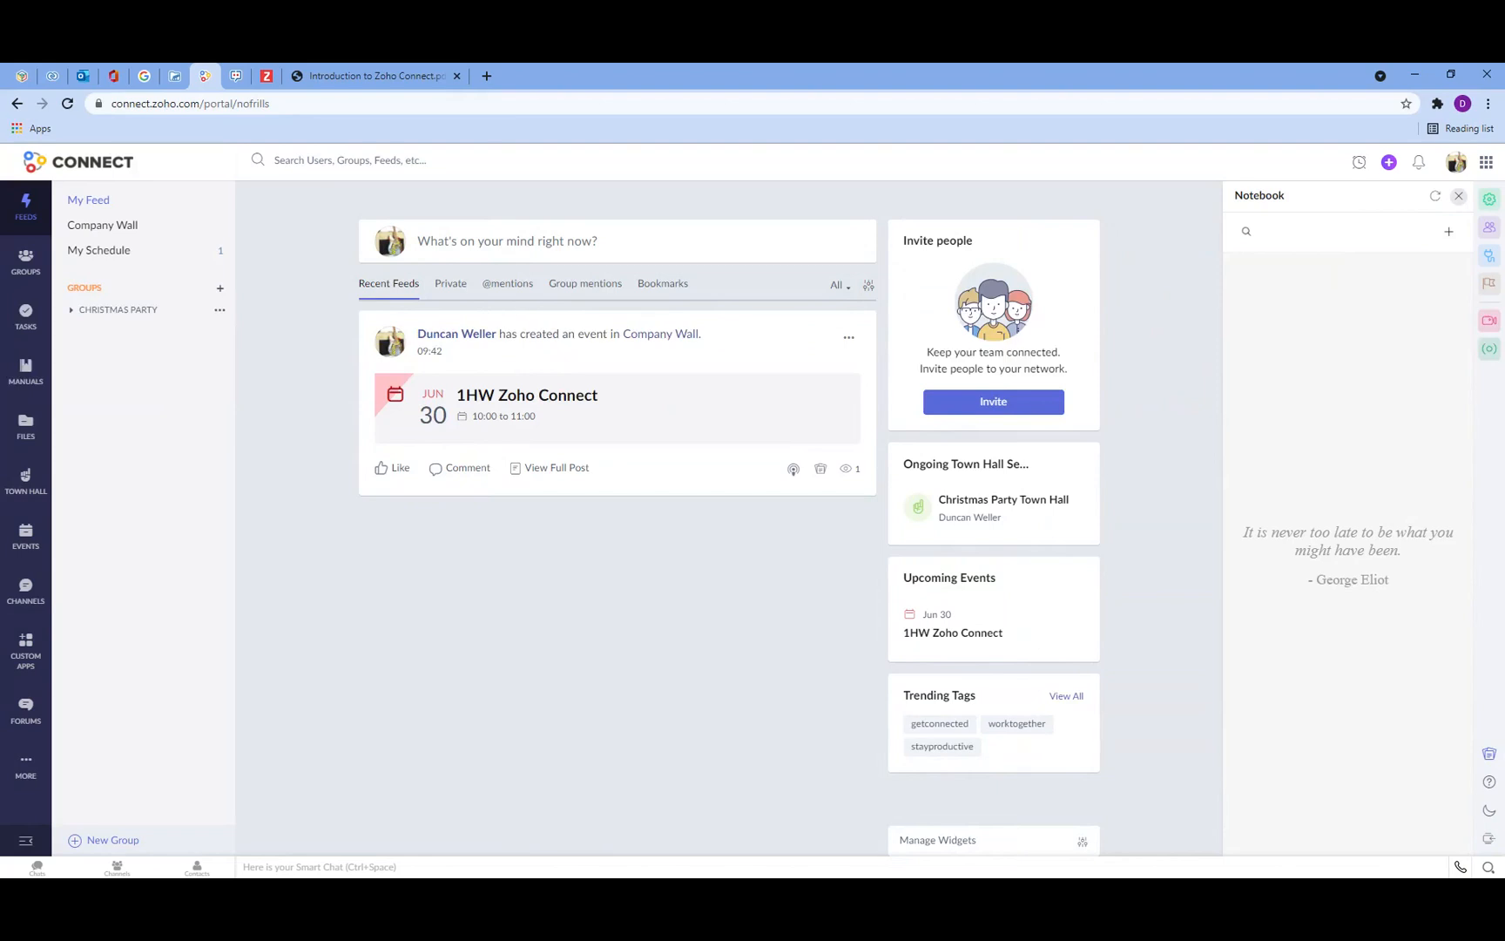
click(1459, 196)
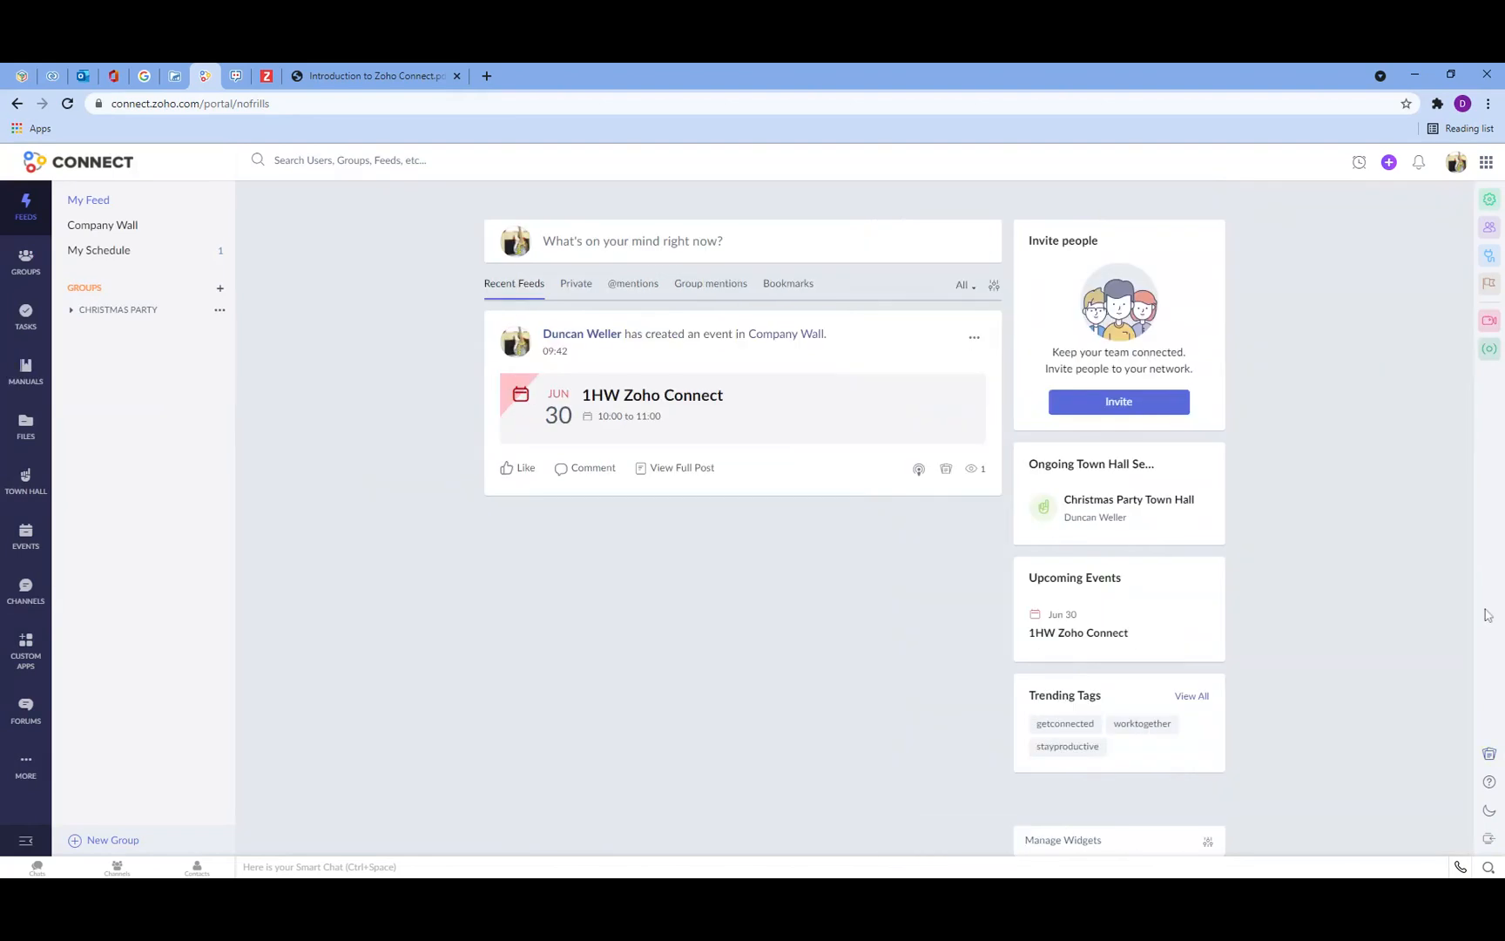
Step: View the Help menu, then switch dark mode on and off twice
click(1489, 782)
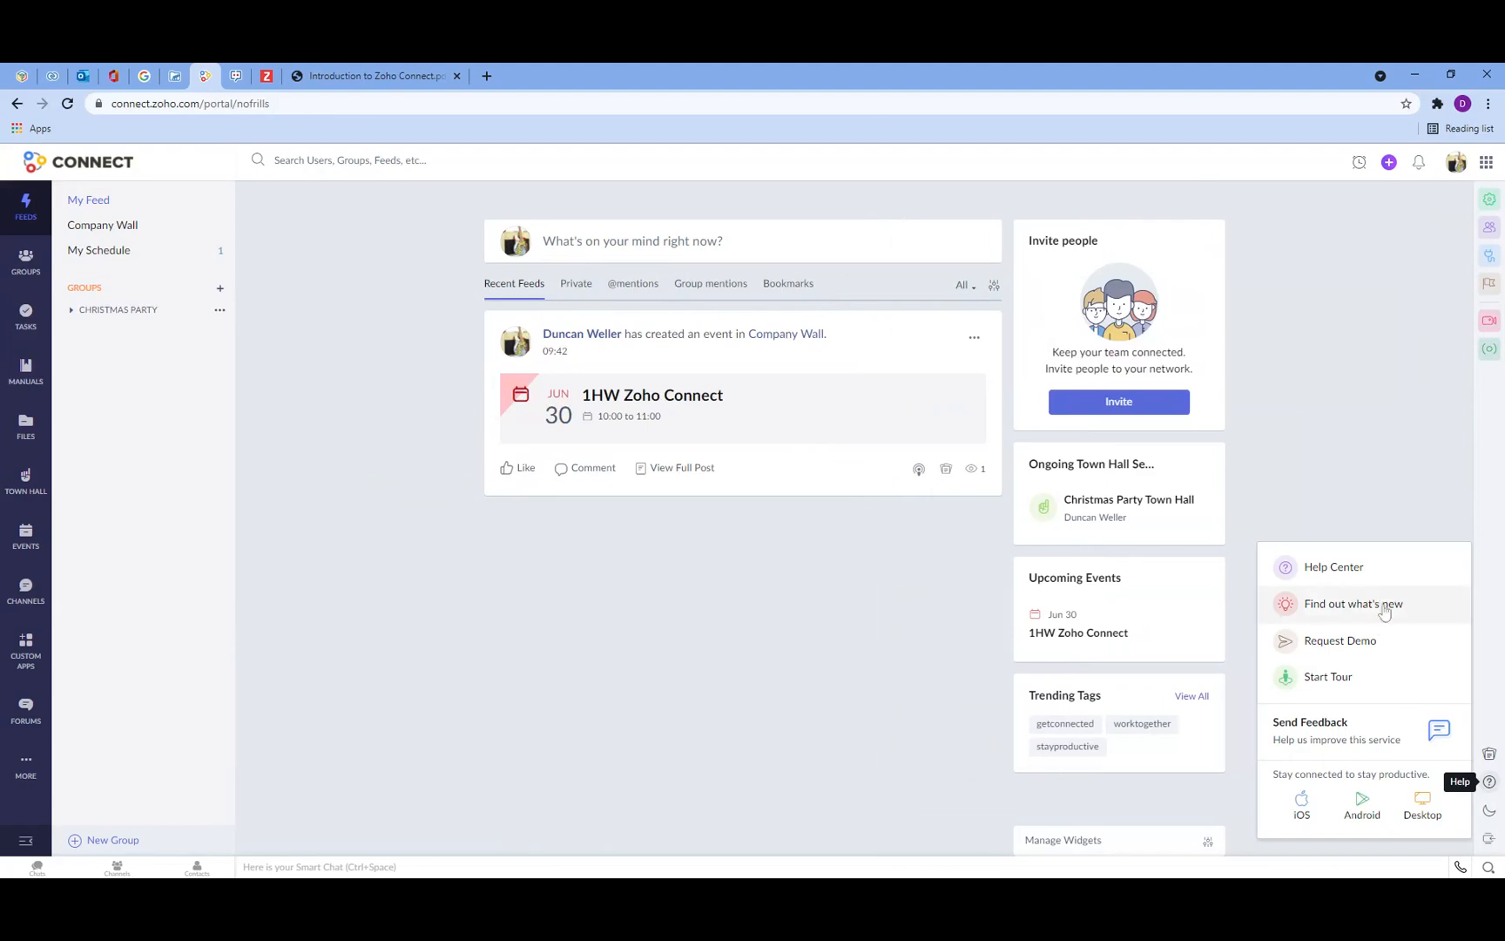
click(1494, 627)
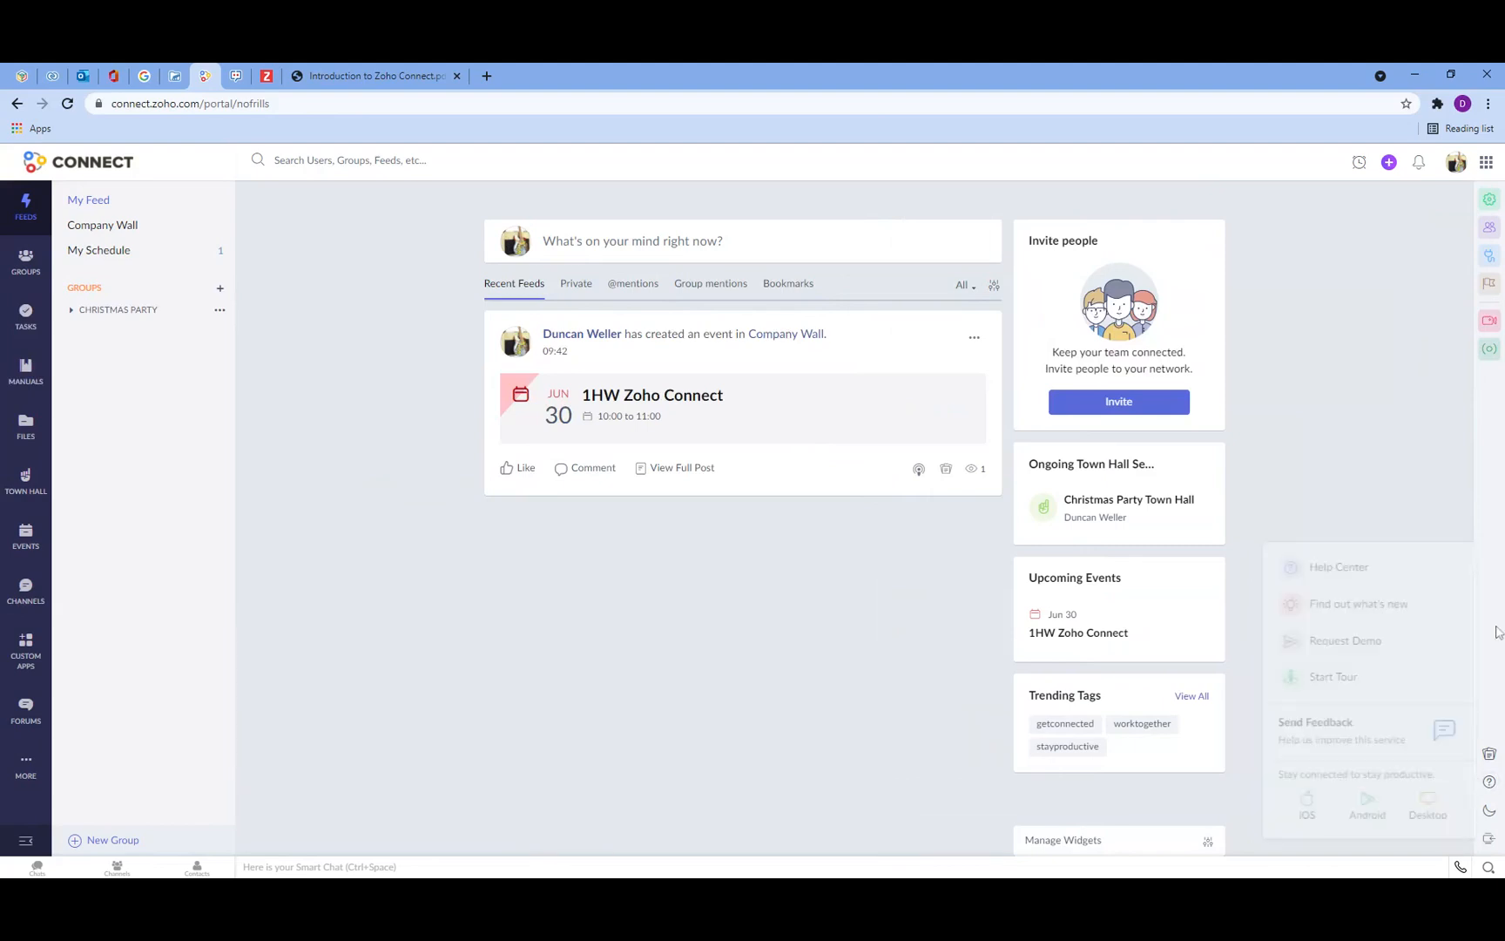
click(1489, 810)
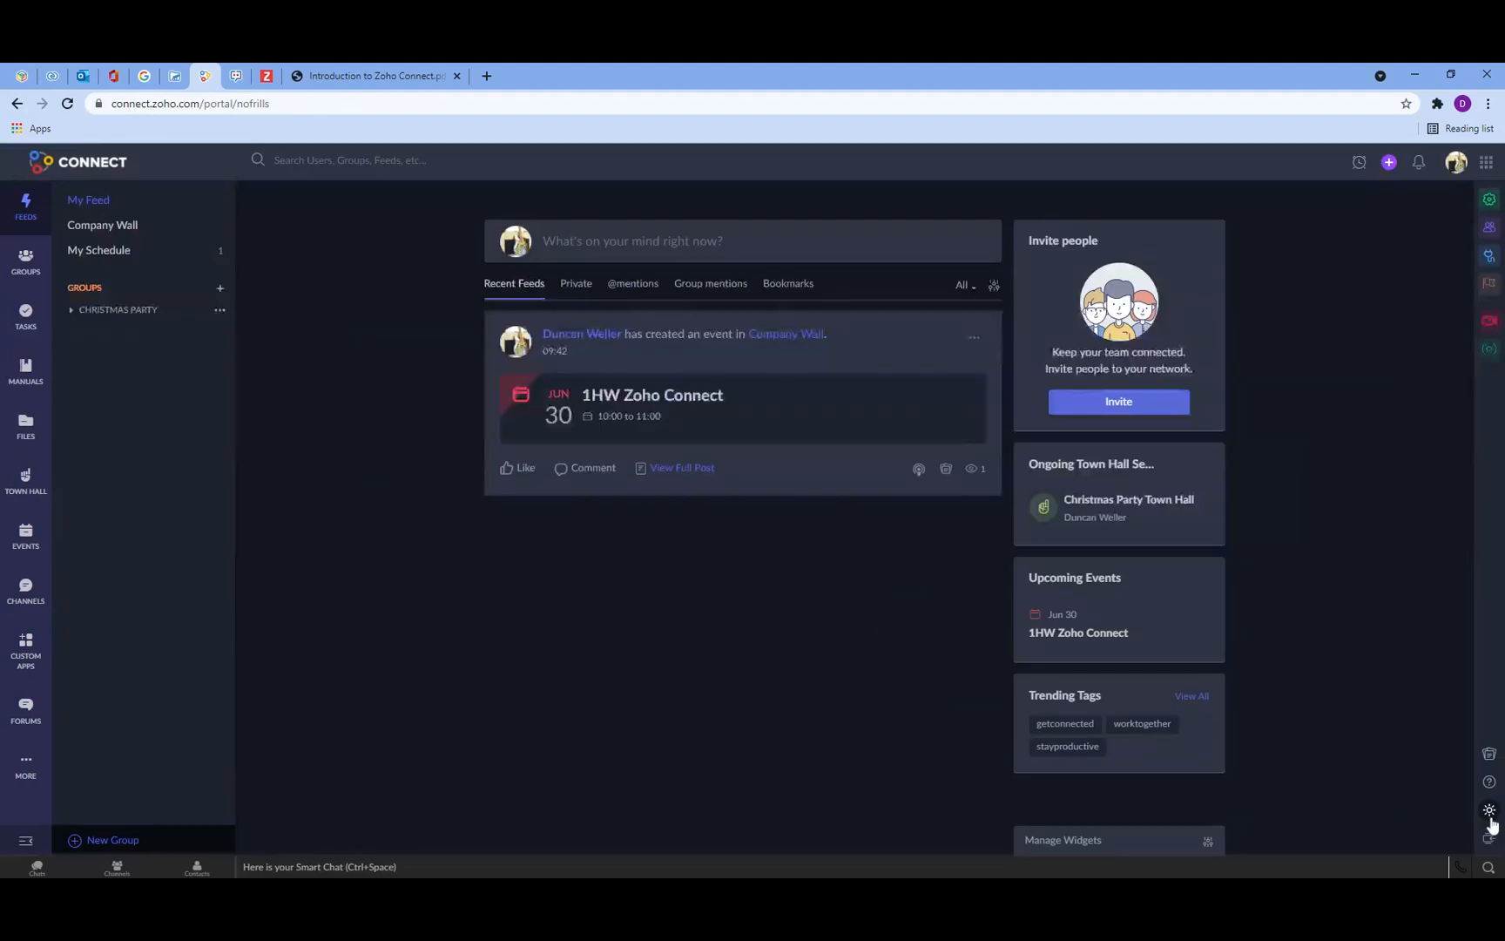
click(1489, 810)
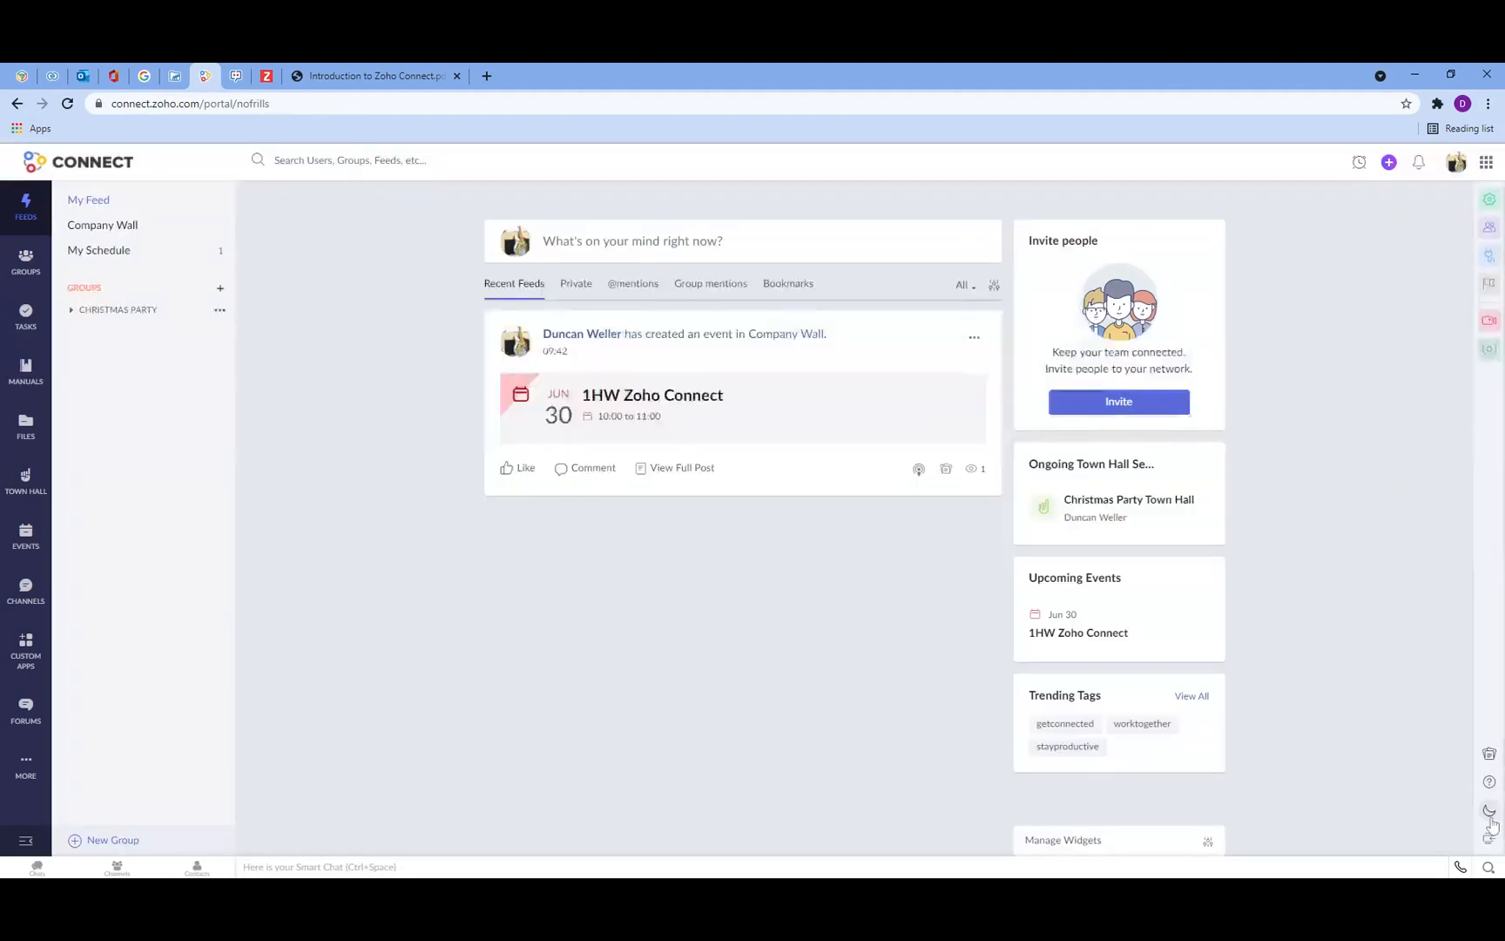
click(1489, 810)
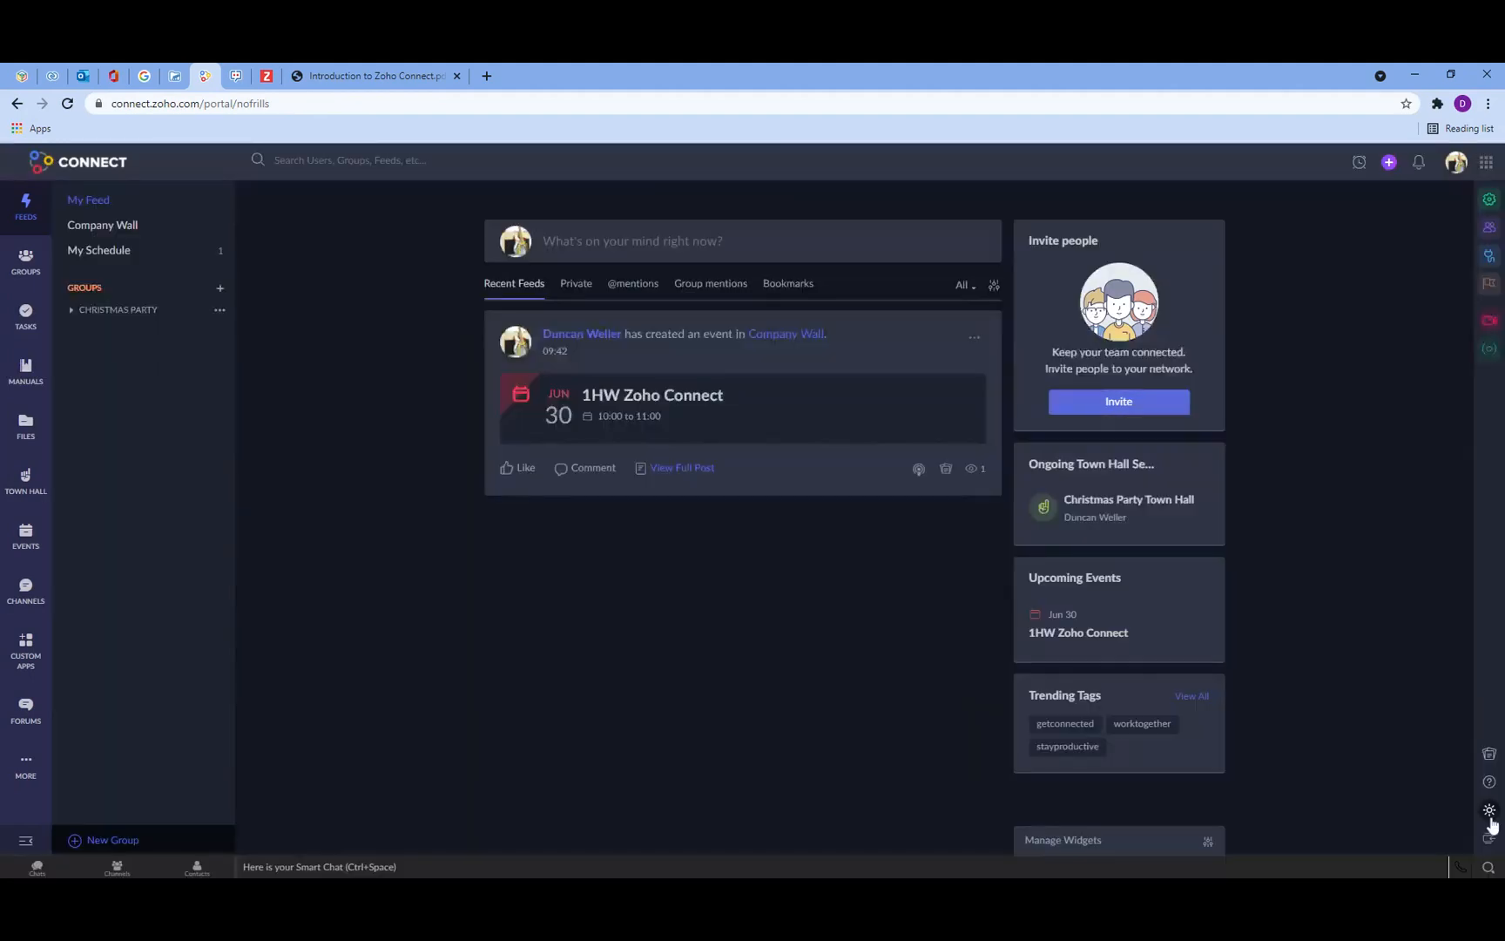
click(1489, 814)
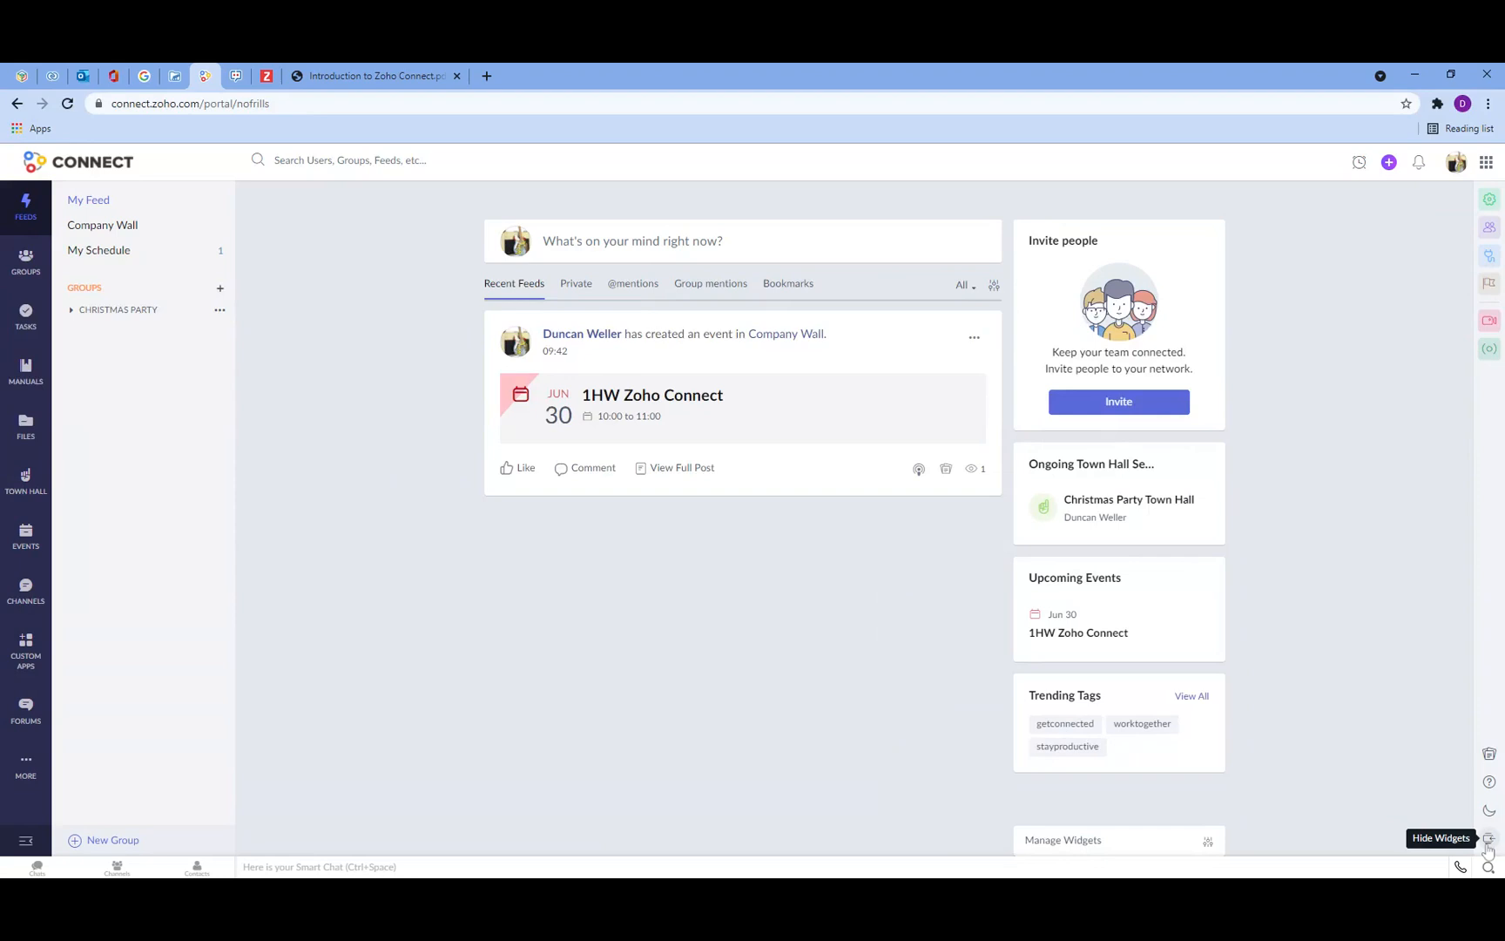
Step: Hide and restore the widgets, then open the Create Quick Links form from Manage Widgets and cancel it
click(1487, 843)
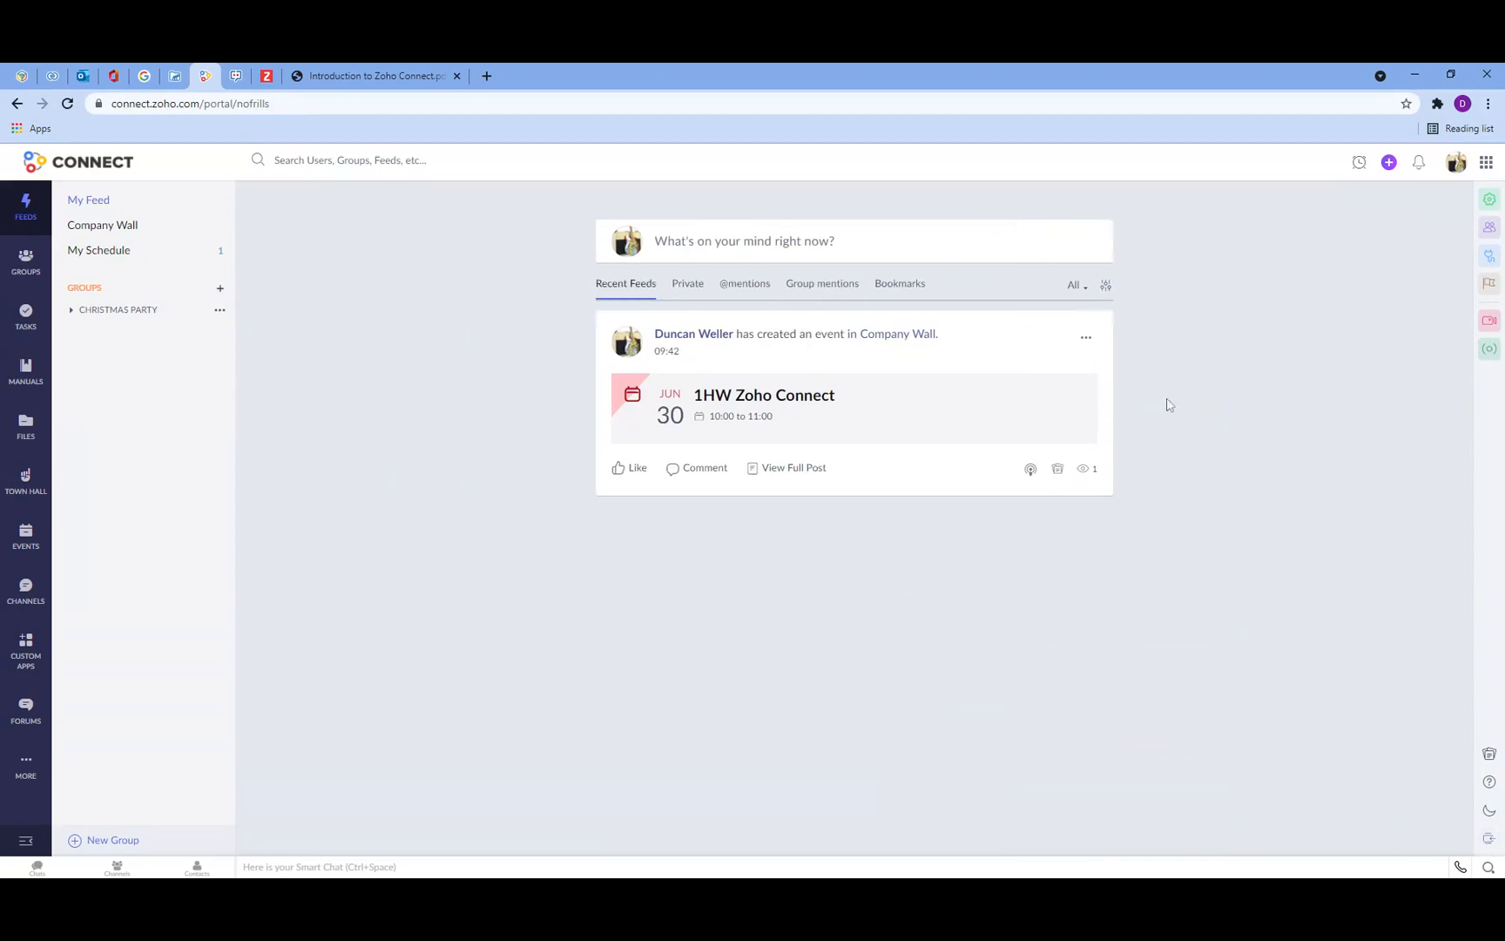
click(1489, 838)
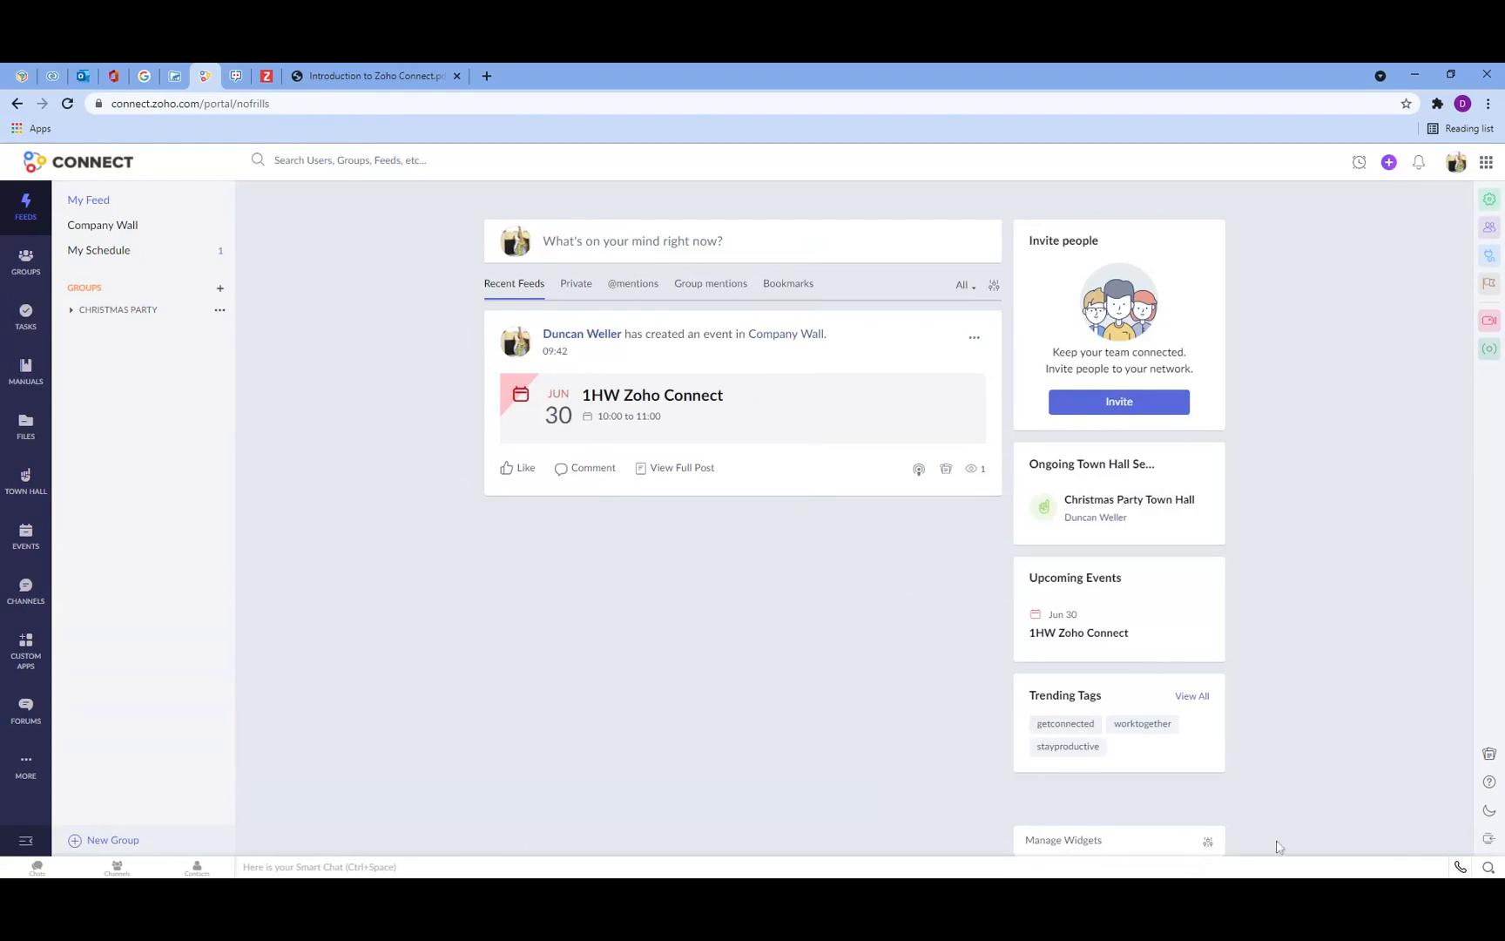
click(1084, 852)
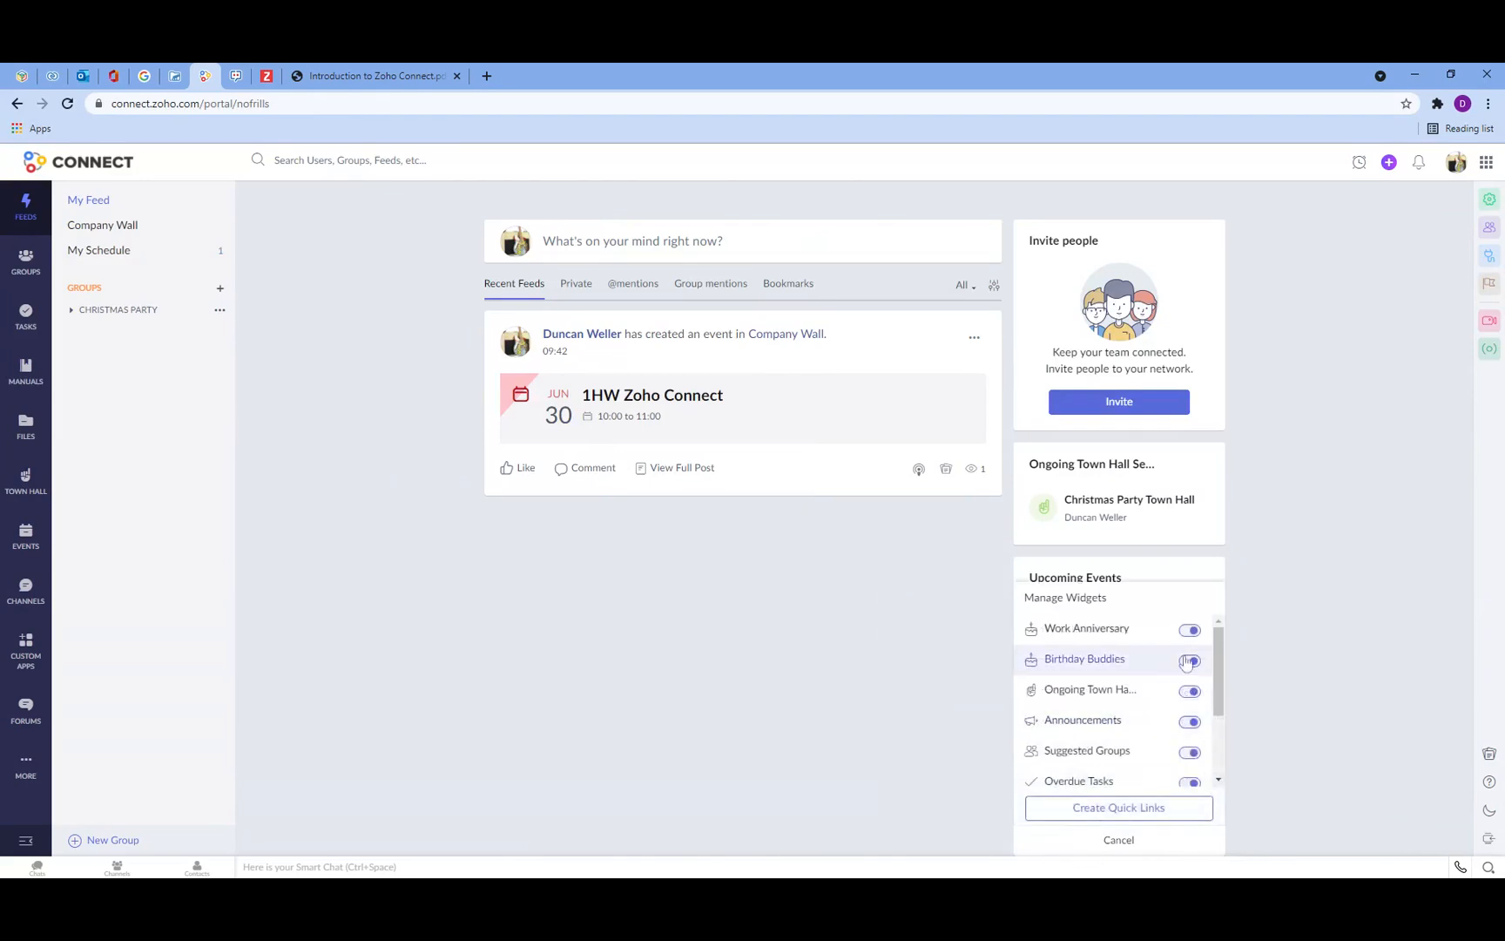
mouse_move(1217, 660)
mouse_down()
mouse_move(1224, 716)
mouse_move(1223, 659)
mouse_up()
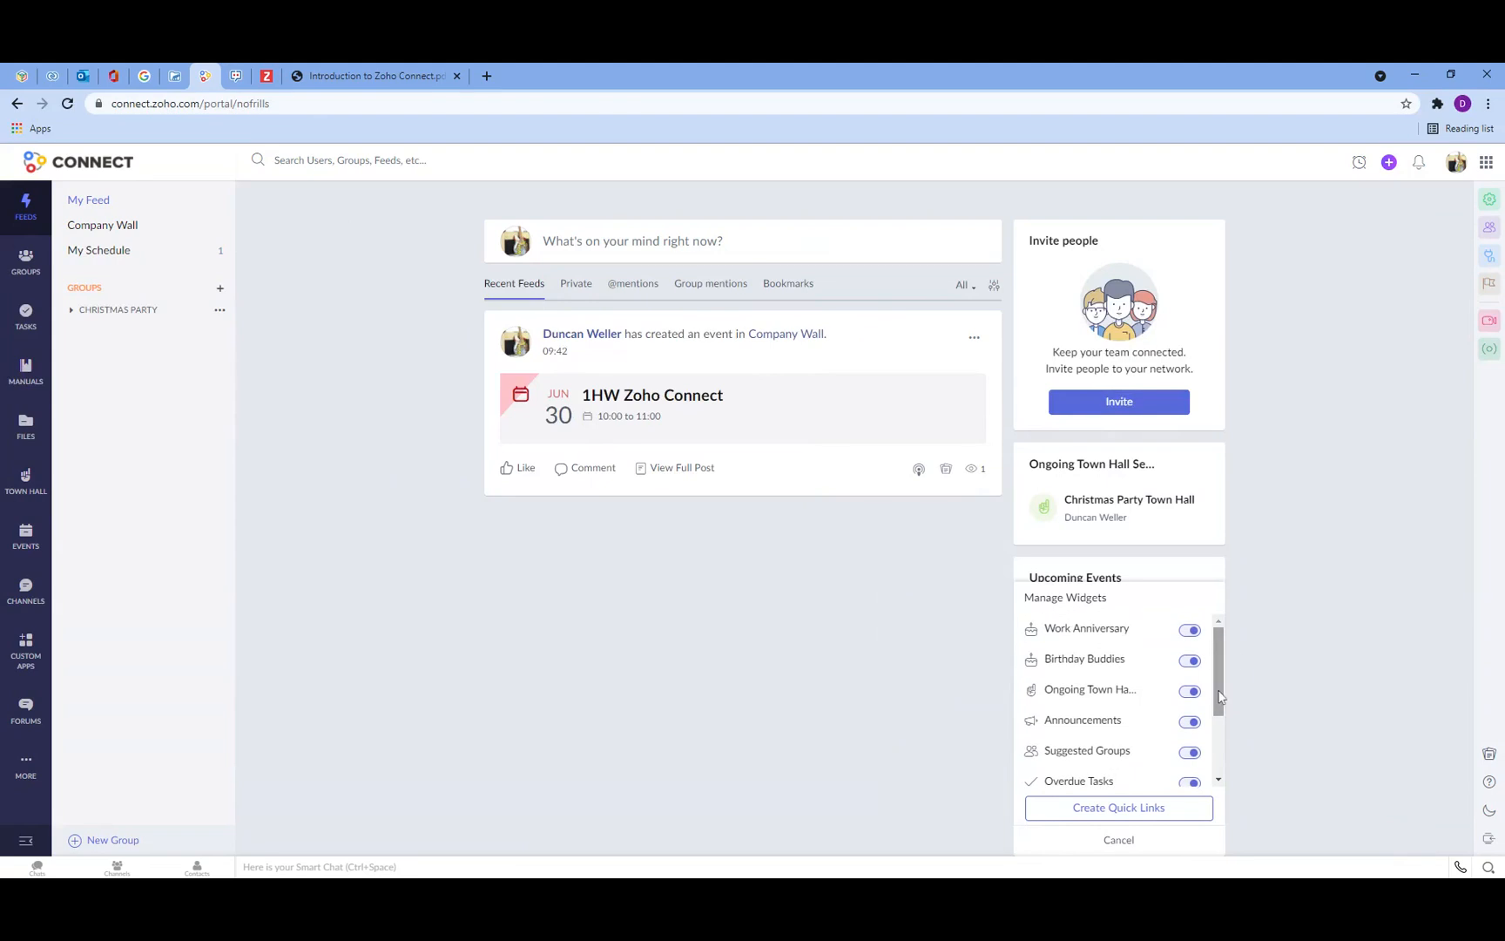
click(1129, 817)
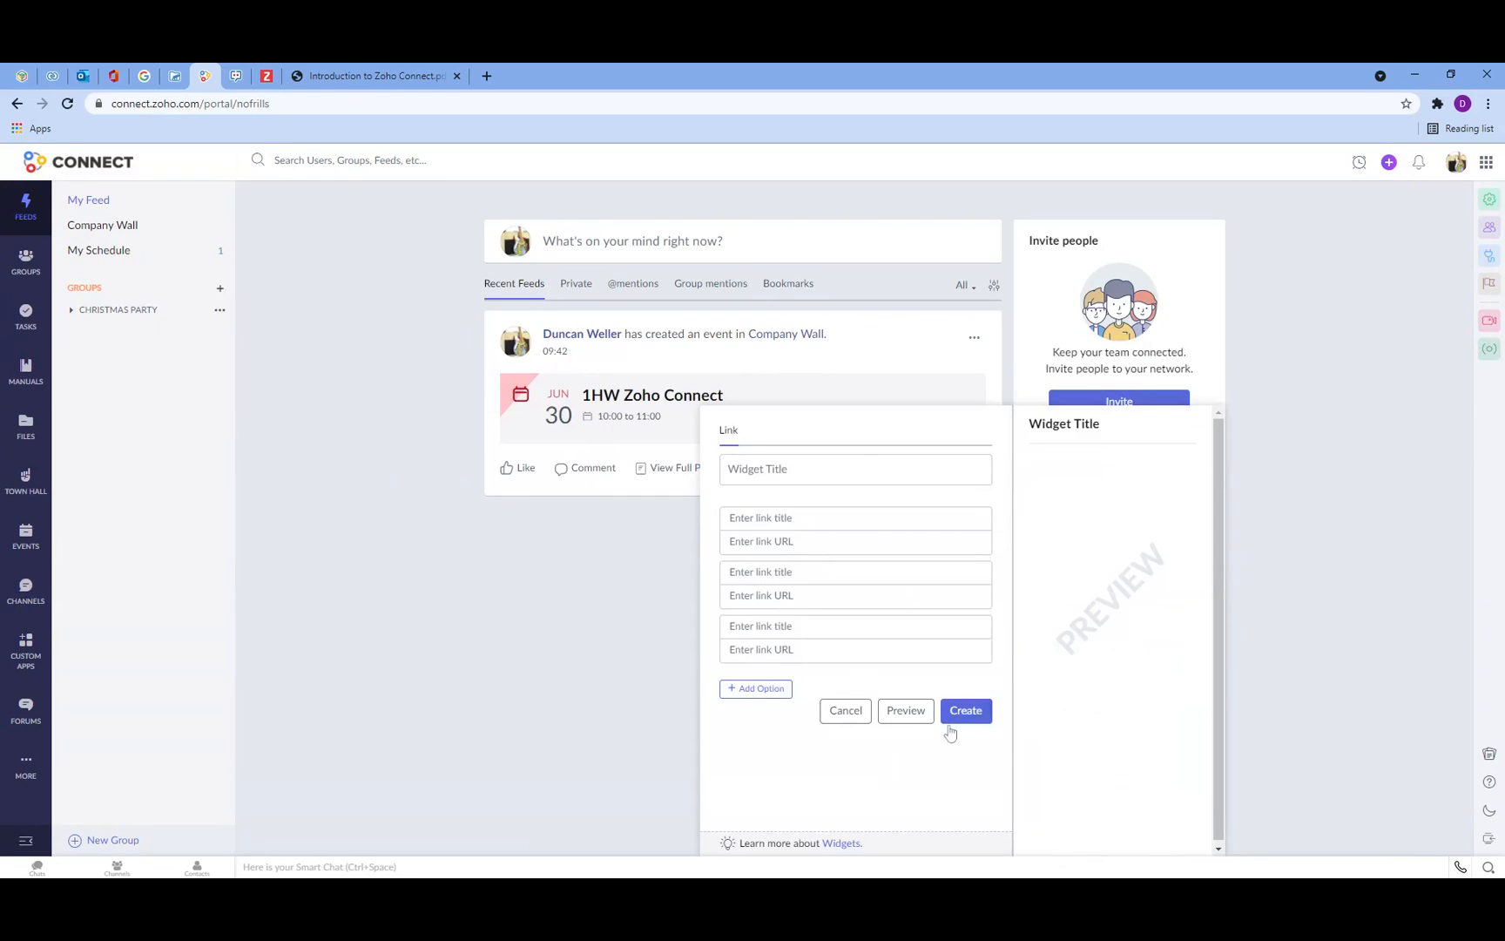
click(846, 711)
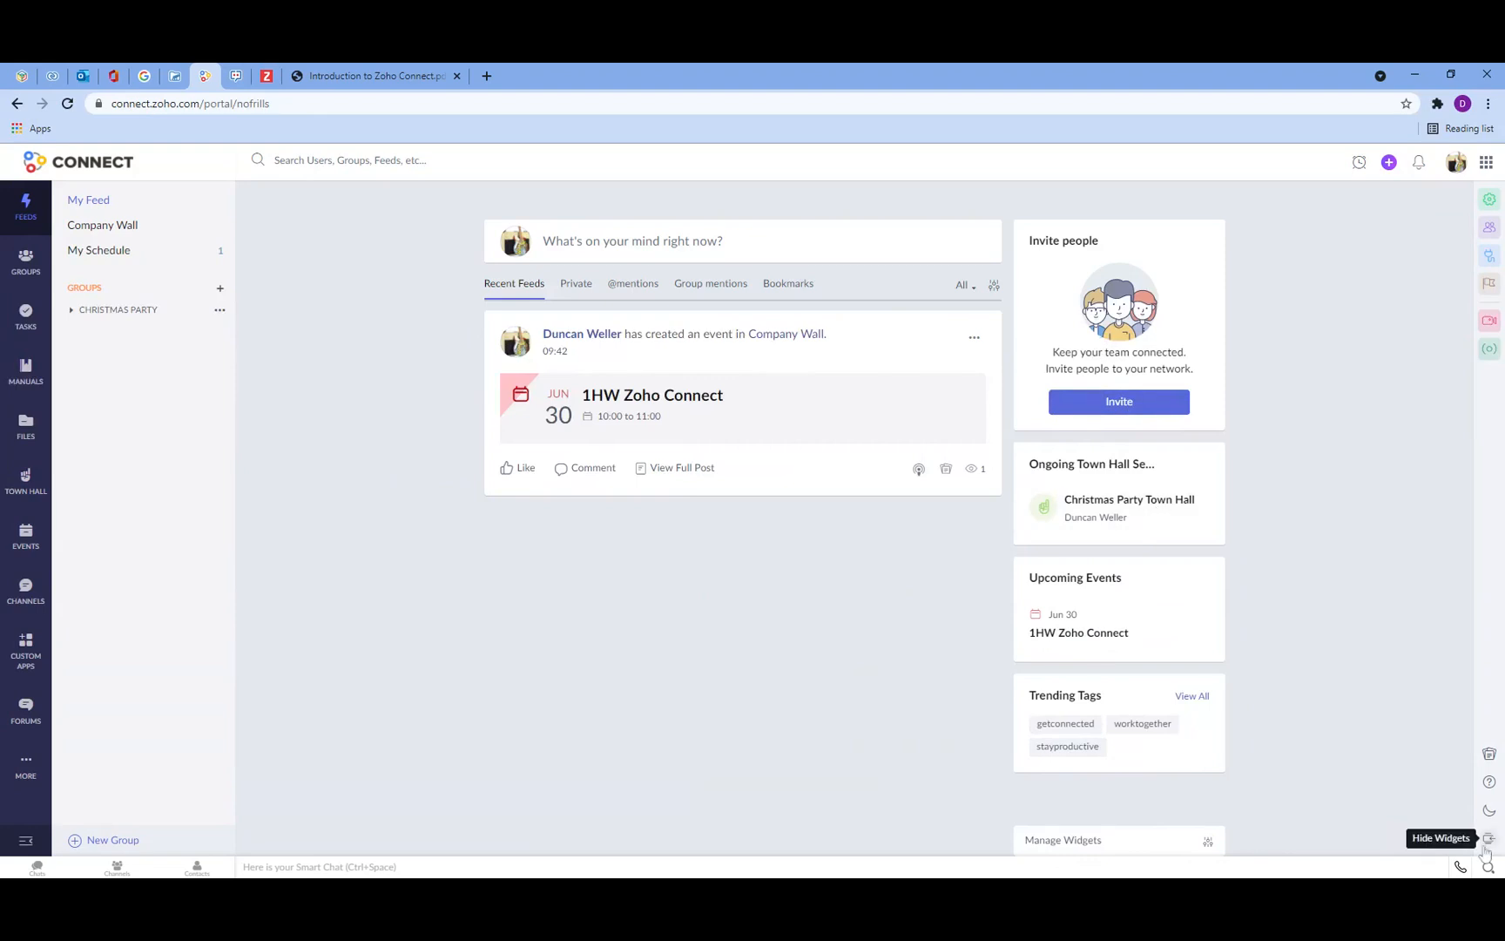
Step: Open the profile panel and the Notifications panel, closing each
click(1460, 167)
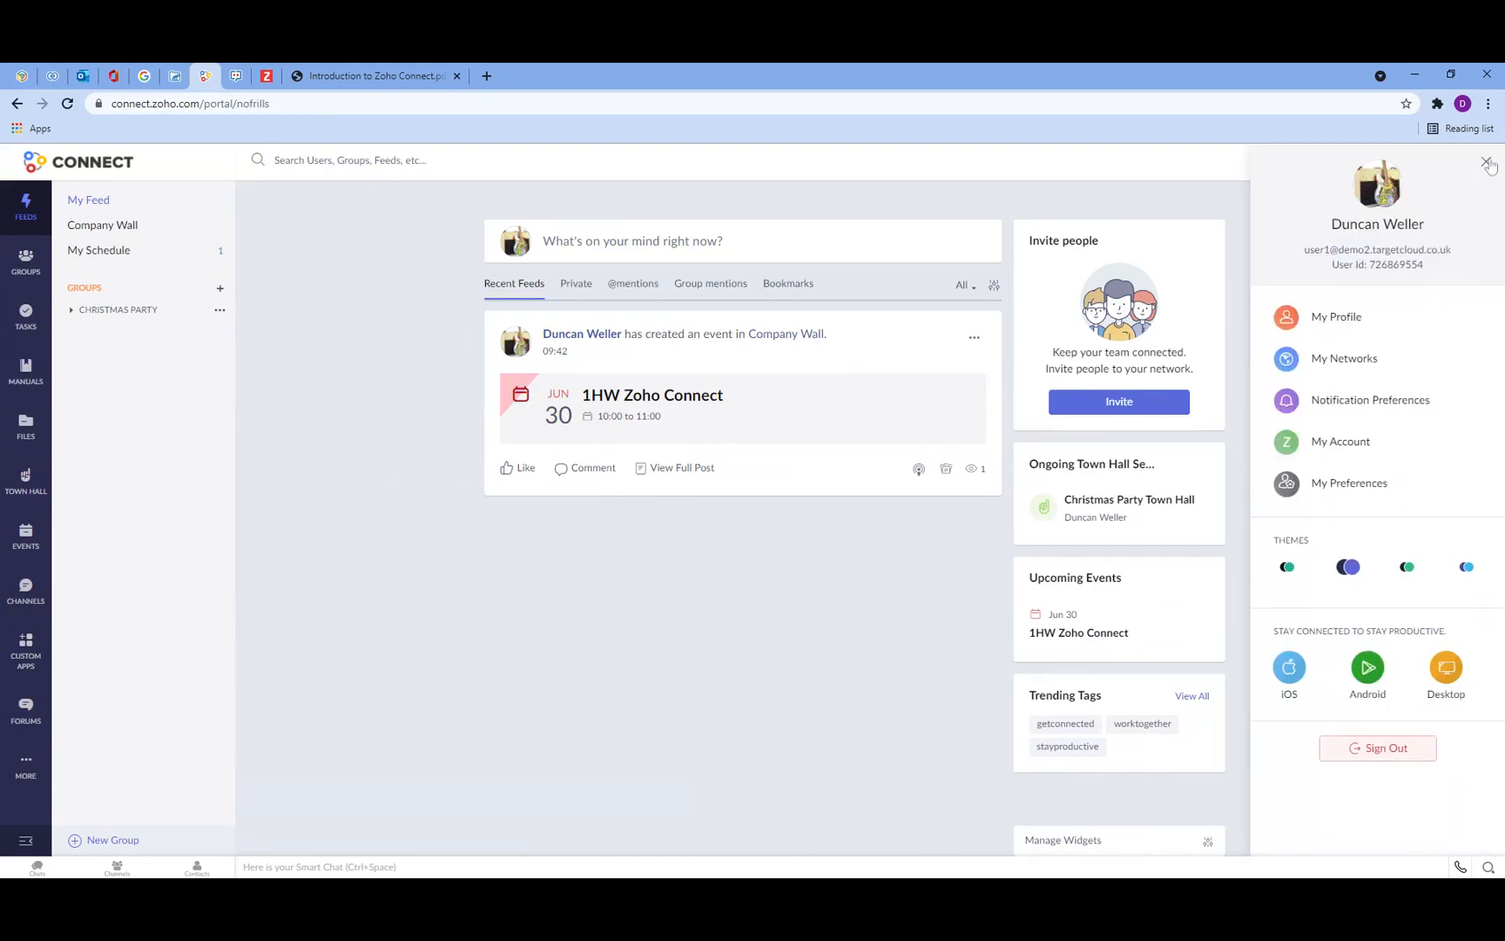
click(1487, 162)
click(1420, 166)
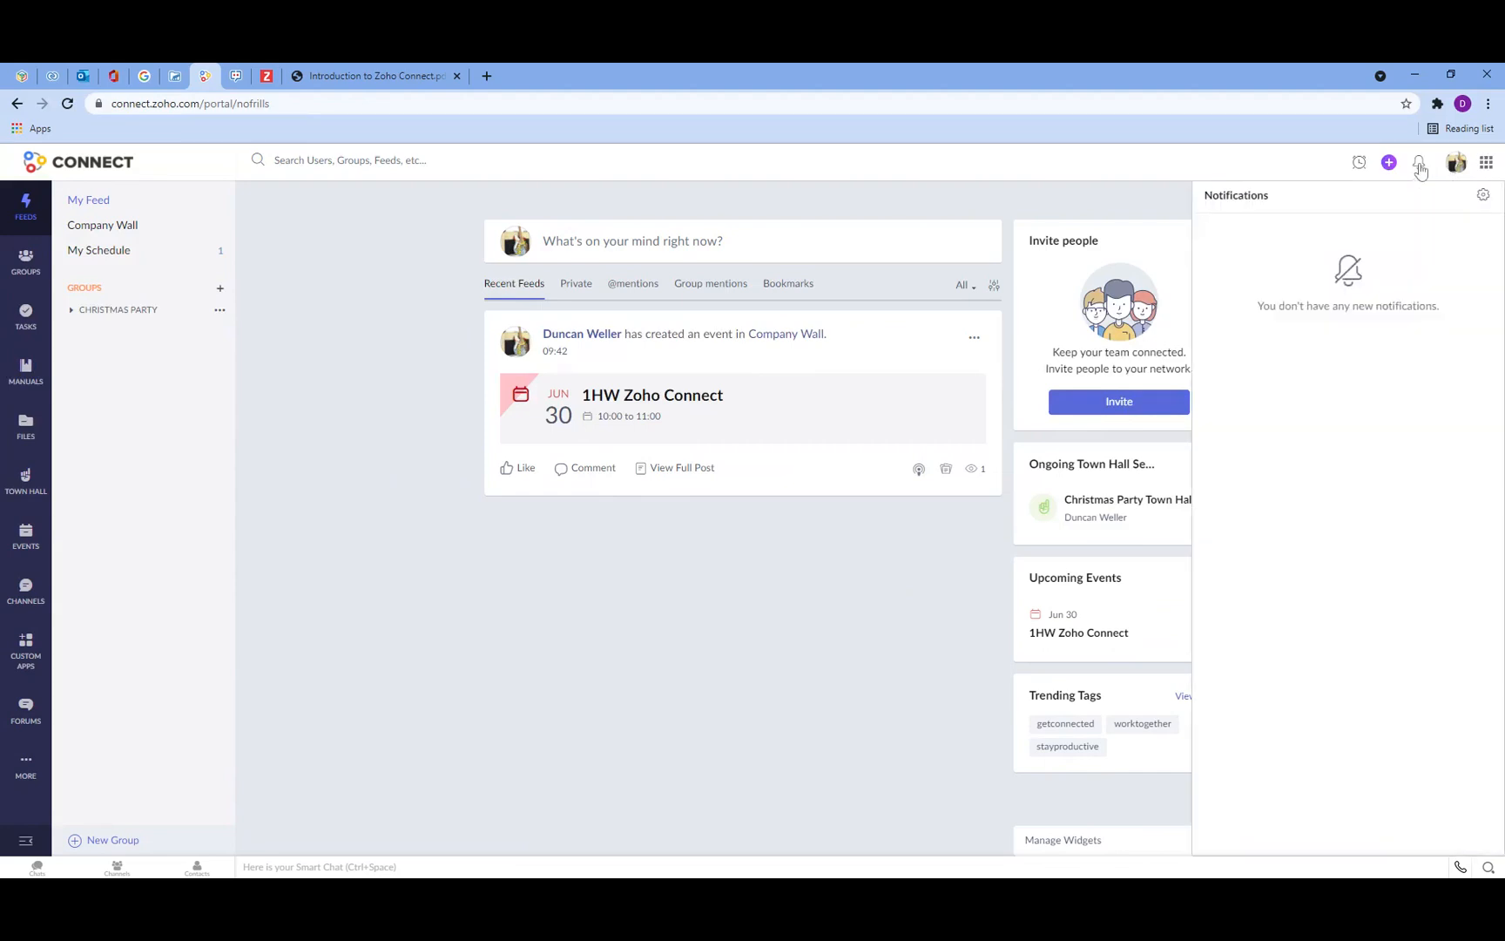
click(1304, 160)
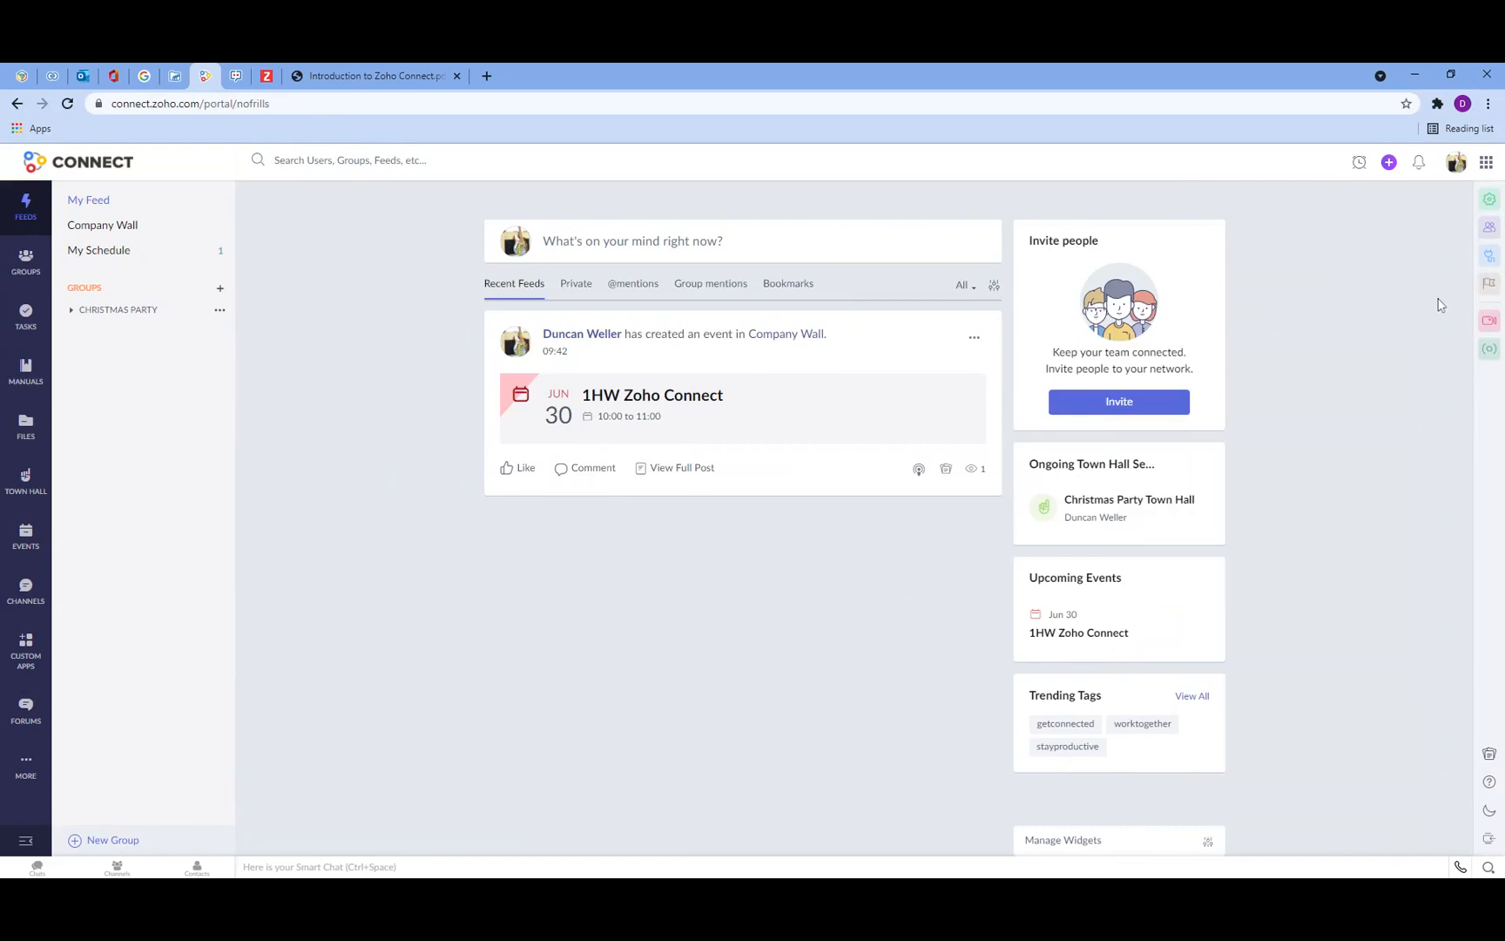
Step: View the quick-create options, then browse the Groups and Tasks sections before returning to the feed
click(1389, 165)
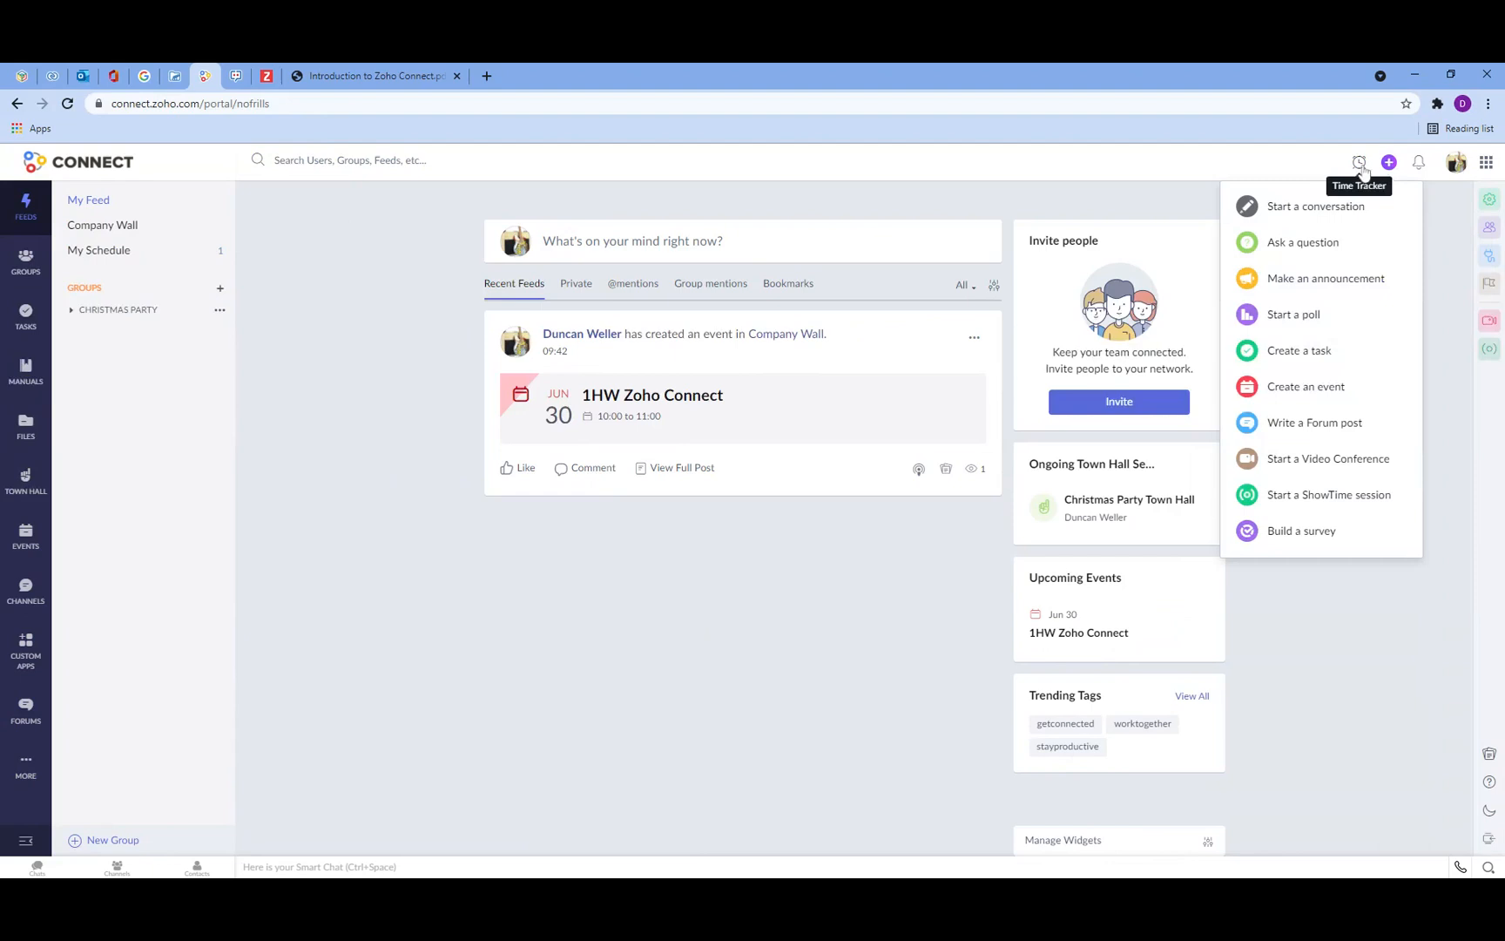
click(1315, 165)
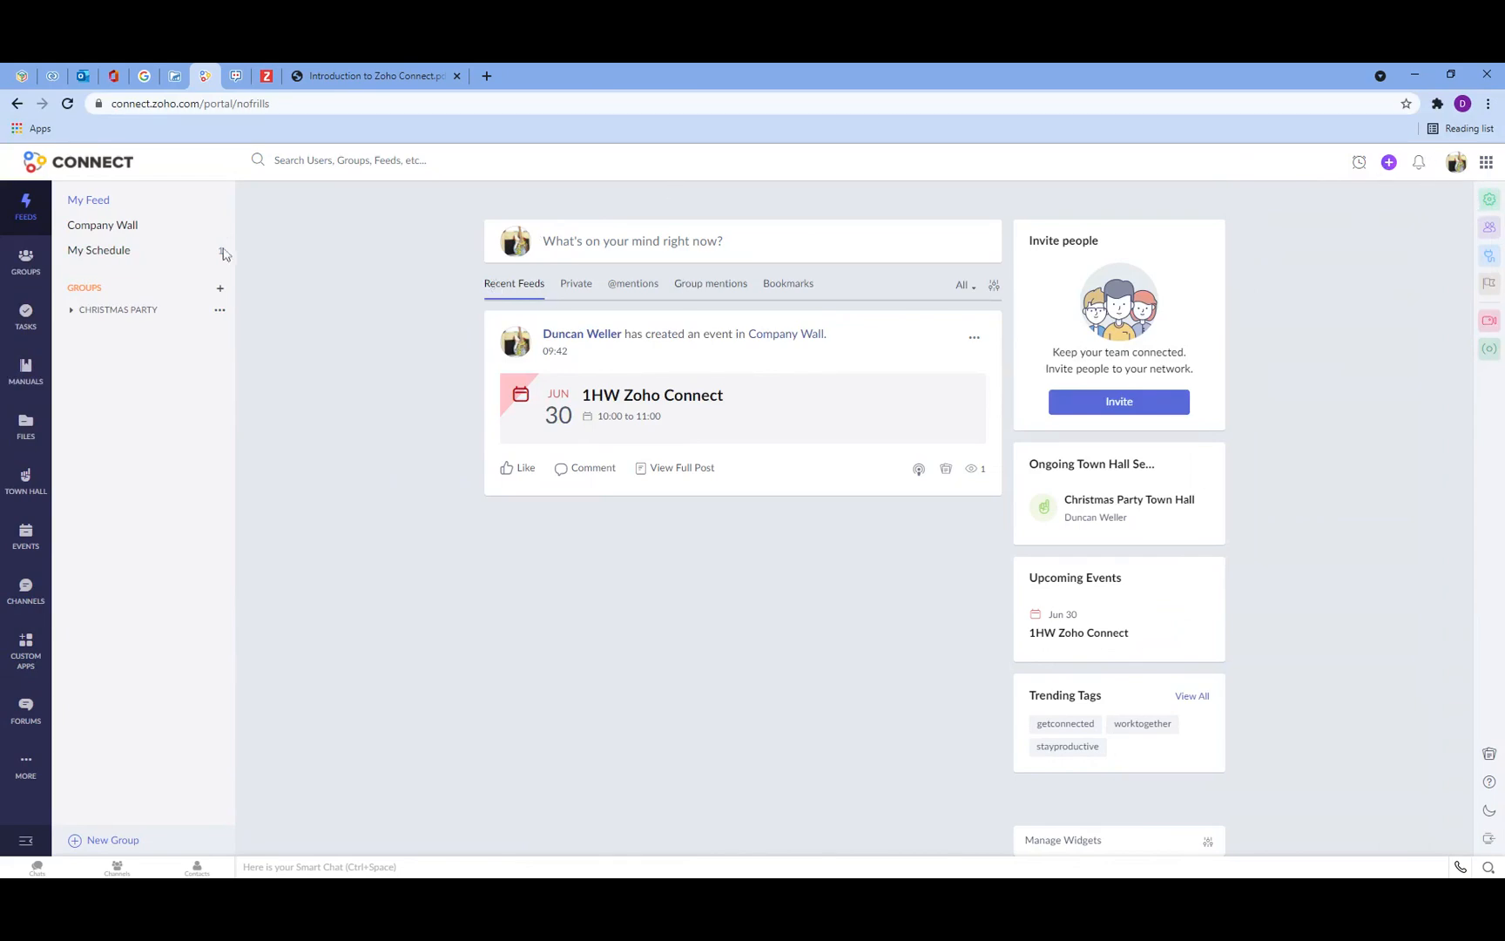
click(26, 259)
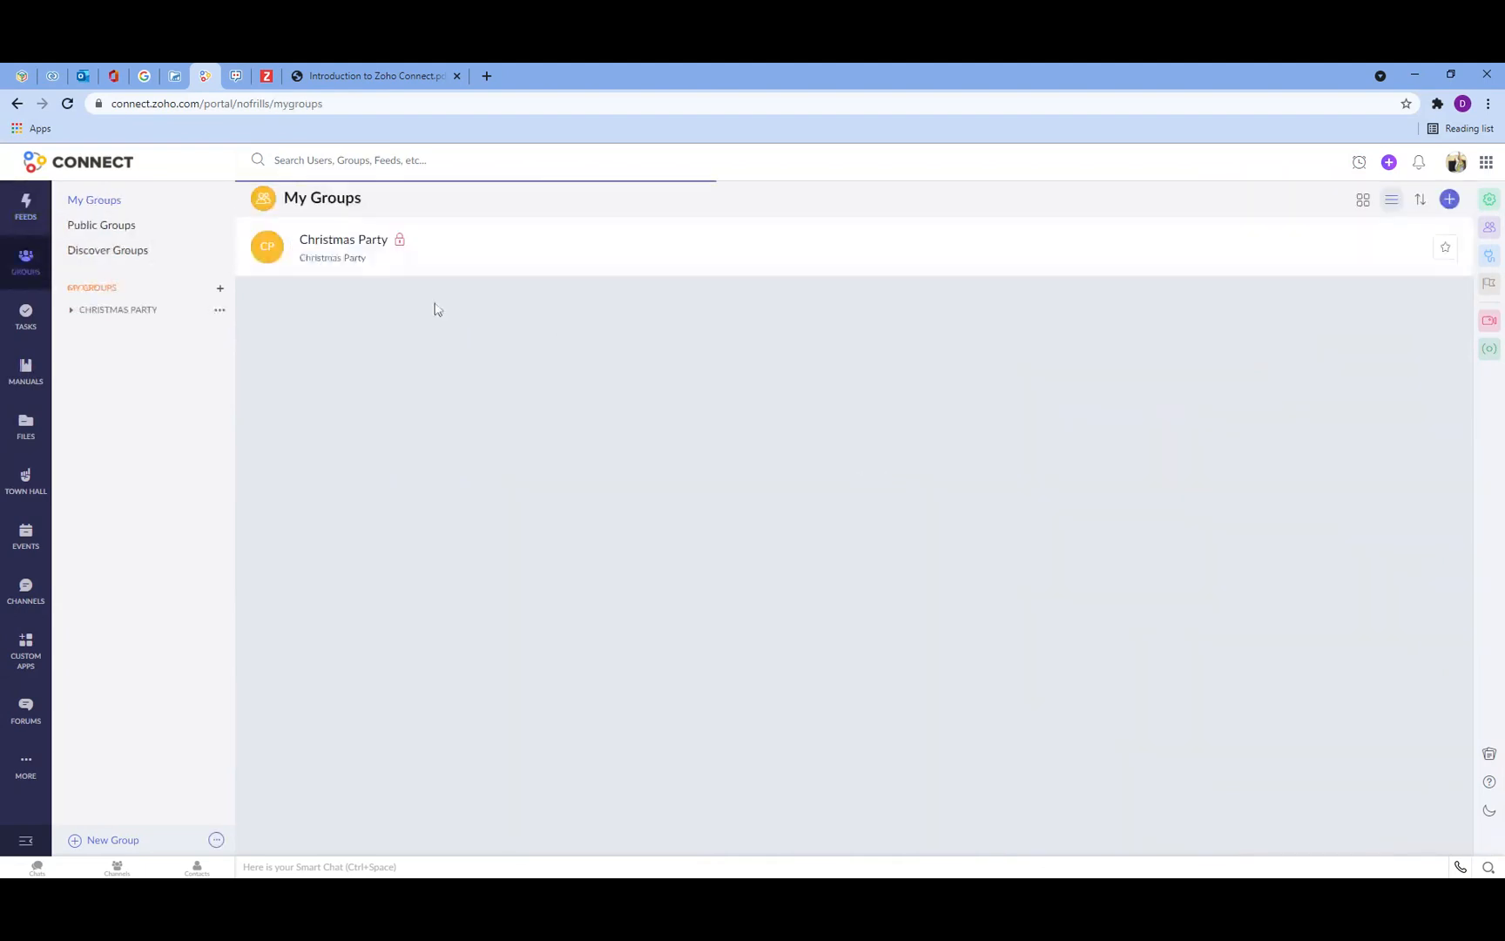
click(26, 320)
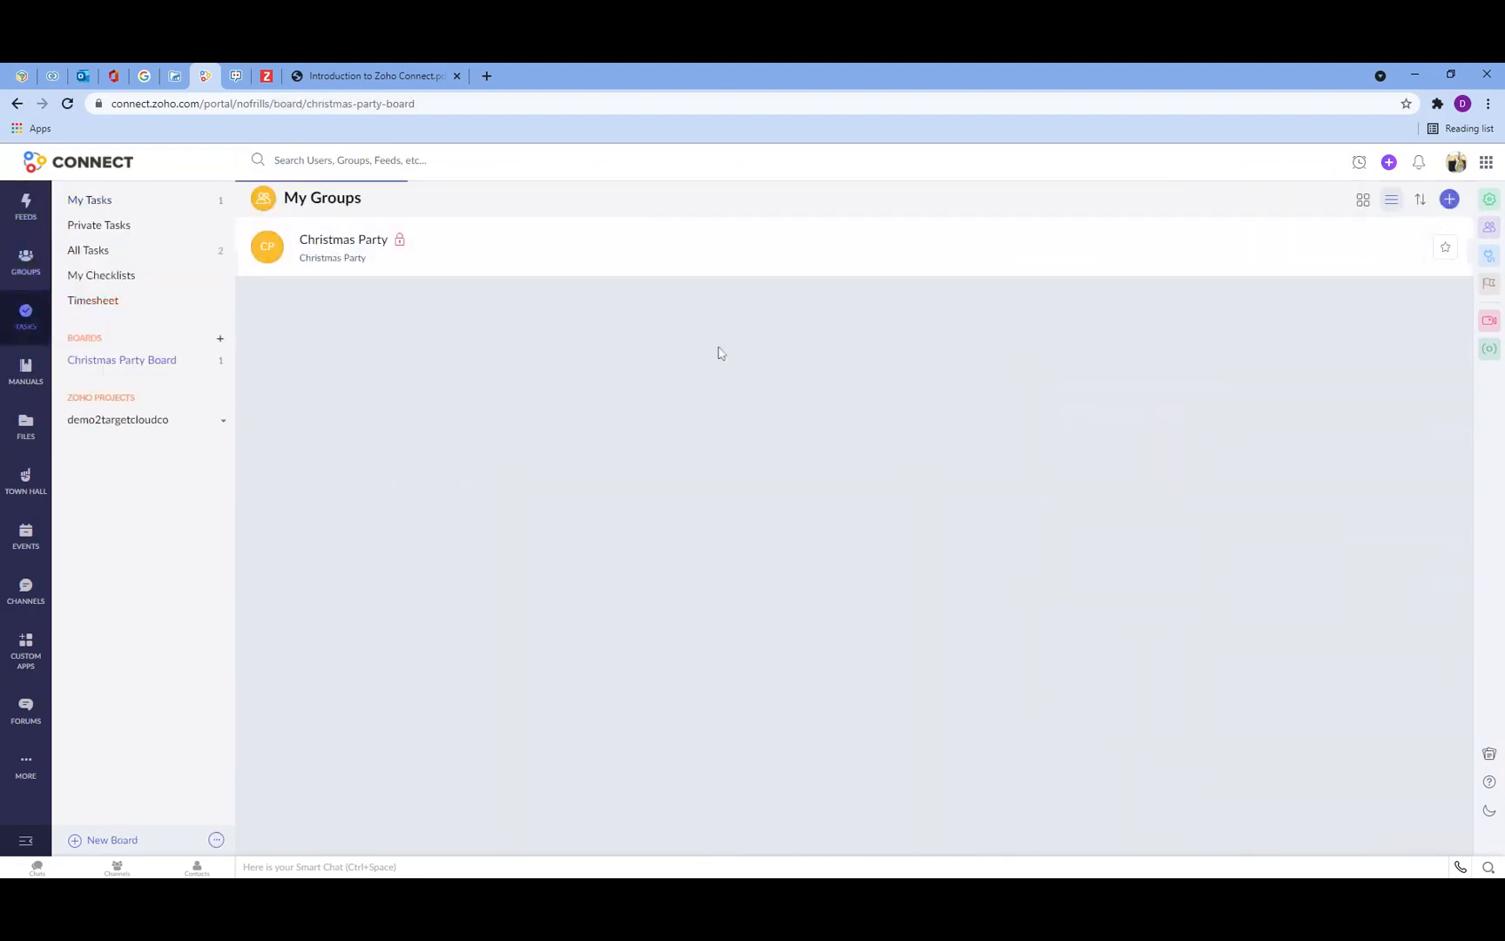
click(26, 207)
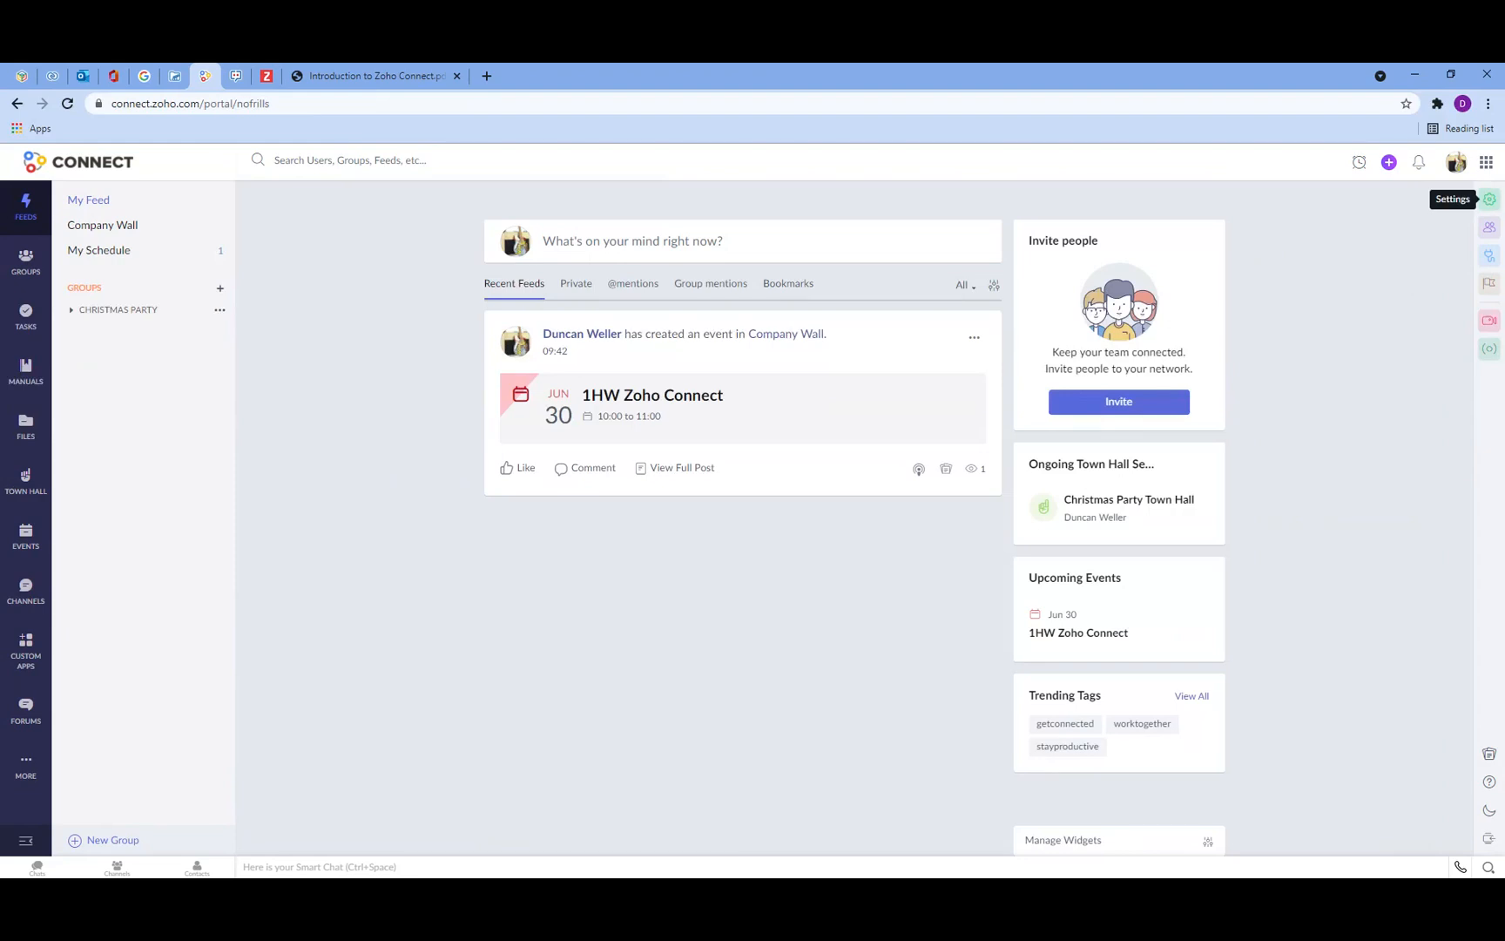
Step: Check the presentation agenda, then return to Connect and open the admin Settings dashboard
click(387, 75)
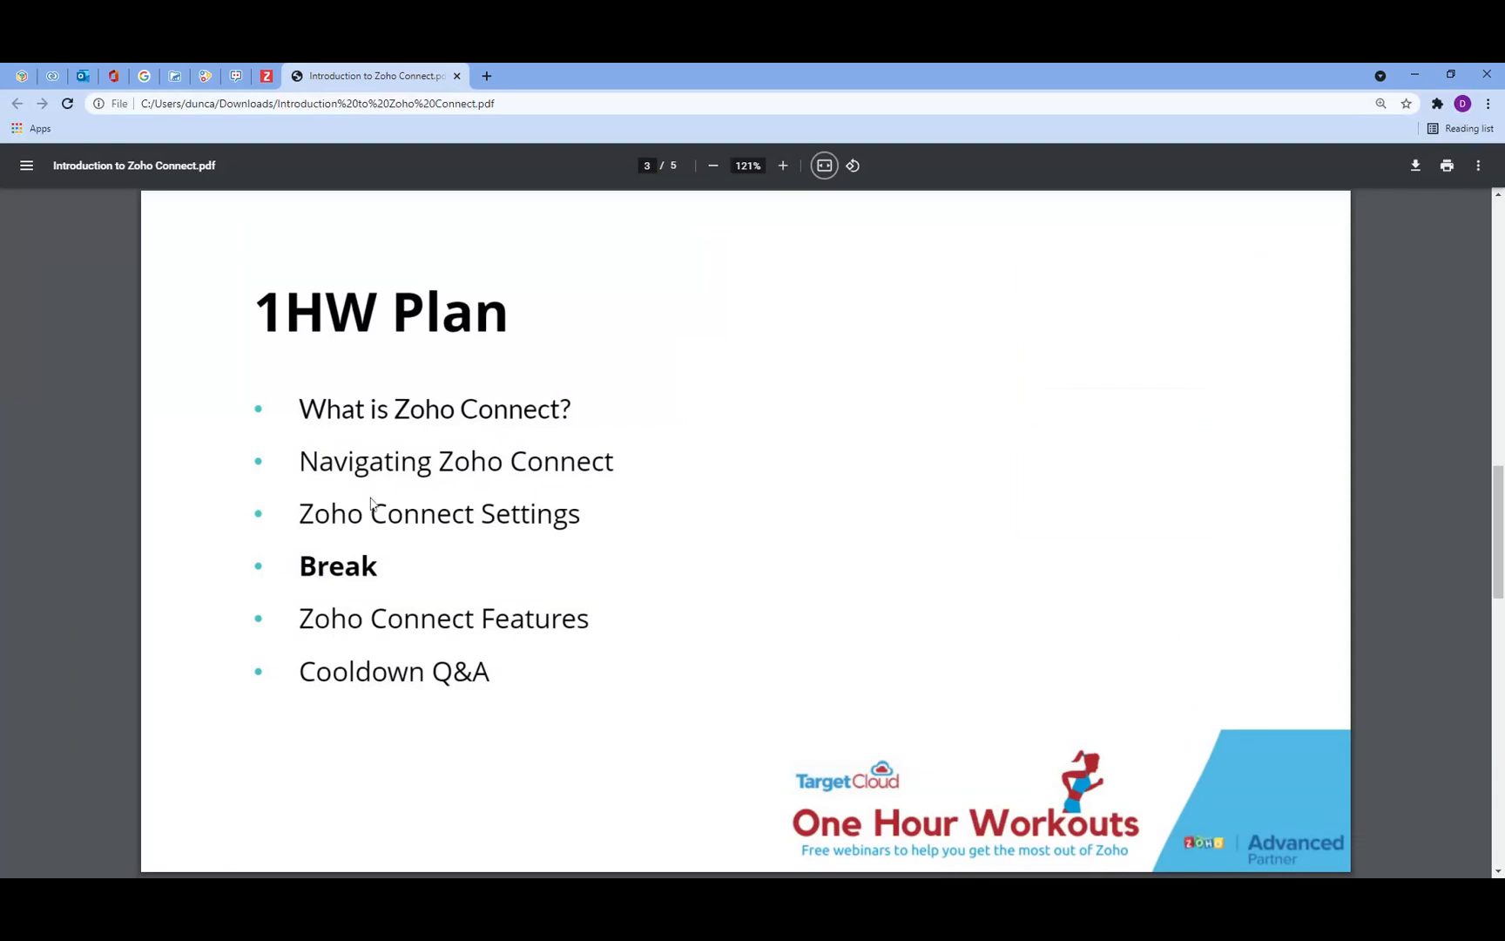
click(205, 75)
click(1489, 203)
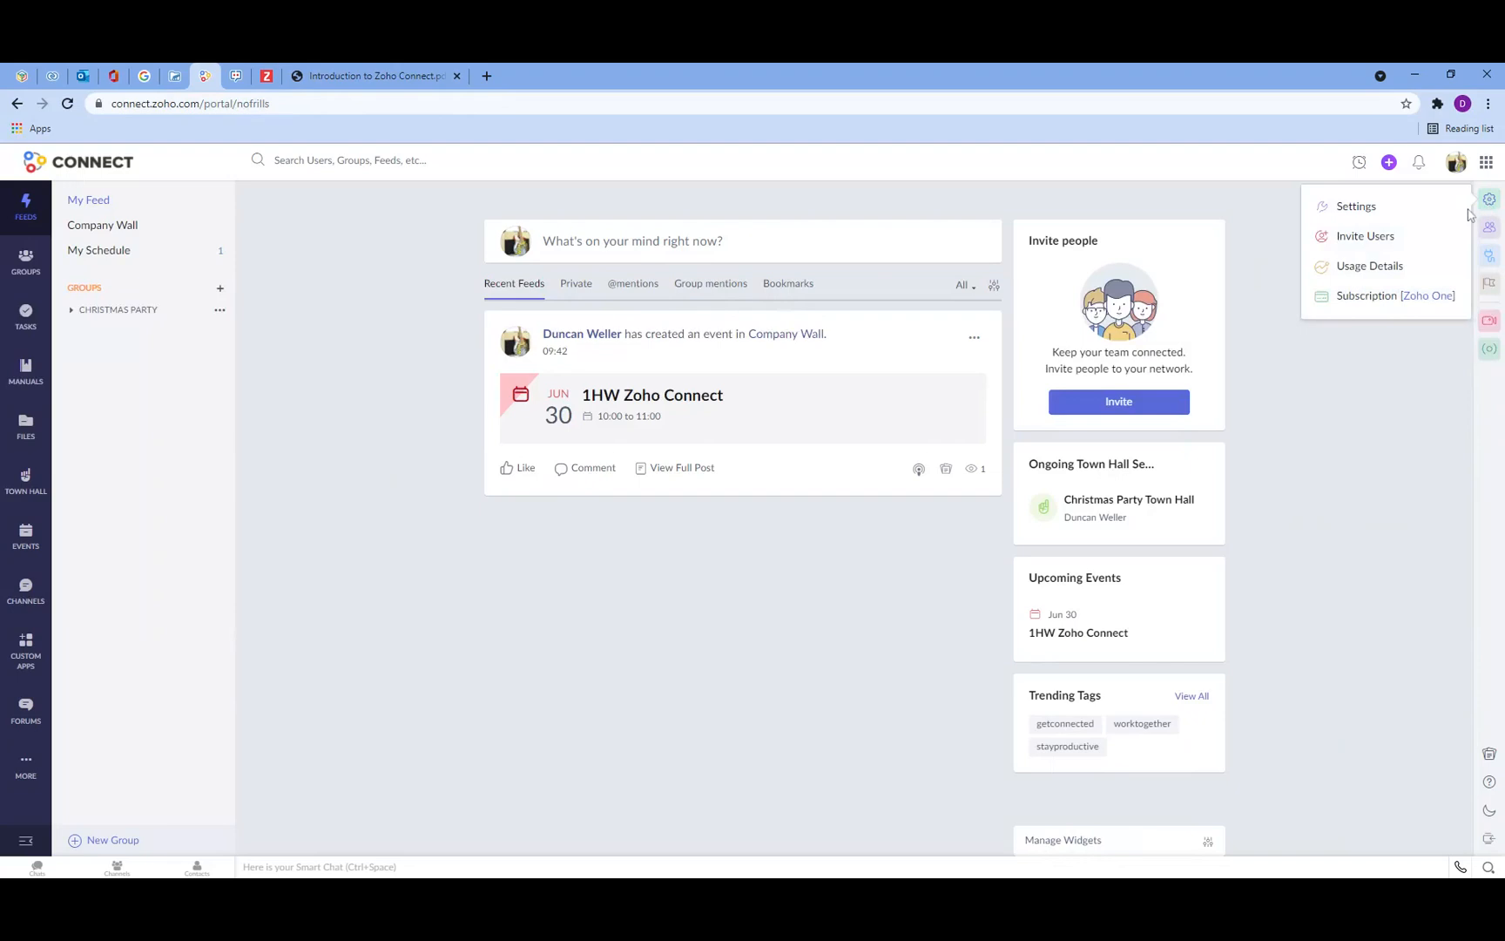
click(1352, 209)
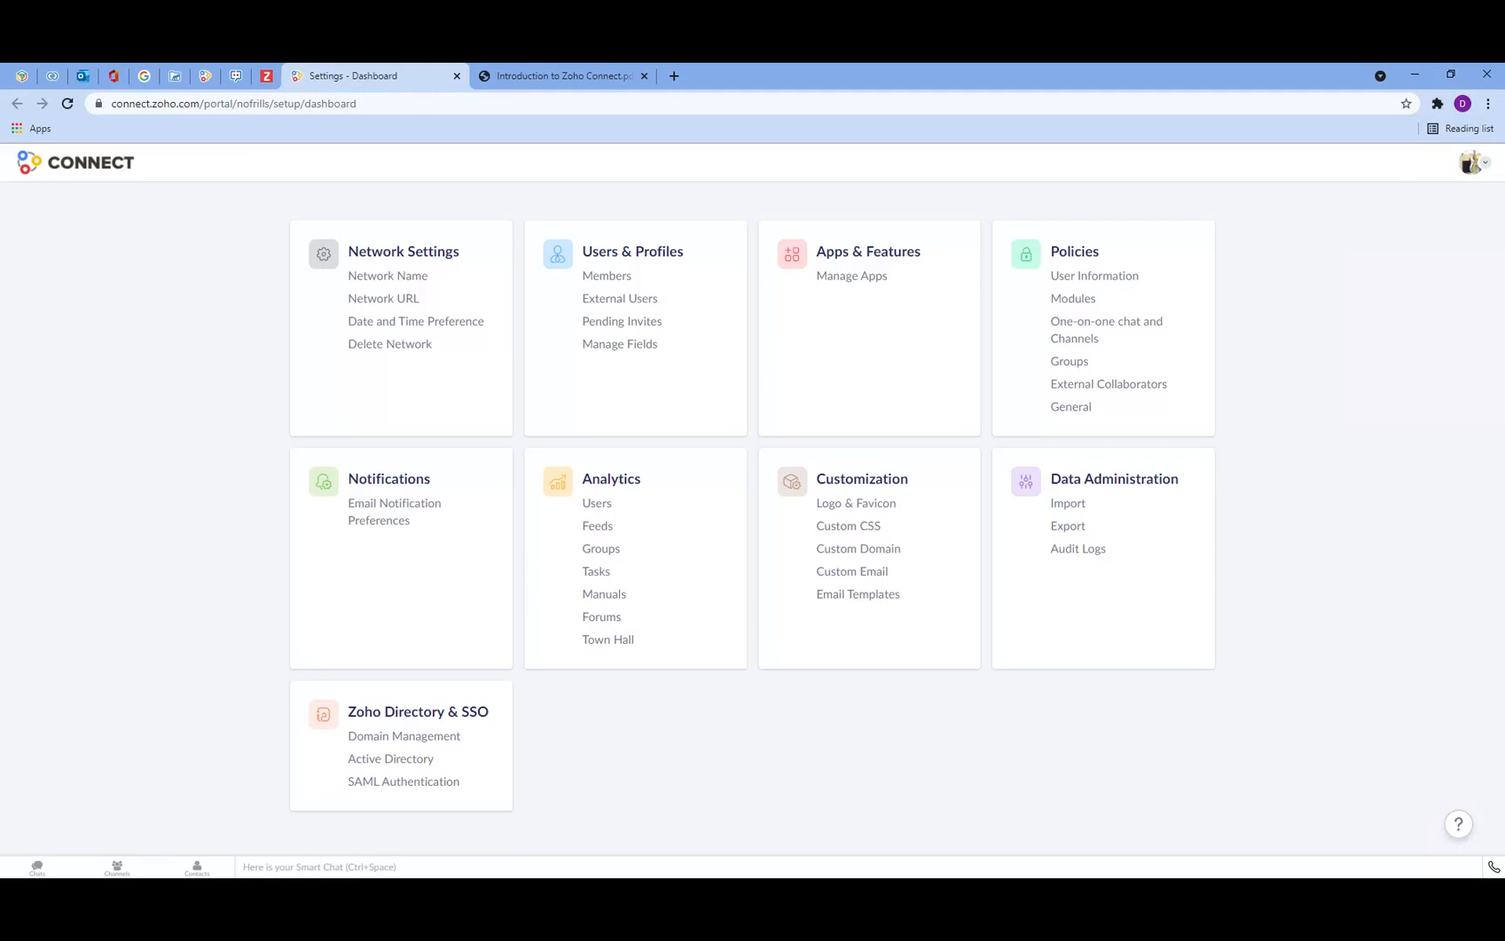
Step: Open the Network Name setting and save the network name as No Frills Gig Management
click(396, 277)
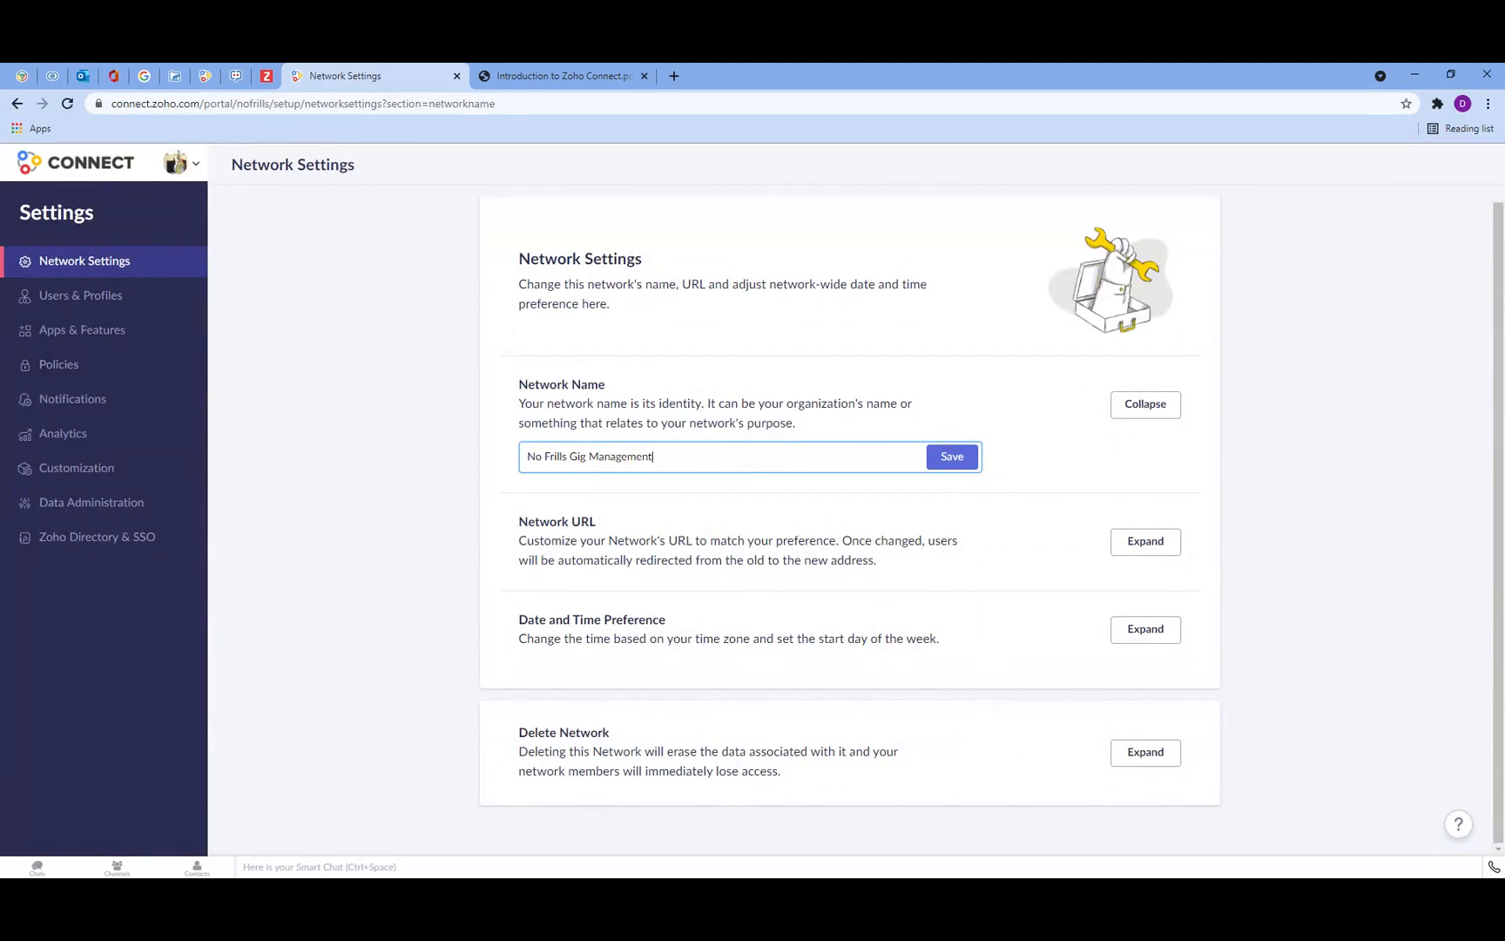
drag(654, 456, 510, 464)
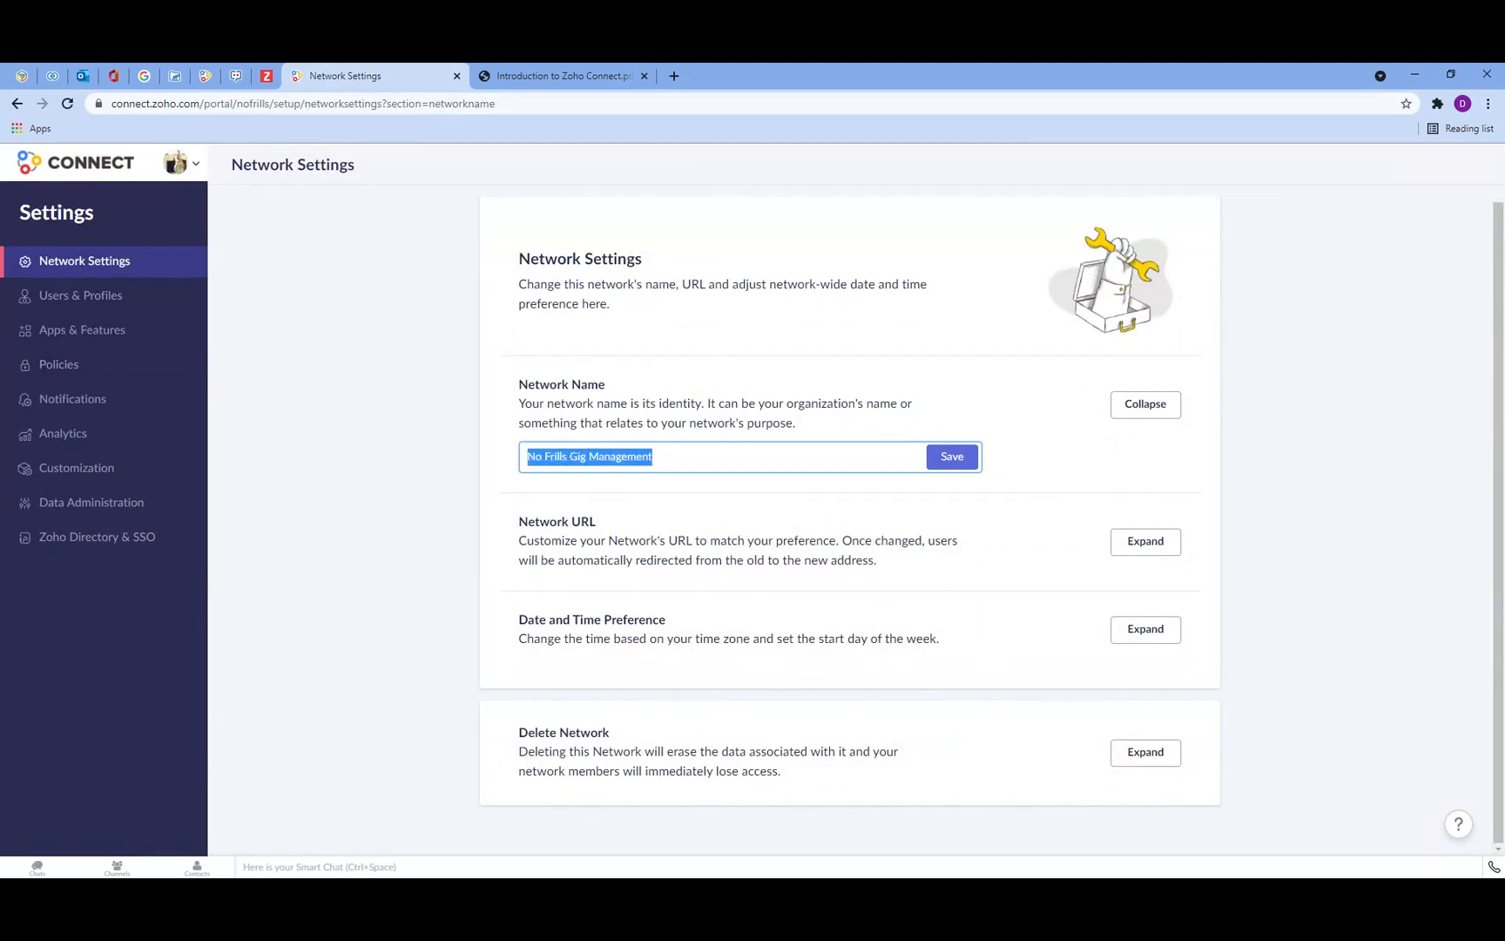
click(509, 457)
click(954, 466)
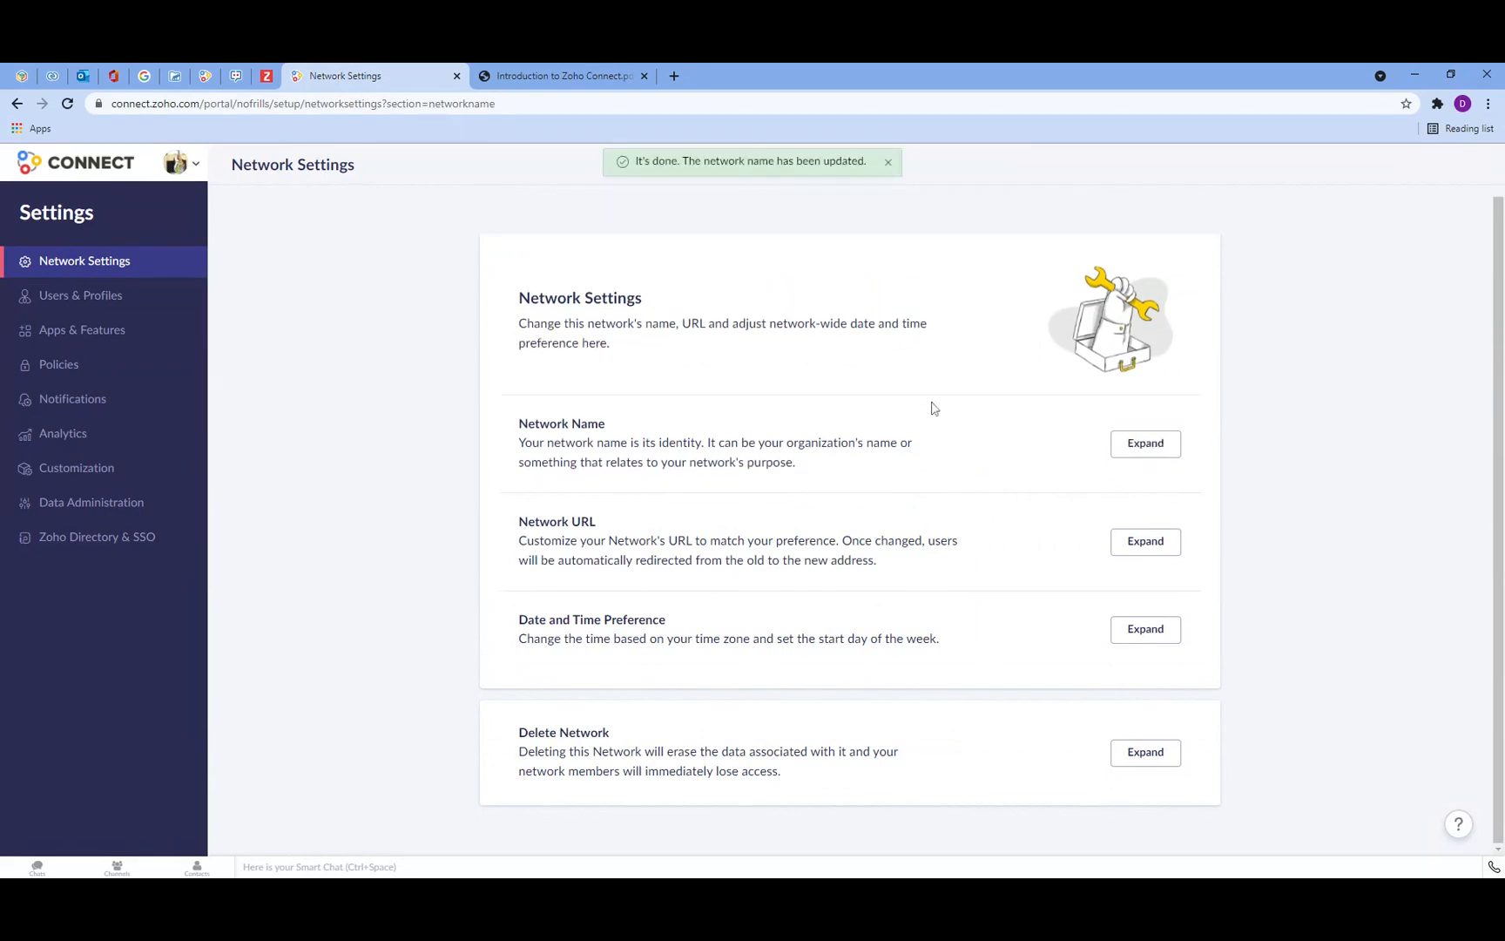
Step: Expand the Network URL setting and compare it with the portal address, then return to the settings dashboard
click(1155, 549)
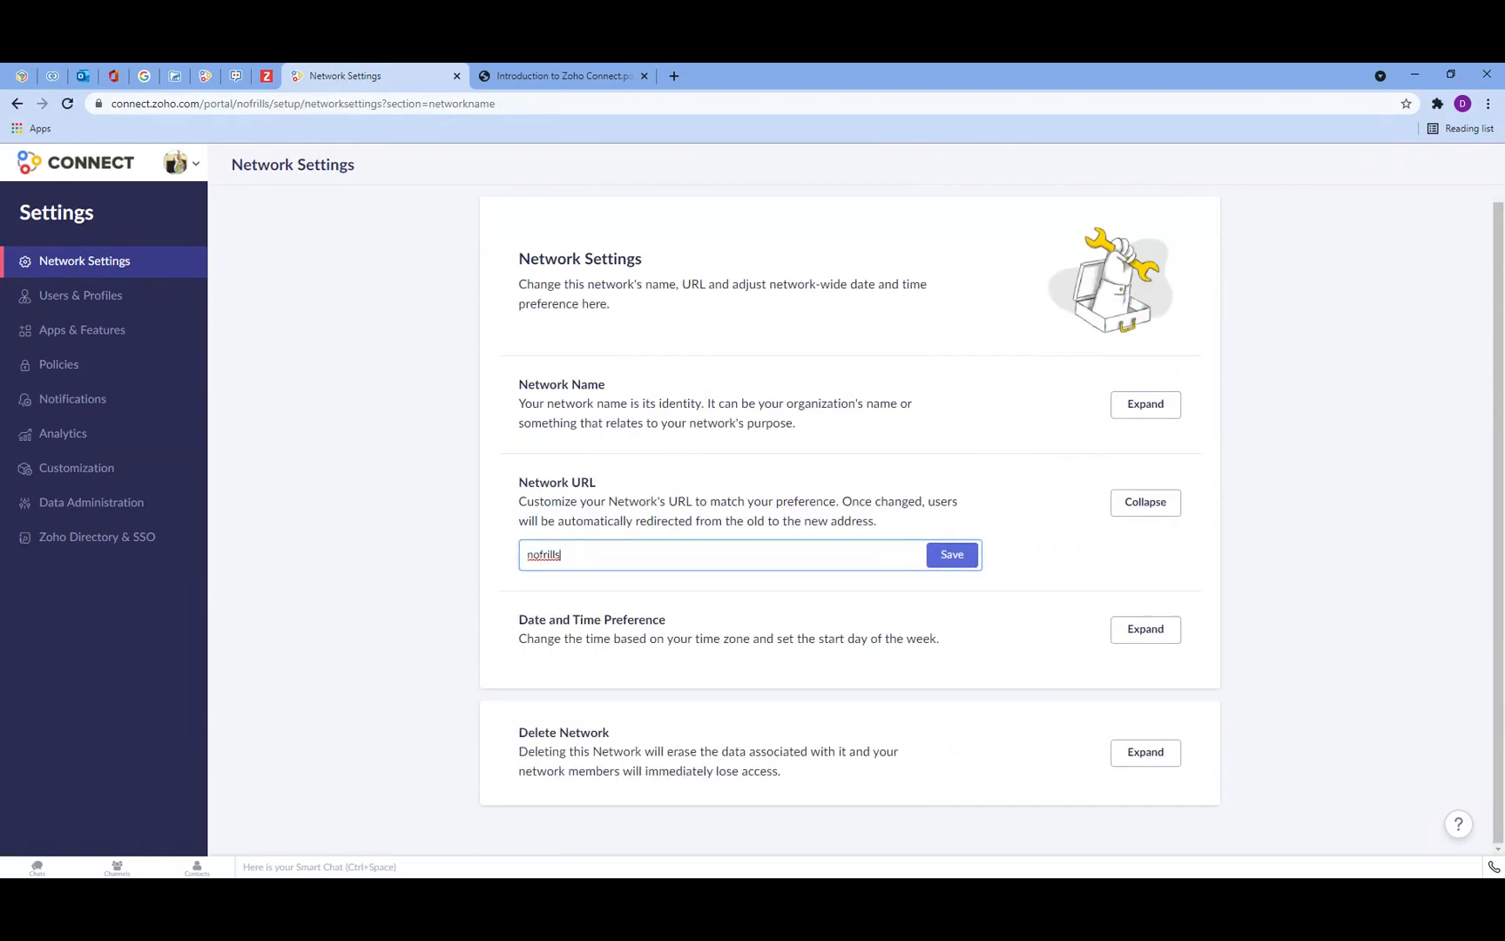
double_click(544, 555)
click(582, 554)
drag(236, 104, 270, 103)
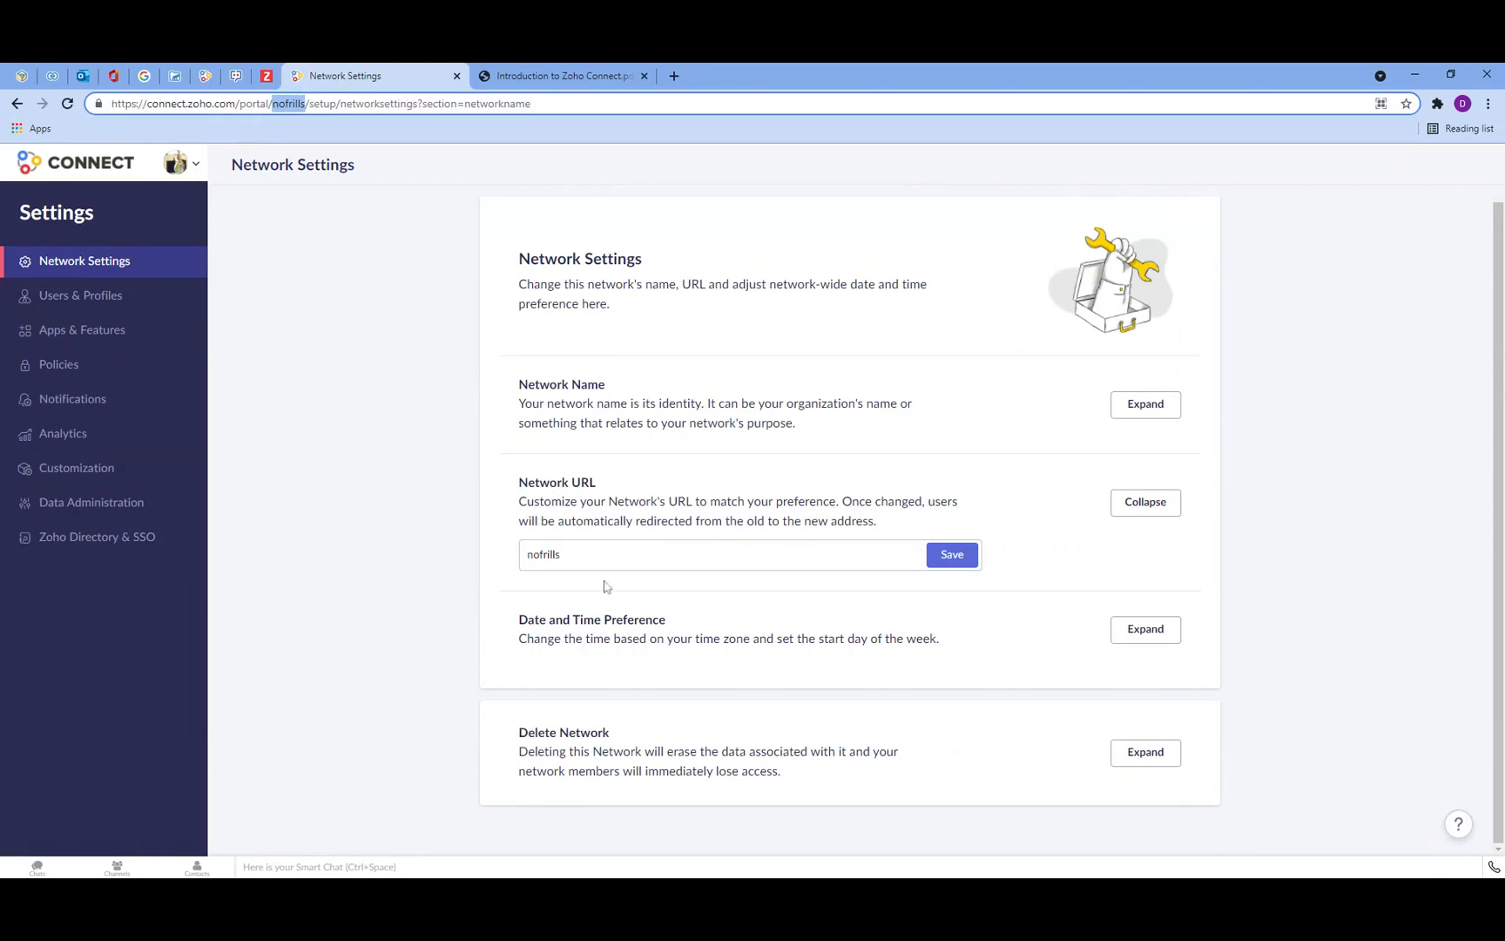
click(566, 554)
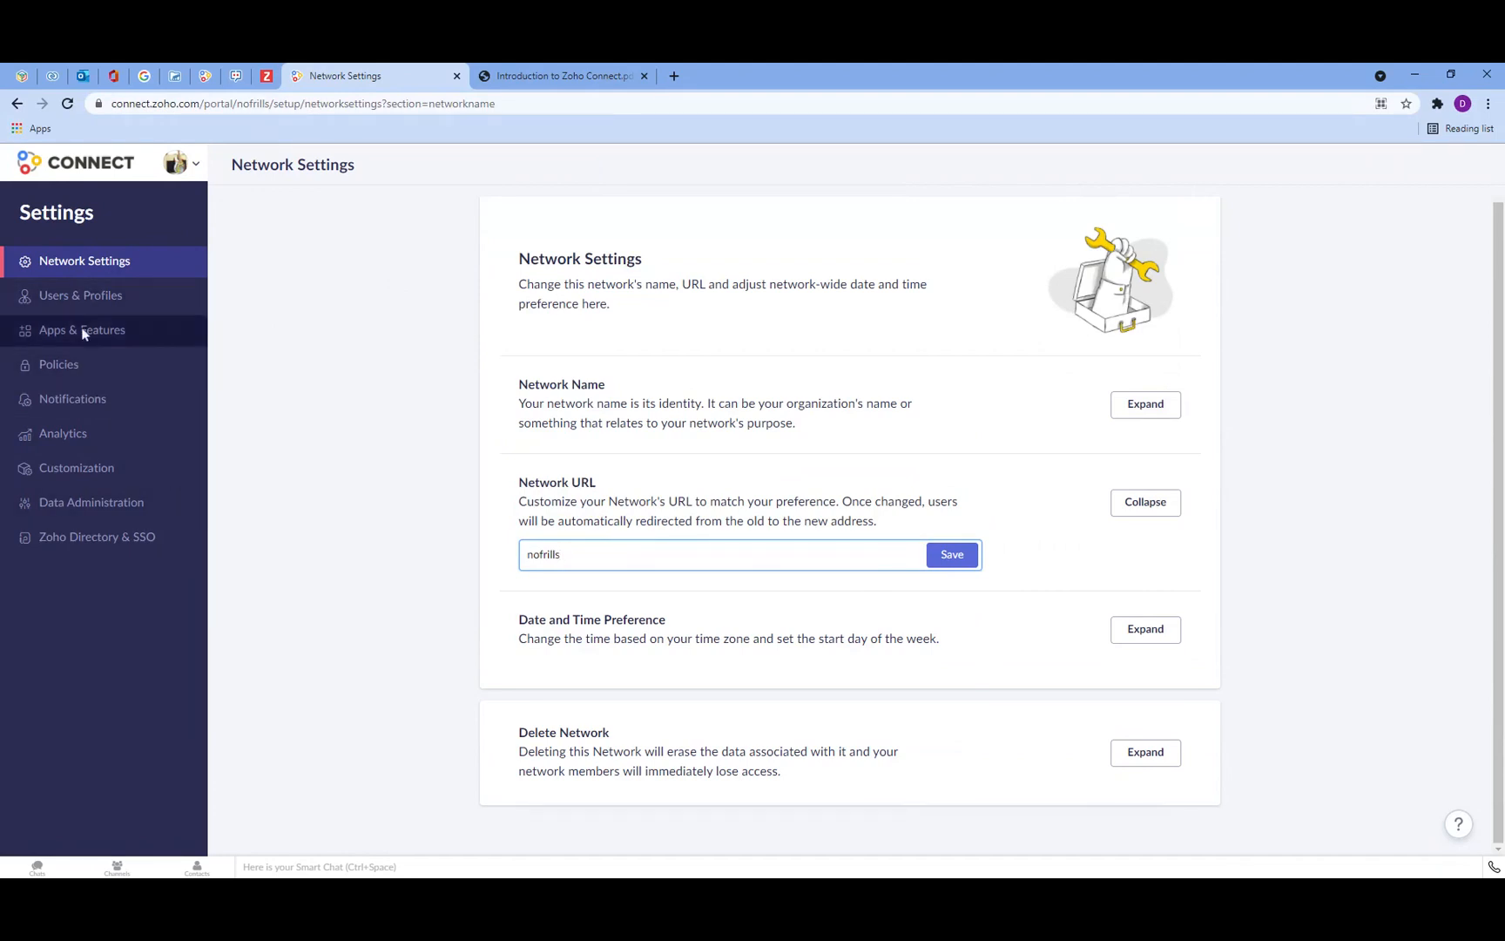
click(71, 218)
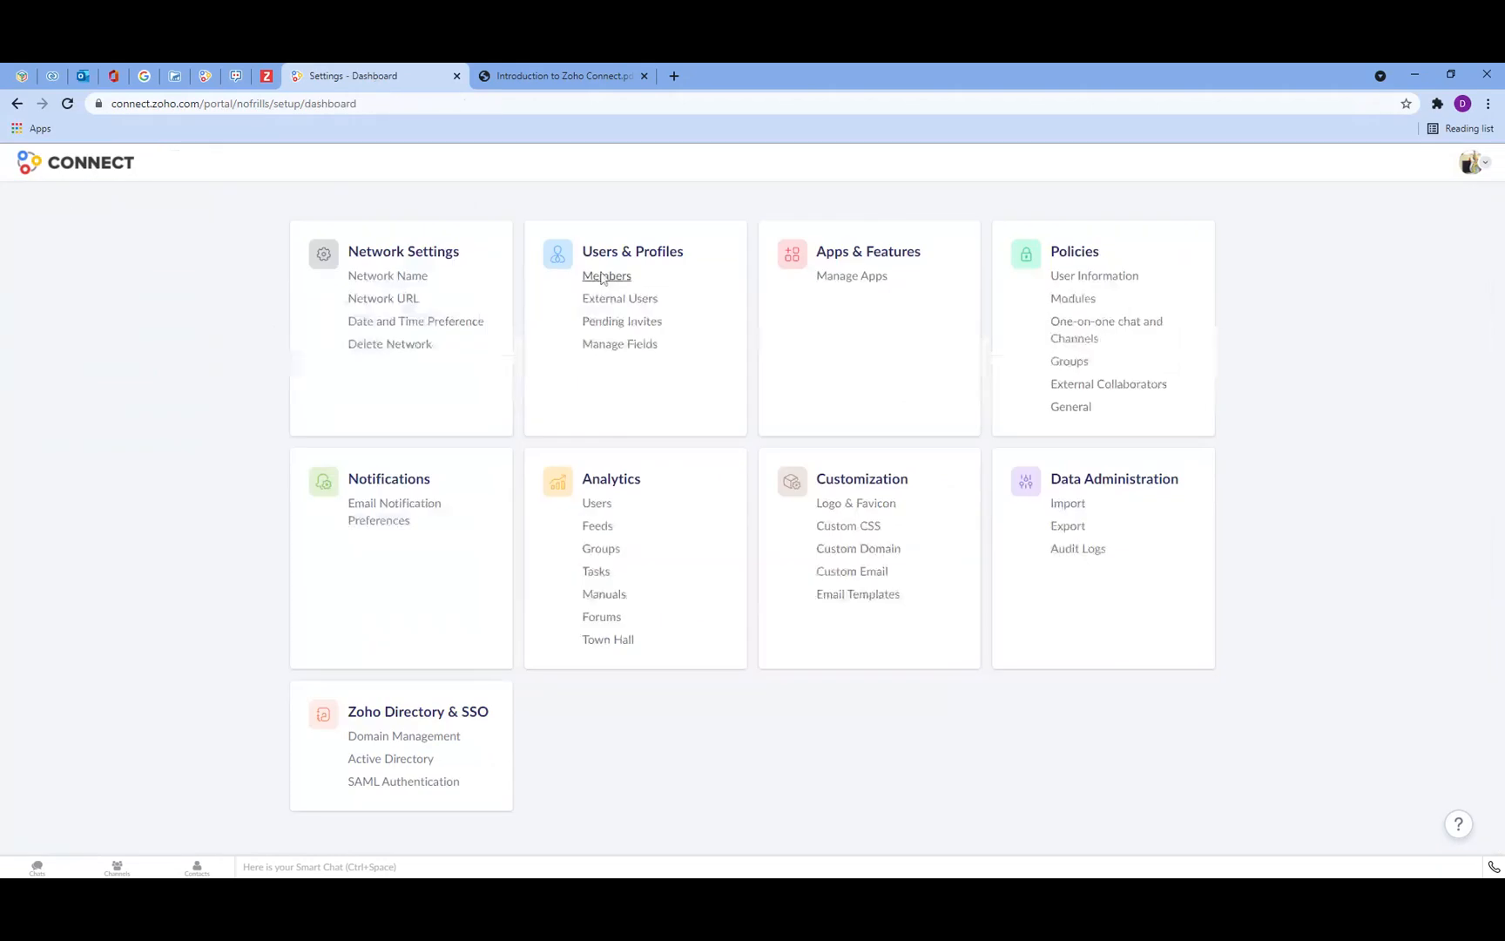
Step: Browse the Customization pages for Logo & Favicon, Custom CSS, Custom Domain, Custom Email and Email Templates
click(859, 484)
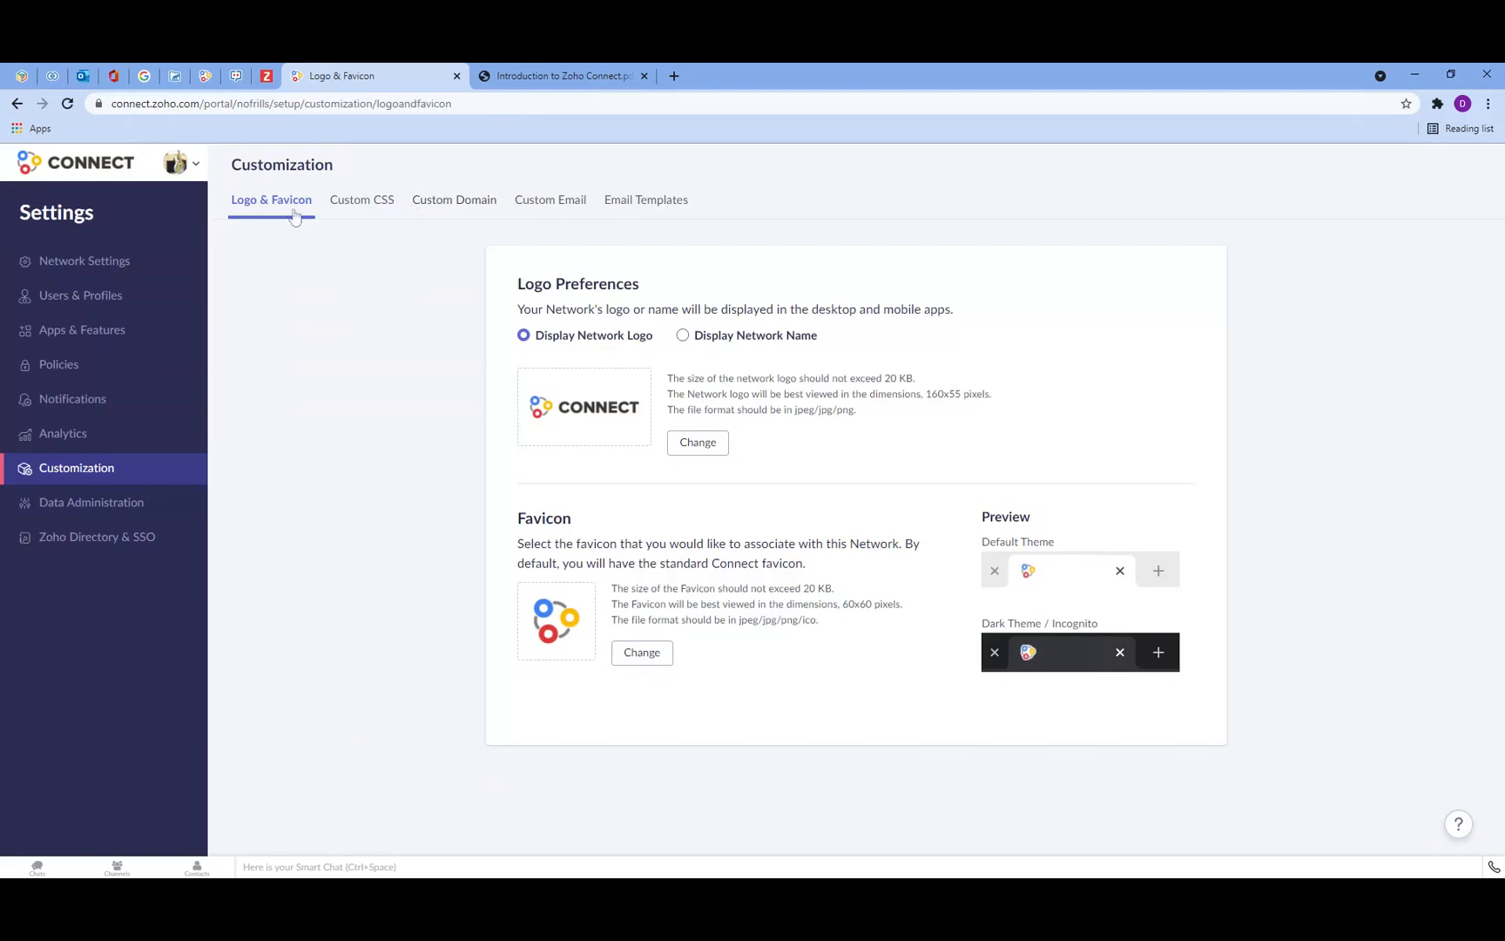
click(394, 206)
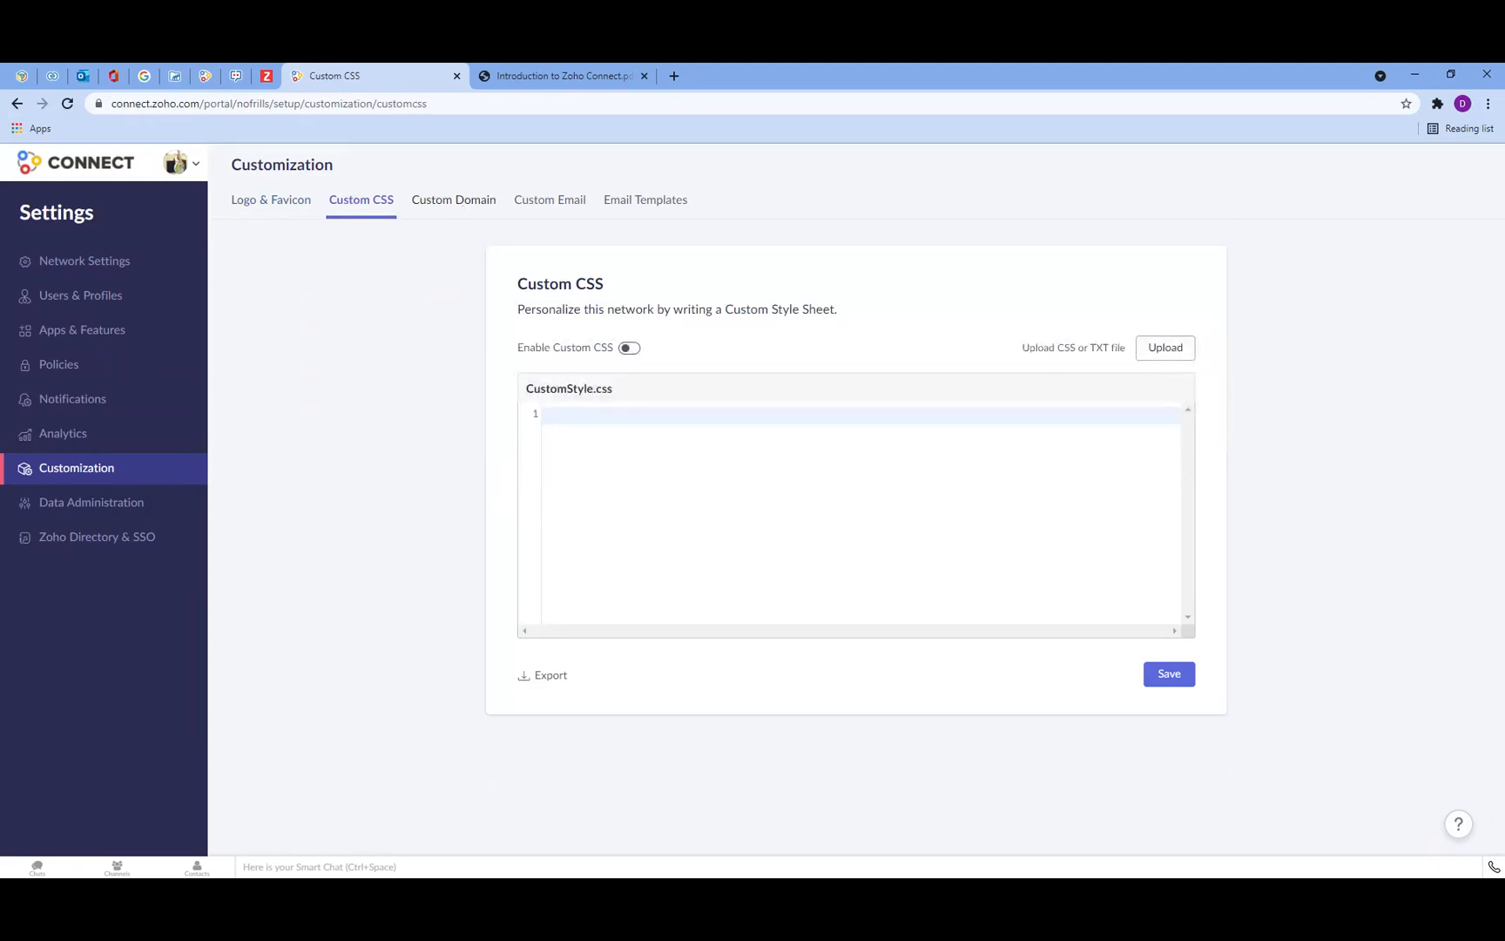
click(462, 207)
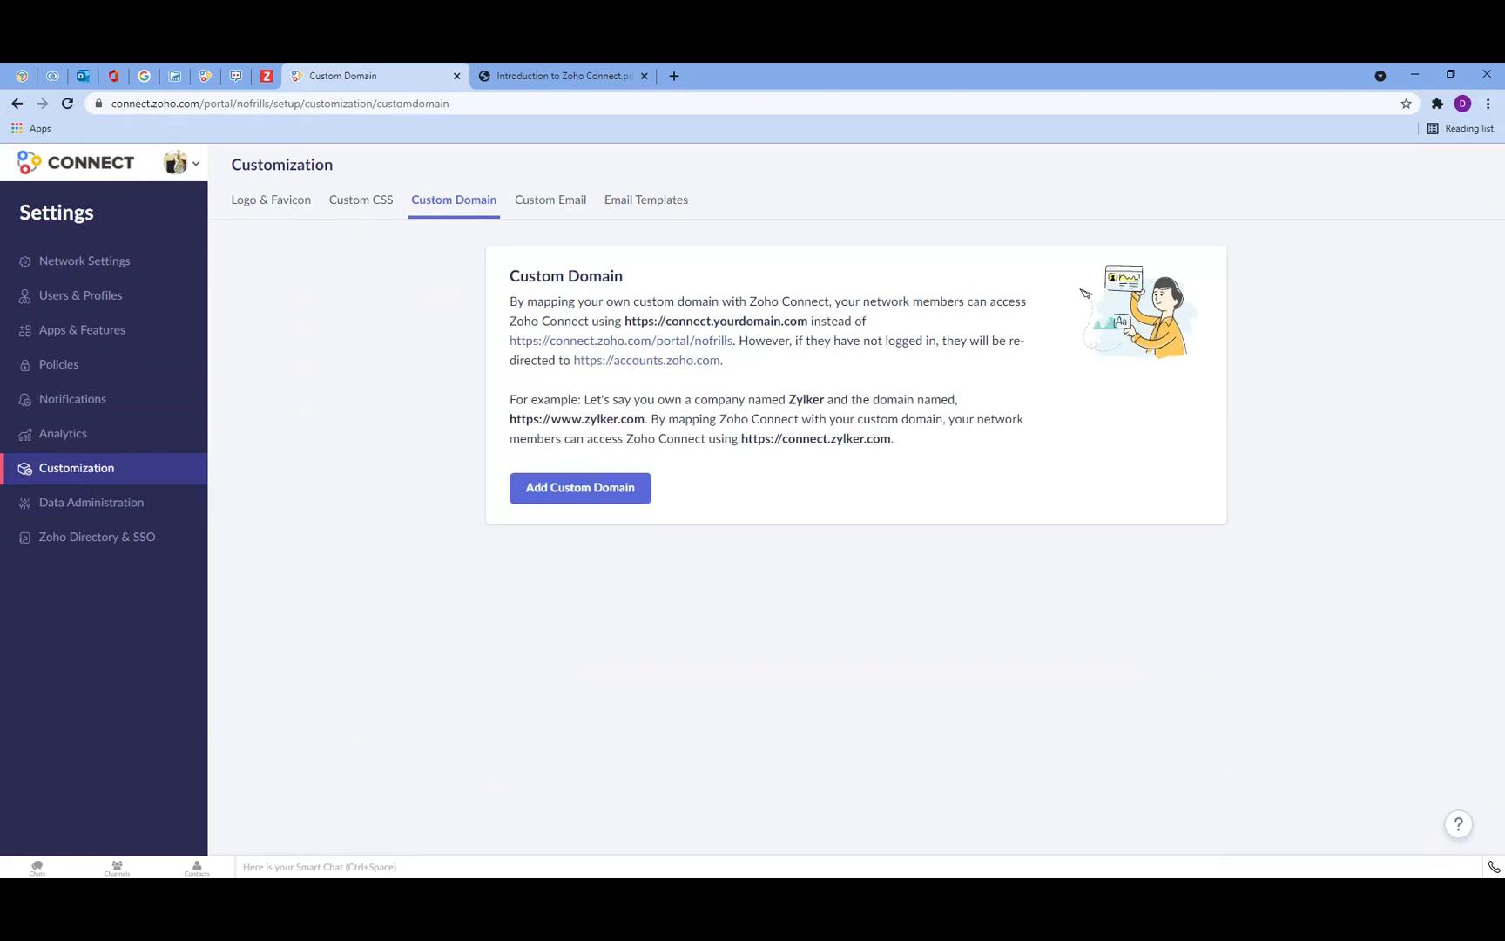
drag(451, 104, 367, 103)
click(653, 329)
click(554, 207)
click(640, 209)
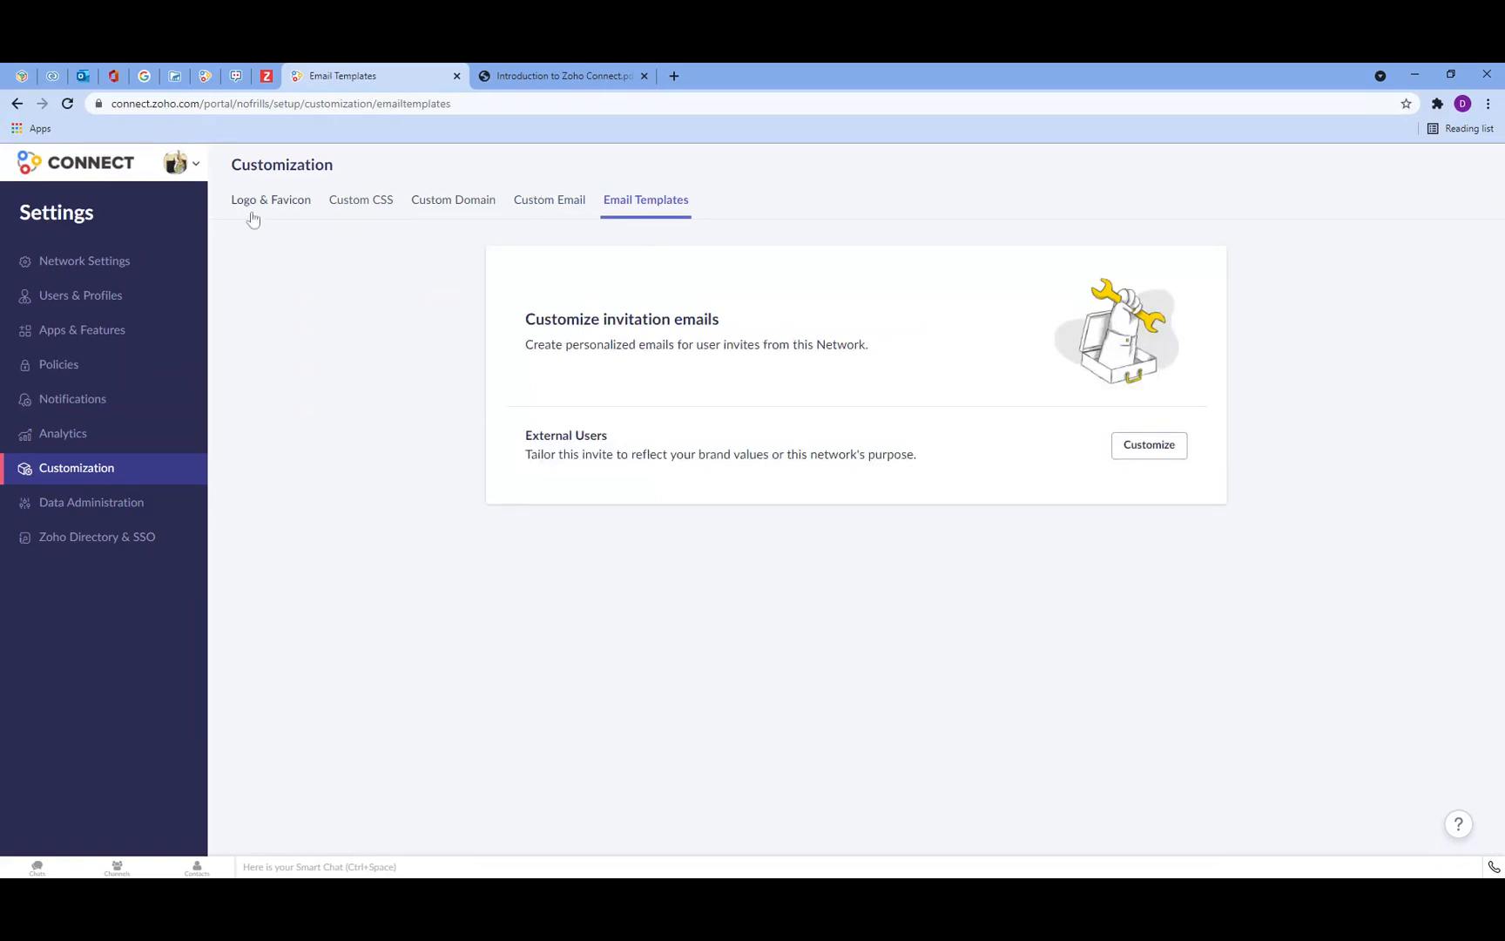
click(80, 216)
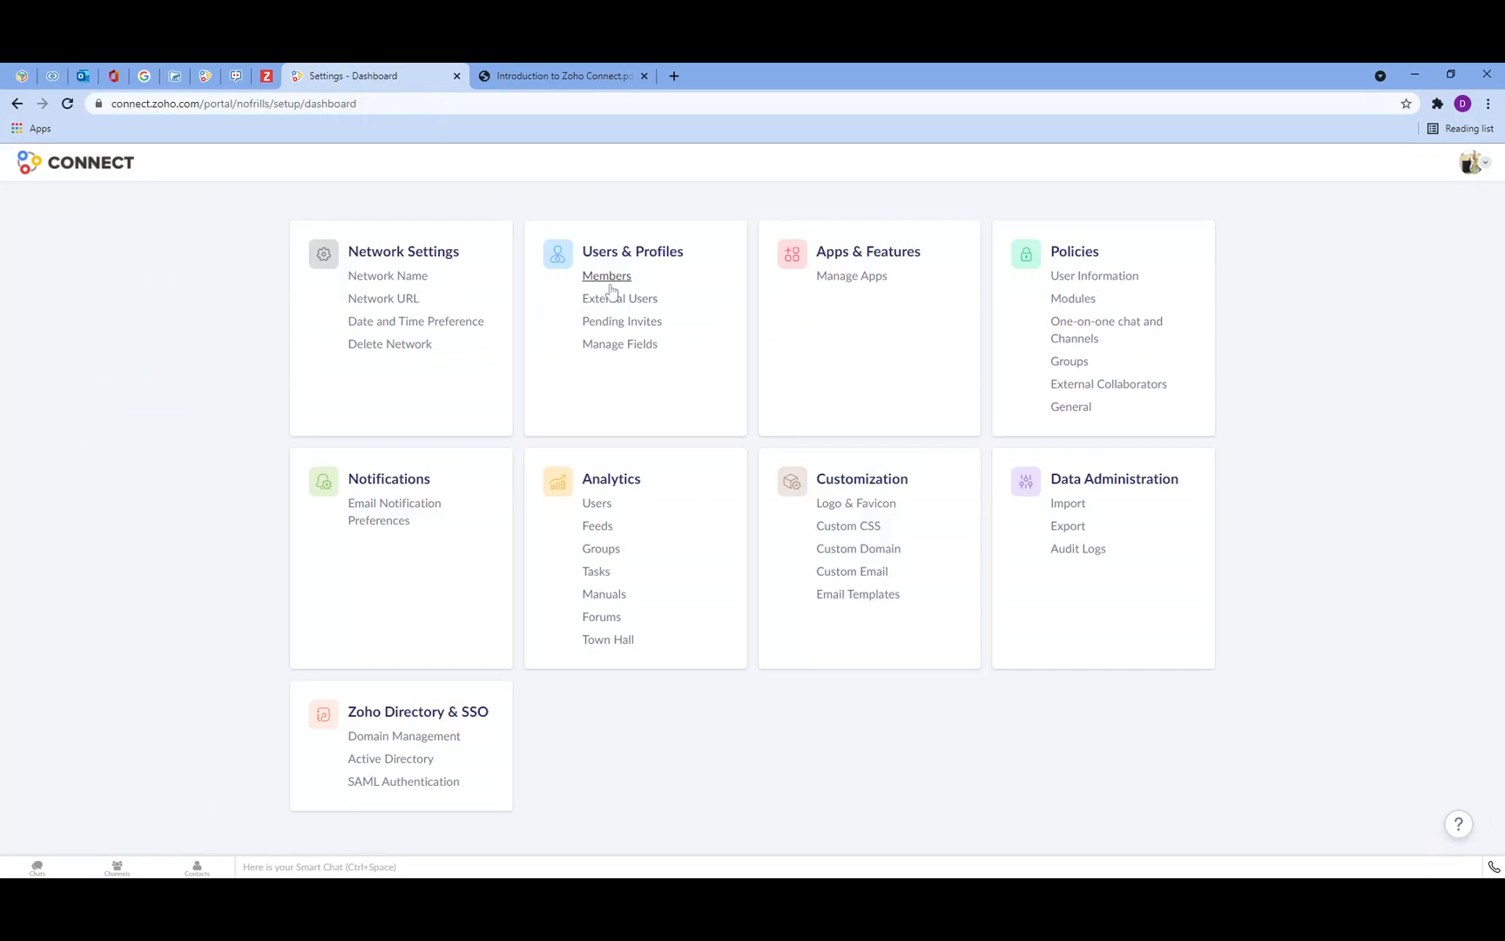
Step: View the network member list, then review the list of apps in Manage Apps
click(610, 255)
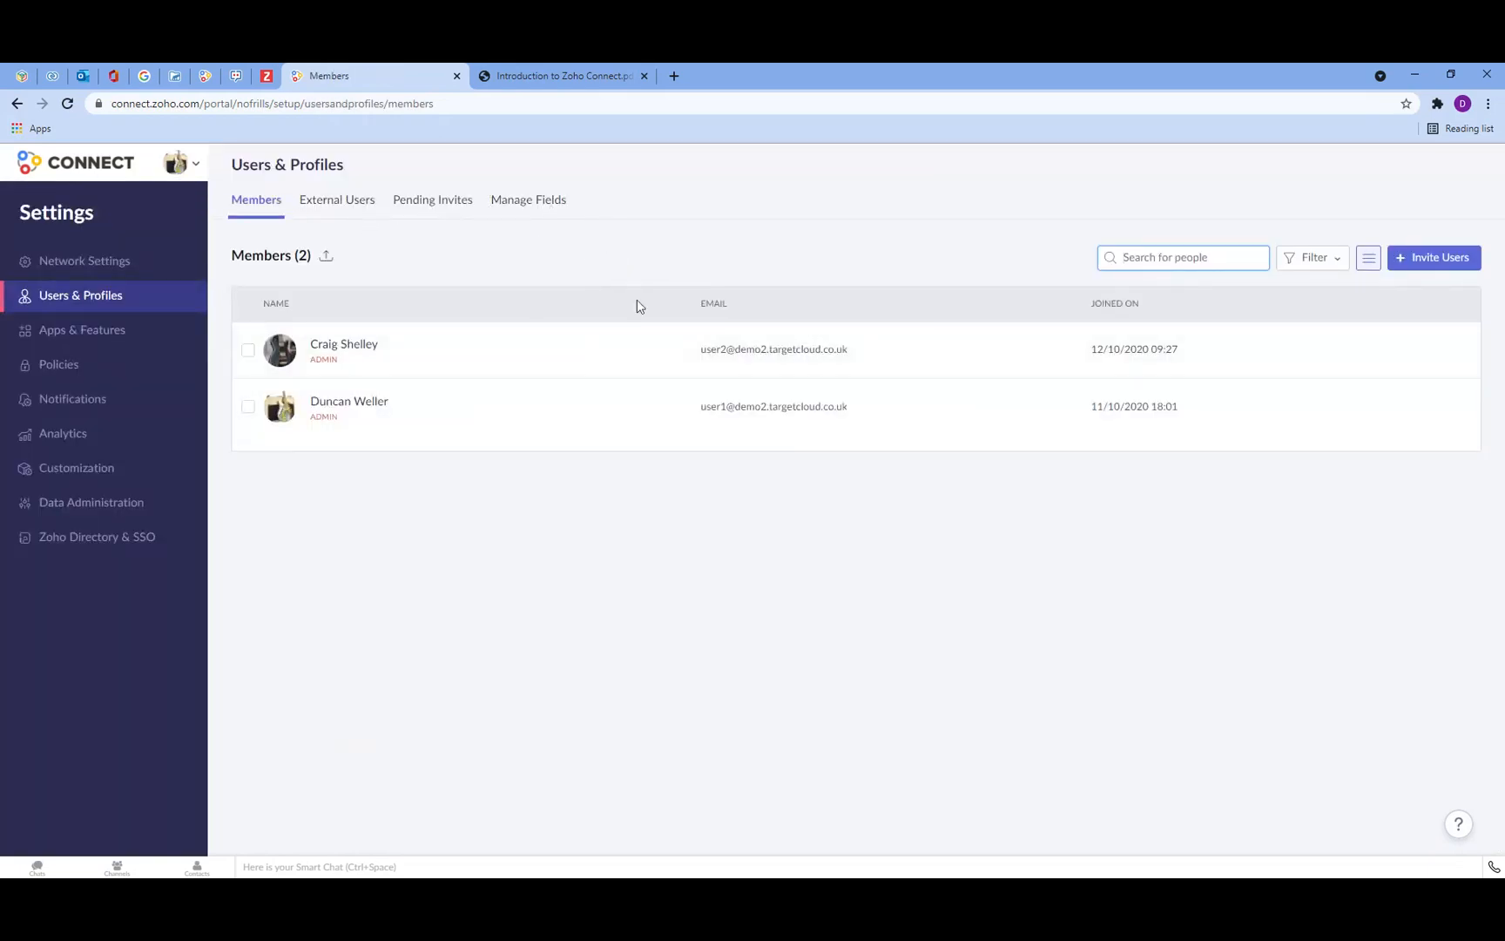
click(108, 332)
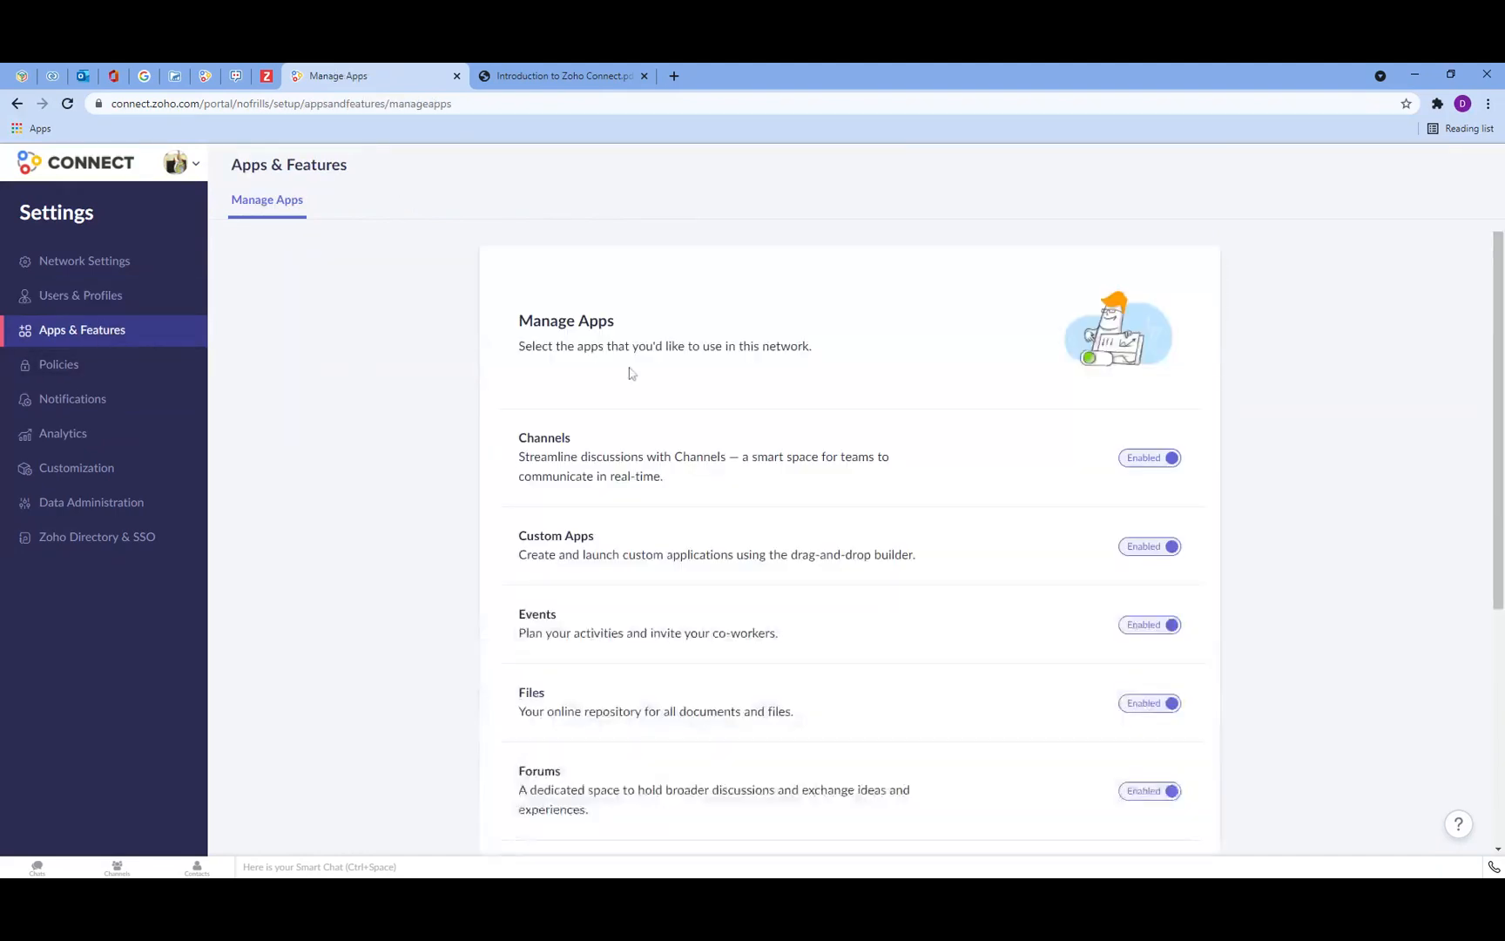
scroll(1008, 517, down, 2)
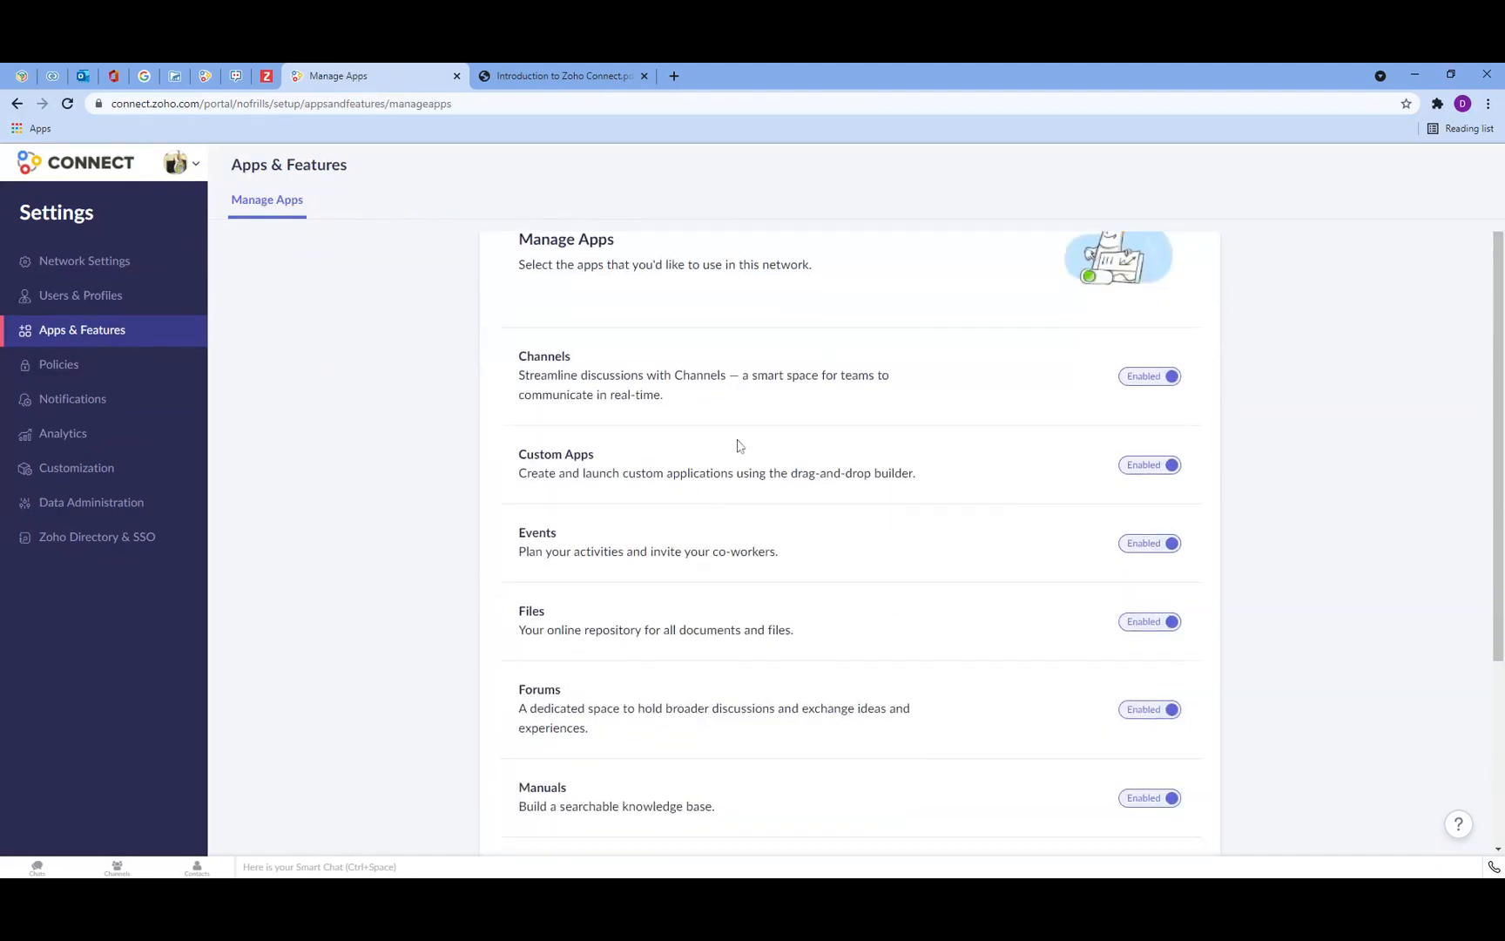
scroll(727, 494, down, 2)
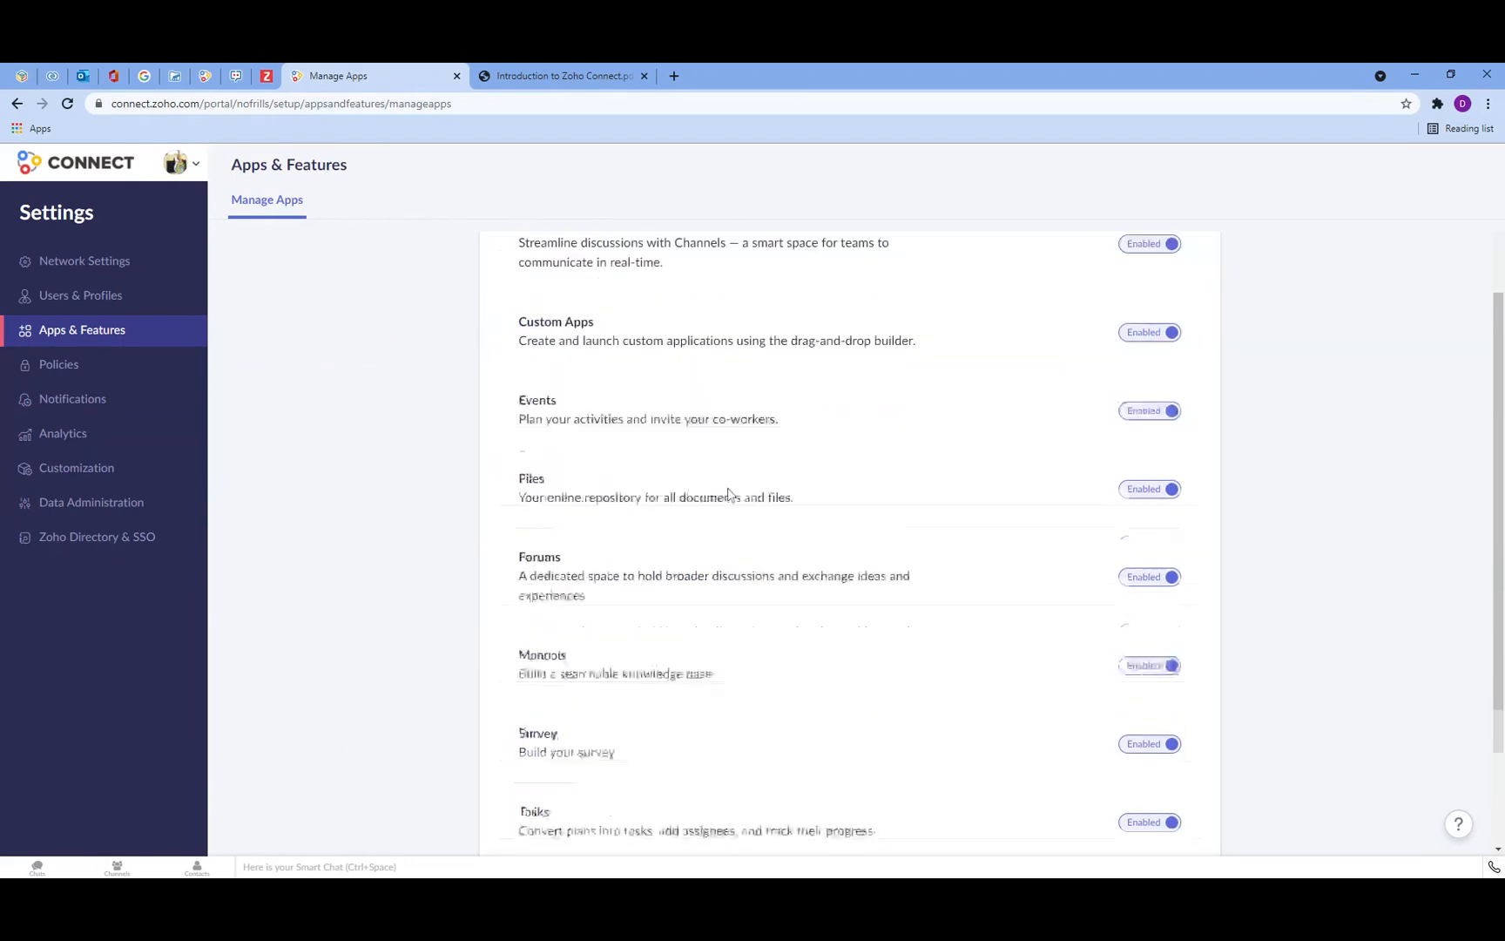
scroll(675, 400, up, 2)
scroll(746, 588, down, 3)
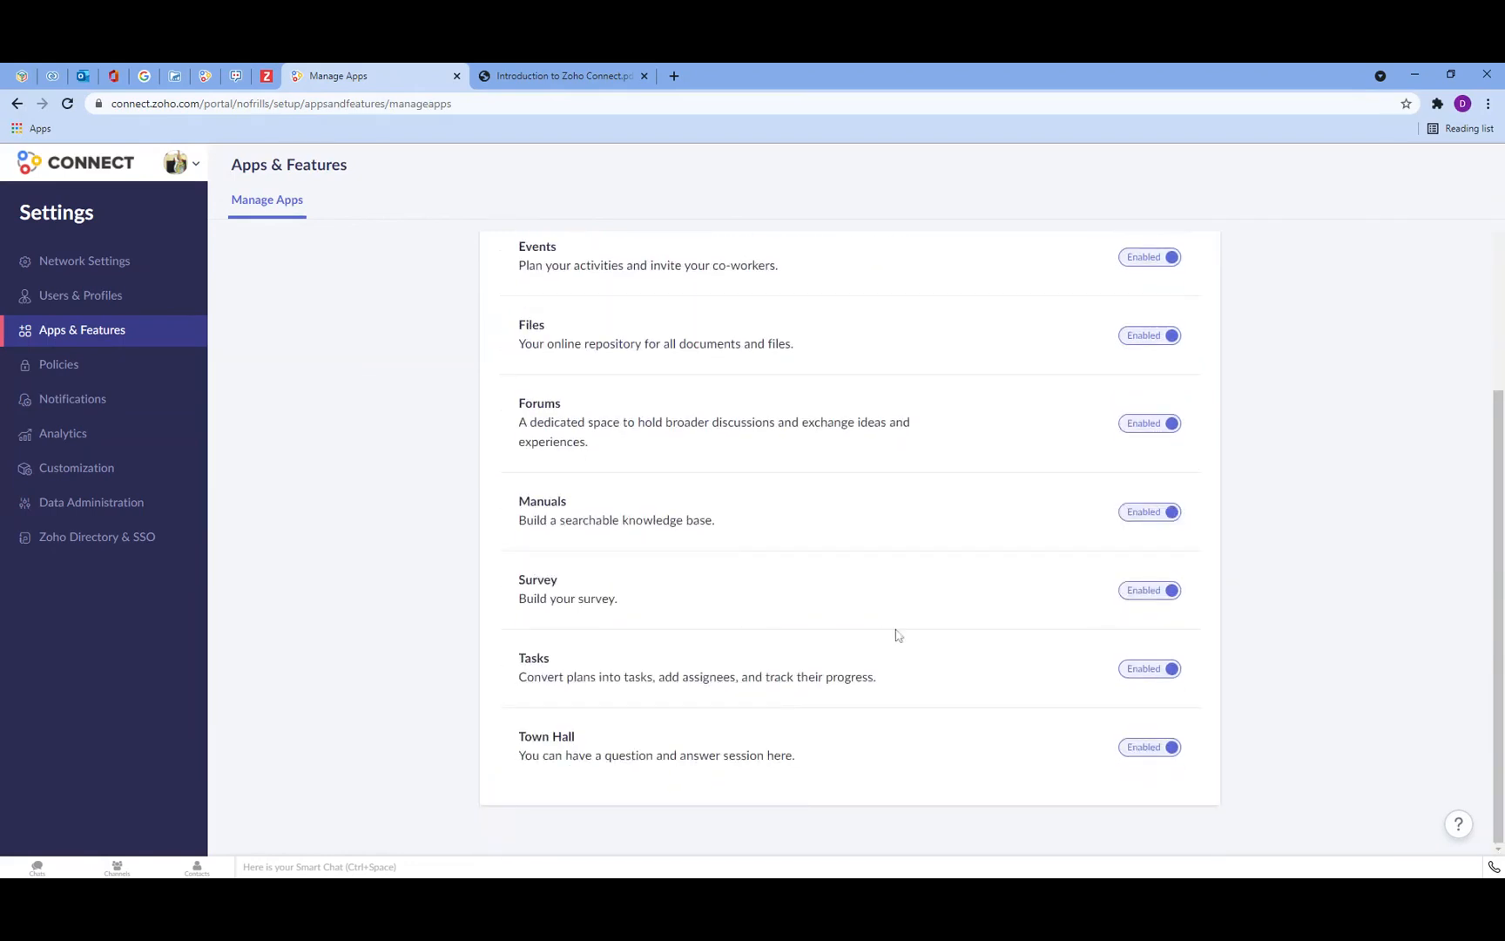
scroll(1030, 647, up, 4)
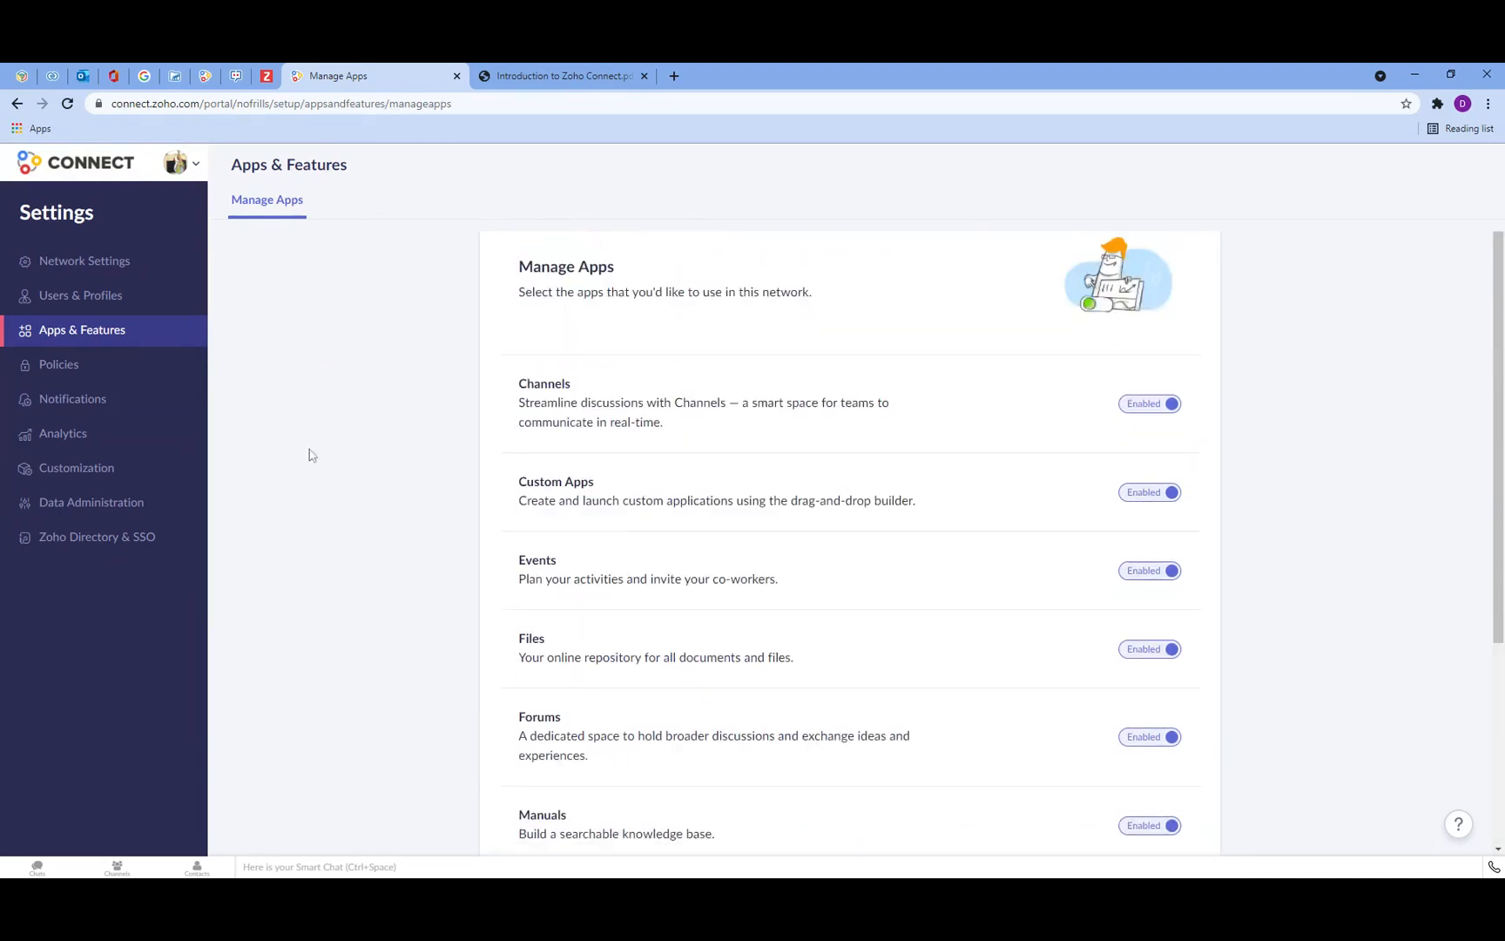
Step: Open Policies and expand the User Information and Modules policies to review their options
click(68, 373)
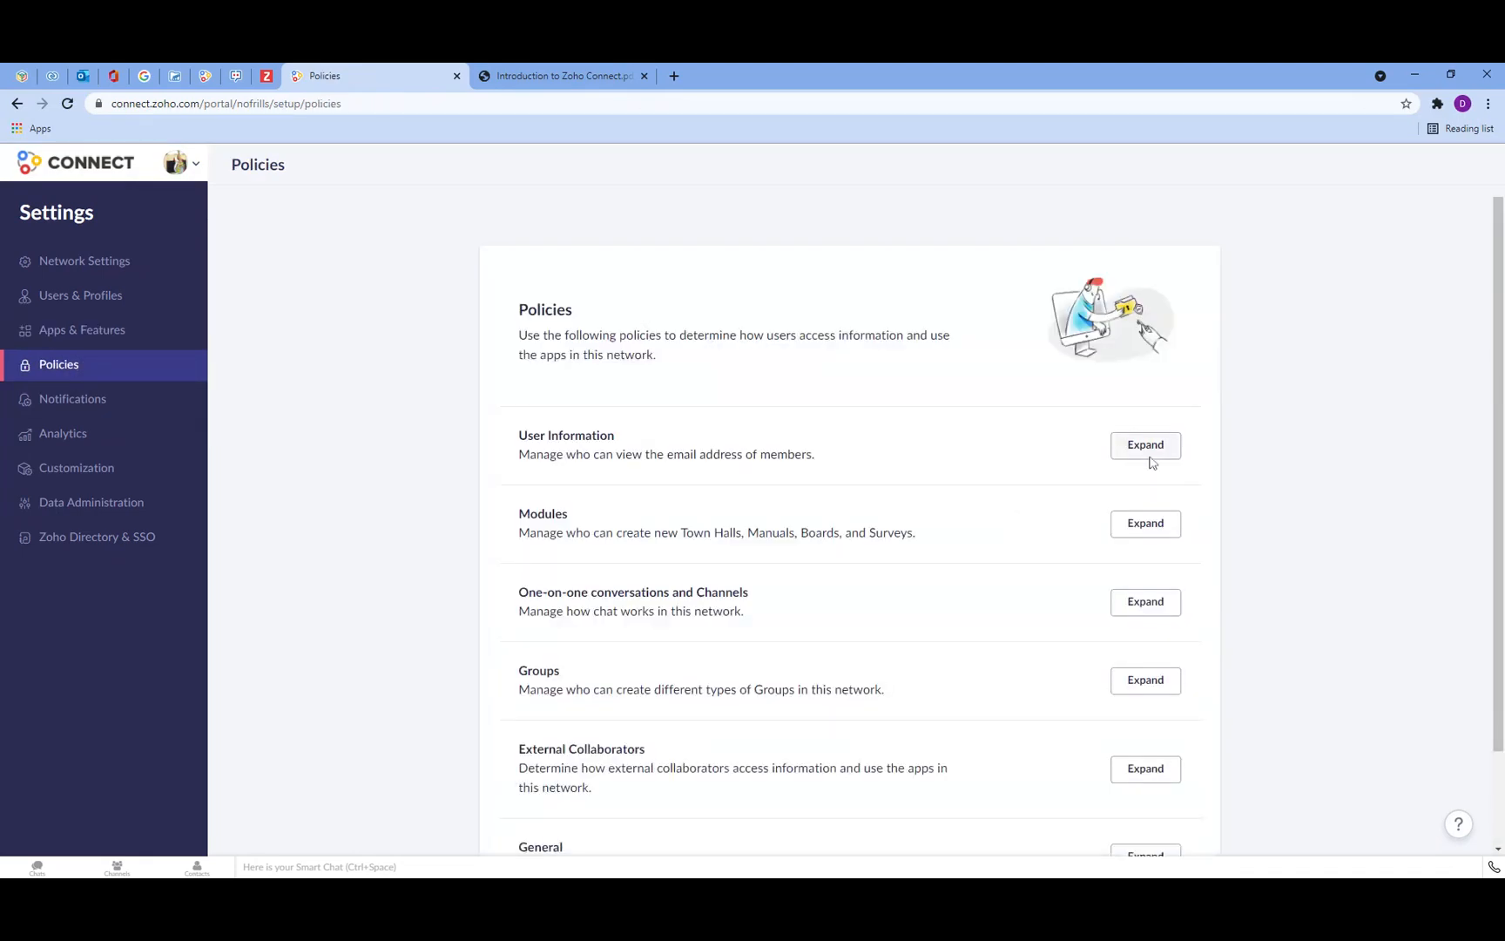
click(1145, 445)
scroll(894, 481, down, 2)
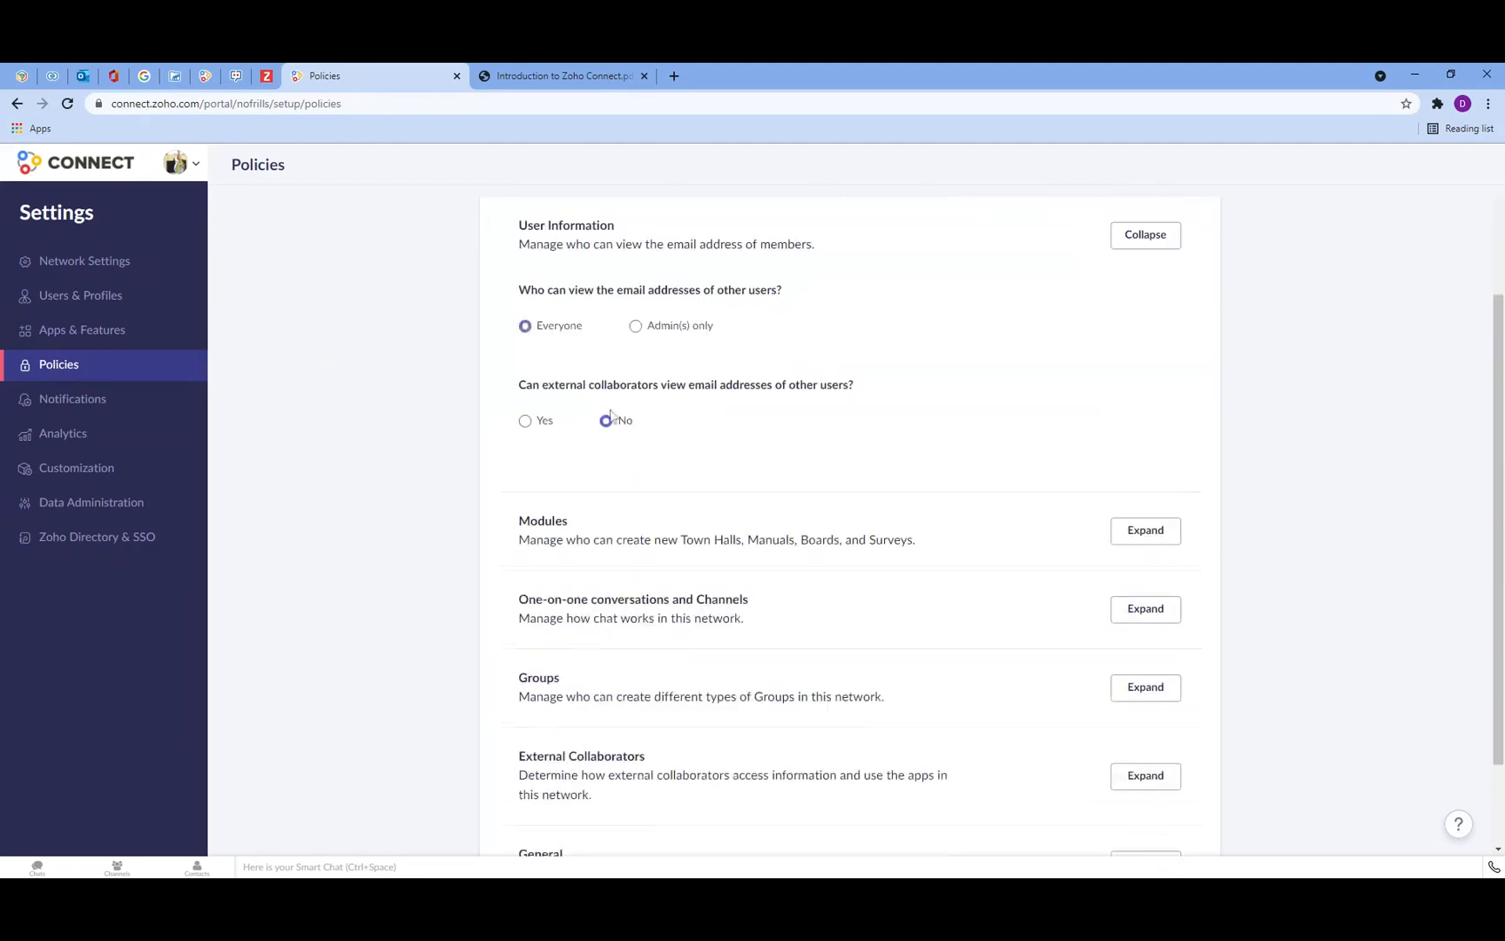
click(525, 327)
click(1162, 537)
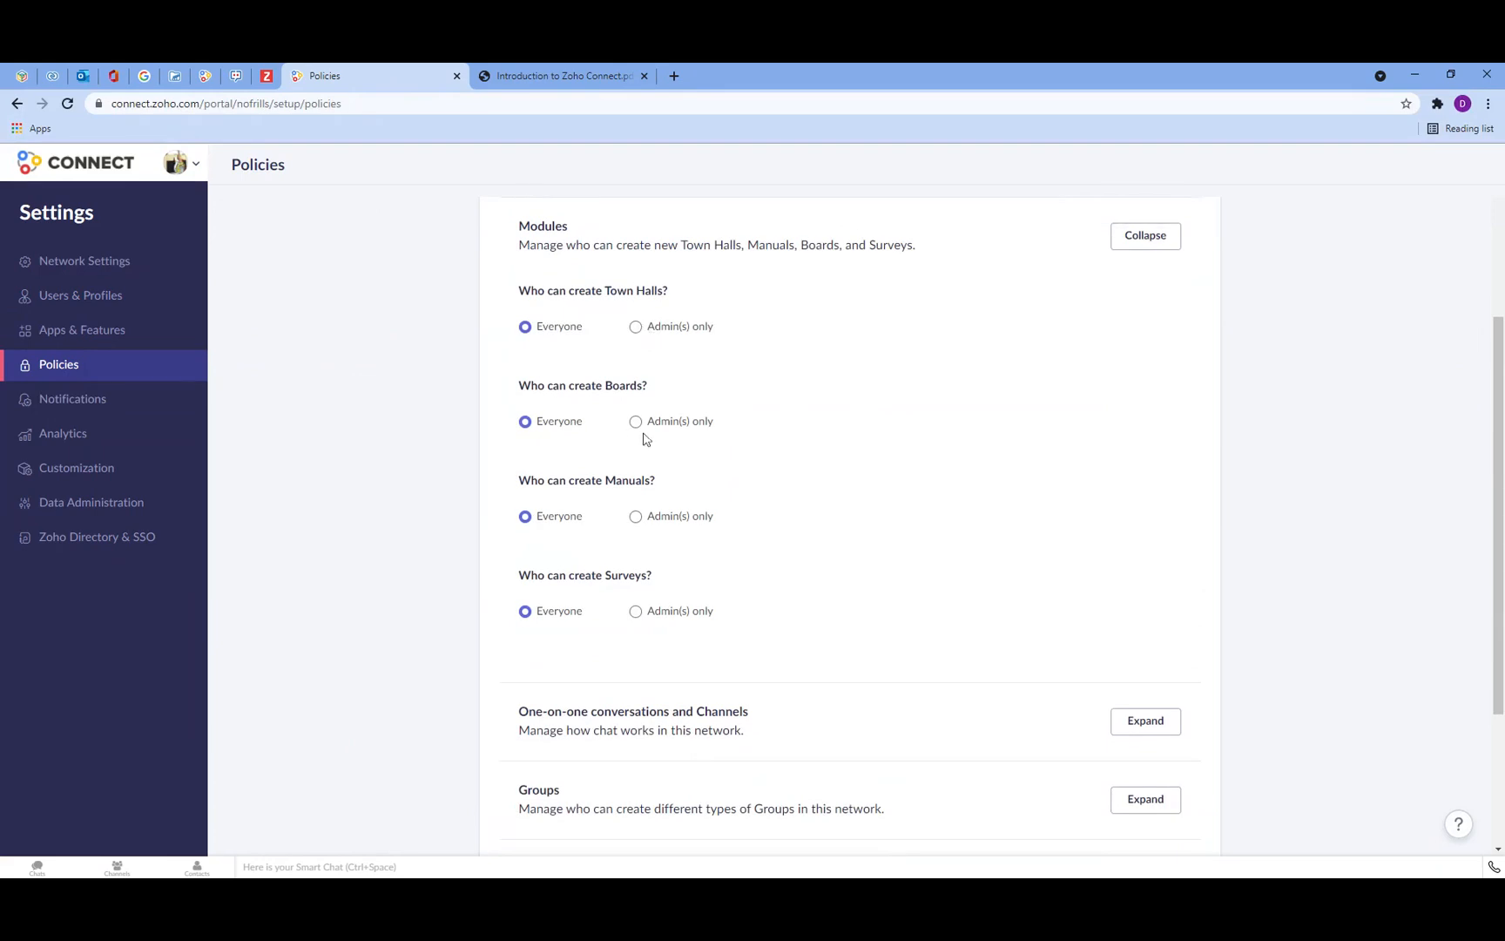
scroll(662, 537, down, 2)
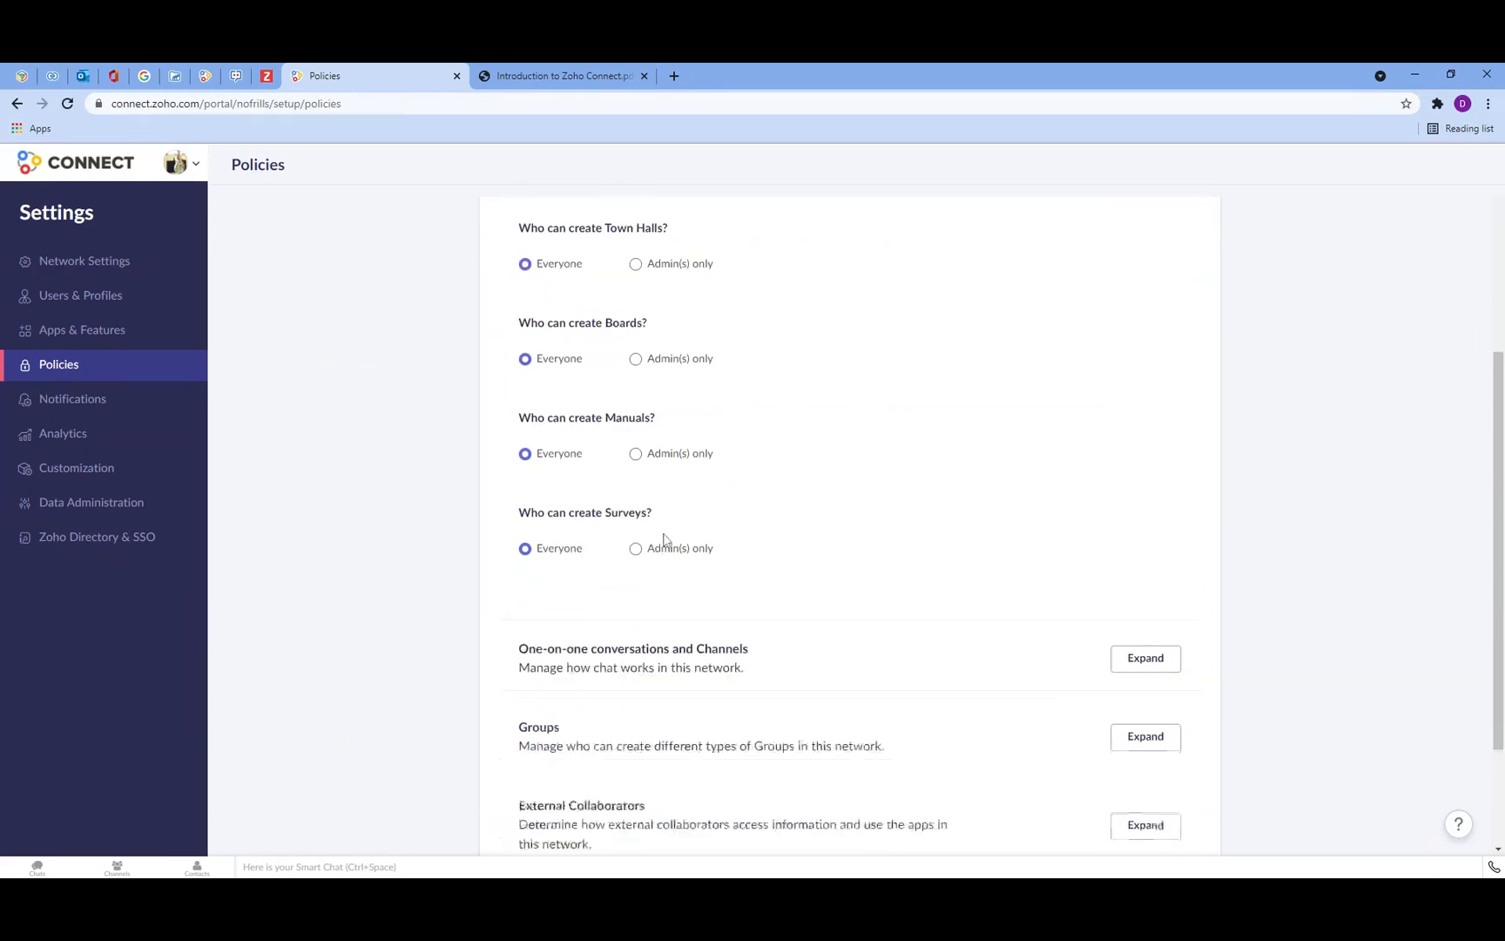
scroll(638, 349, up, 1)
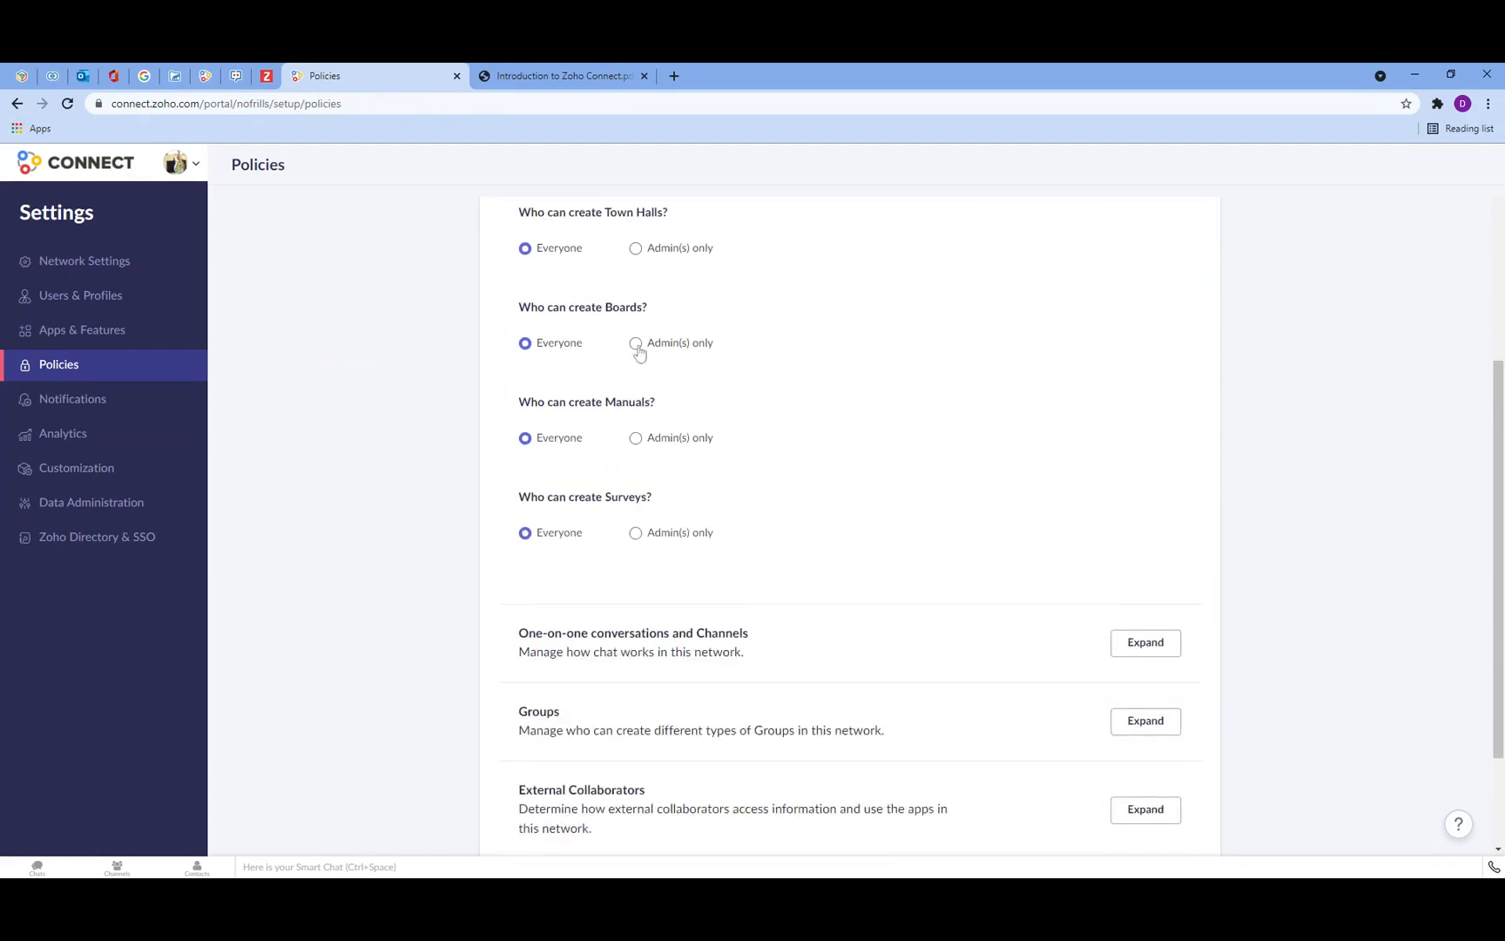
scroll(1124, 567, down, 1)
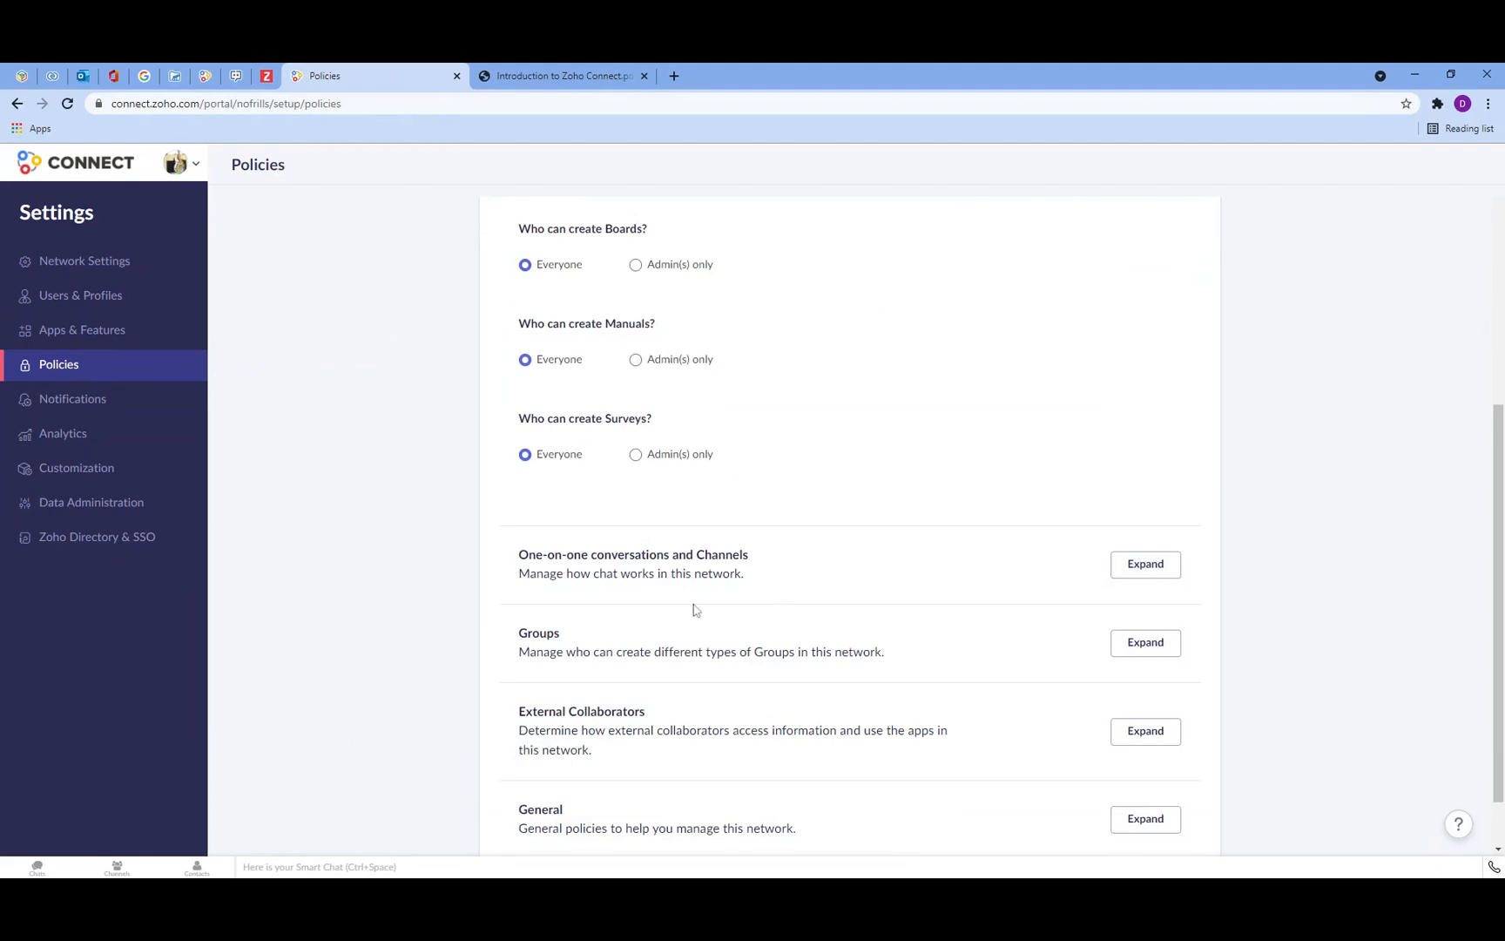
Step: Review the email notification preferences and the user analytics dashboard
click(101, 407)
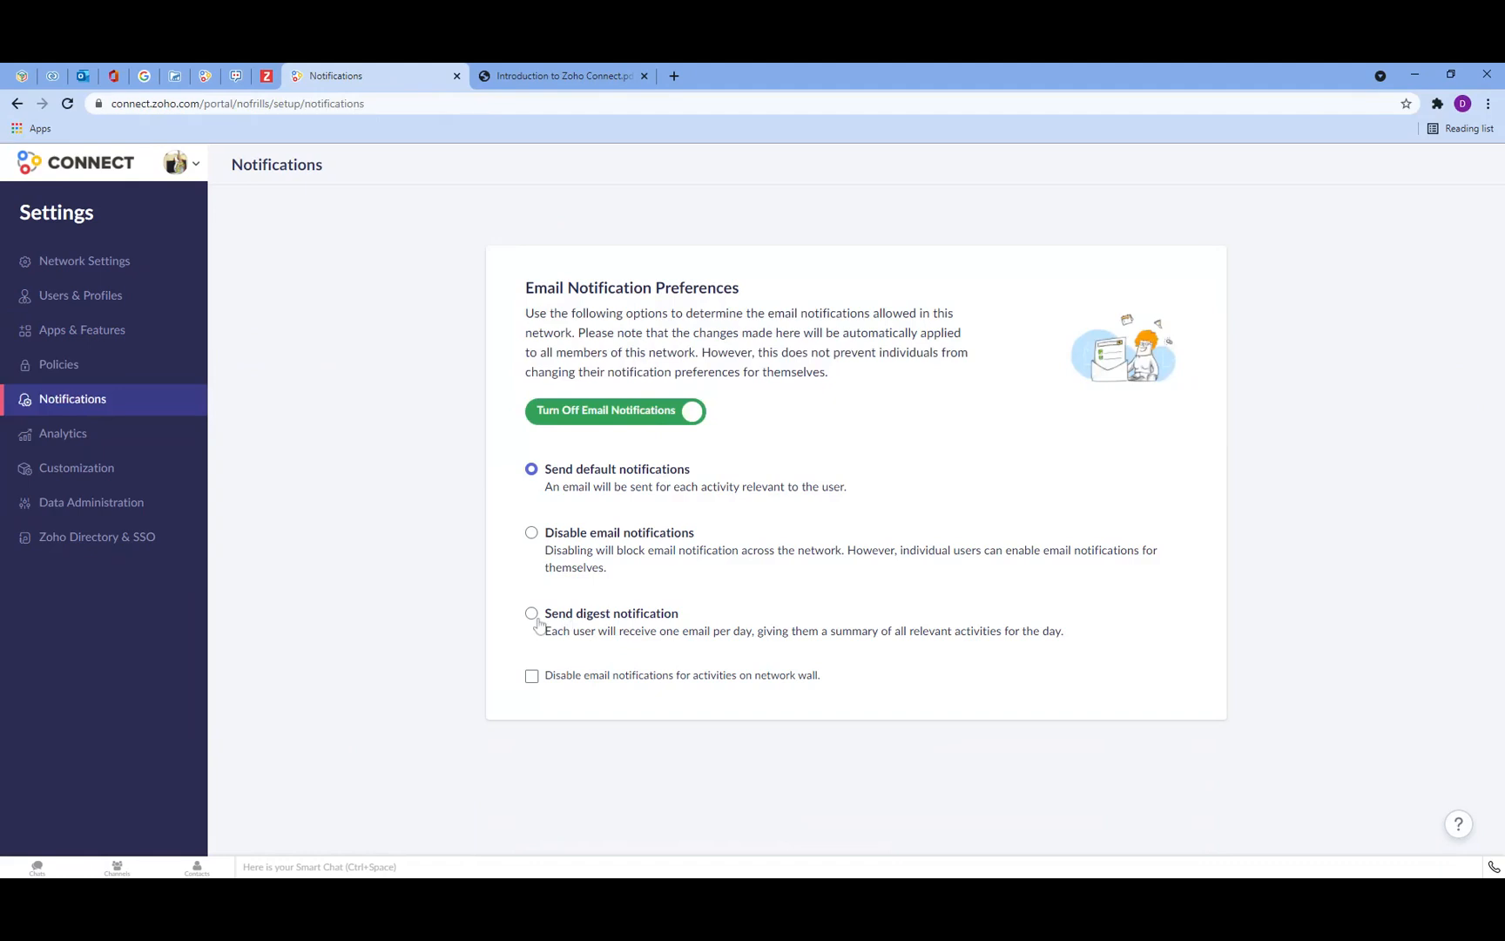
click(63, 433)
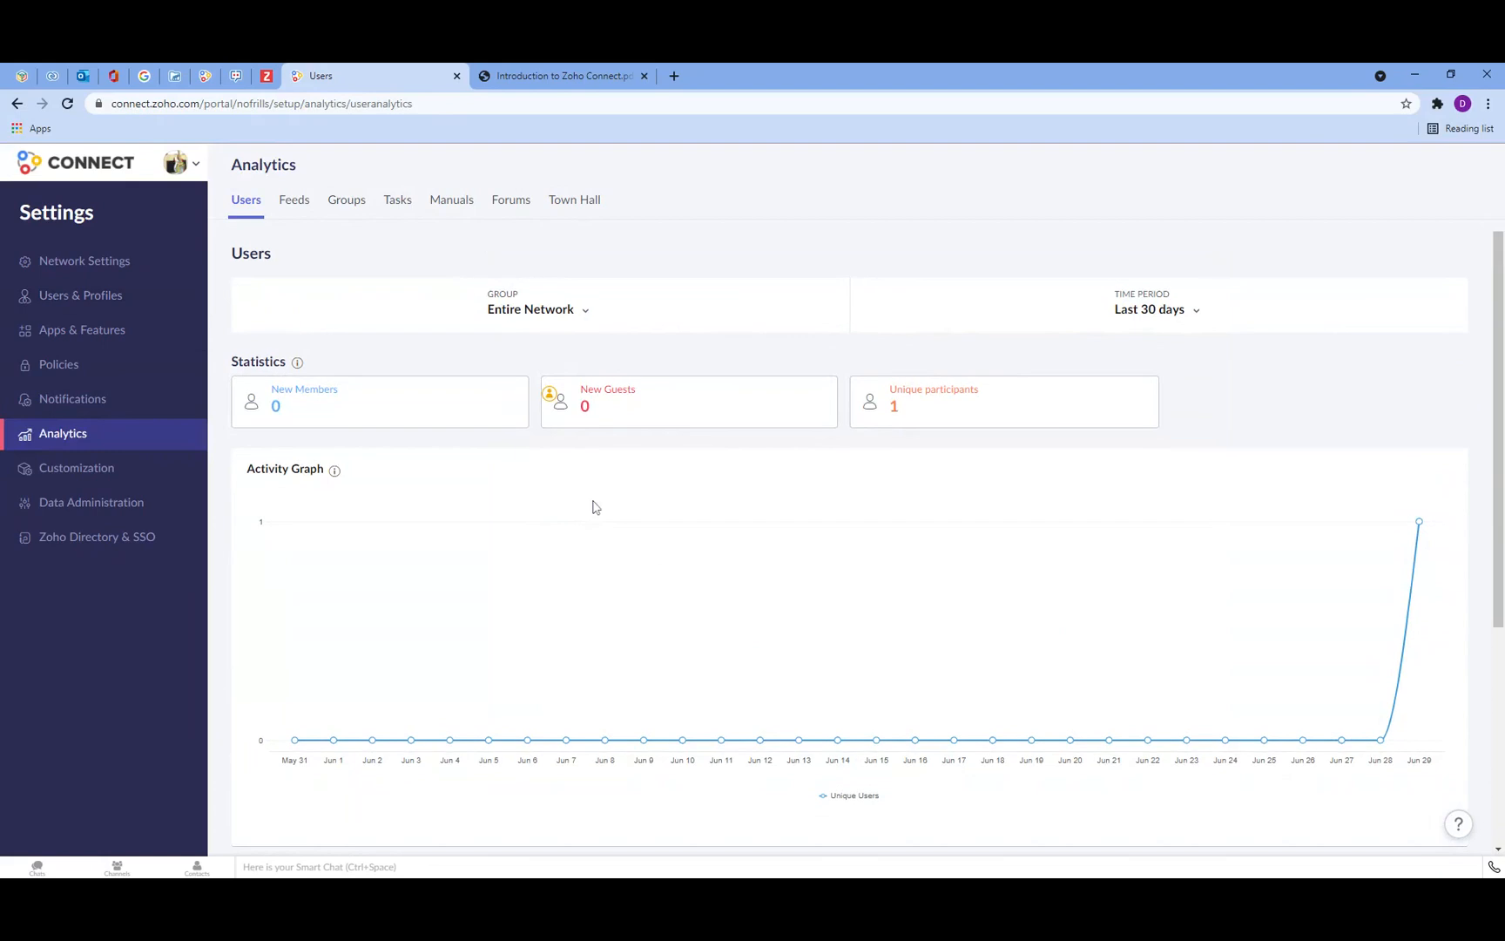
scroll(628, 566, down, 2)
scroll(595, 693, up, 1)
scroll(592, 694, up, 1)
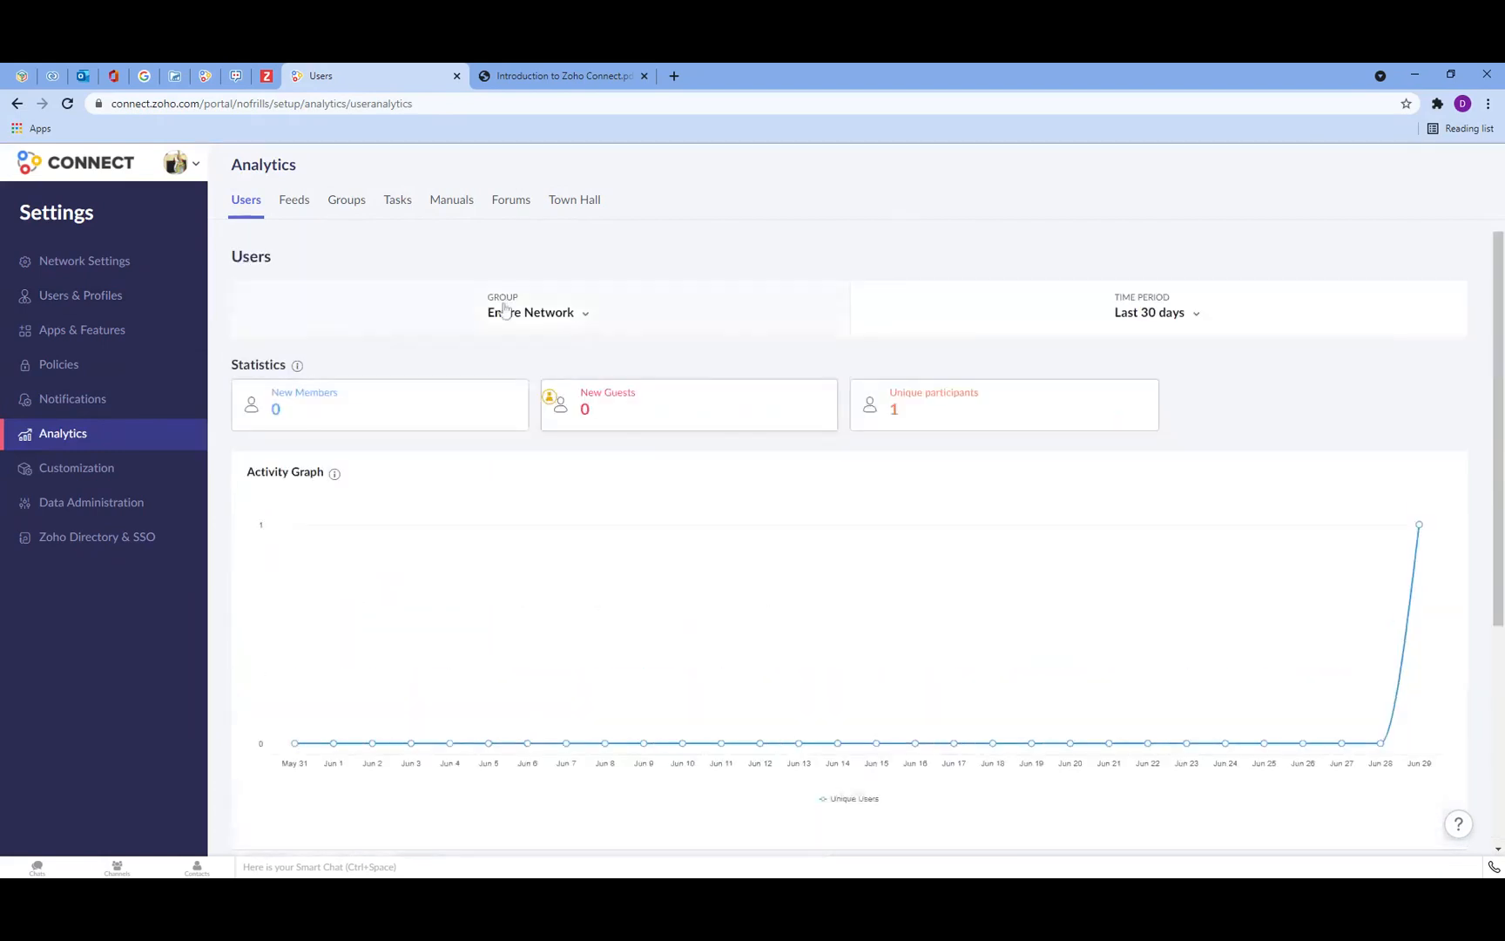
Step: Review the Tasks and Manuals analytics pages
click(404, 215)
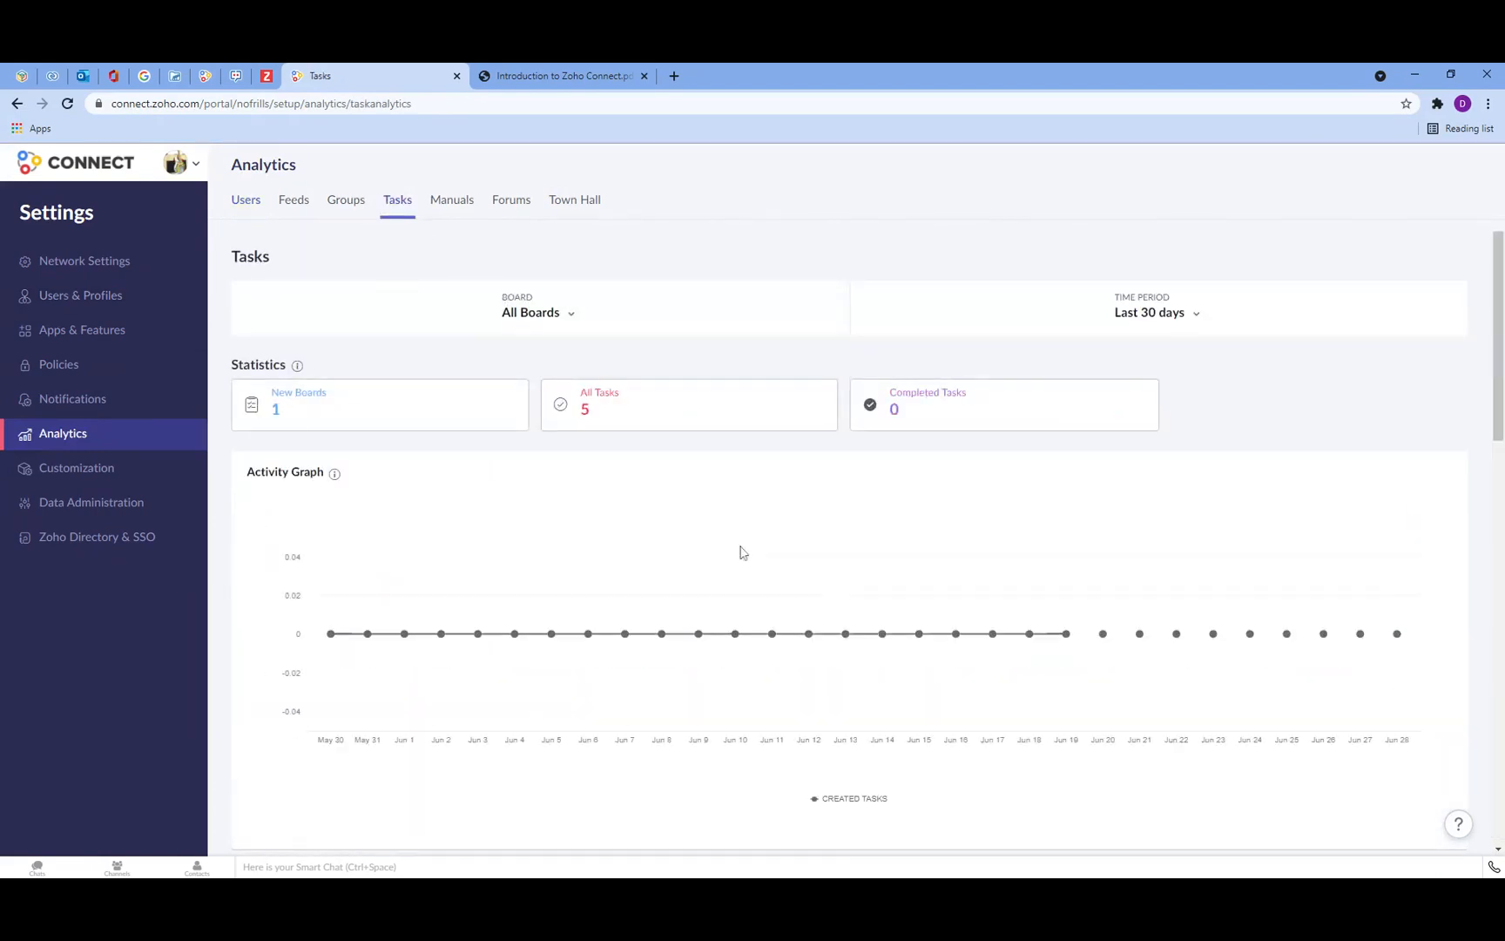
click(452, 200)
scroll(1070, 633, down, 2)
scroll(1065, 634, up, 2)
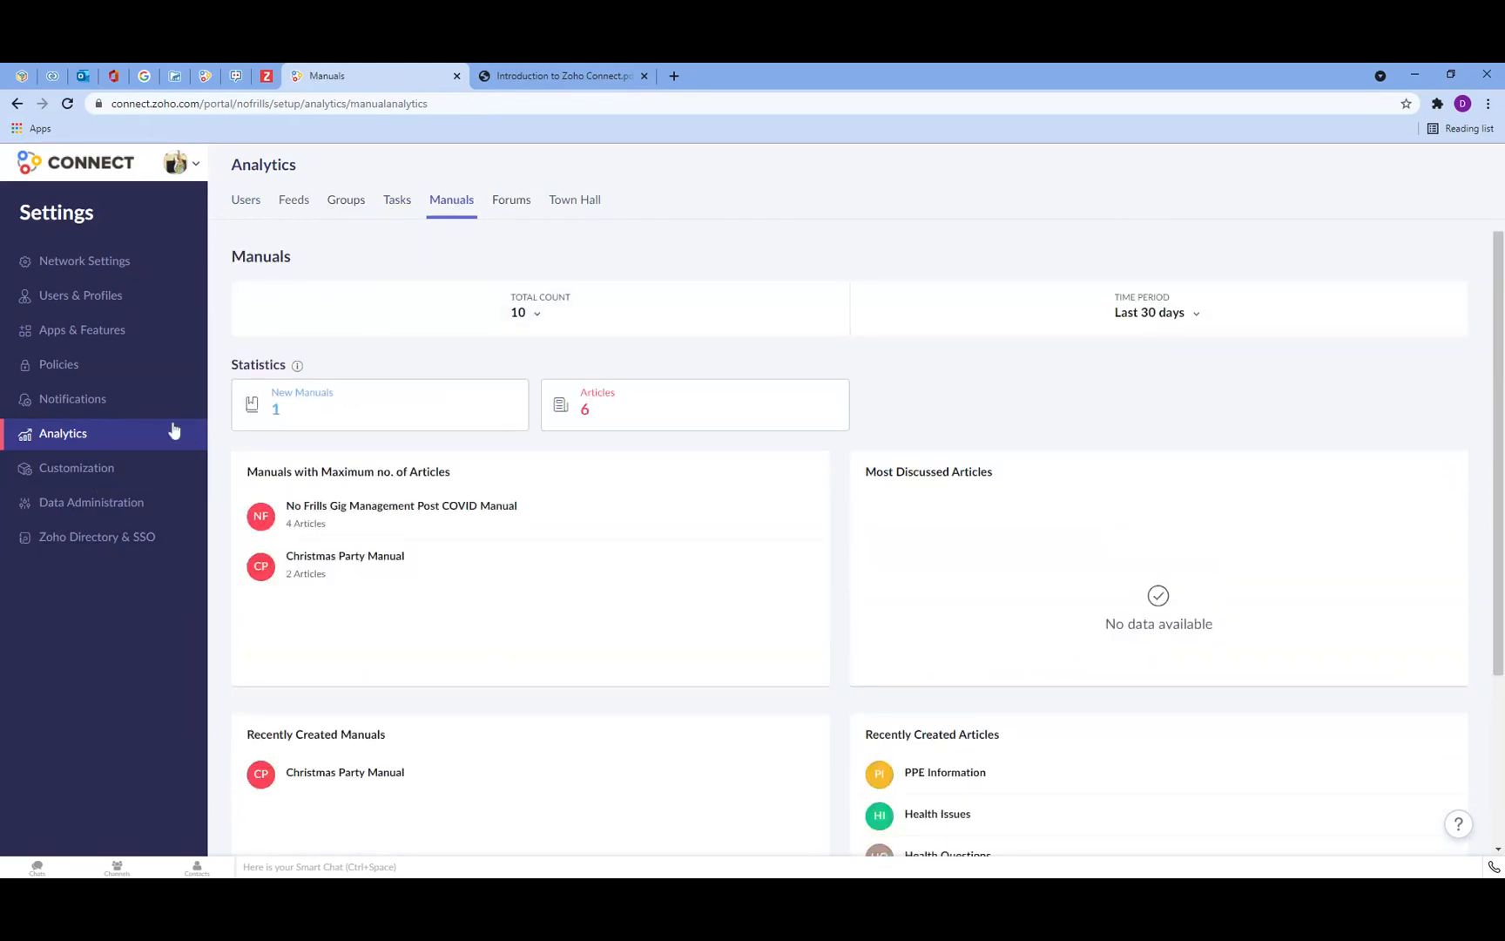
Step: Browse the Data Administration import and export options, expanding Manual Export, then view the Zoho Directory & SSO page
click(103, 471)
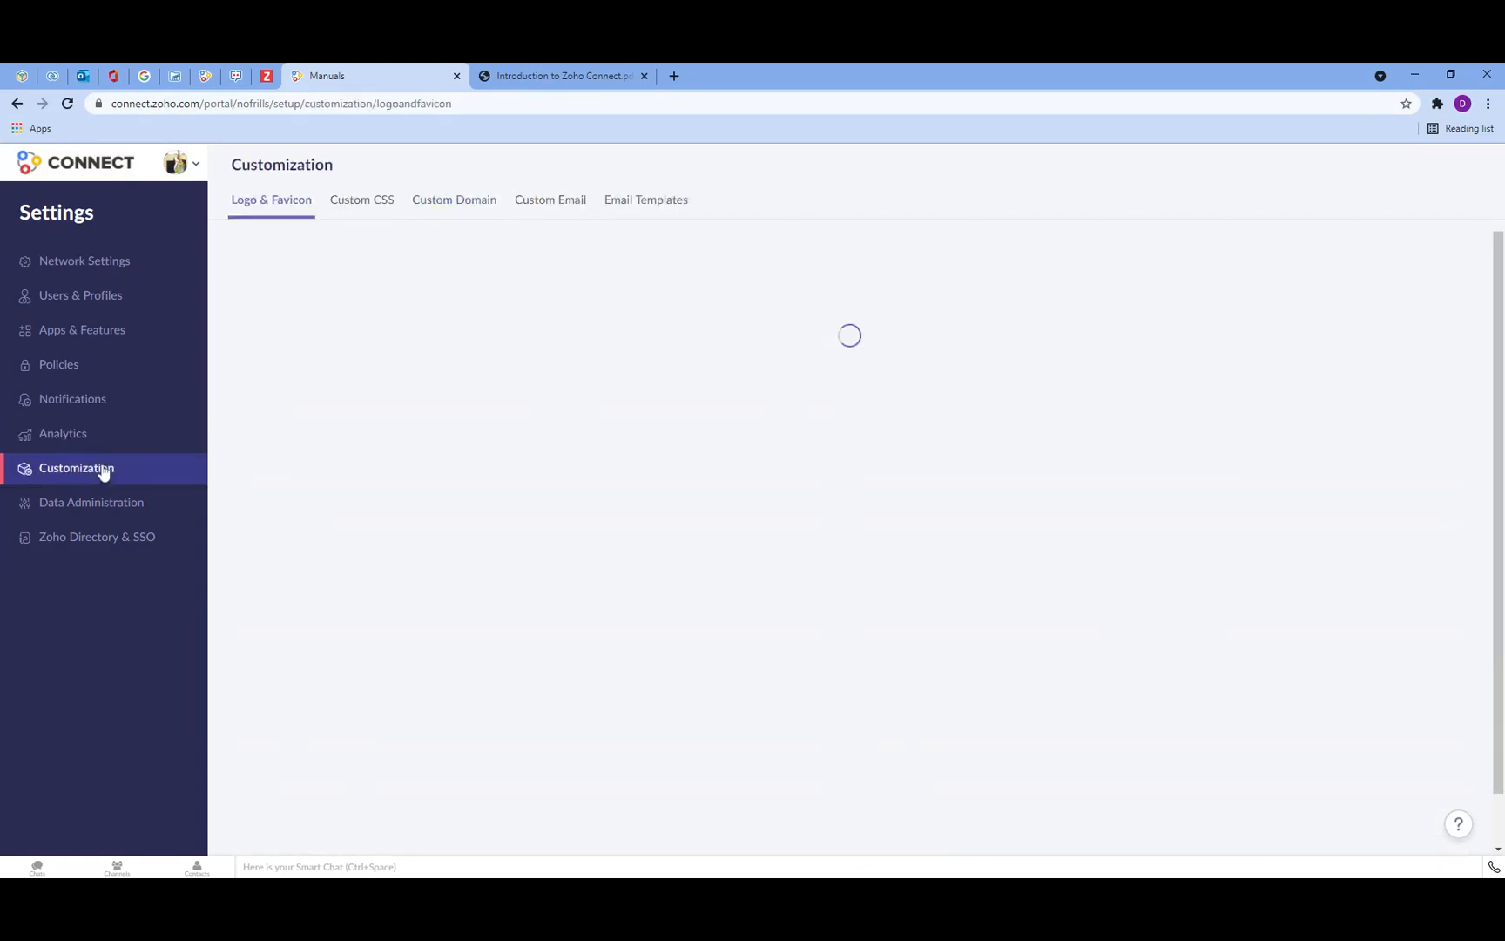
click(106, 507)
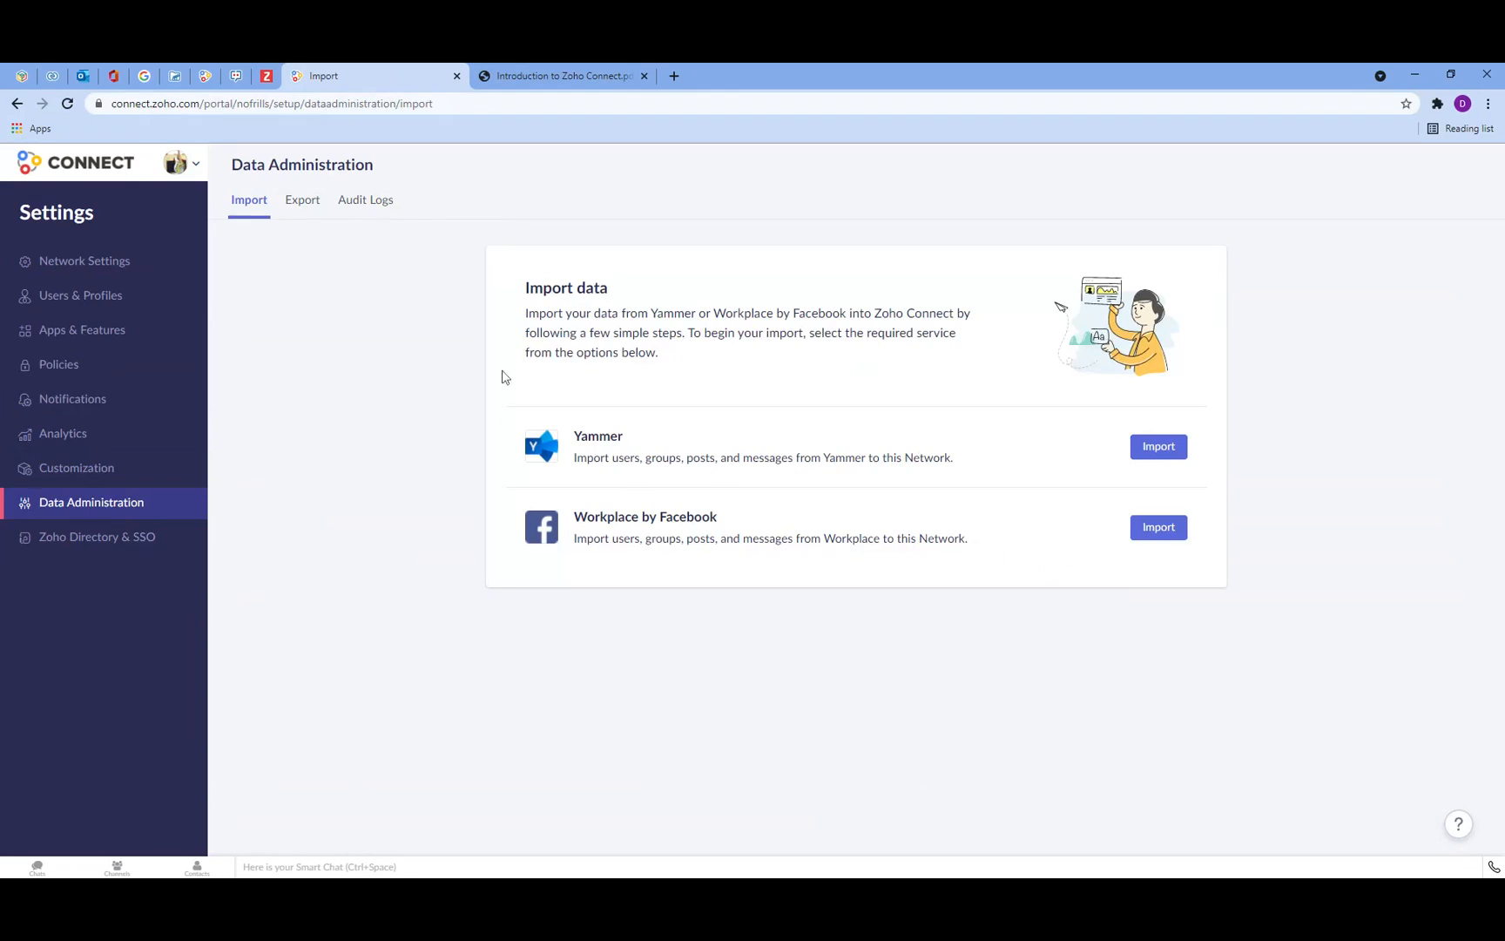
click(300, 209)
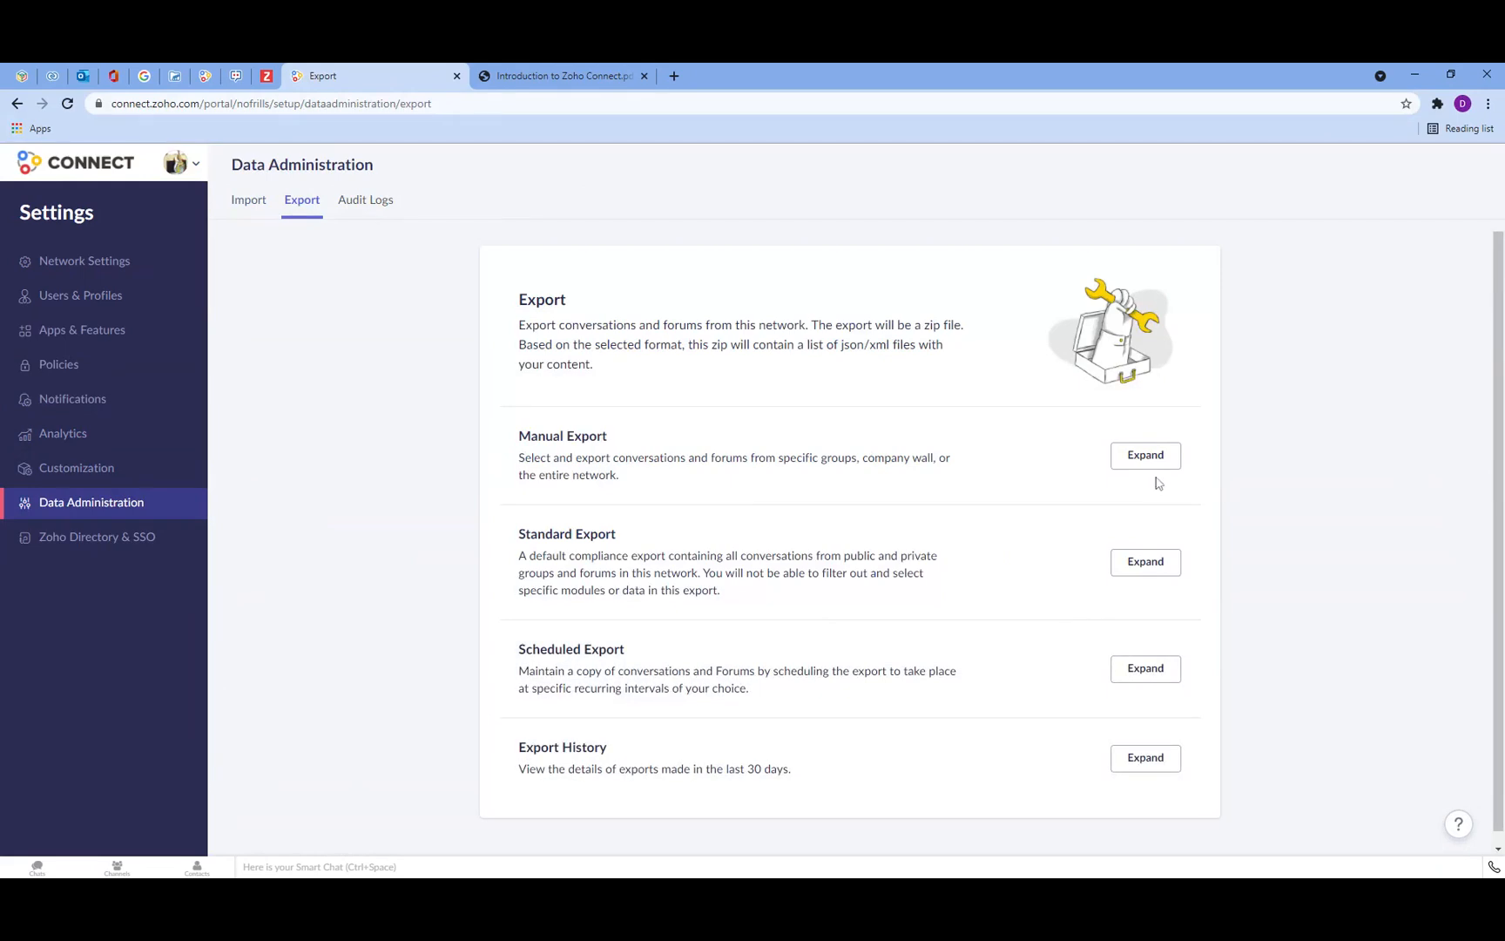
click(1144, 452)
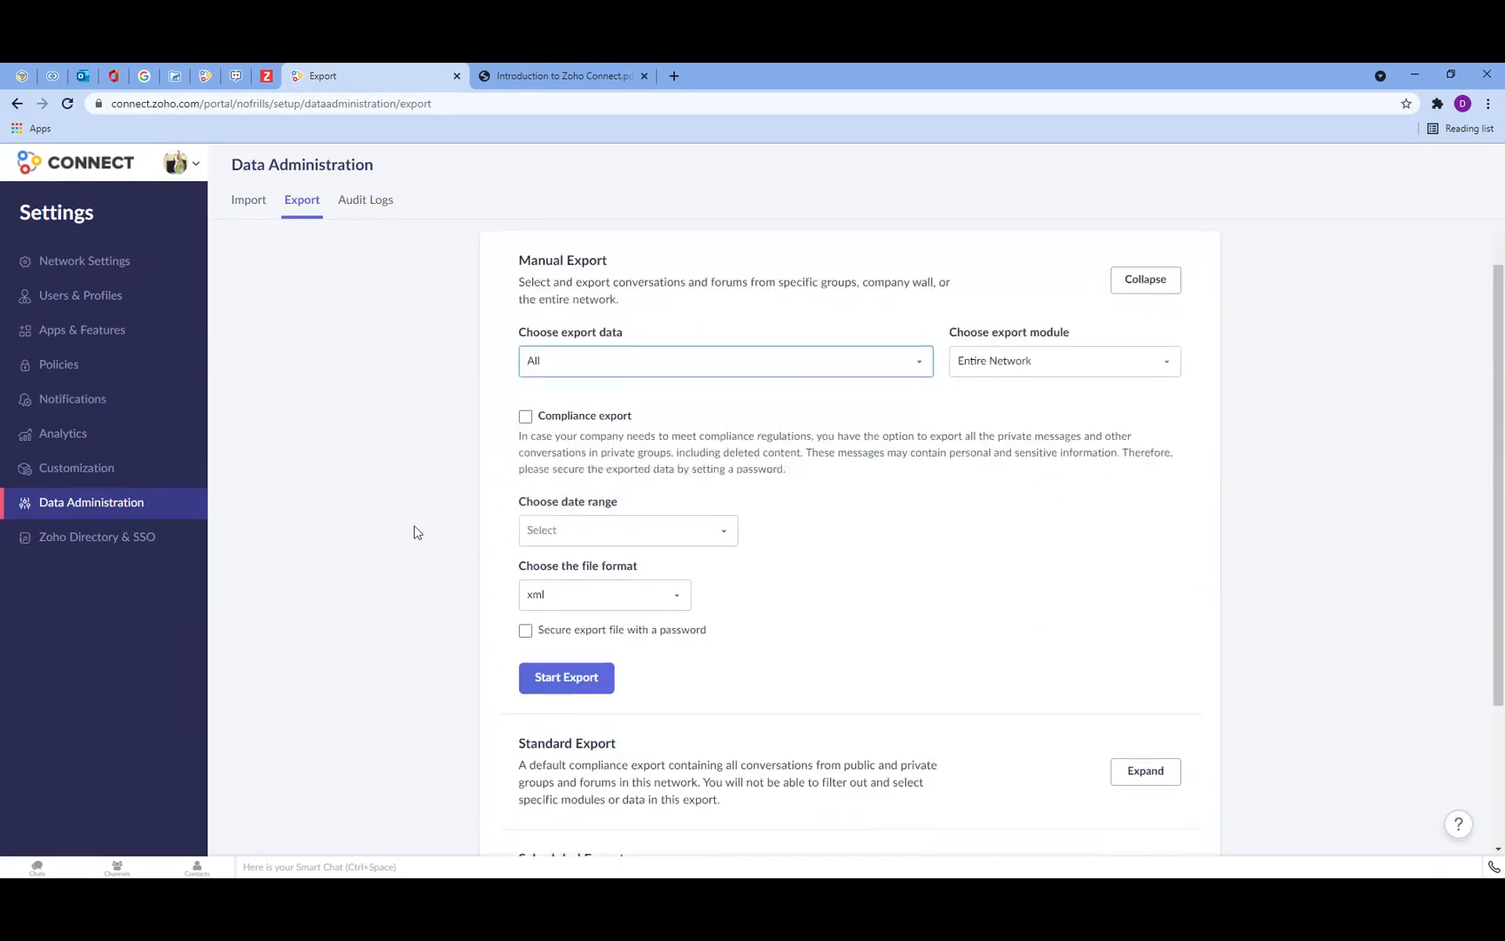
click(80, 536)
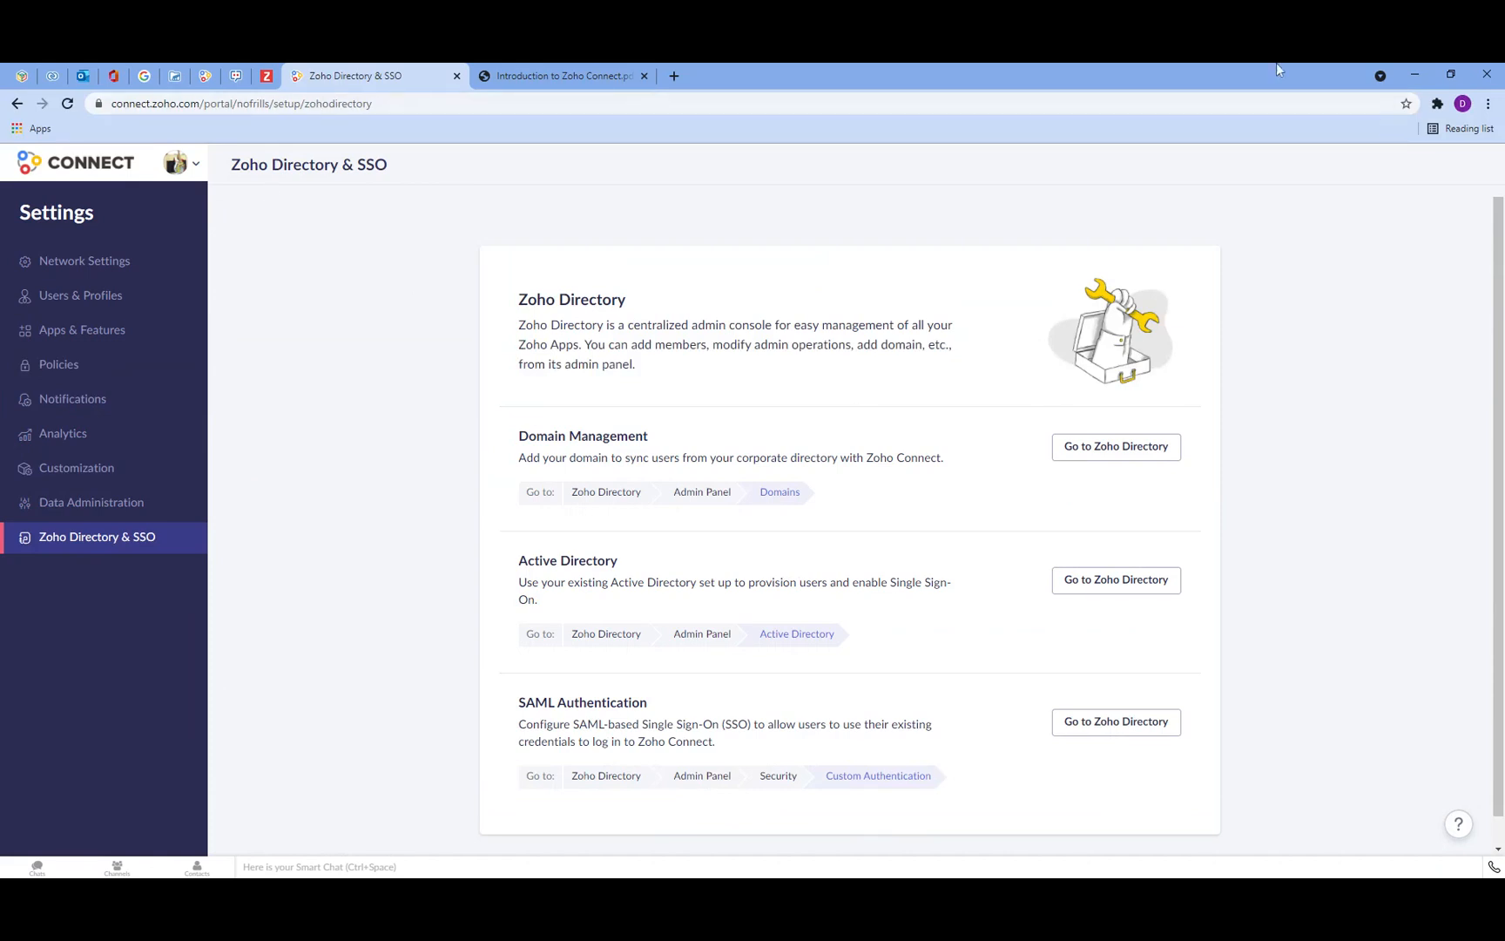
Step: Return to the home feed and check the Invite Users dialog and the usage stats from the profile menu
click(60, 167)
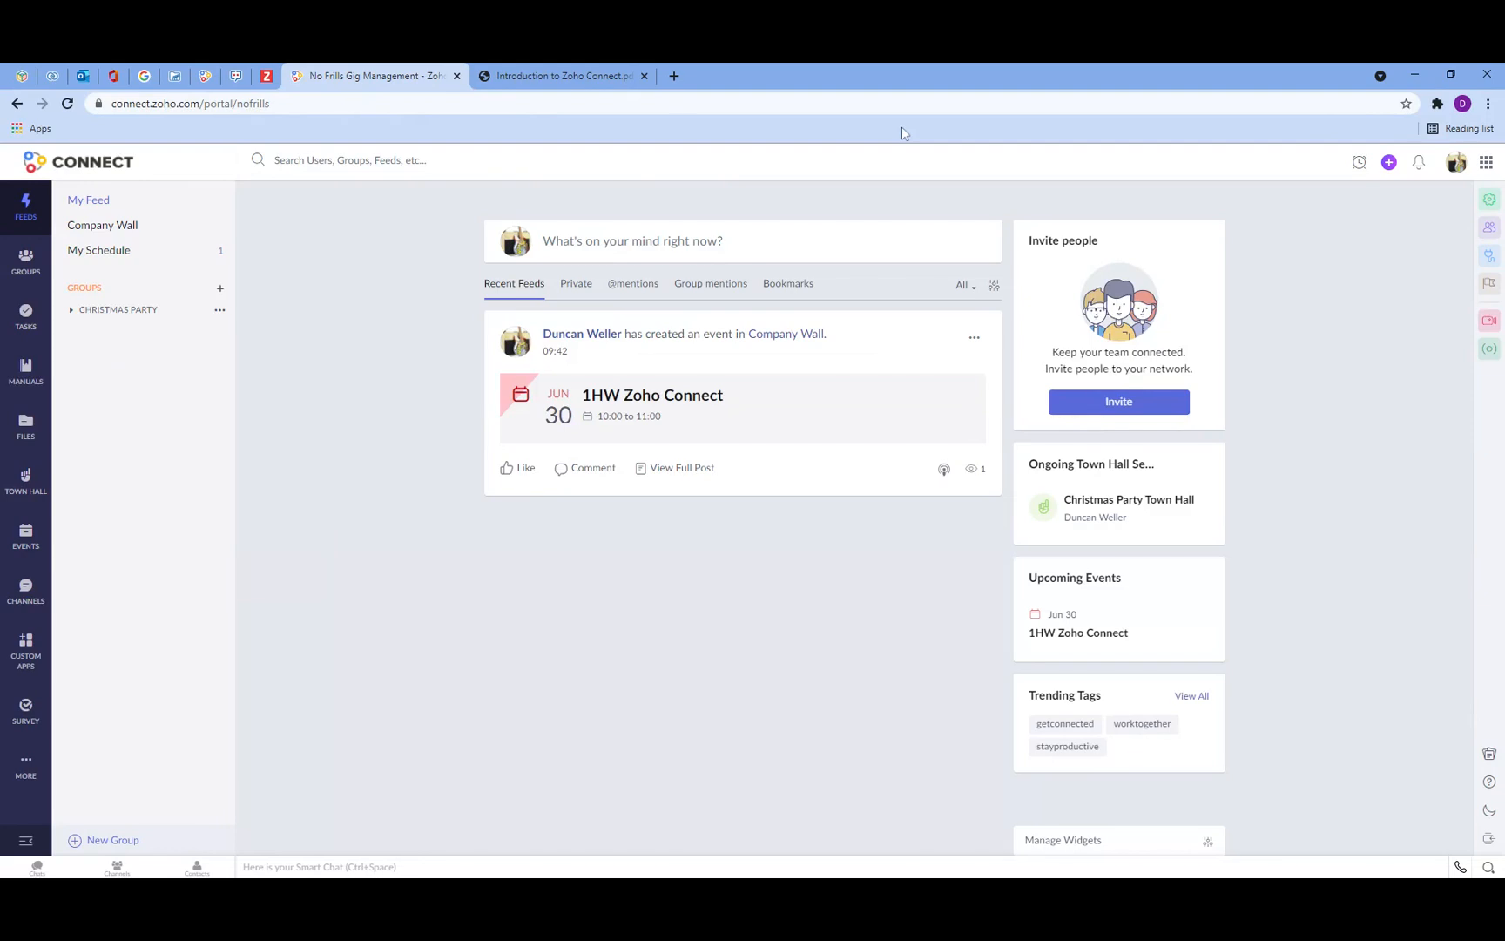
click(1488, 200)
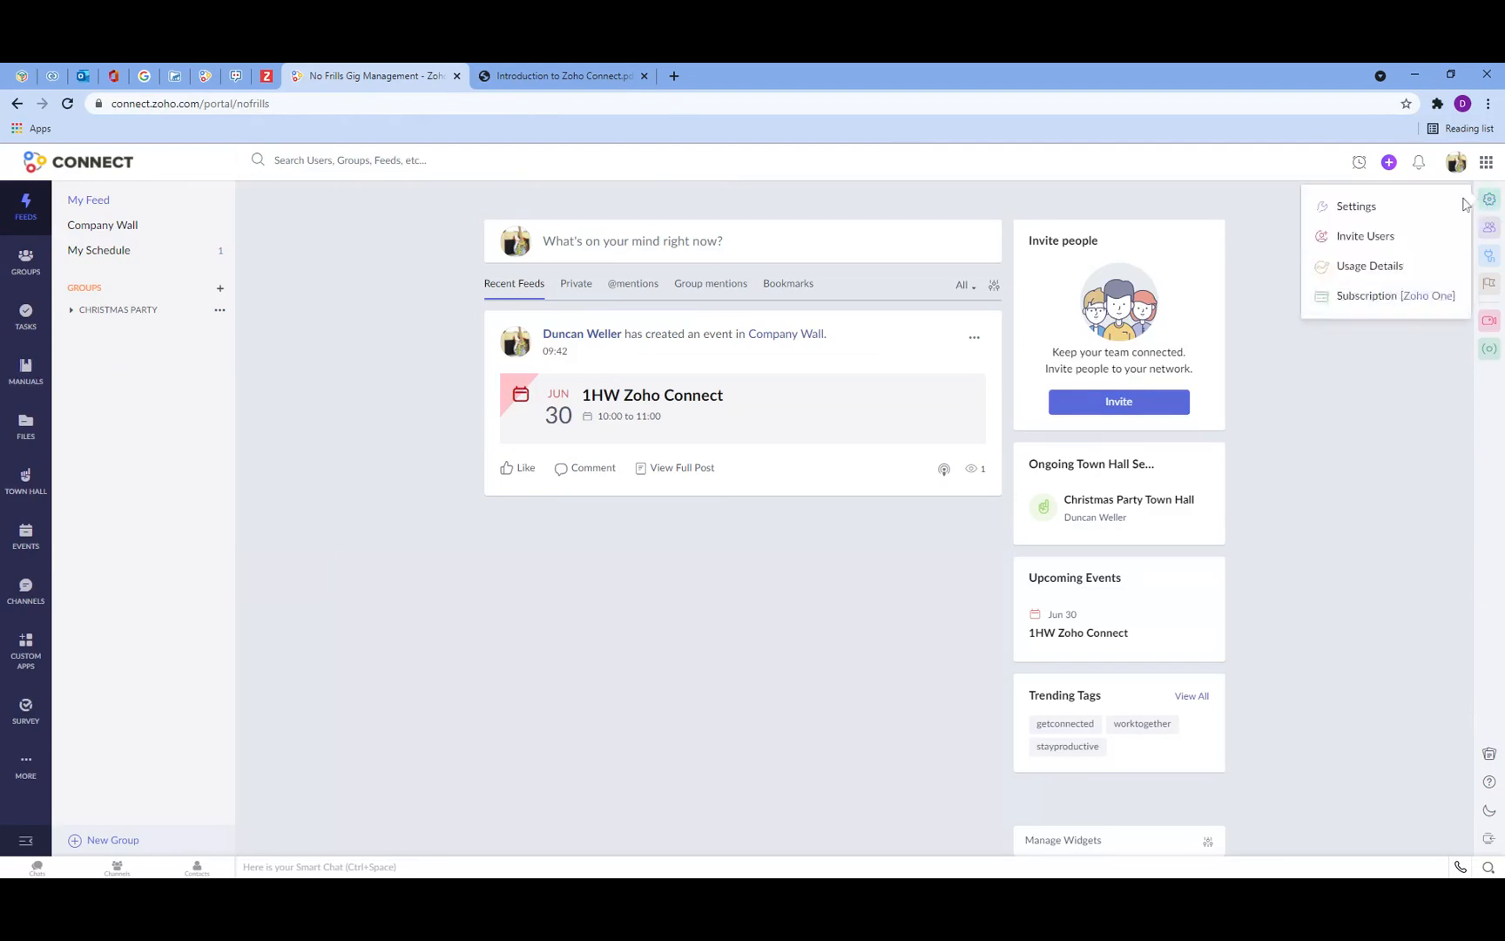
click(1364, 237)
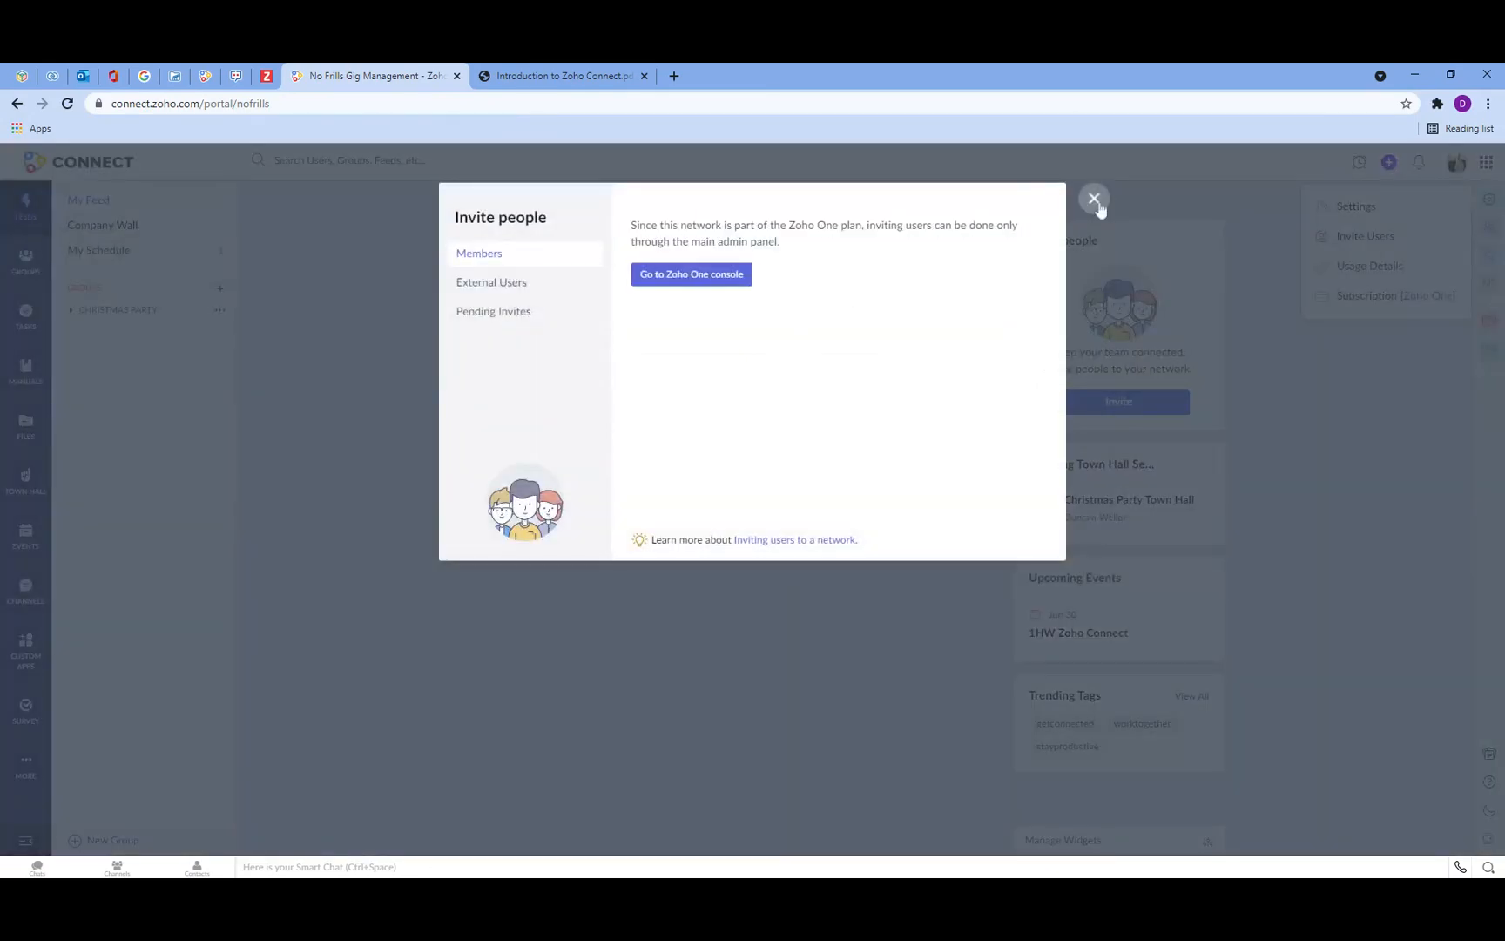
click(1094, 199)
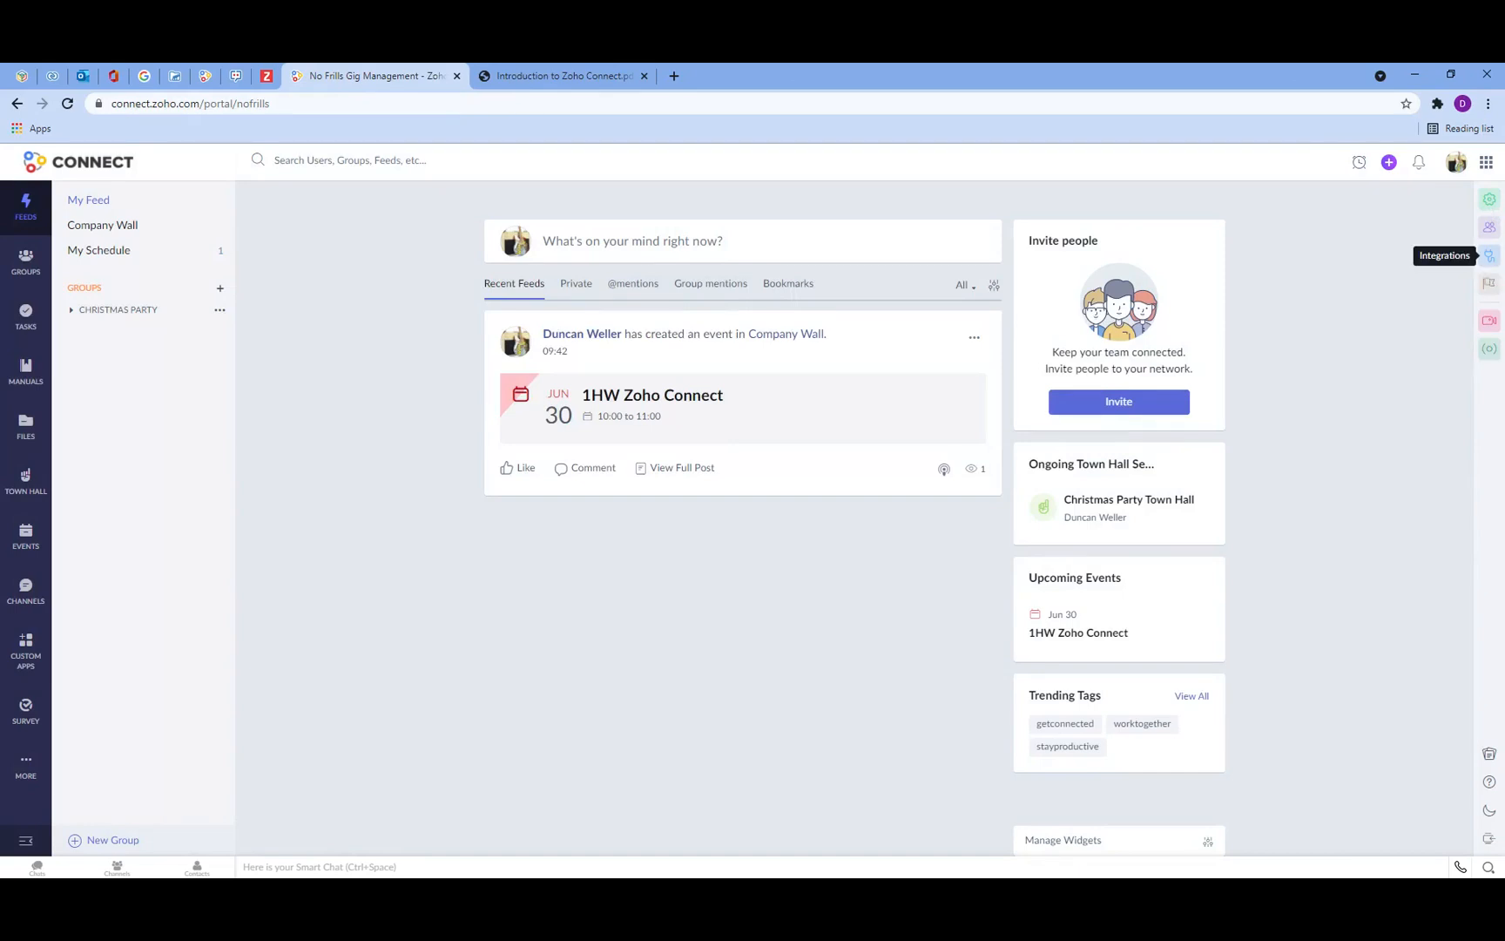
click(1489, 200)
click(1378, 270)
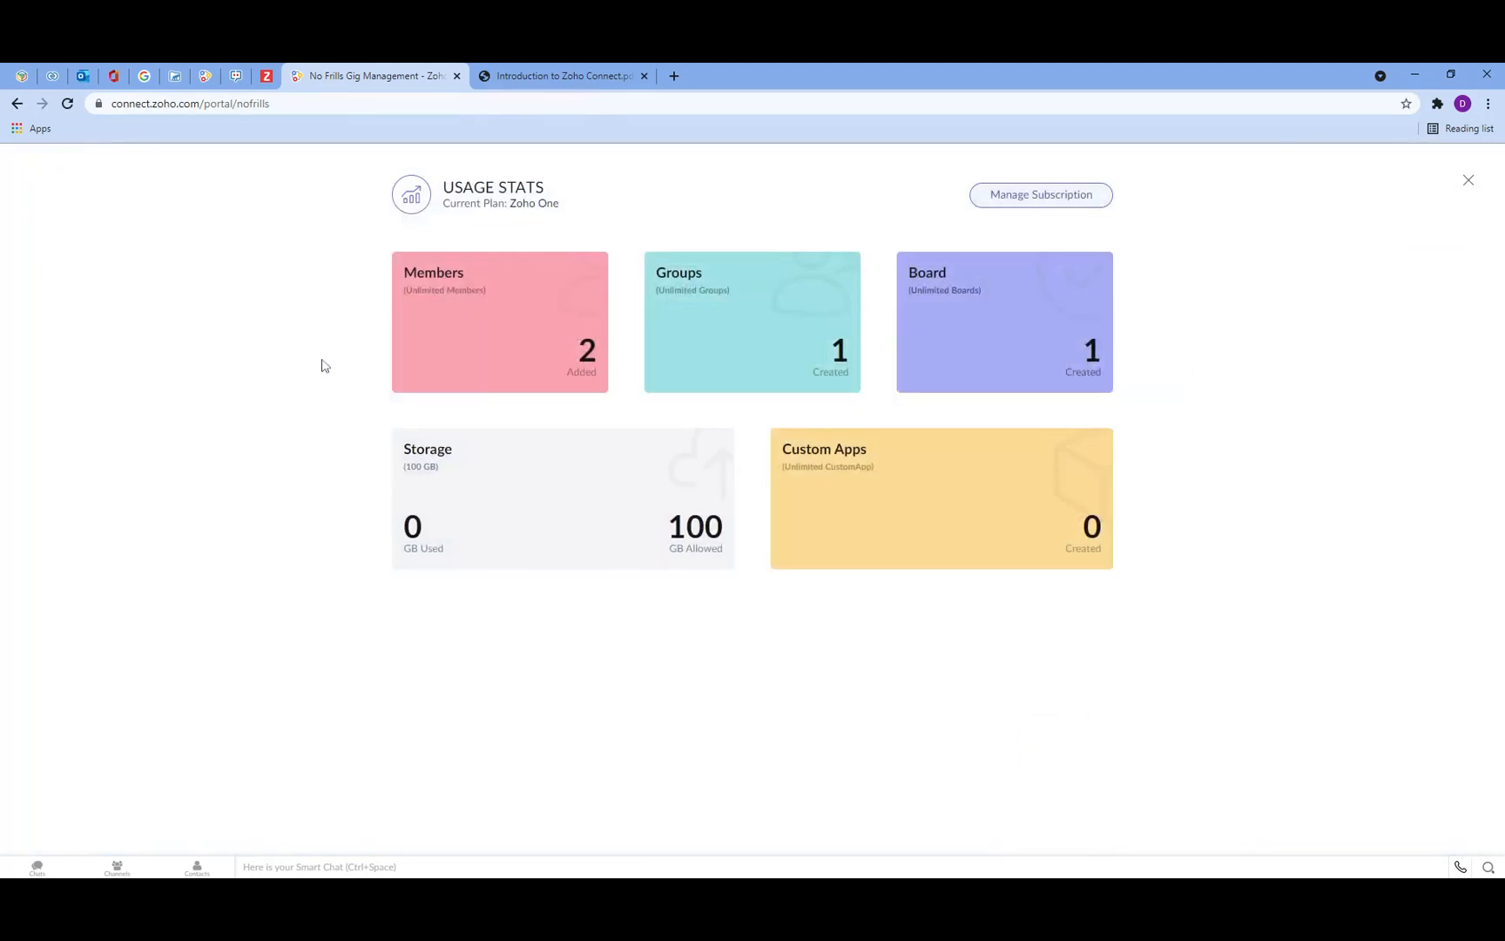
click(1469, 181)
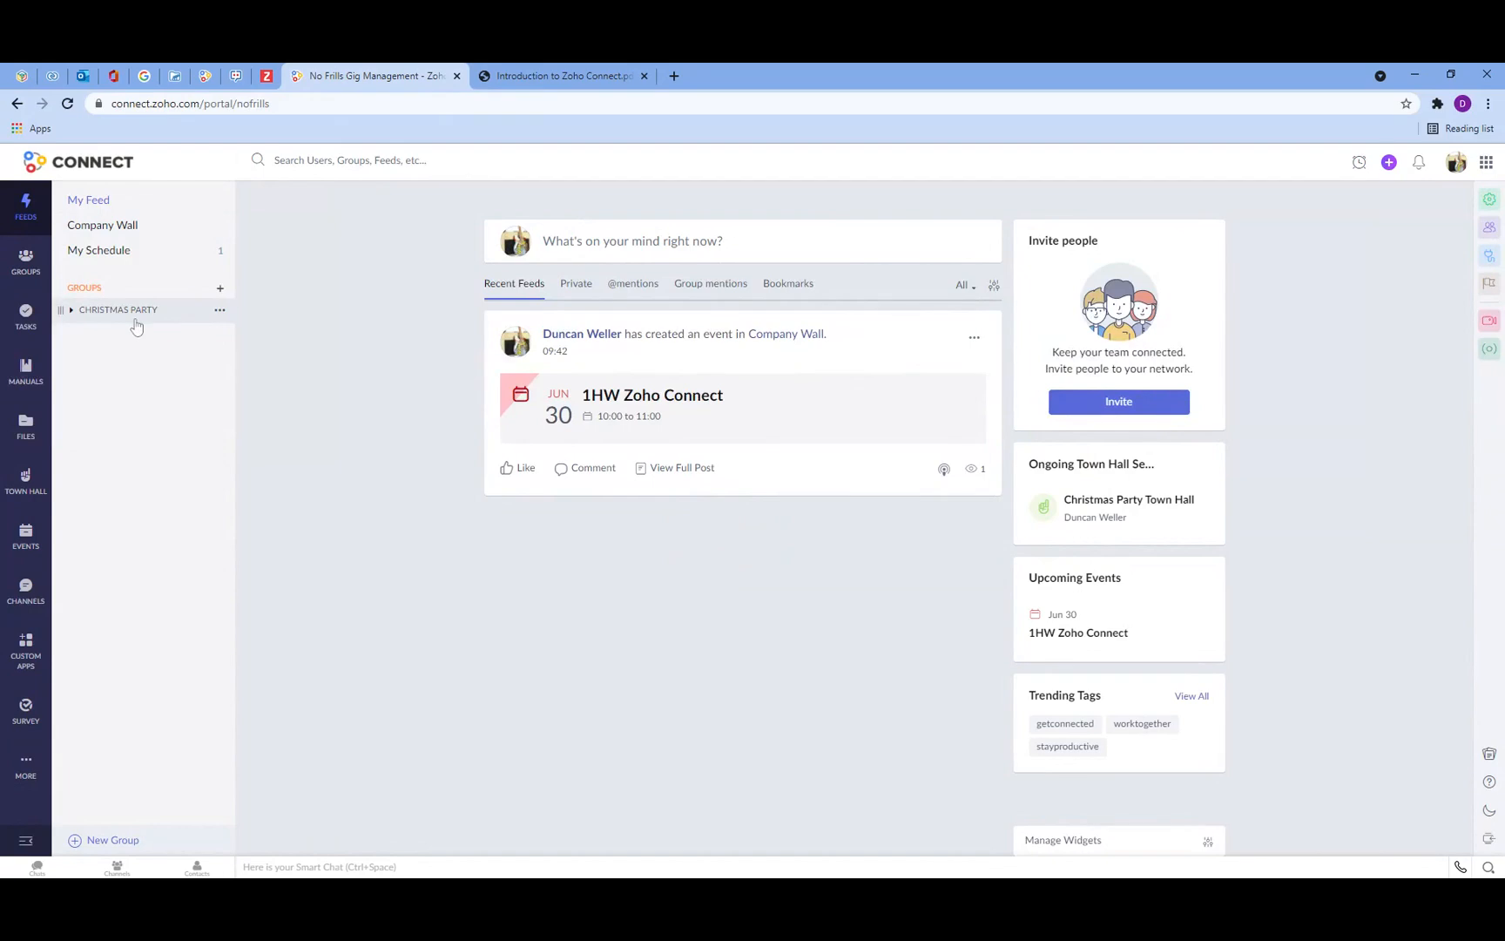
Step: Start a new group named Gig Management Post CV19 and use the same text as its description
click(26, 262)
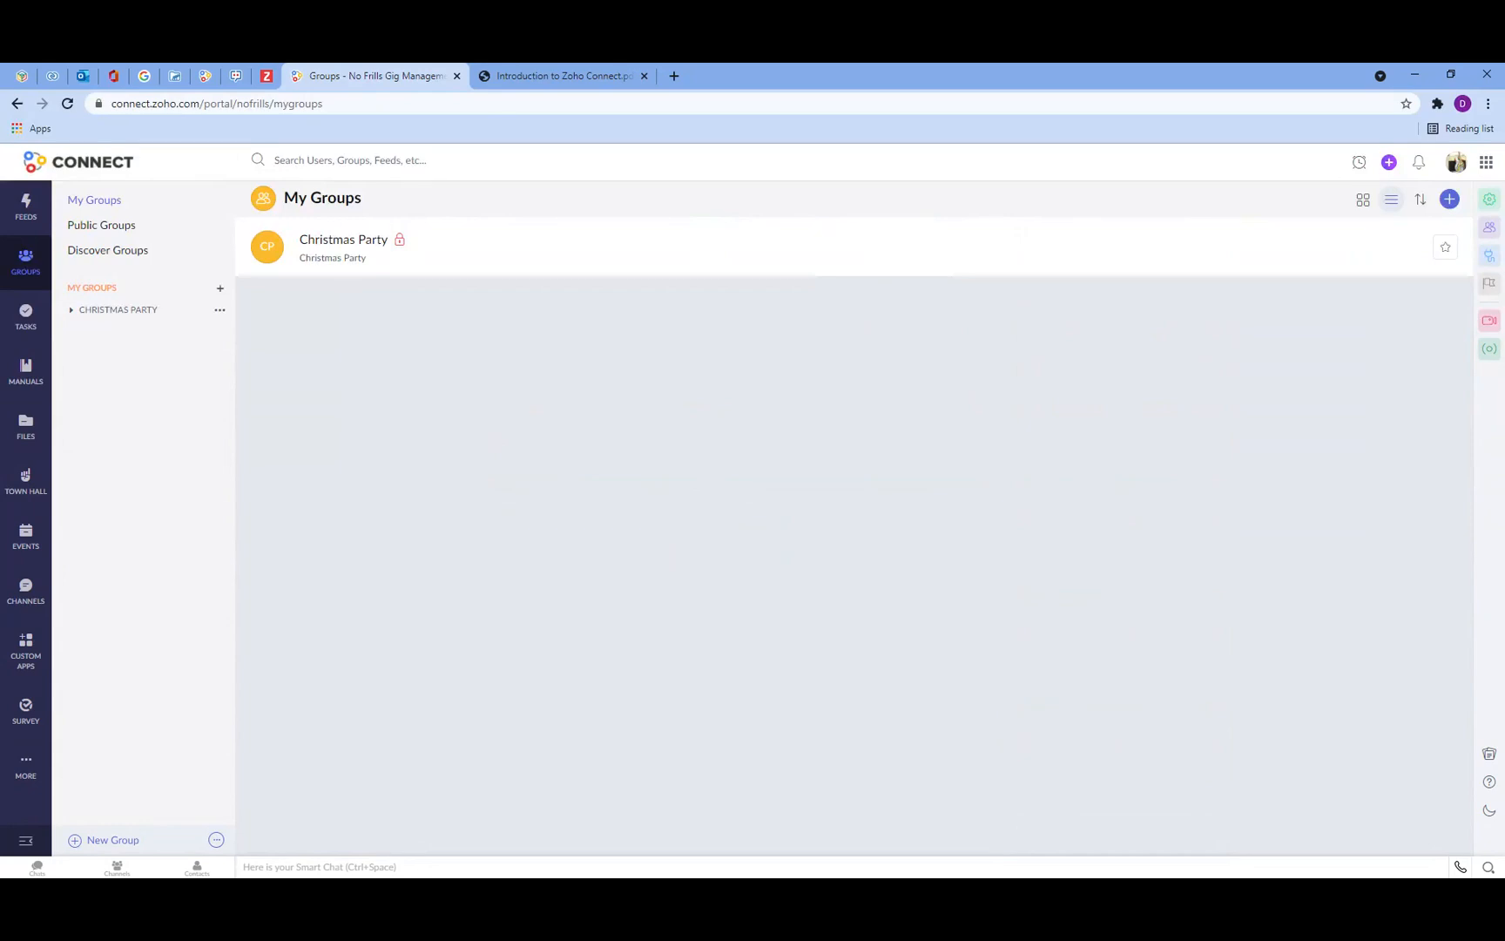
click(104, 850)
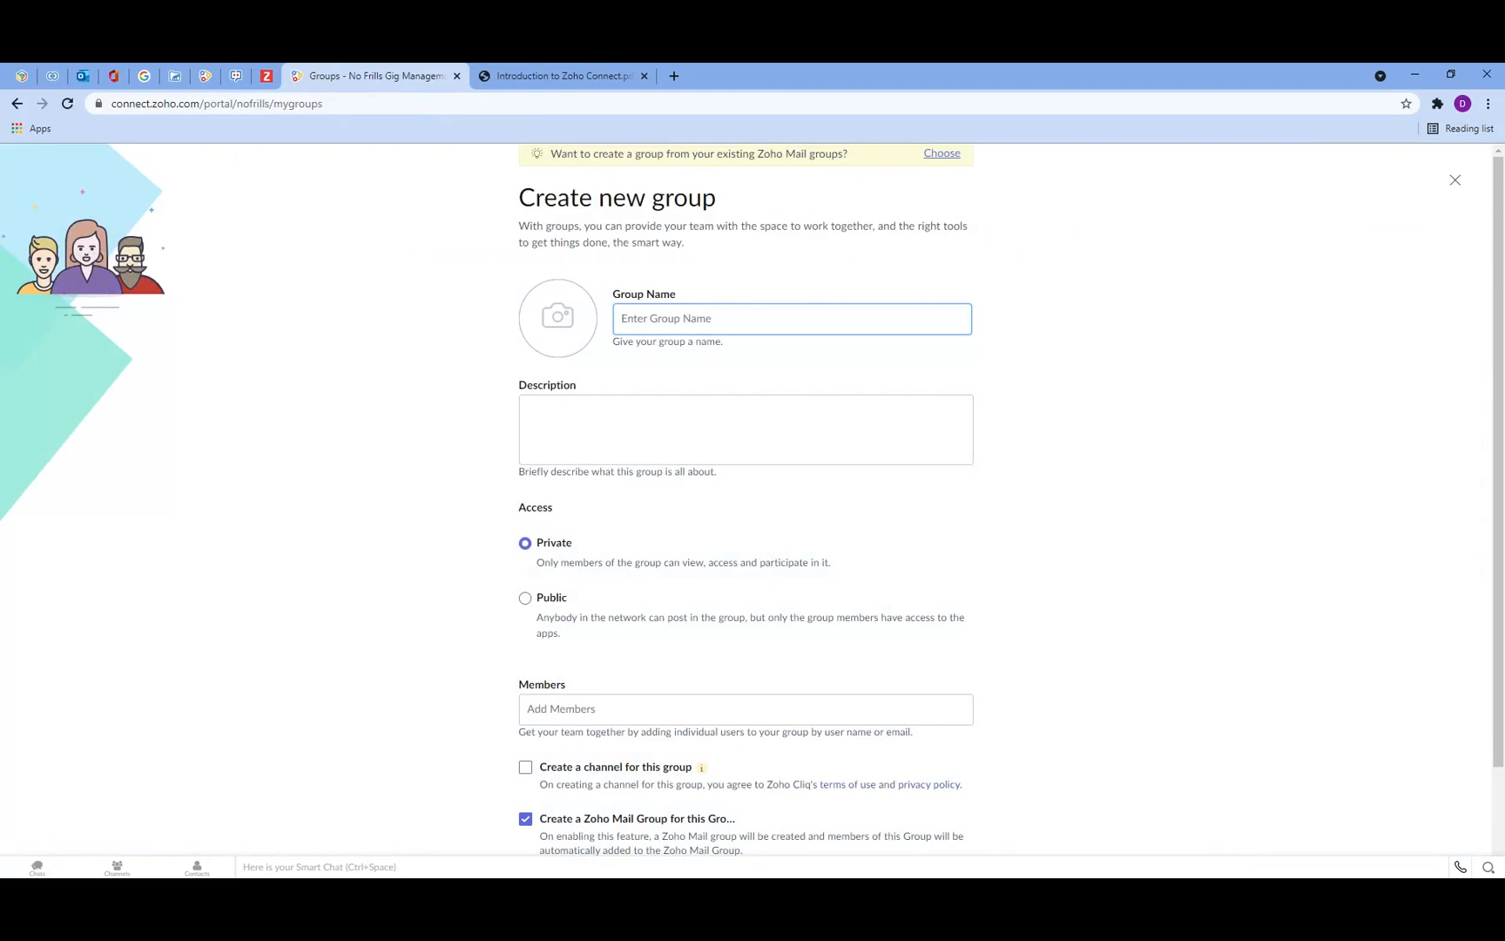
text(Gig Management Post COVID)
click(730, 350)
drag(730, 319, 766, 318)
text(CV19)
drag(762, 317, 605, 295)
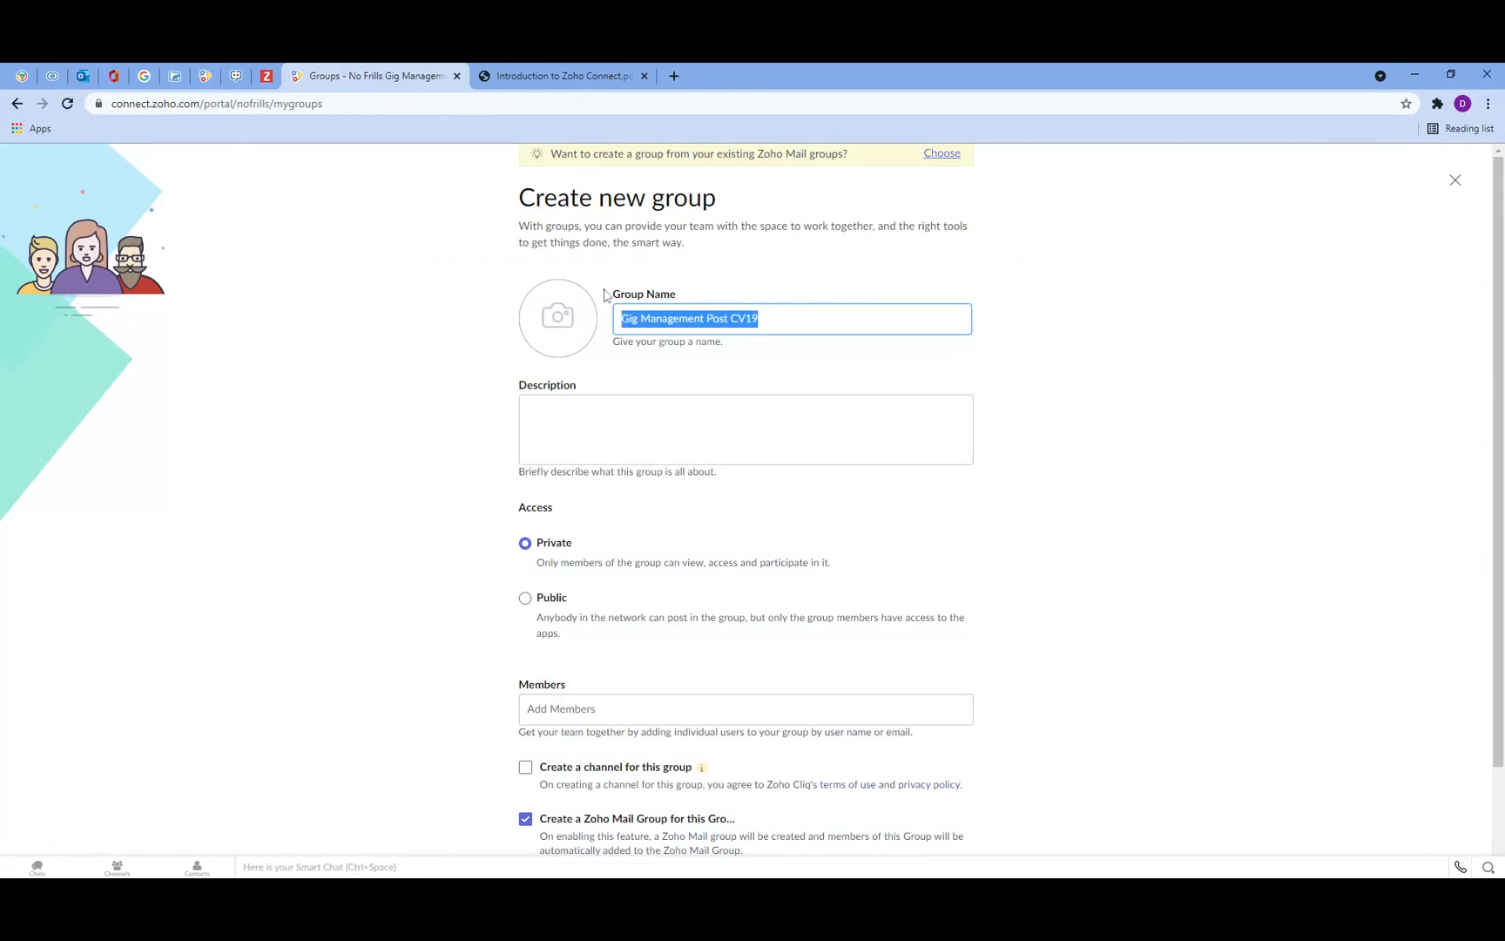
key(ctrl+c)
key(Right)
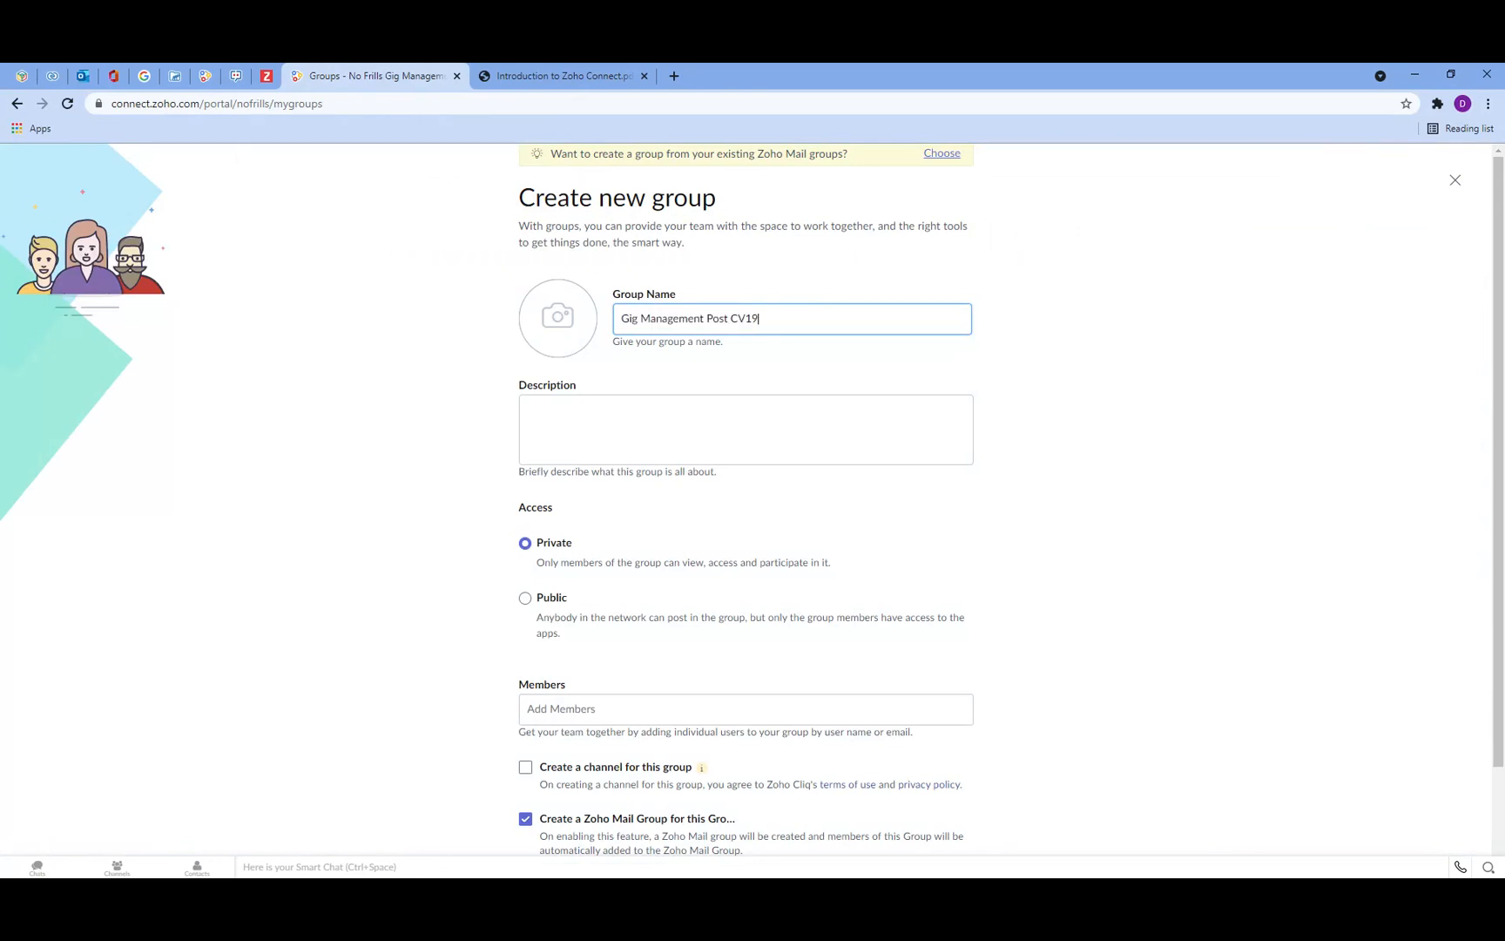
key(Tab)
key(ctrl+v)
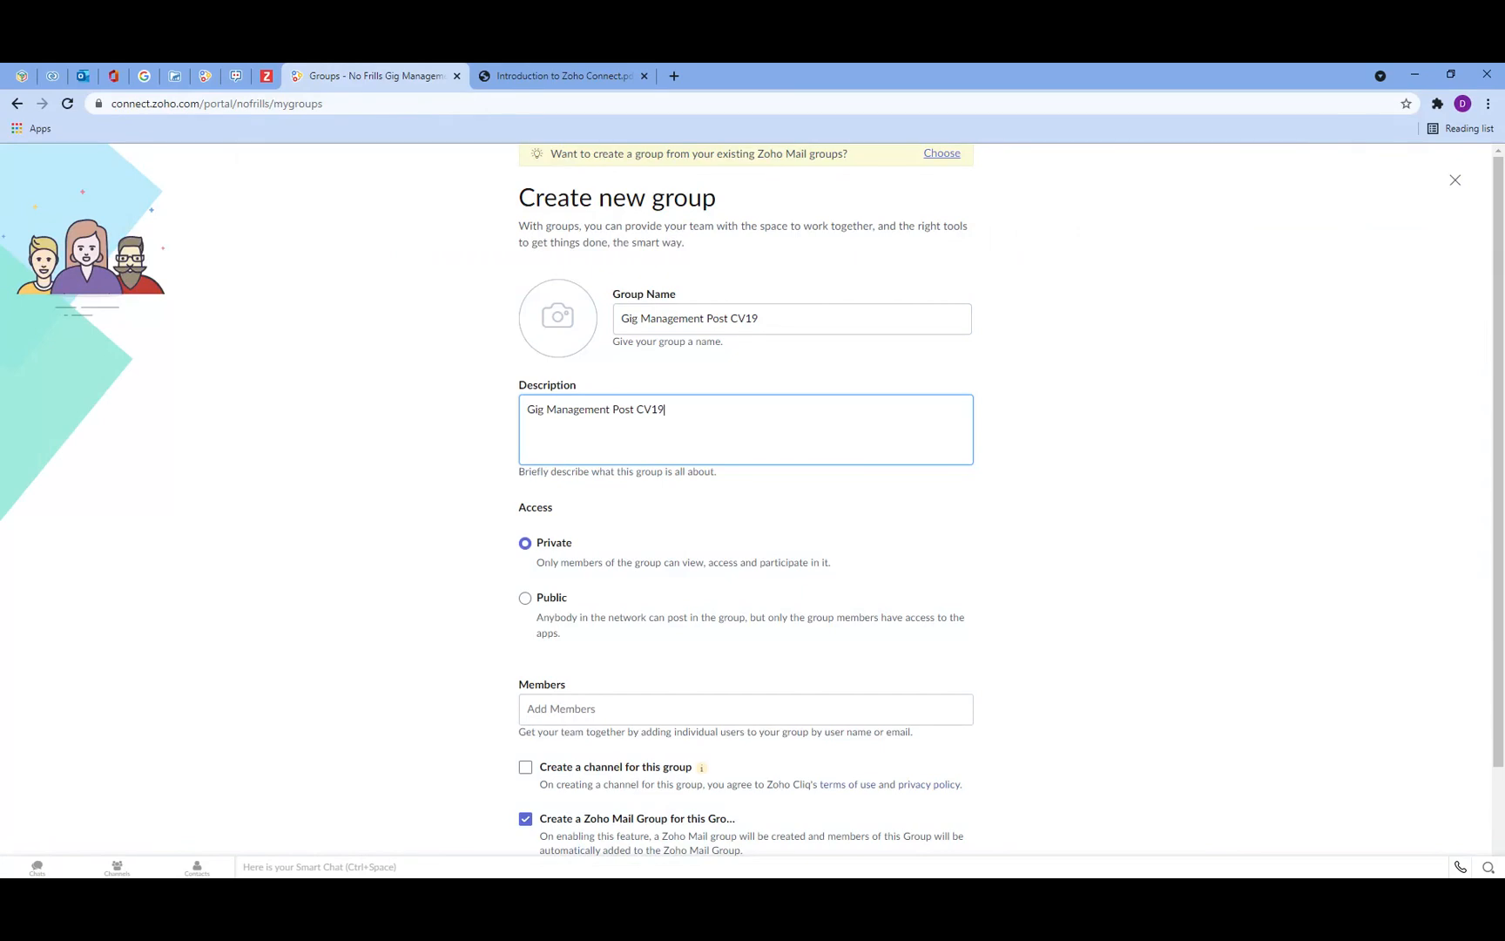
Step: Add a network member, enable creating a channel for the group, and create the group
scroll(716, 299, down, 1)
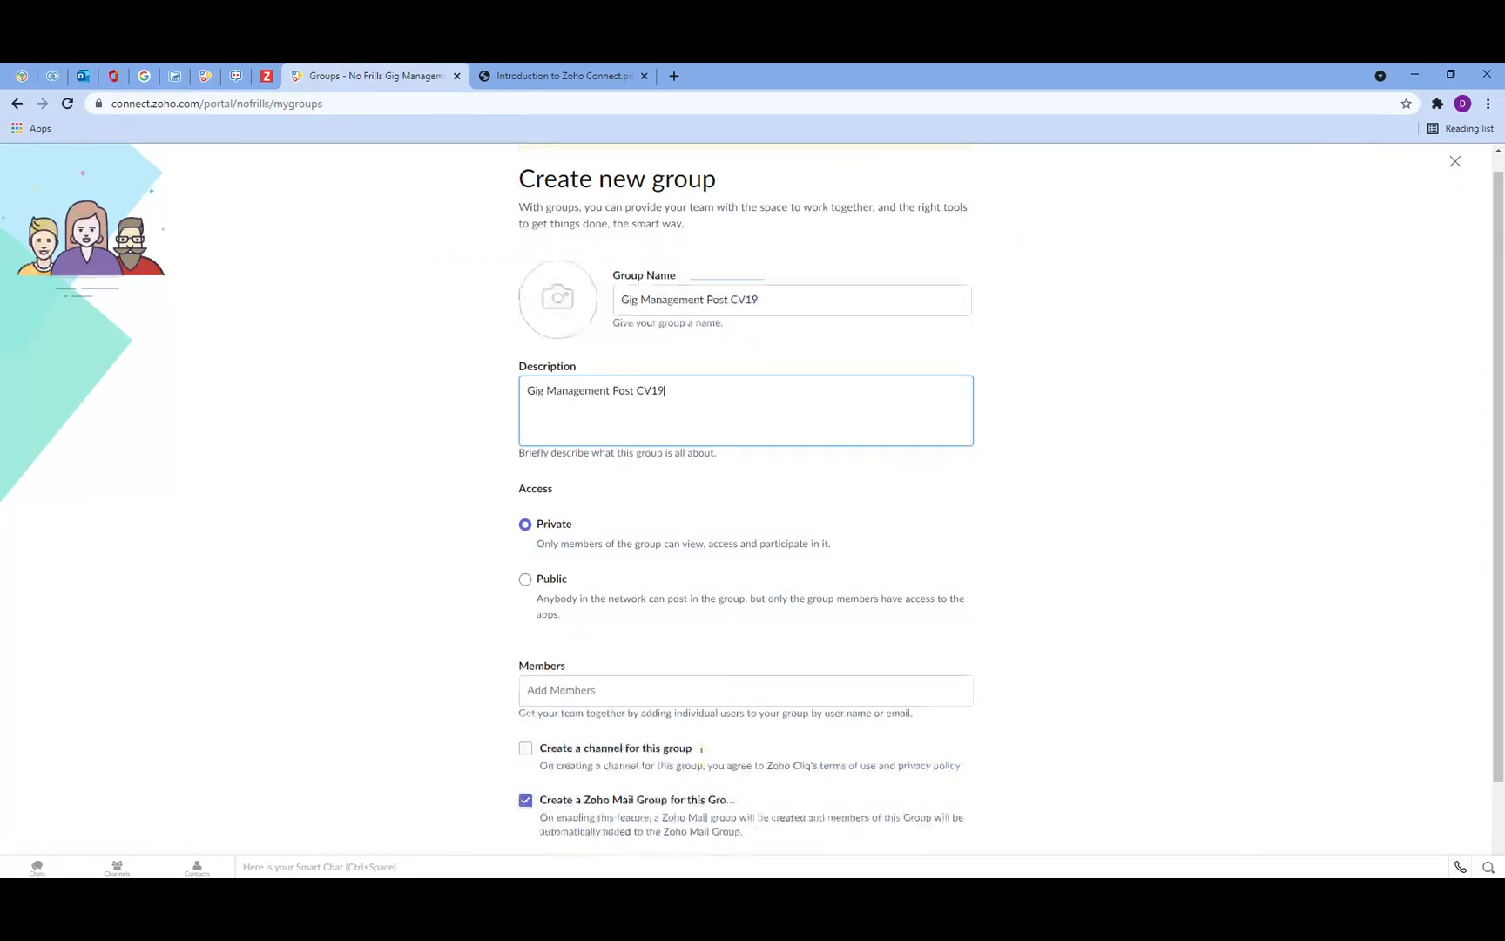
scroll(745, 496, down, 1)
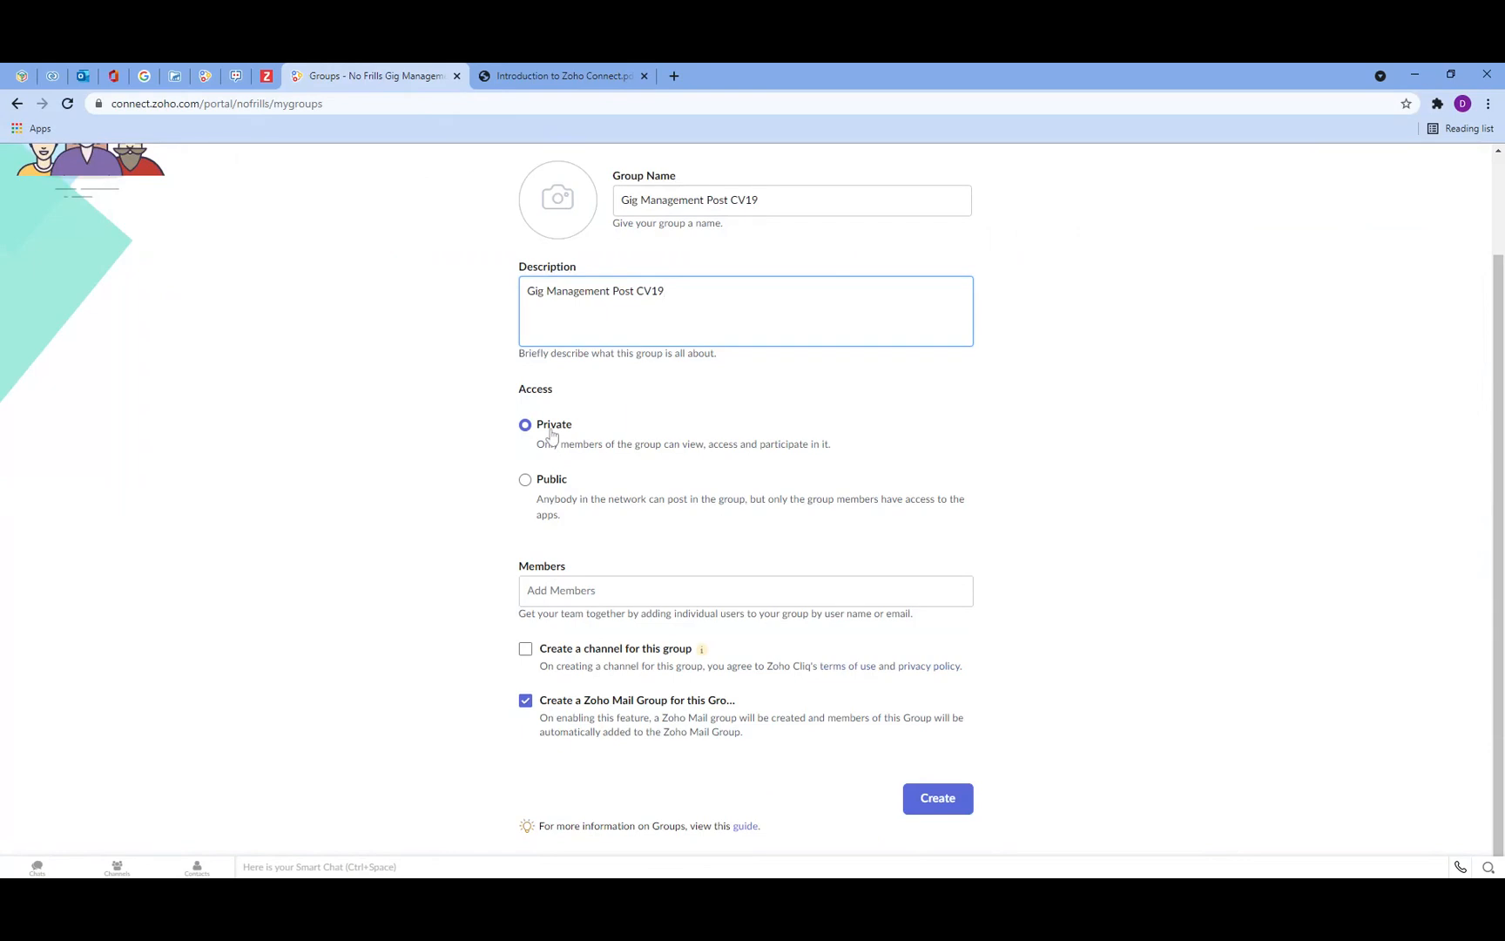
click(578, 593)
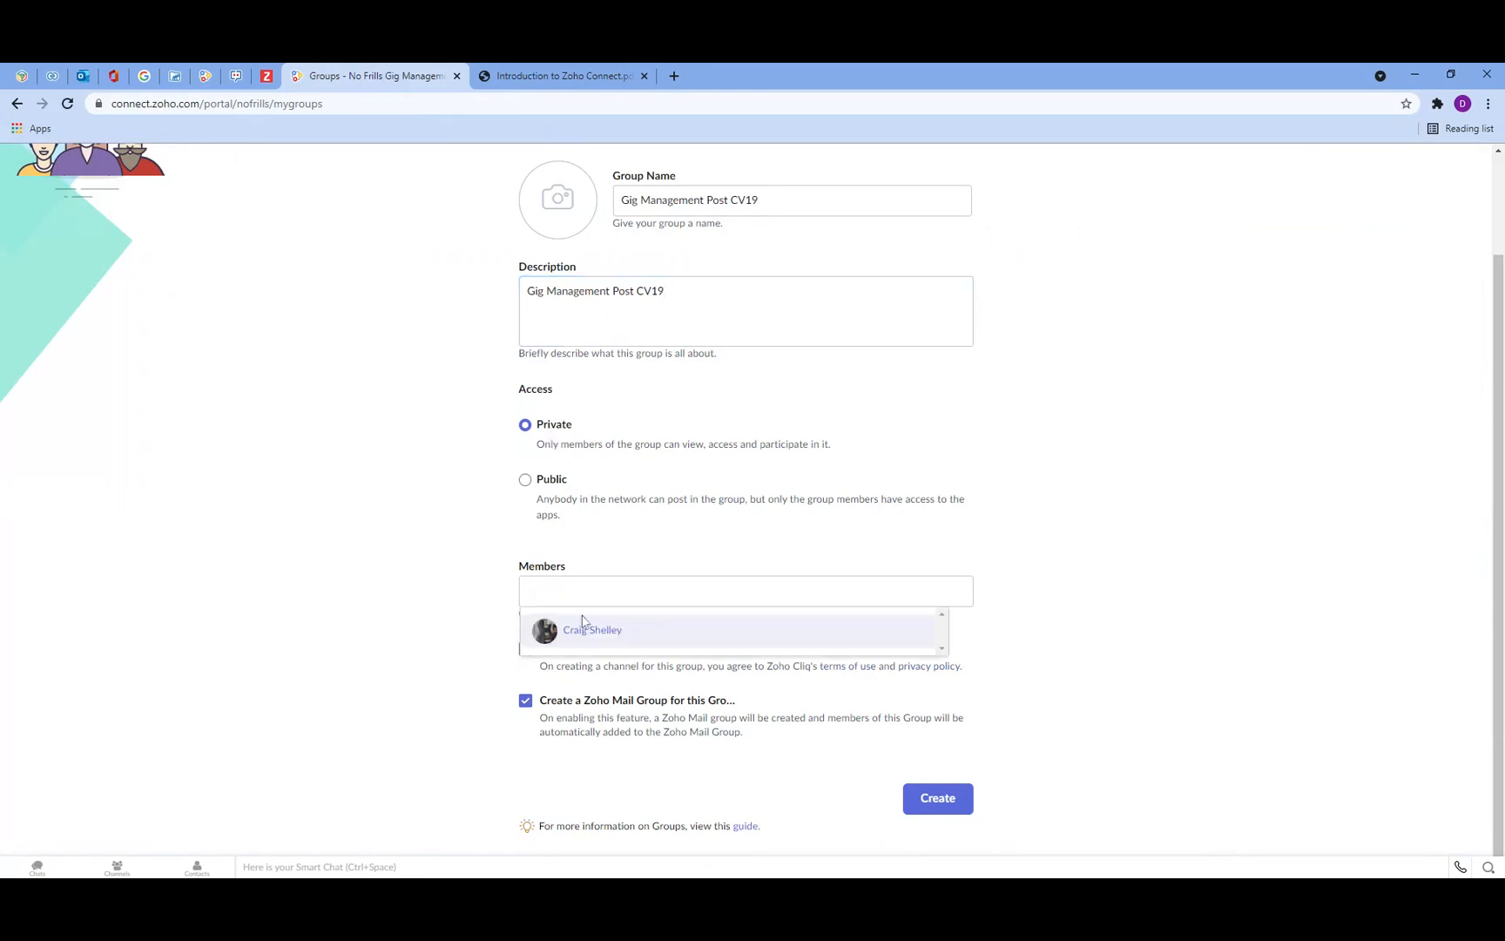
click(667, 634)
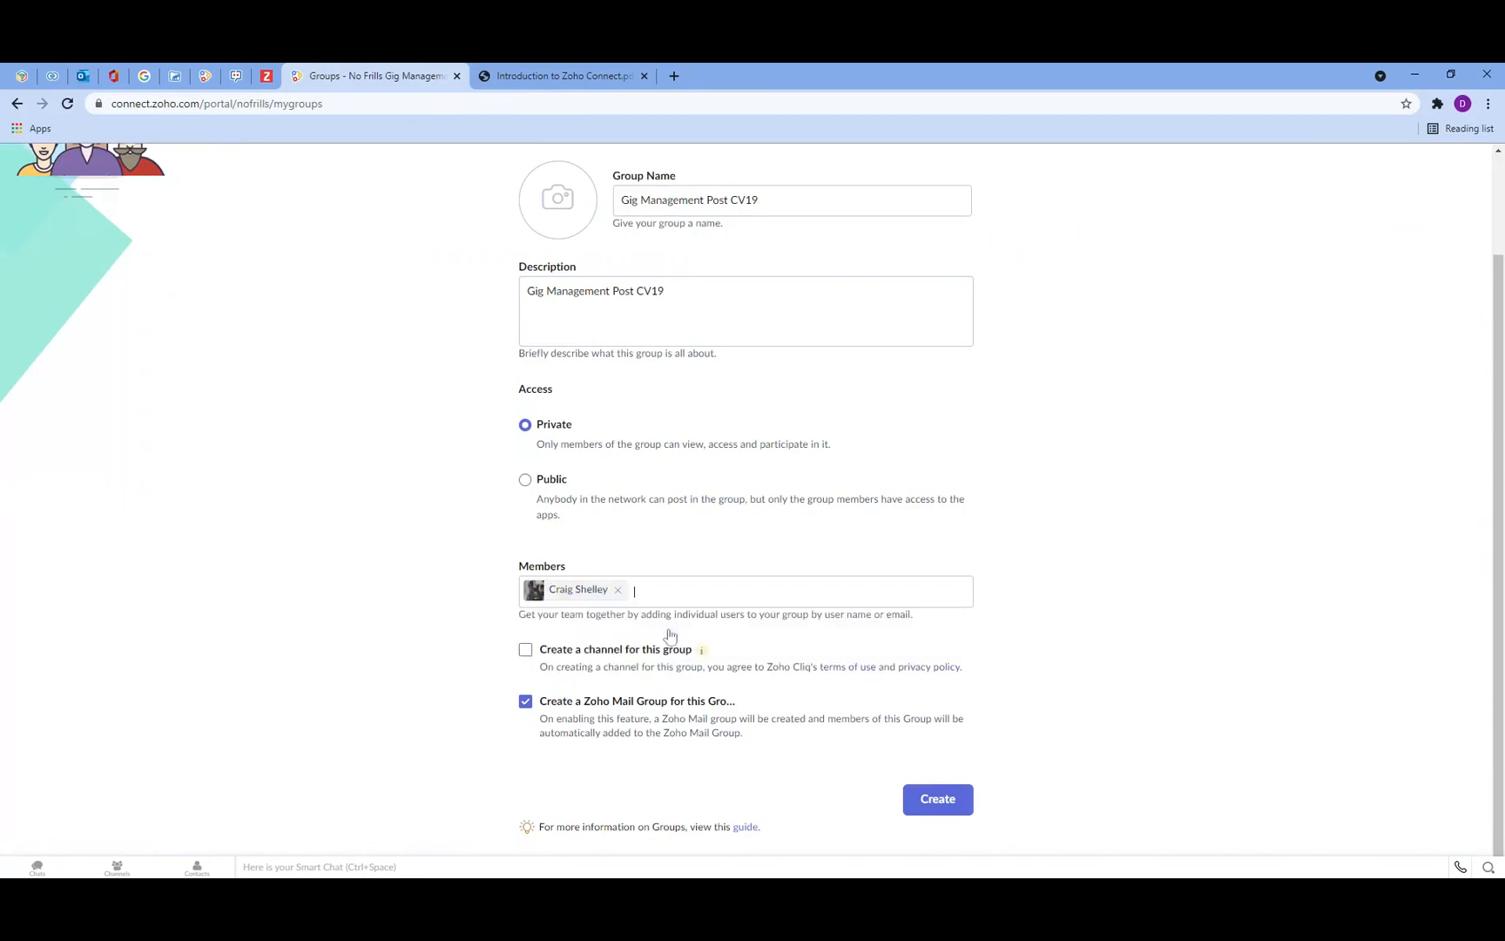
click(524, 653)
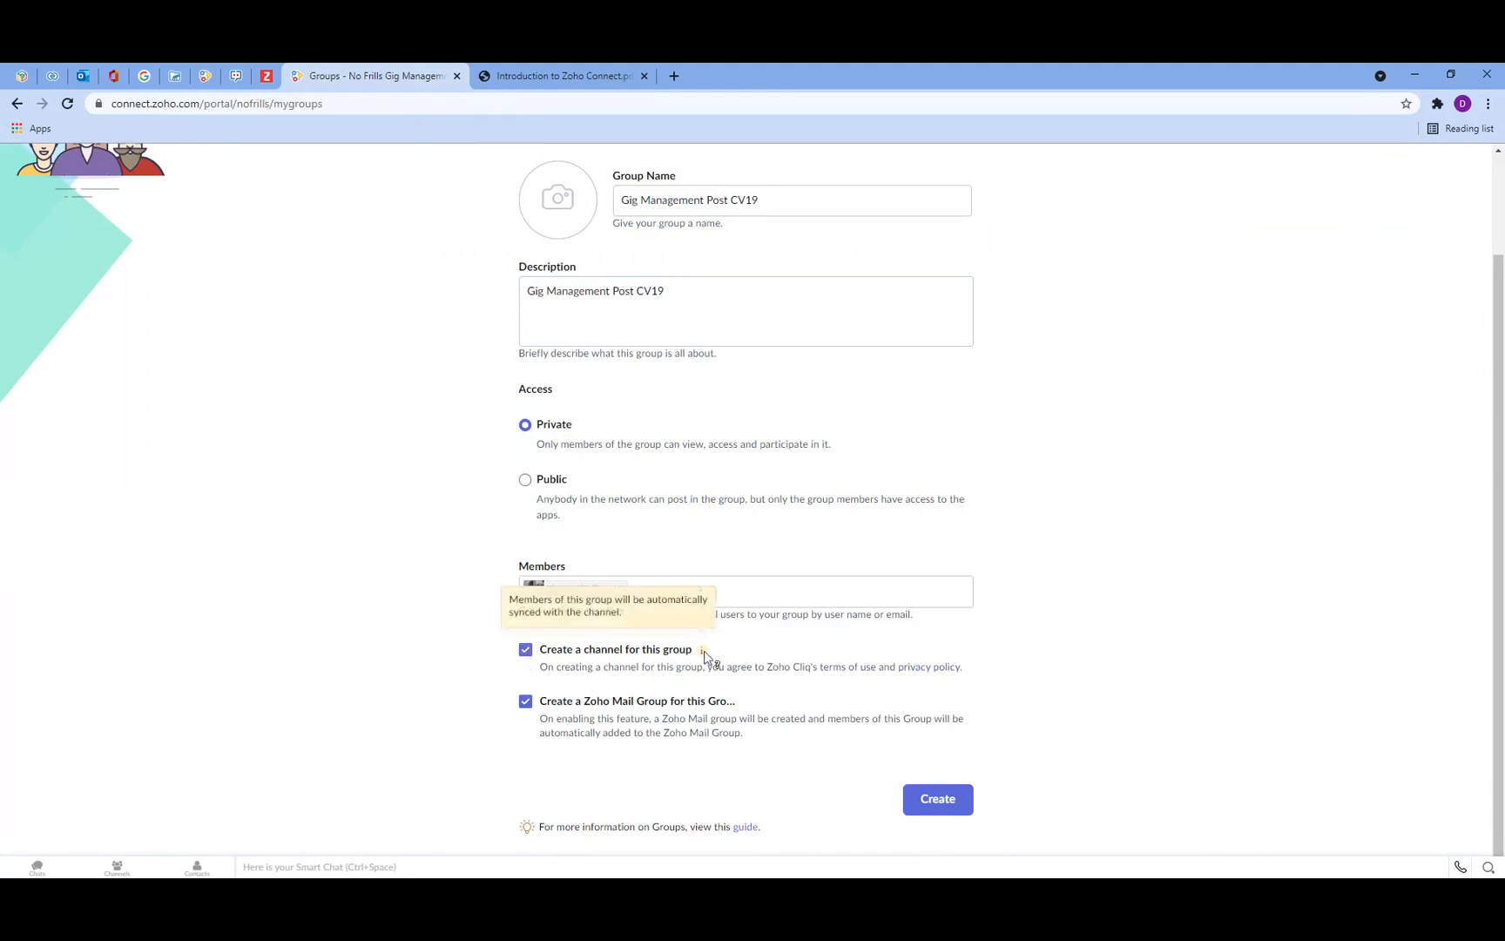
drag(811, 668, 766, 667)
click(766, 667)
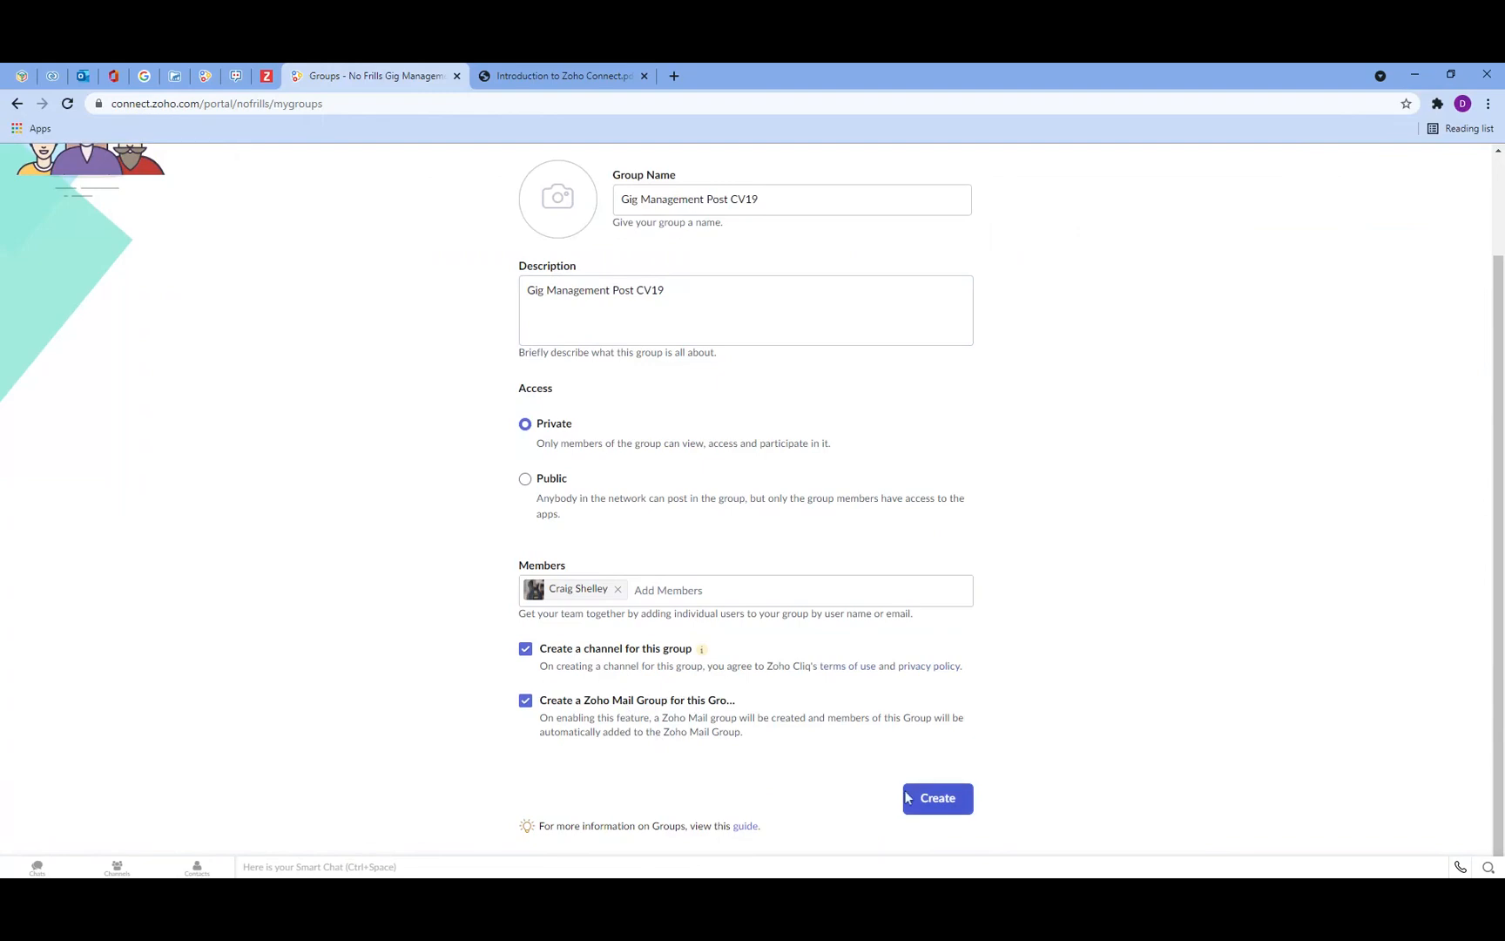
click(936, 808)
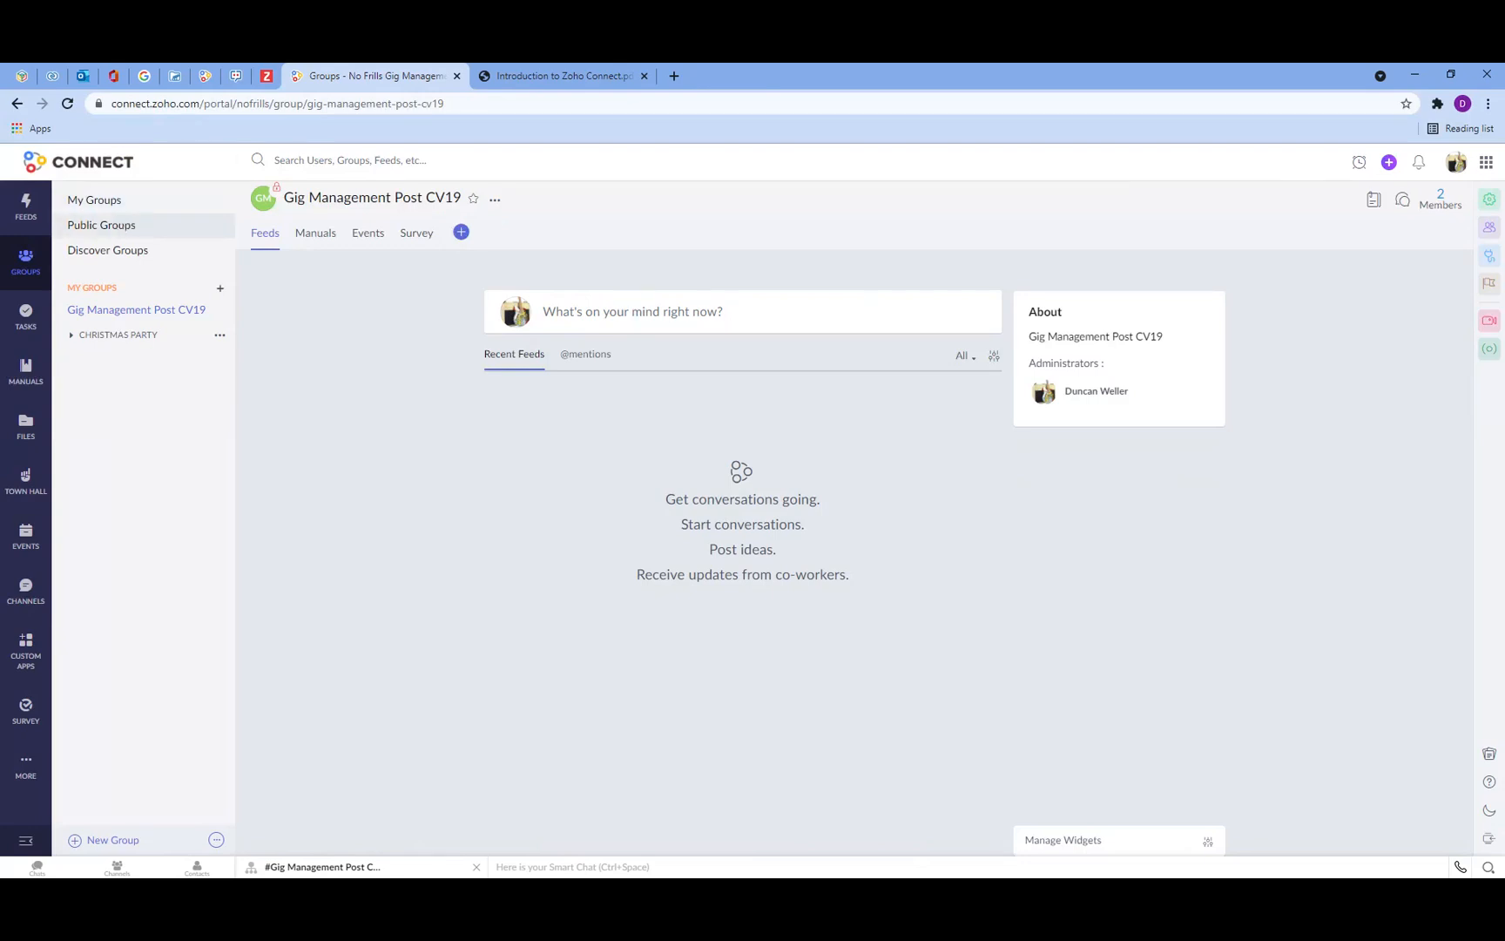
Step: Switch to Cliq and open the new Gig Management Post CV19 channel, closing the extra conversation pane
click(237, 76)
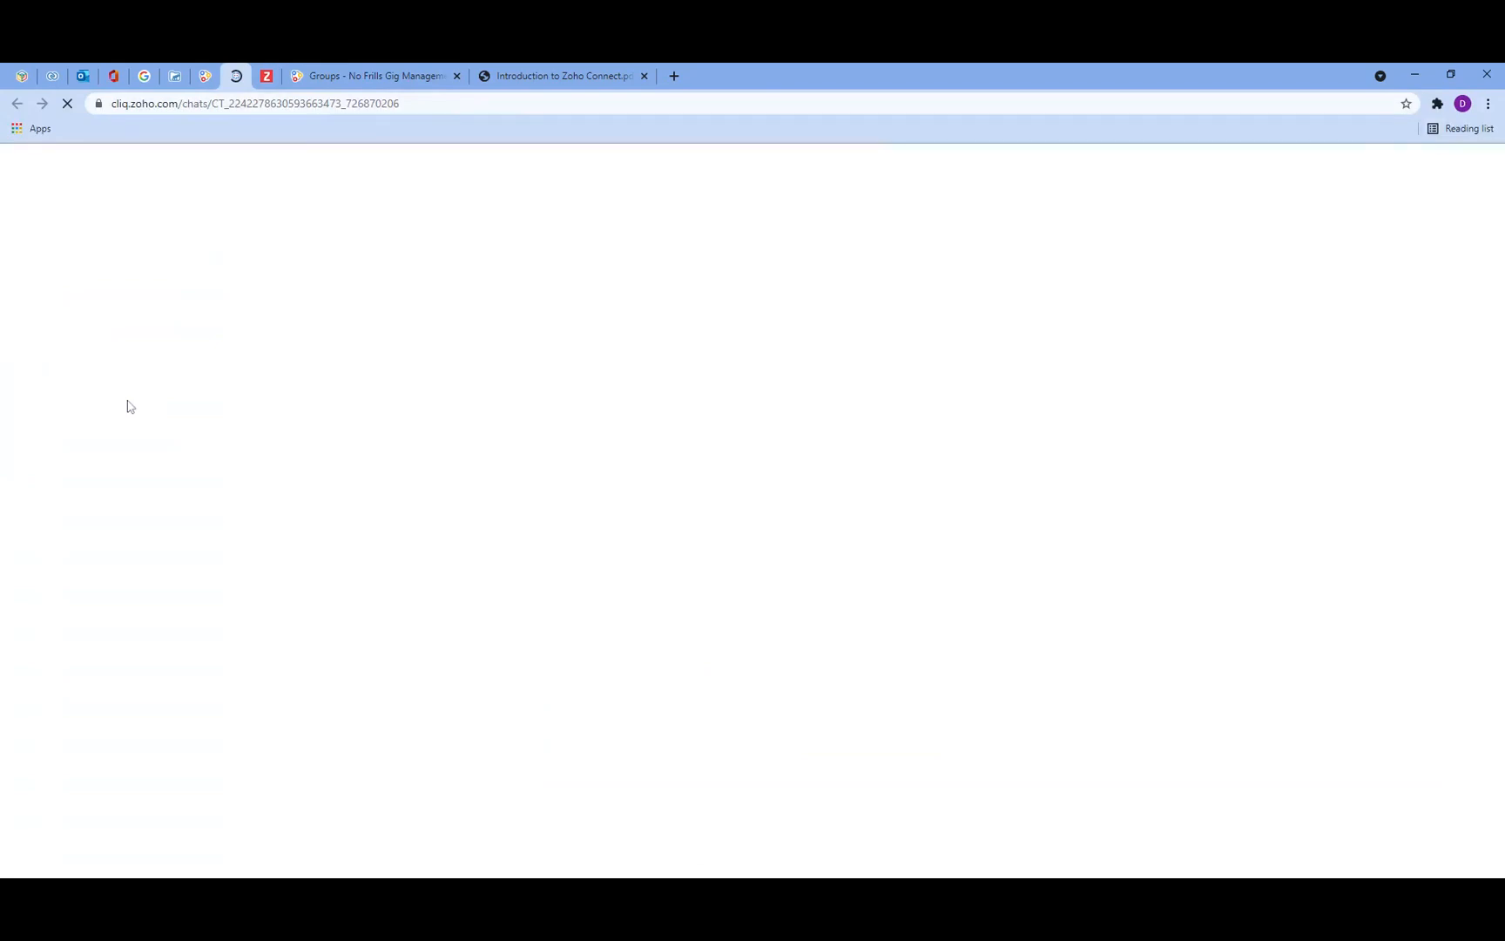
click(129, 380)
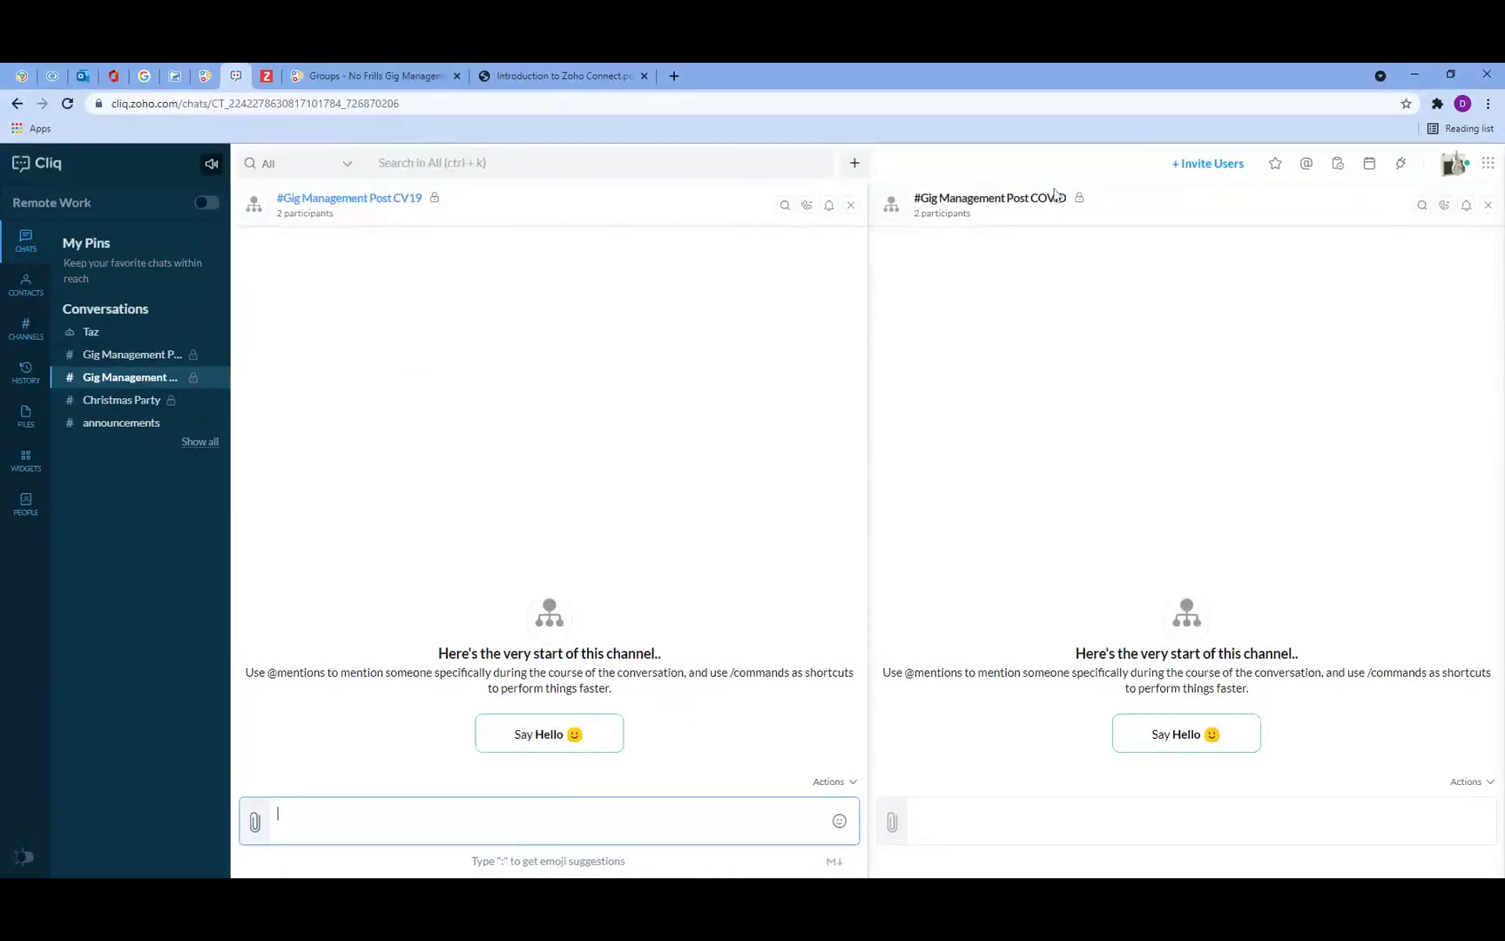
click(1487, 205)
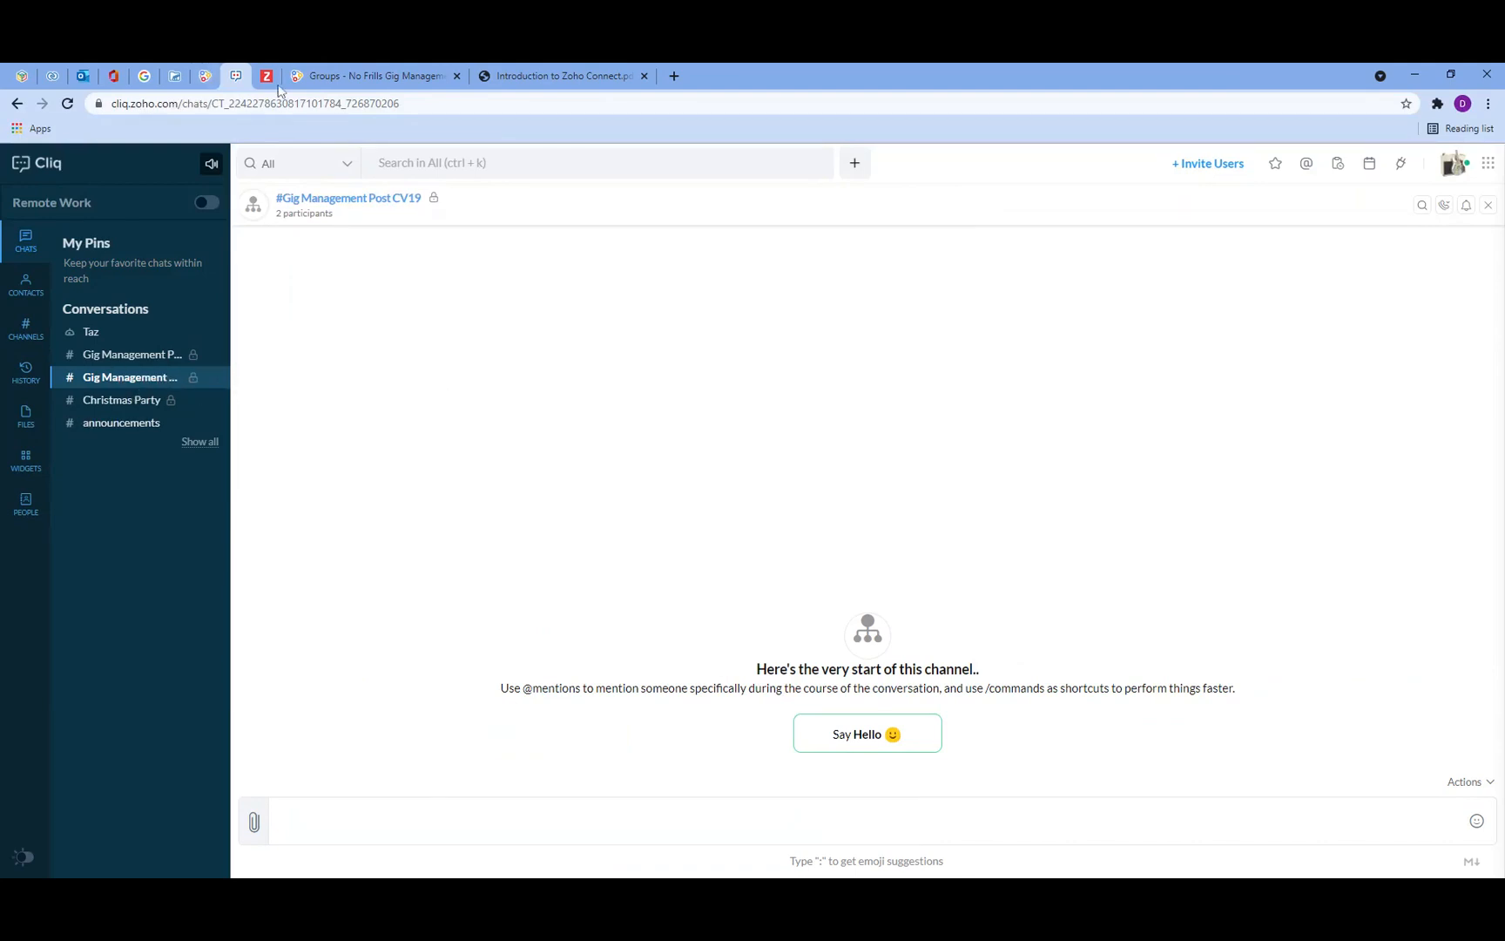
Step: Return to Connect and open the Gig Management Post CV19 group
click(207, 75)
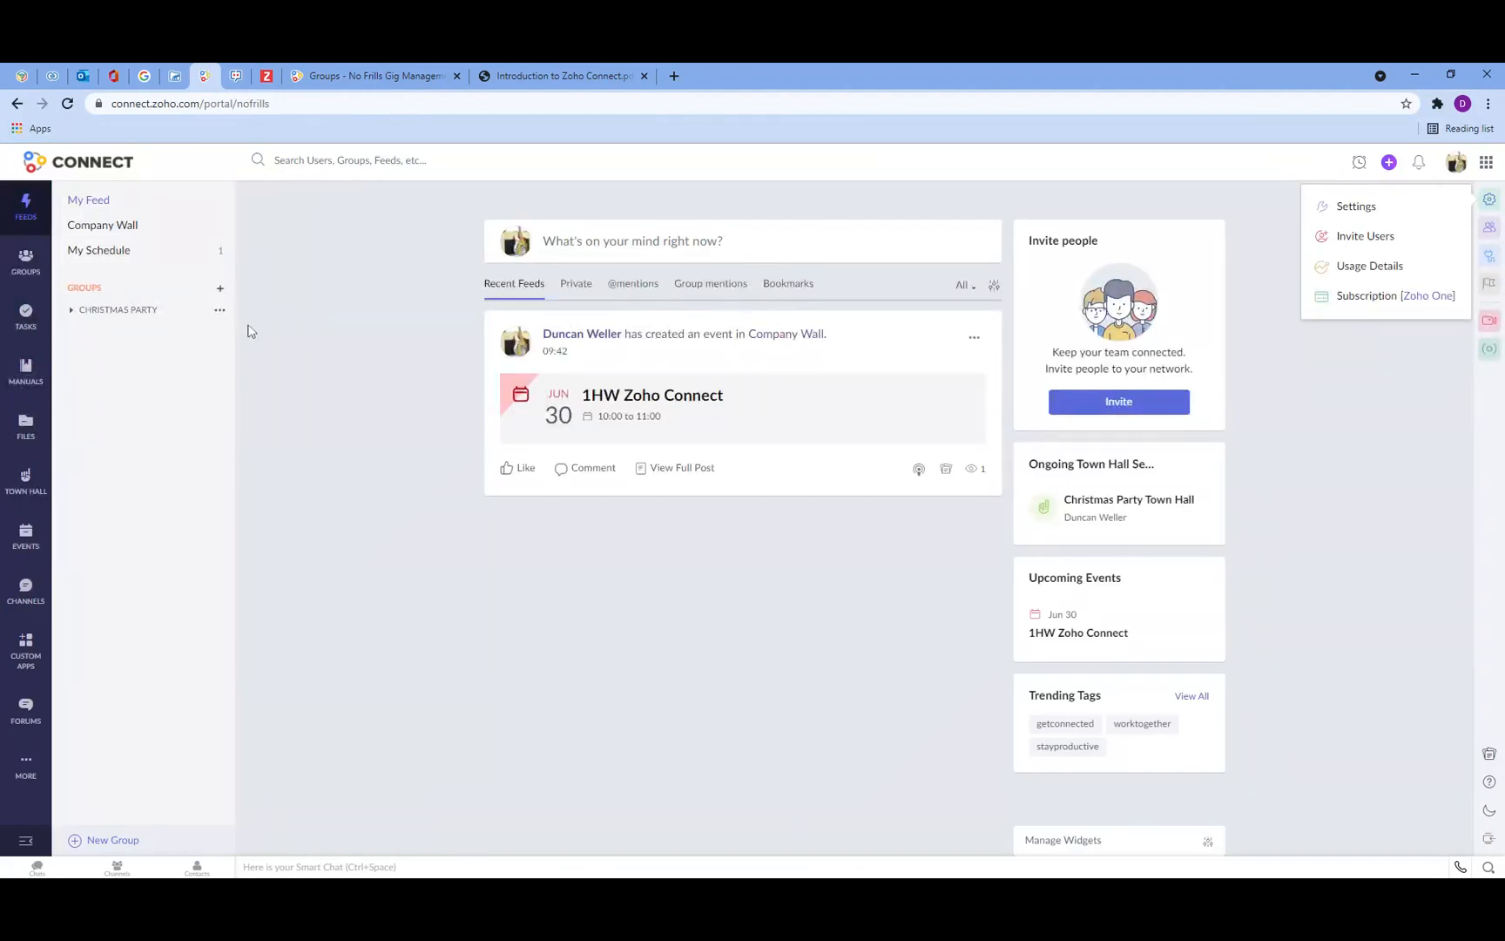
click(29, 410)
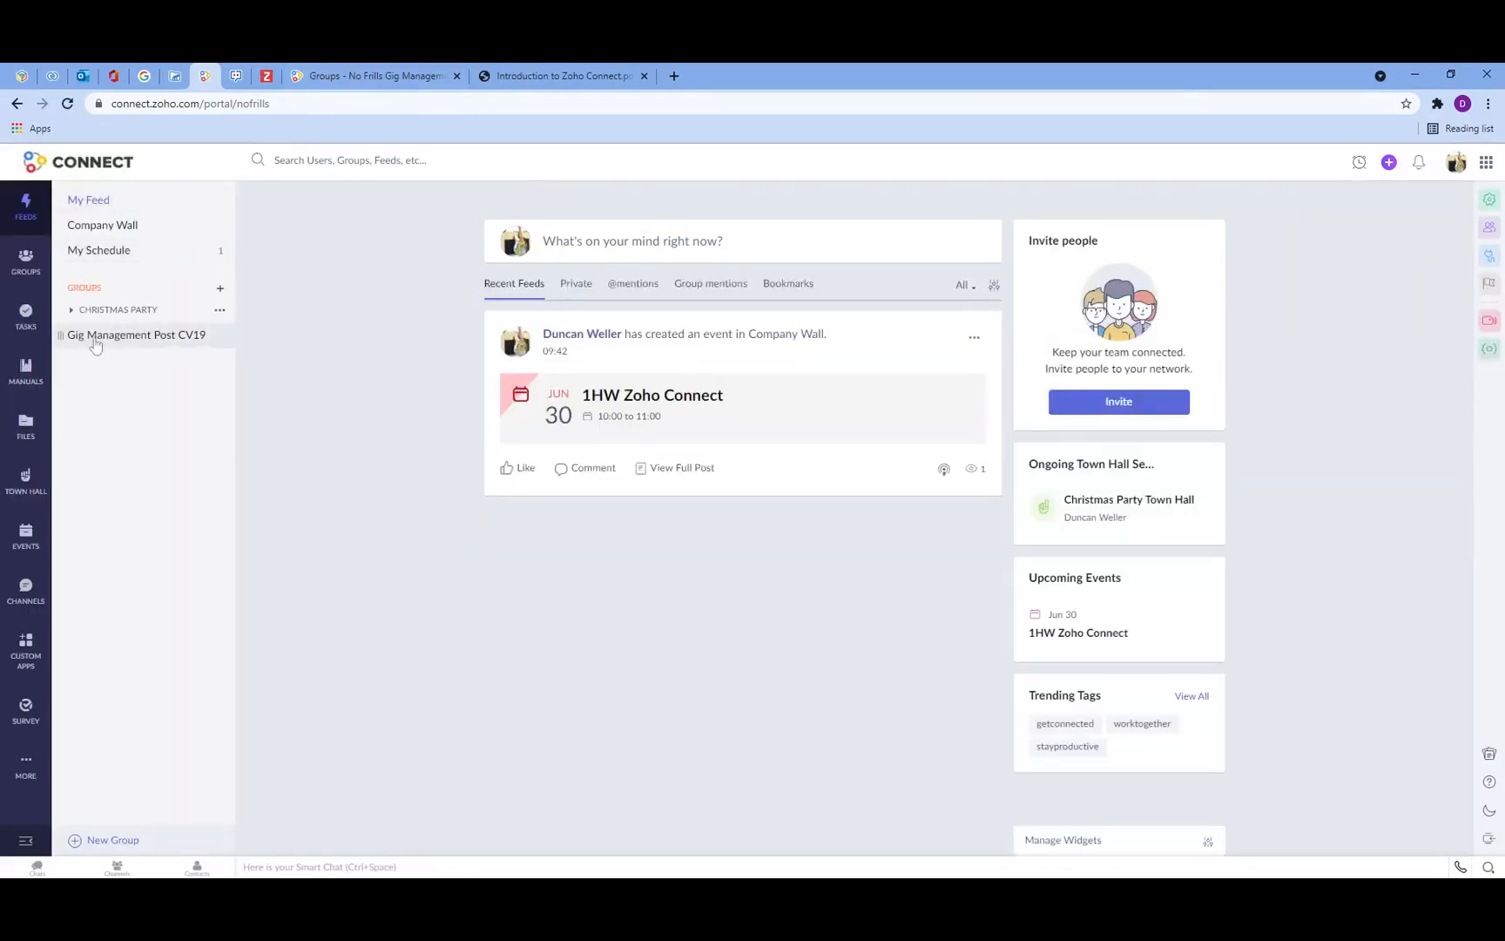
click(186, 345)
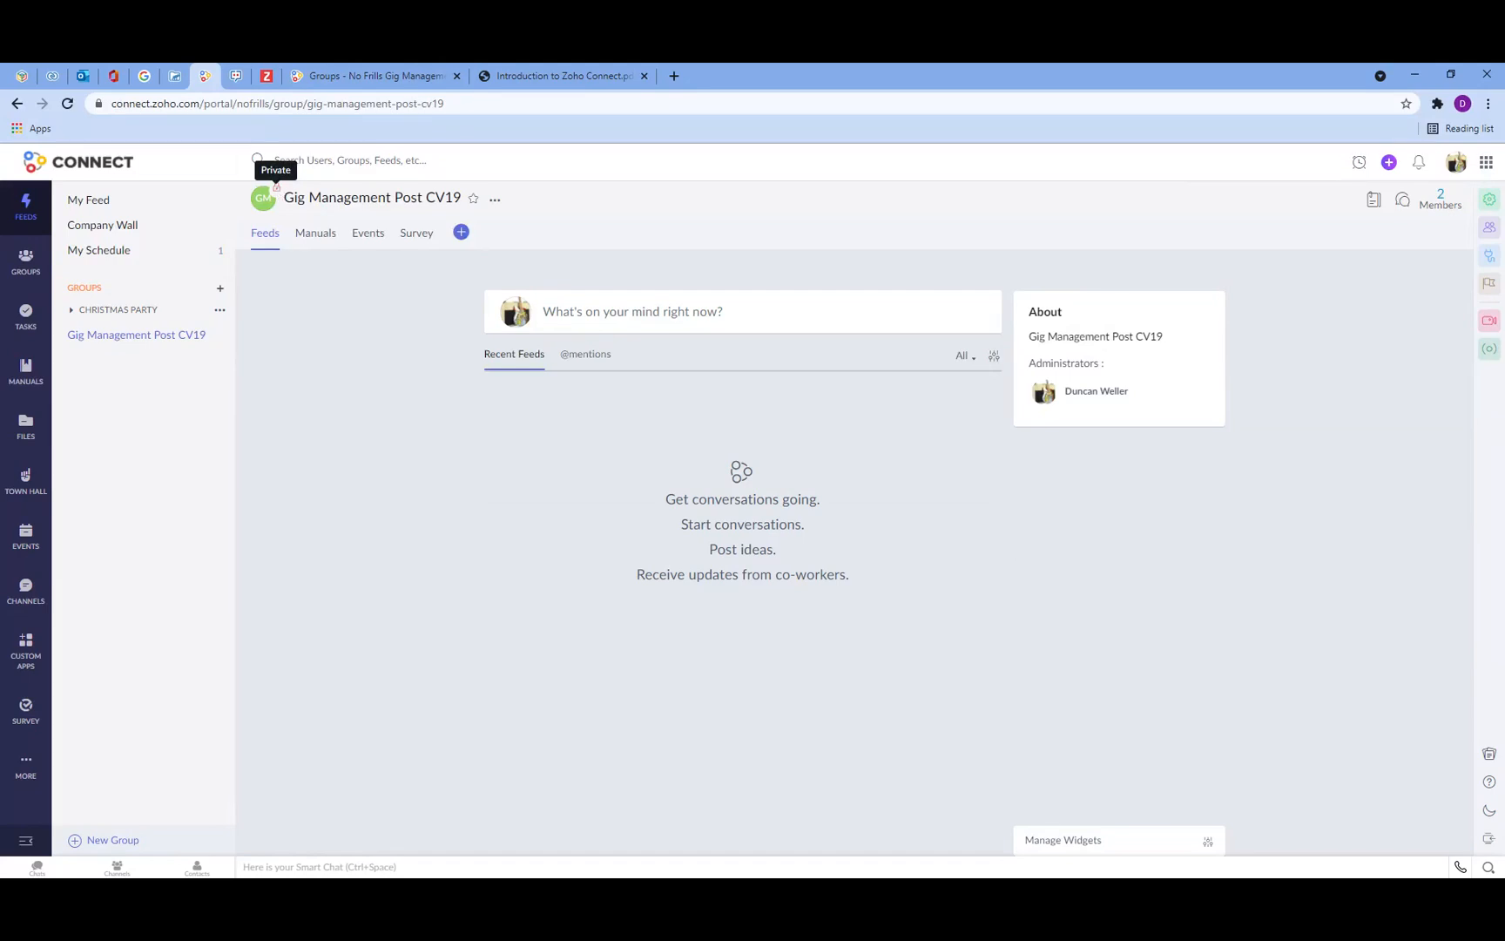
Step: Go to Tasks and start a new board named Gig Management Post CV19 Board
click(27, 320)
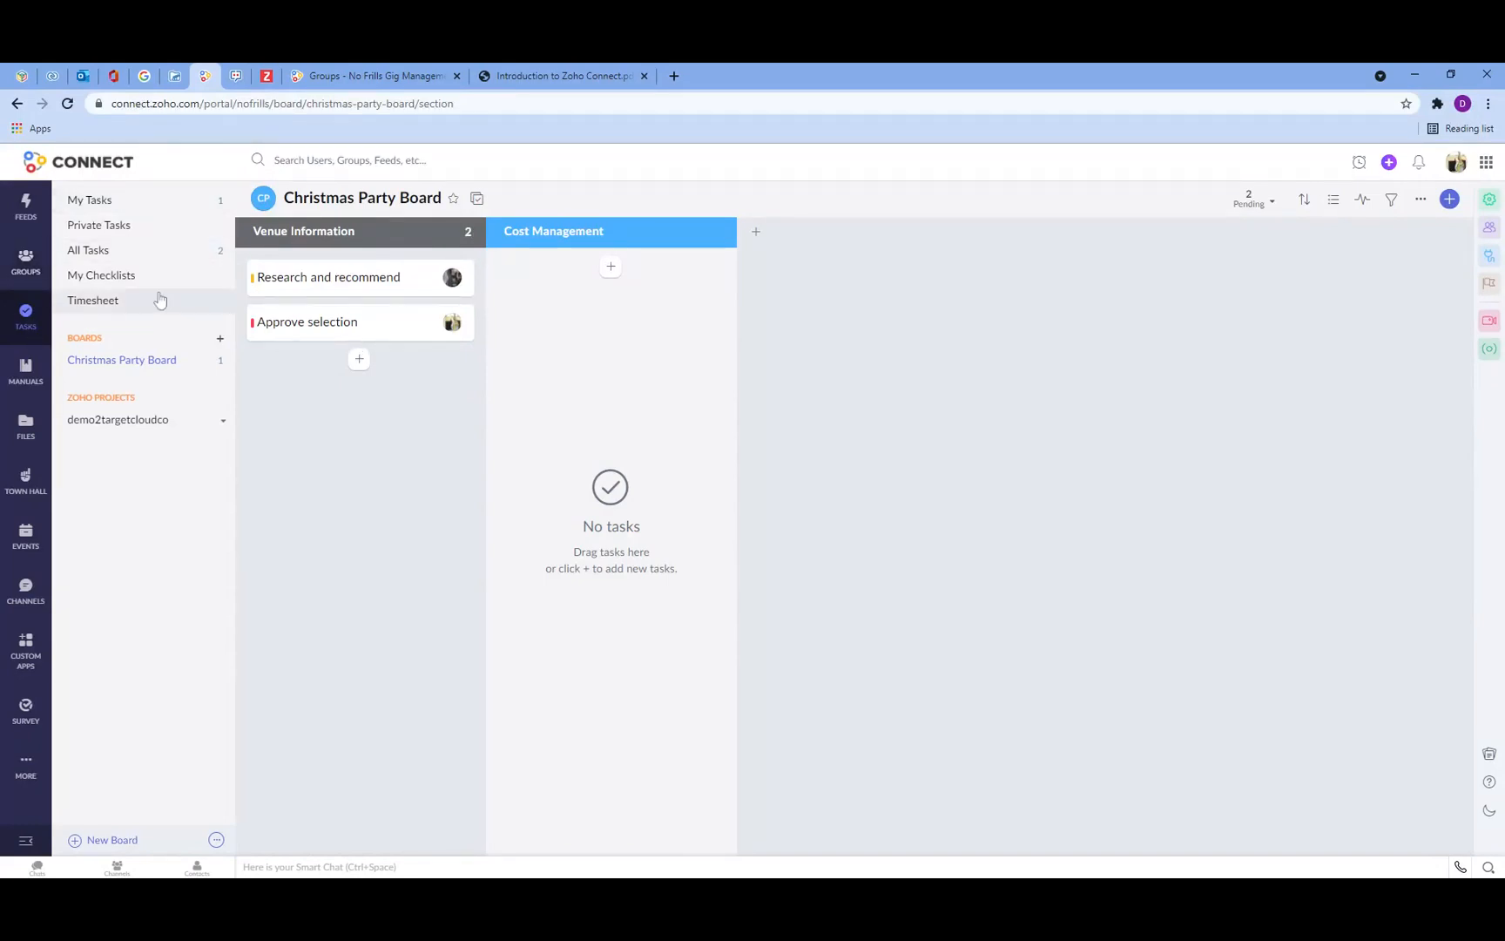
click(25, 259)
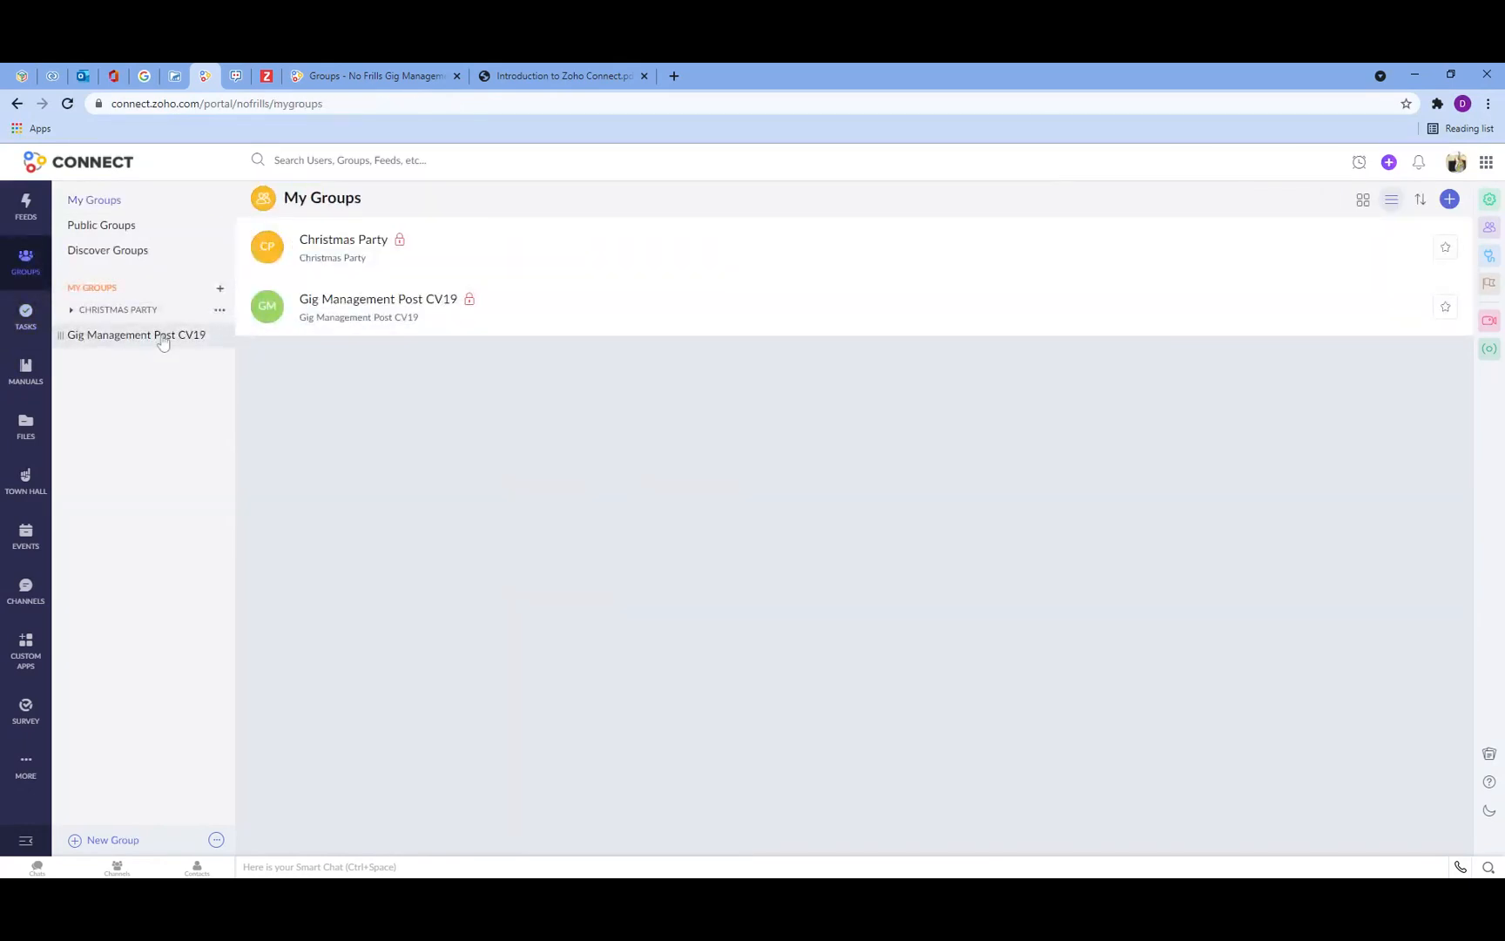
click(28, 319)
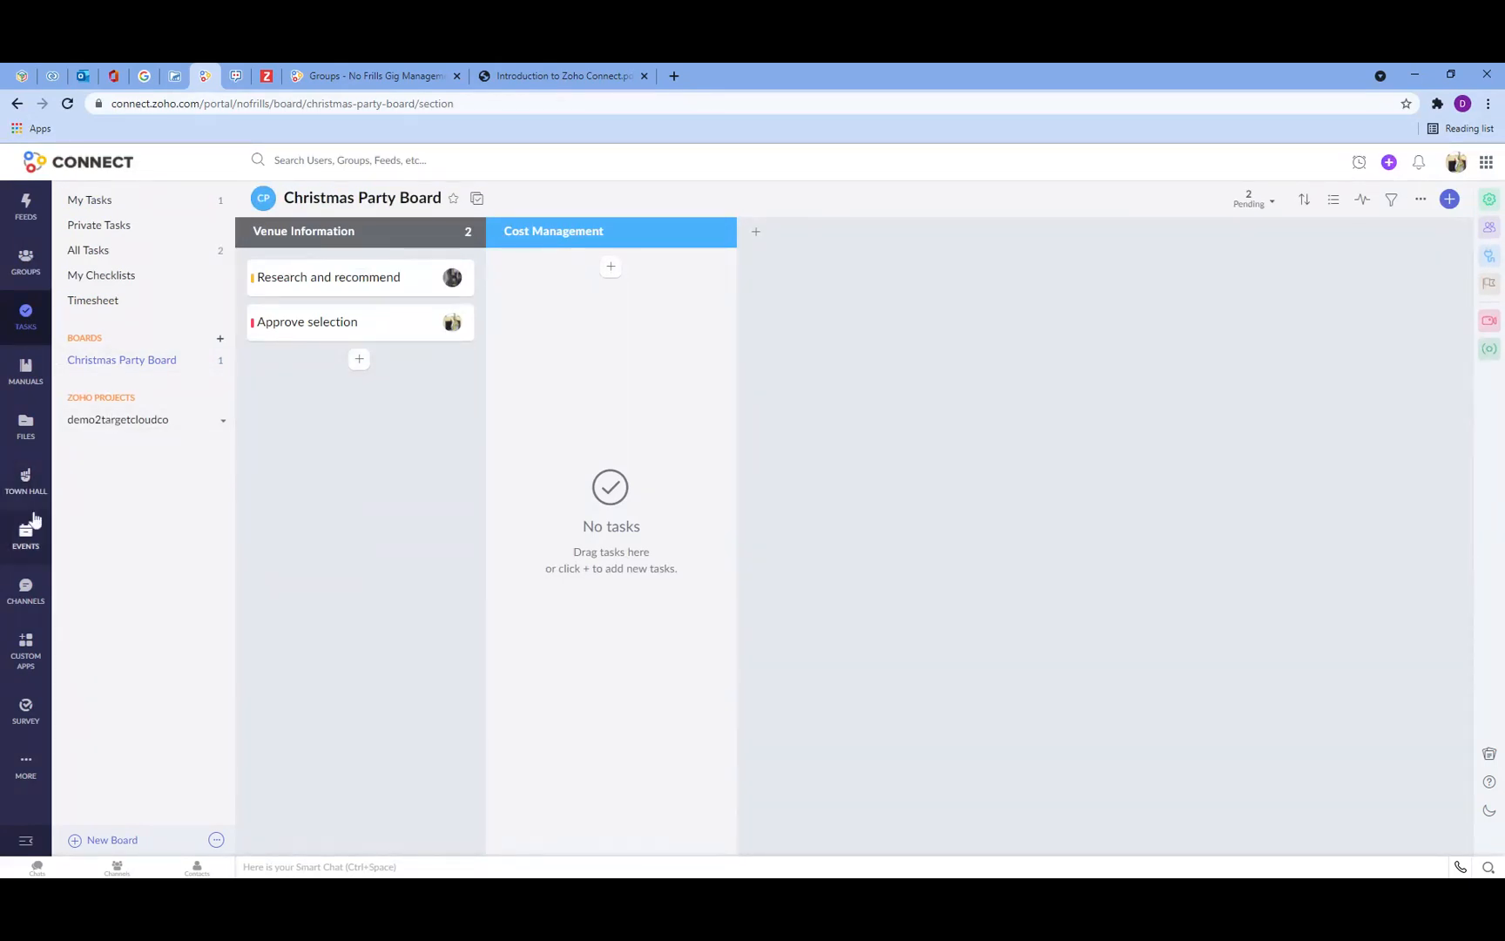
click(103, 840)
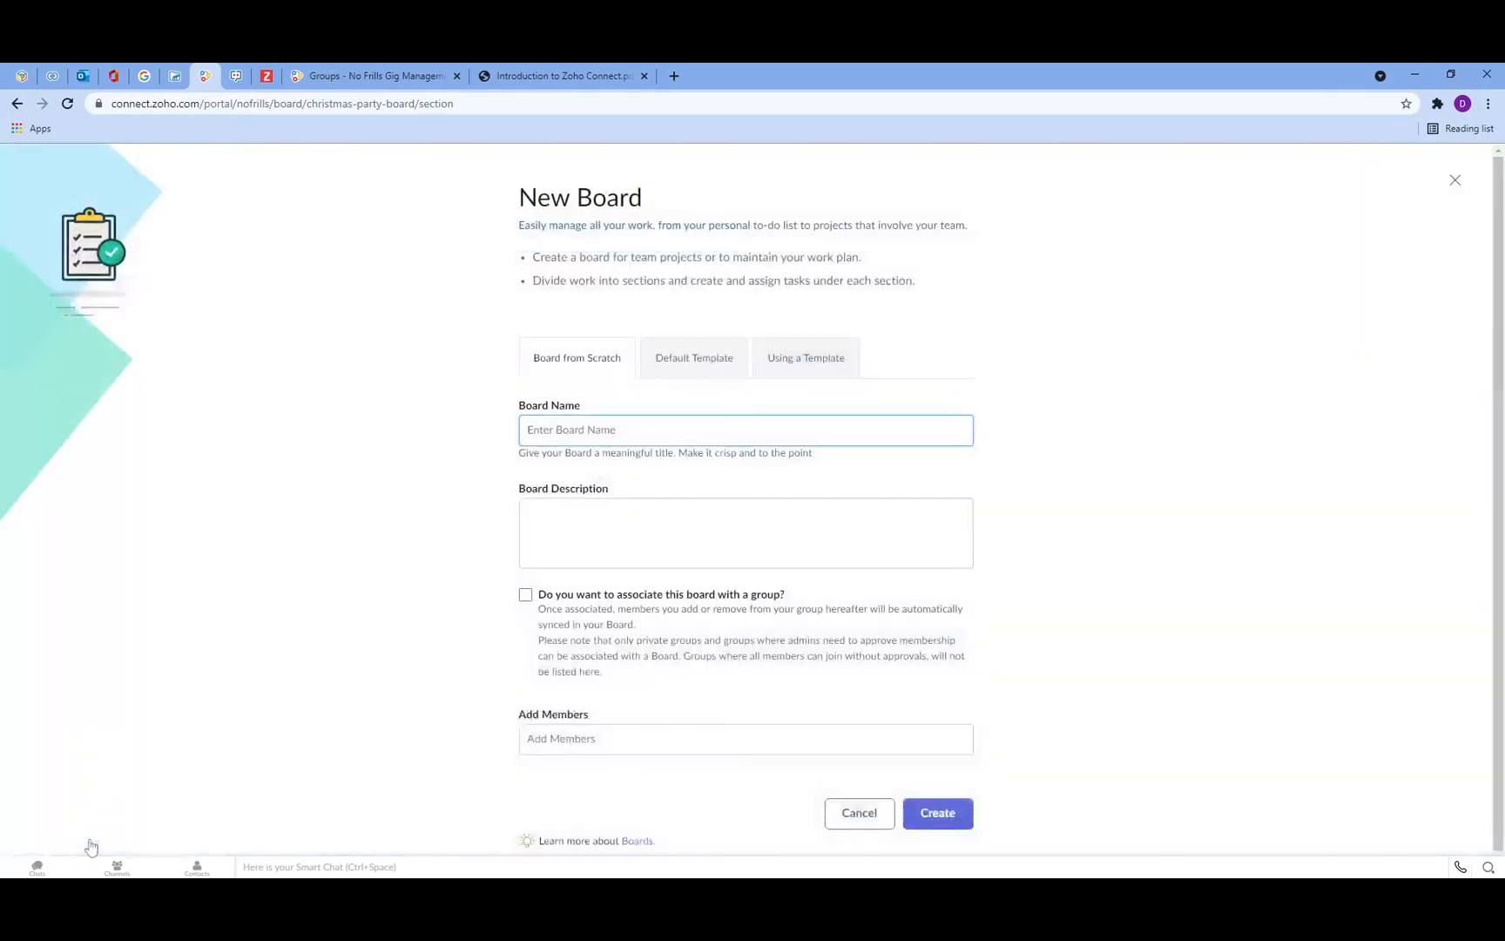
text(Gig Management Post CV19)
text(Board)
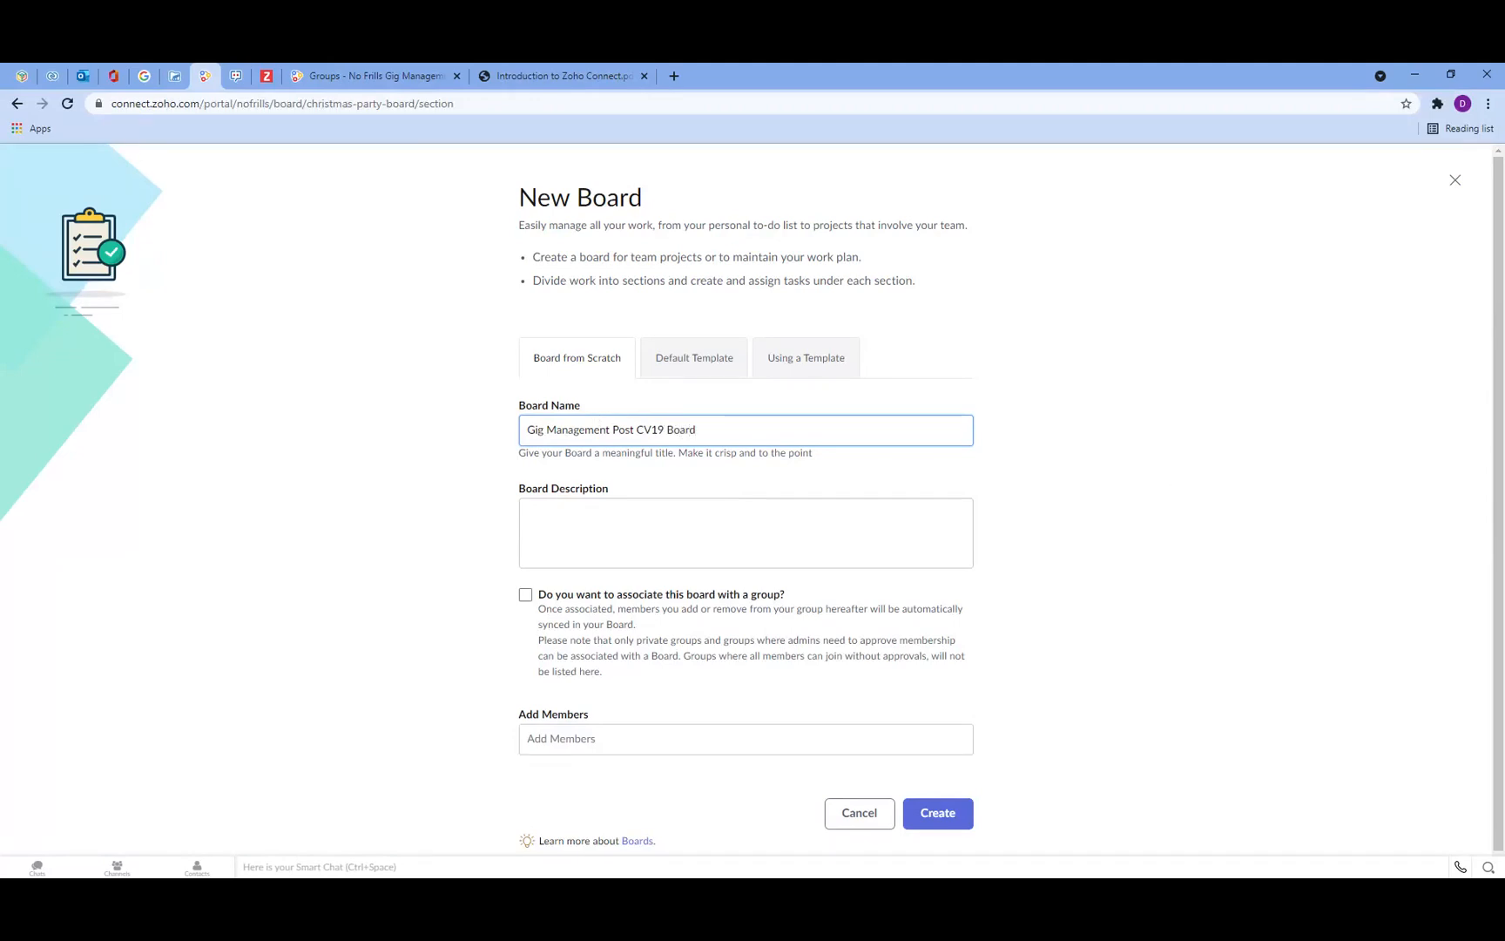
Step: Copy the board name into the board description
key(shift+Left)
key(shift+Left)
key(shift+Left)
key(shift+Left)
key(shift+Left)
key(shift+Home)
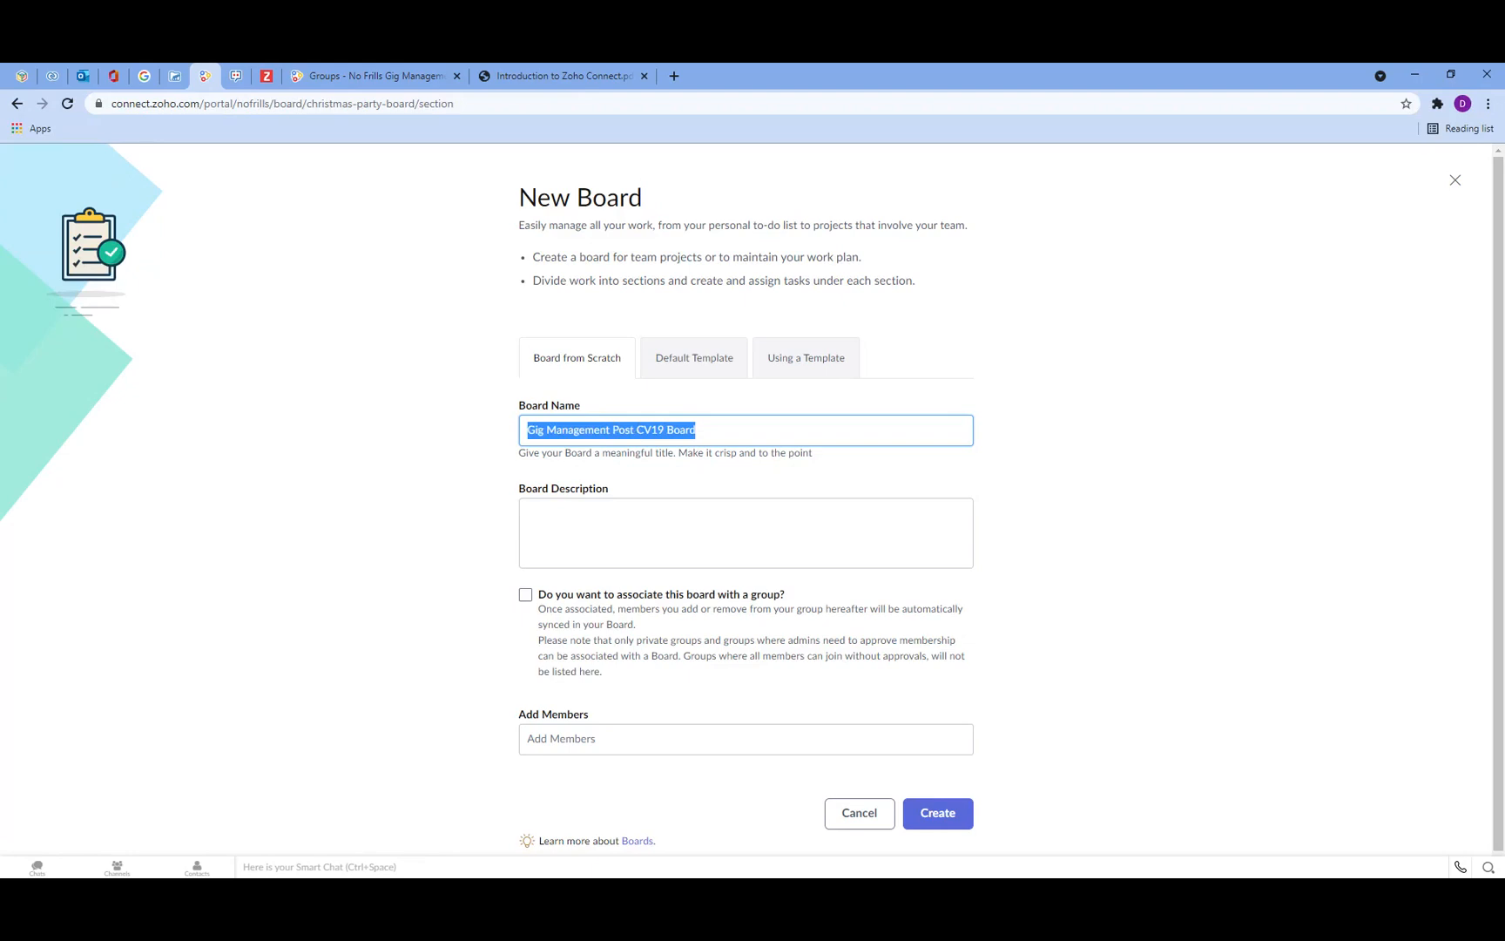
key(ctrl+c)
key(Tab)
key(ctrl+v)
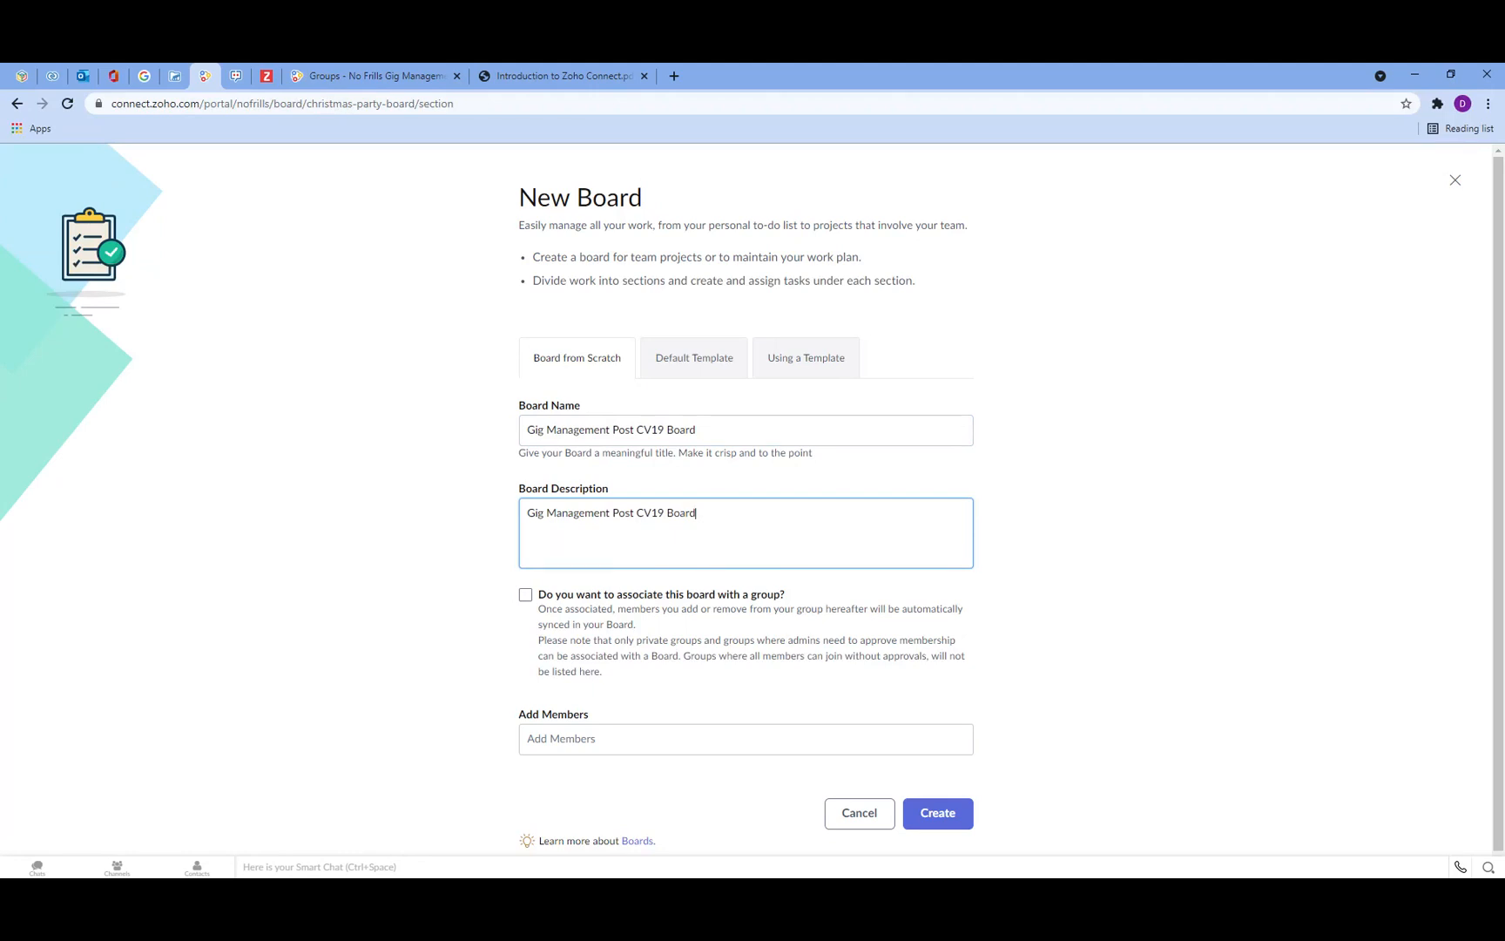
Step: Associate the board with the Gig Management Post CV19 group and create it
scroll(522, 592, down, 1)
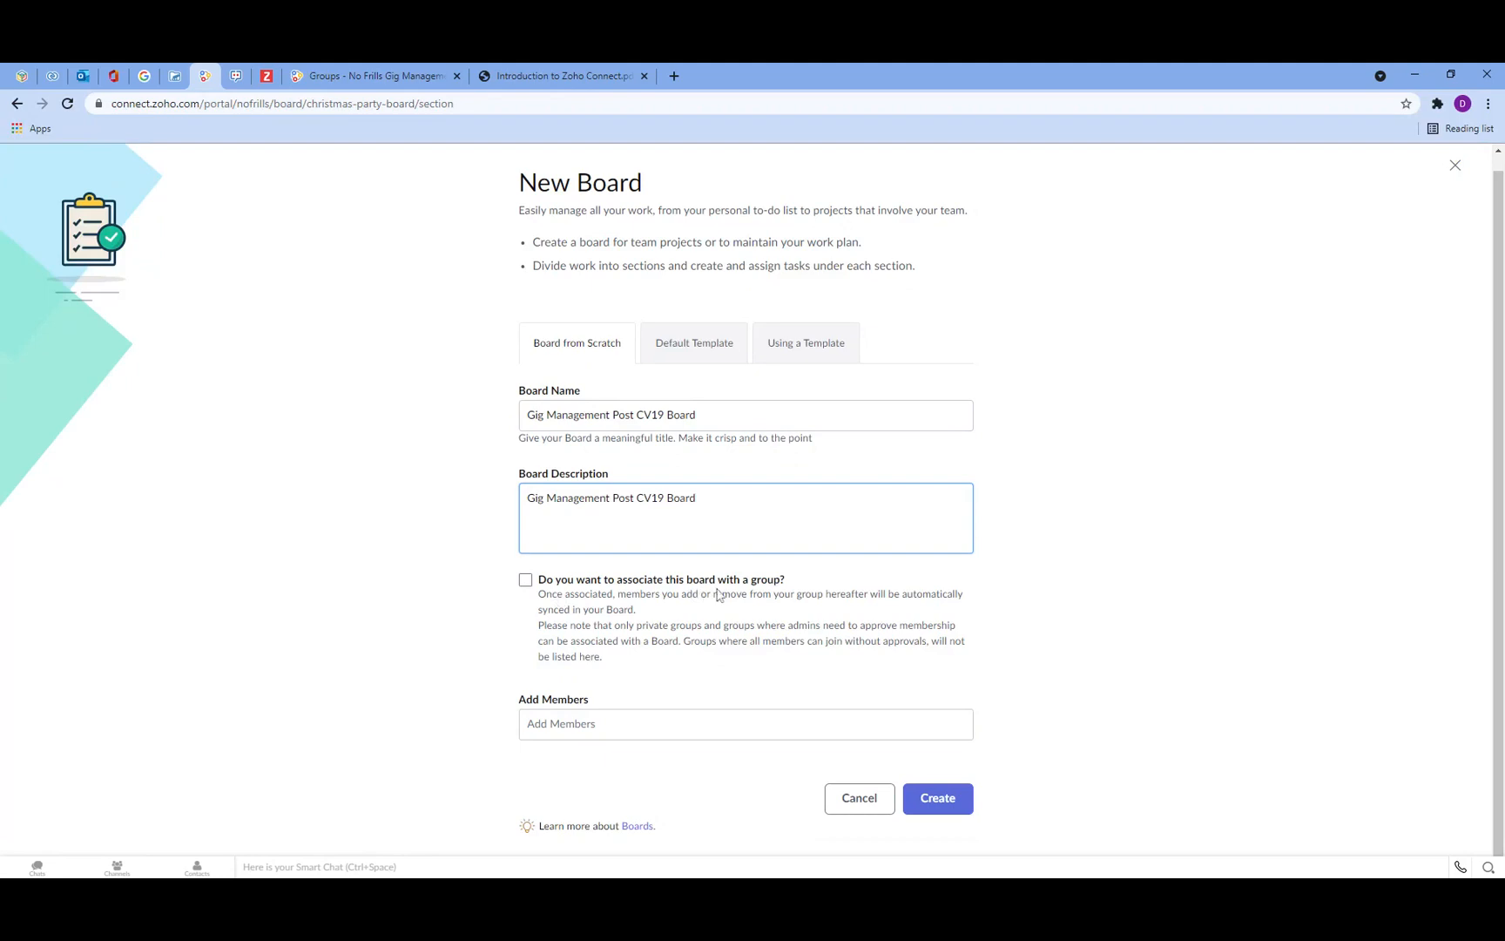
click(526, 581)
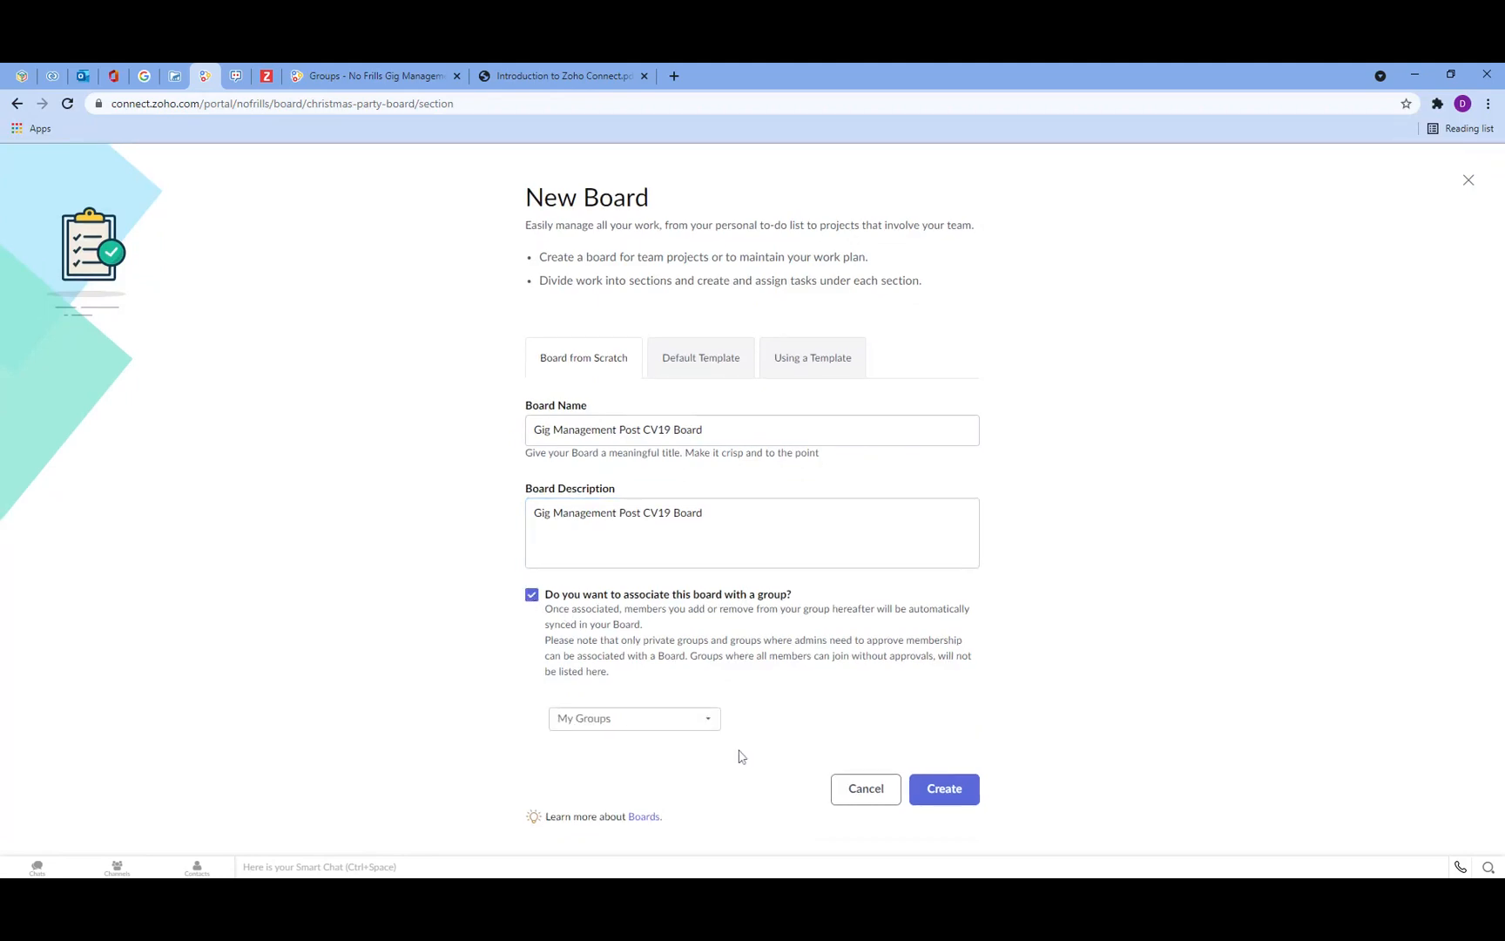
click(655, 719)
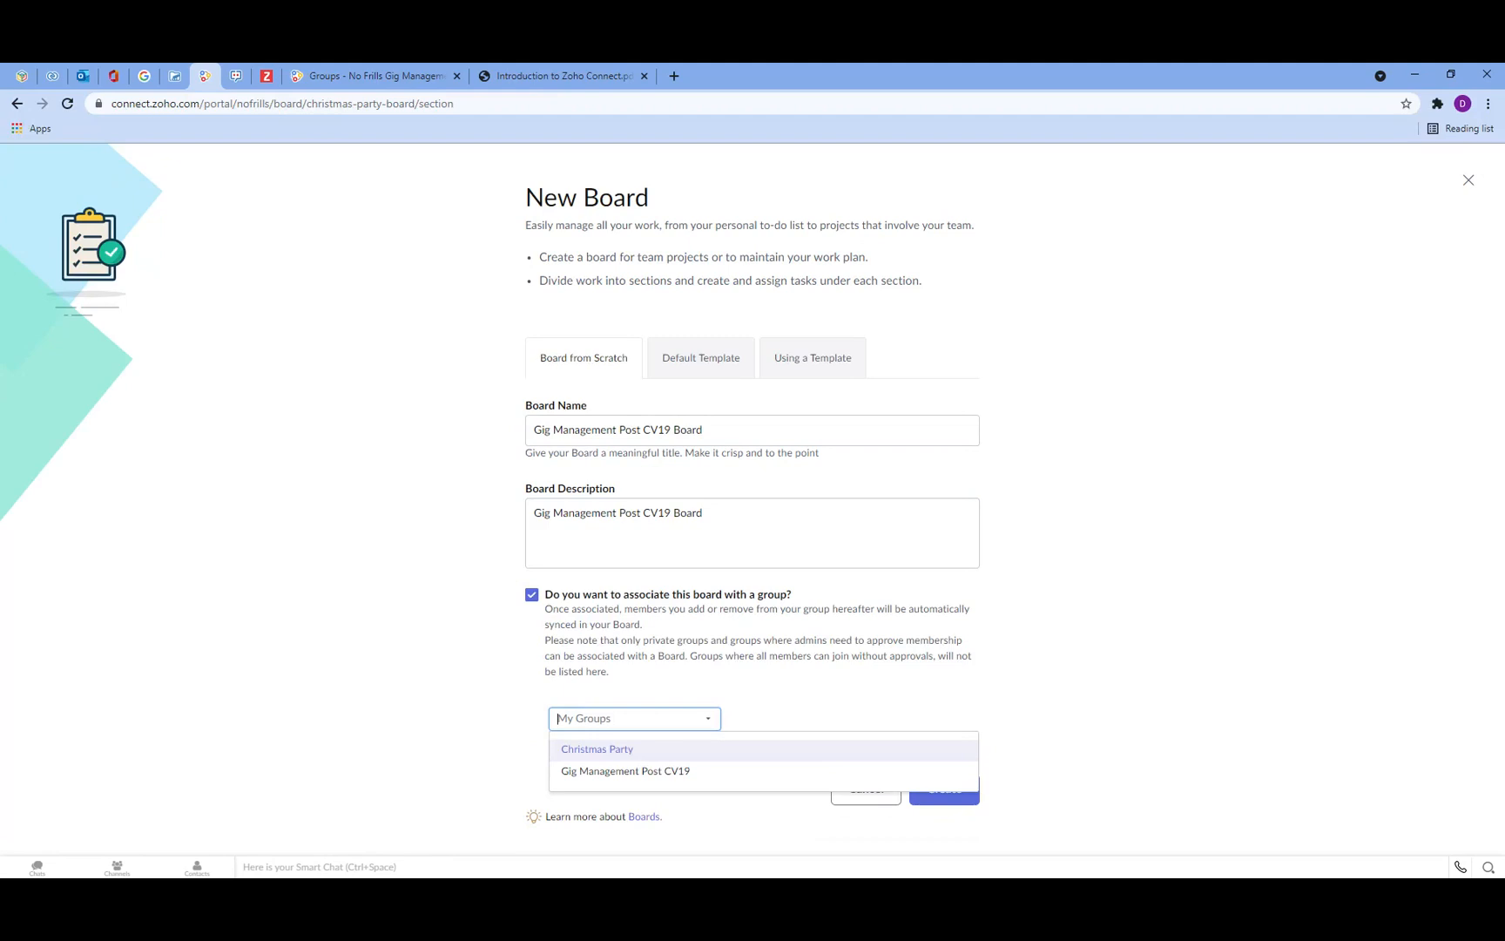
click(655, 772)
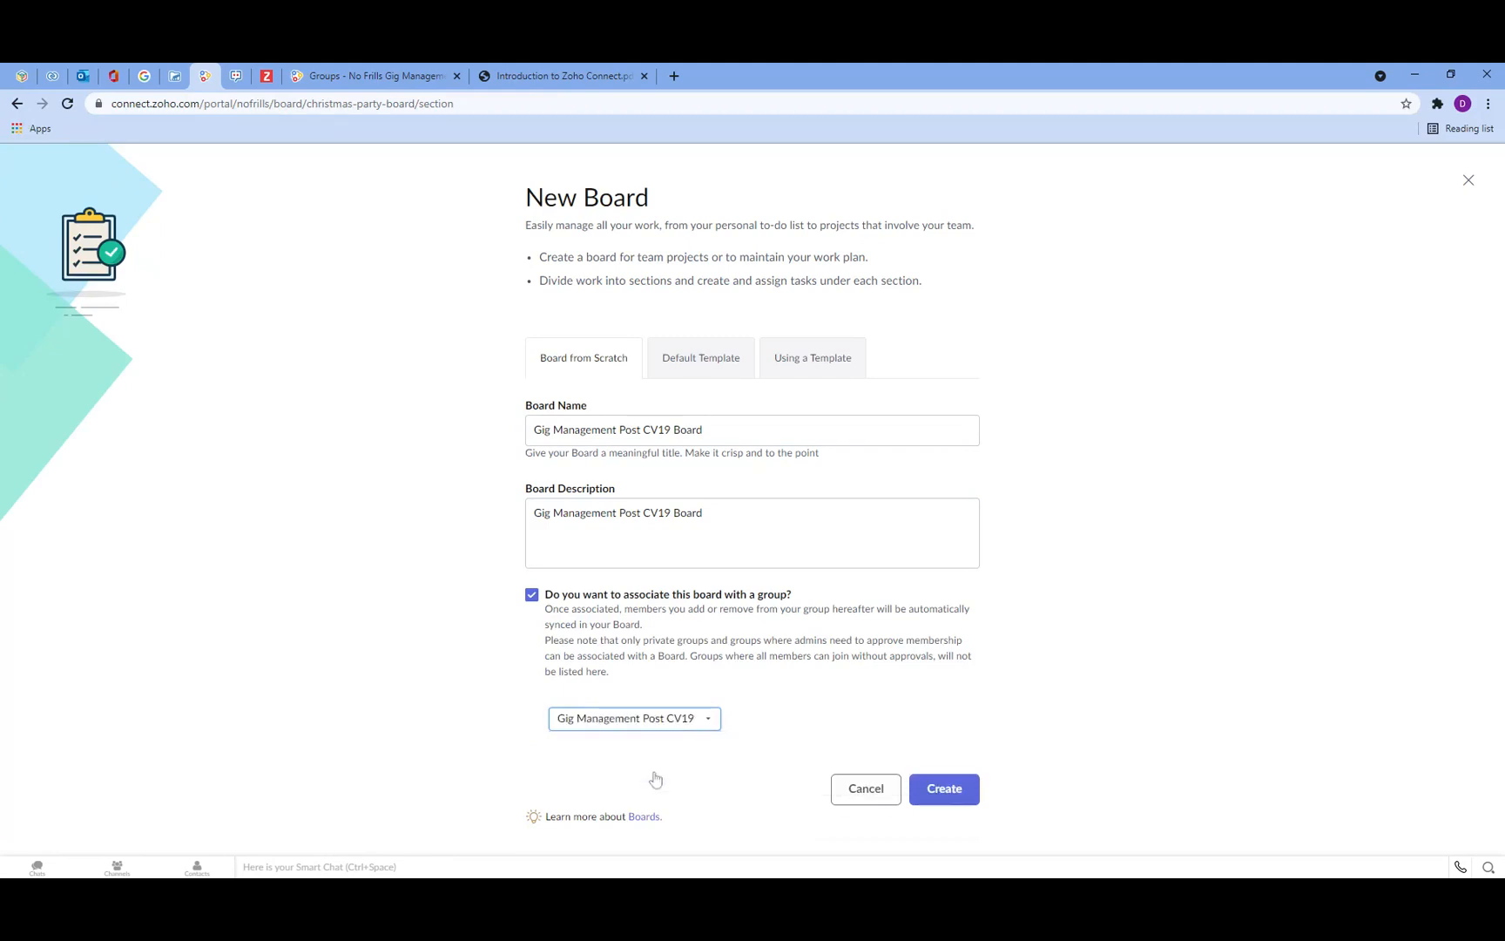
click(956, 793)
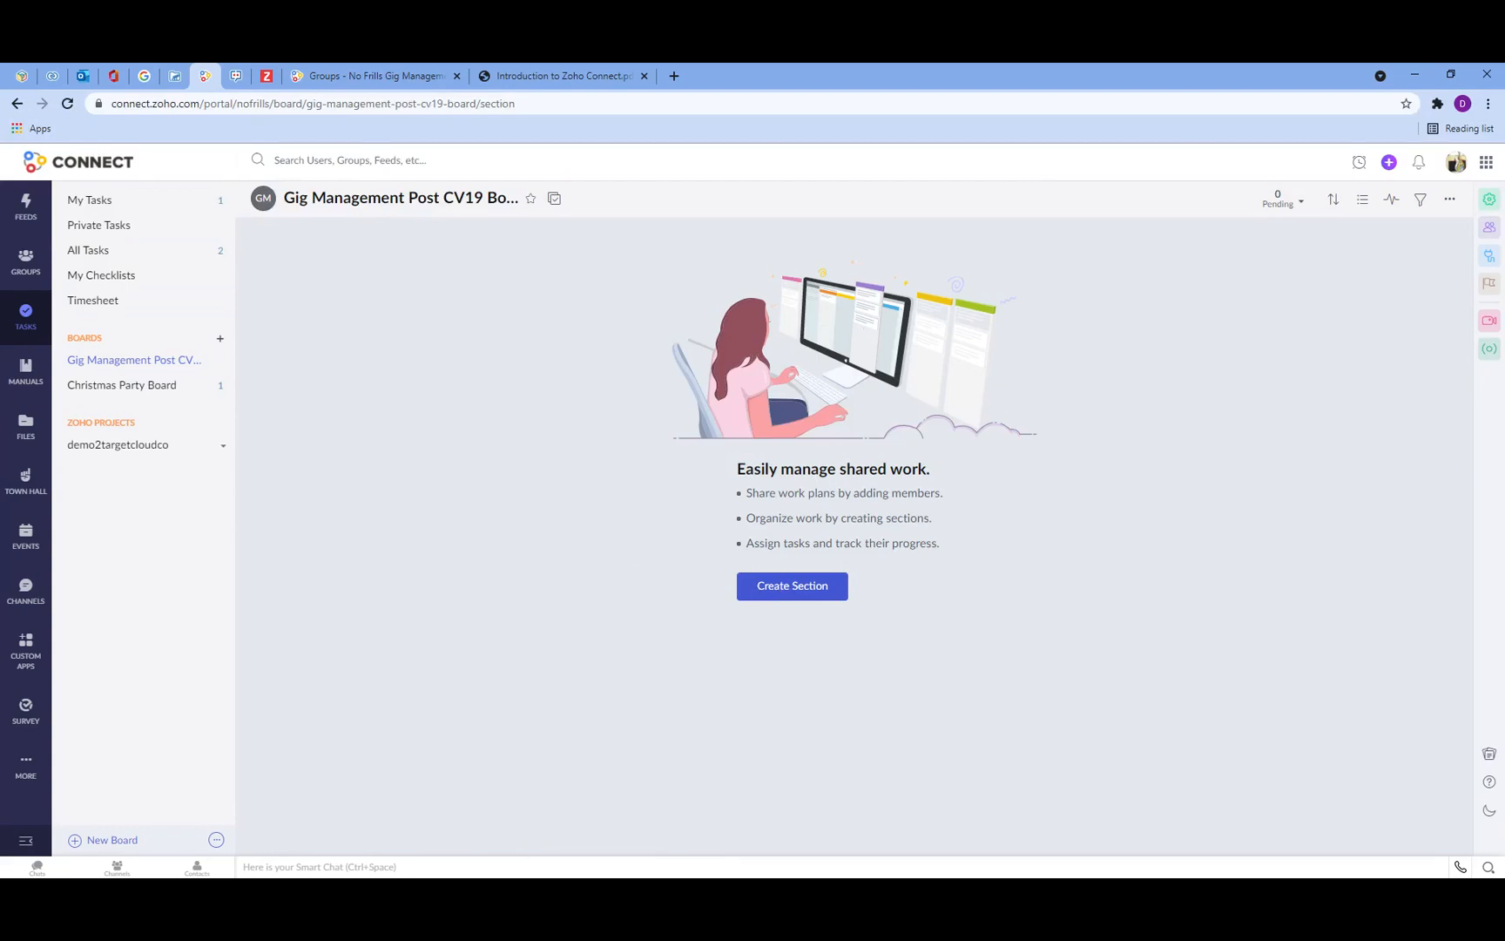
Step: Create the board's first section named PPE Equipment Needs
click(791, 585)
text(PP)
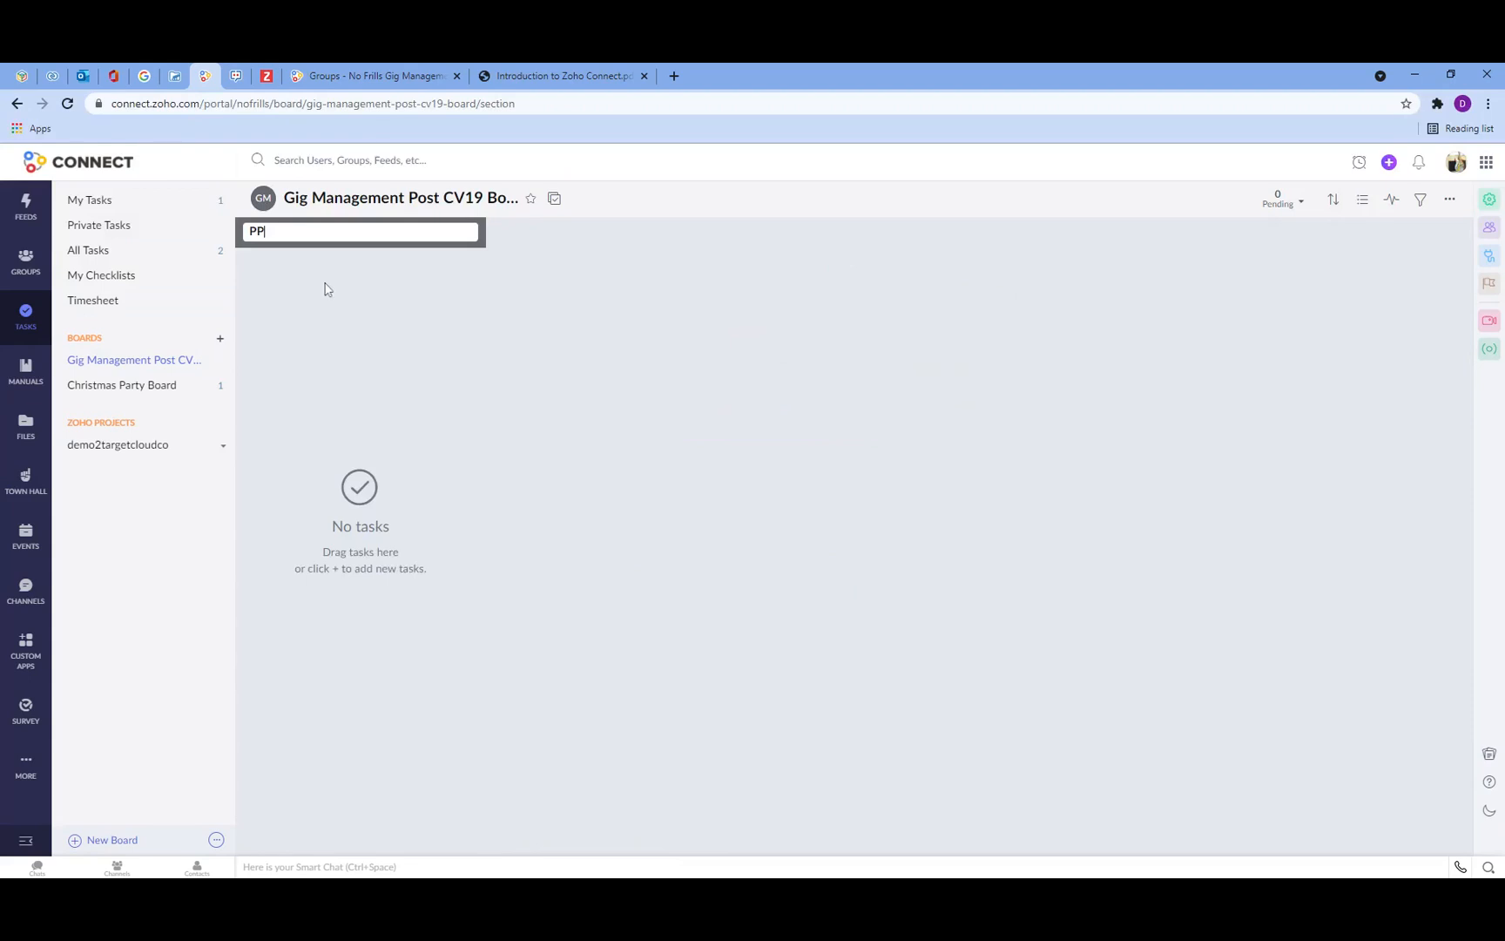
text(E Equipment Needs)
key(Return)
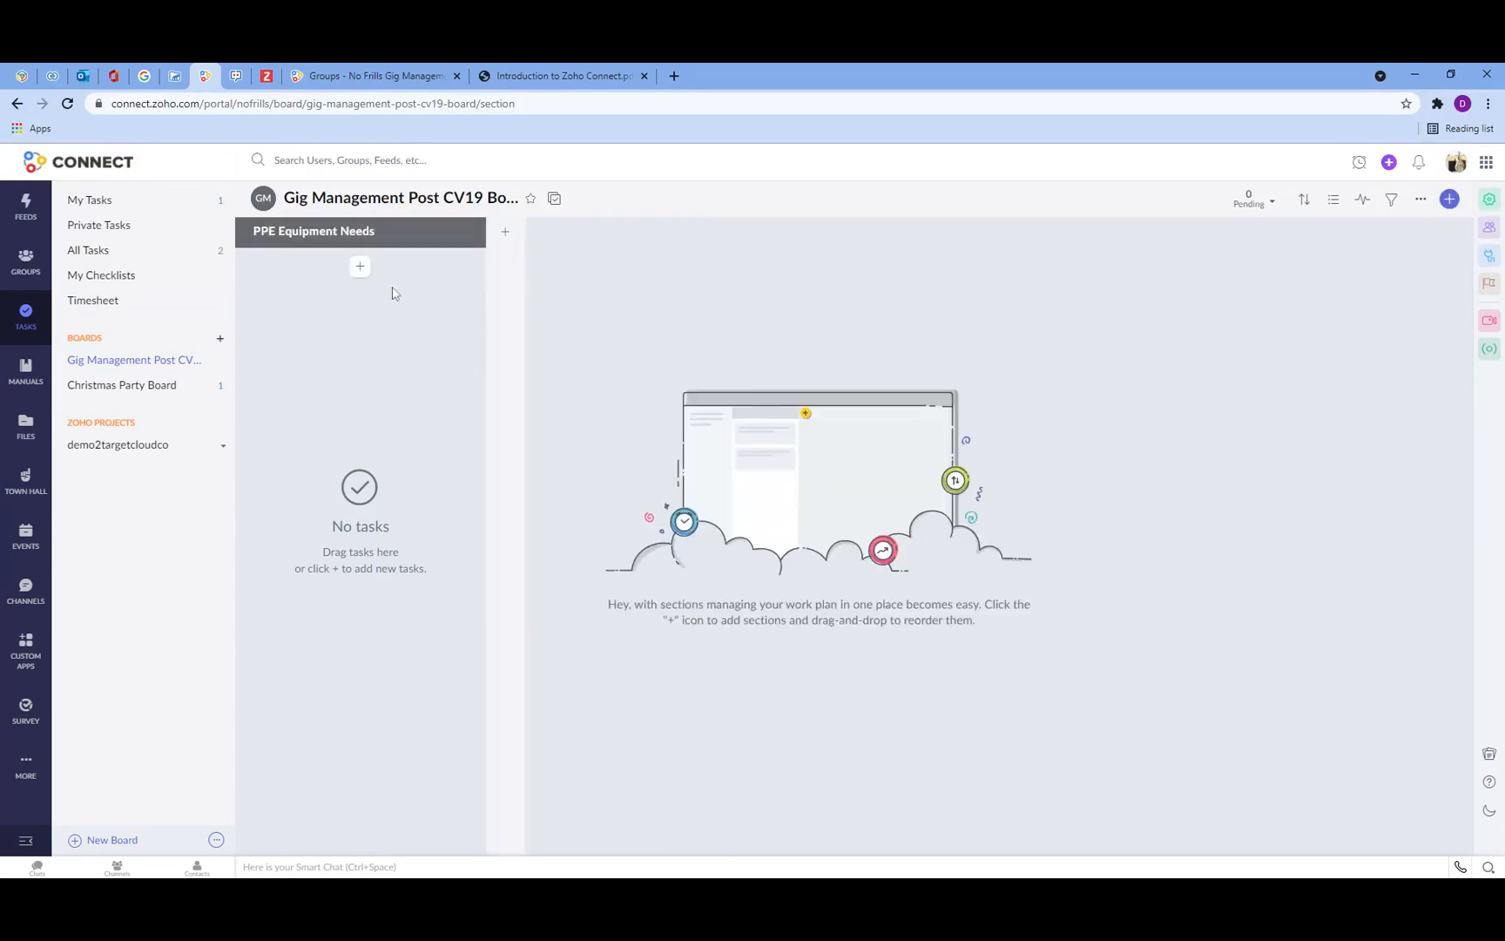
Step: Add a second section named Host Venues CV Polices
click(505, 235)
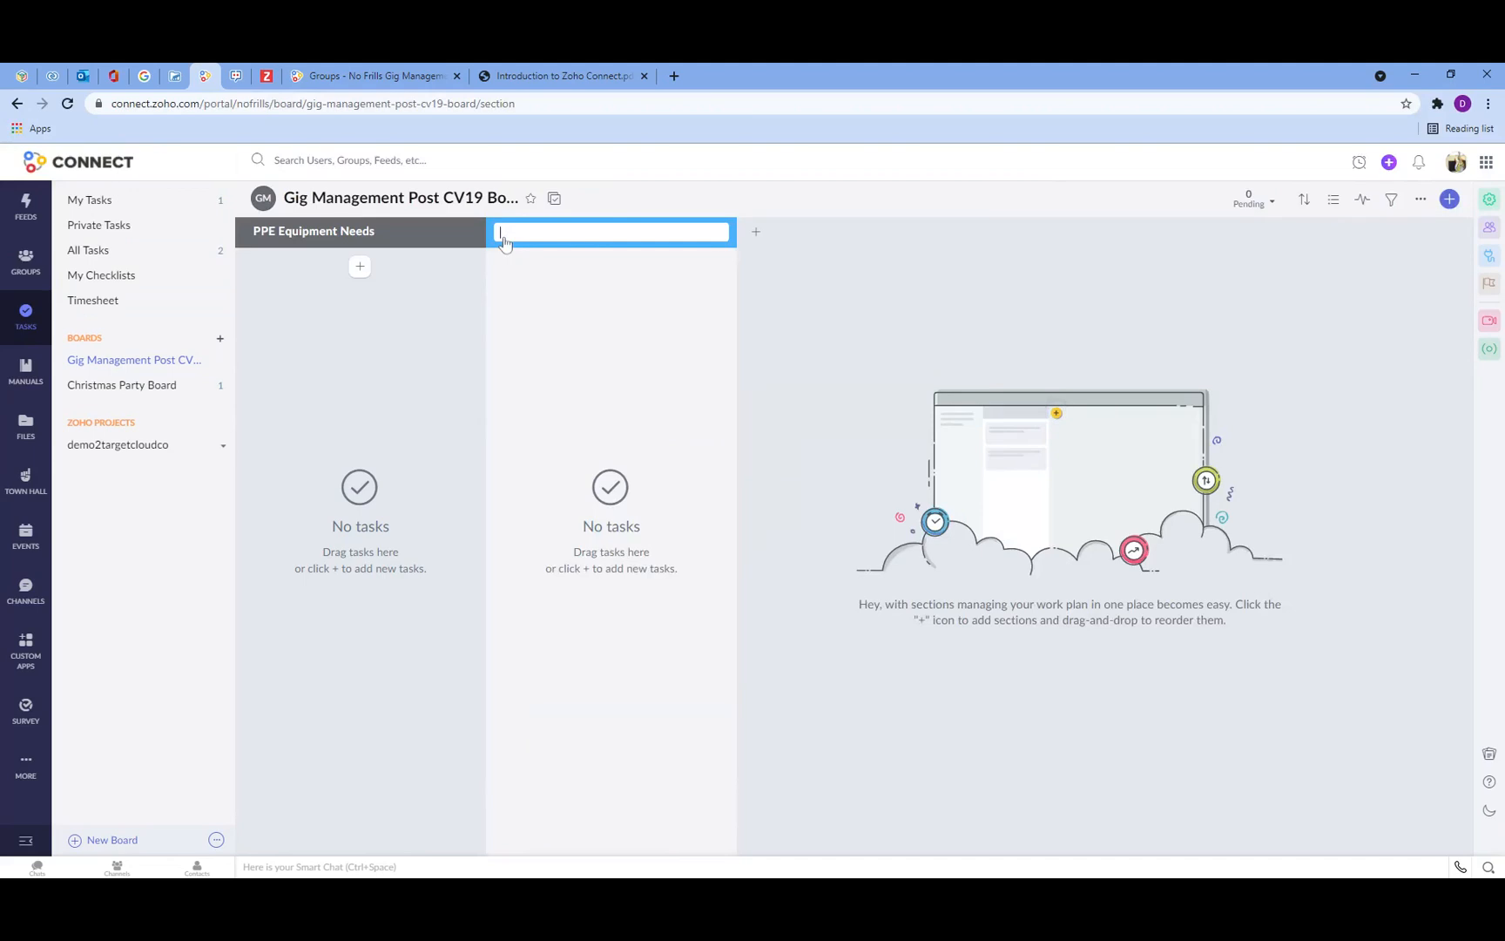
text(Host Venues Pol)
key(BackSpace)
key(BackSpace)
key(BackSpace)
text(CV Polices)
click(755, 234)
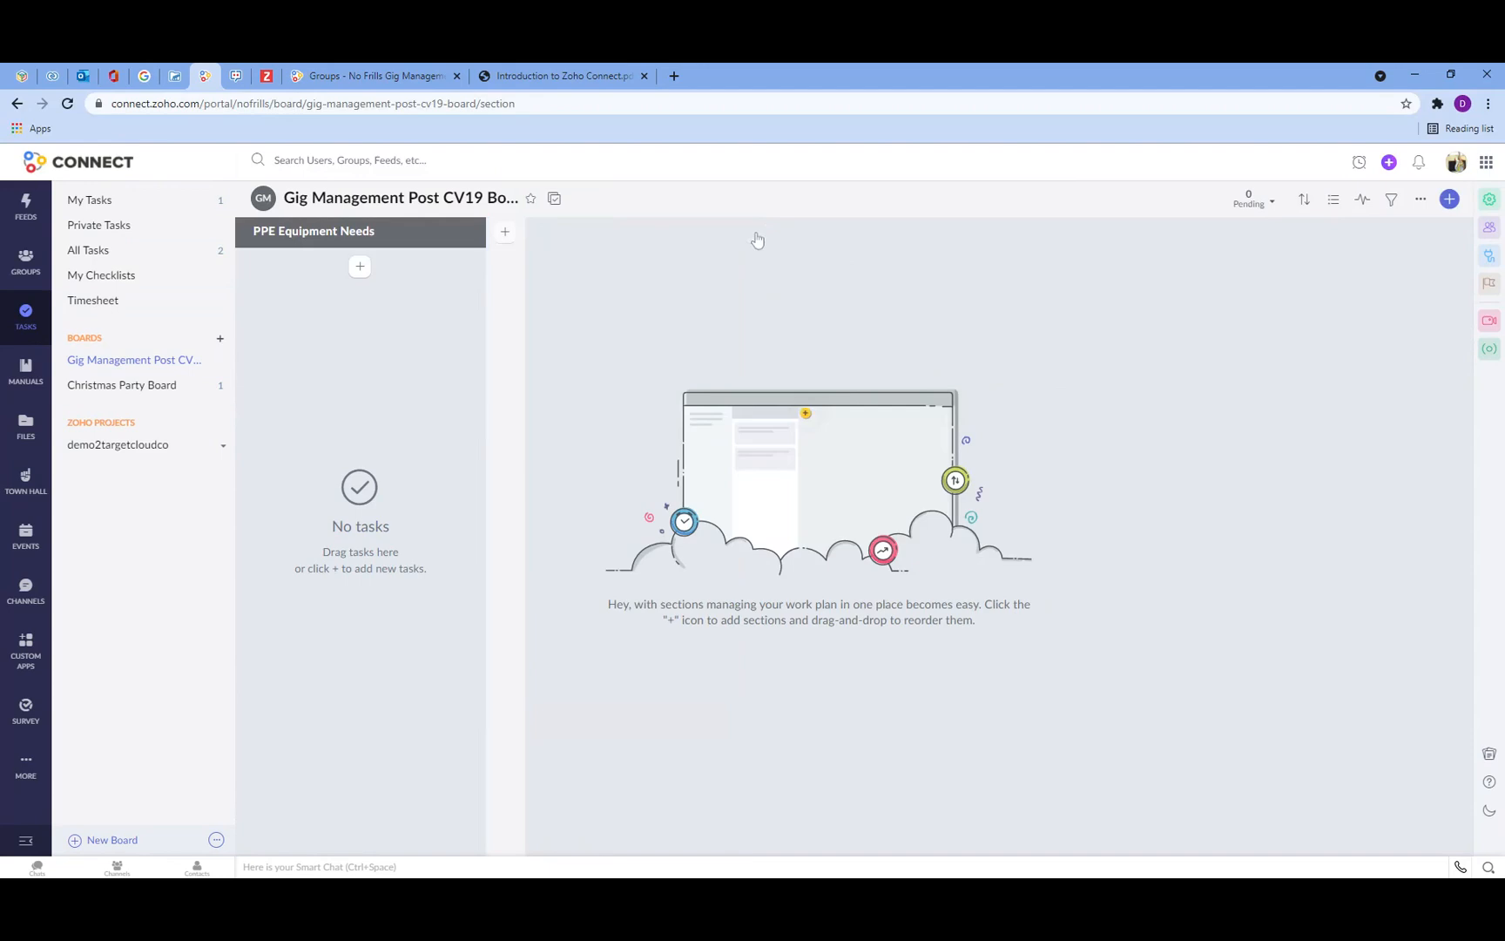
Step: Add a section named Host Venues CV Policies
click(505, 232)
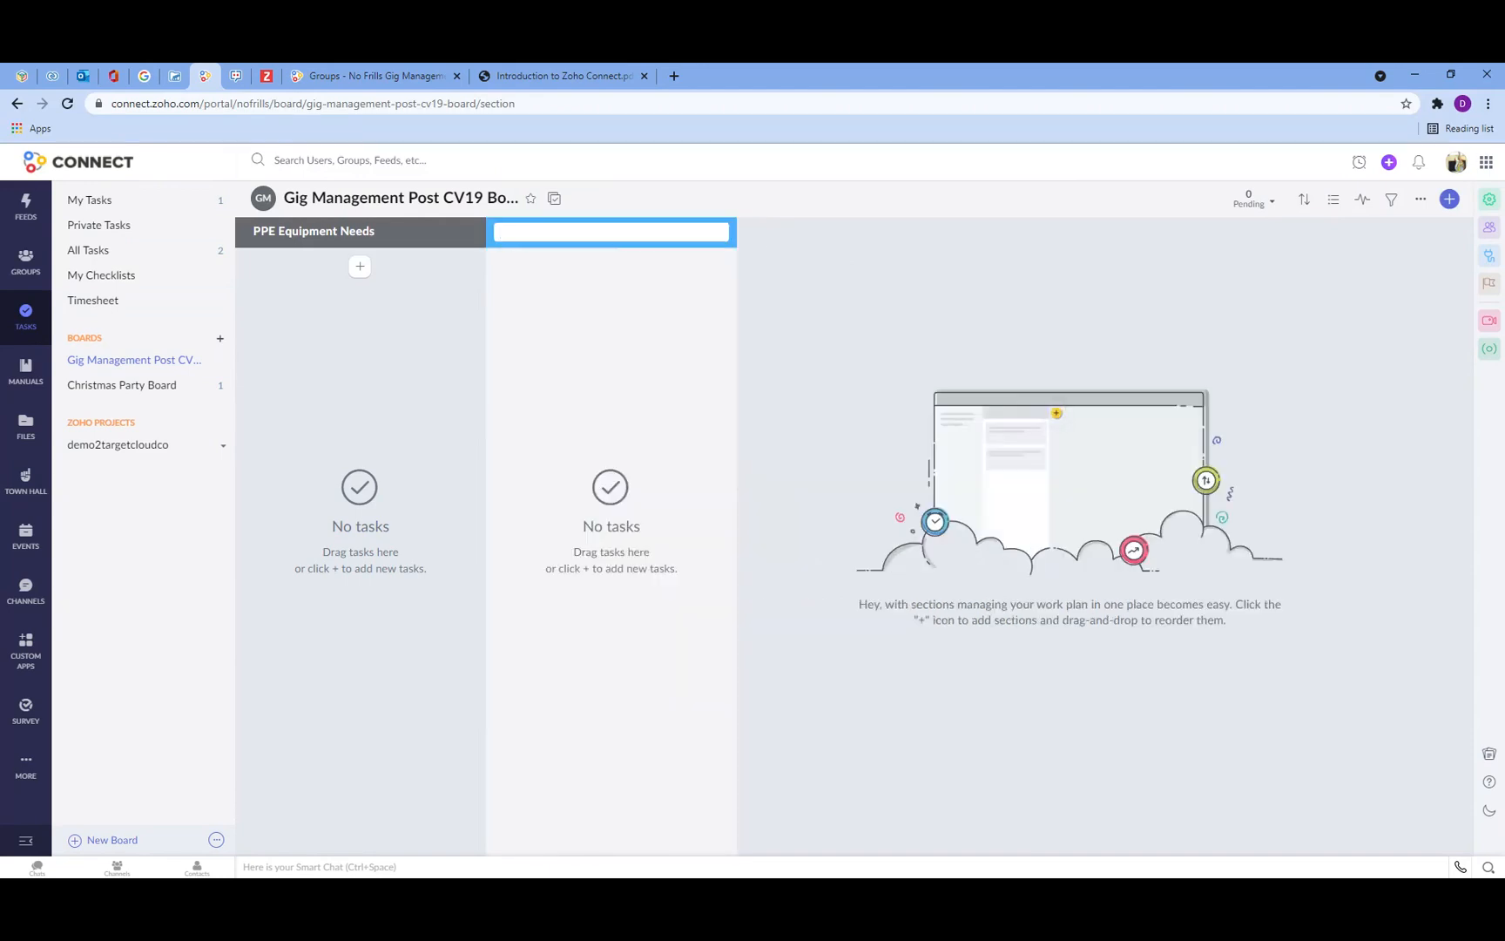
text(Host Venues CV Policies)
key(Return)
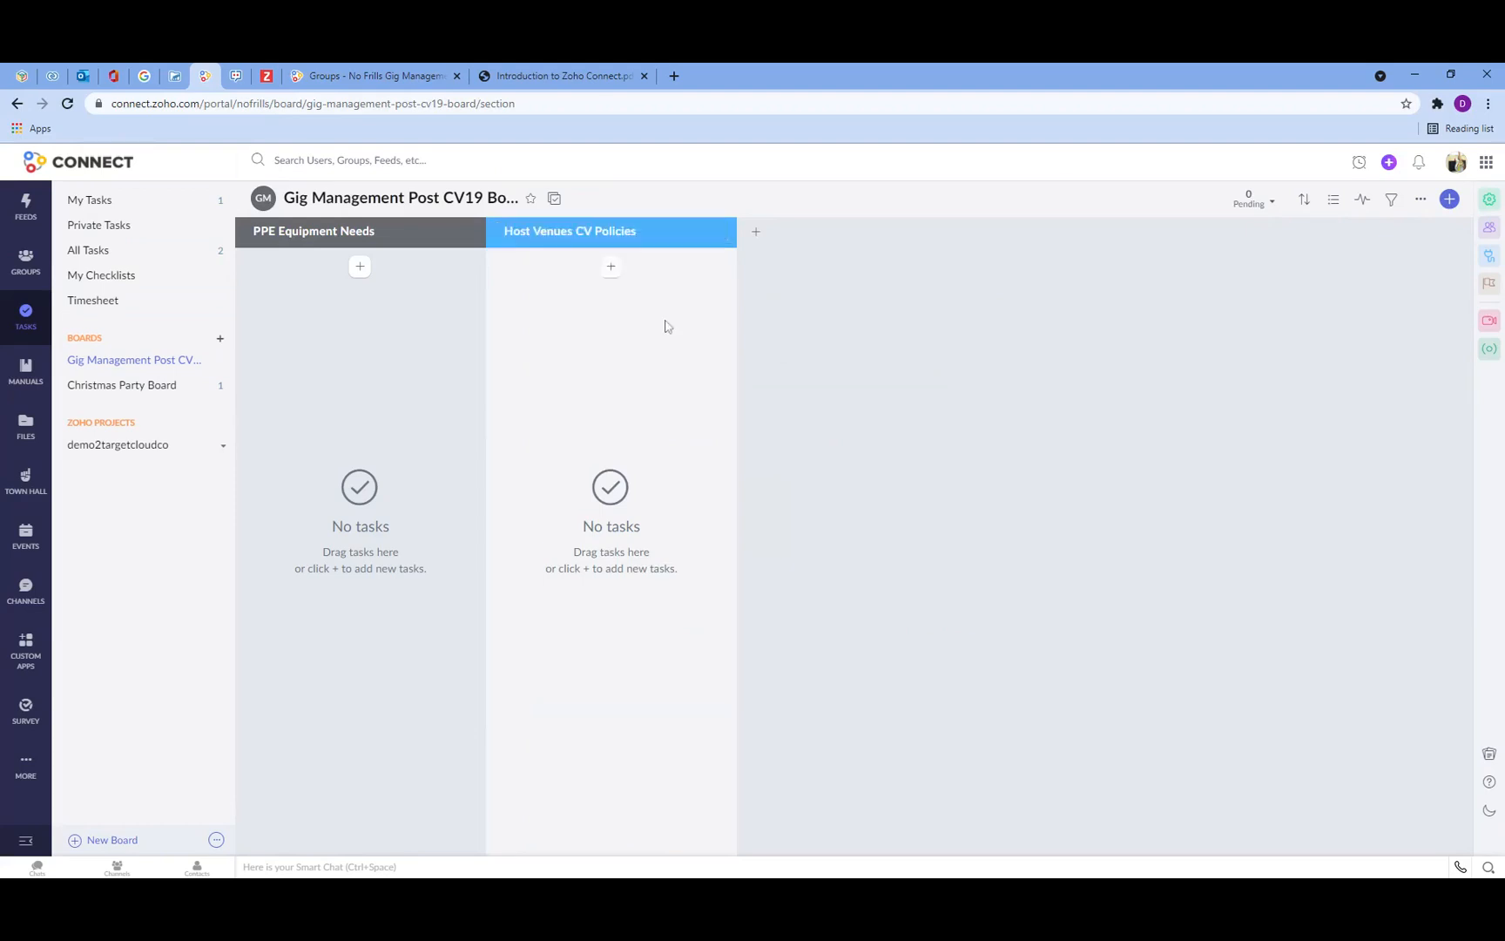
Step: Add a third section named Health Information
click(756, 232)
text(H)
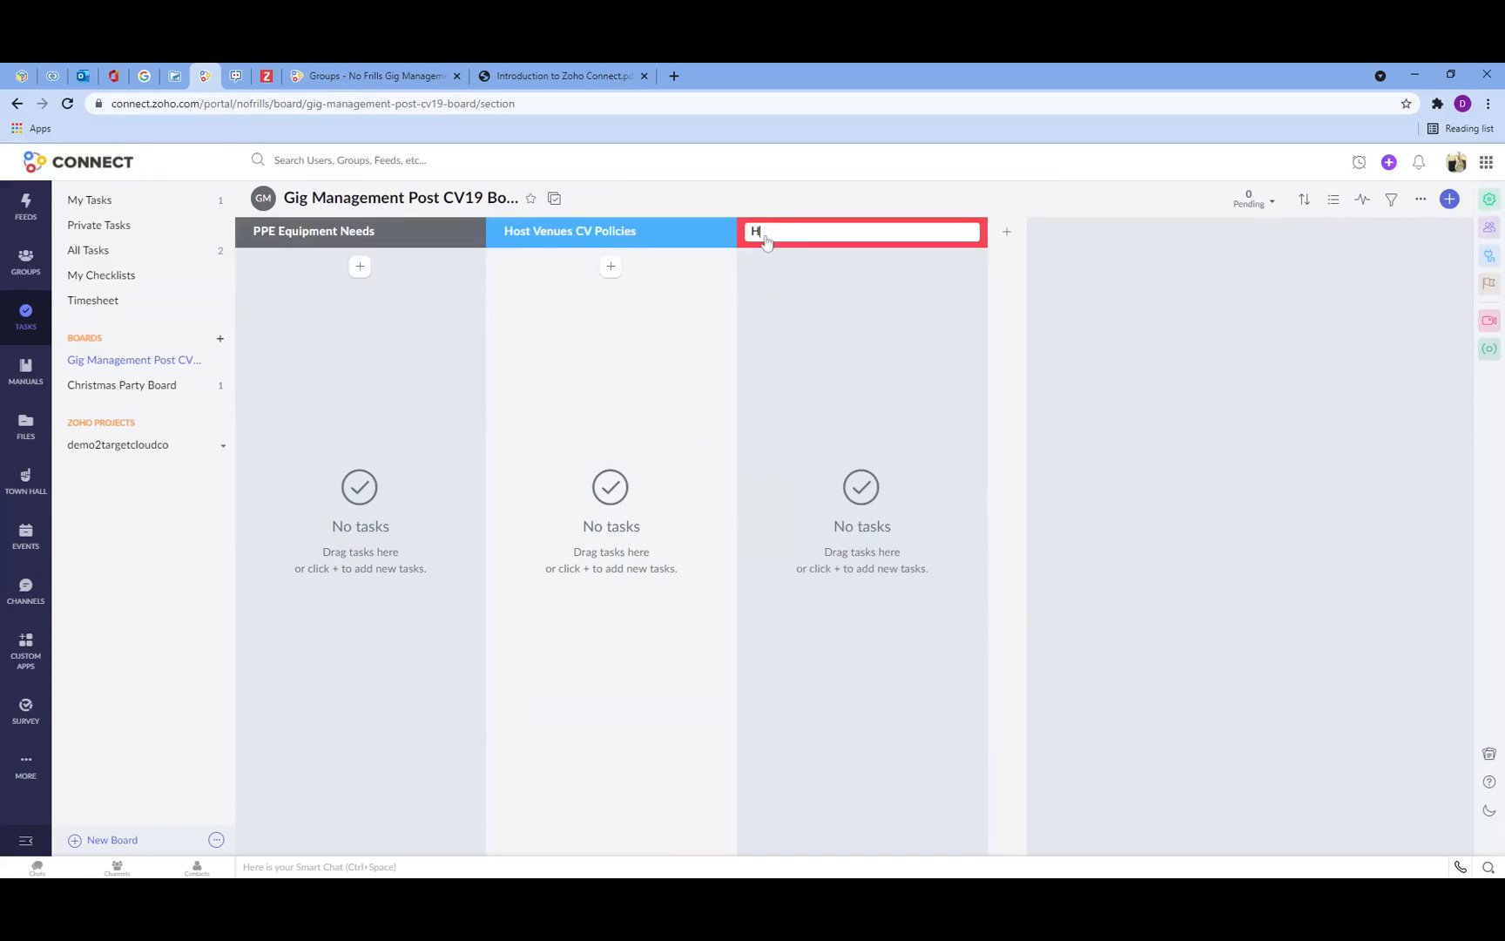
text(ealth Information)
click(816, 330)
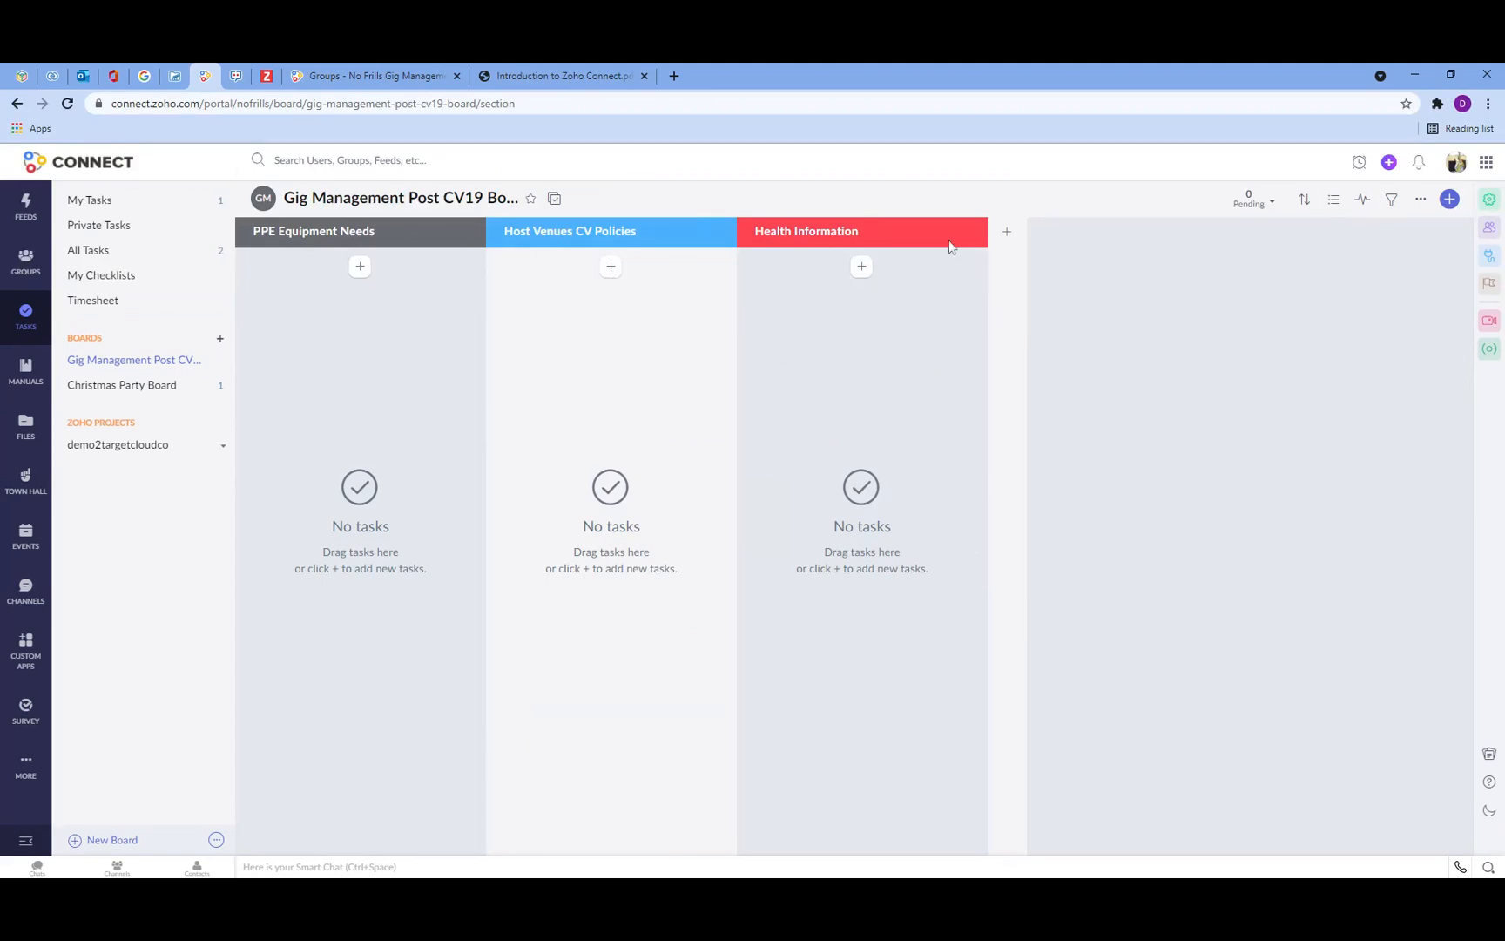
Step: Switch the board to List View and back to Section View
click(1332, 209)
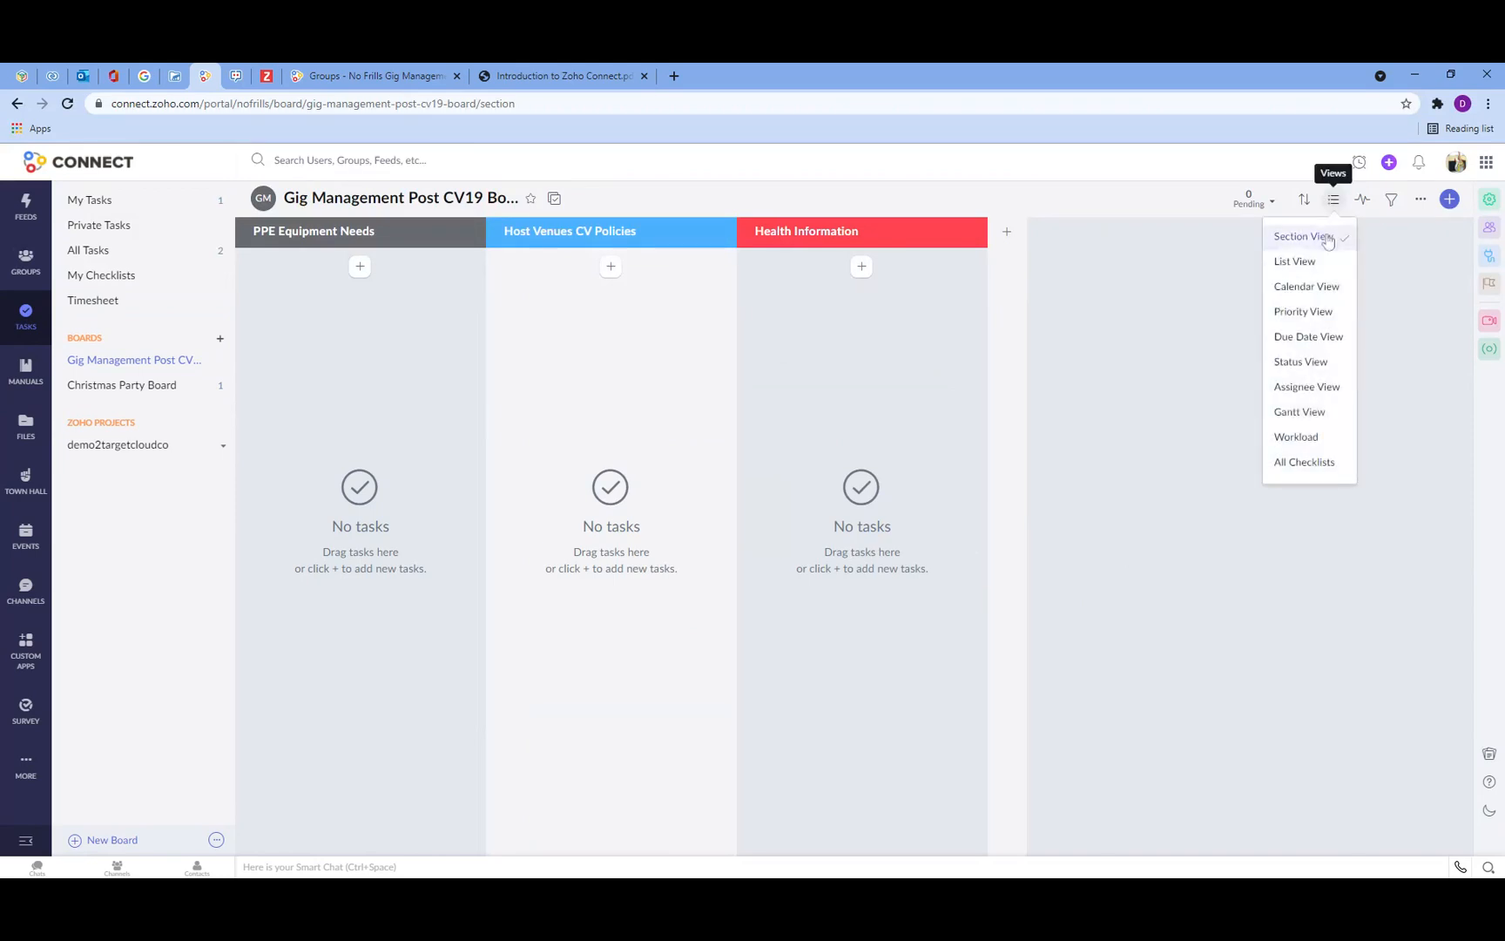
click(1328, 261)
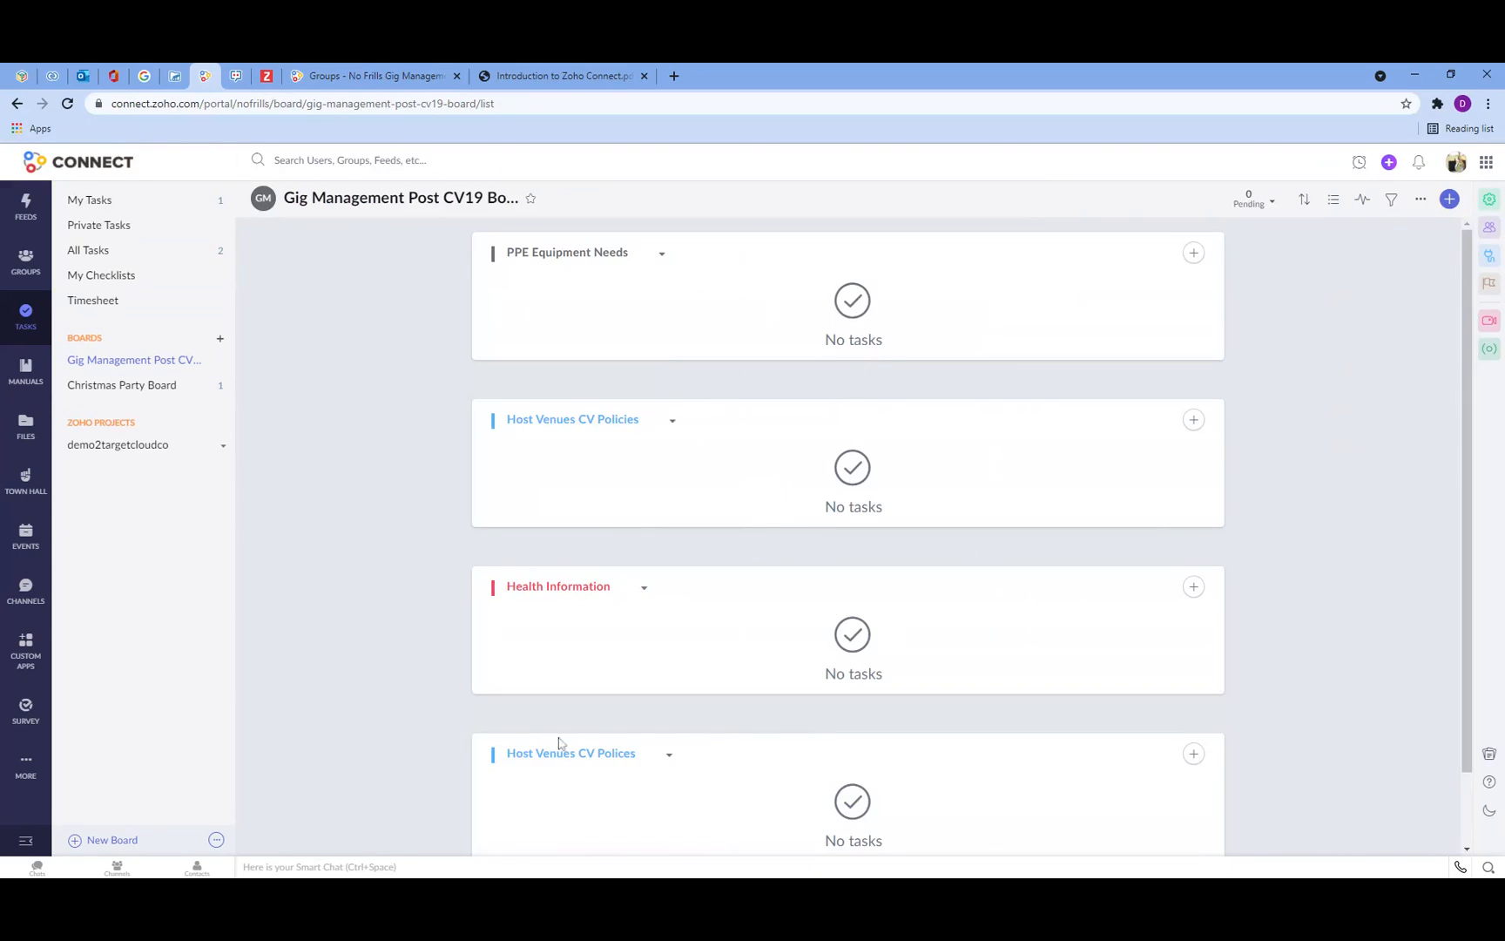
click(1331, 205)
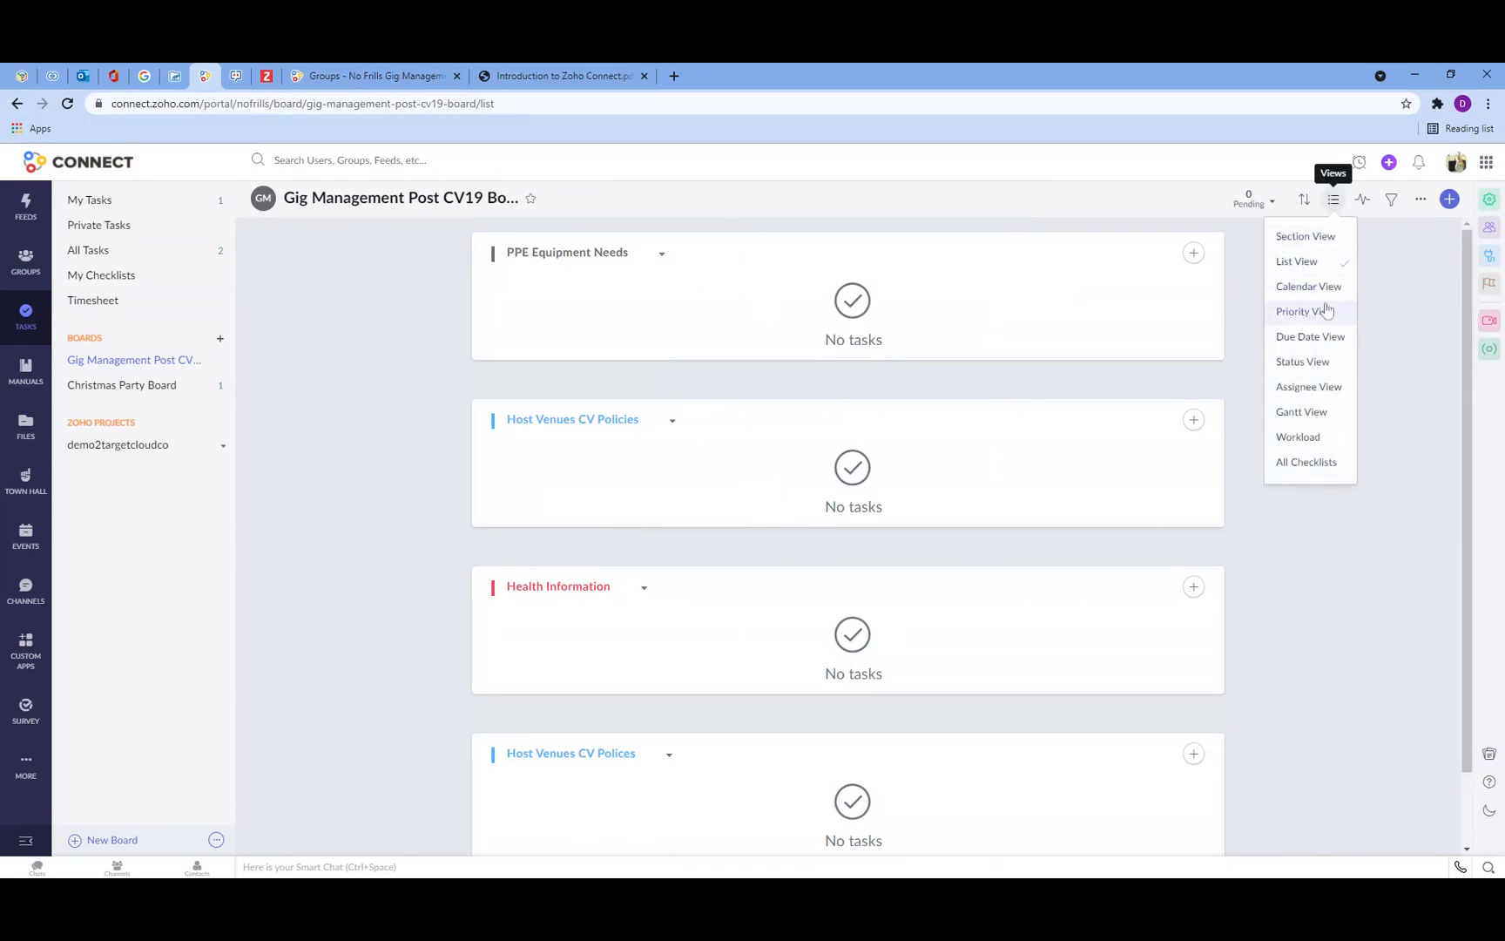
click(1313, 237)
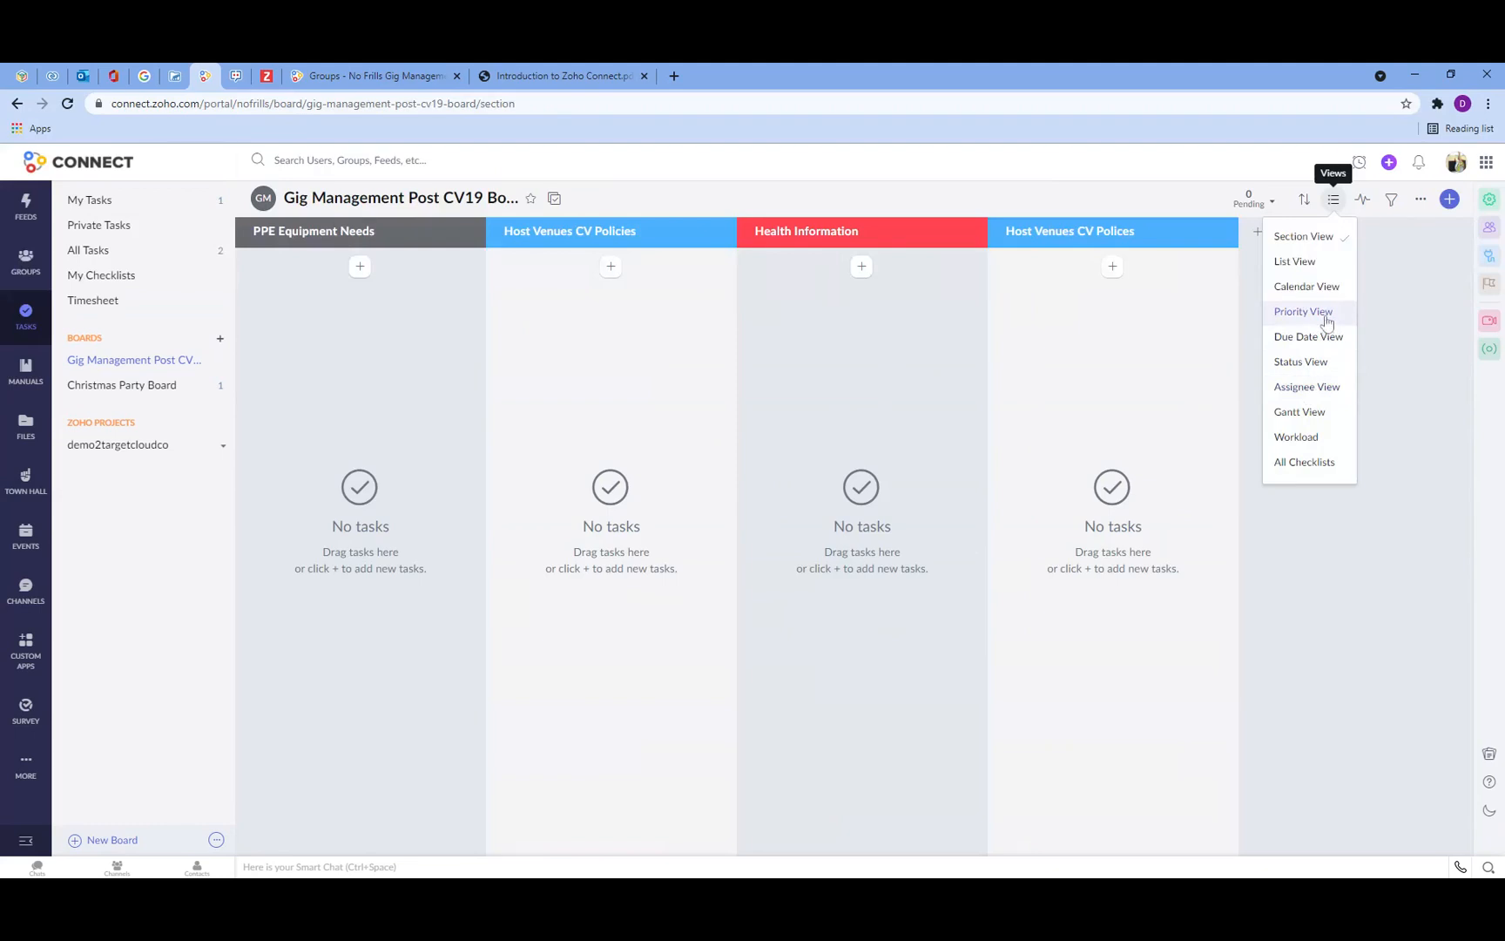
Step: Delete the duplicate Host Venues CV Polices section
click(1205, 182)
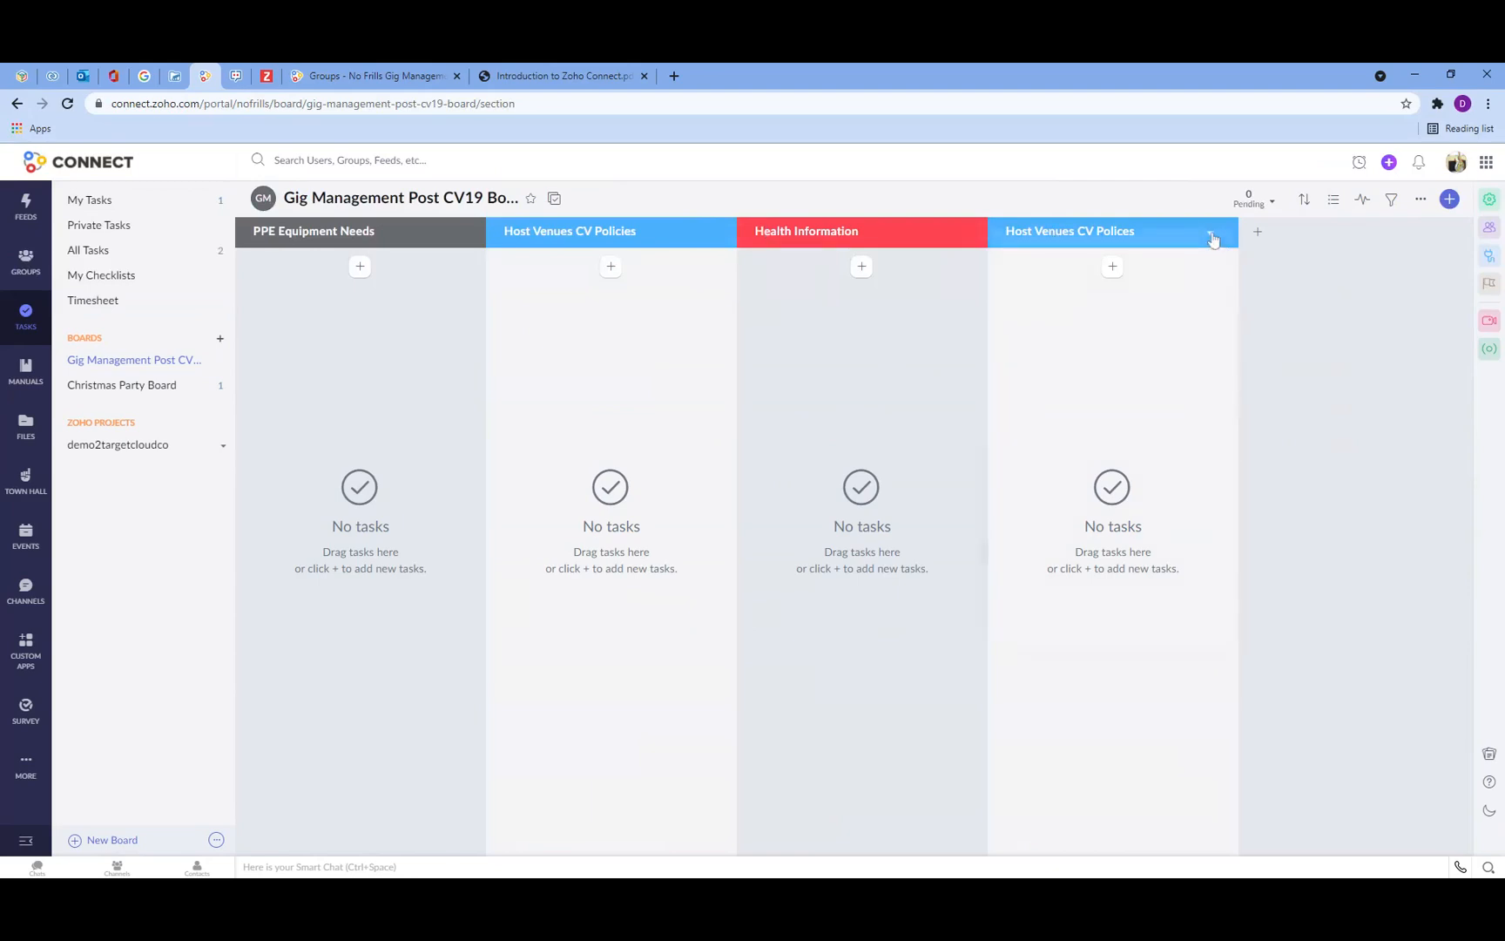
click(1210, 233)
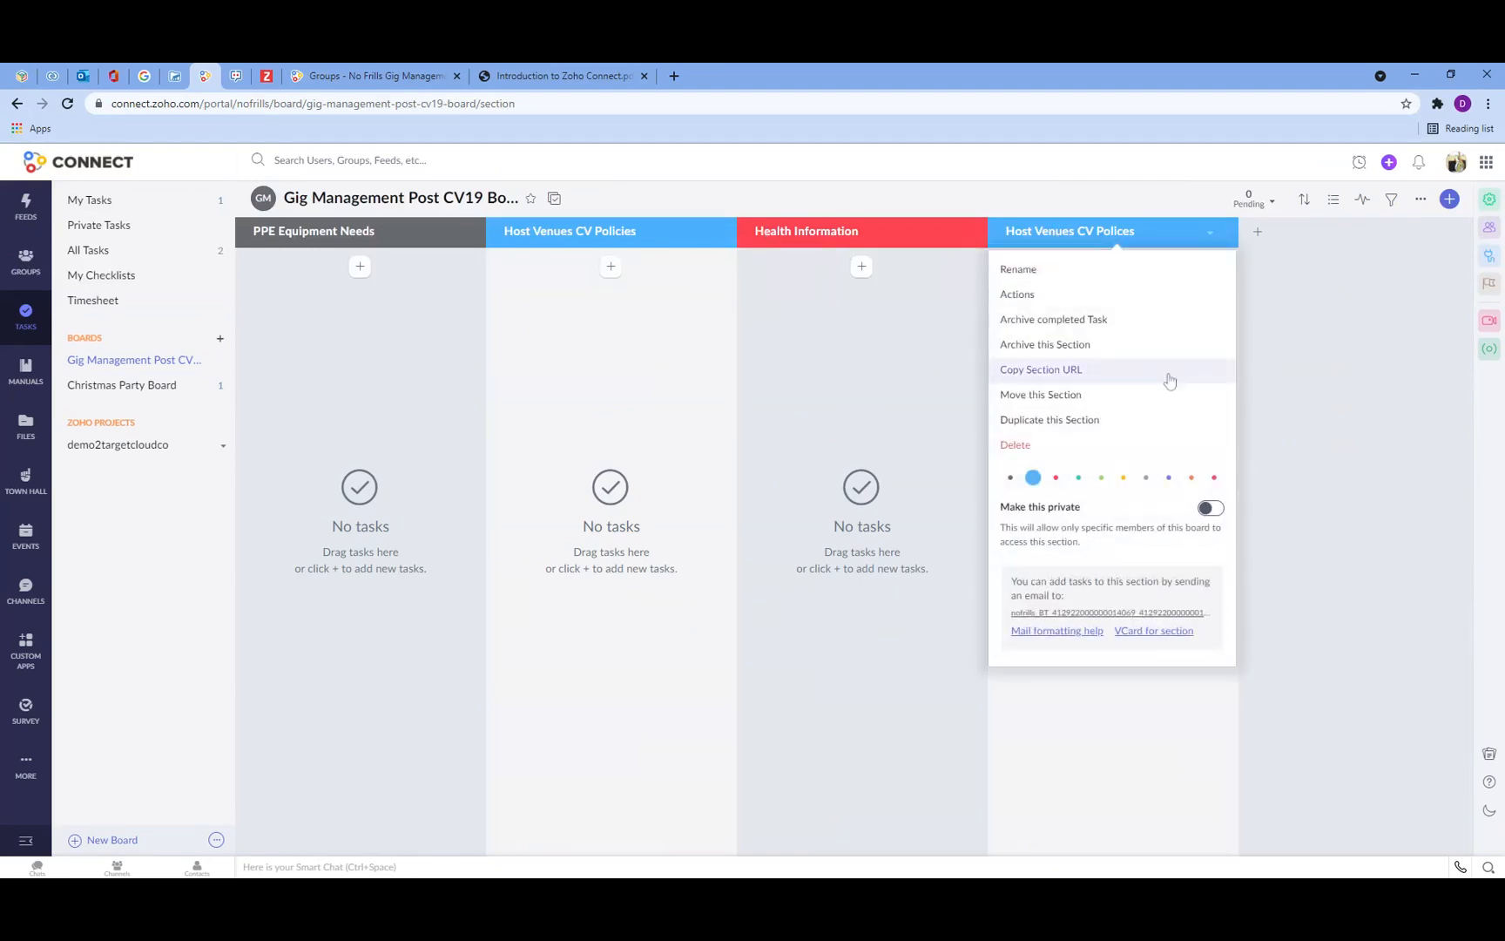
click(1049, 446)
click(862, 312)
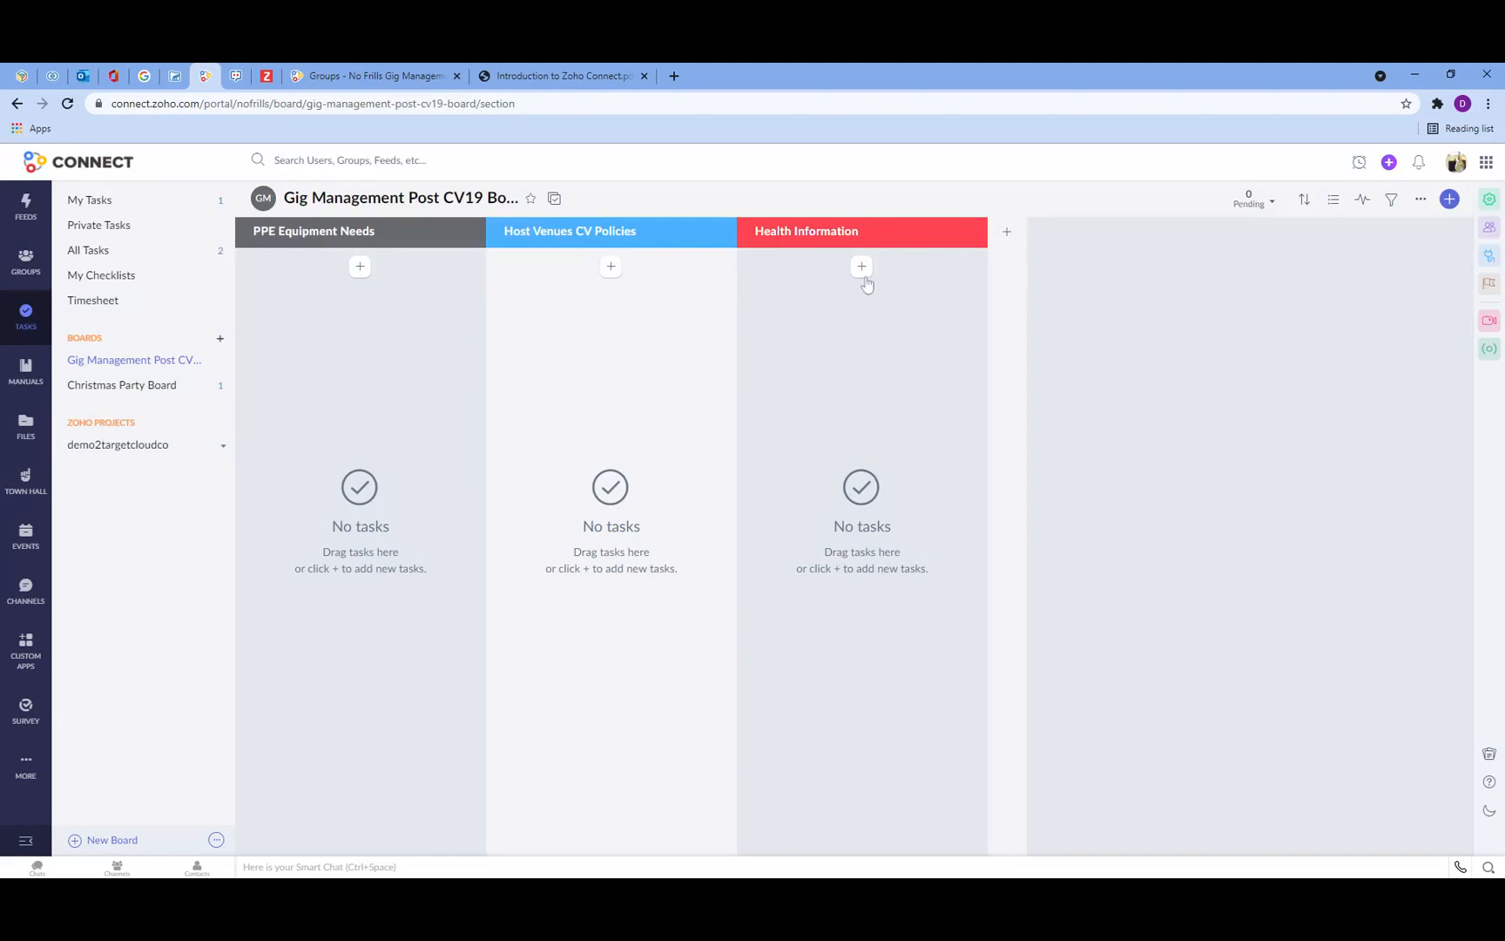
Step: Add the task Look at PPE required at gigs under PPE Equipment Needs and assign it to yourself
click(361, 266)
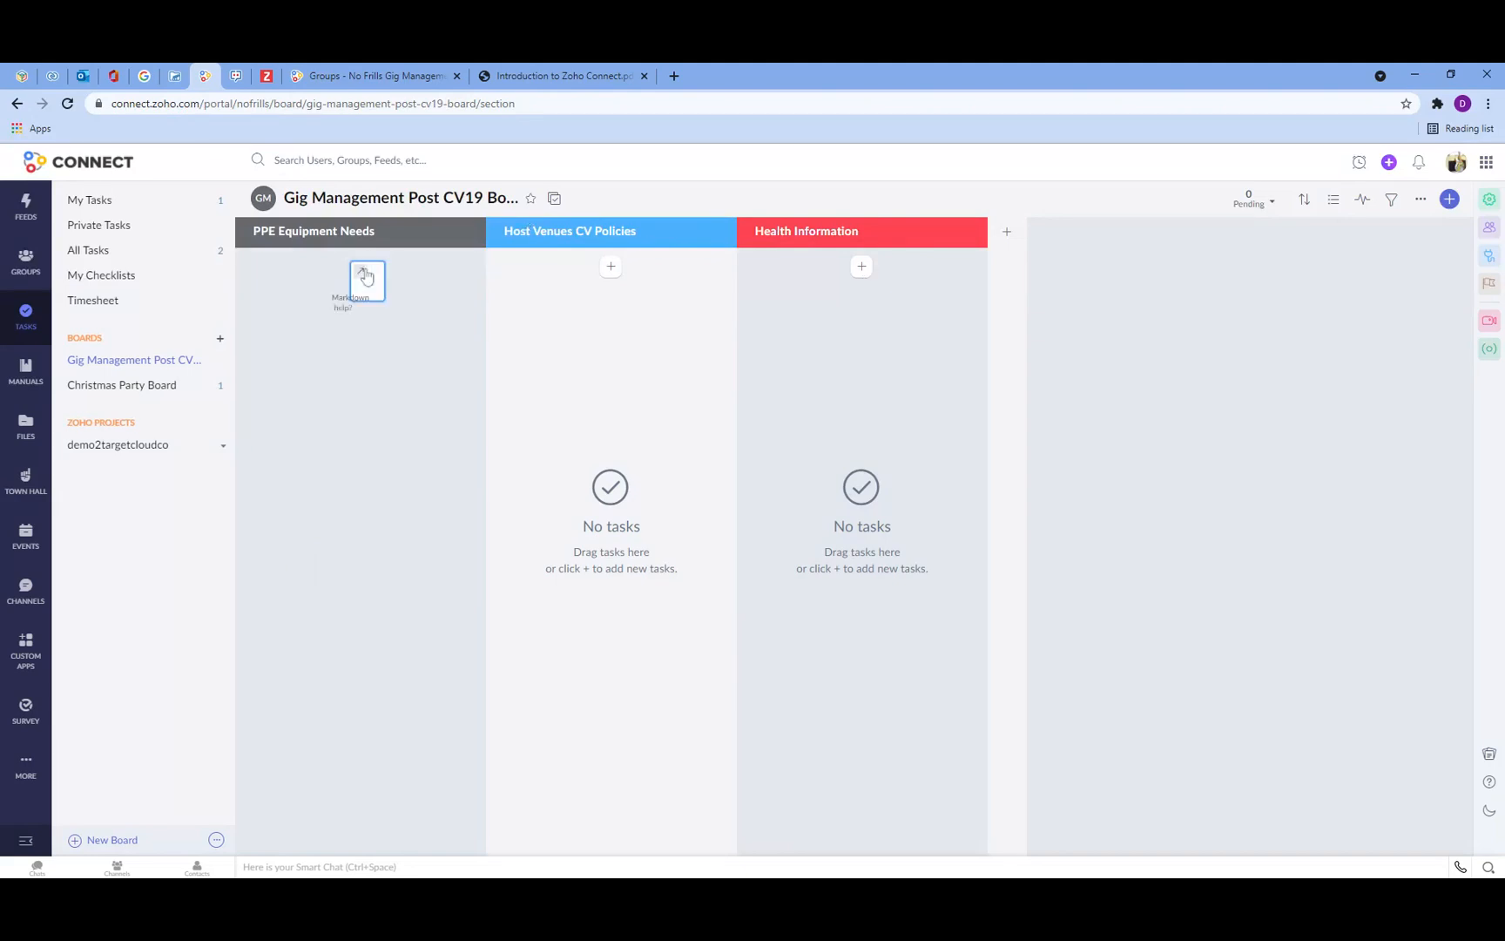
text(Loo)
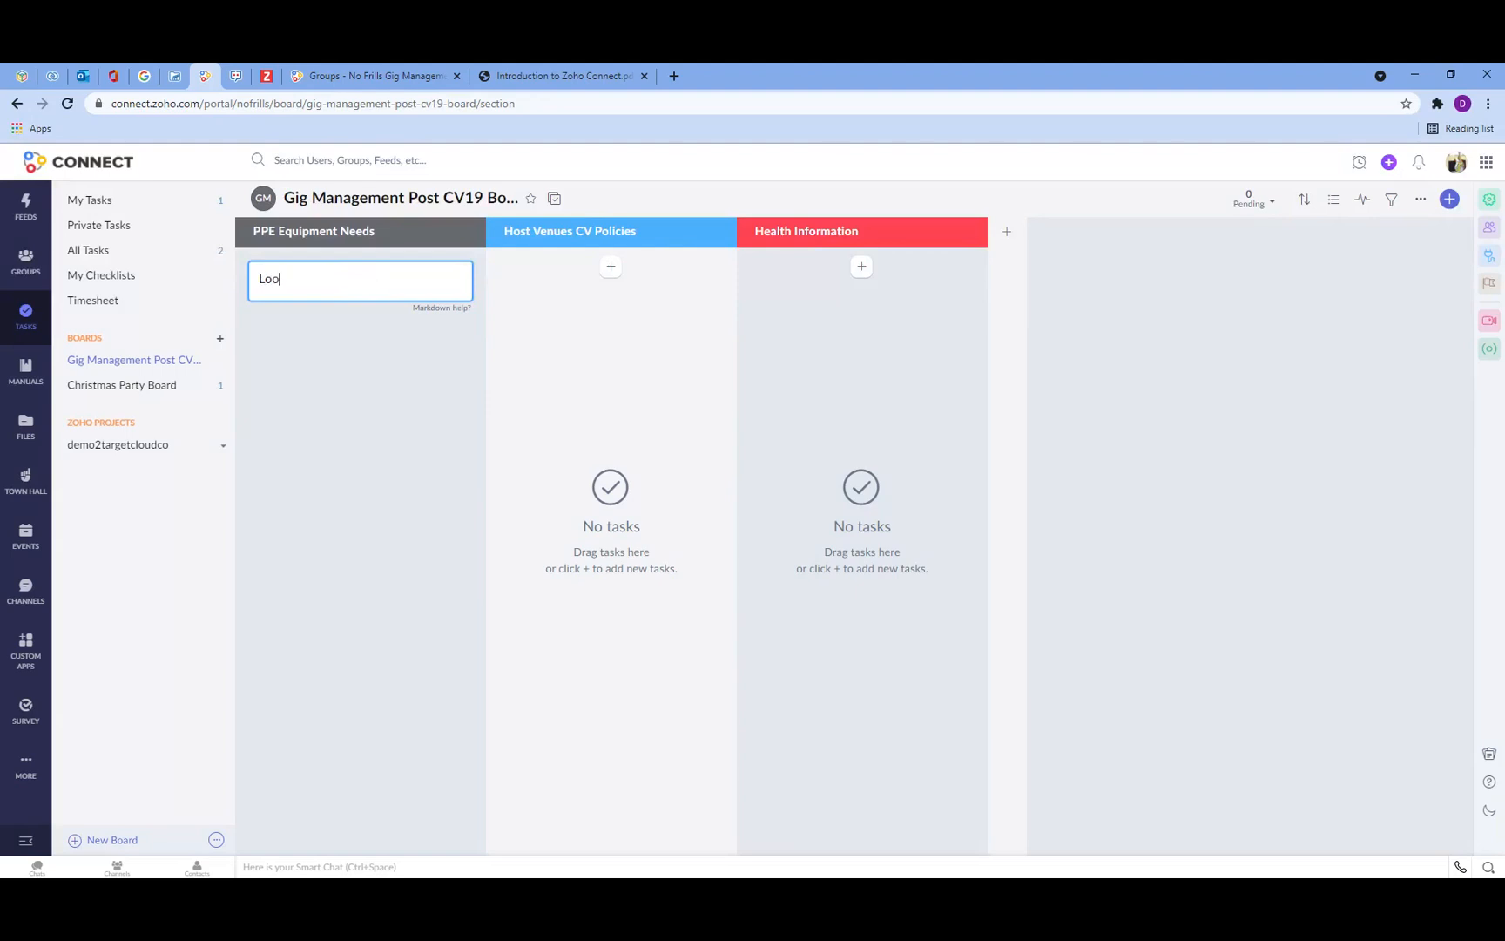
text(k at PPE required at gigs)
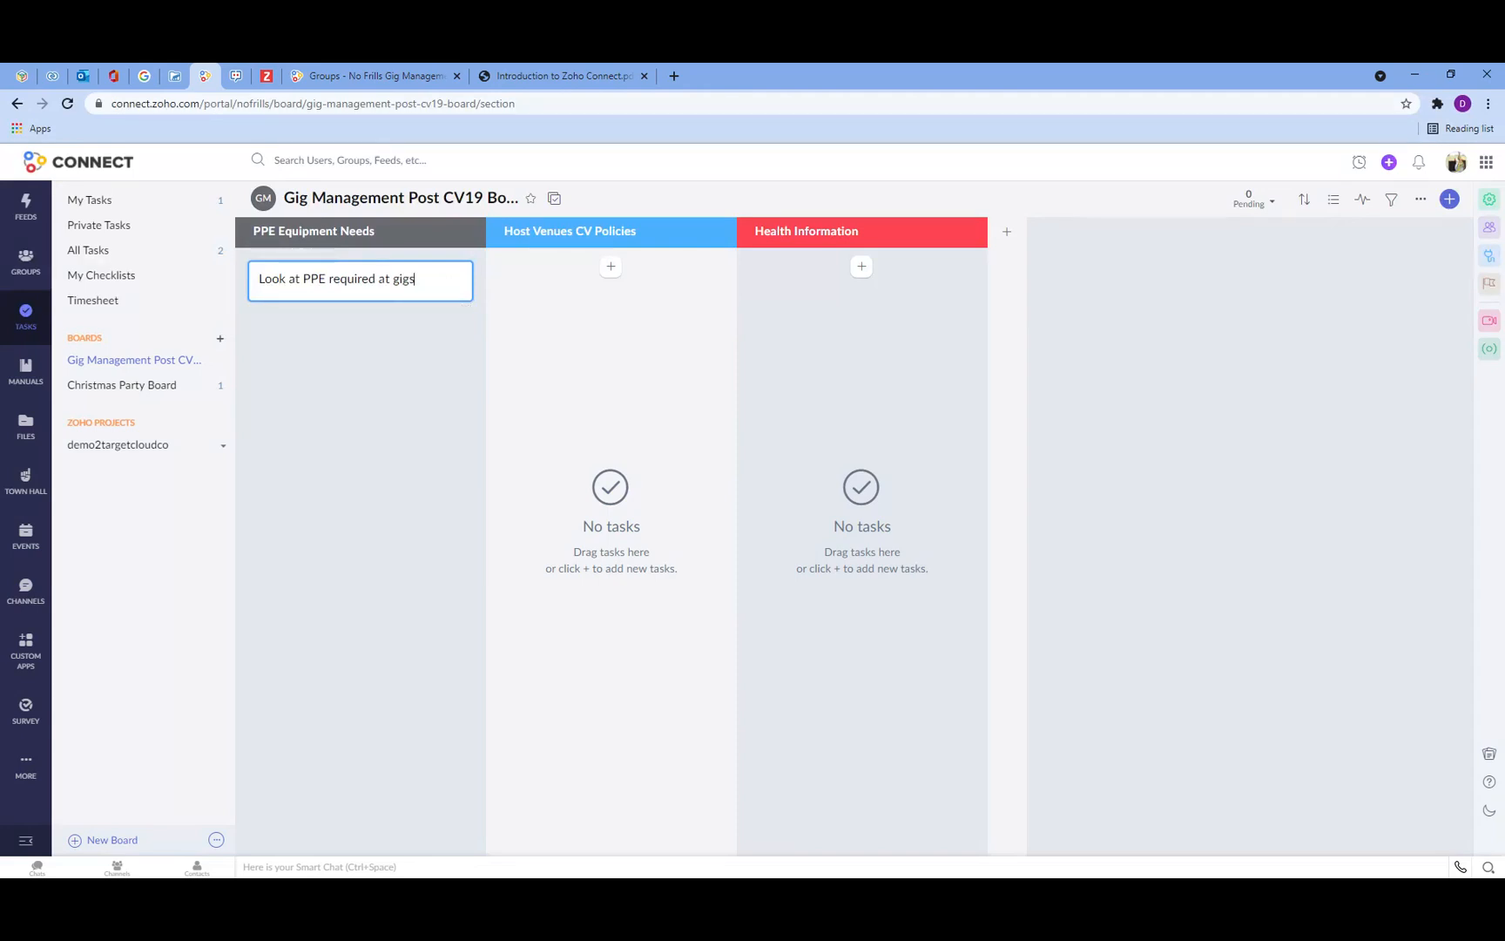
key(Return)
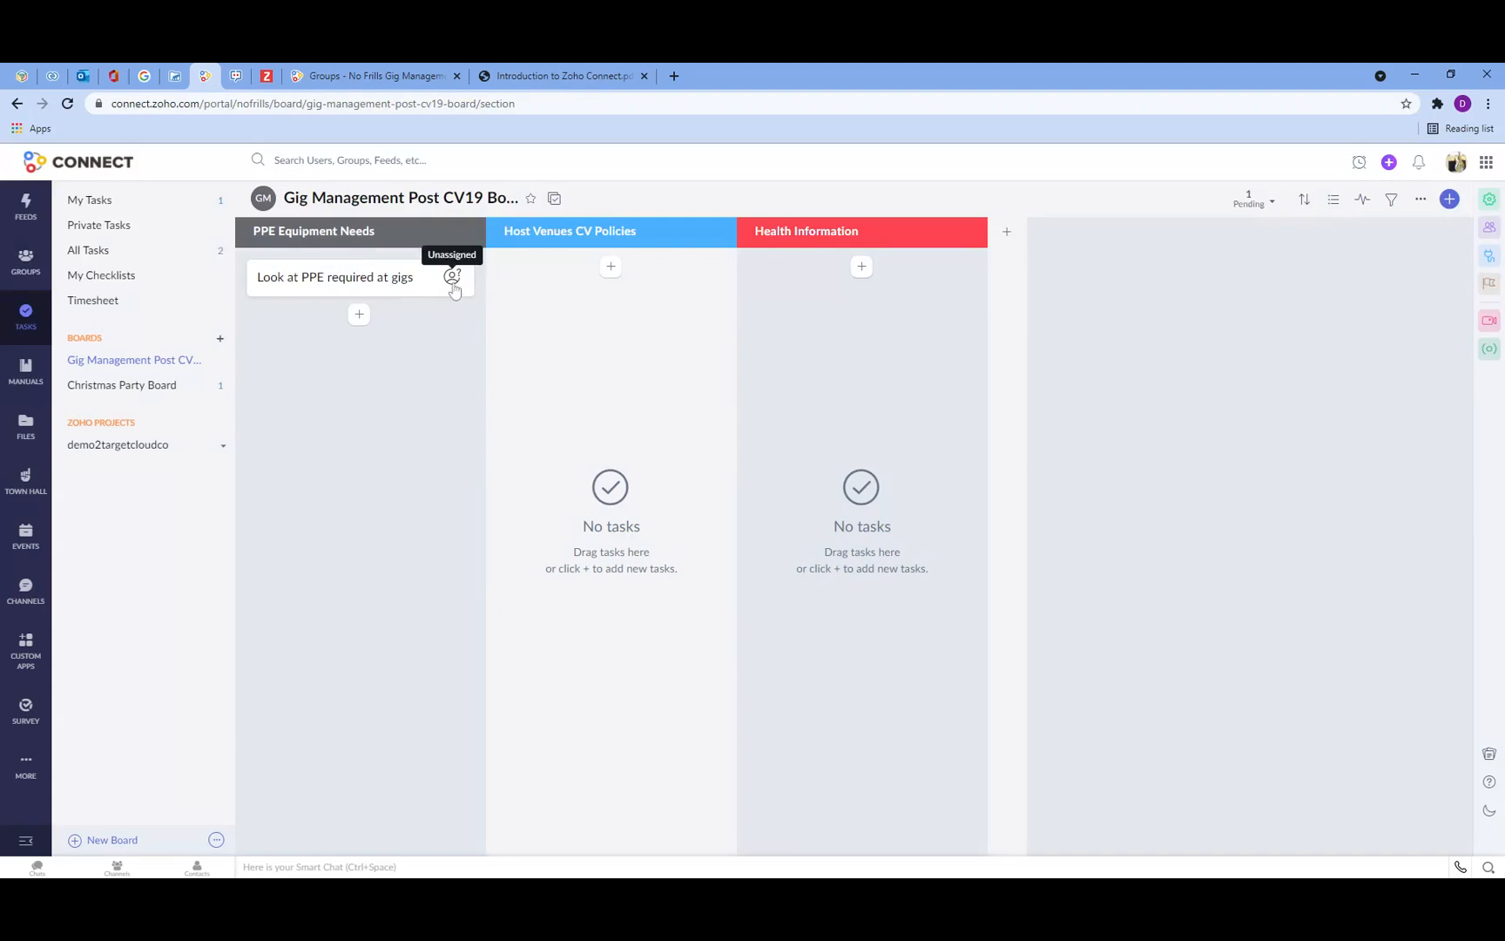
click(452, 277)
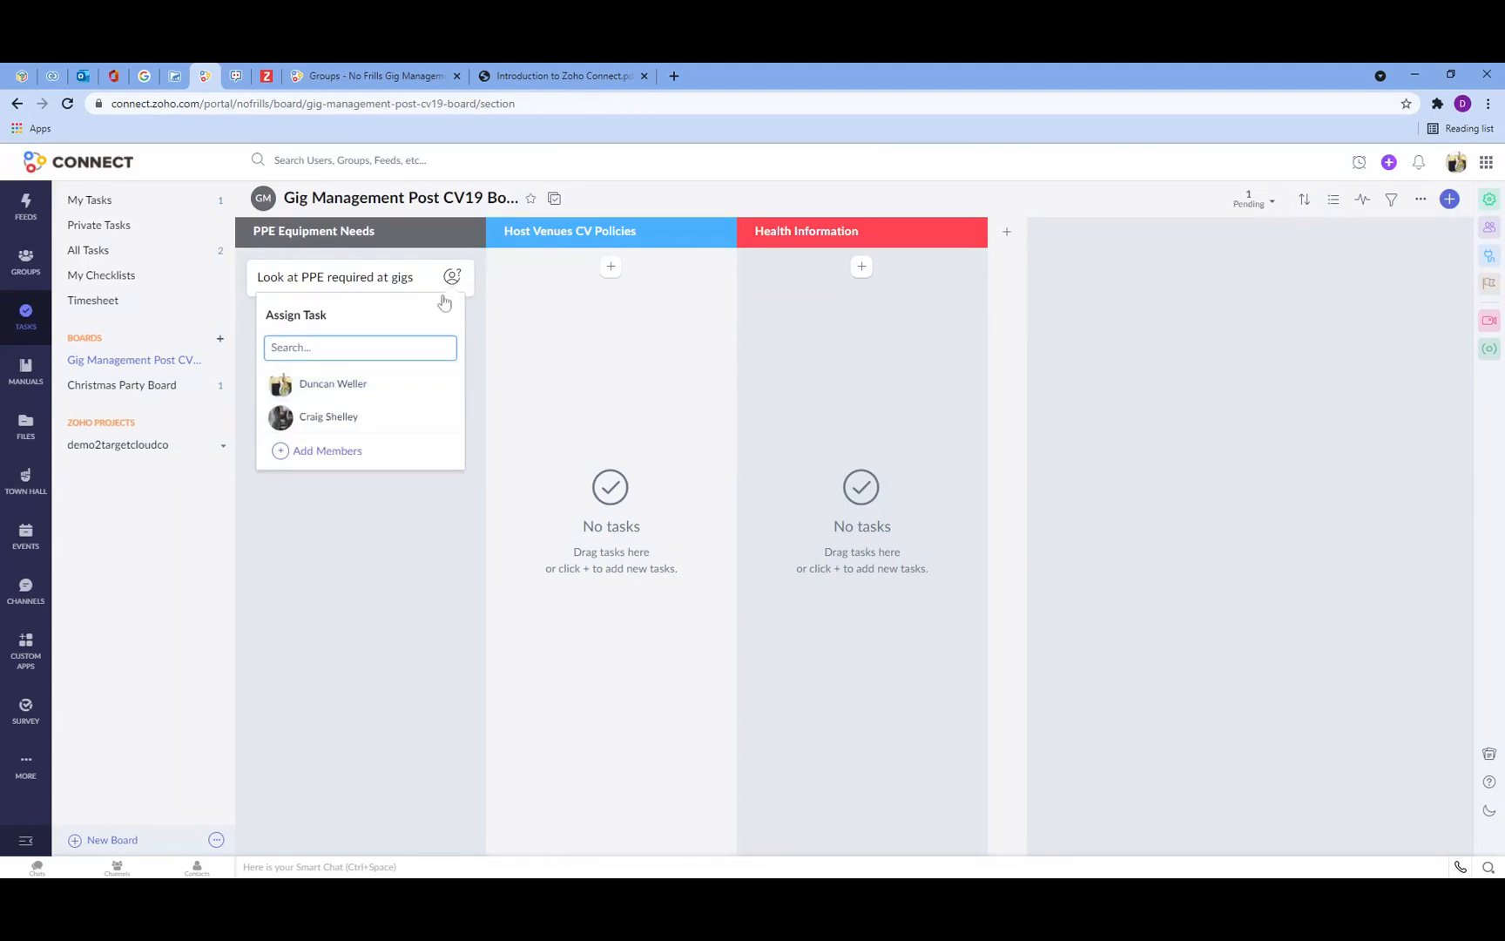
click(345, 394)
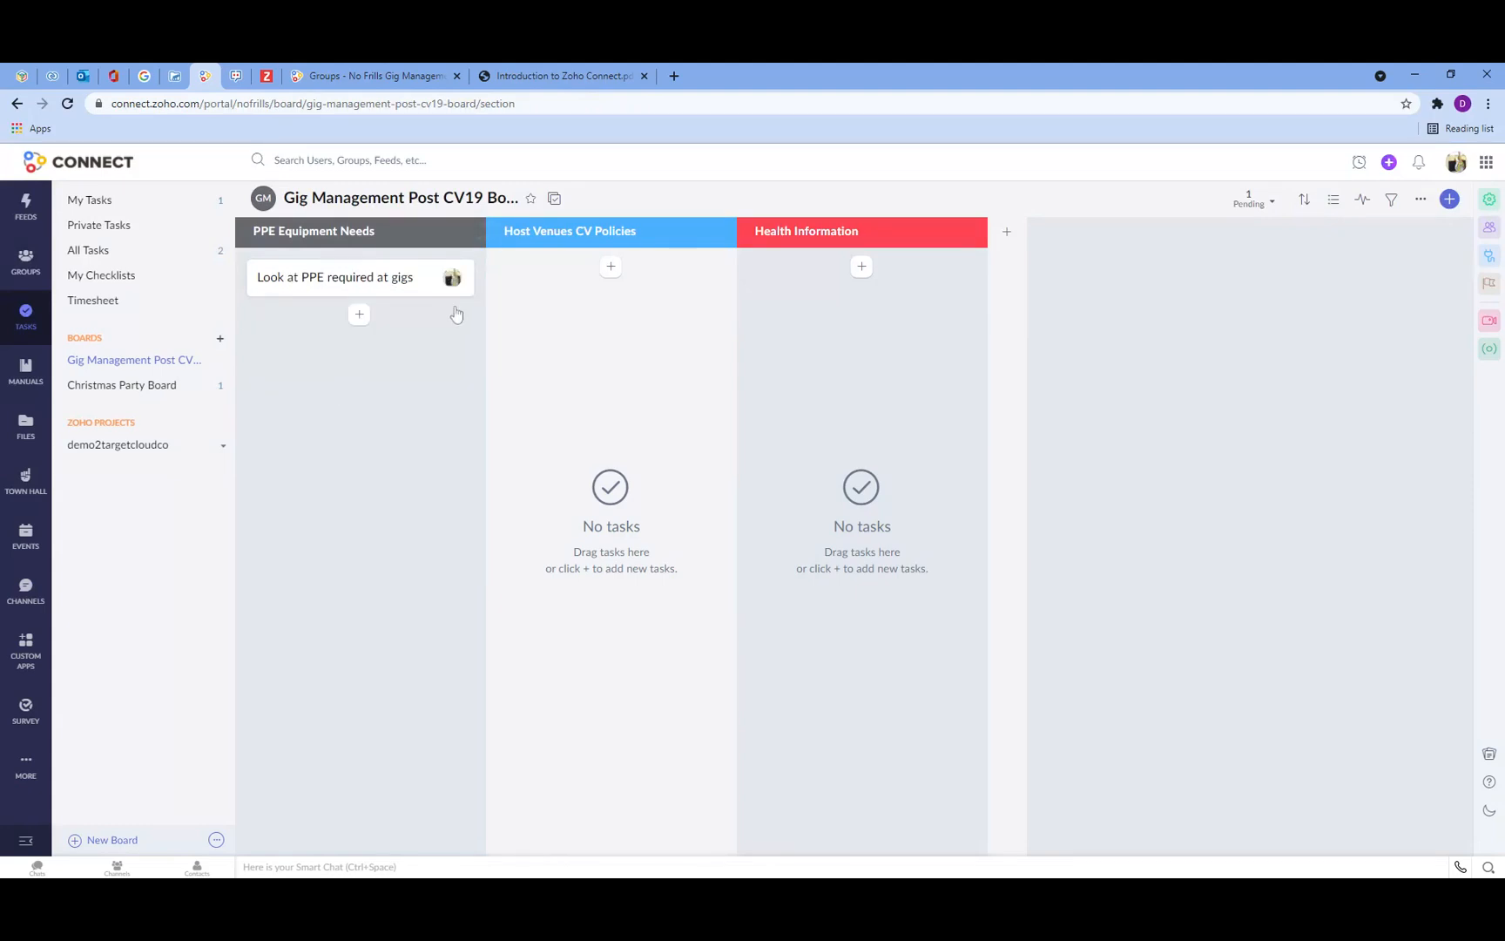
Step: Open the task Look at PPE required at gigs, set its due date to 01/07 and its priority to High
click(364, 284)
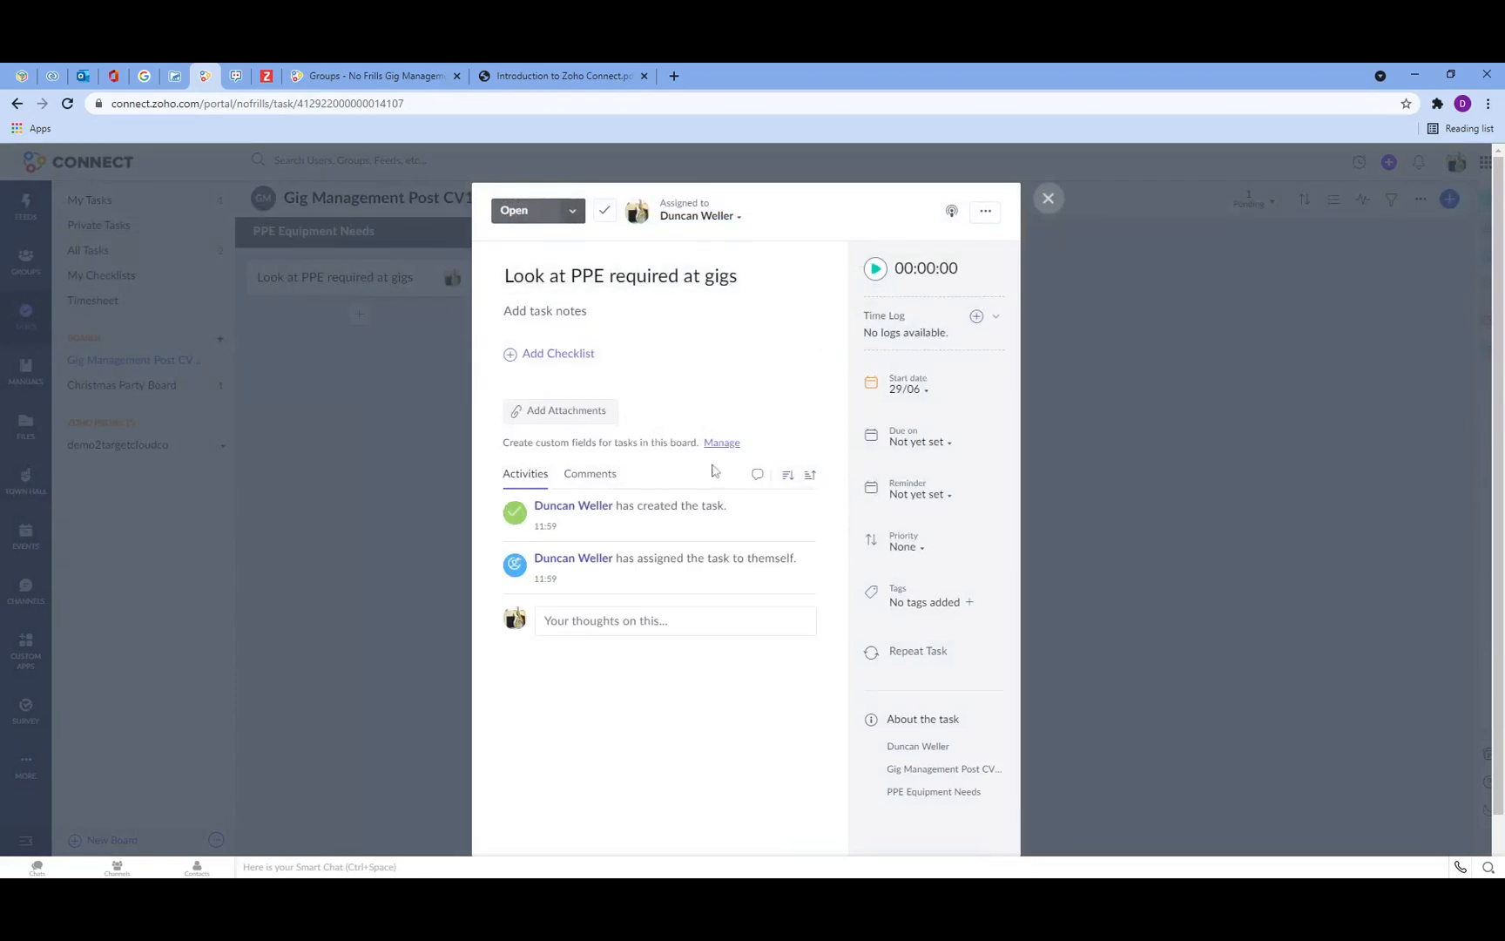
click(572, 214)
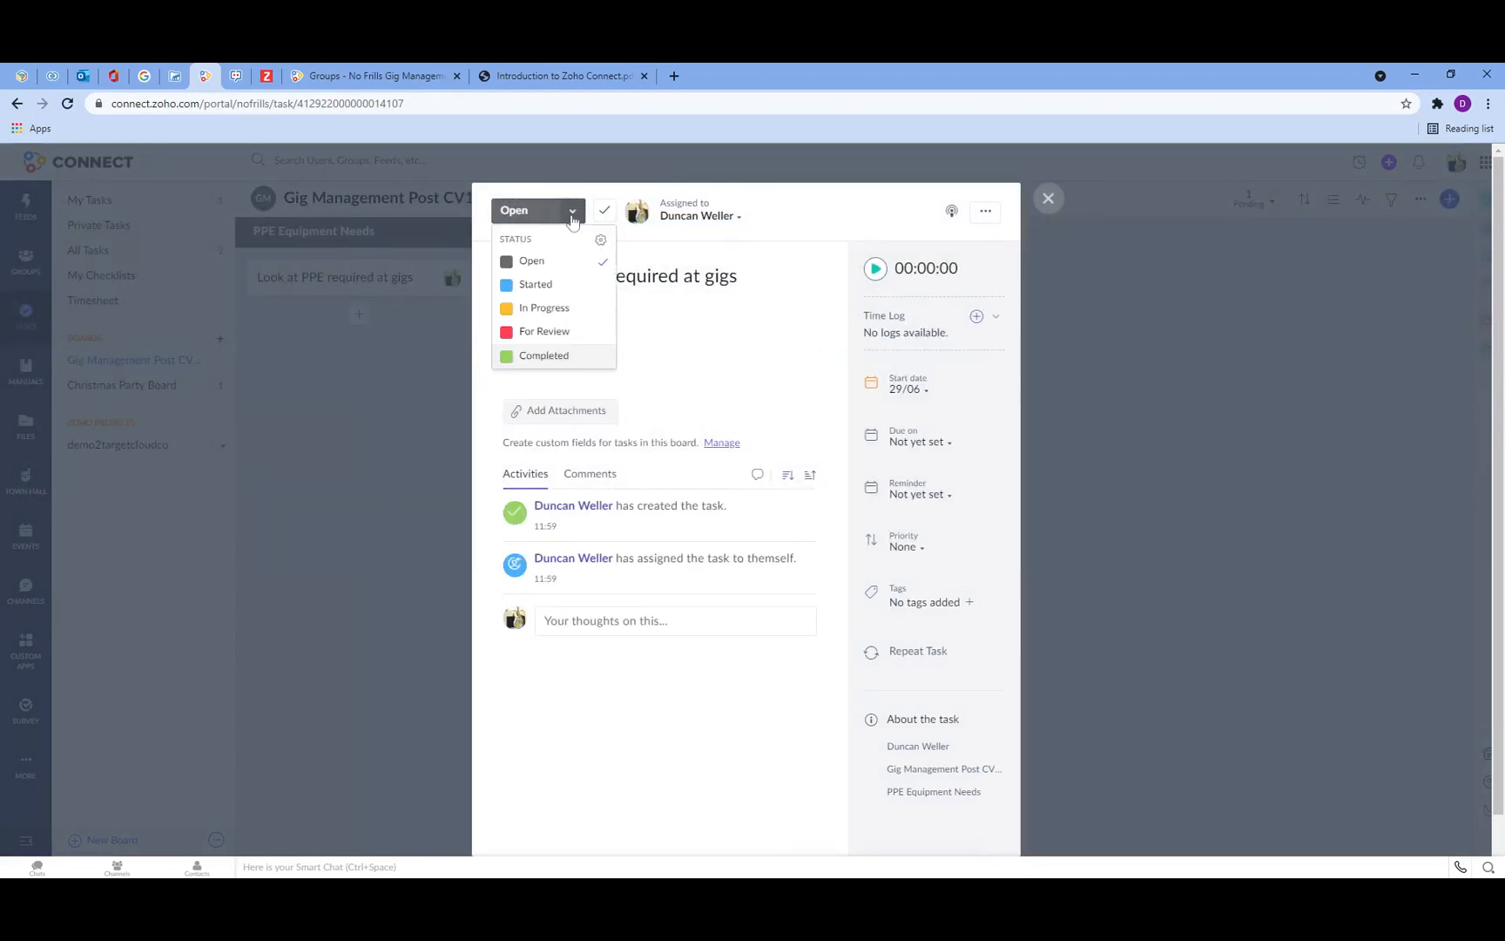
click(573, 217)
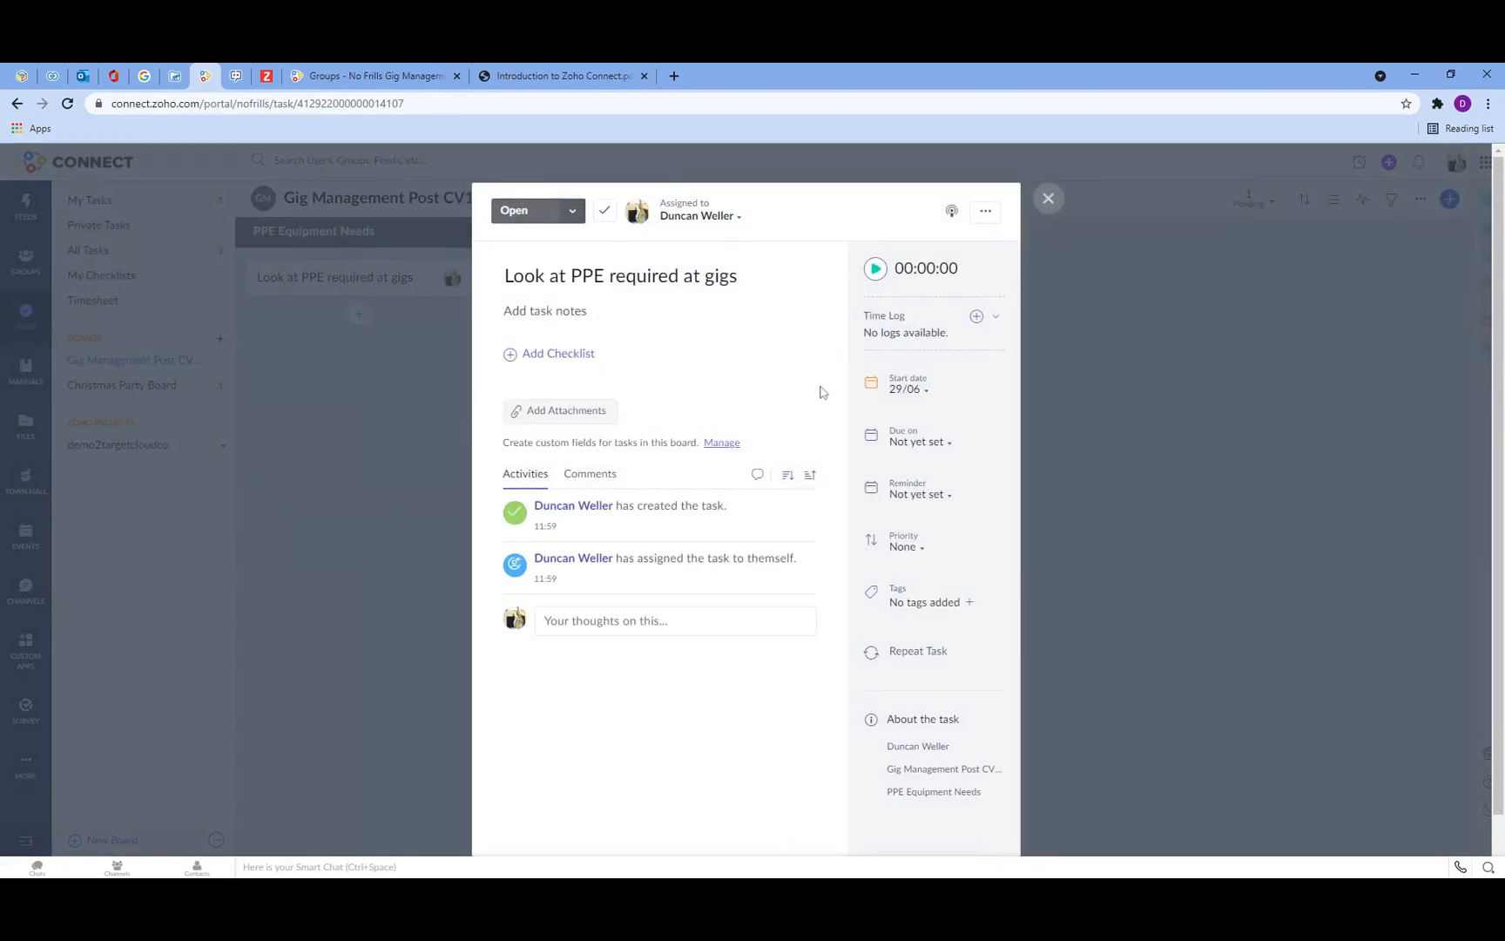
click(930, 446)
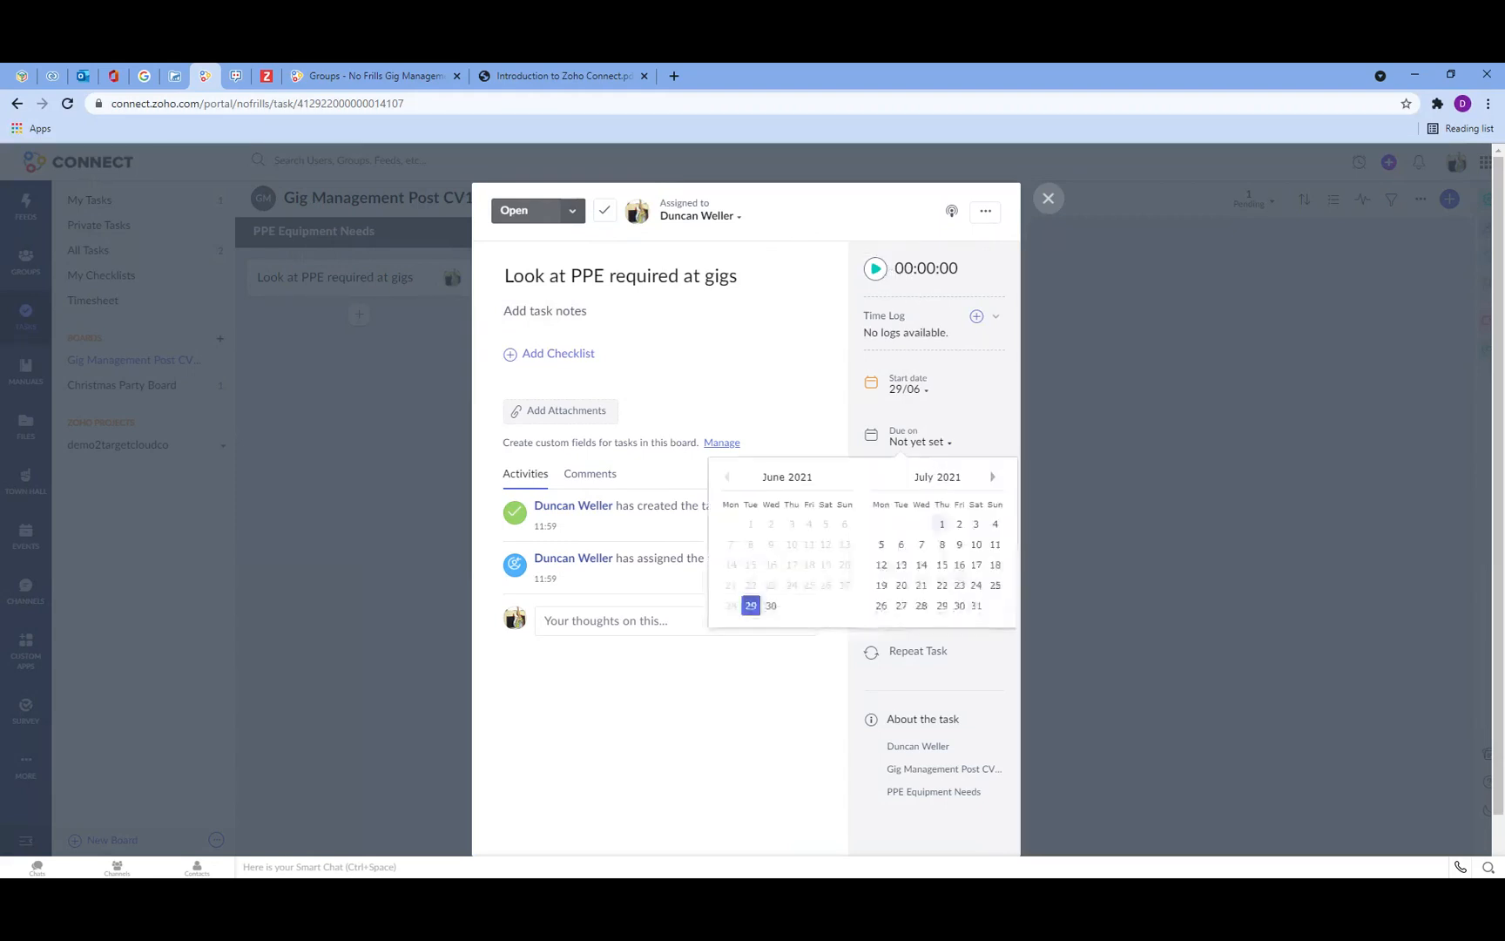
click(942, 525)
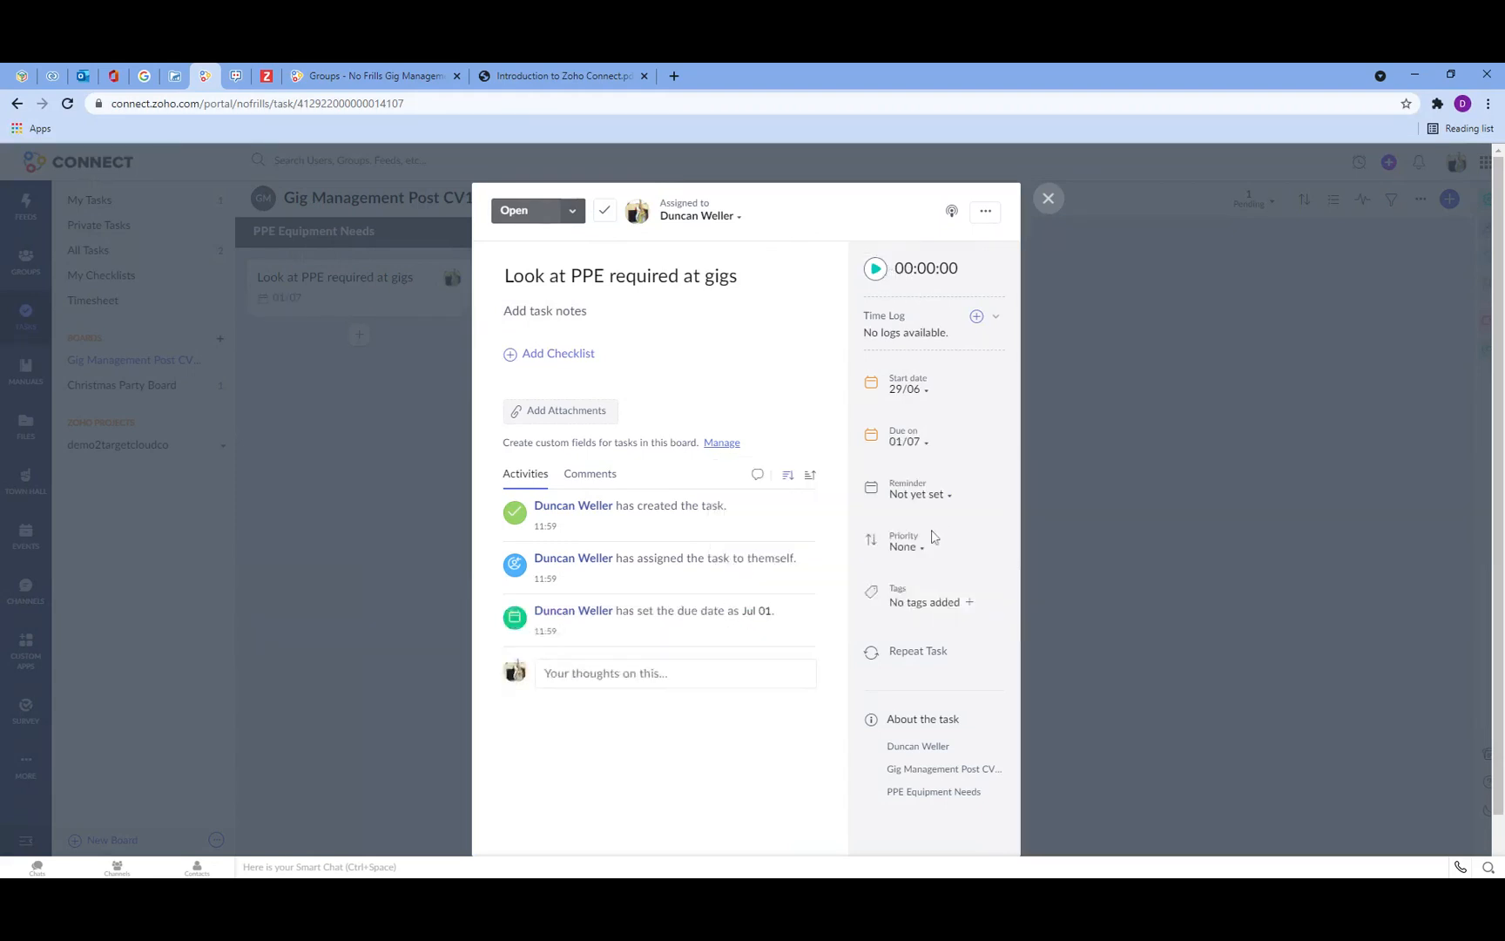
click(906, 548)
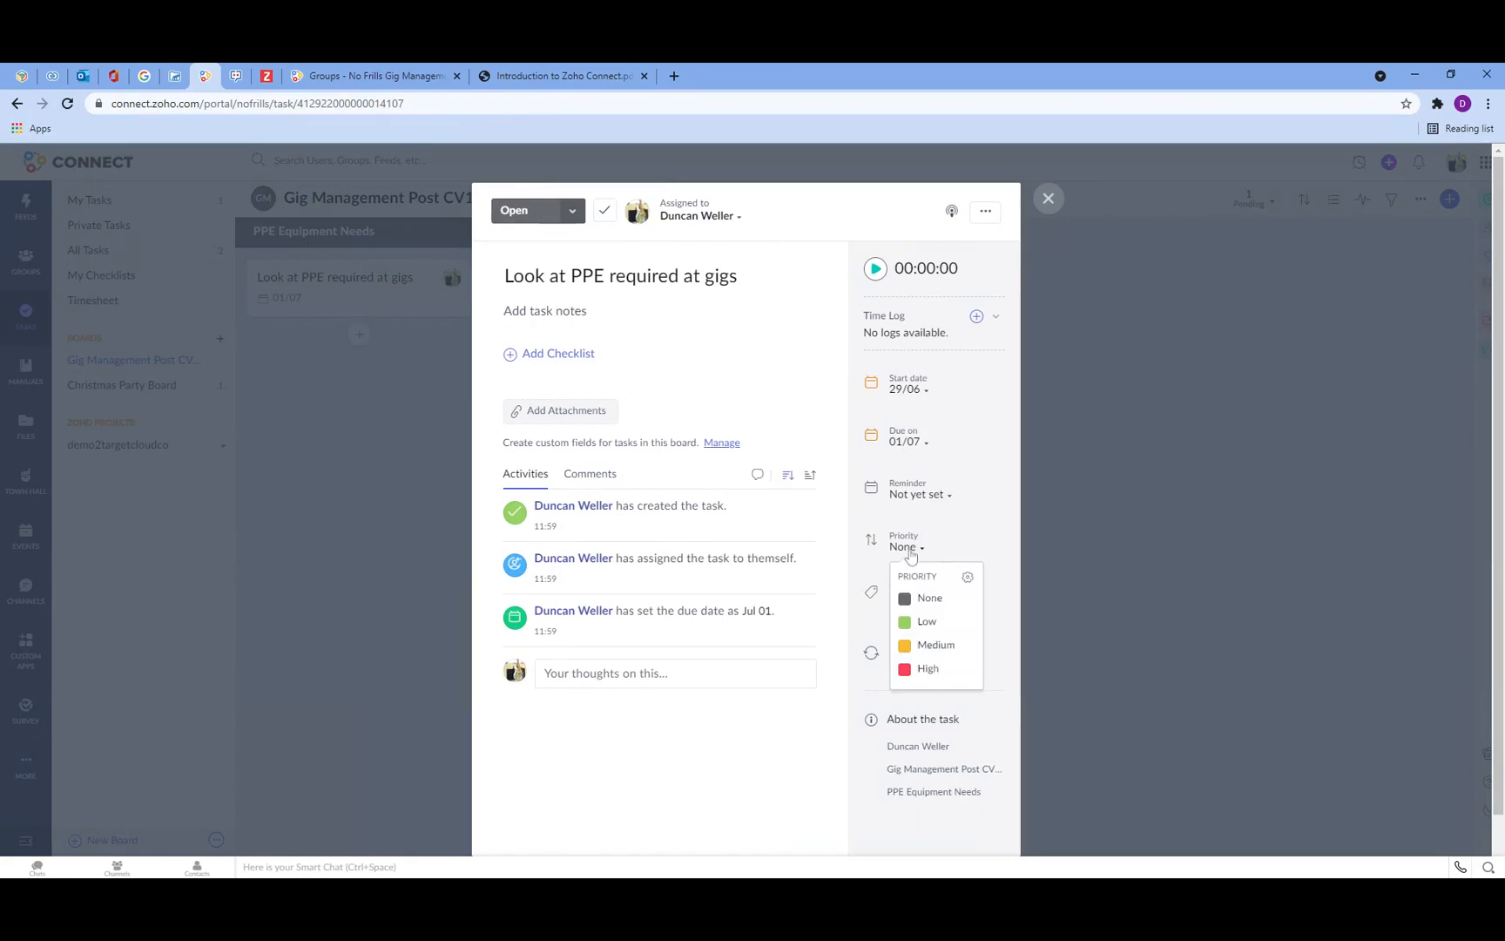
click(934, 668)
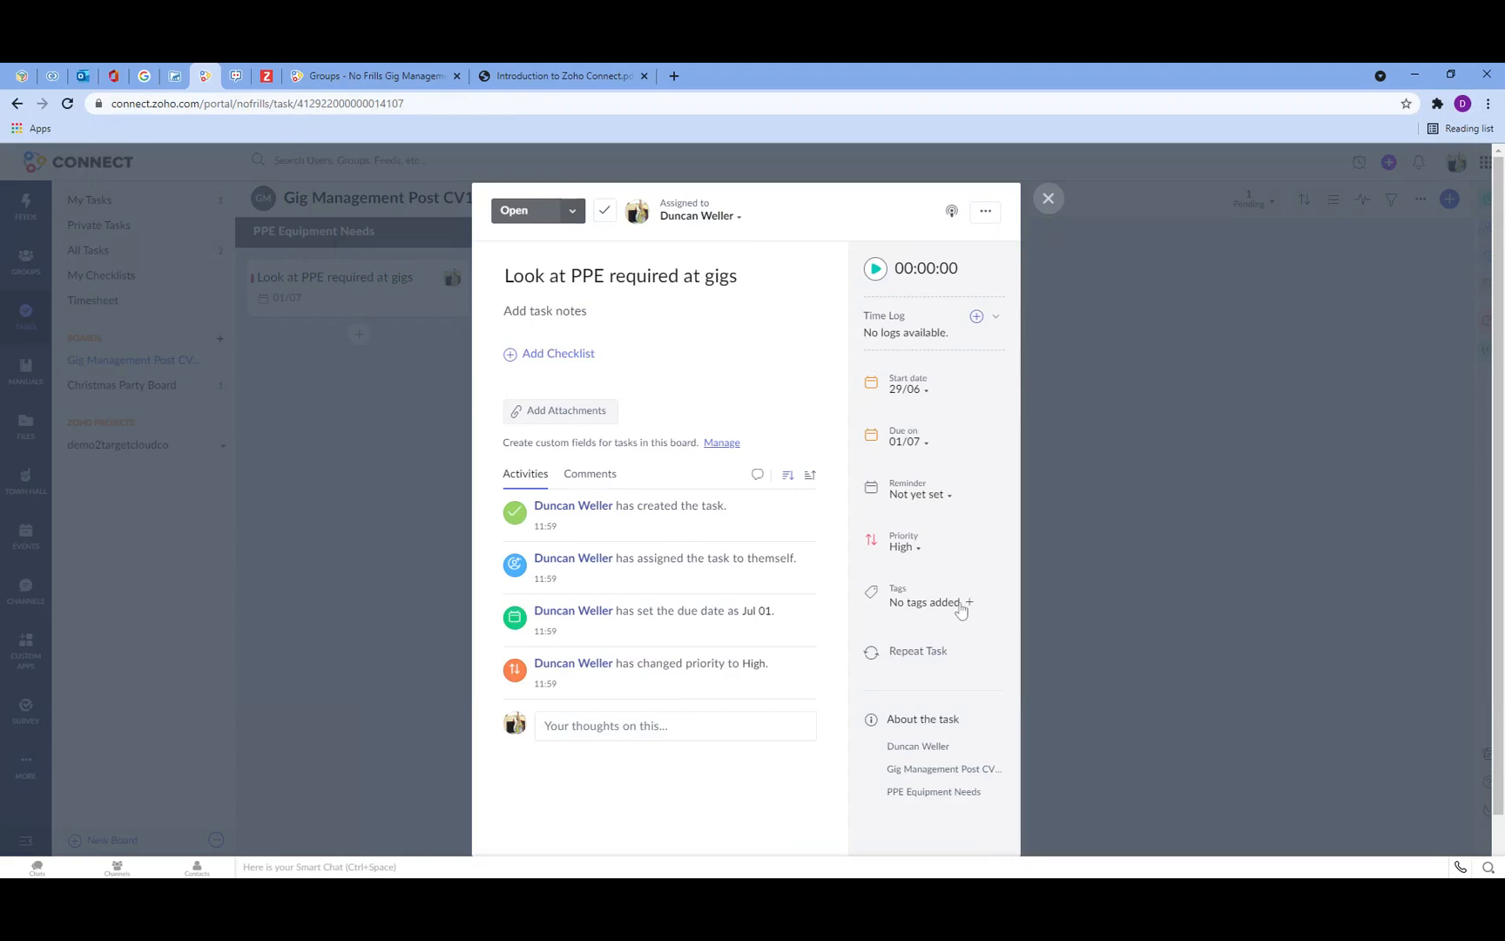
Step: Create the tag ppe, apply it to the task, and close the task
click(959, 604)
text(PP)
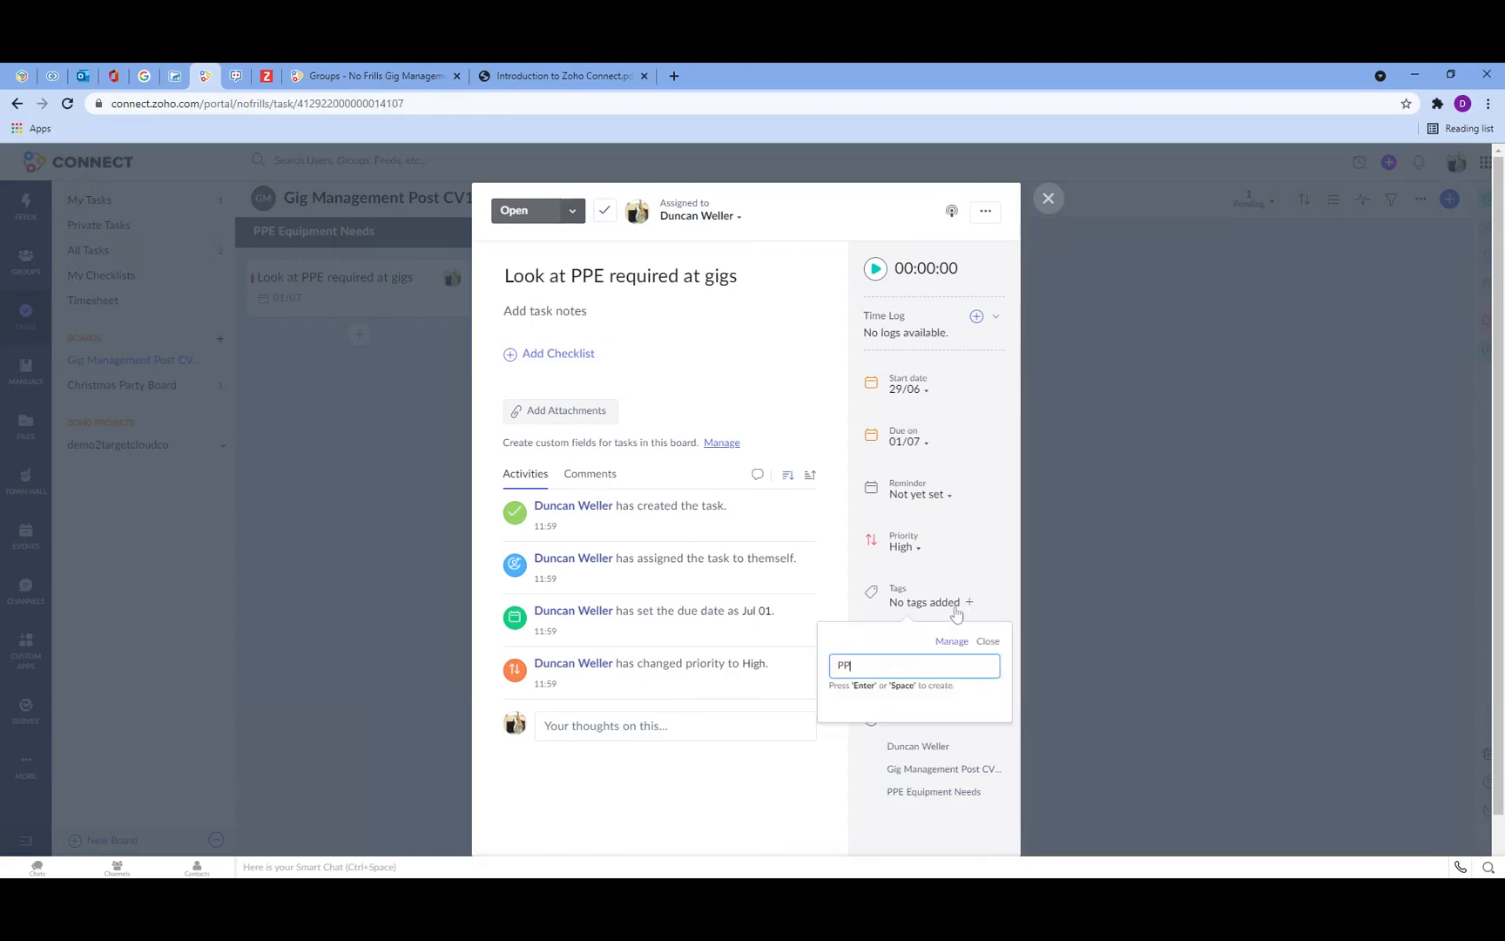
text(E)
key(Return)
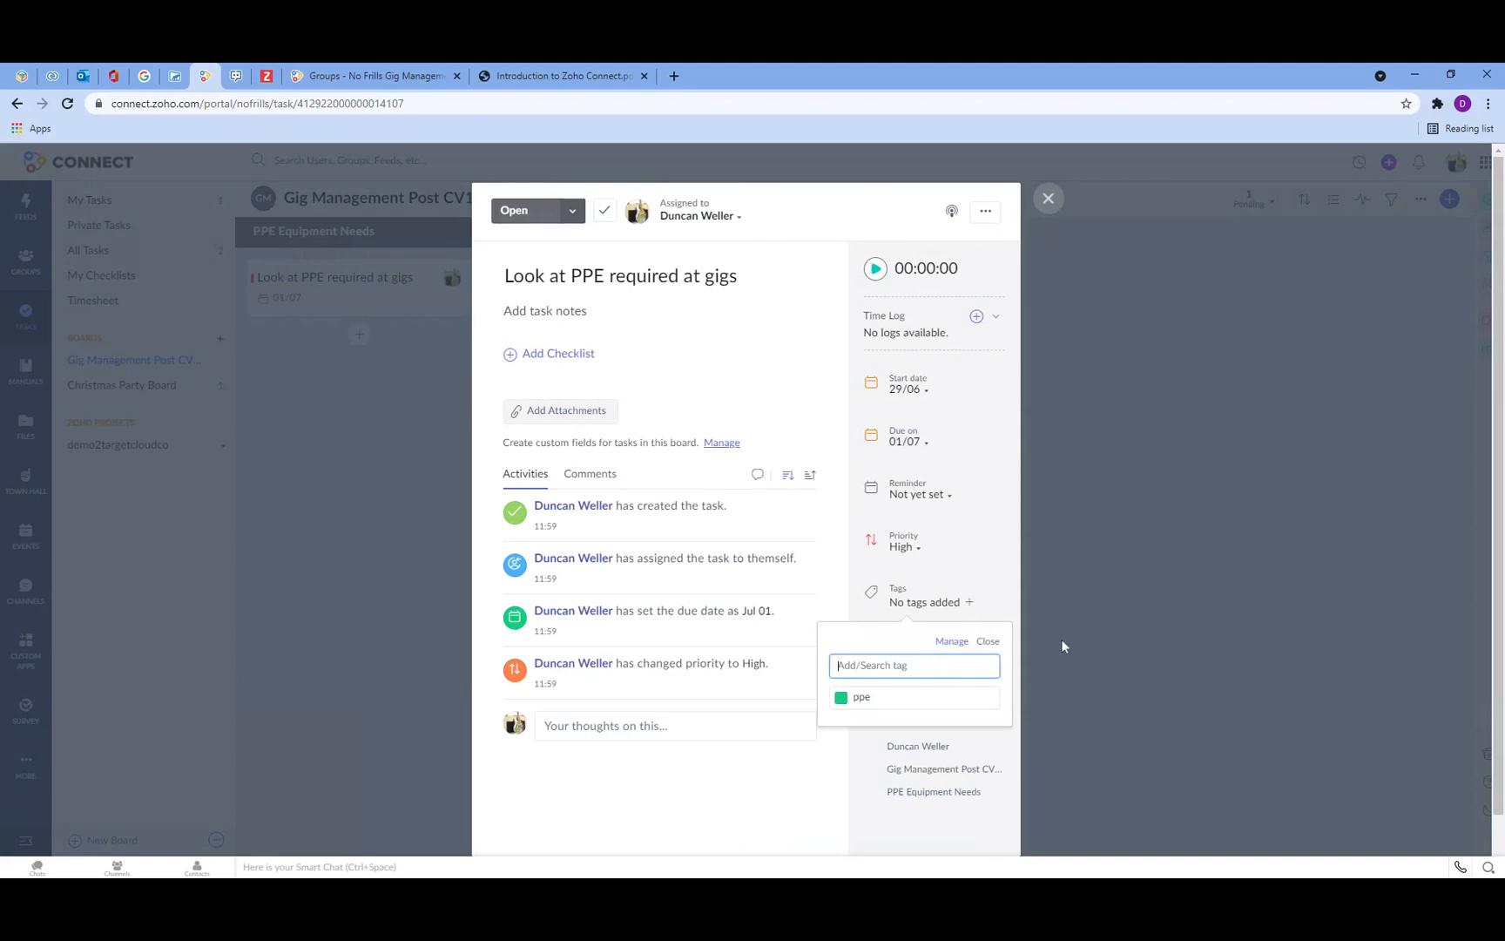
click(988, 642)
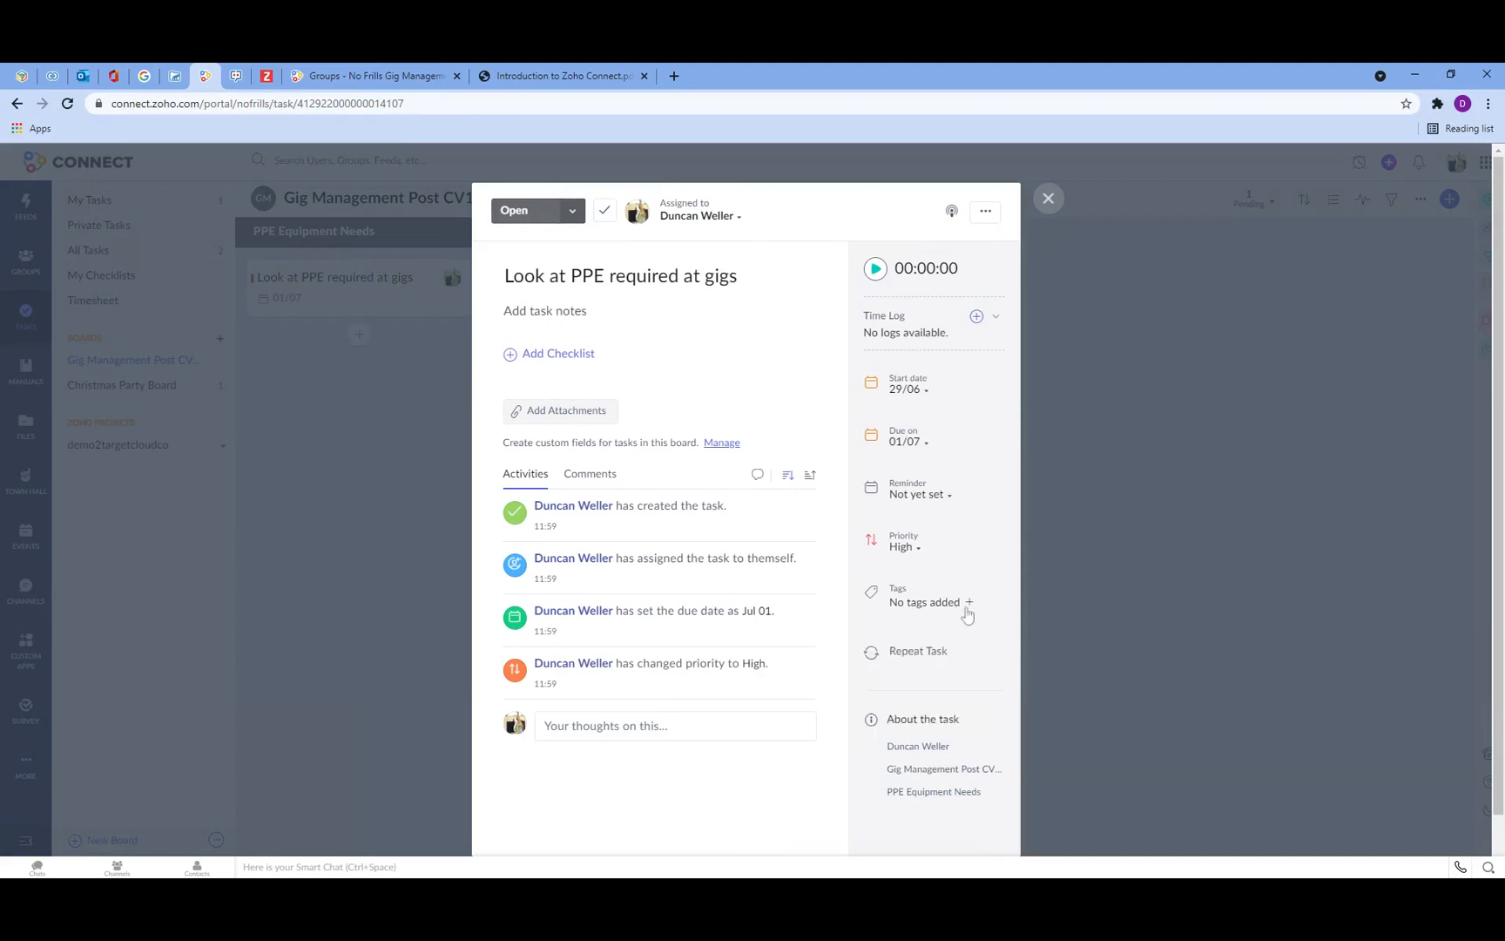
click(969, 602)
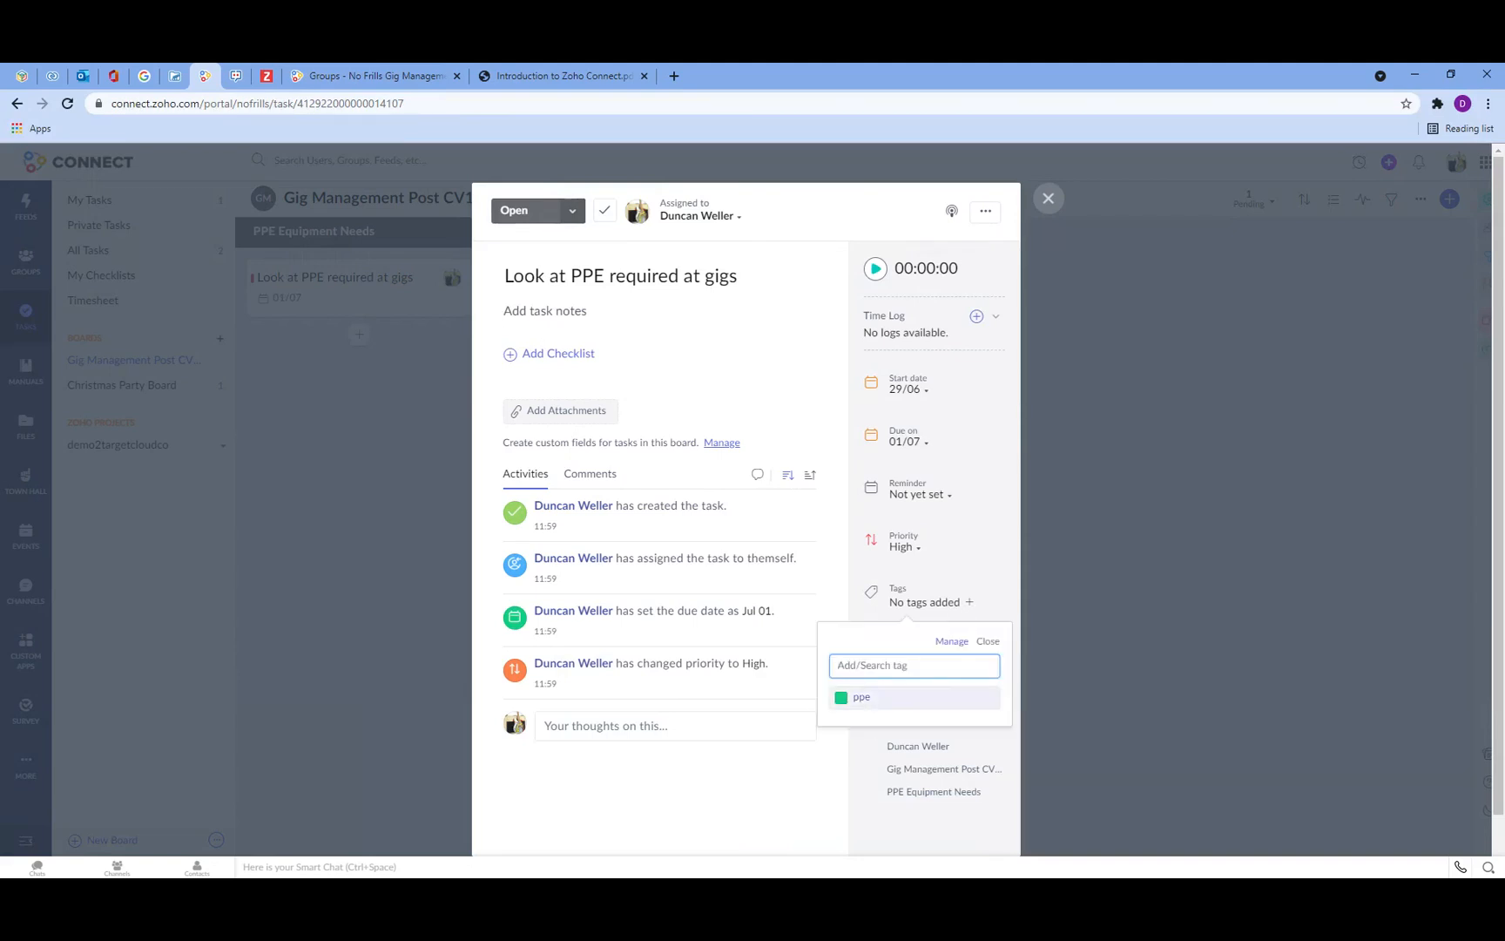
click(862, 698)
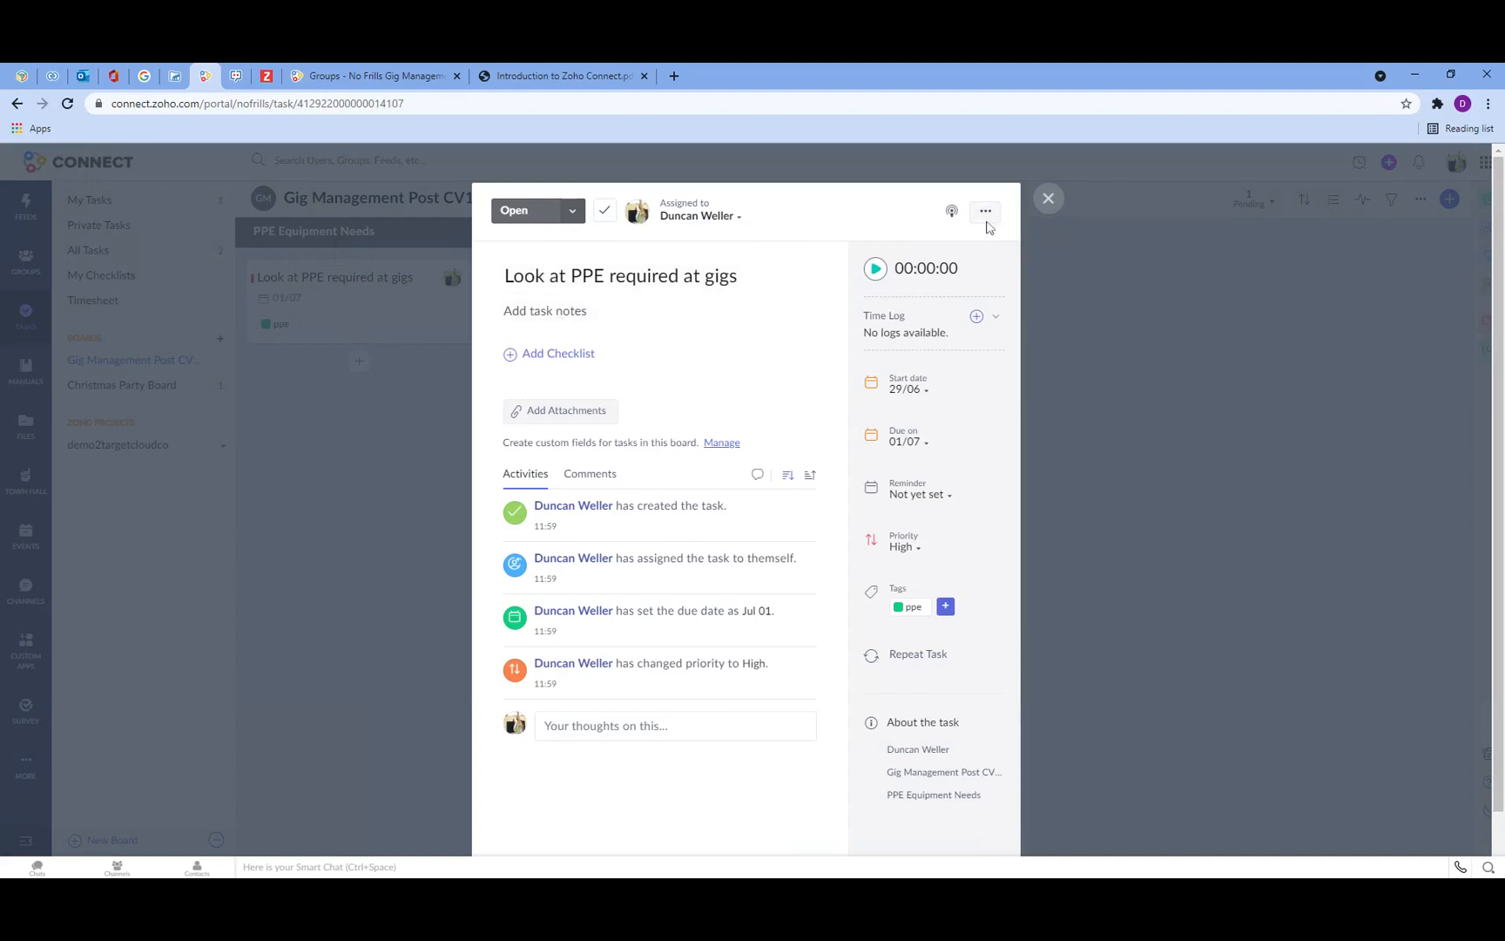
click(1064, 207)
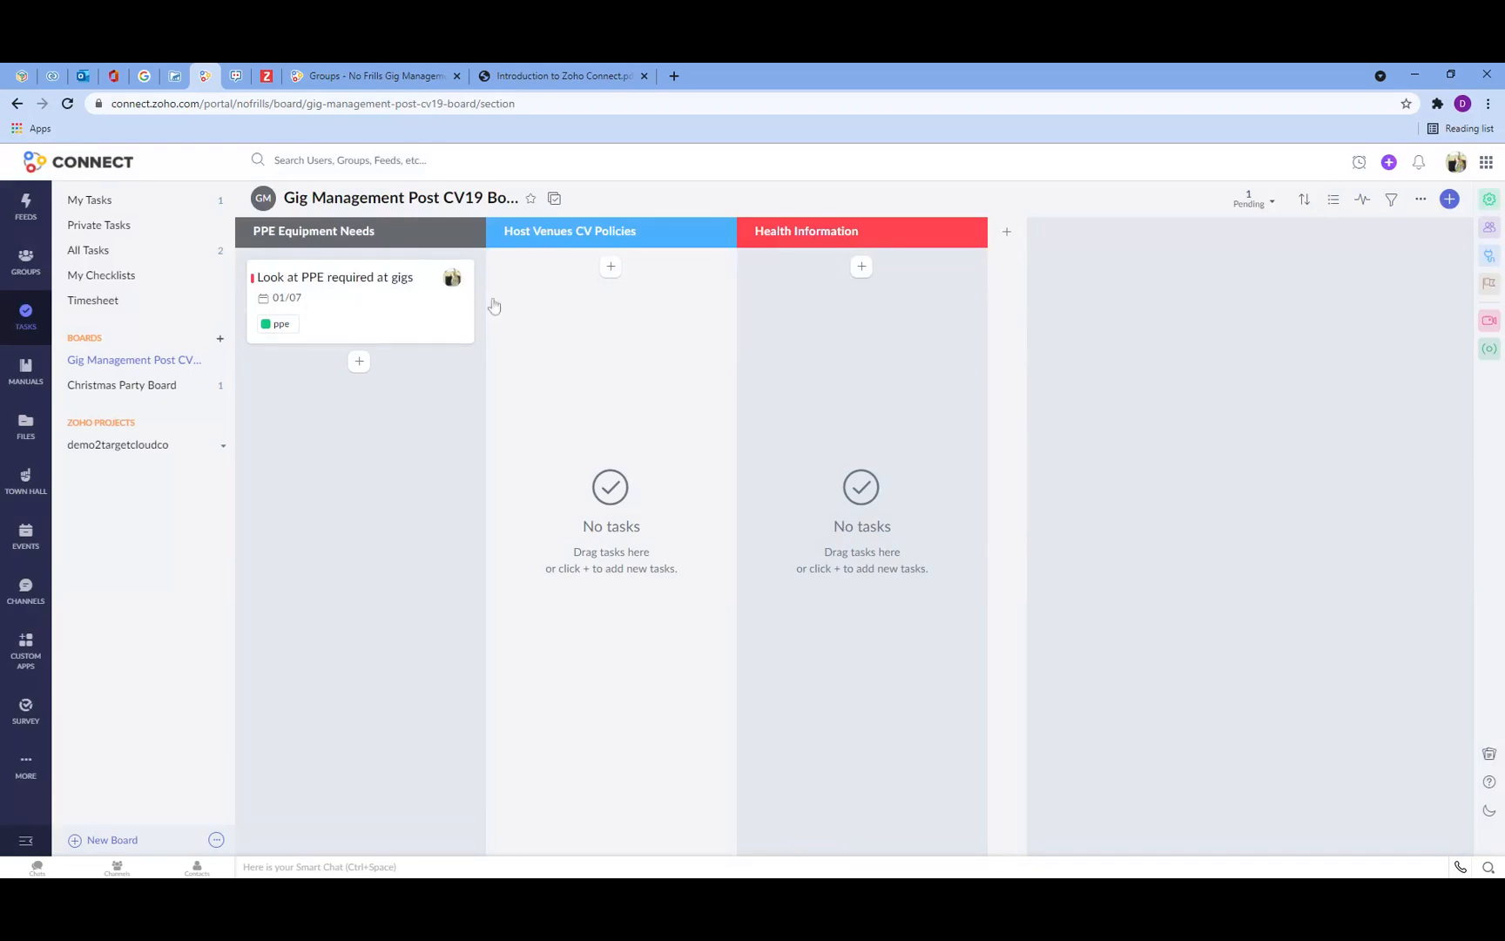
Step: Add the task Investigate potential safe venues under Host Venues CV Polices
click(612, 268)
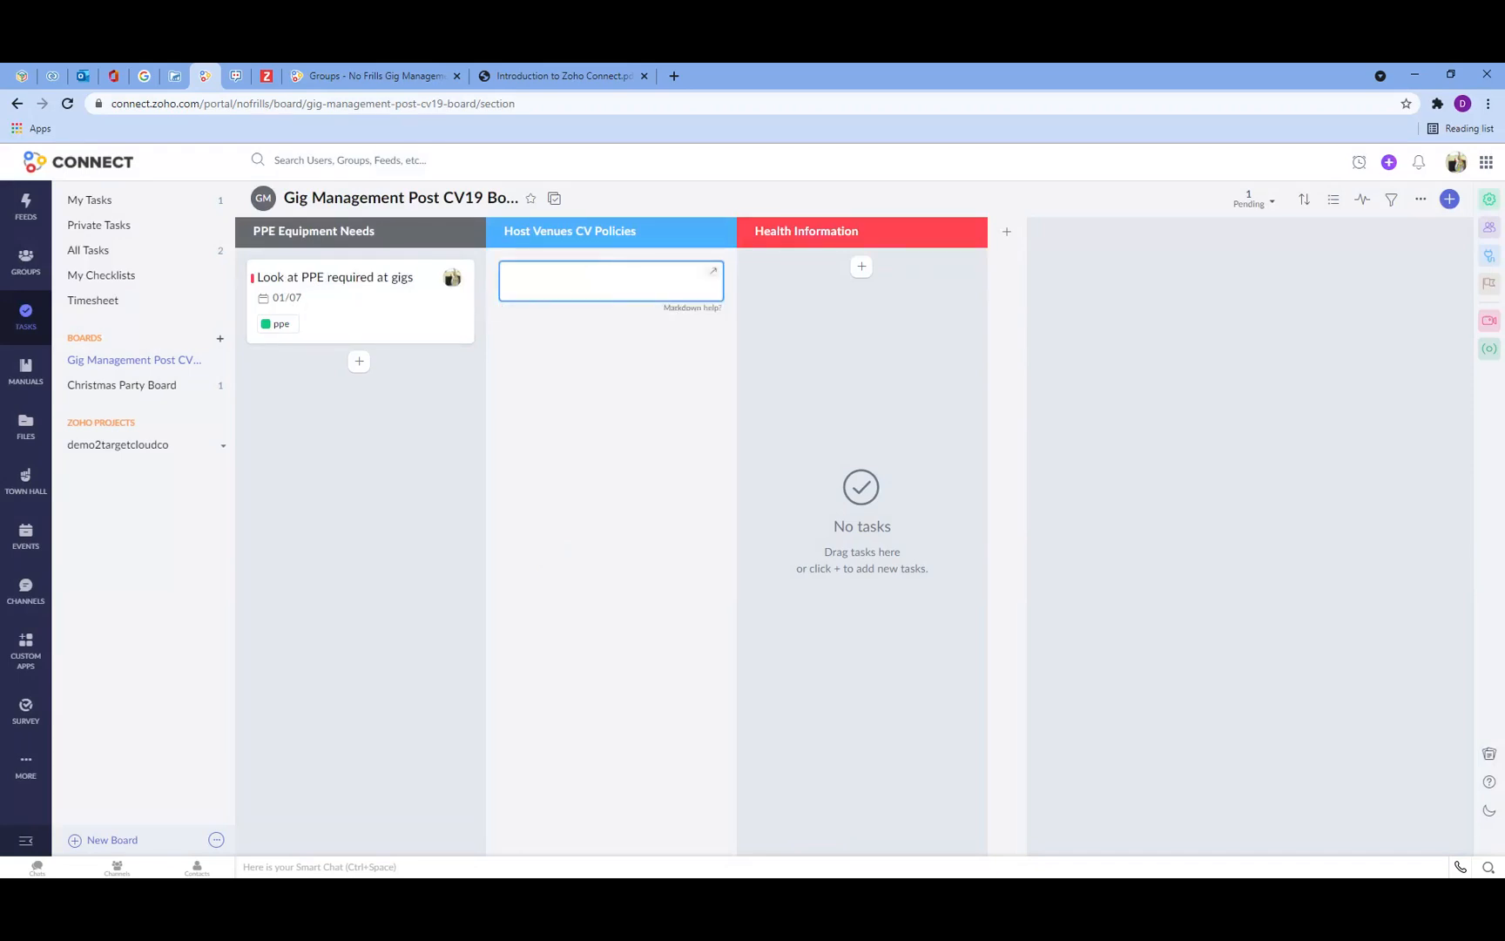
text(Investigate potential safe venues)
click(613, 337)
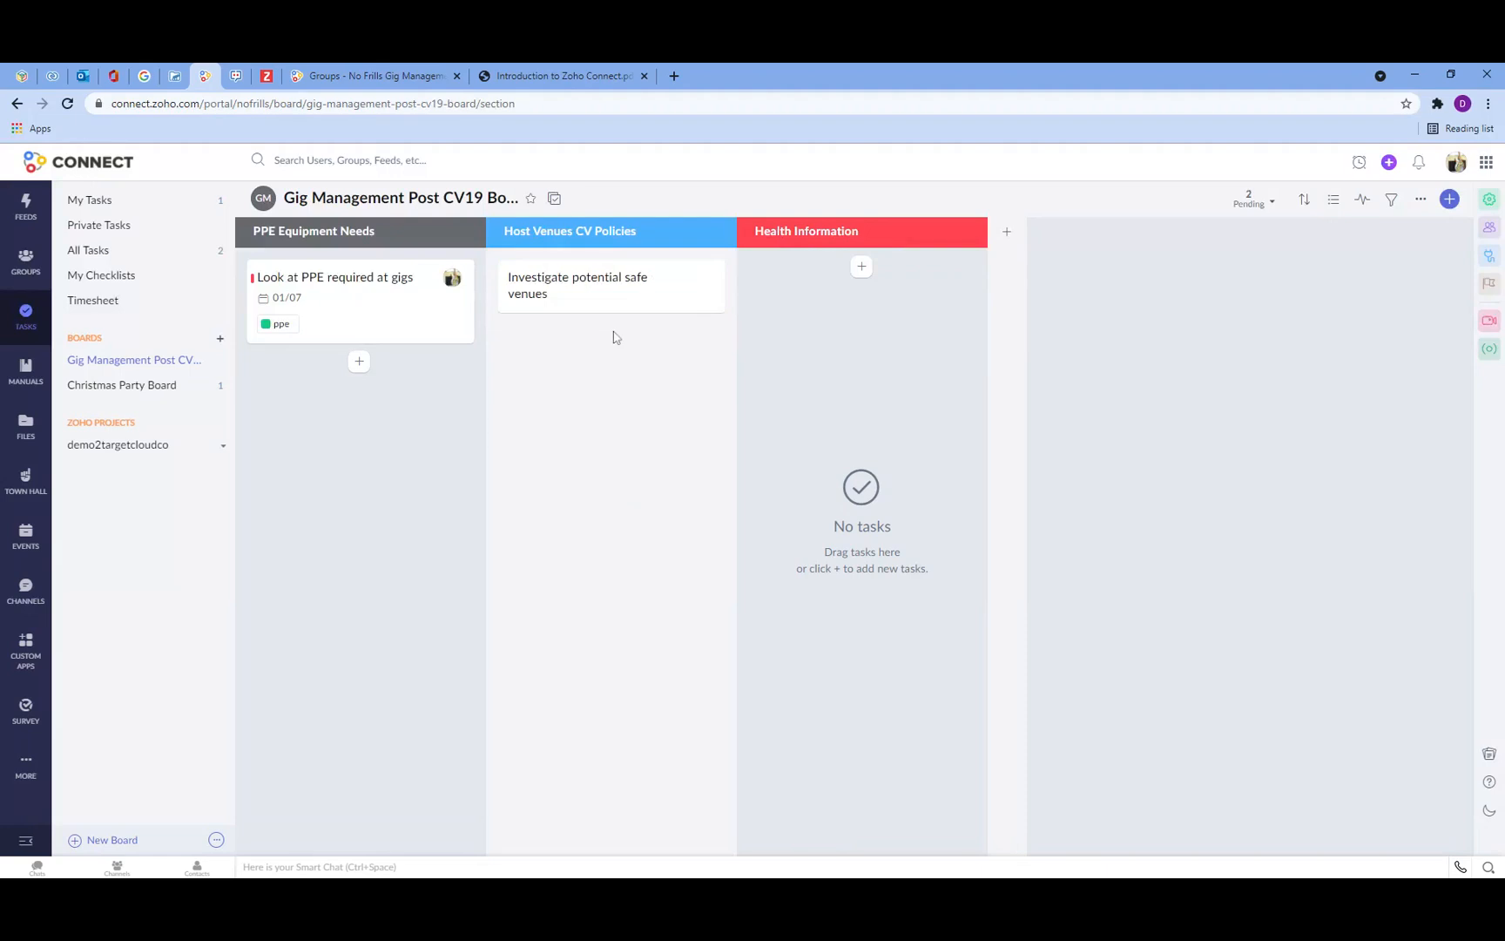
Step: Open Investigate potential safe venues, assign it to the other team member and set its due date to 05/07
click(572, 293)
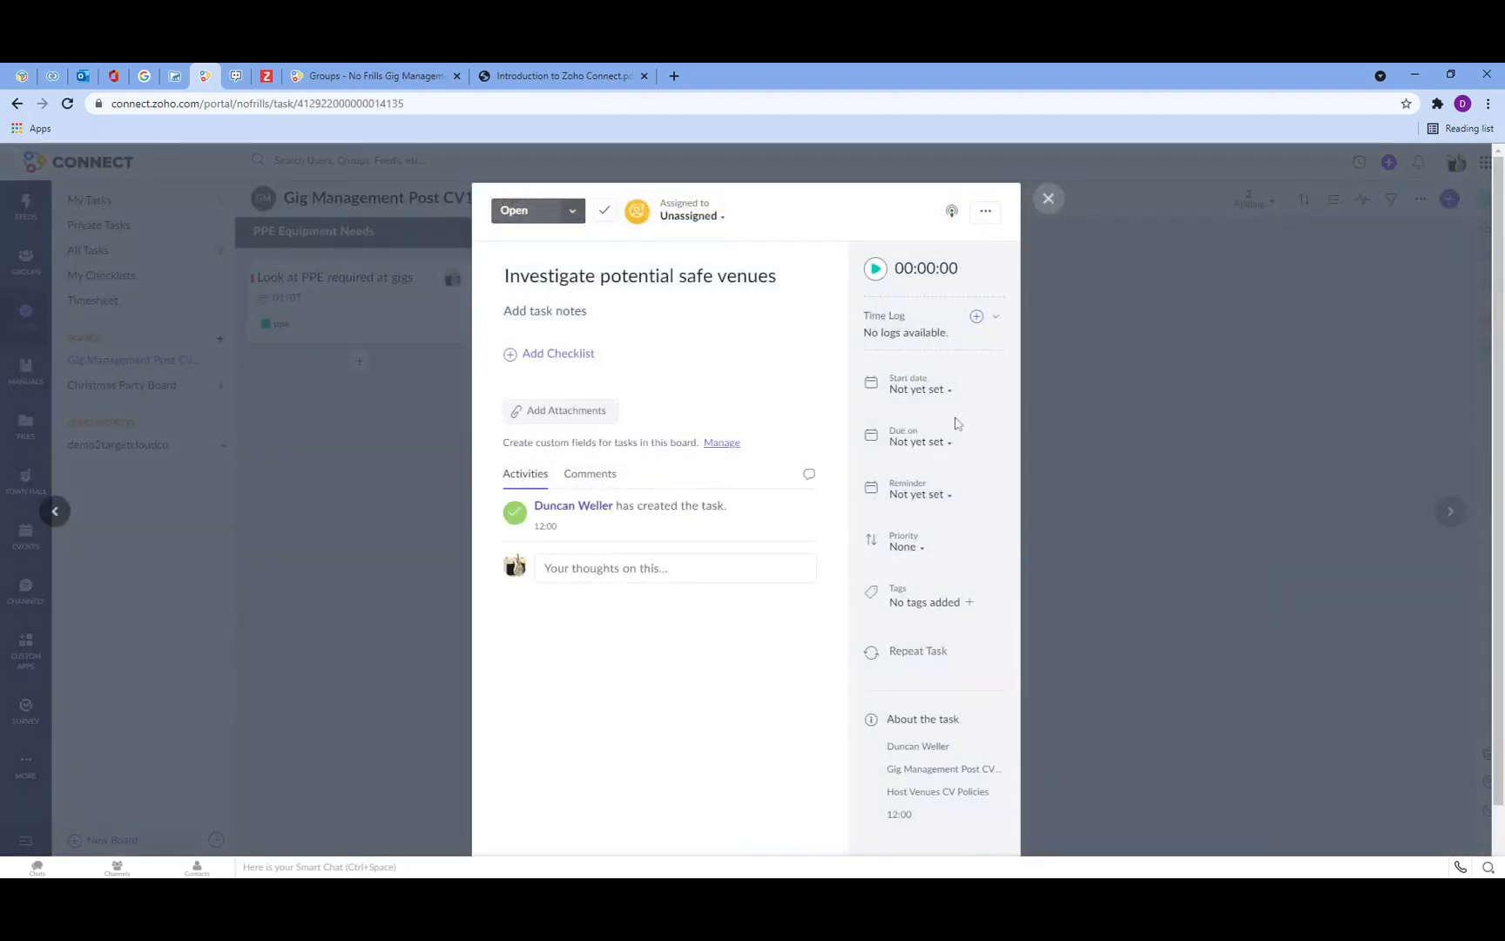
click(704, 218)
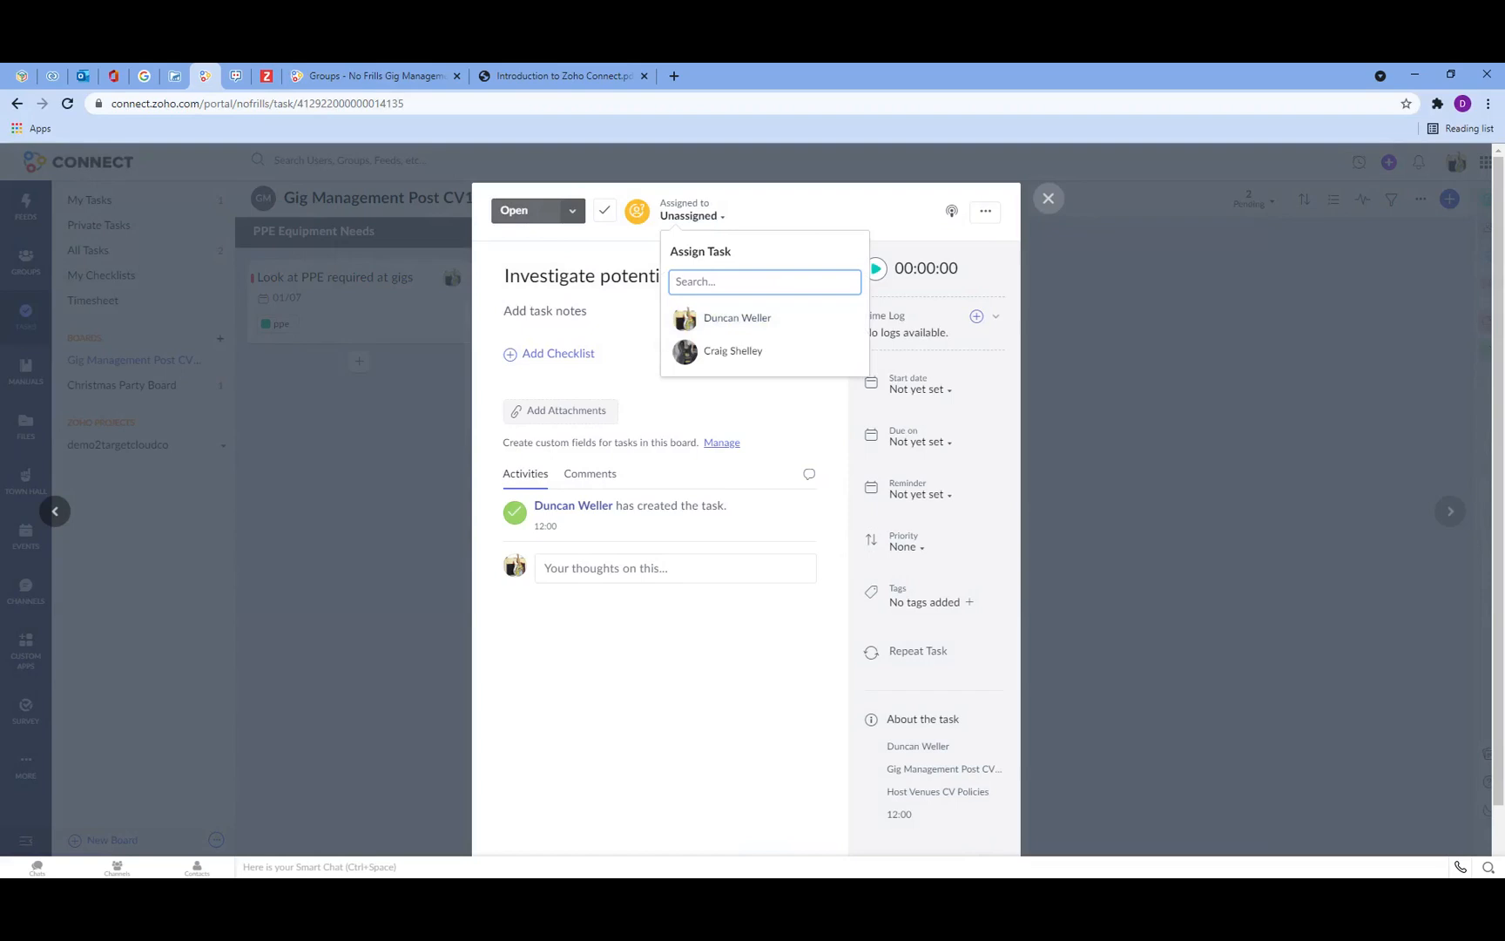
click(754, 359)
click(936, 444)
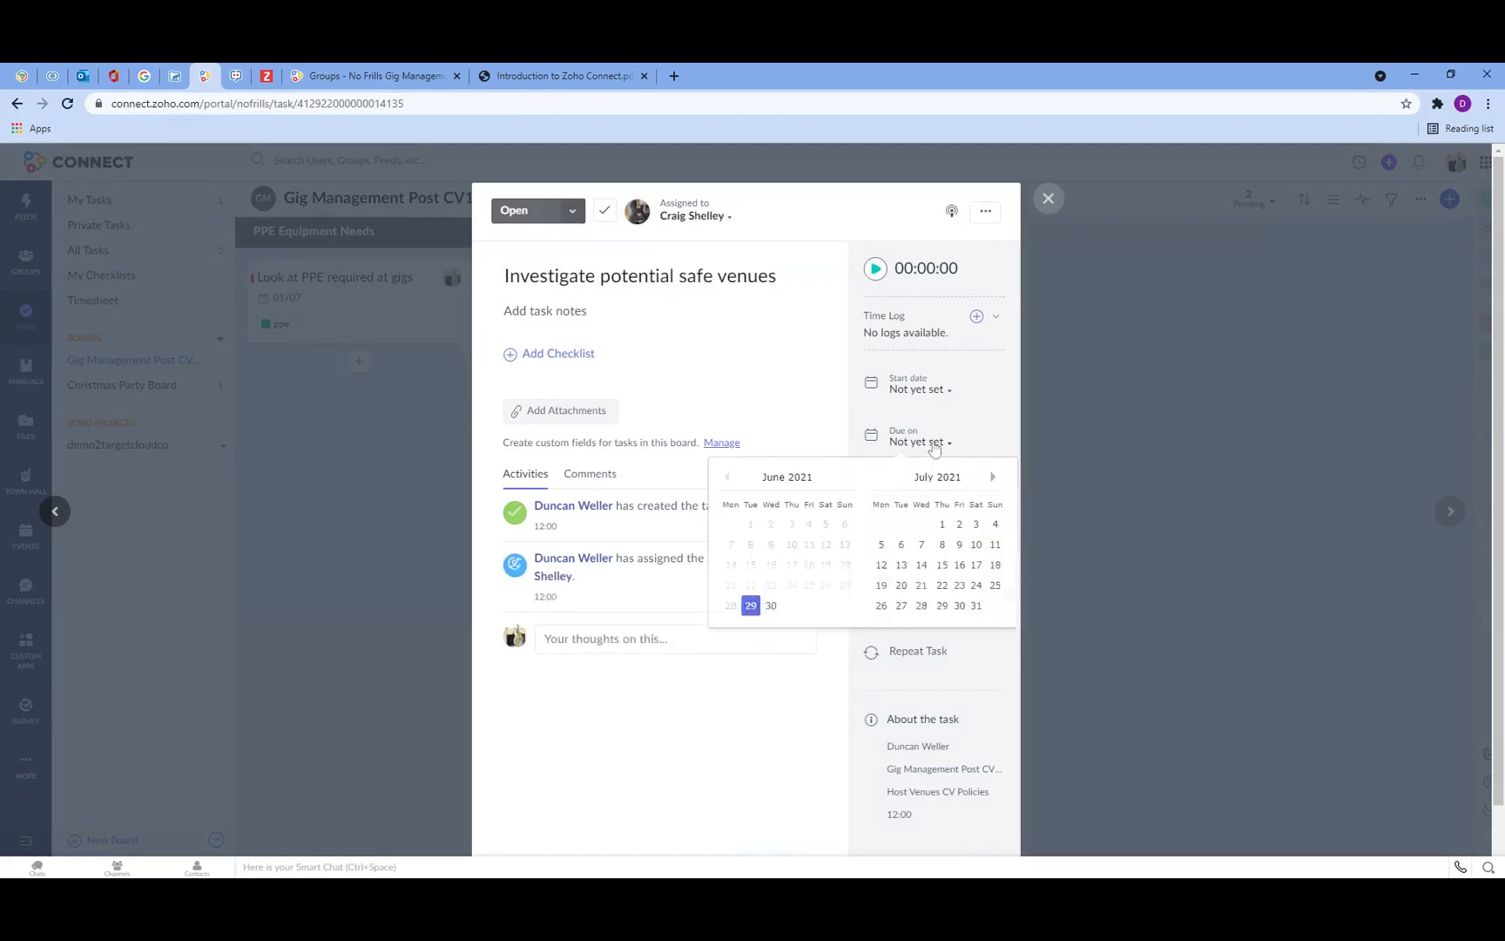
click(881, 543)
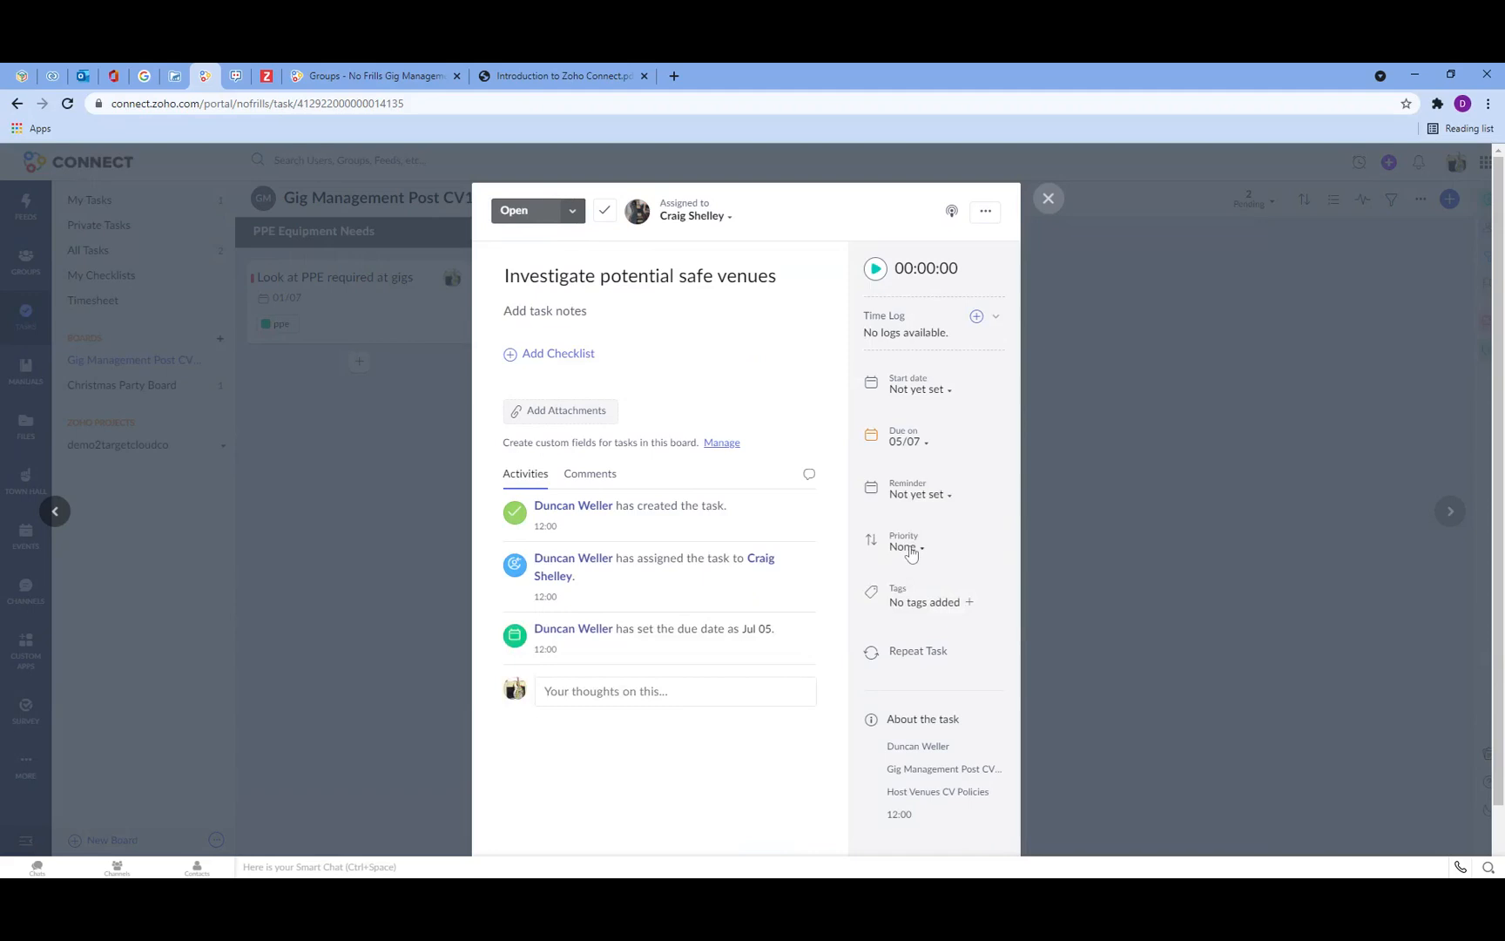
Step: Set the task's priority to Medium and create and apply the tag venues
click(906, 547)
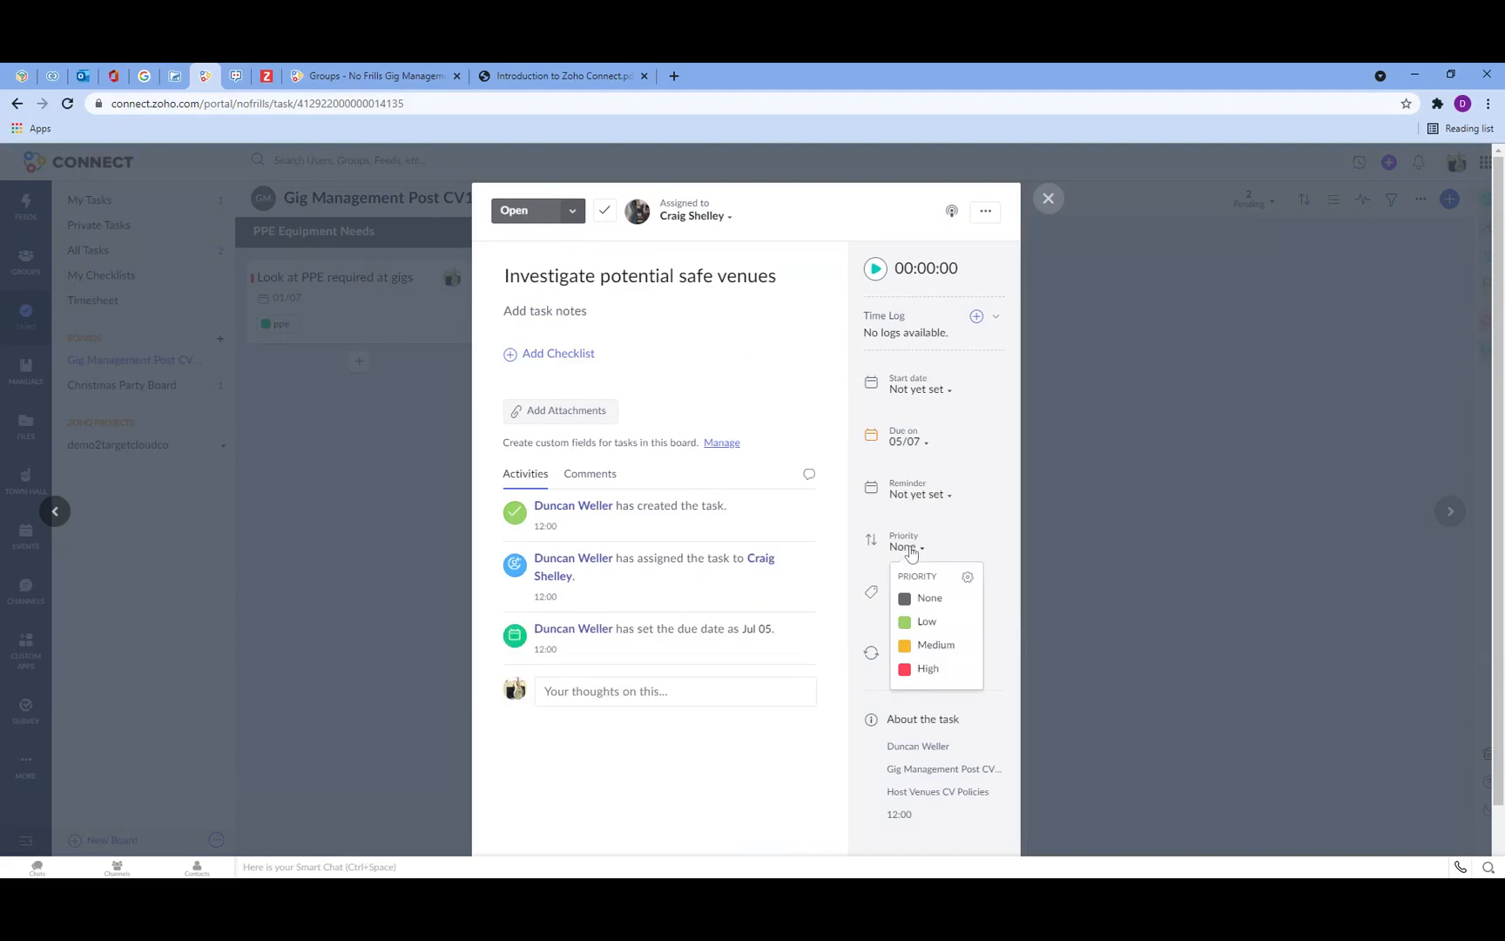
click(931, 646)
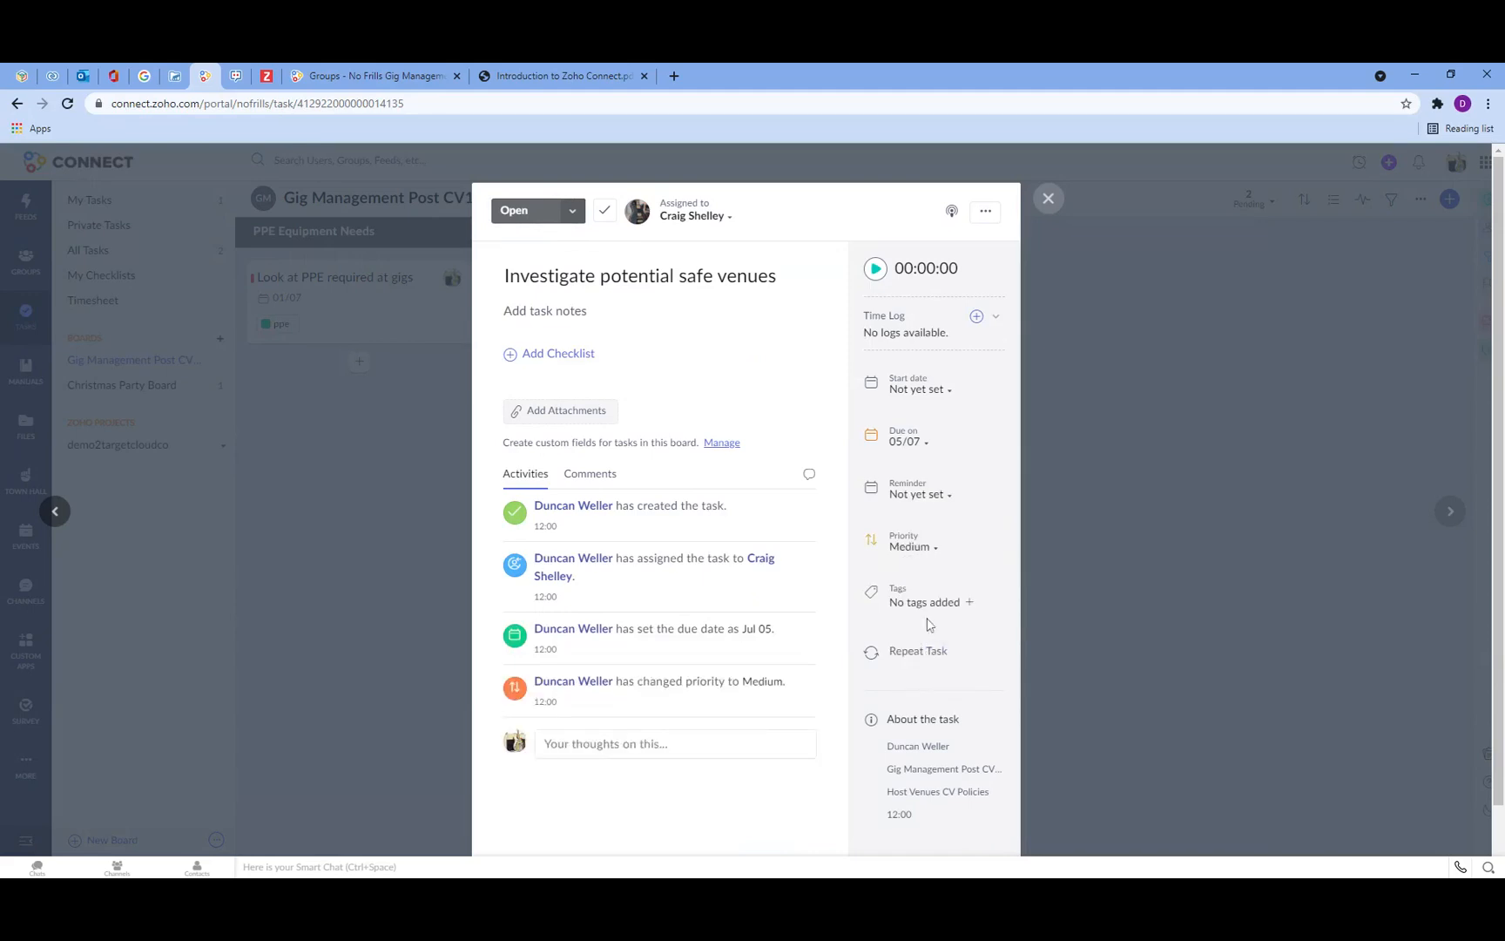
click(926, 608)
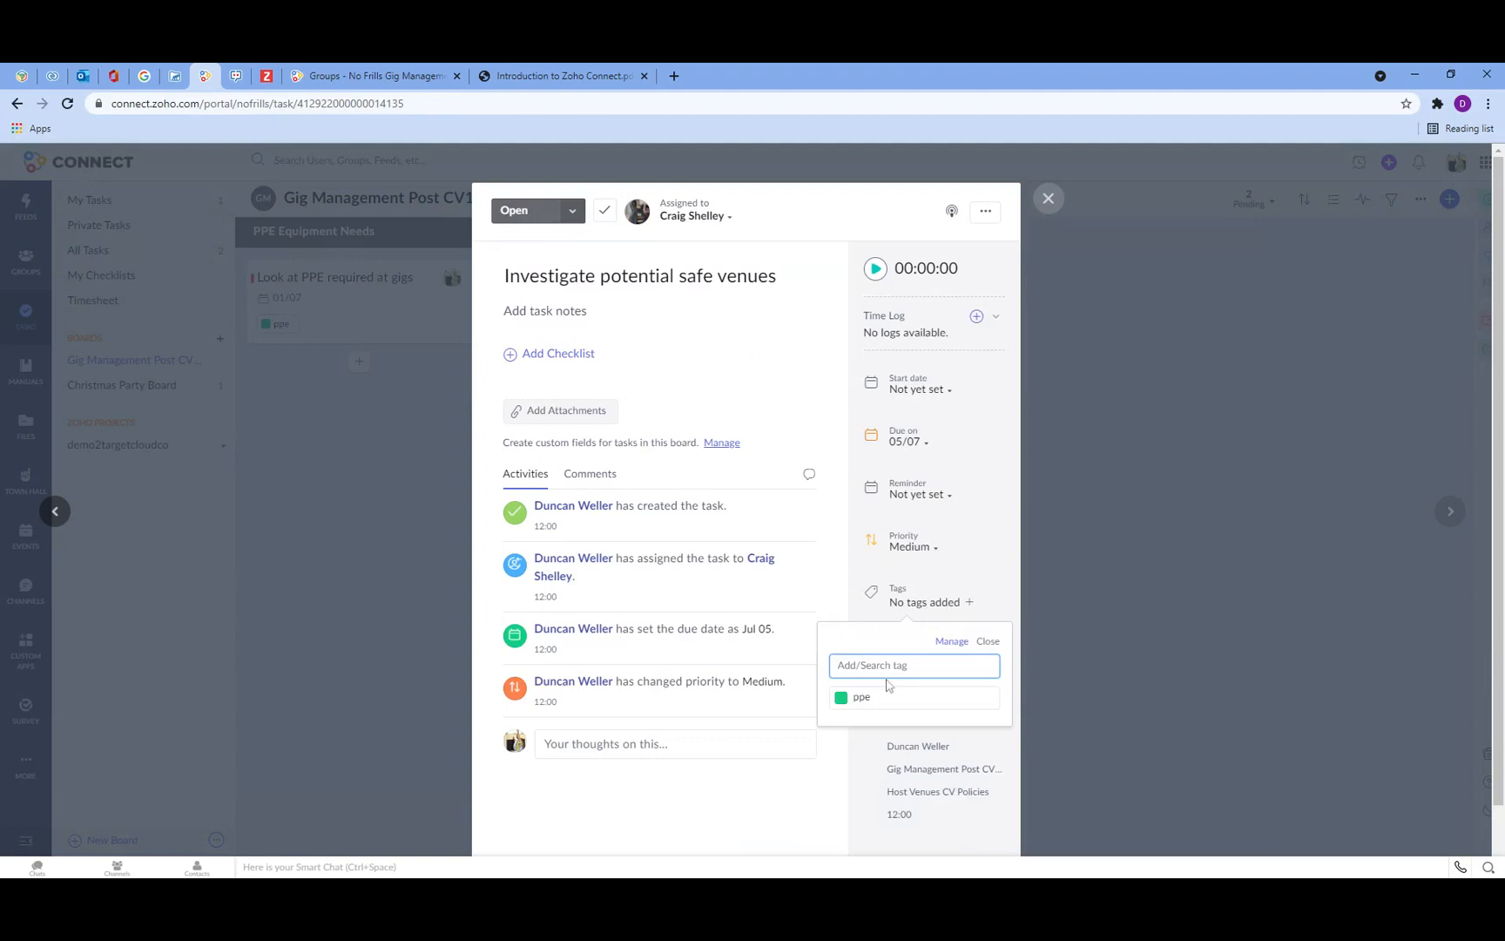
text(Venues)
key(Return)
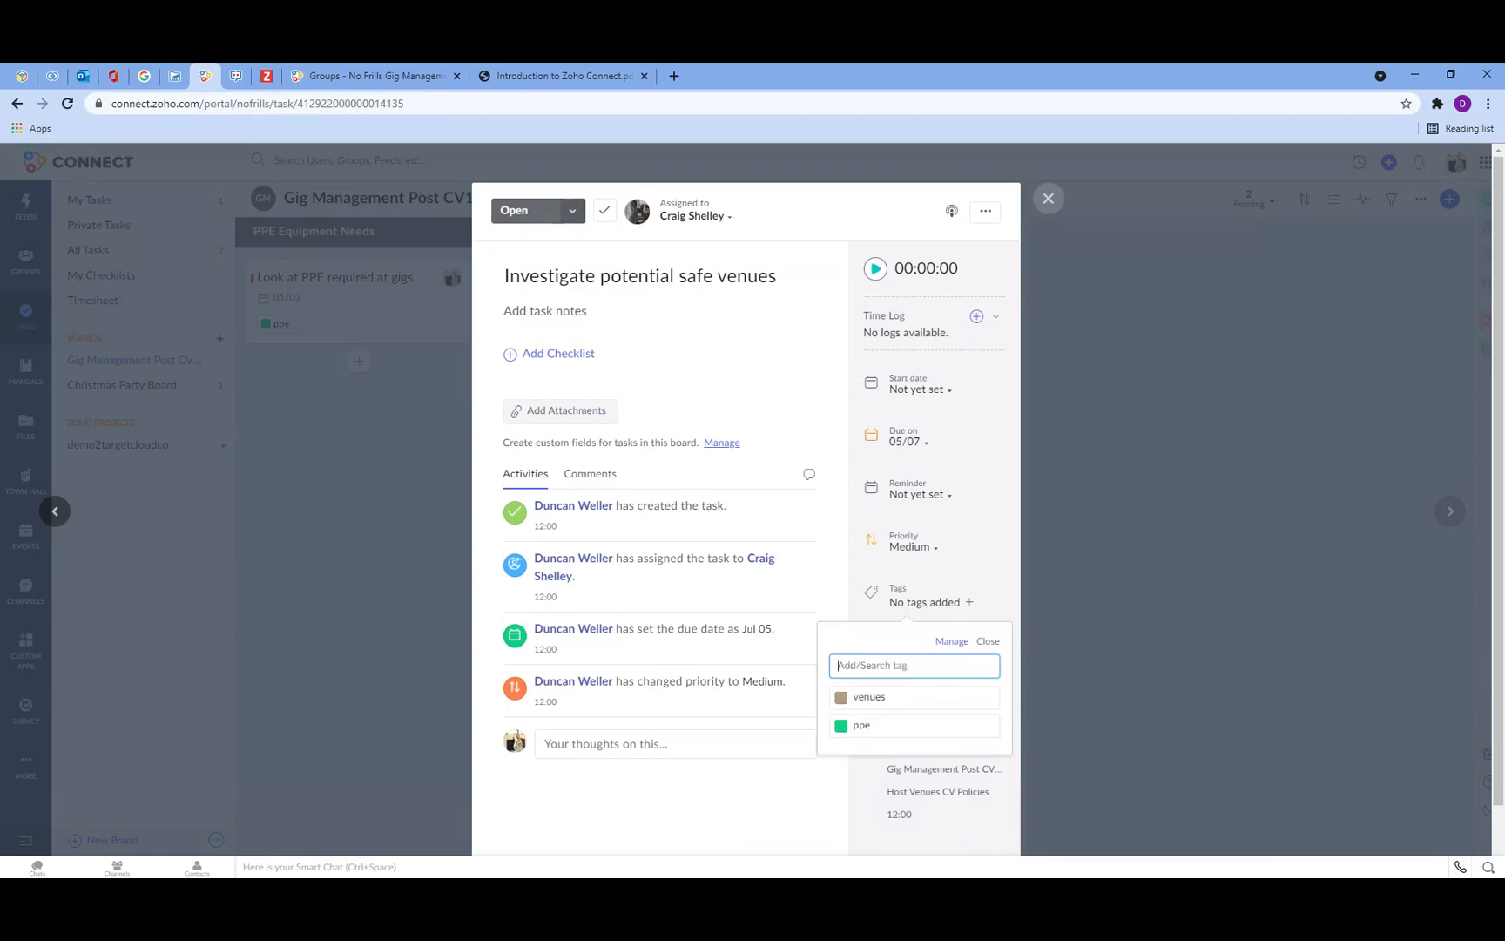
click(866, 702)
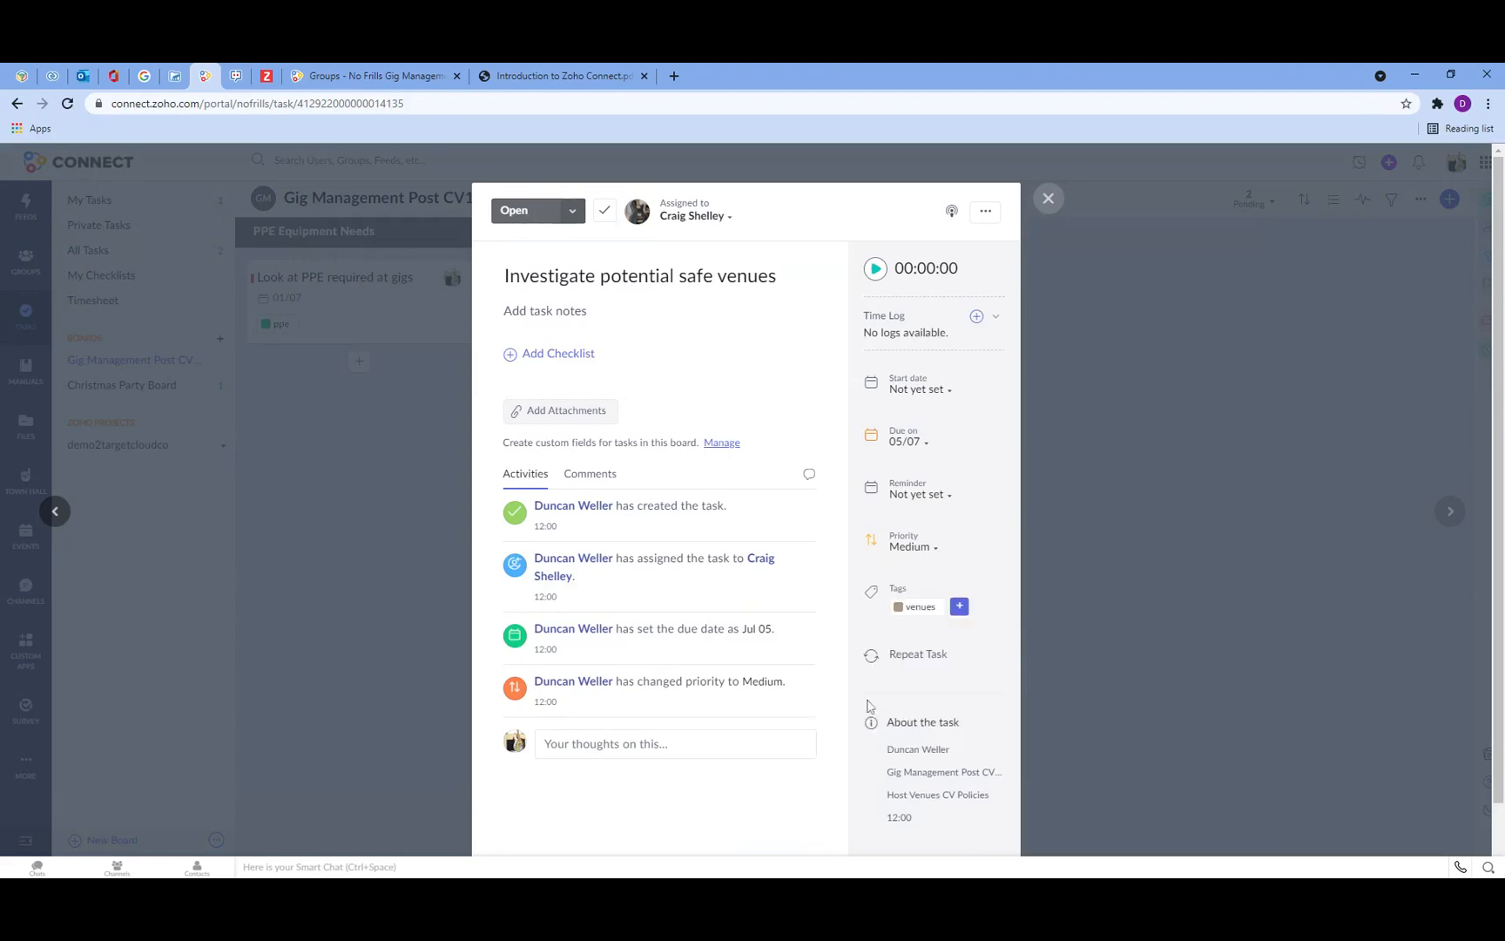
Step: Add checklist items Check 1 and Check 2 to the task and close it
click(515, 362)
text(Check 1)
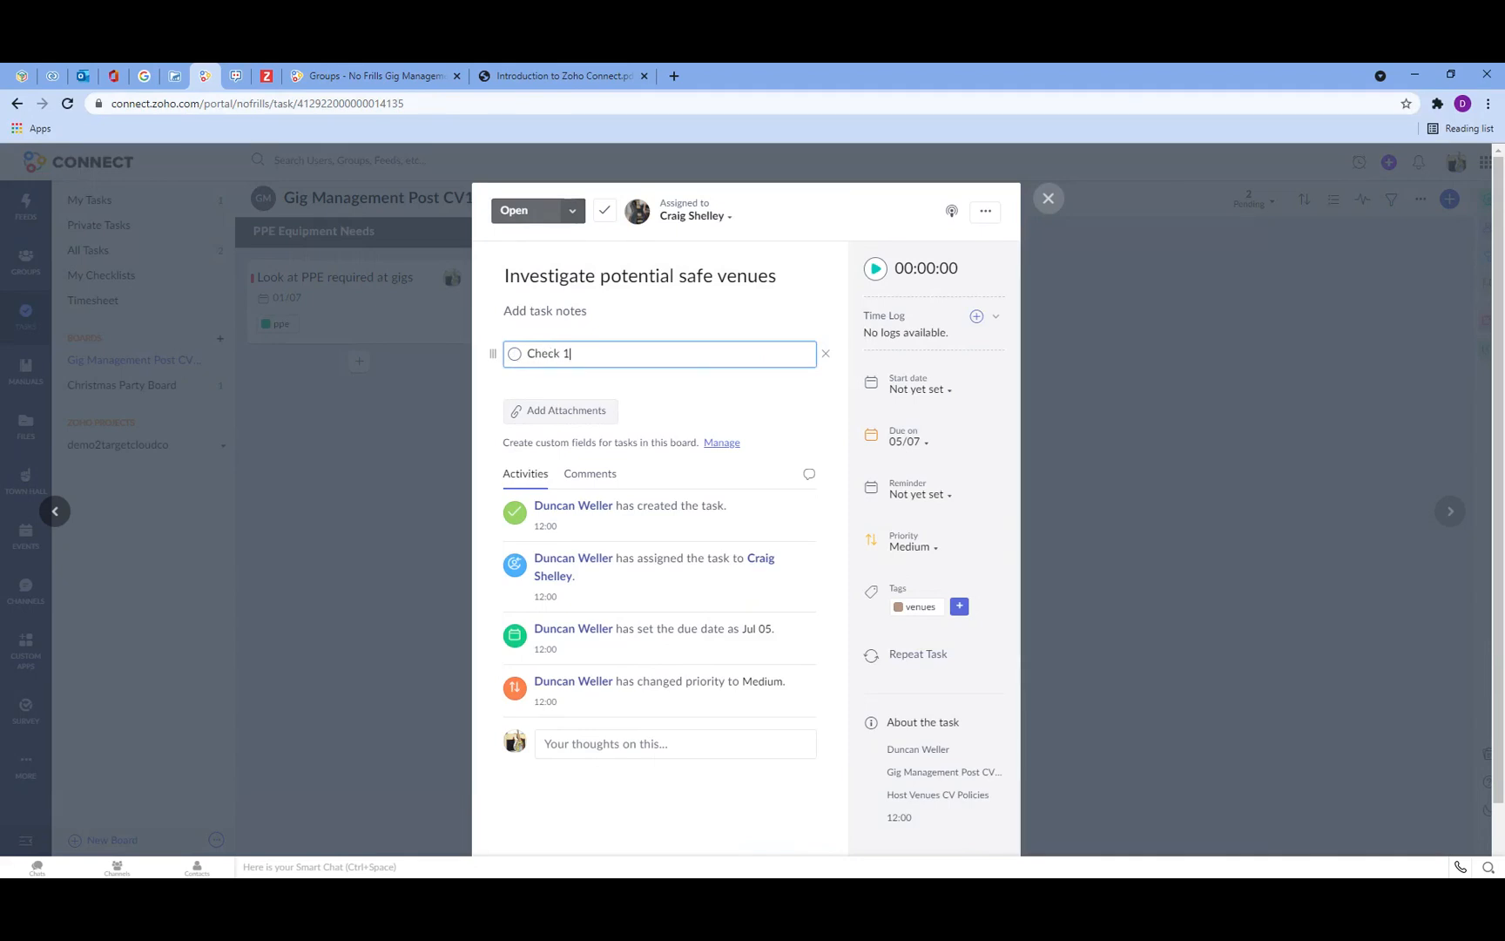
key(Return)
text(Check 2)
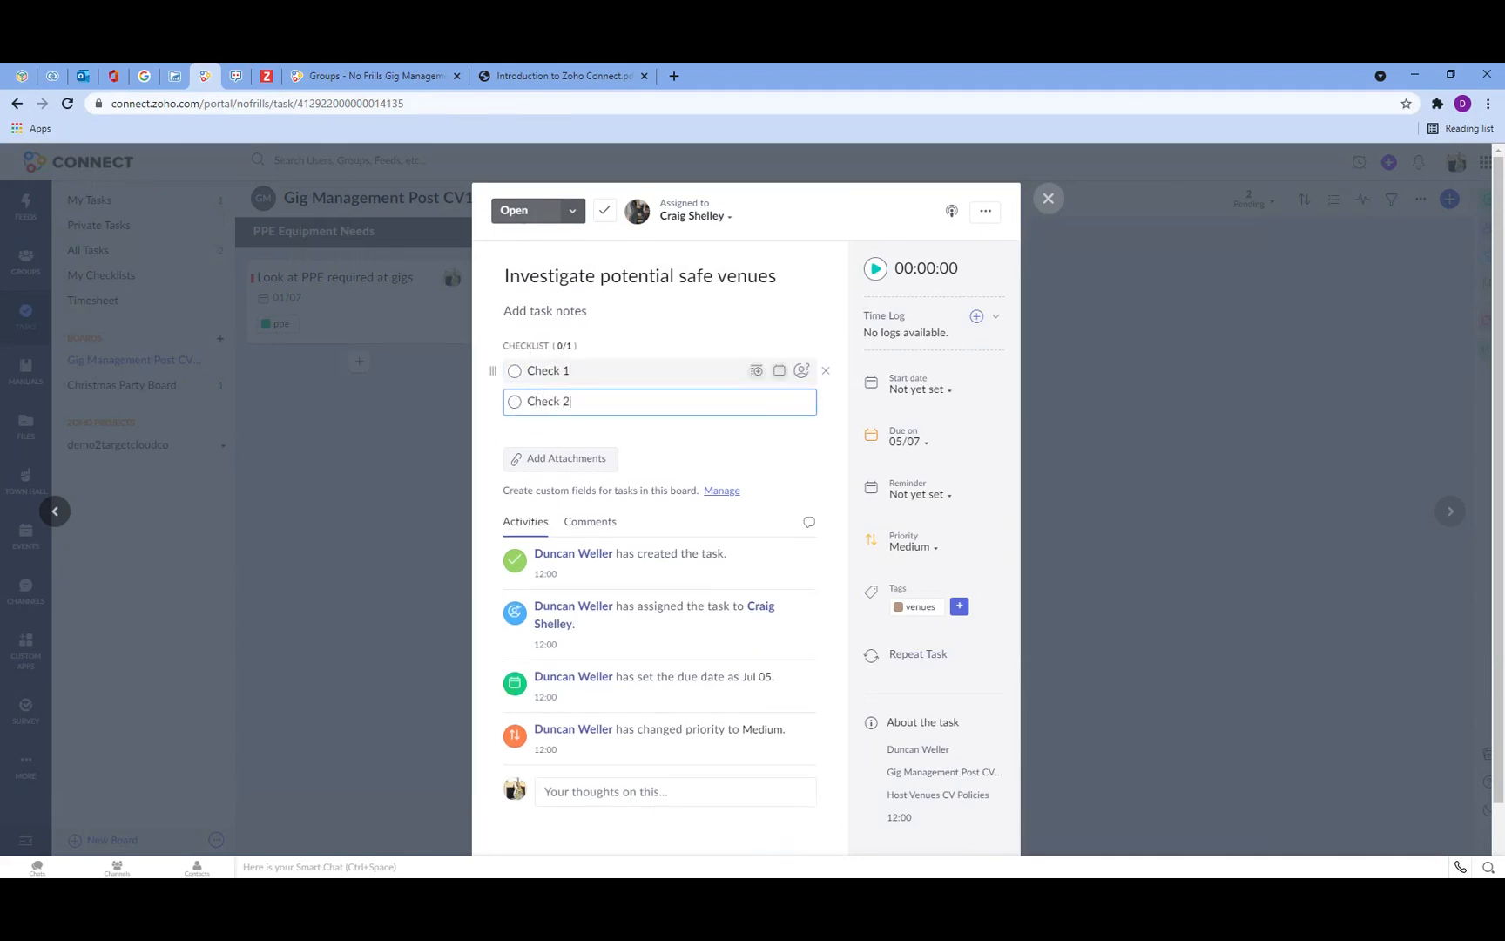
drag(505, 278, 602, 286)
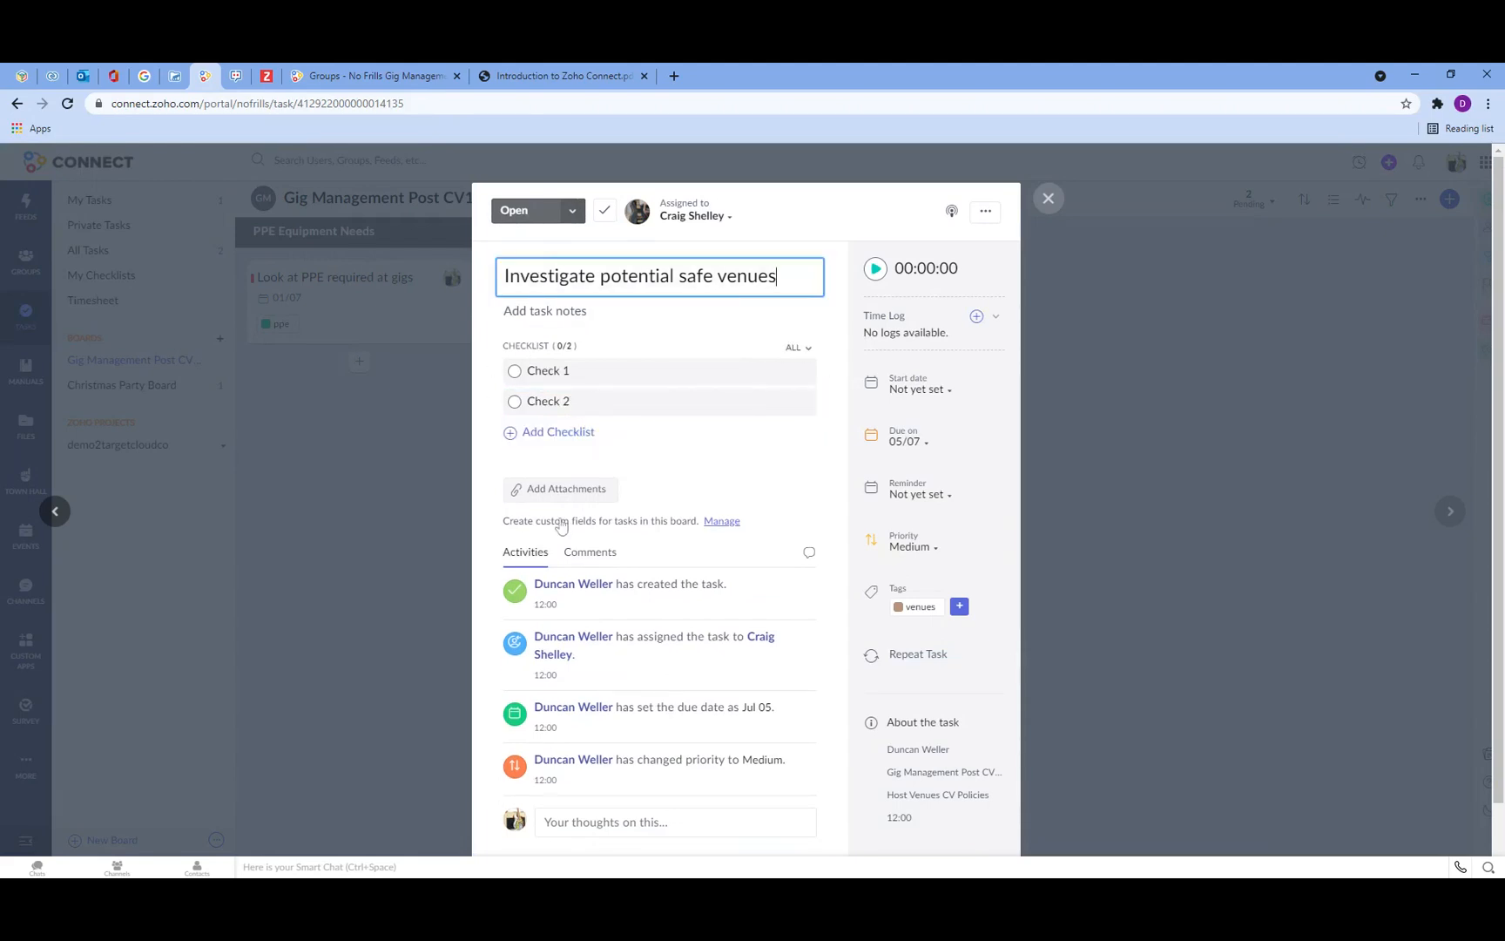
click(1048, 200)
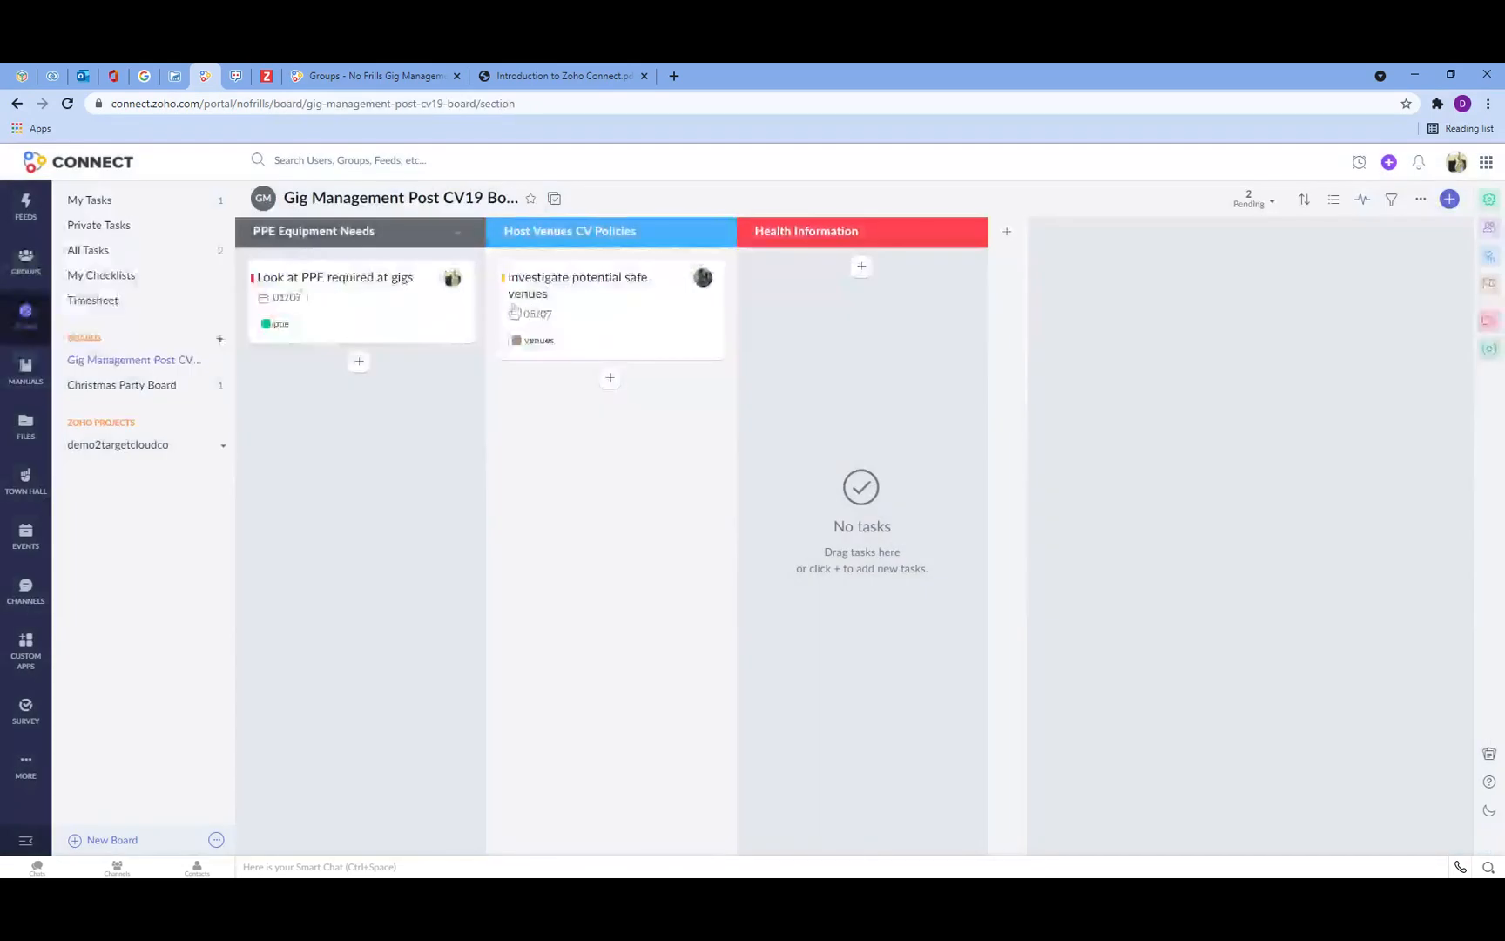
Step: Add the task Order test kits under Health Information
click(863, 266)
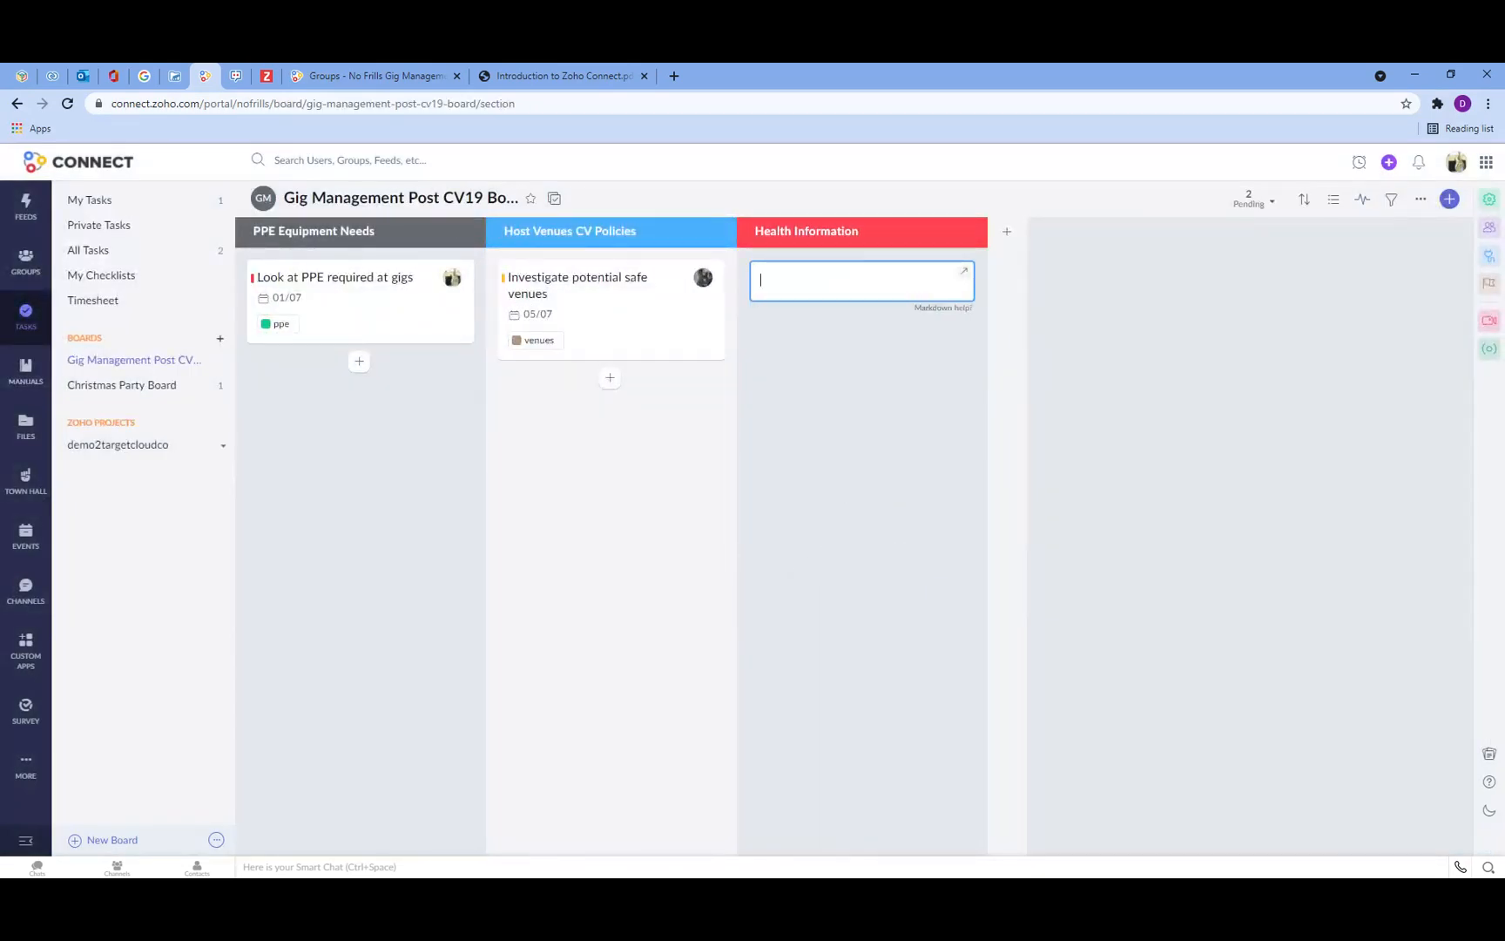
text(Order test kits)
key(Return)
Step: Open Order test kits and add the checklist items source kits and test kits
click(828, 283)
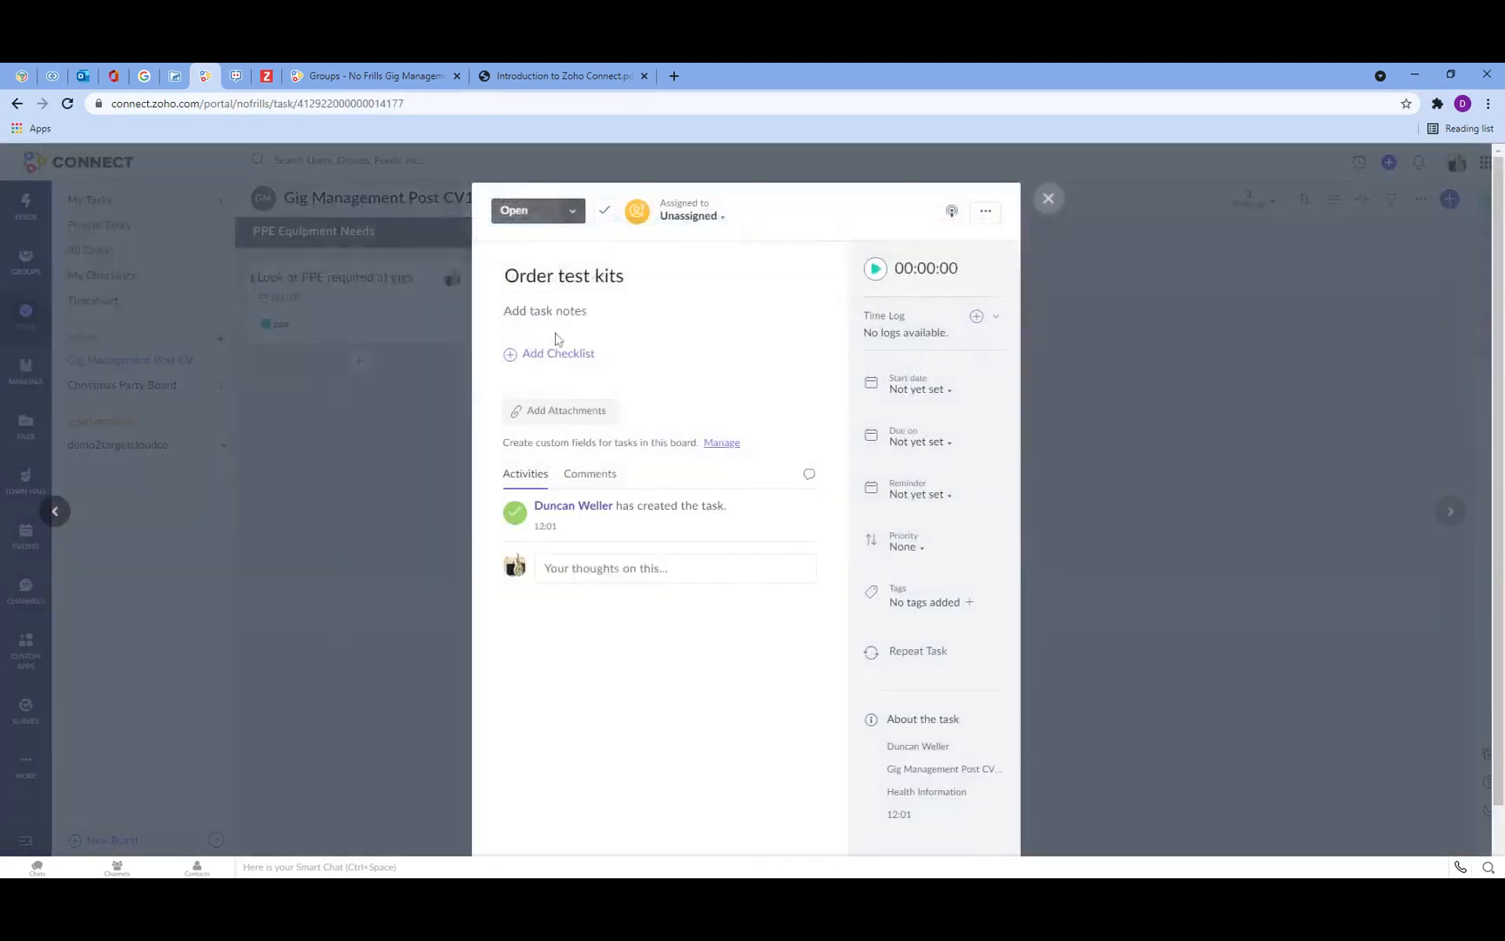
click(559, 357)
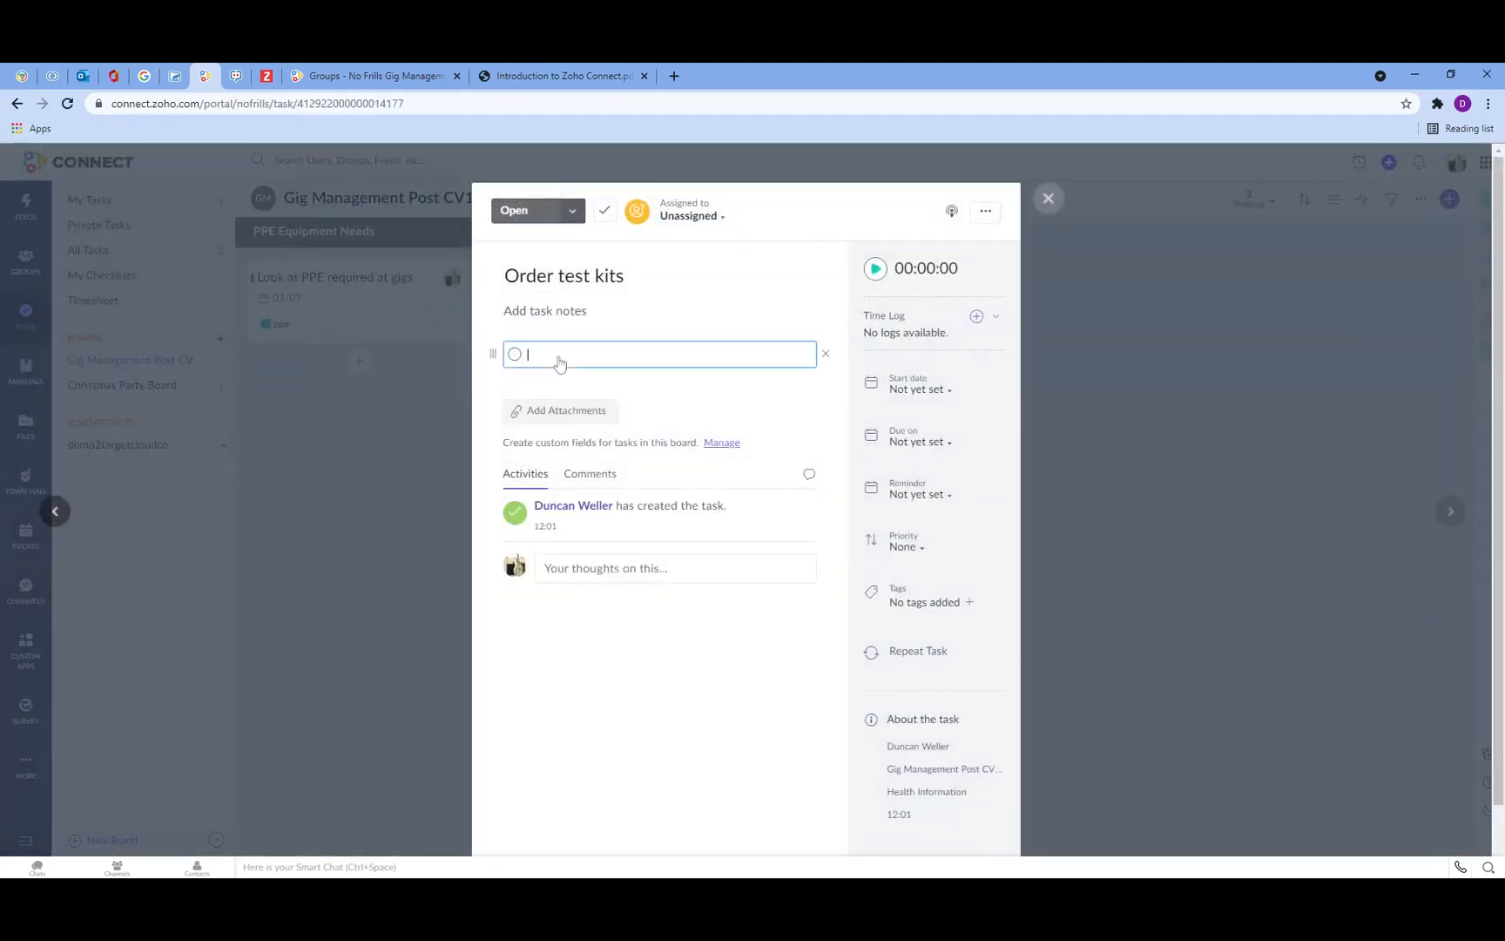
text(source kits)
key(Return)
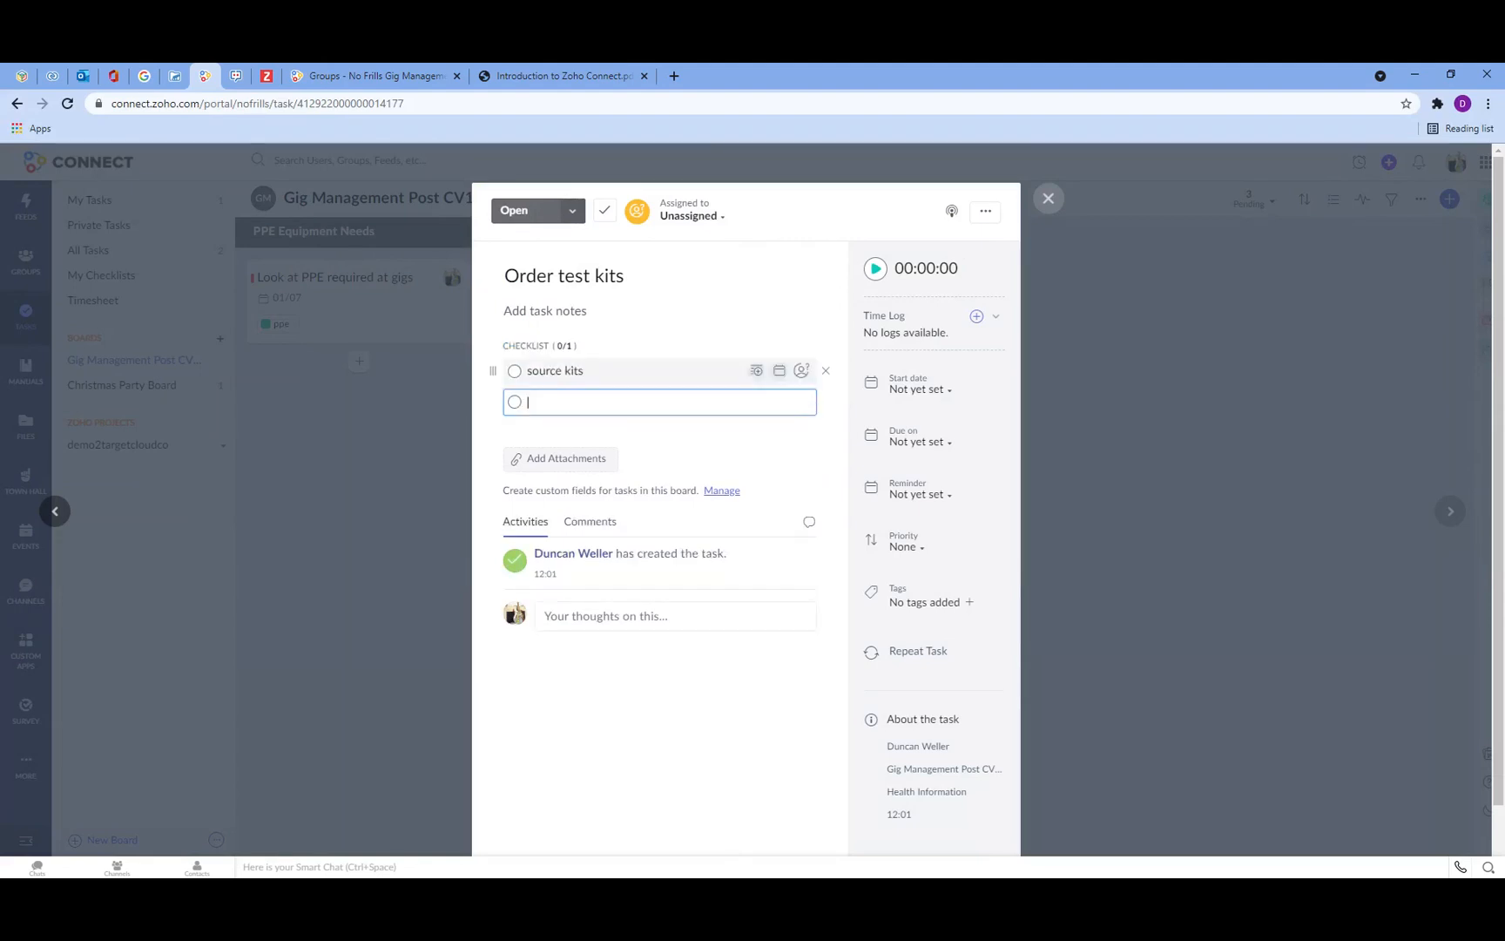
text(test kits)
key(Return)
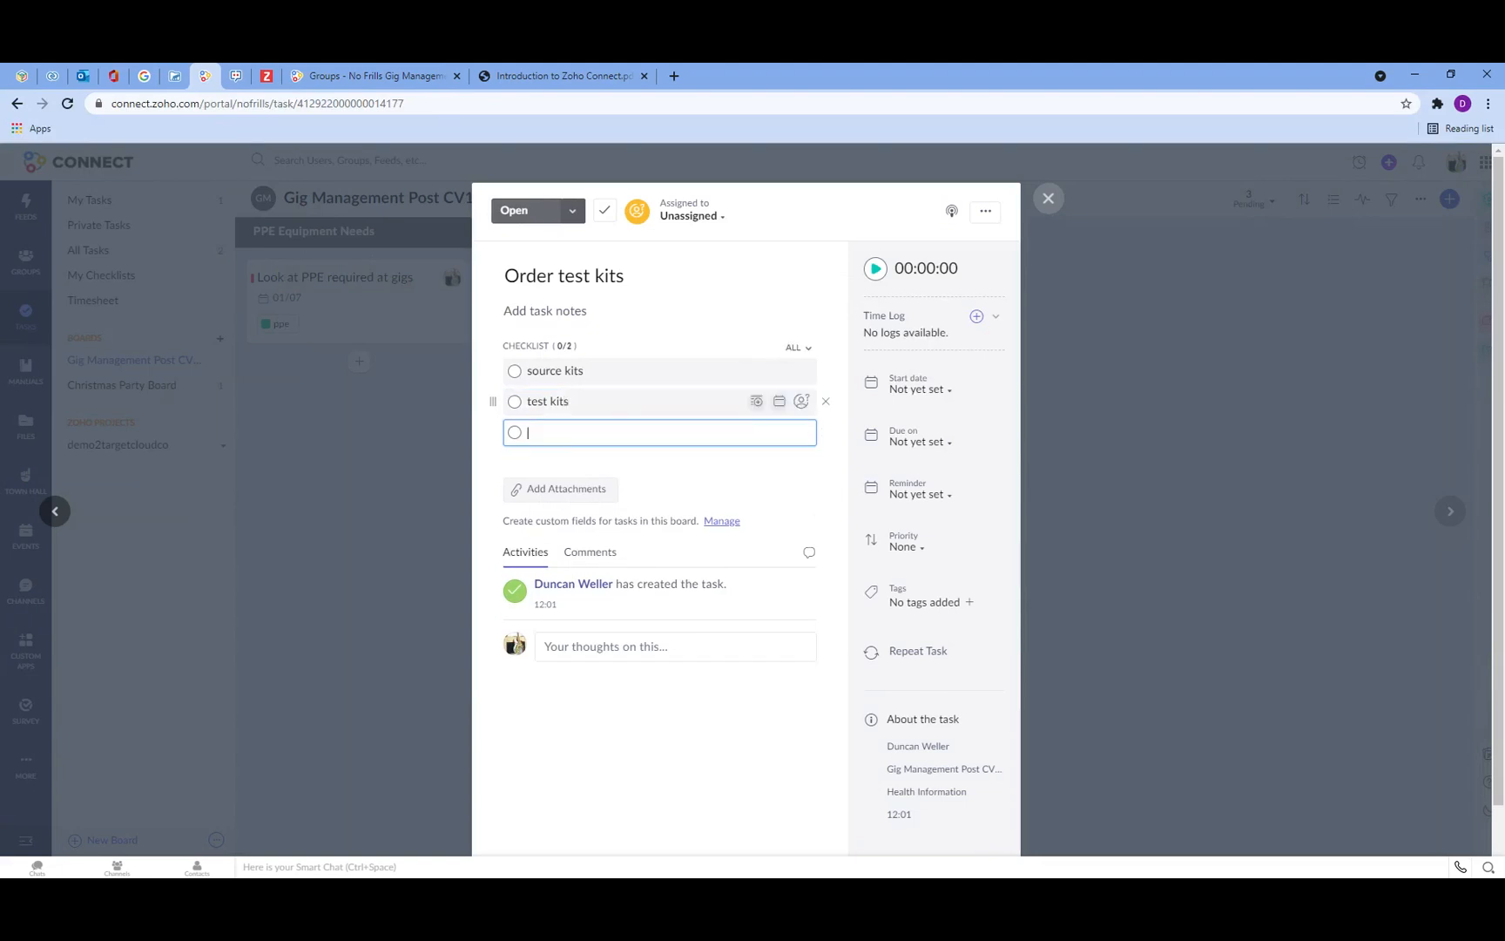
Step: Assign Order test kits to yourself and set its due date to 29/07
click(707, 218)
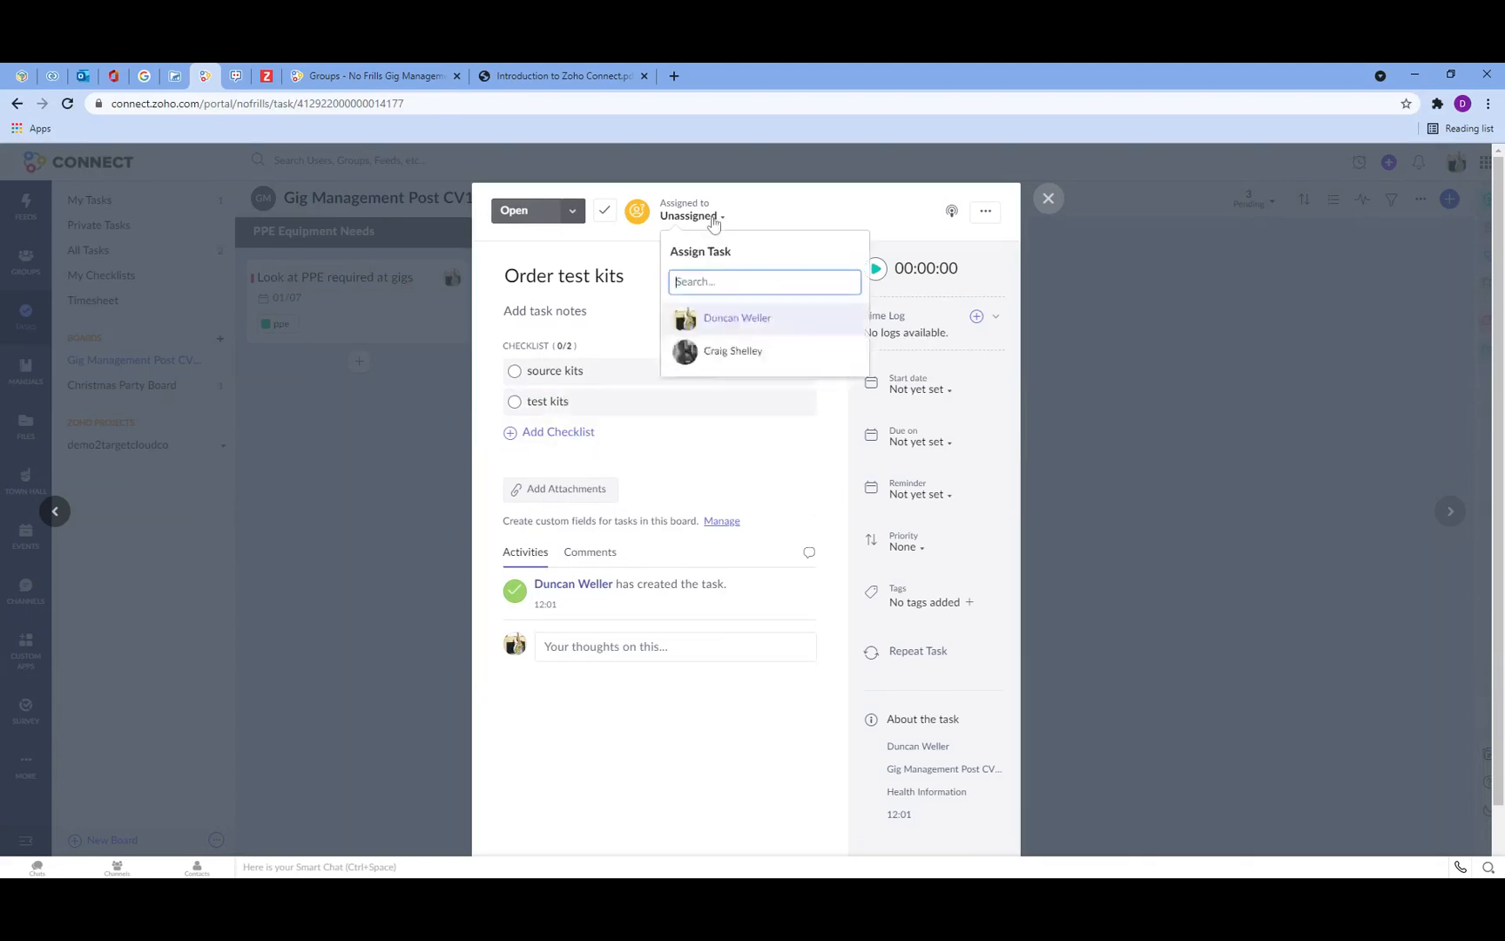
click(719, 317)
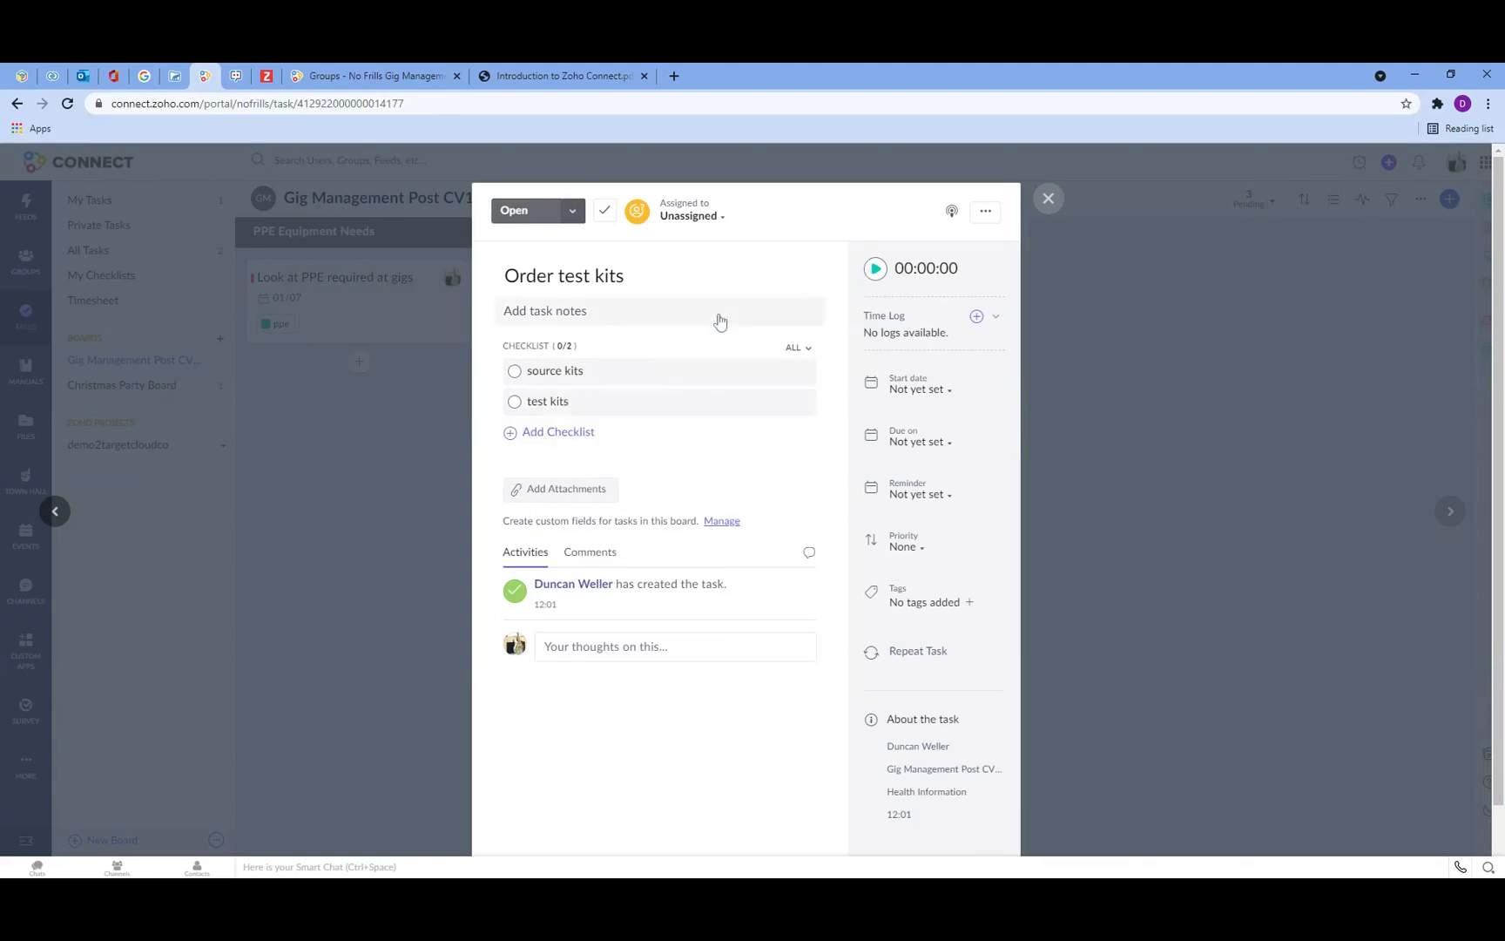
click(923, 498)
click(923, 452)
click(923, 442)
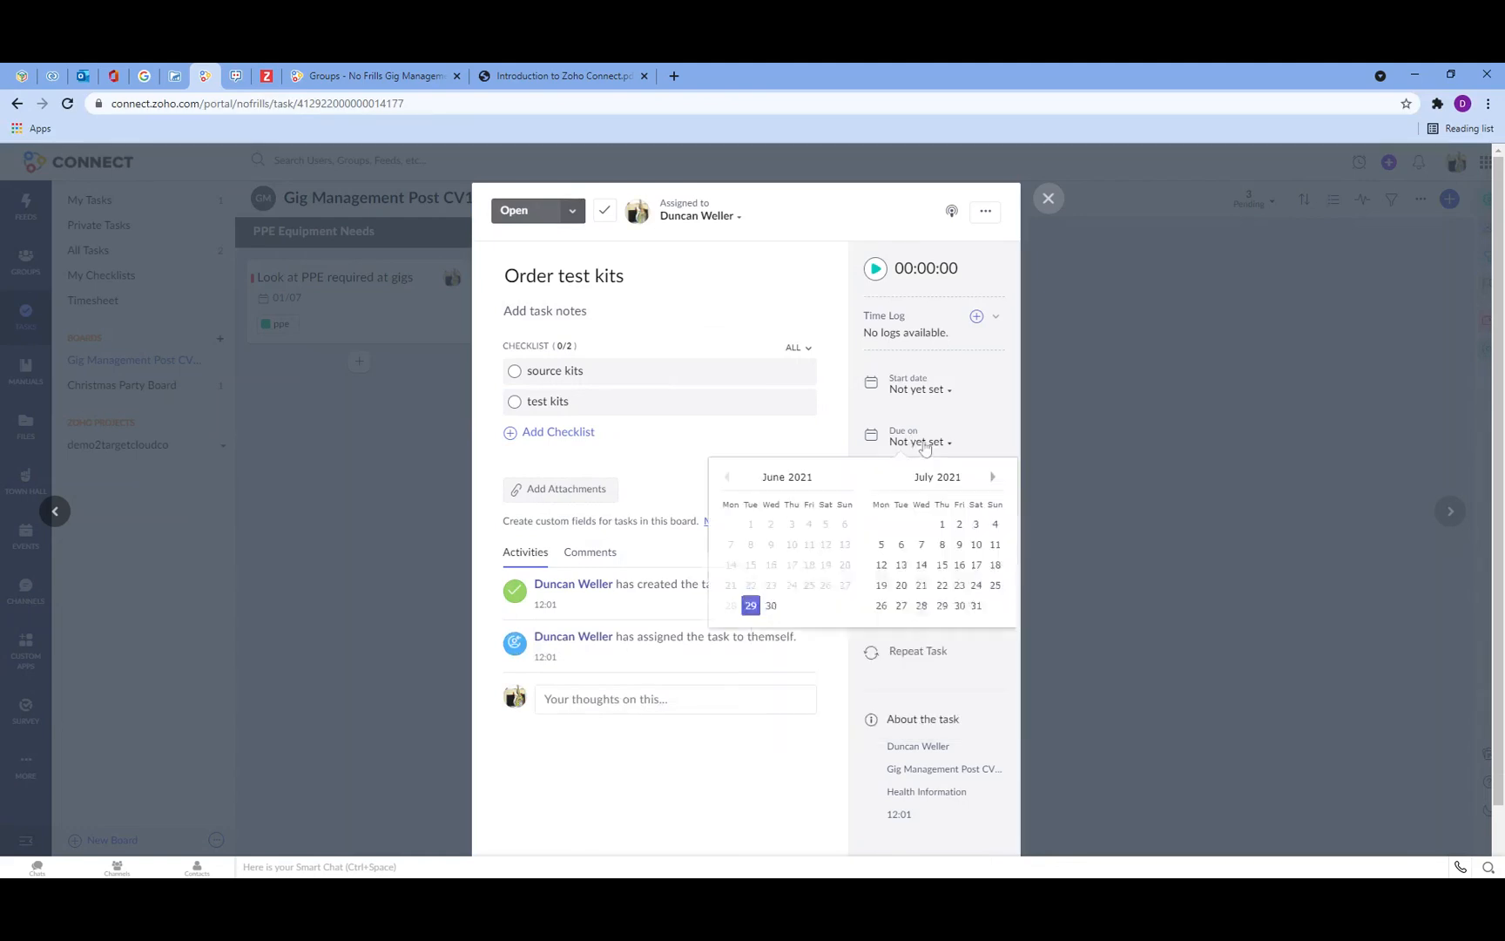
click(942, 605)
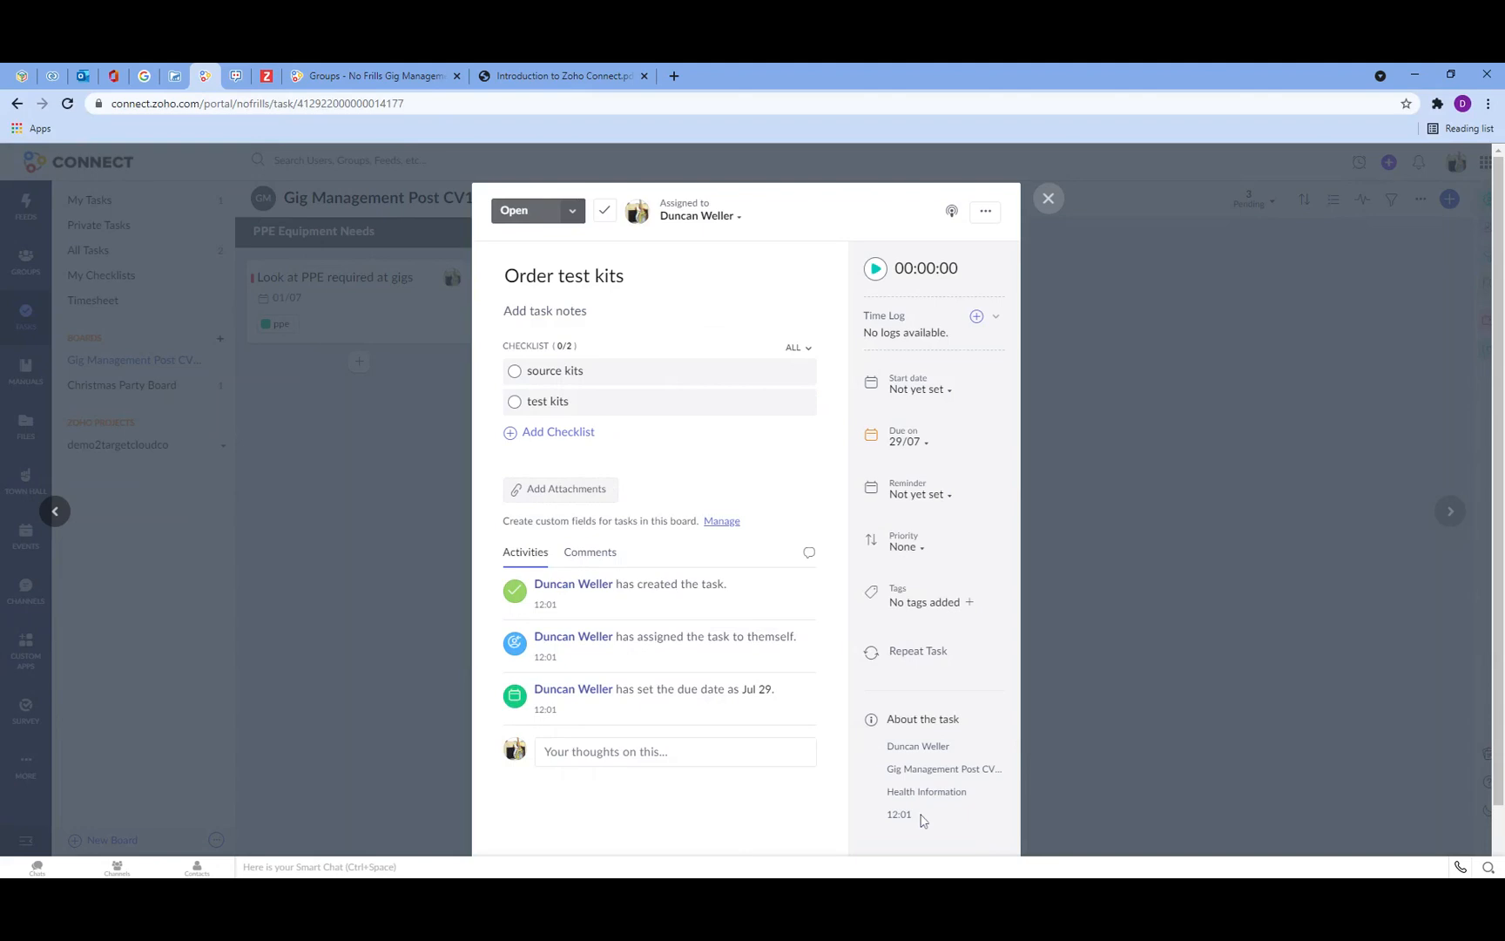
Step: Set the task's priority to High and close it
click(905, 549)
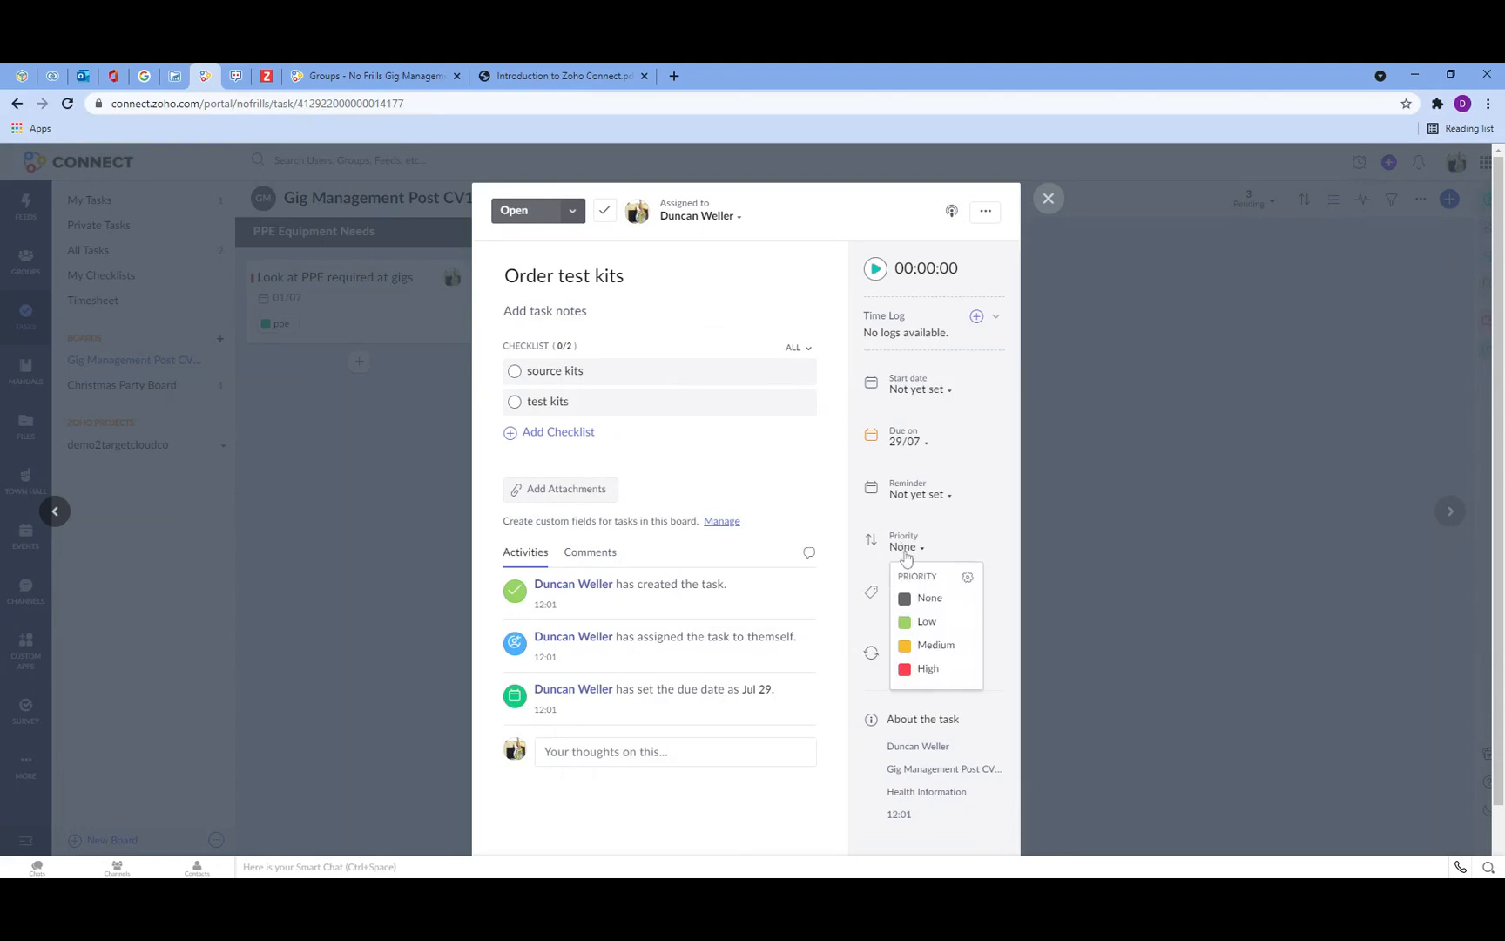
click(930, 668)
click(1049, 199)
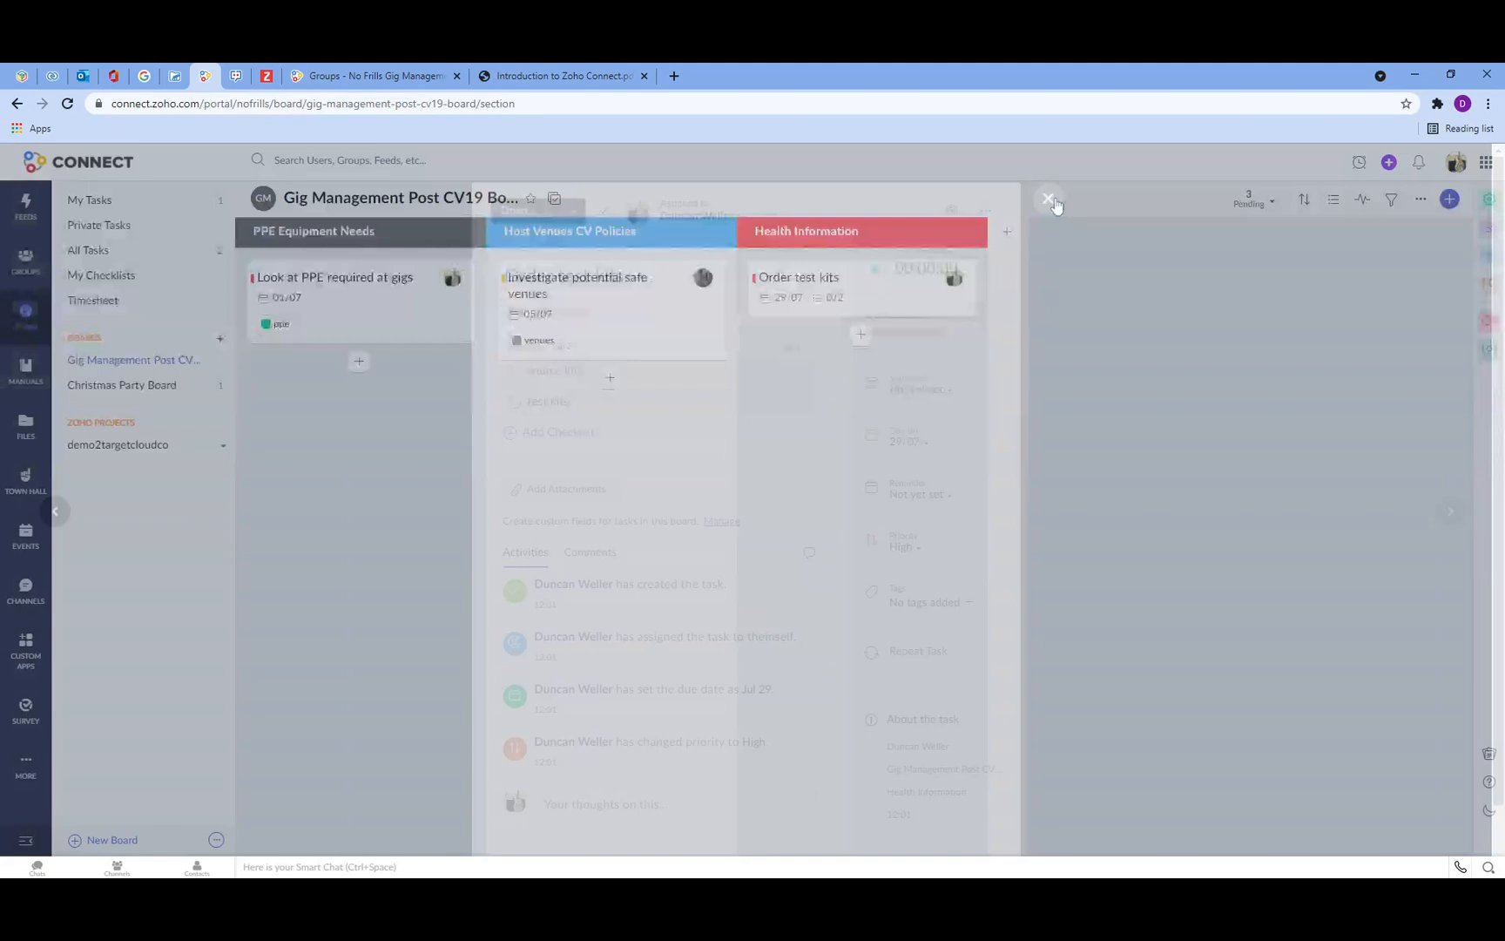
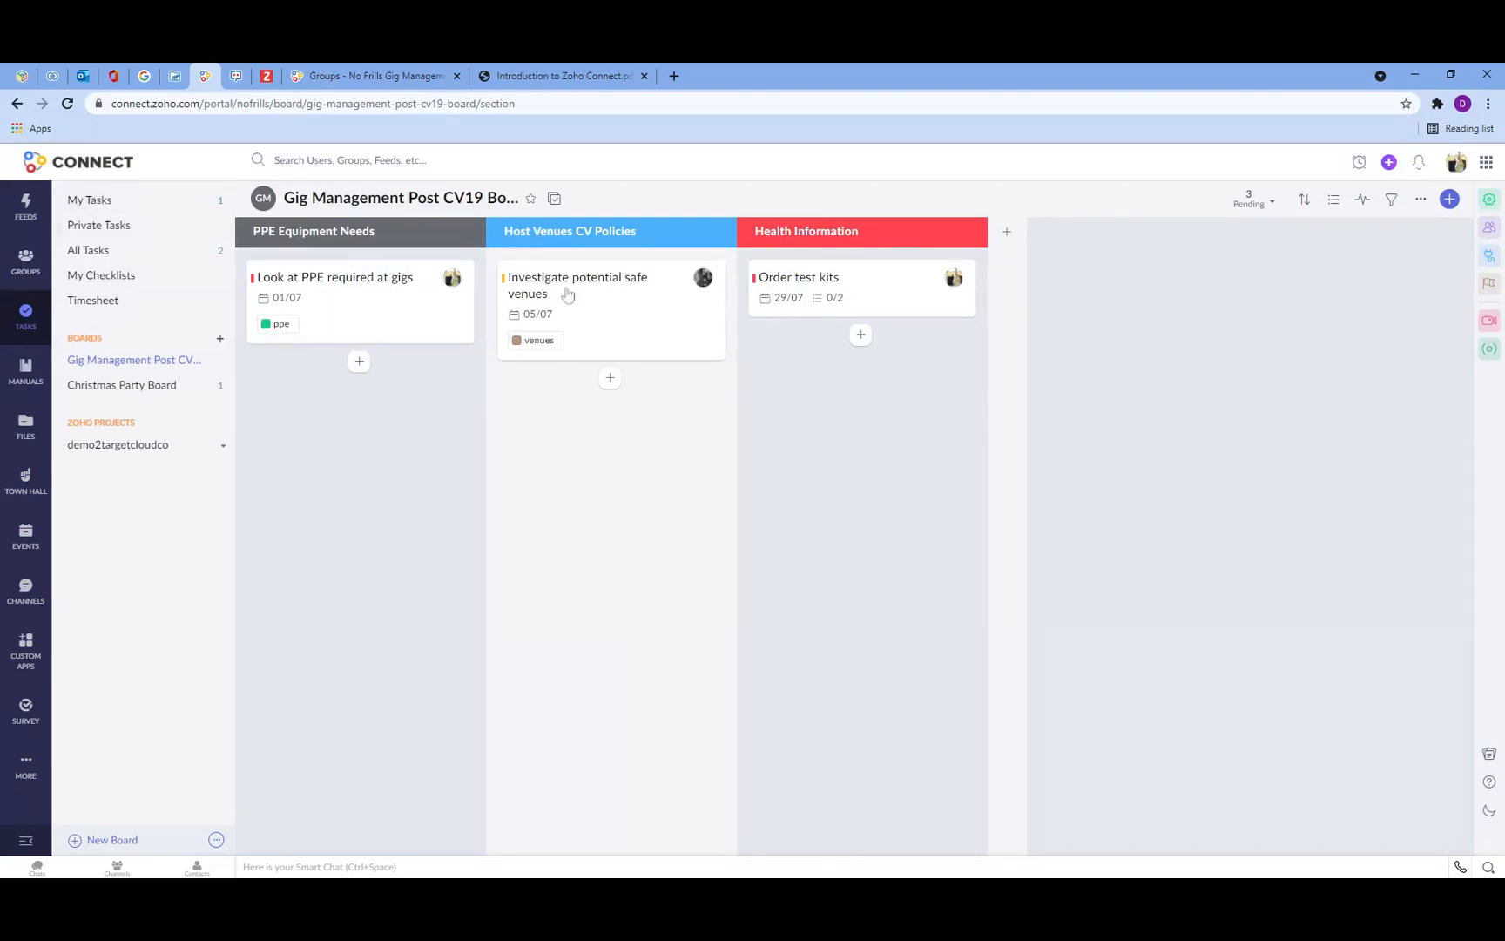
Step: Browse My Tasks under both Zoho Connect and Zoho Projects and expand the demo2targetcloudco portal
click(106, 202)
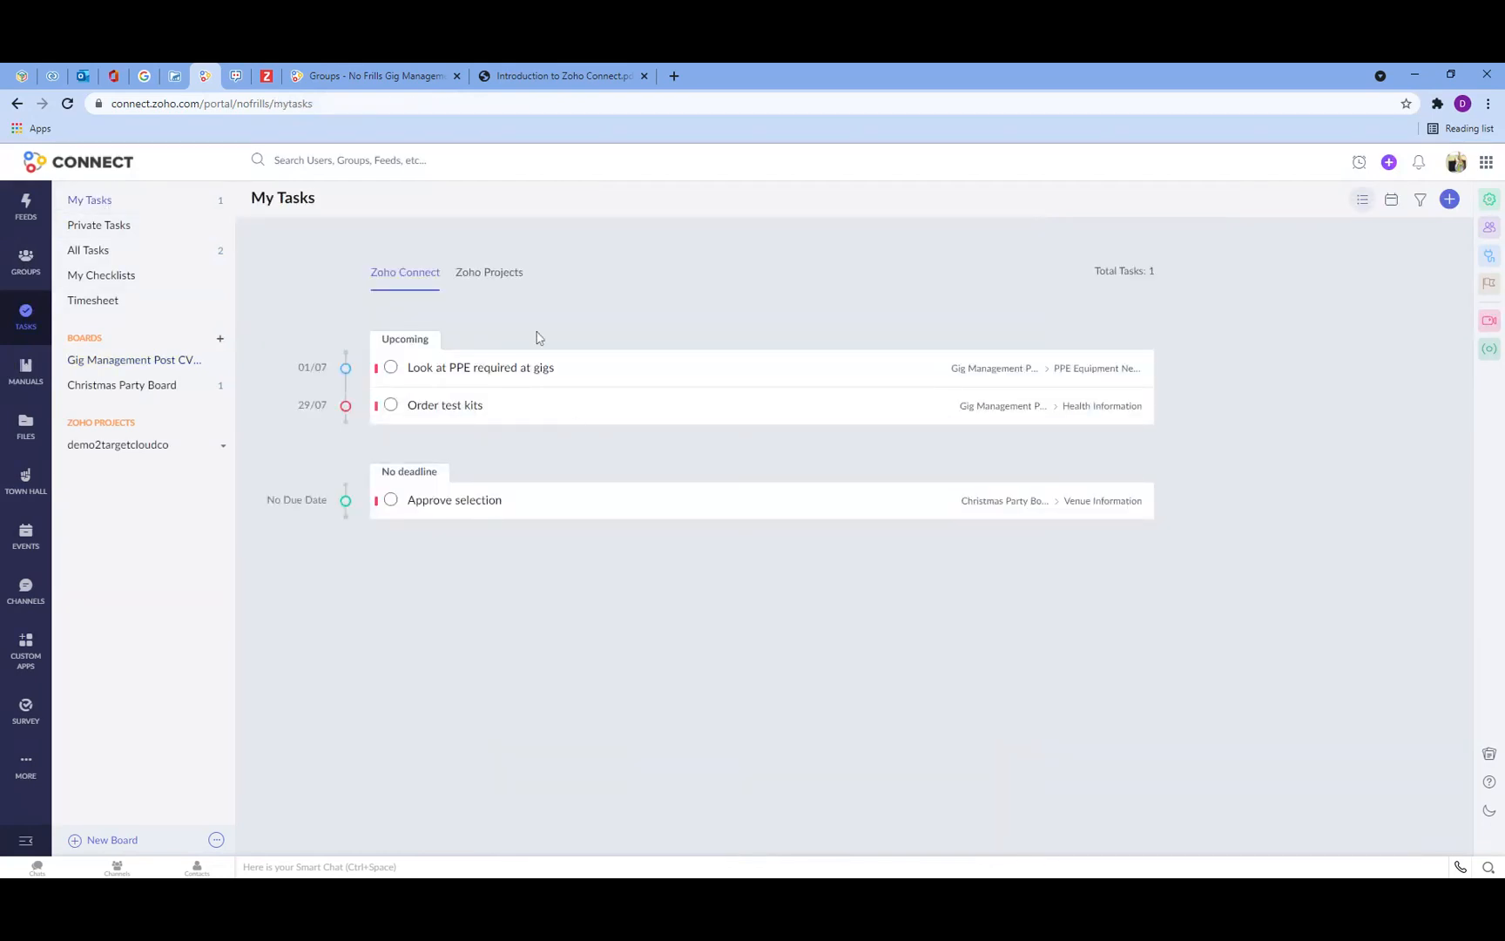
click(506, 273)
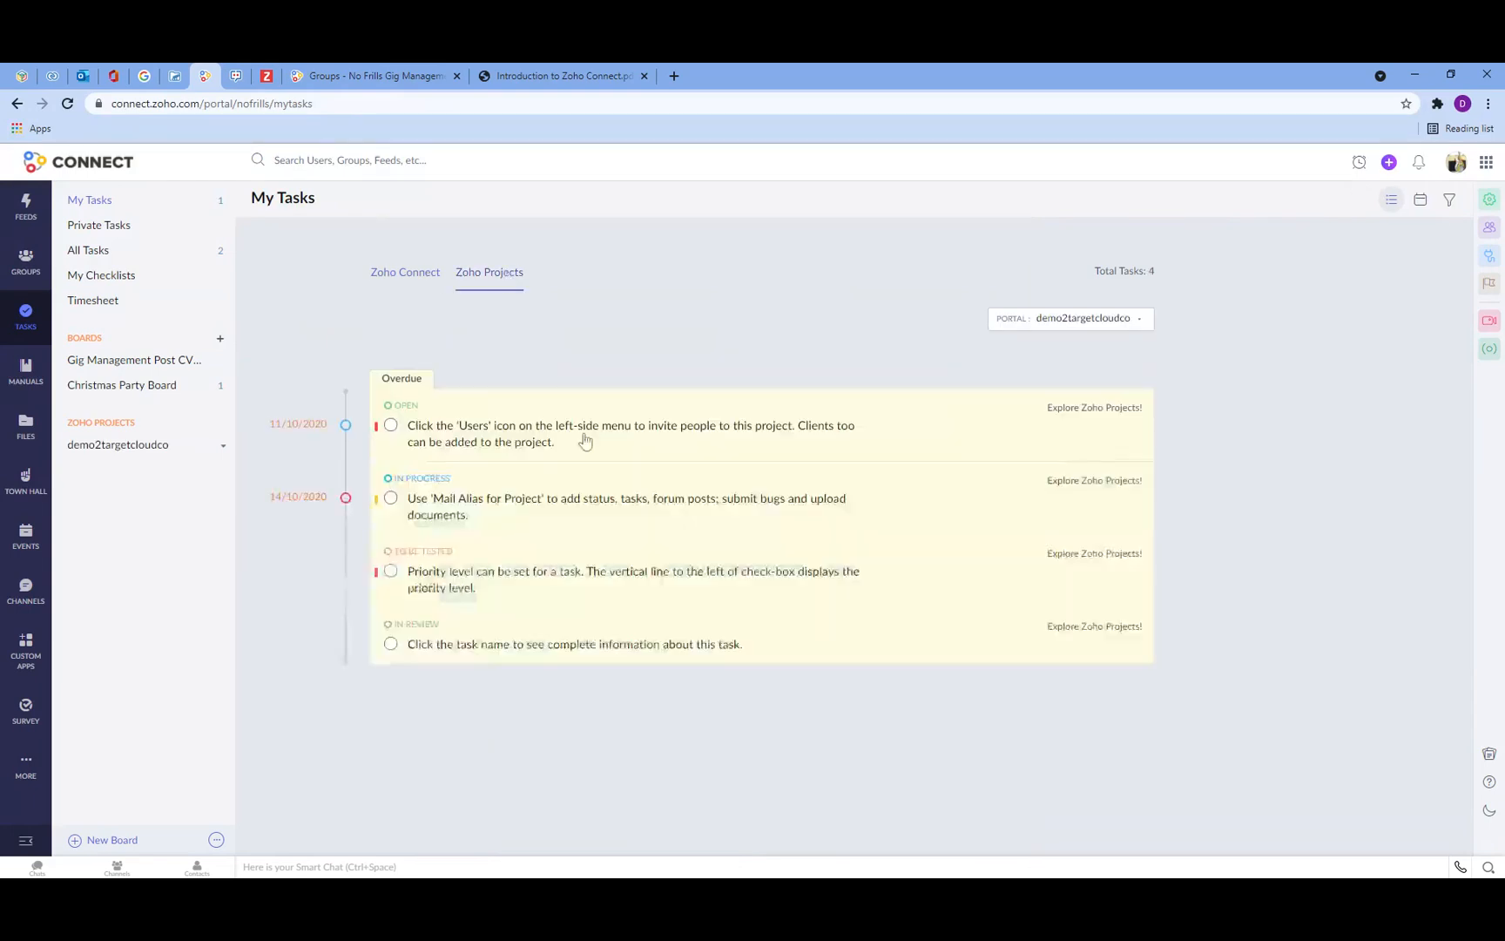
click(412, 279)
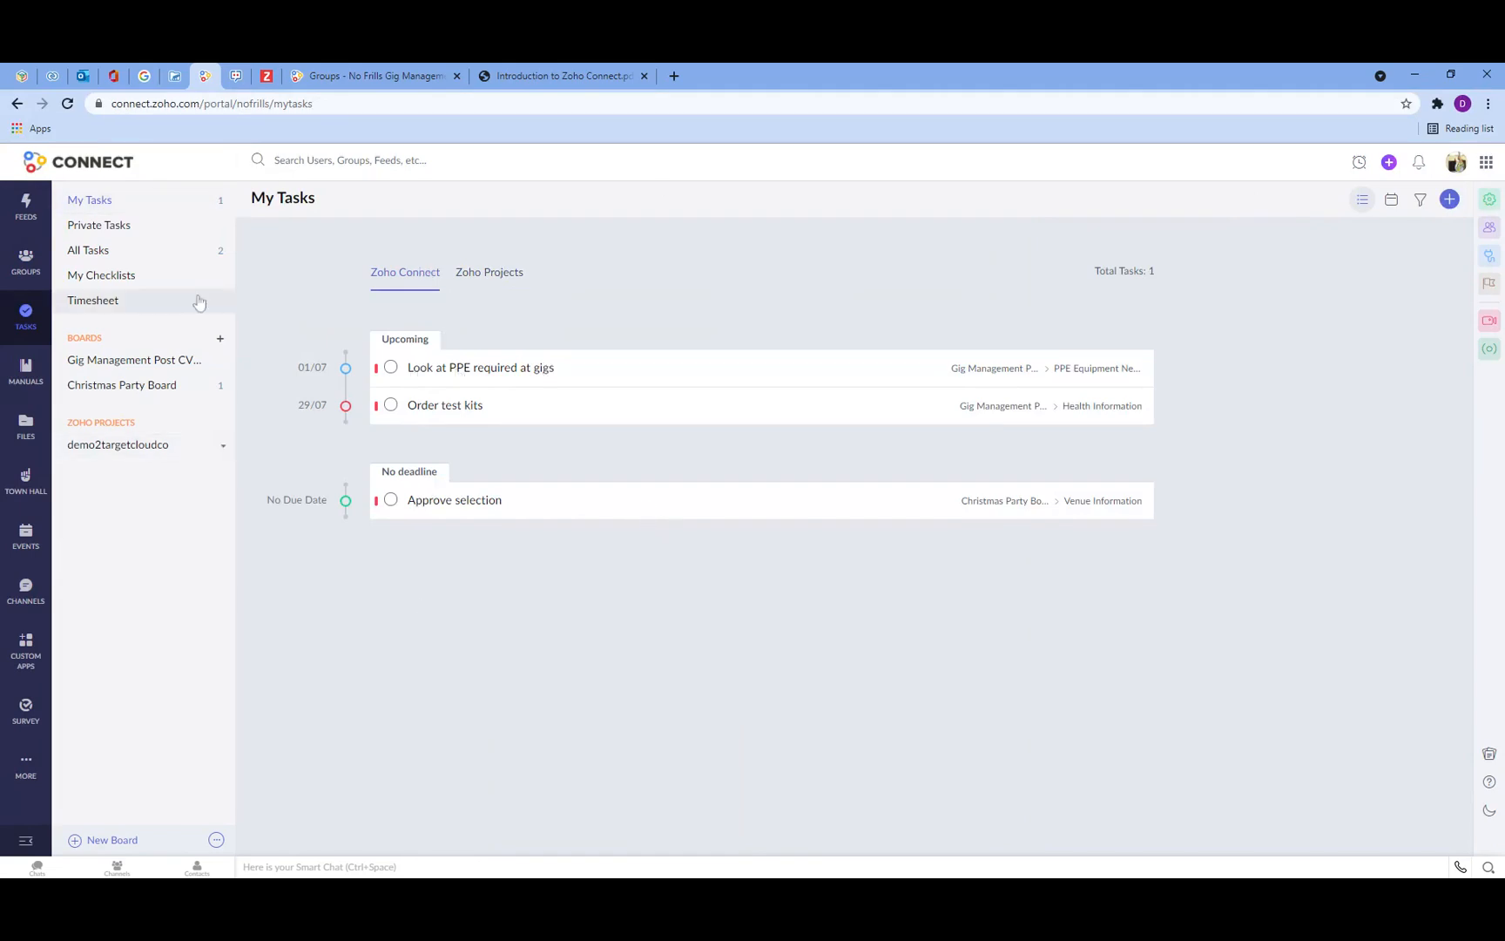
click(99, 451)
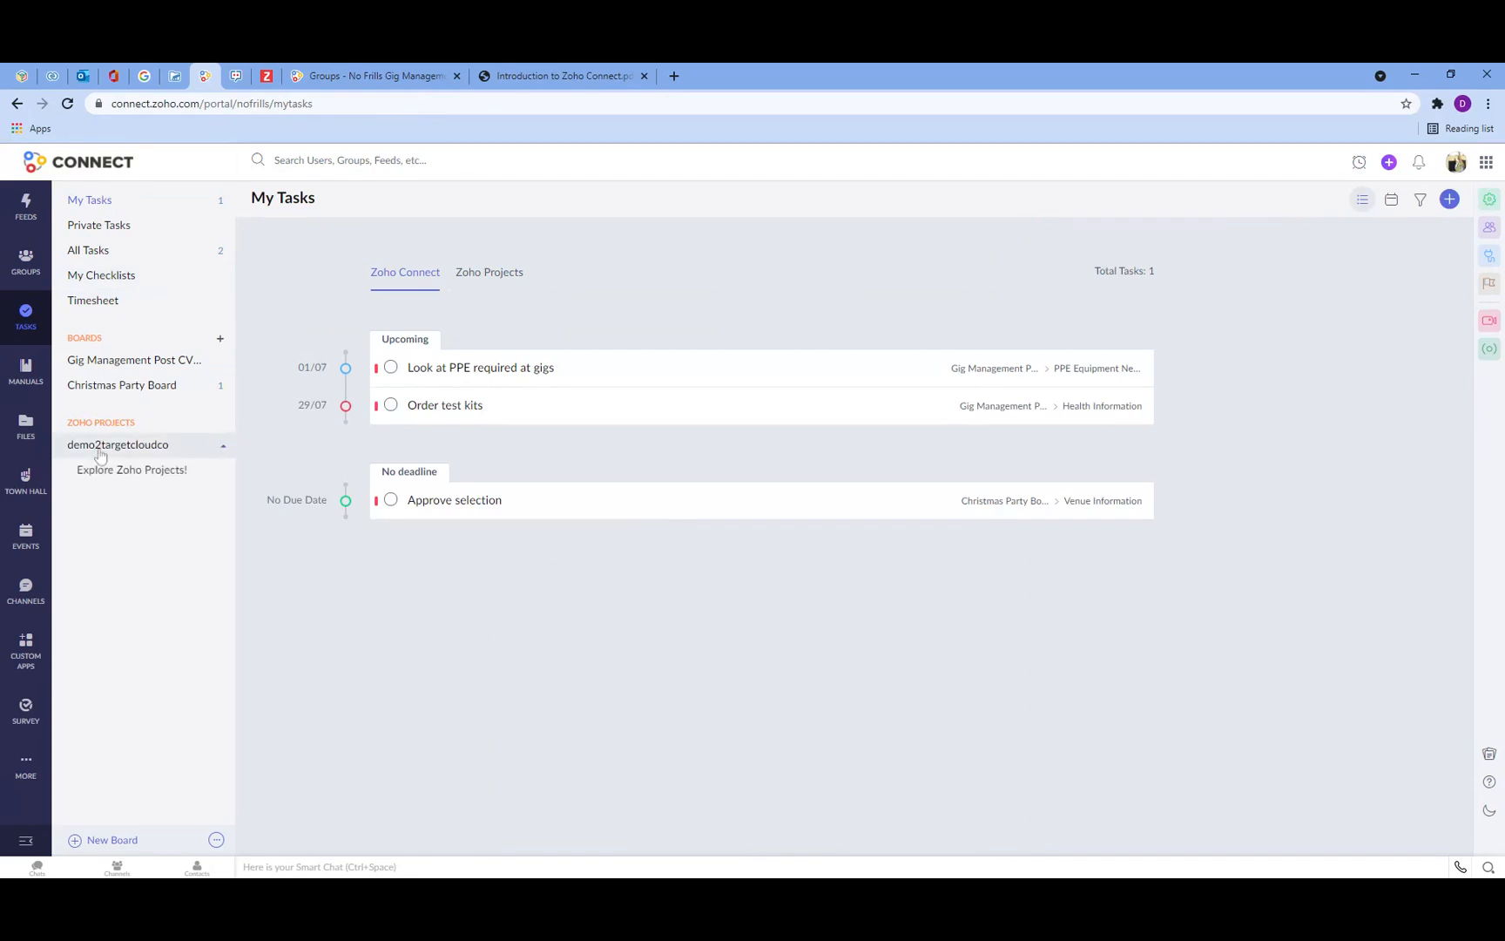
Step: Open the Explore Zoho Projects! project and move the Mail Alias for Project task from In Progress to In Review
click(104, 471)
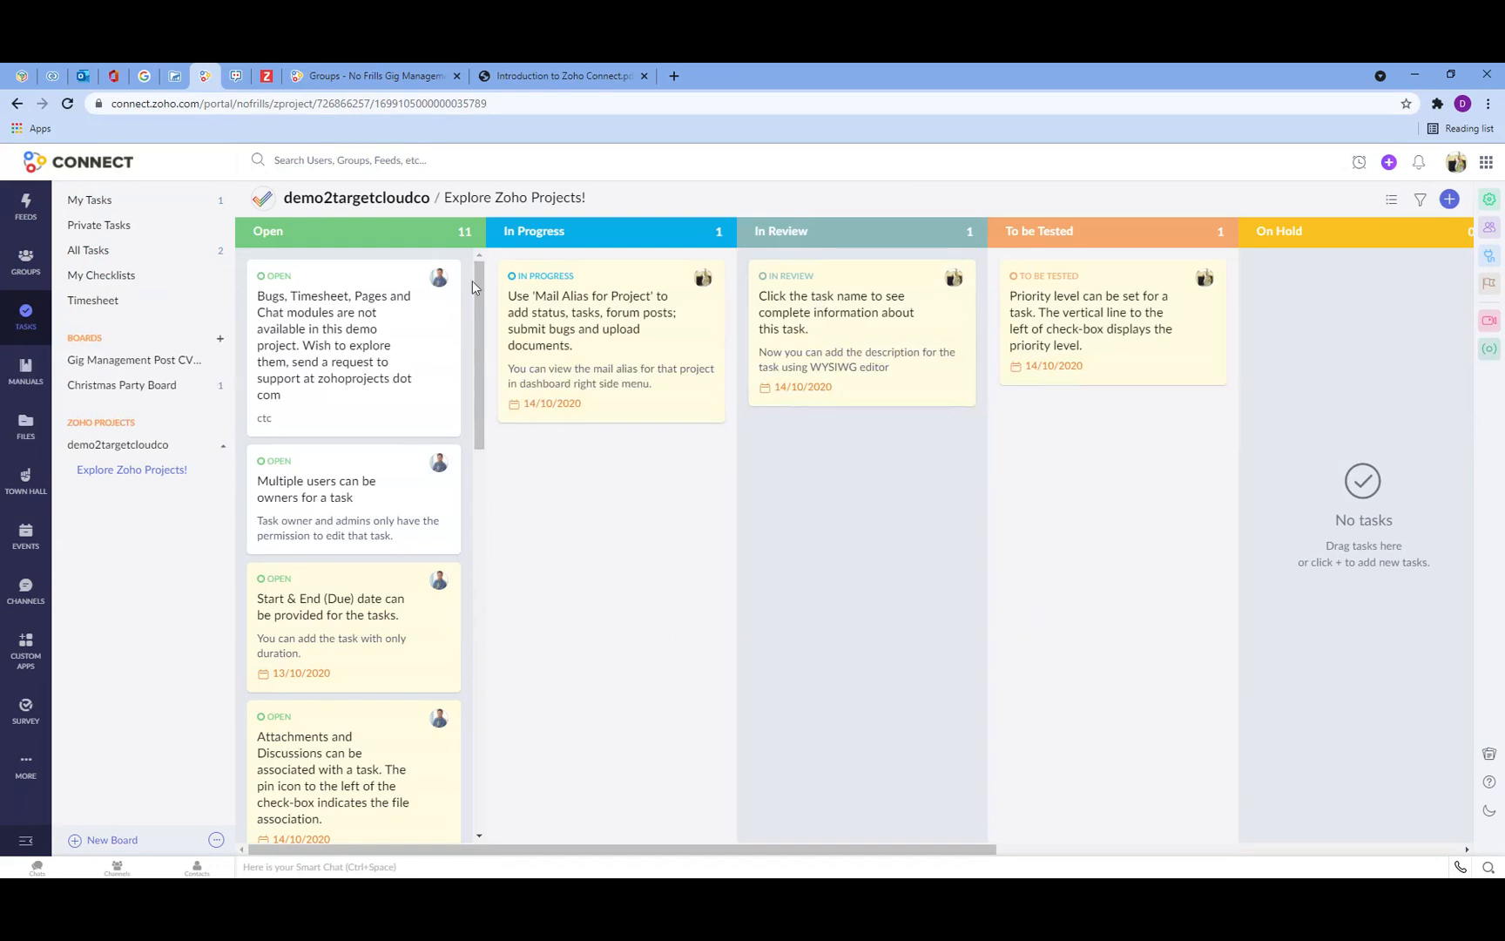
drag(547, 287, 789, 475)
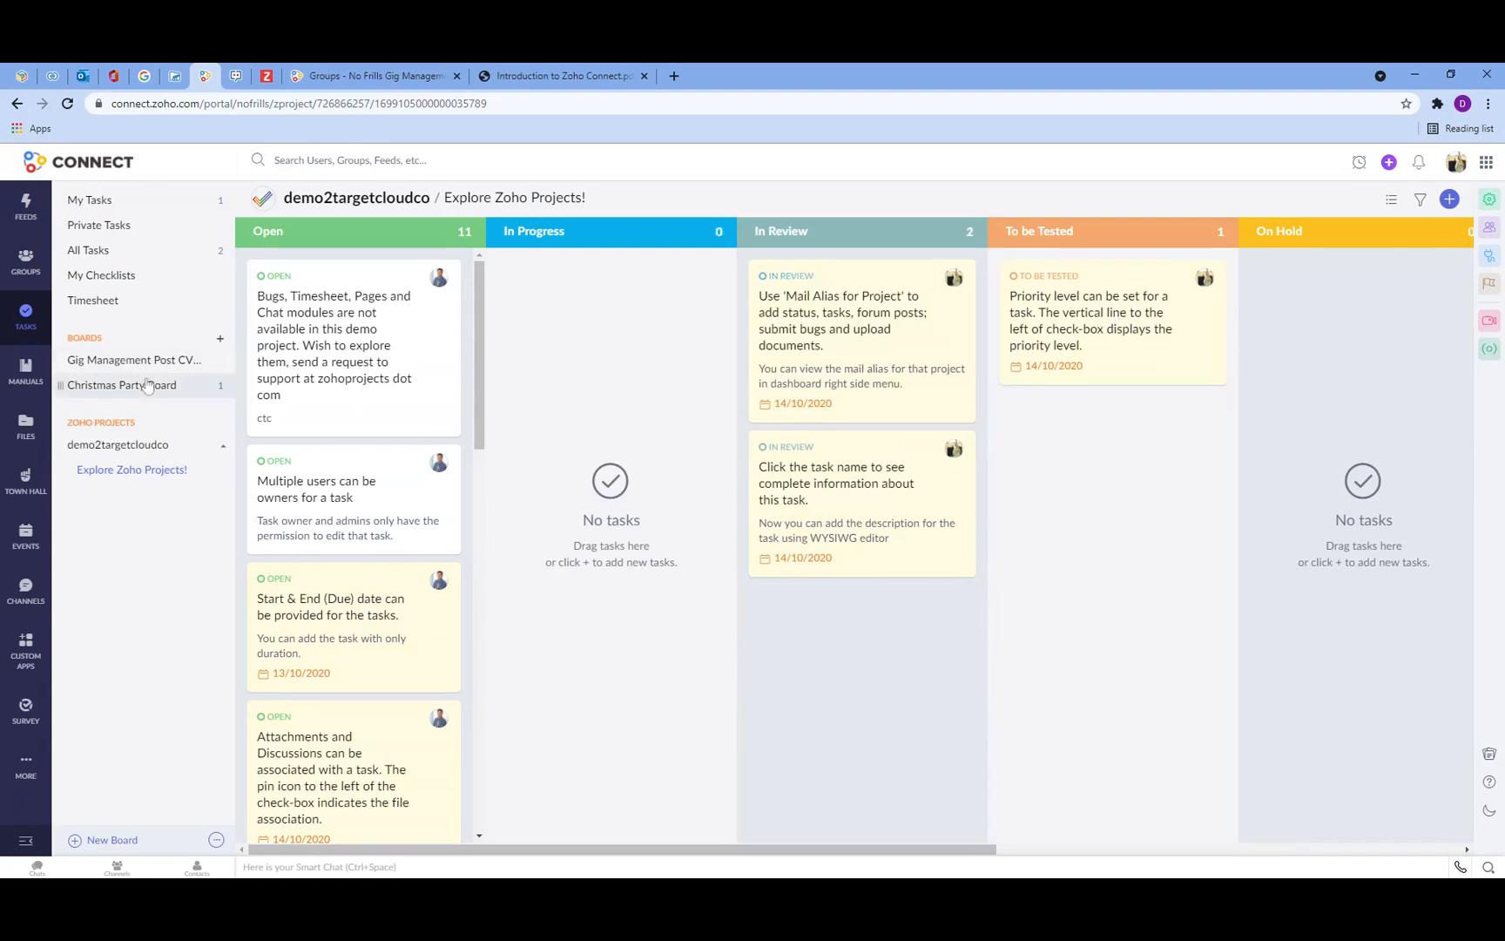
Step: Open All Tasks and filter it to show only the Gig Management Post CV19 board
click(90, 201)
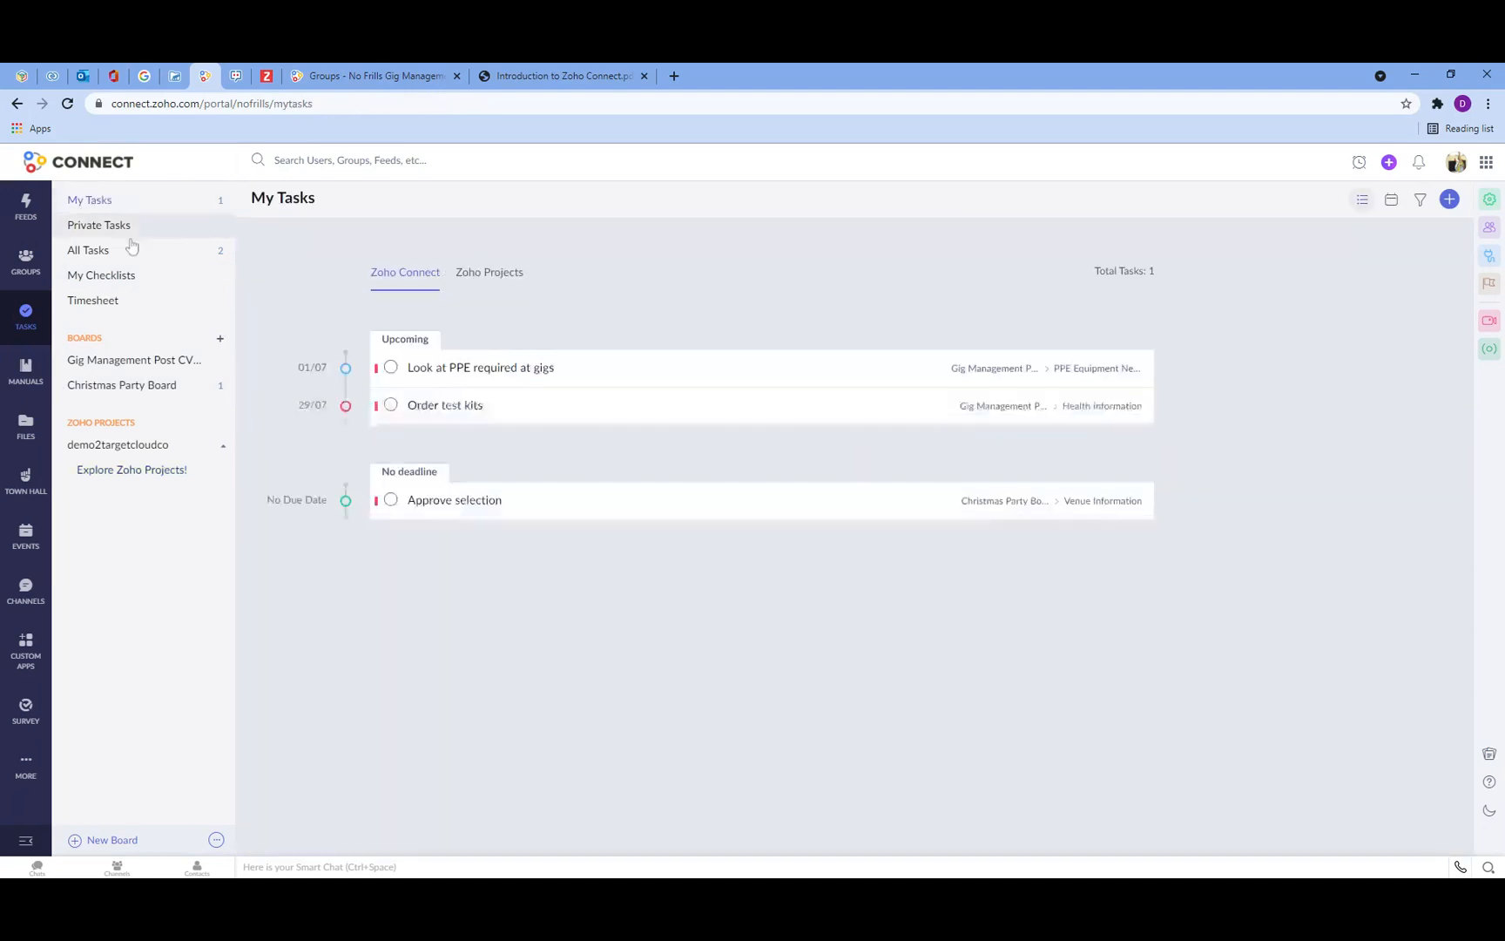
click(108, 253)
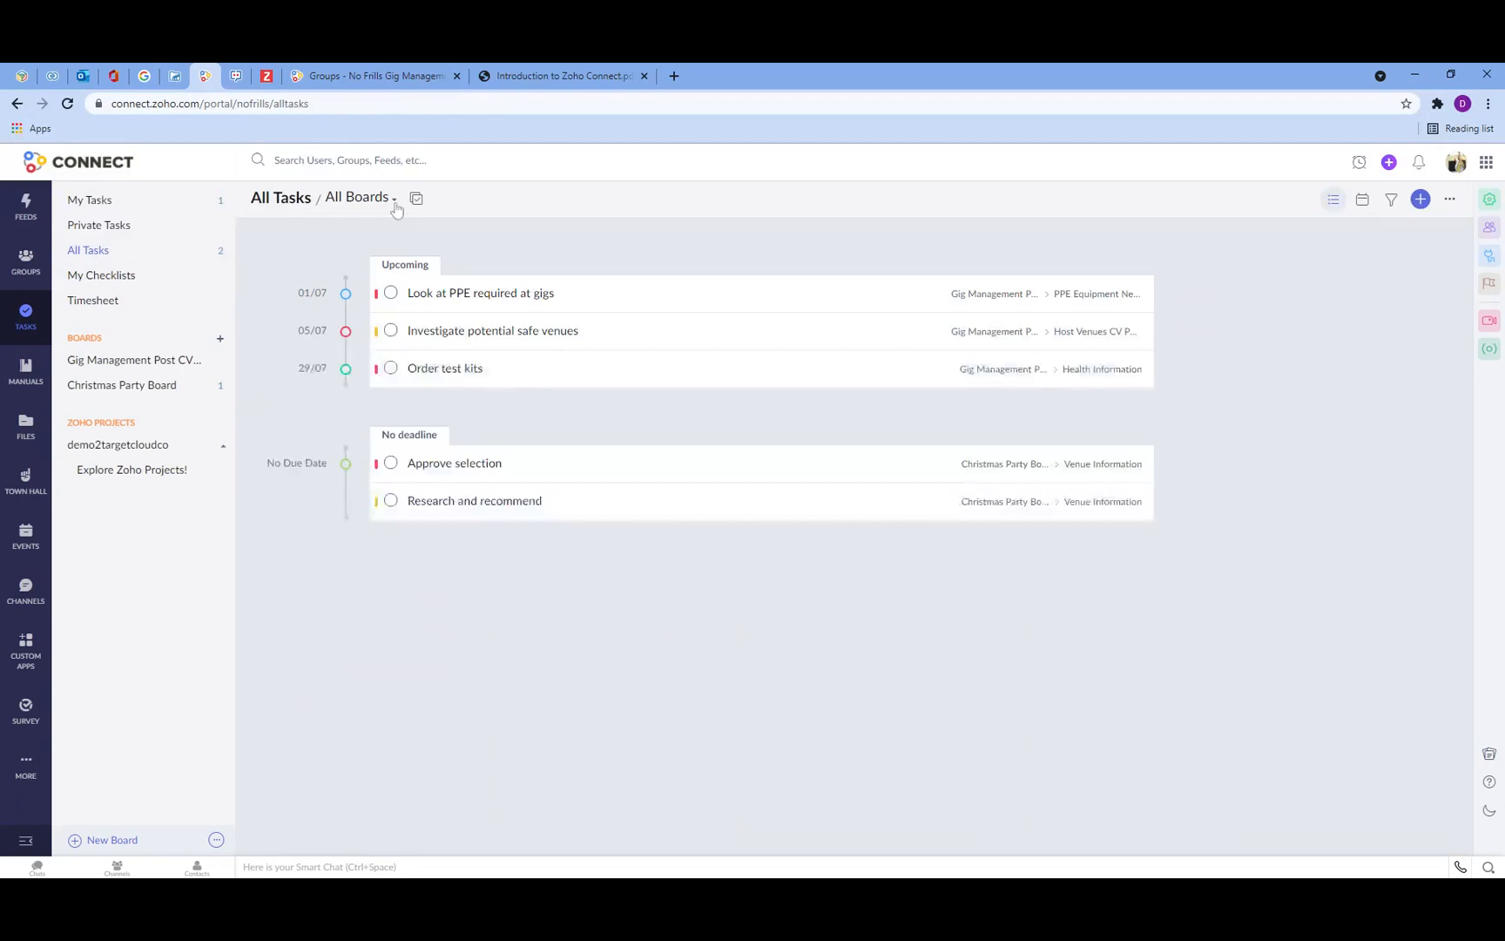
click(396, 205)
click(376, 296)
click(370, 319)
click(495, 225)
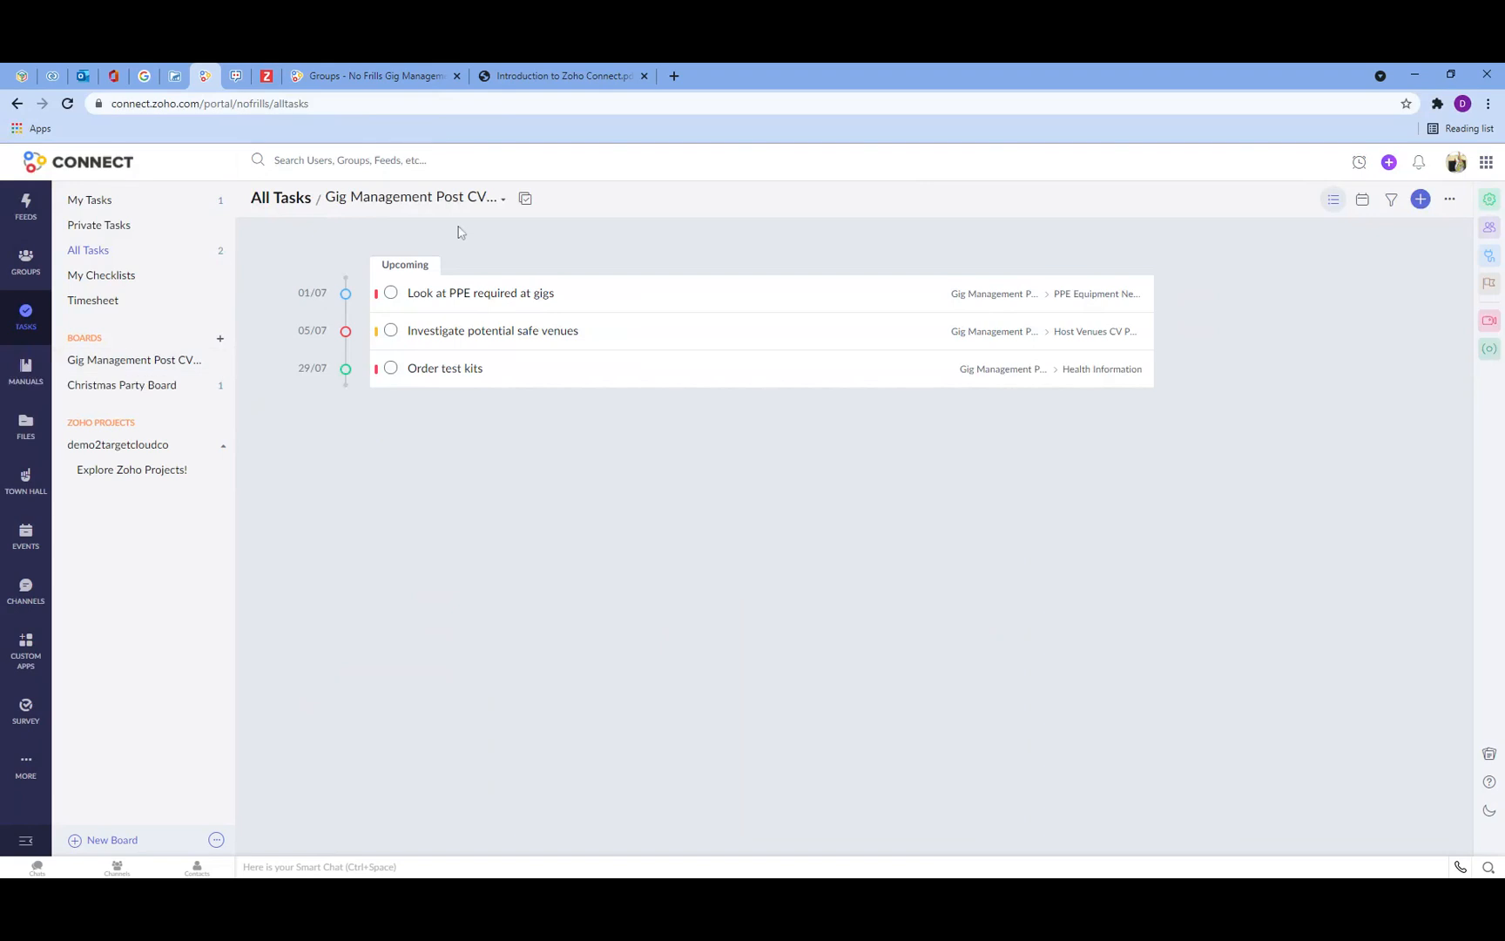
Step: Reset the All Tasks board filter to All Boards
click(448, 200)
click(503, 289)
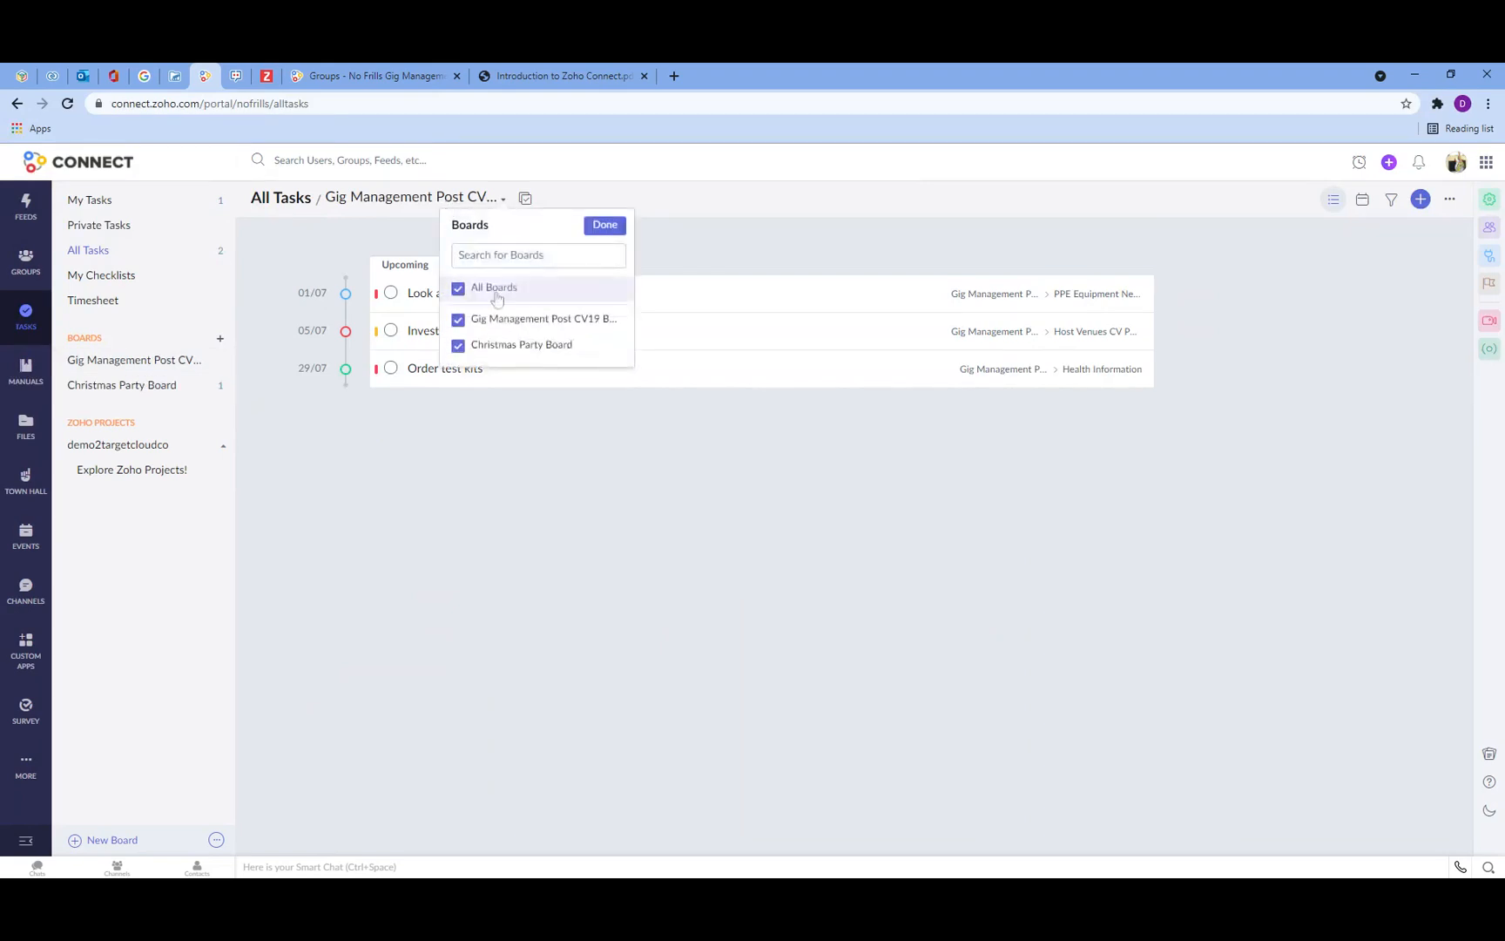
click(607, 230)
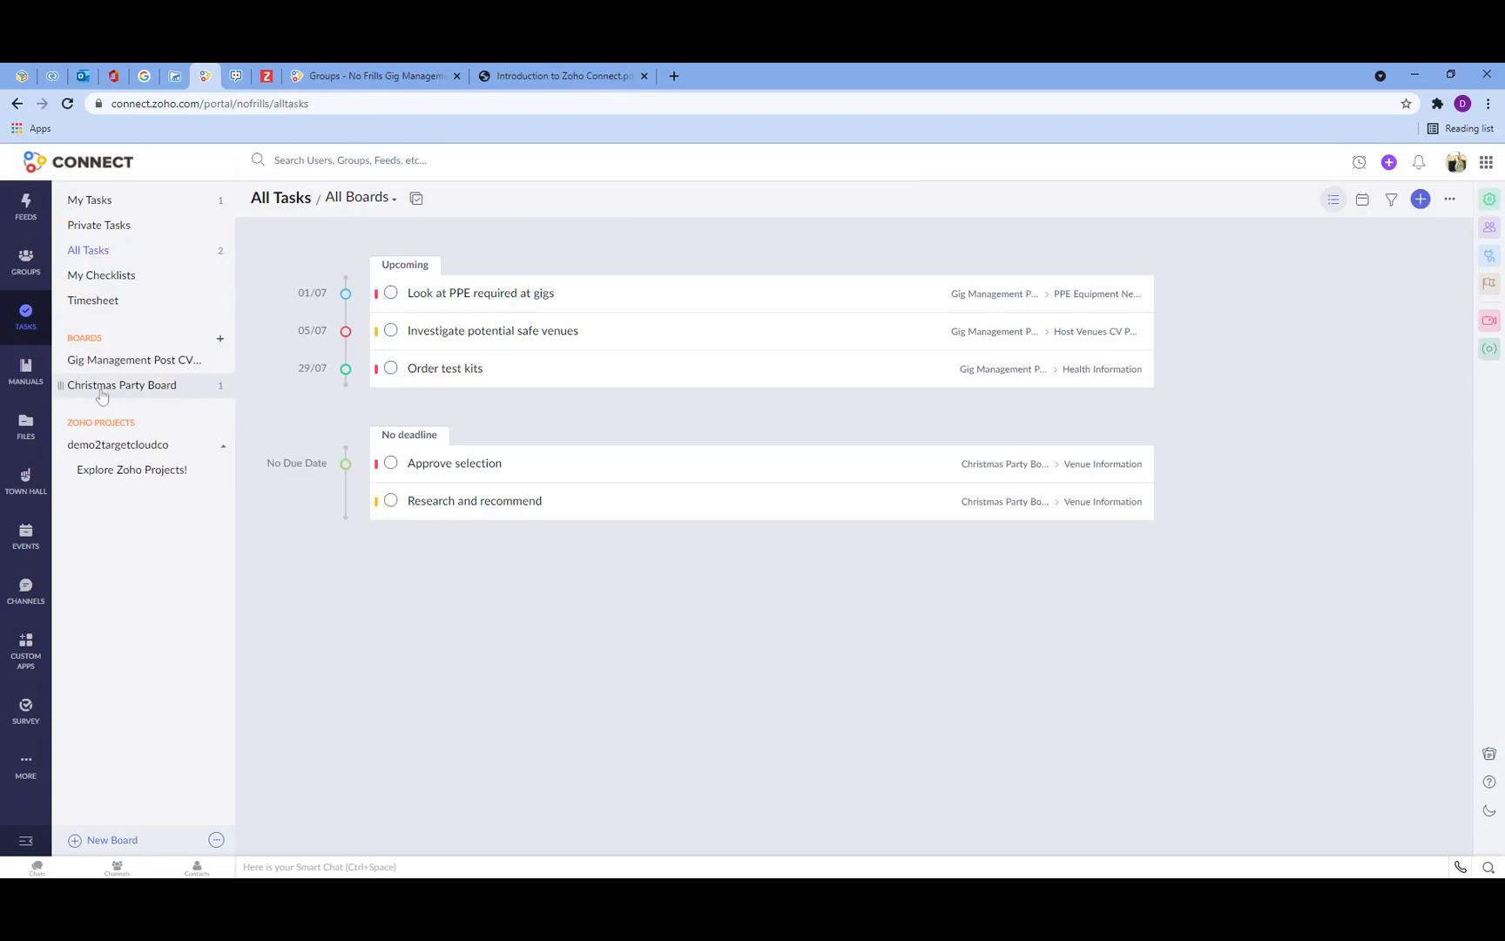
Step: Open My Checklists and filter it to the Gig Management Post CV19 board only
click(111, 280)
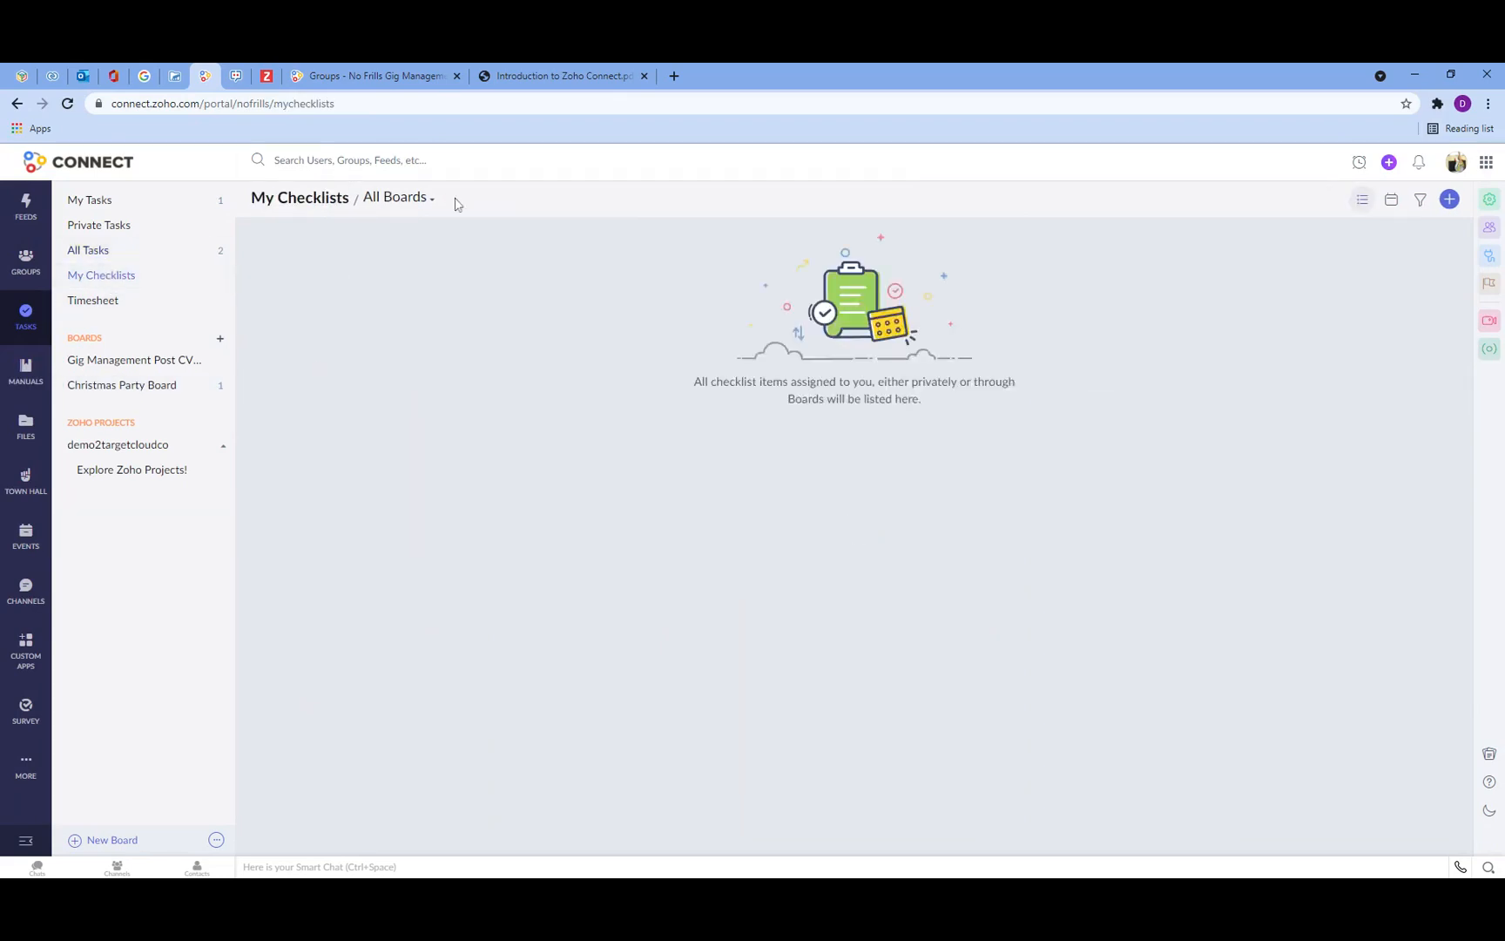
click(414, 199)
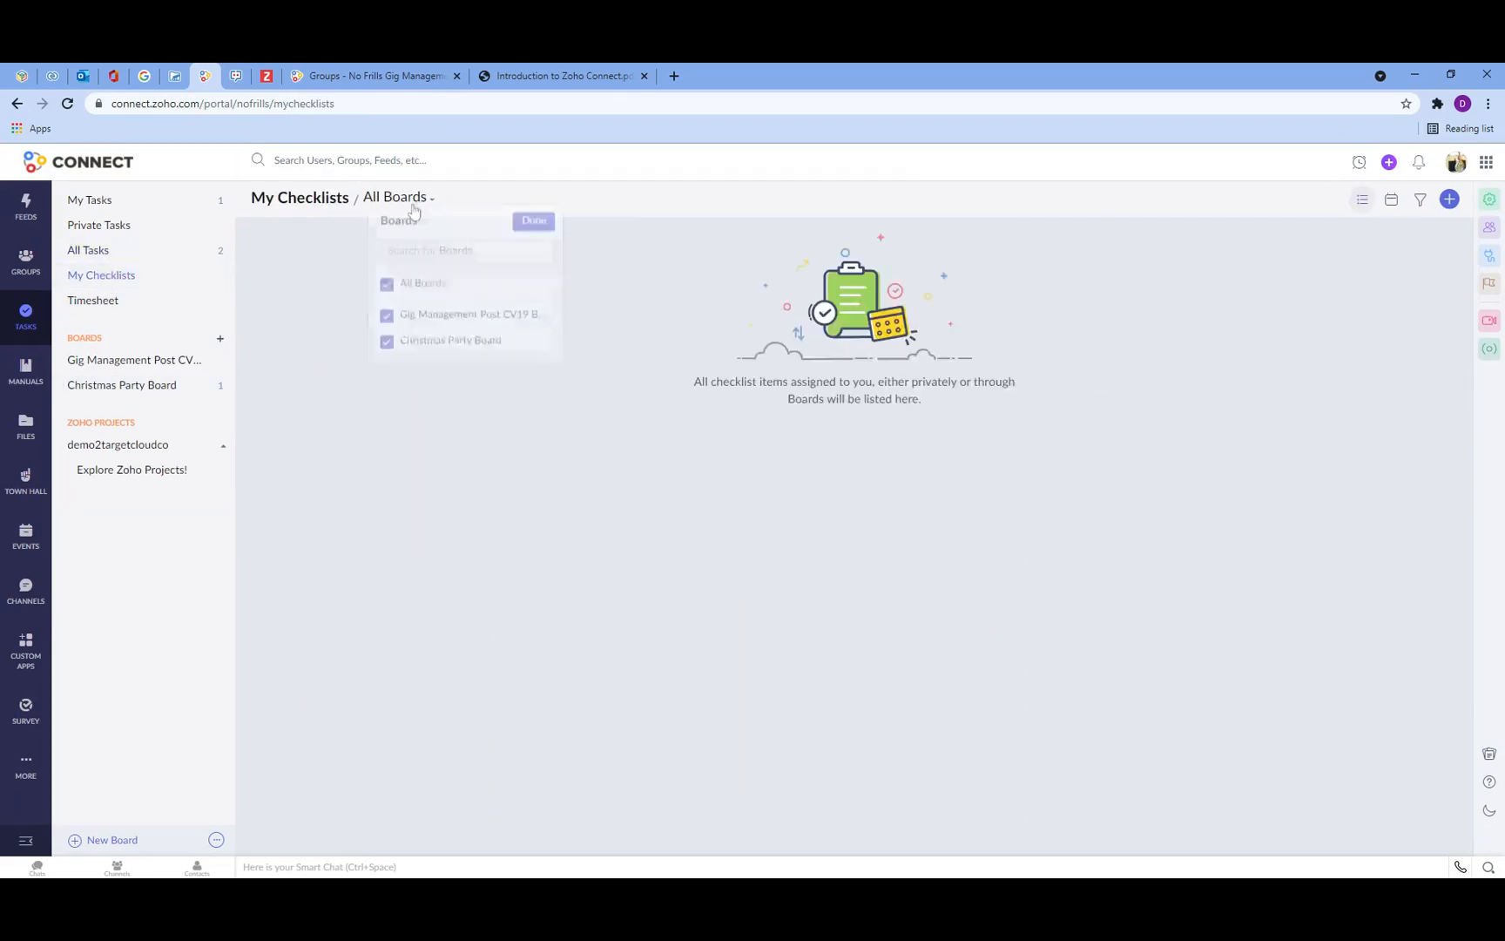
click(389, 321)
click(390, 347)
click(389, 290)
click(388, 320)
click(387, 346)
click(410, 319)
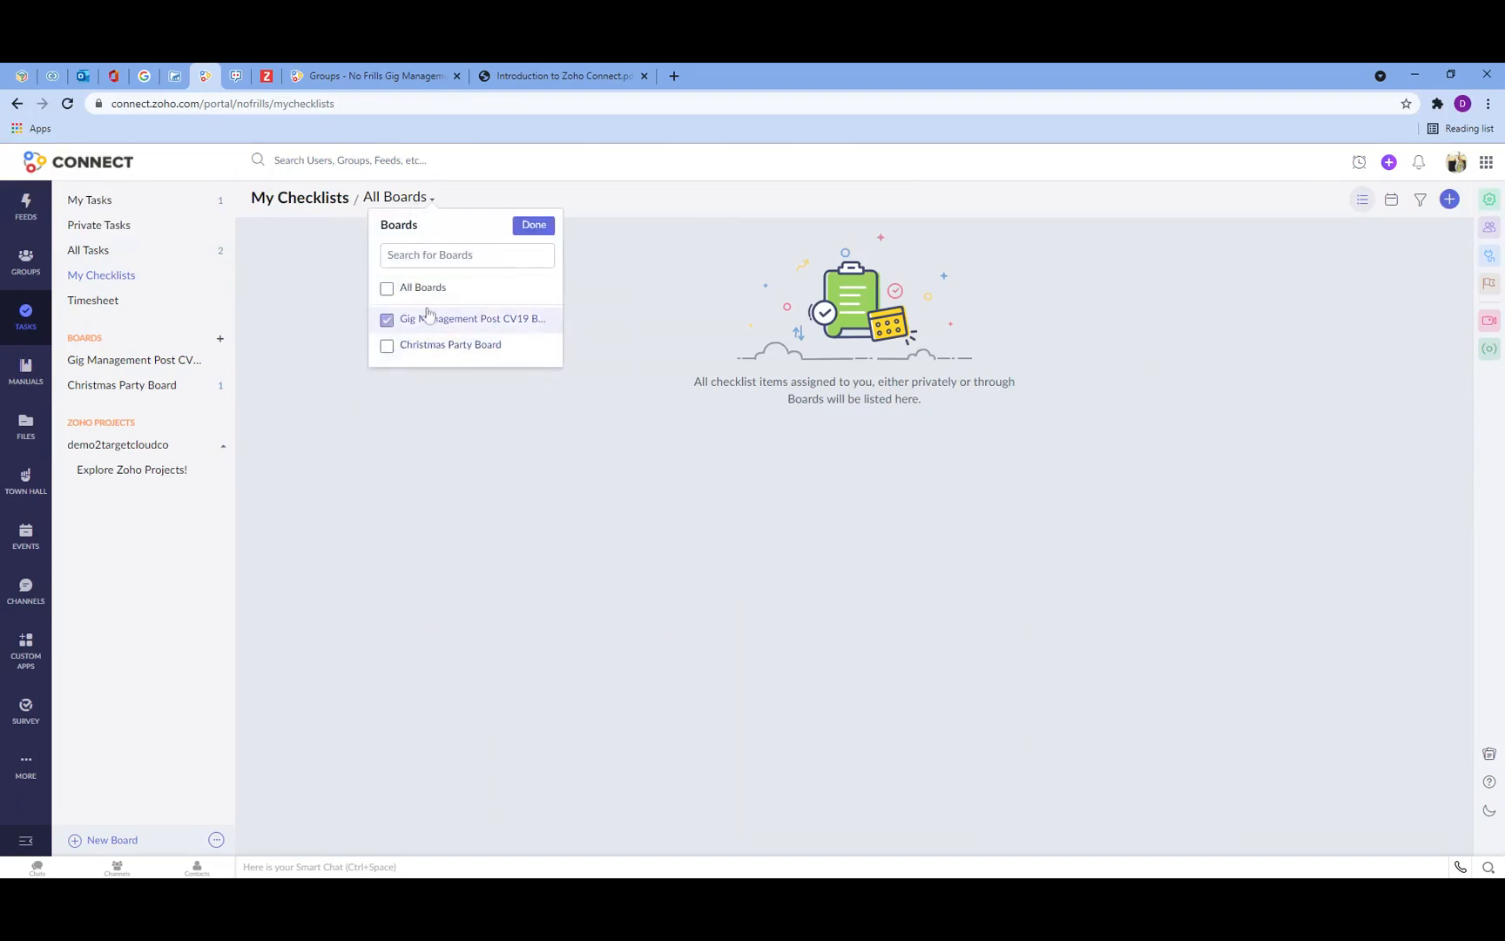
click(532, 226)
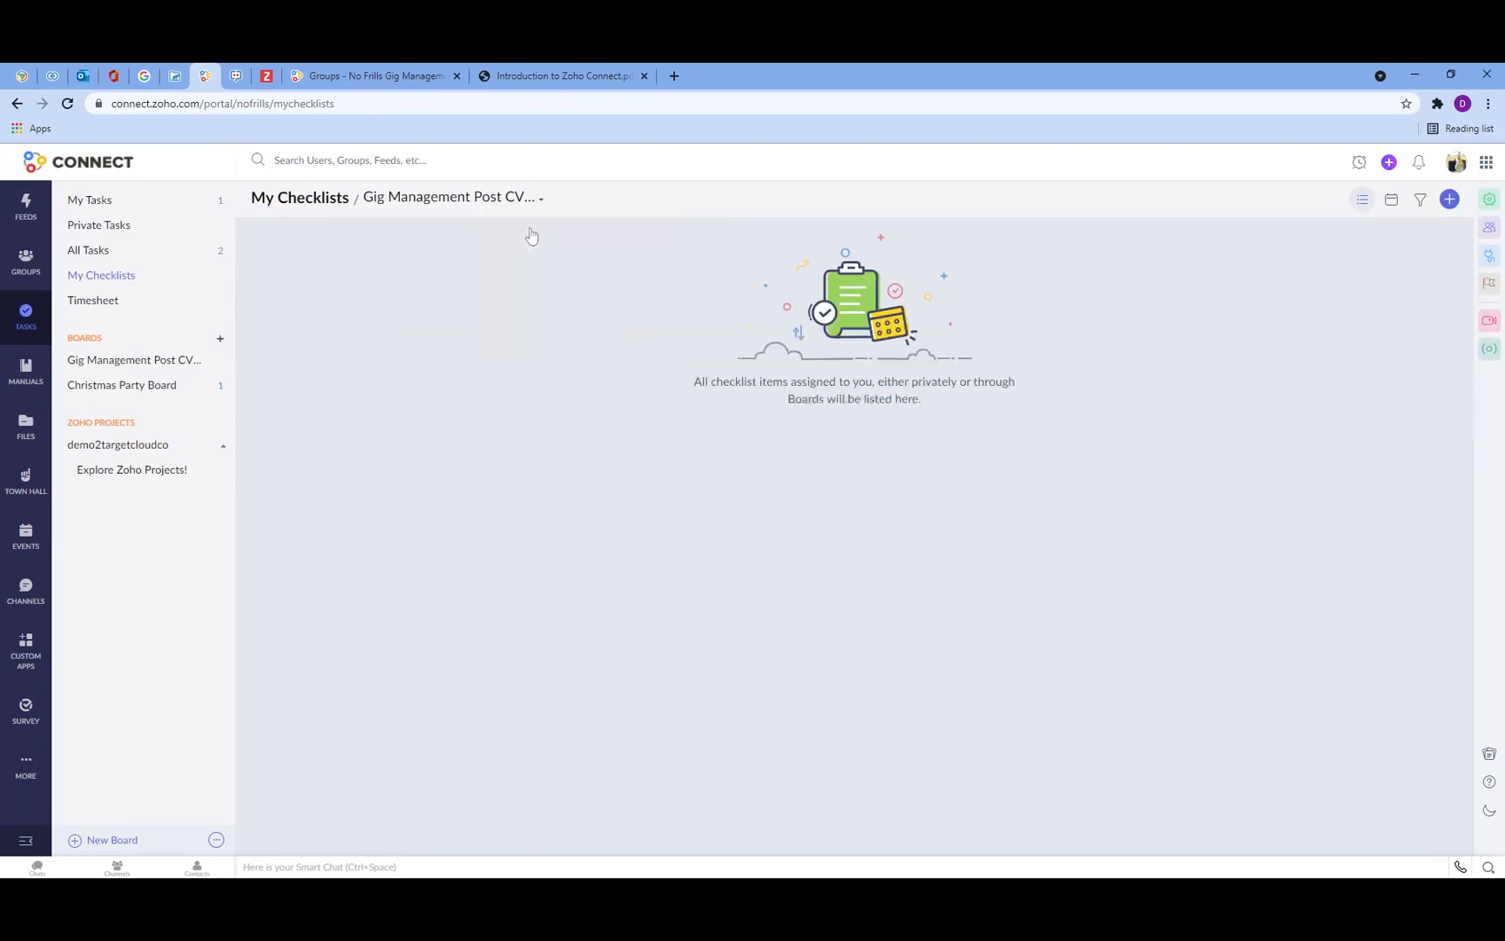
Step: Open the Gig Management Post CV19 board and switch it to Priority View
click(91, 200)
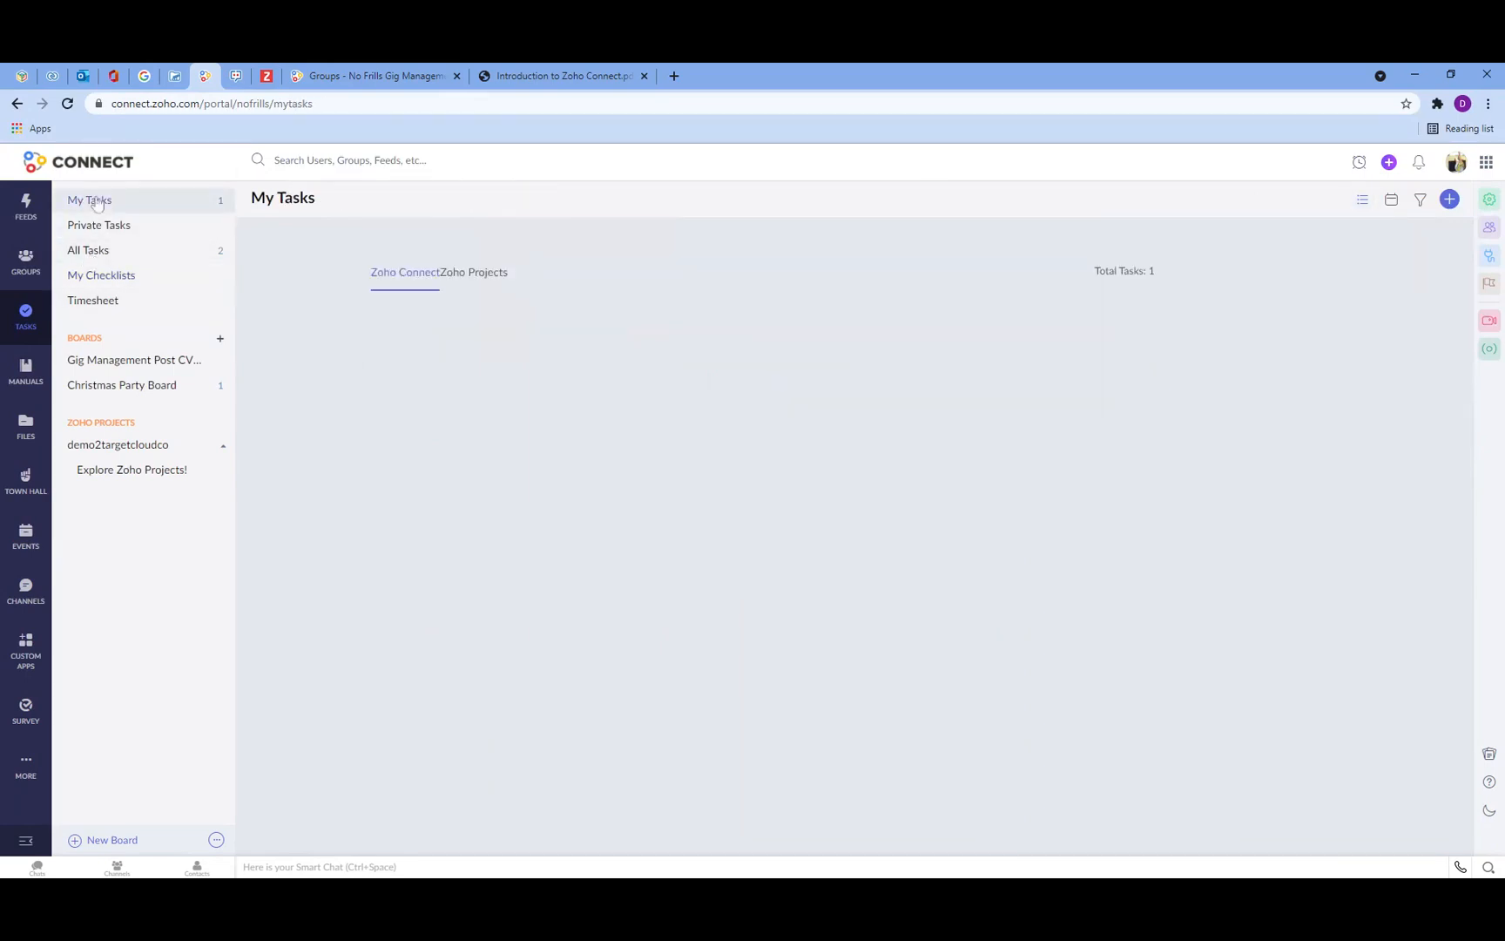
click(129, 360)
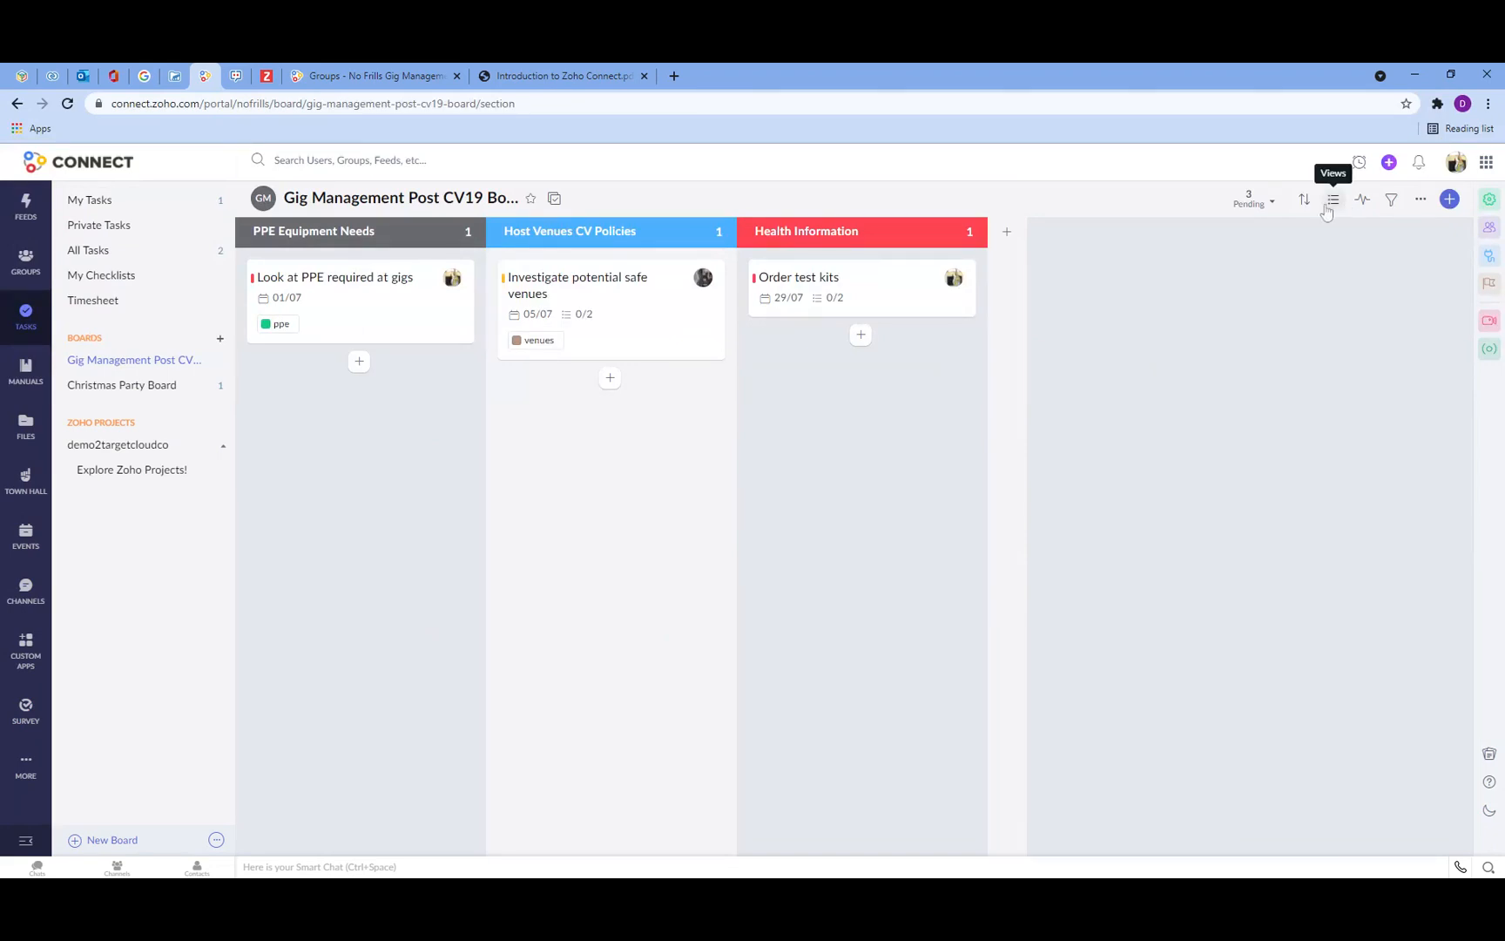
click(1326, 205)
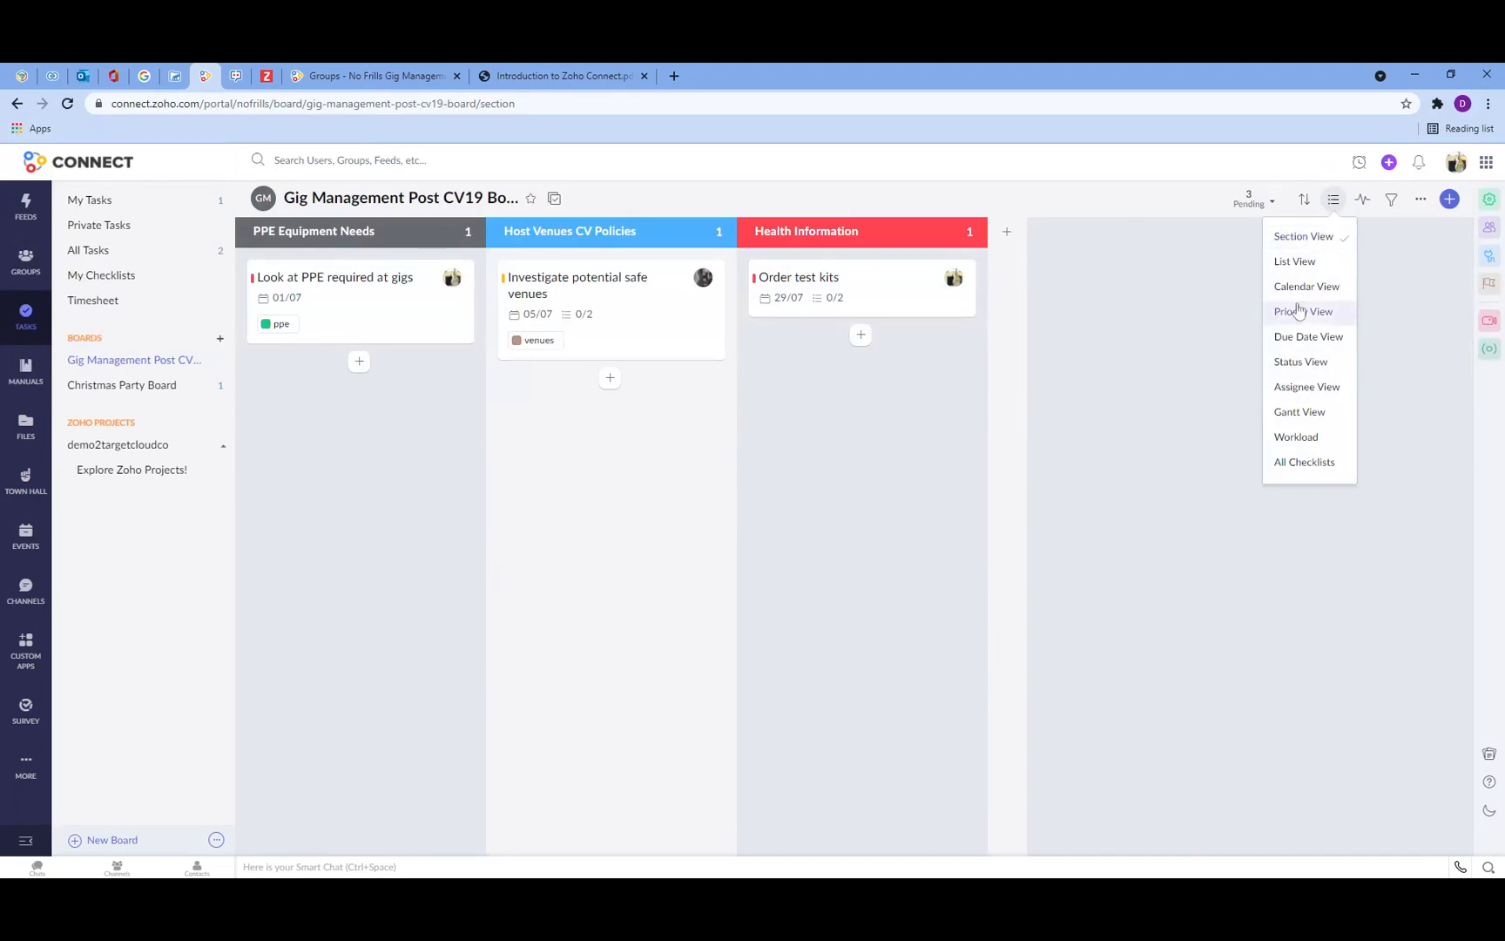
click(1302, 312)
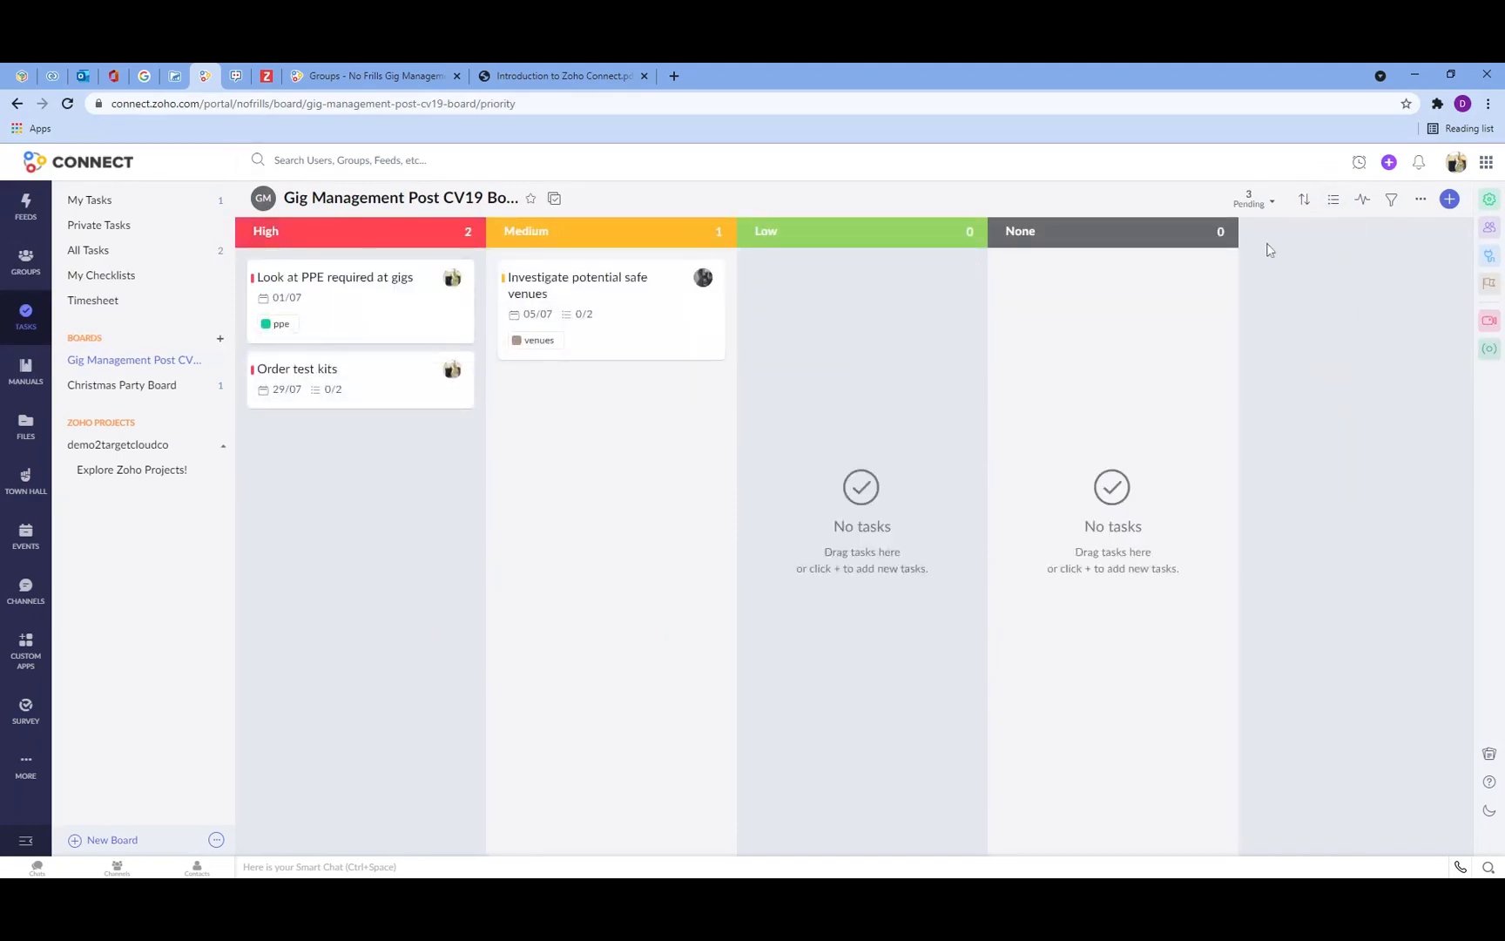
Step: Switch the board to Status View and move Look at PPE required at gigs to In Progress and Order test kits to Started
click(1332, 199)
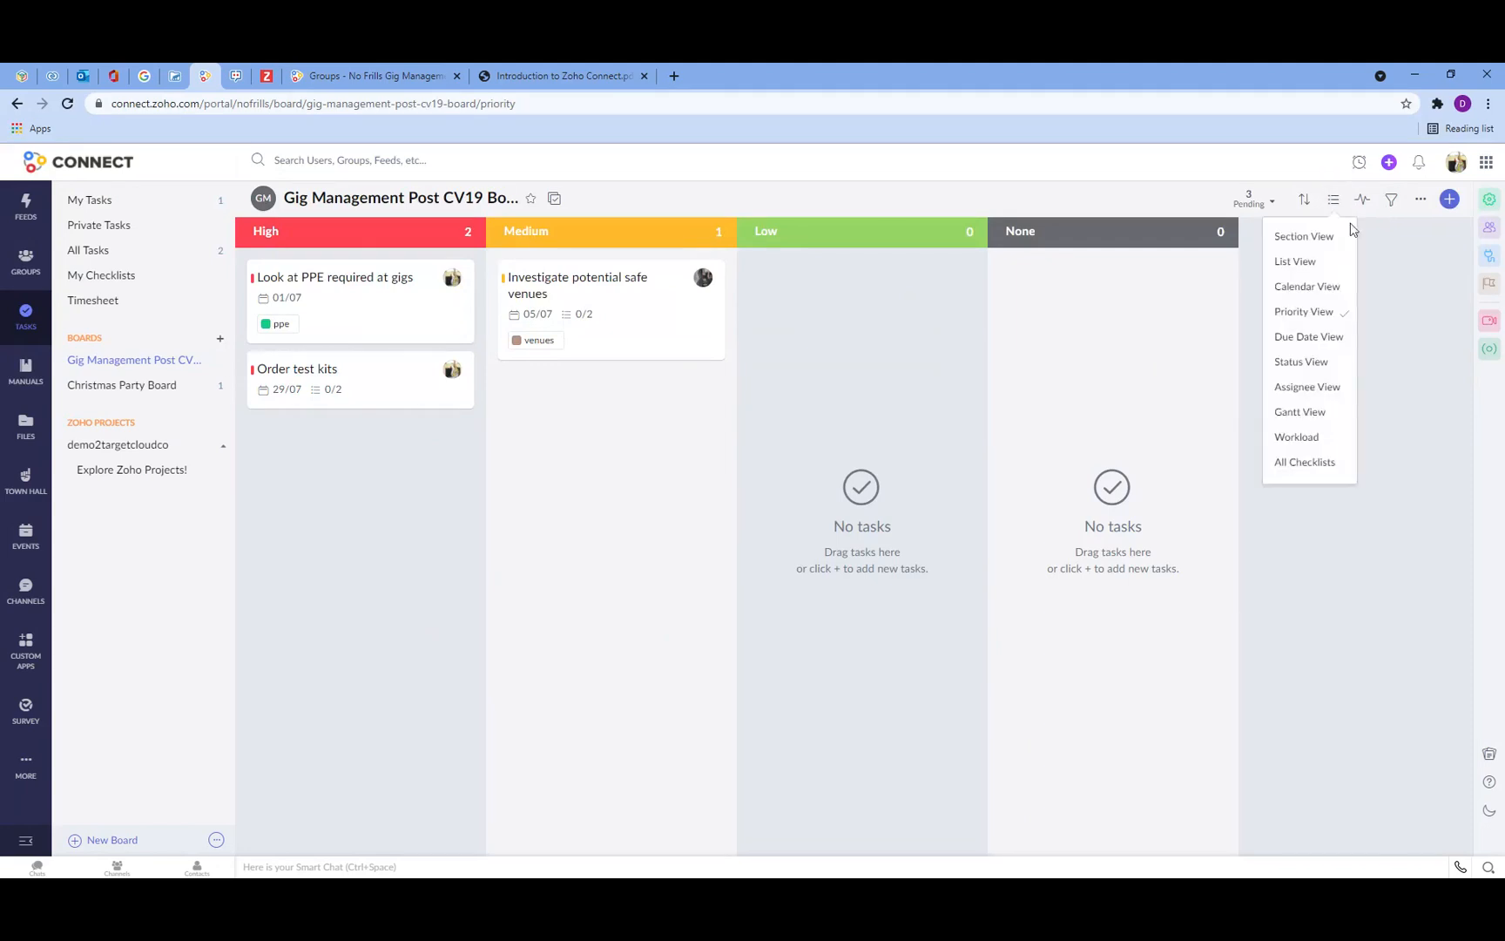
click(1301, 361)
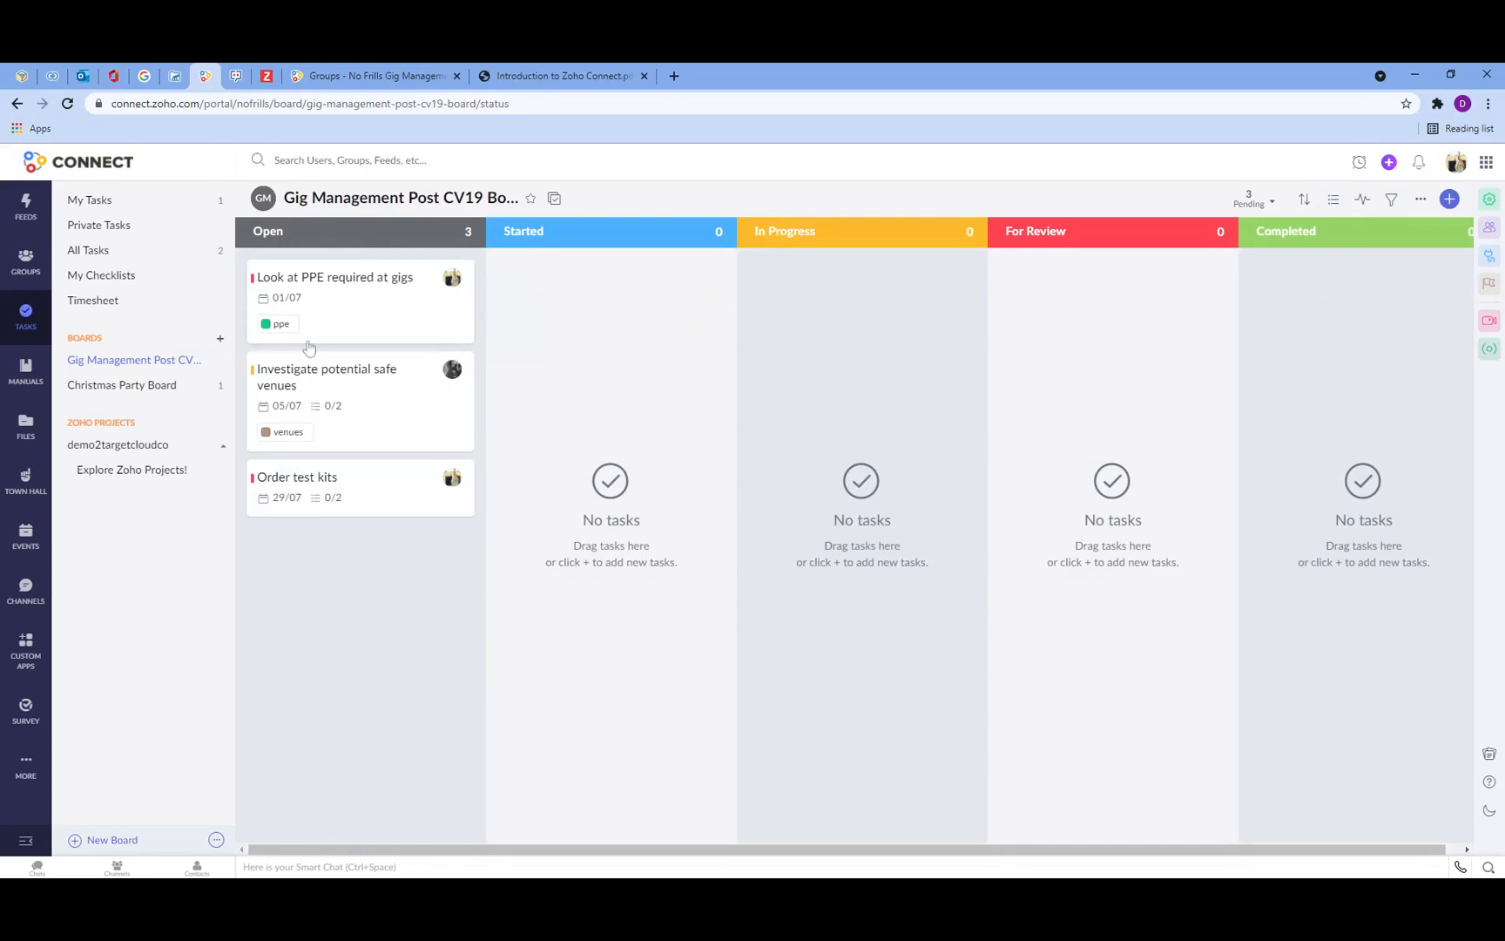
drag(333, 302, 832, 297)
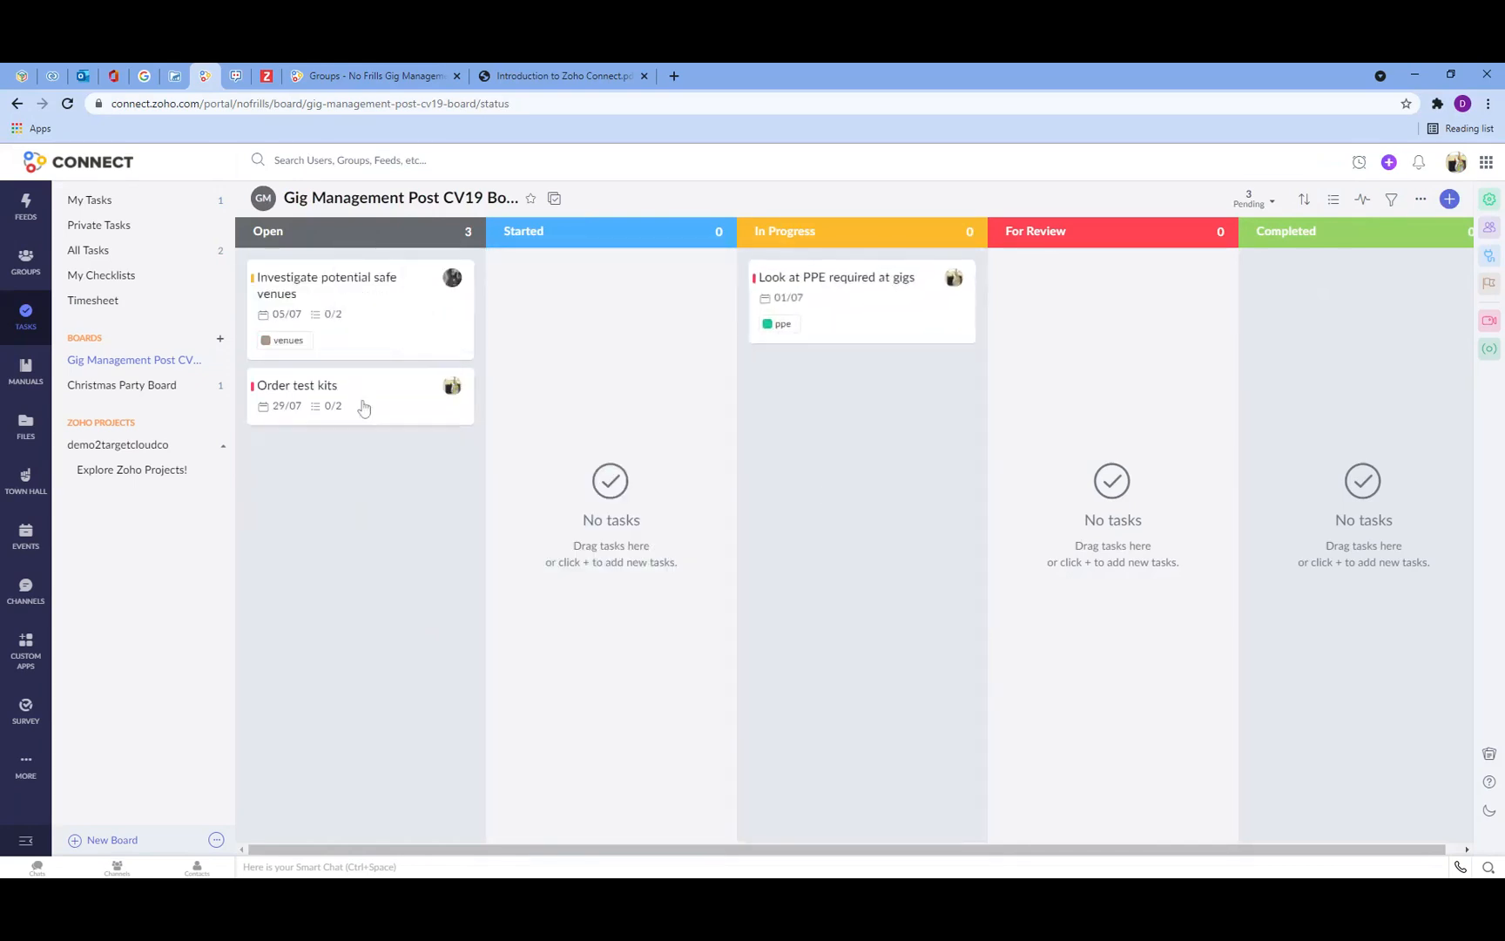
drag(364, 406, 615, 299)
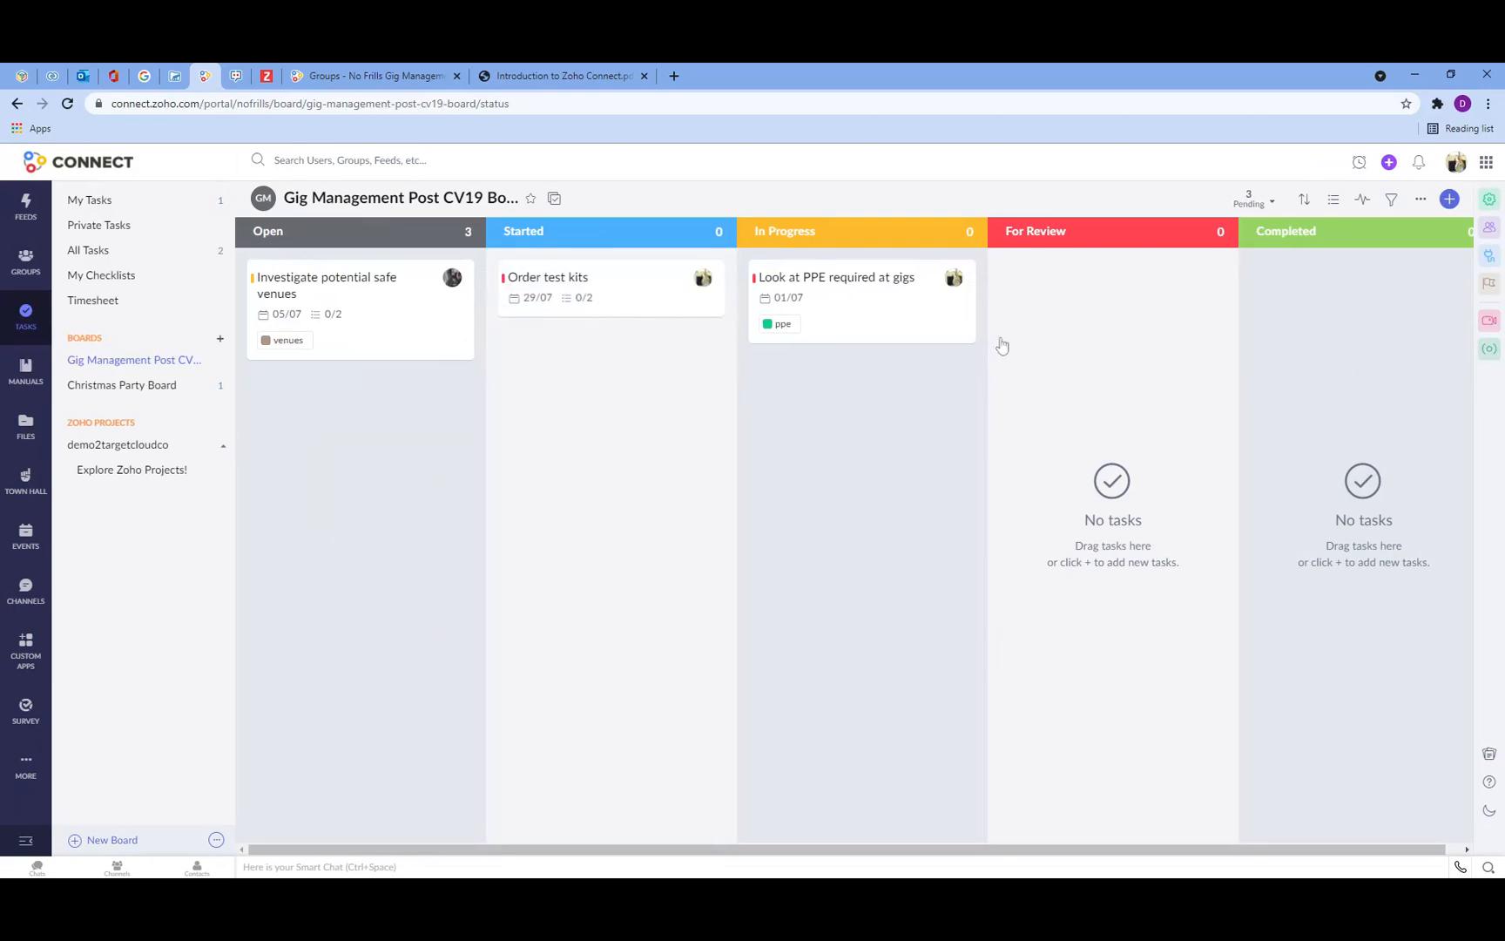
Step: Open the Look at PPE required at gigs task to review its activity, then close it
click(808, 296)
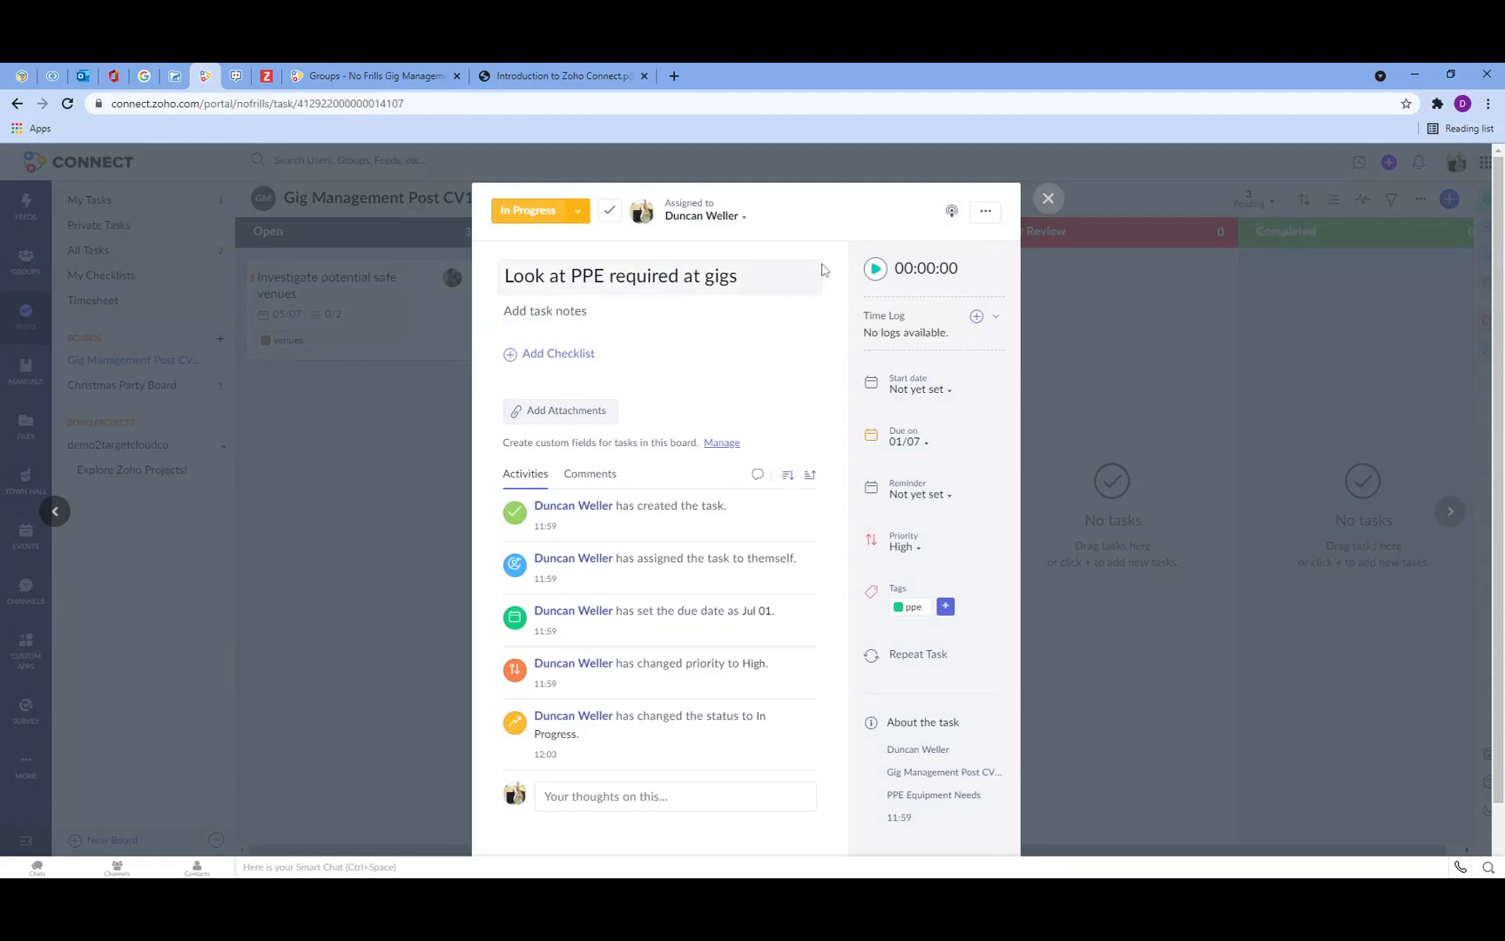
click(1050, 201)
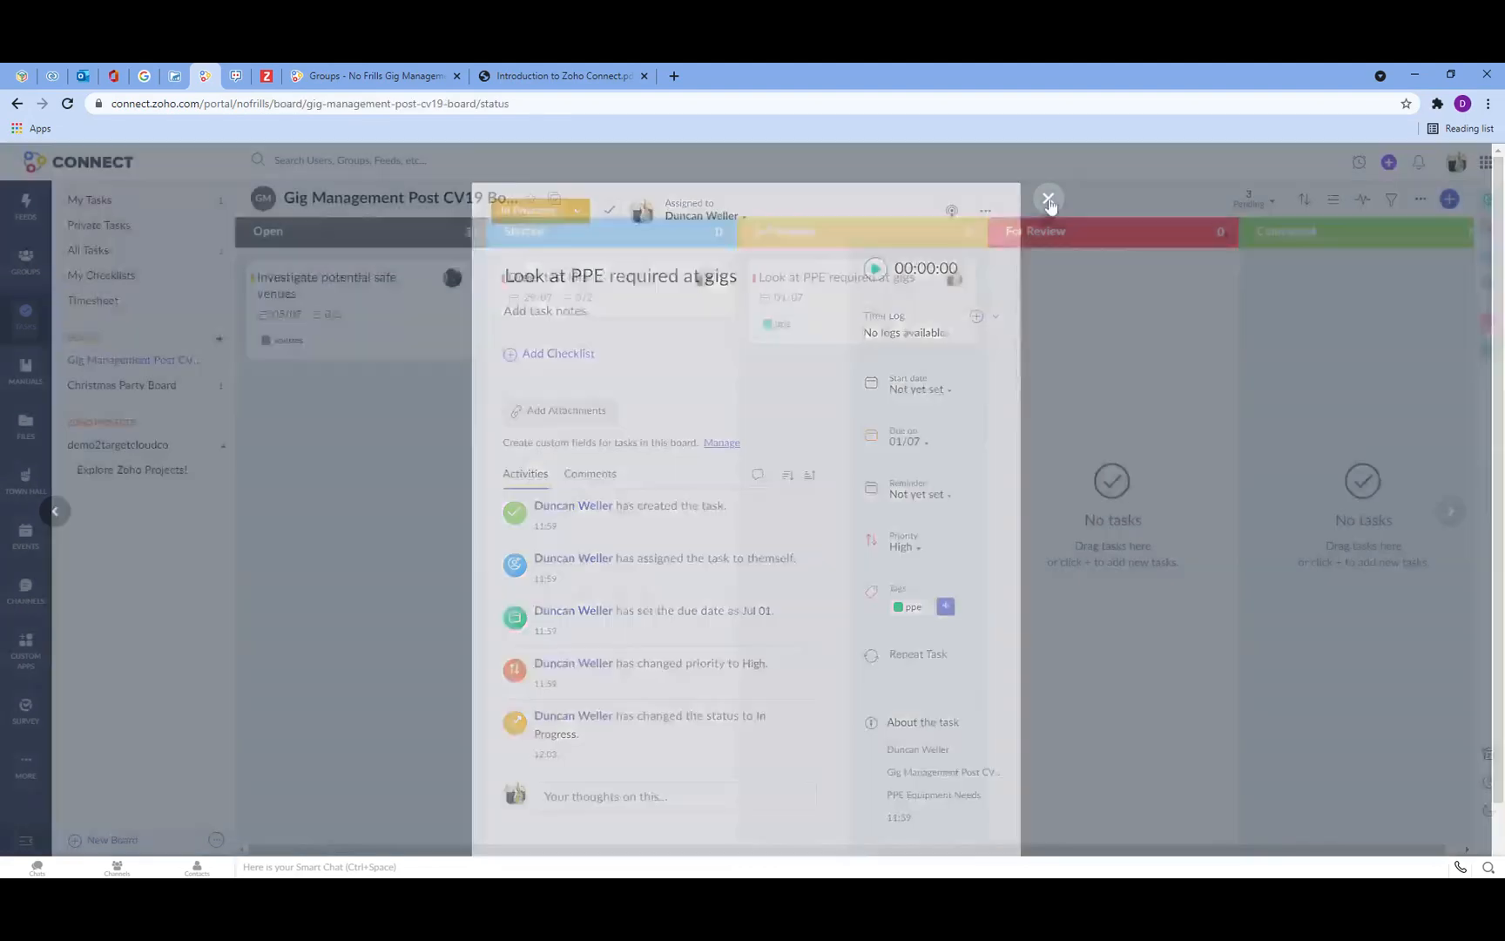
Step: Switch the board to Assignee View, then back to Section View
click(1333, 199)
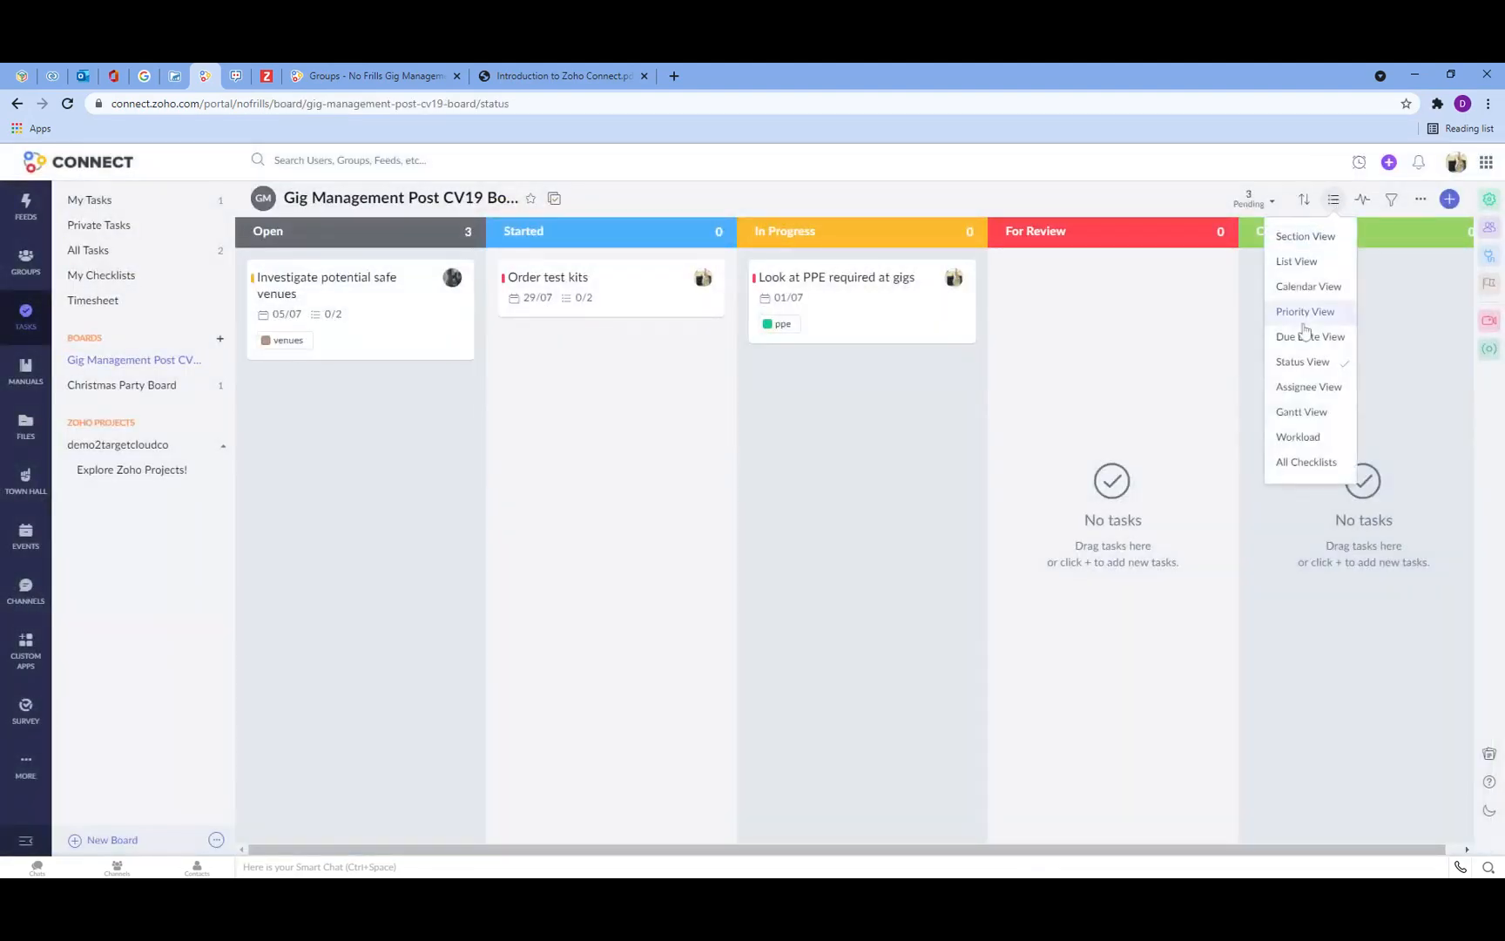
click(1304, 389)
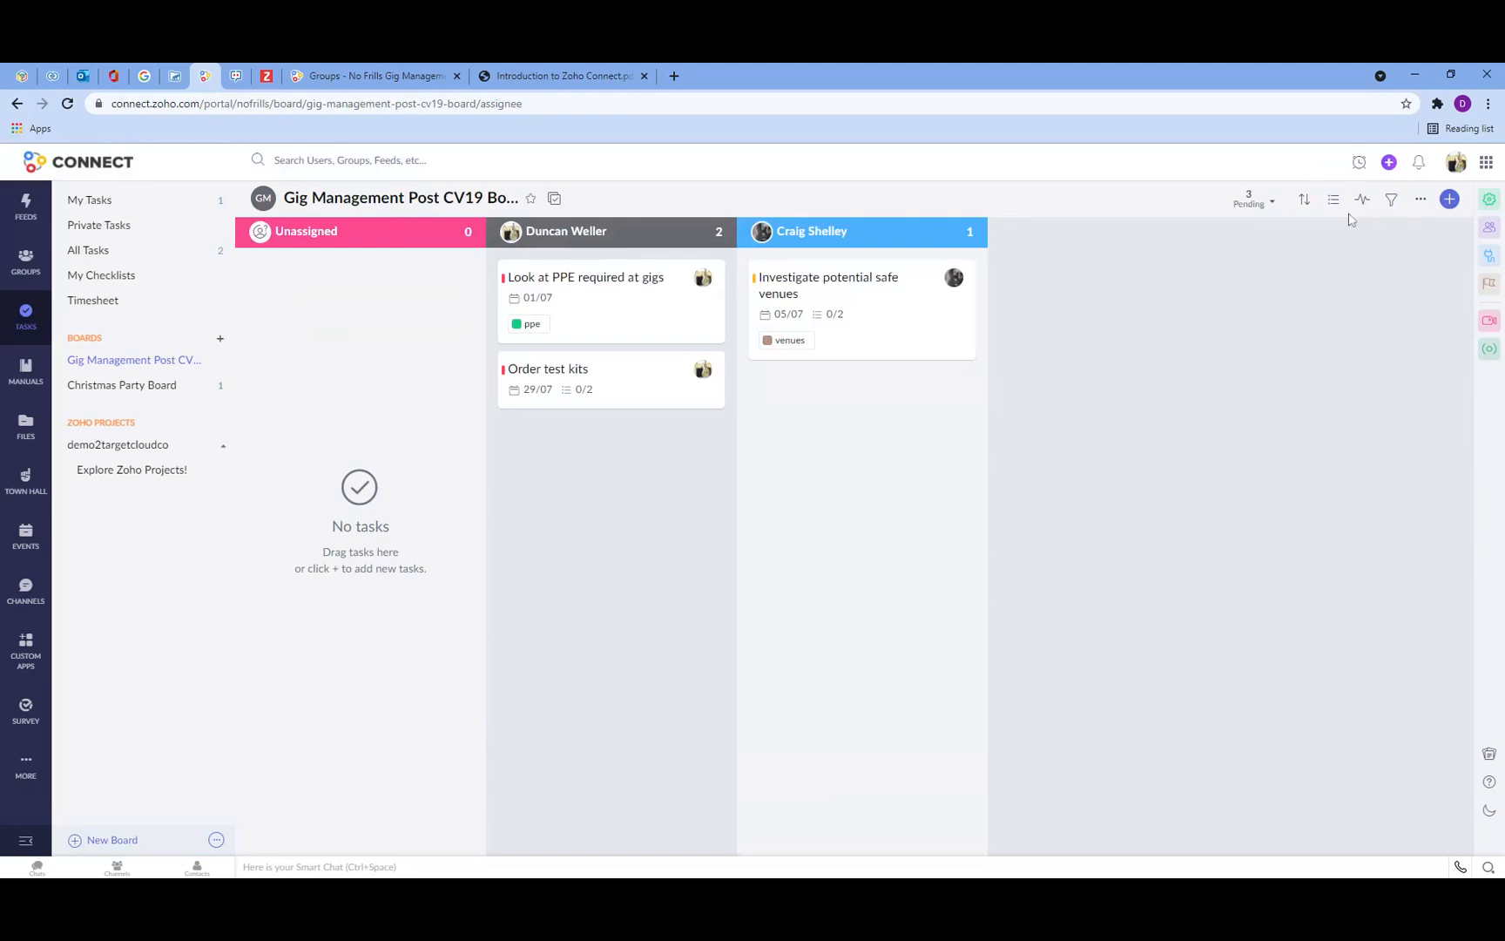
click(1335, 206)
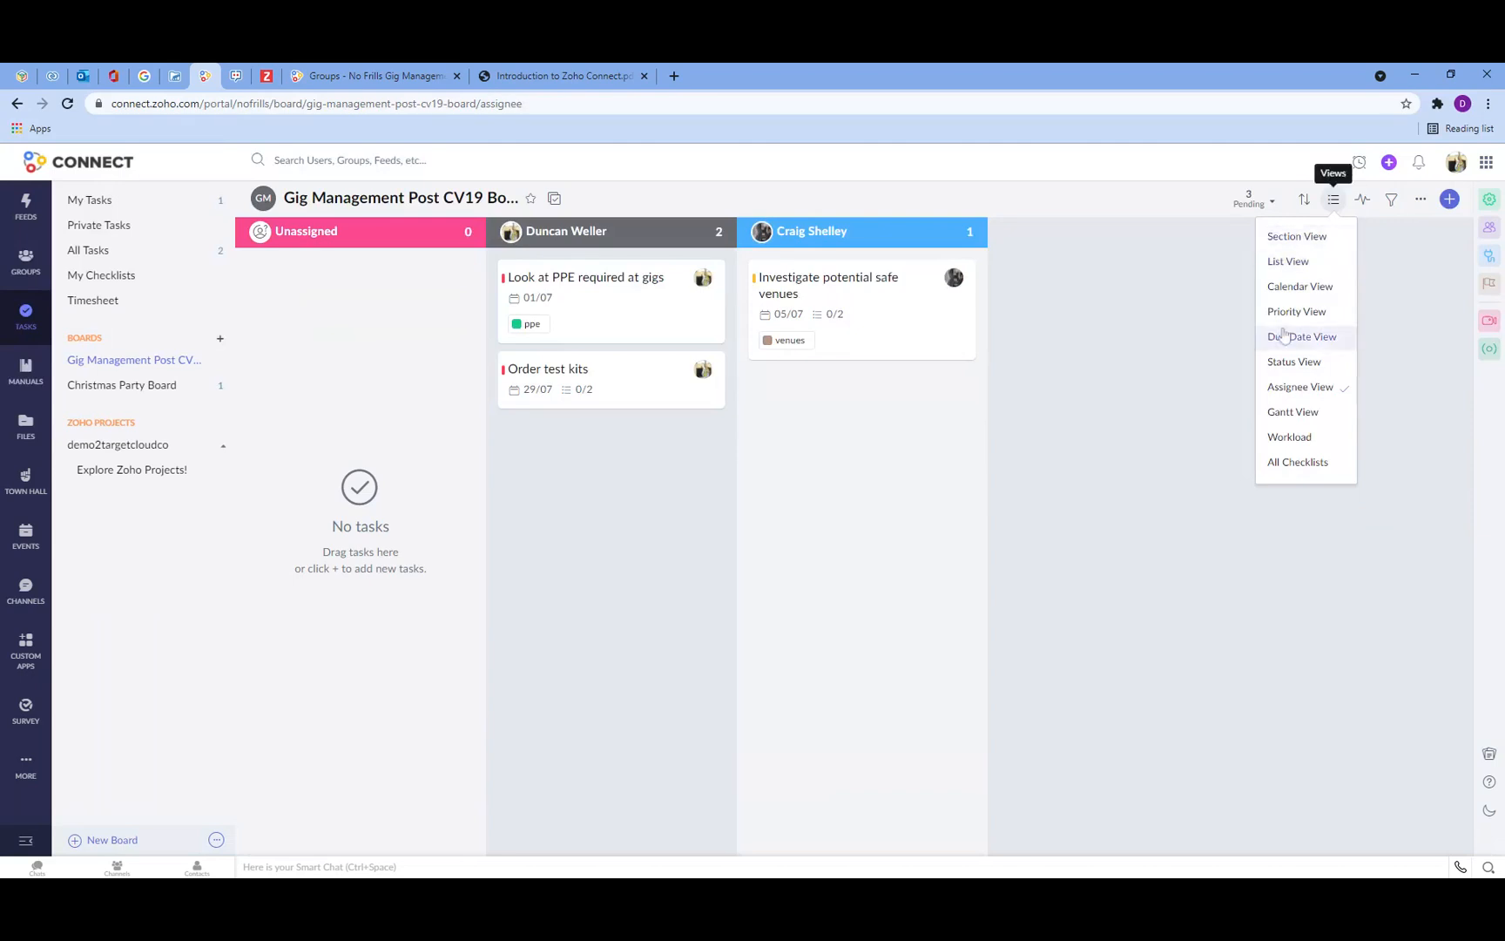
click(1294, 237)
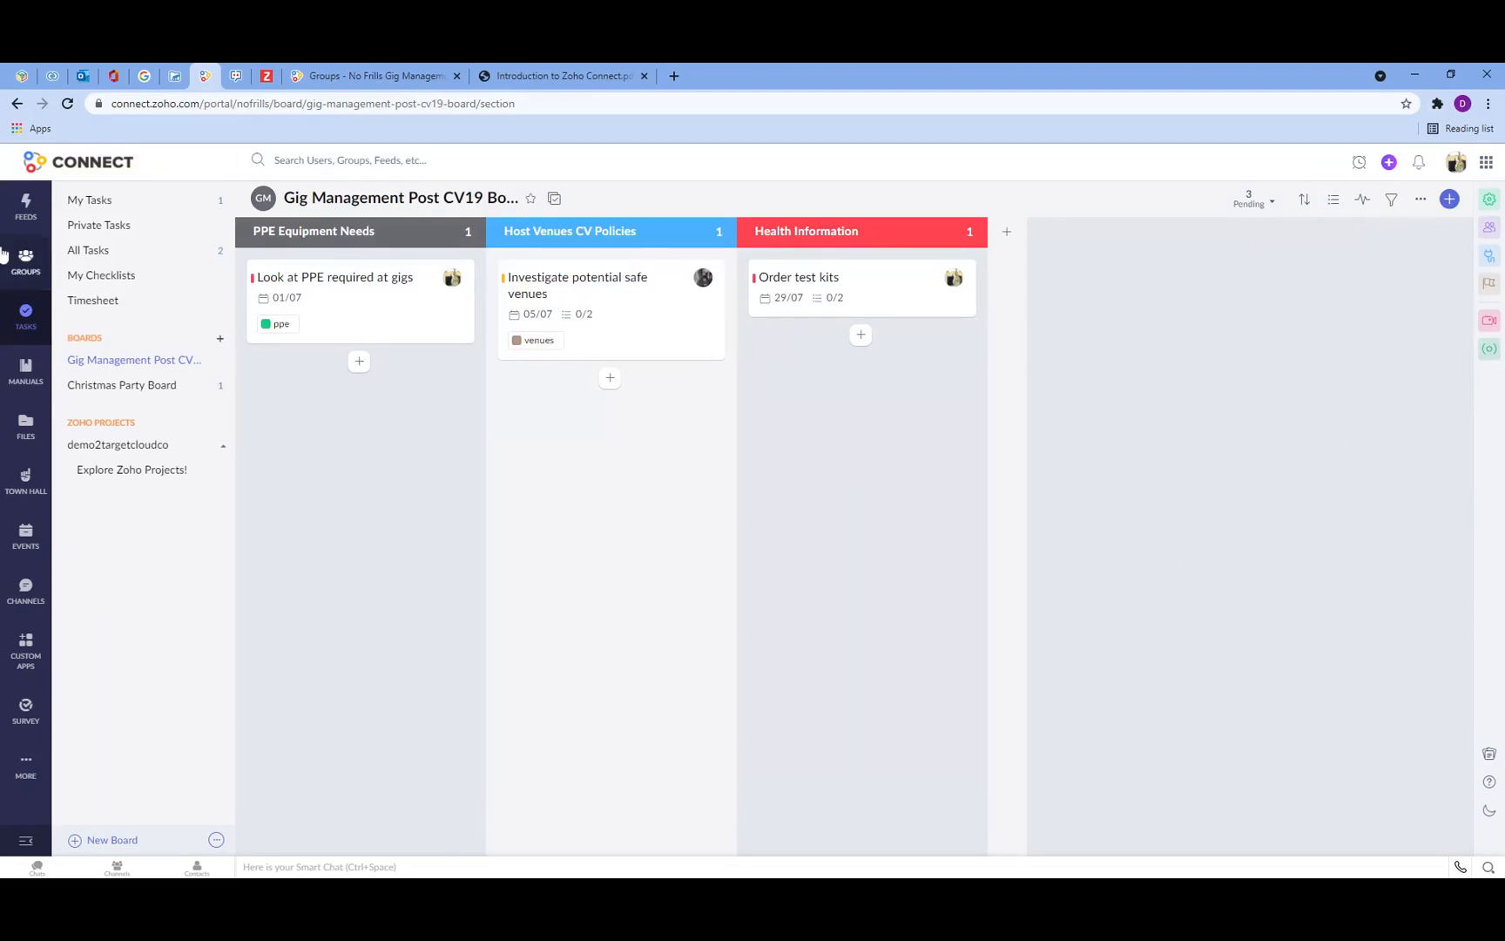
Step: Browse the Manuals dashboard, Company Manuals, Following and Shared Articles pages
click(31, 383)
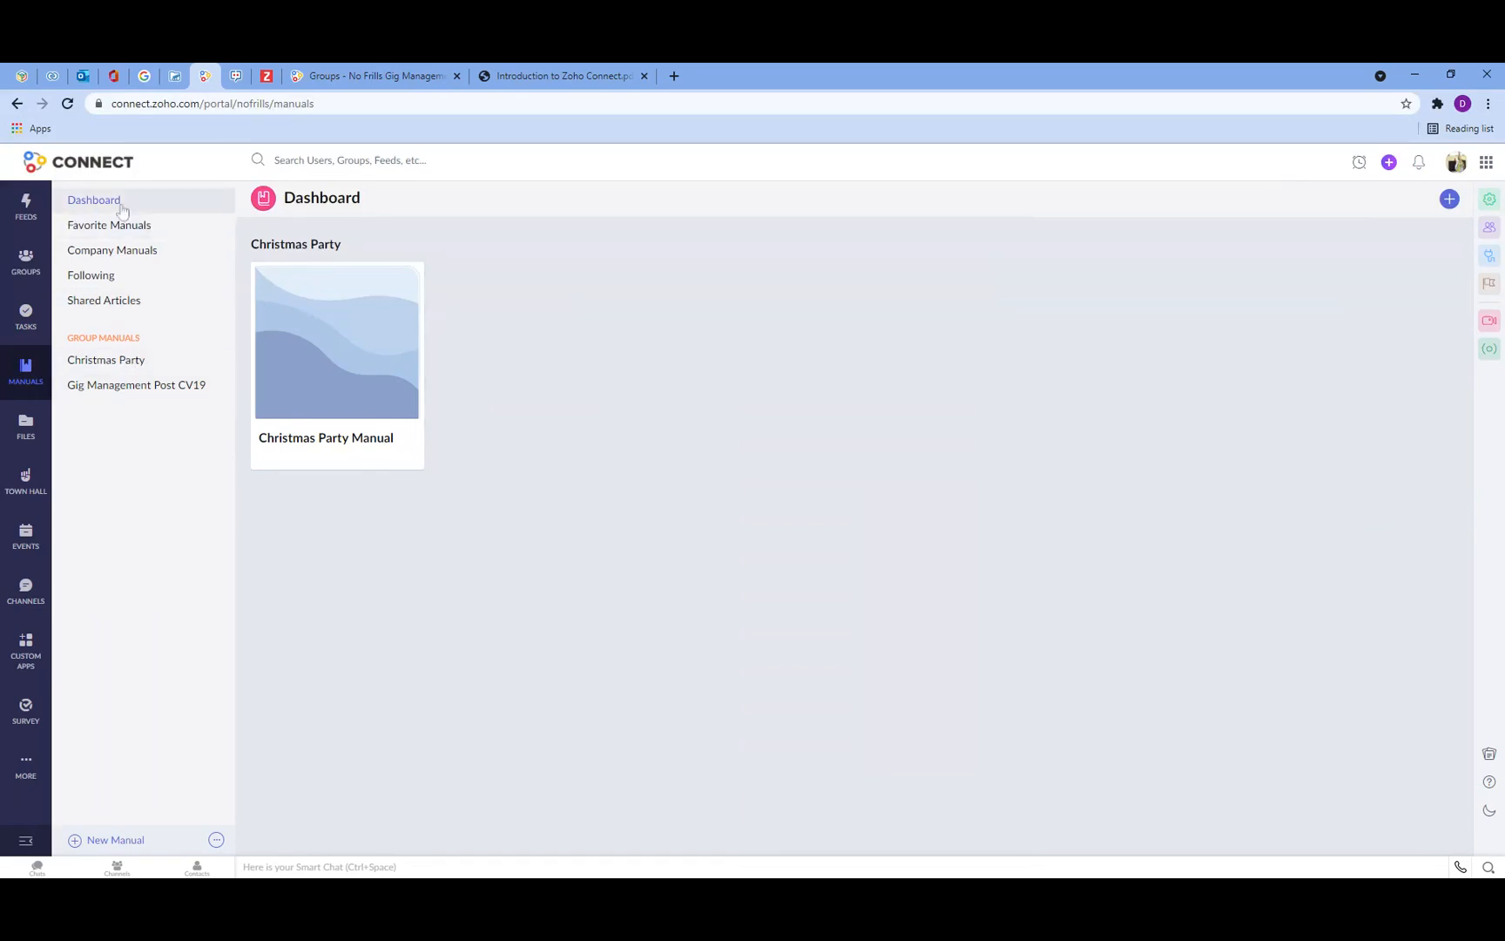
click(111, 250)
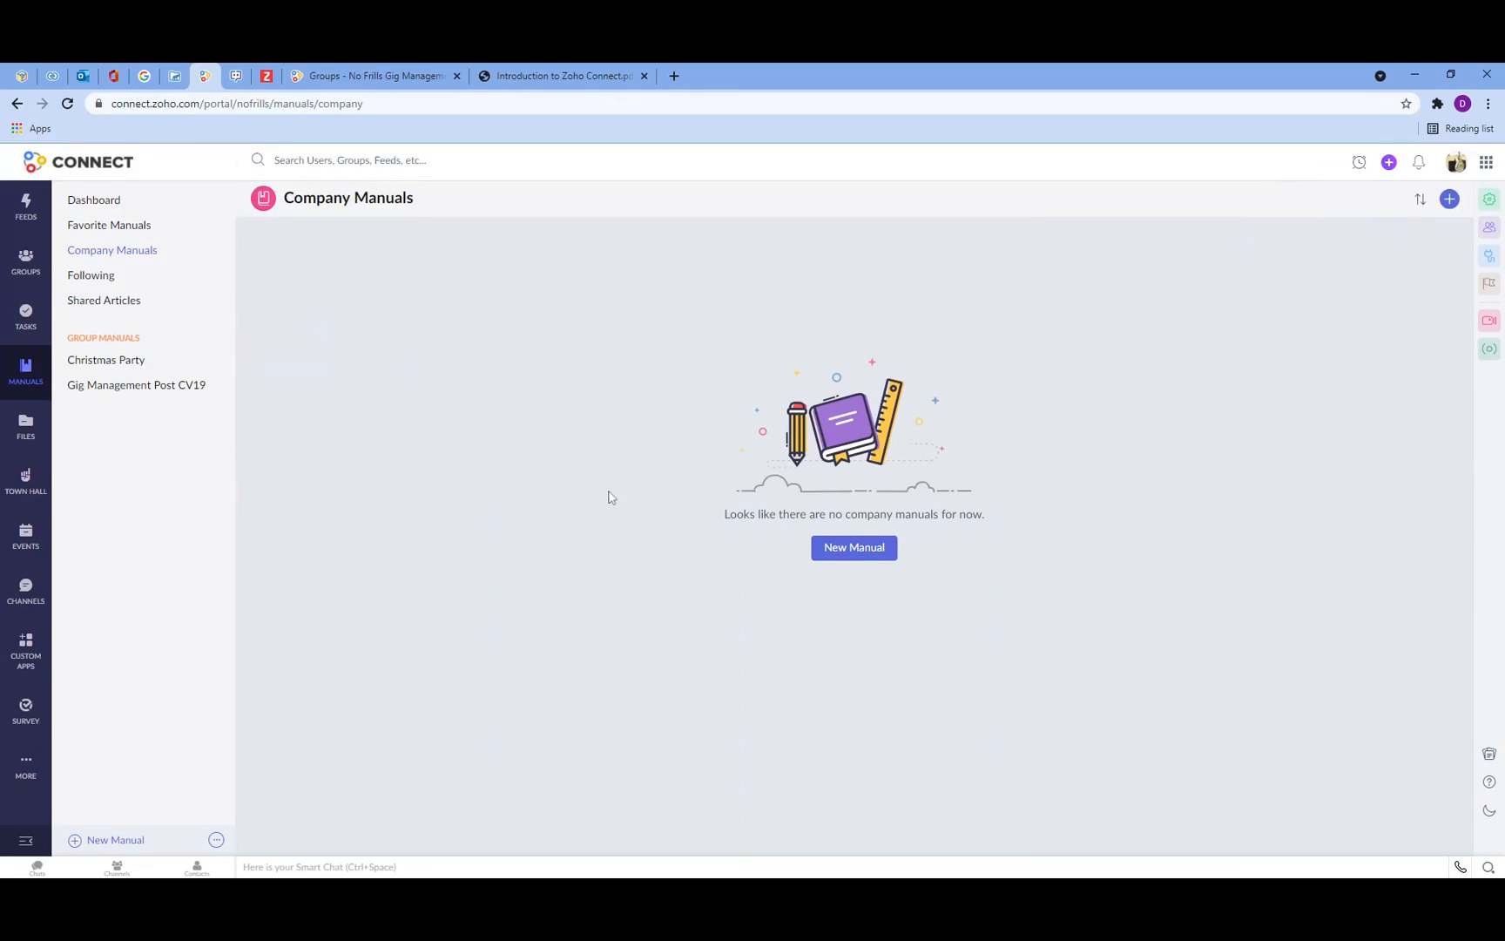
click(94, 277)
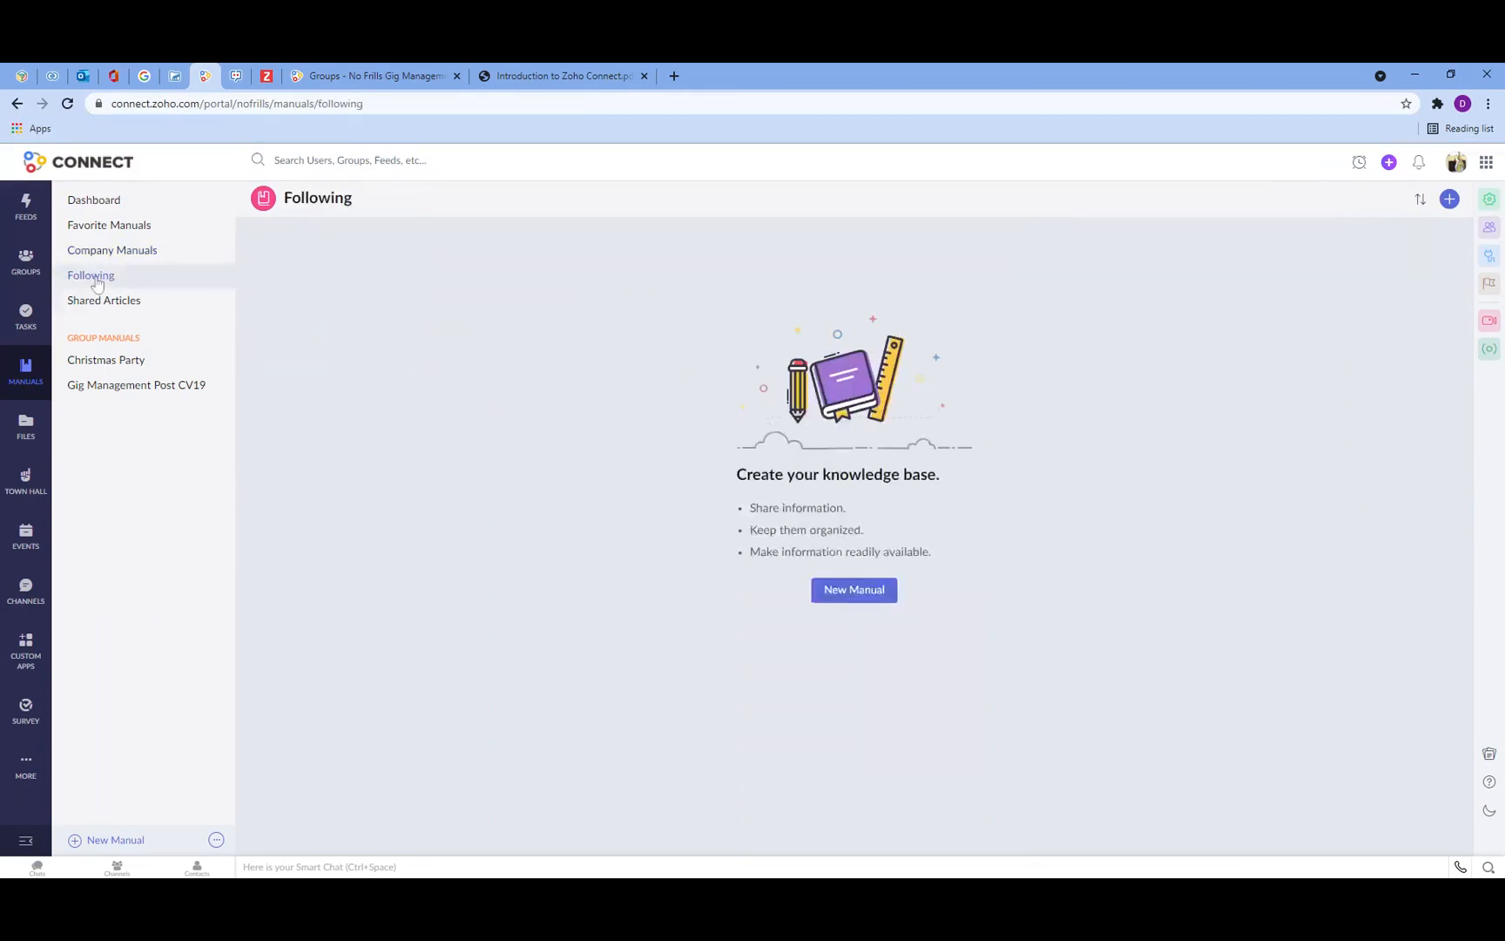
click(101, 300)
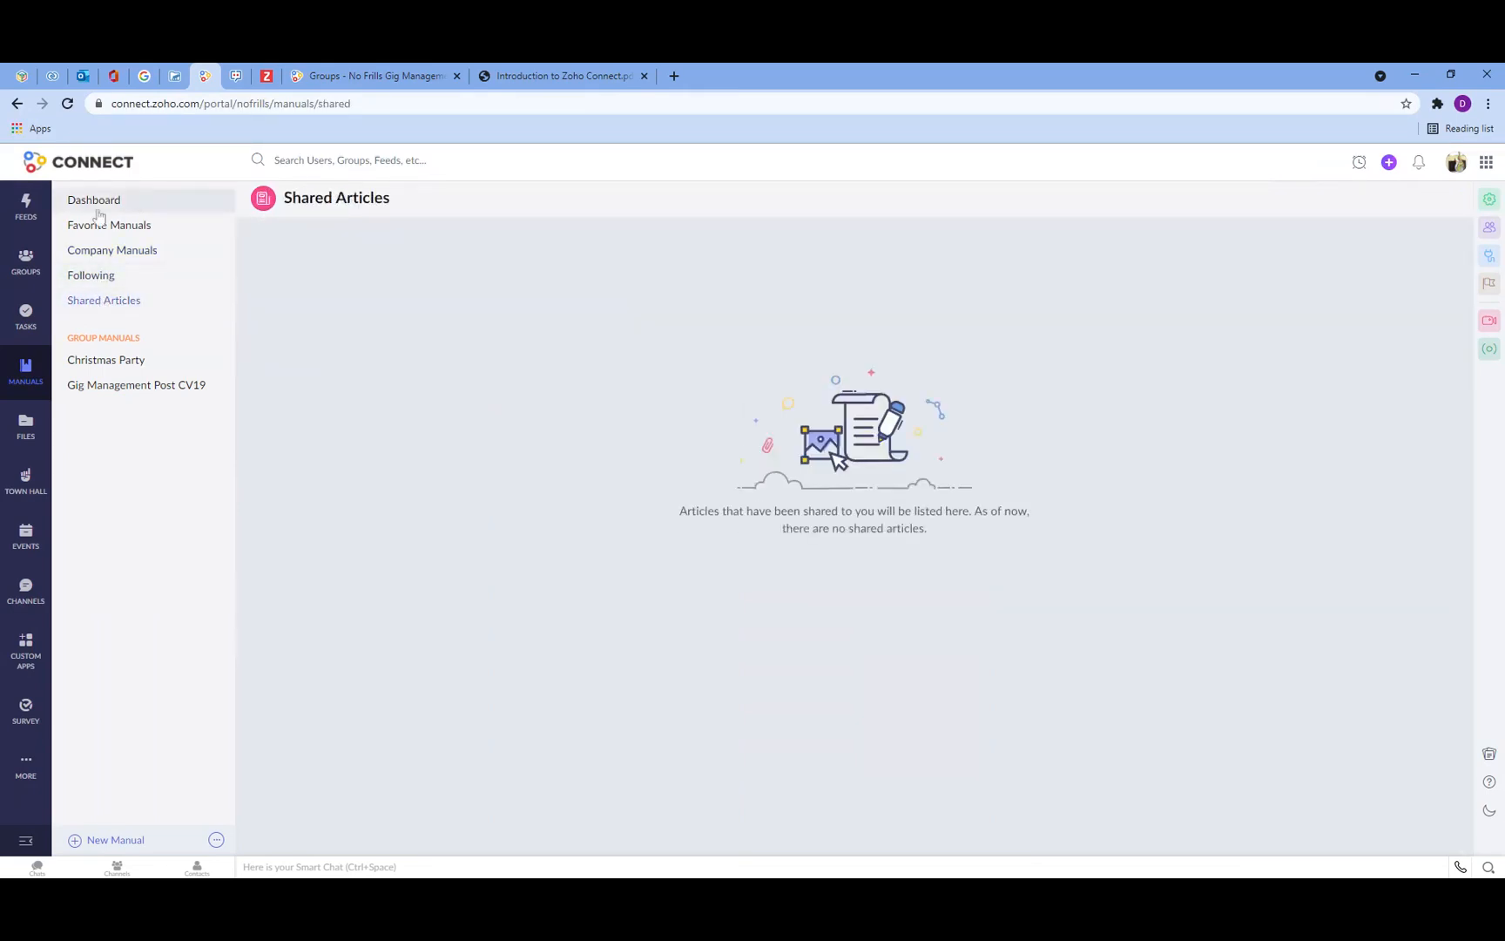
Step: Start a new manual in the Gig Management Post CV19 group and name it Gig Management Post CV19 Manual
click(108, 388)
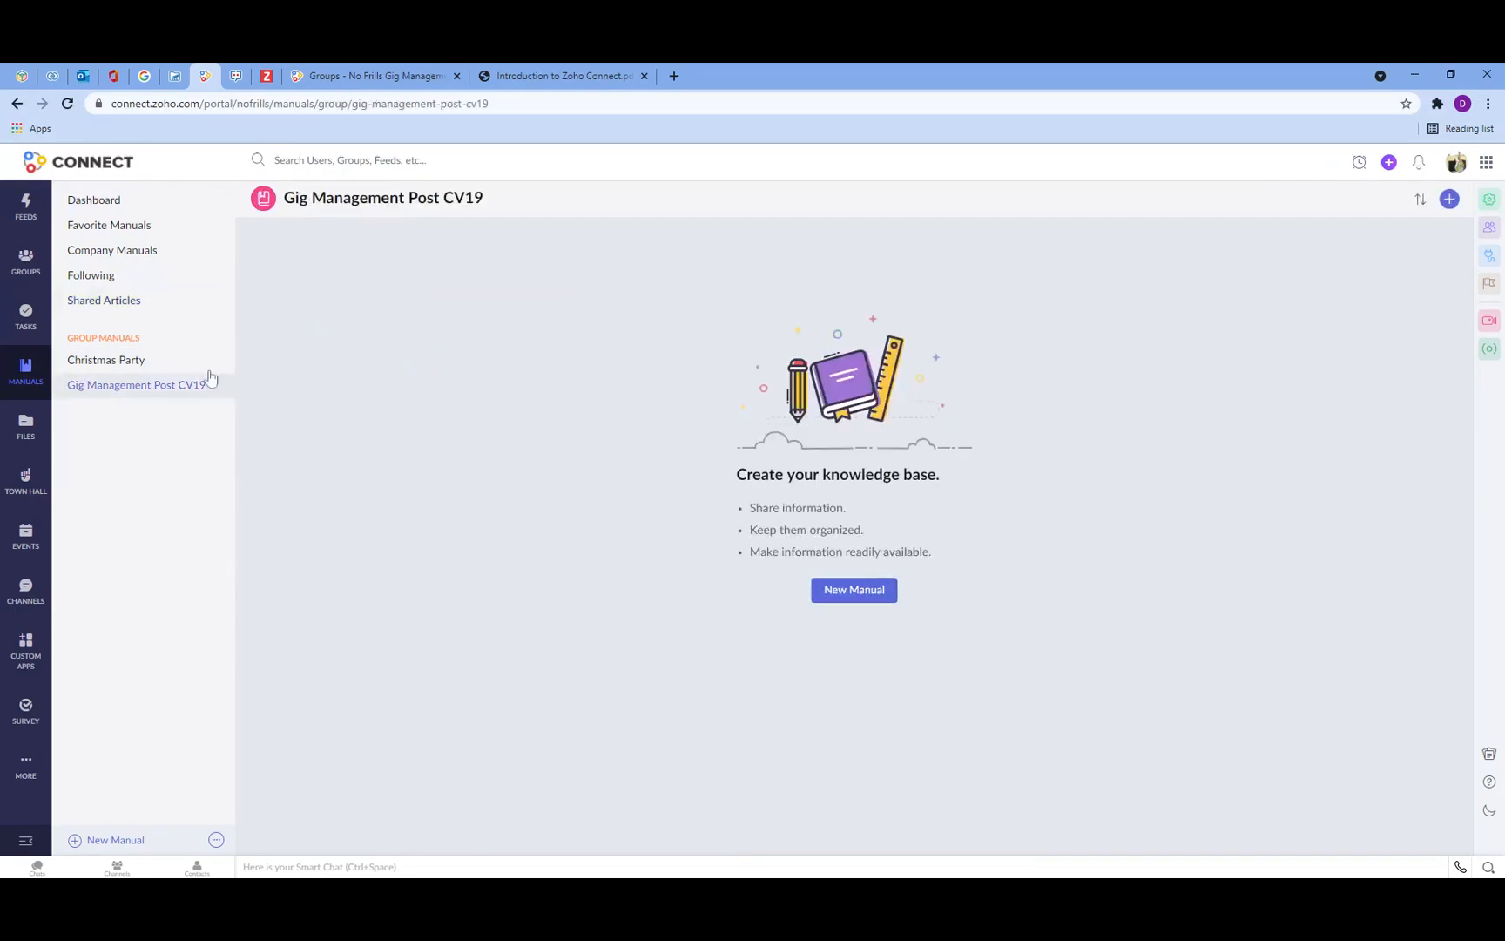
click(835, 591)
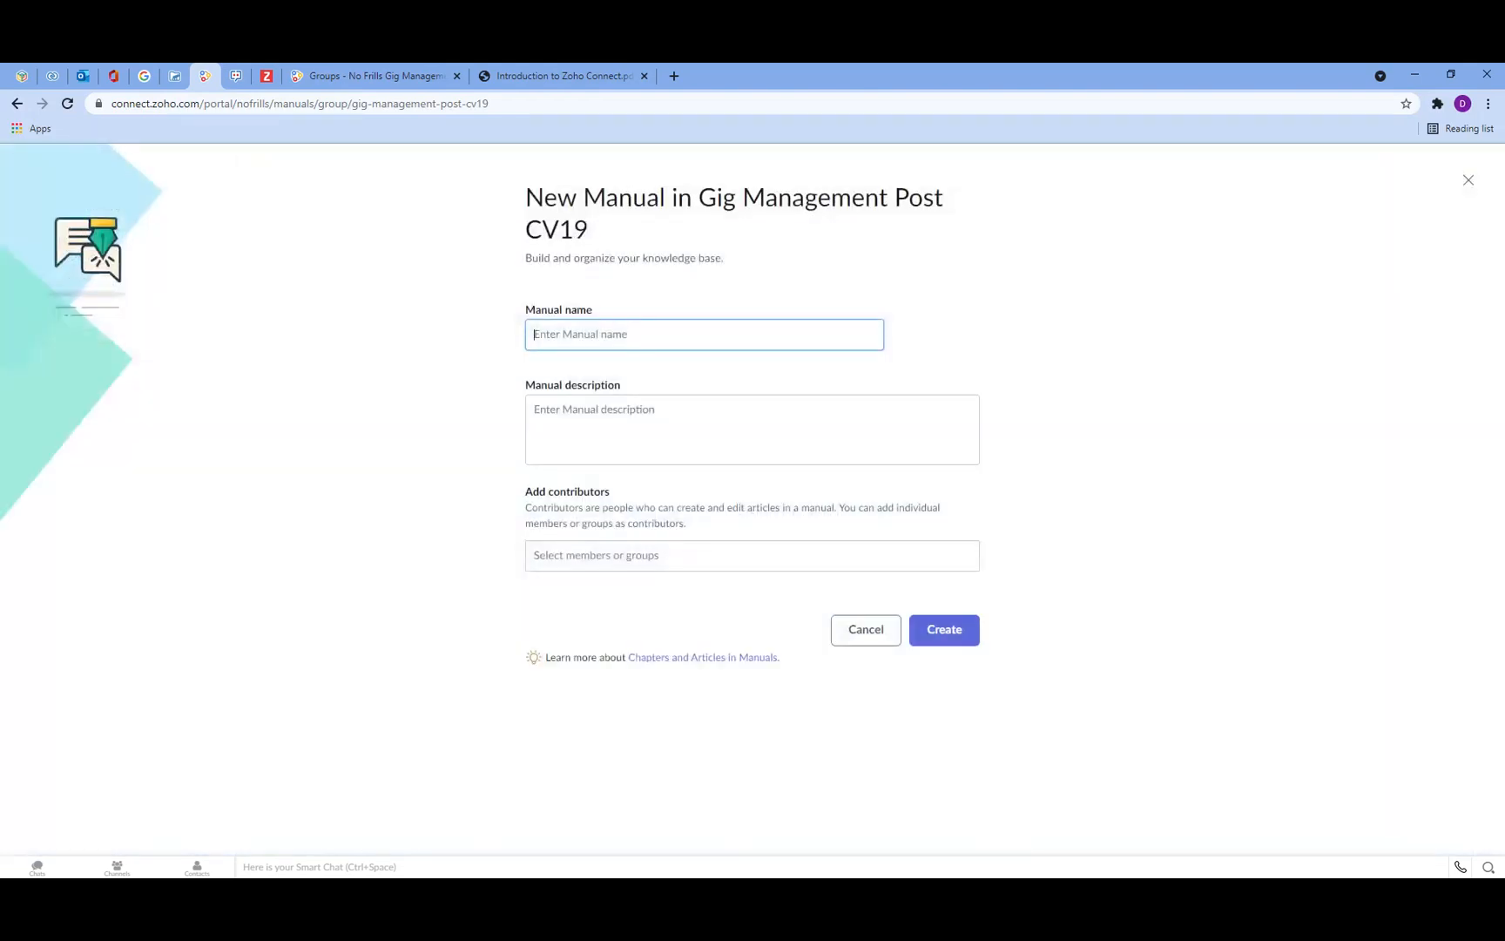
text(Gig Management Post CV19 Board)
key(BackSpace)
key(BackSpace)
key(BackSpace)
key(BackSpace)
key(BackSpace)
text(Manual)
key(Tab)
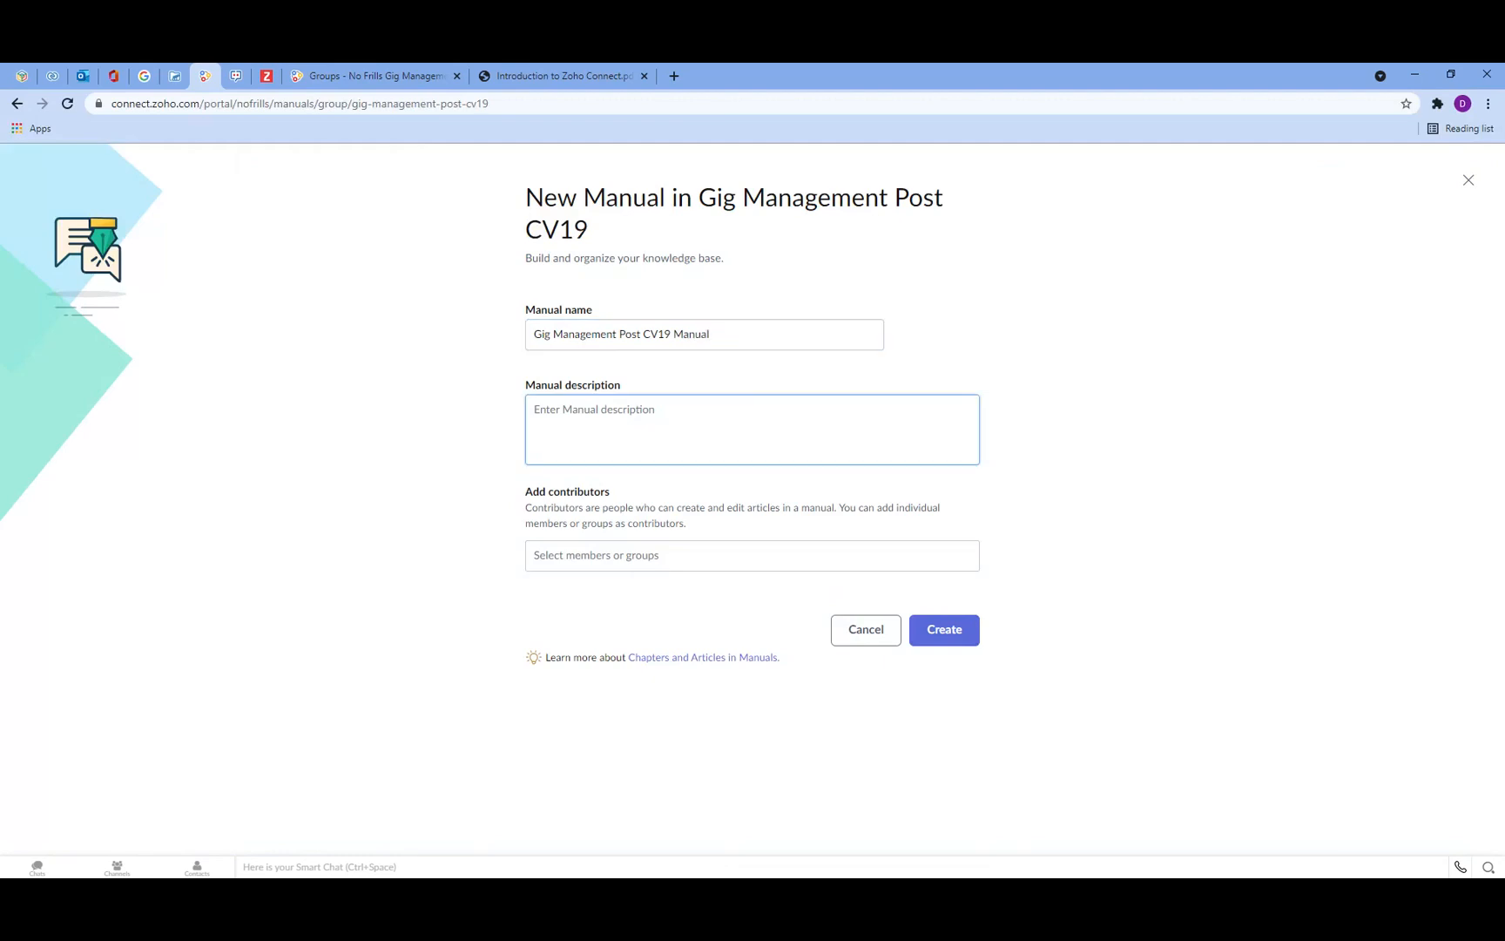
Step: Enter Gig Management Post CV19 Manual as the manual's description
text(Gig Management Post CV19 Board)
text(Man)
key(BackSpace)
key(BackSpace)
key(BackSpace)
key(BackSpace)
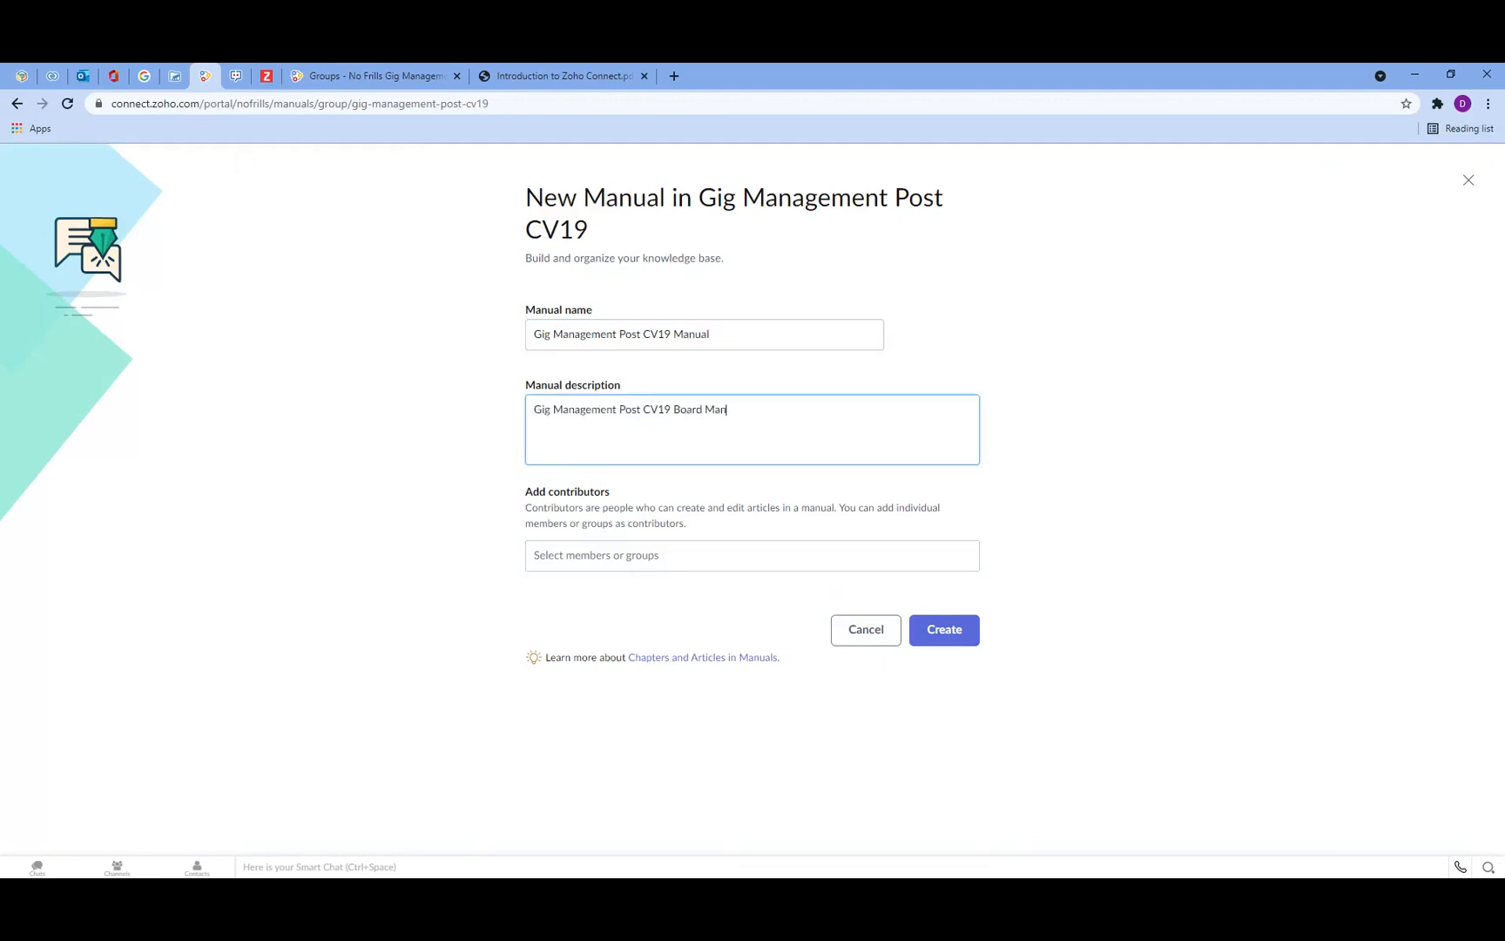
key(BackSpace)
key(BackSpace)
key(BackSpace)
key(BackSpace)
key(BackSpace)
key(BackSpace)
text(Manua)
Step: Add a team member and the Gig Management Post CV19 group as contributors, then create the manual
click(596, 556)
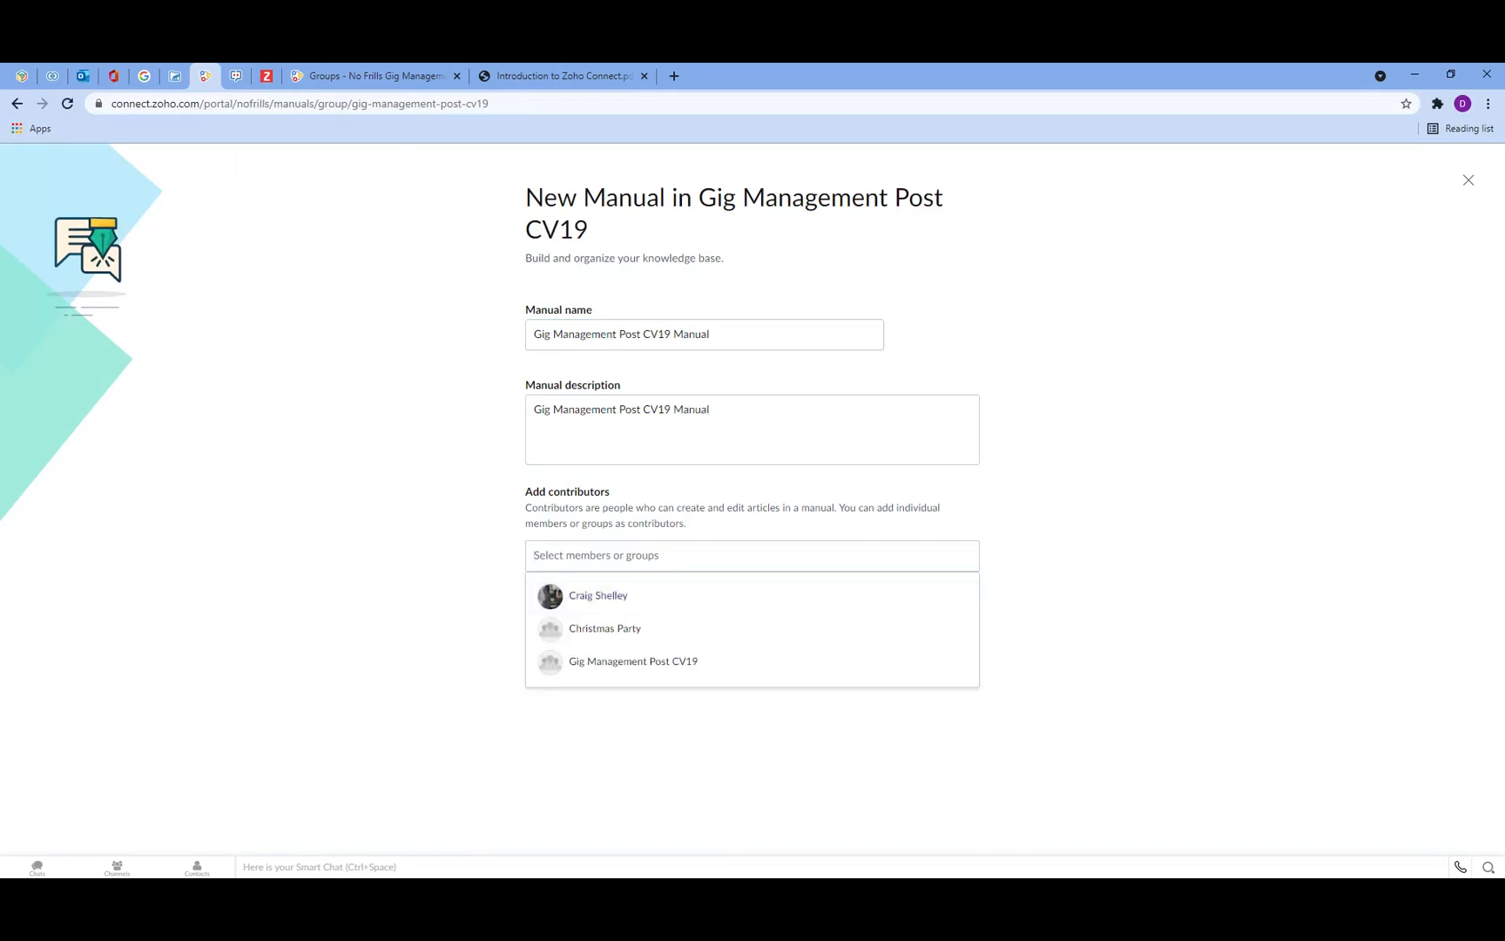
click(580, 603)
click(660, 549)
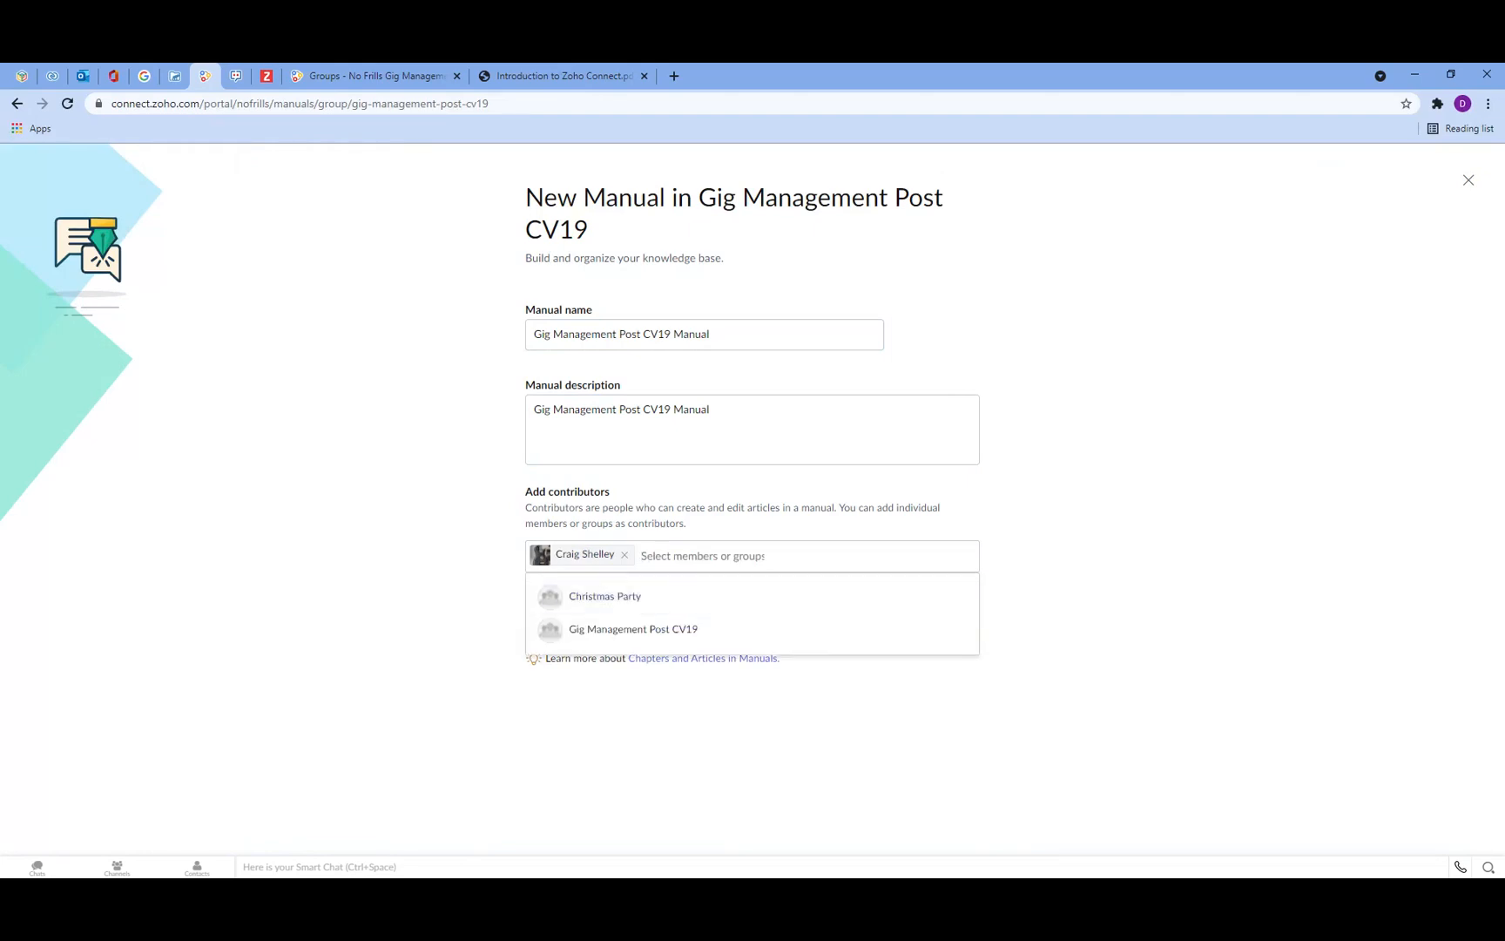
click(637, 639)
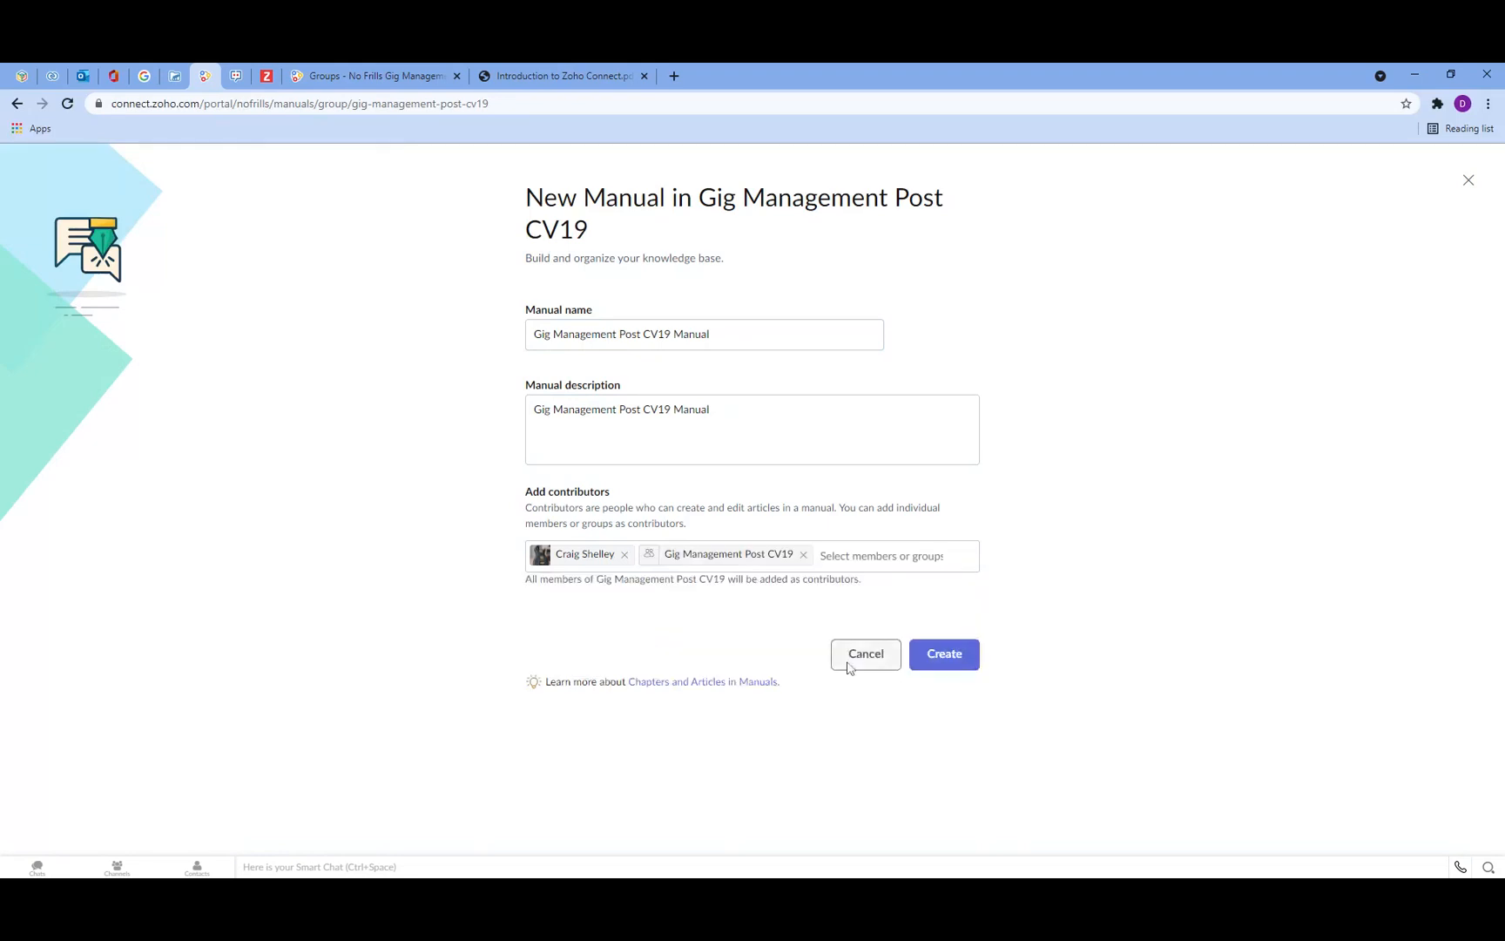
click(957, 659)
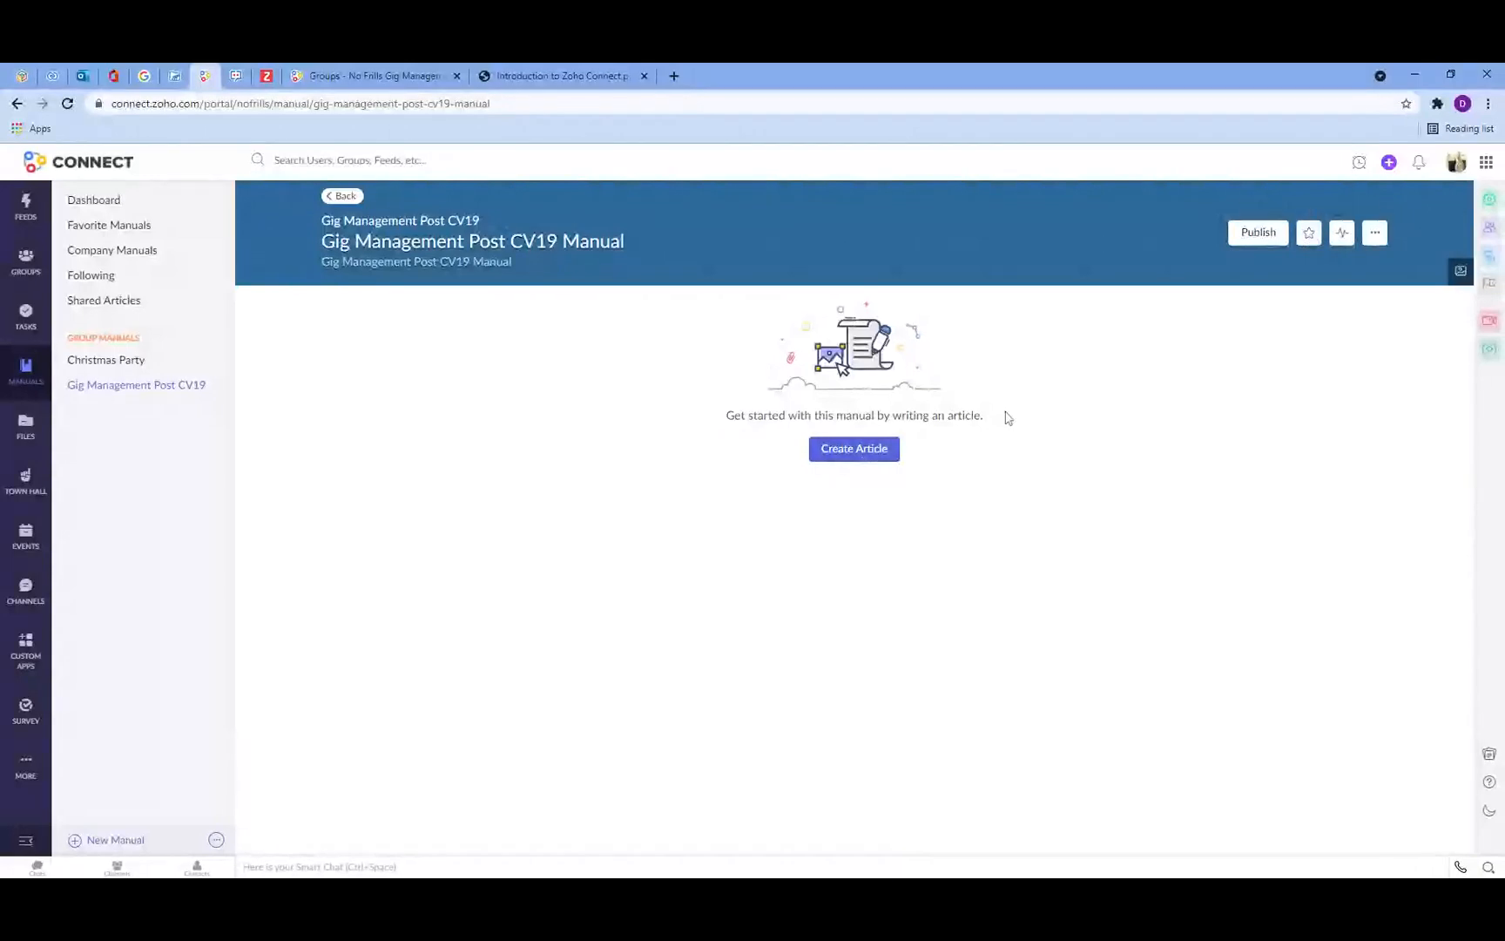
Step: Create a new article titled Types of PPE and give it the tag ppe
click(863, 452)
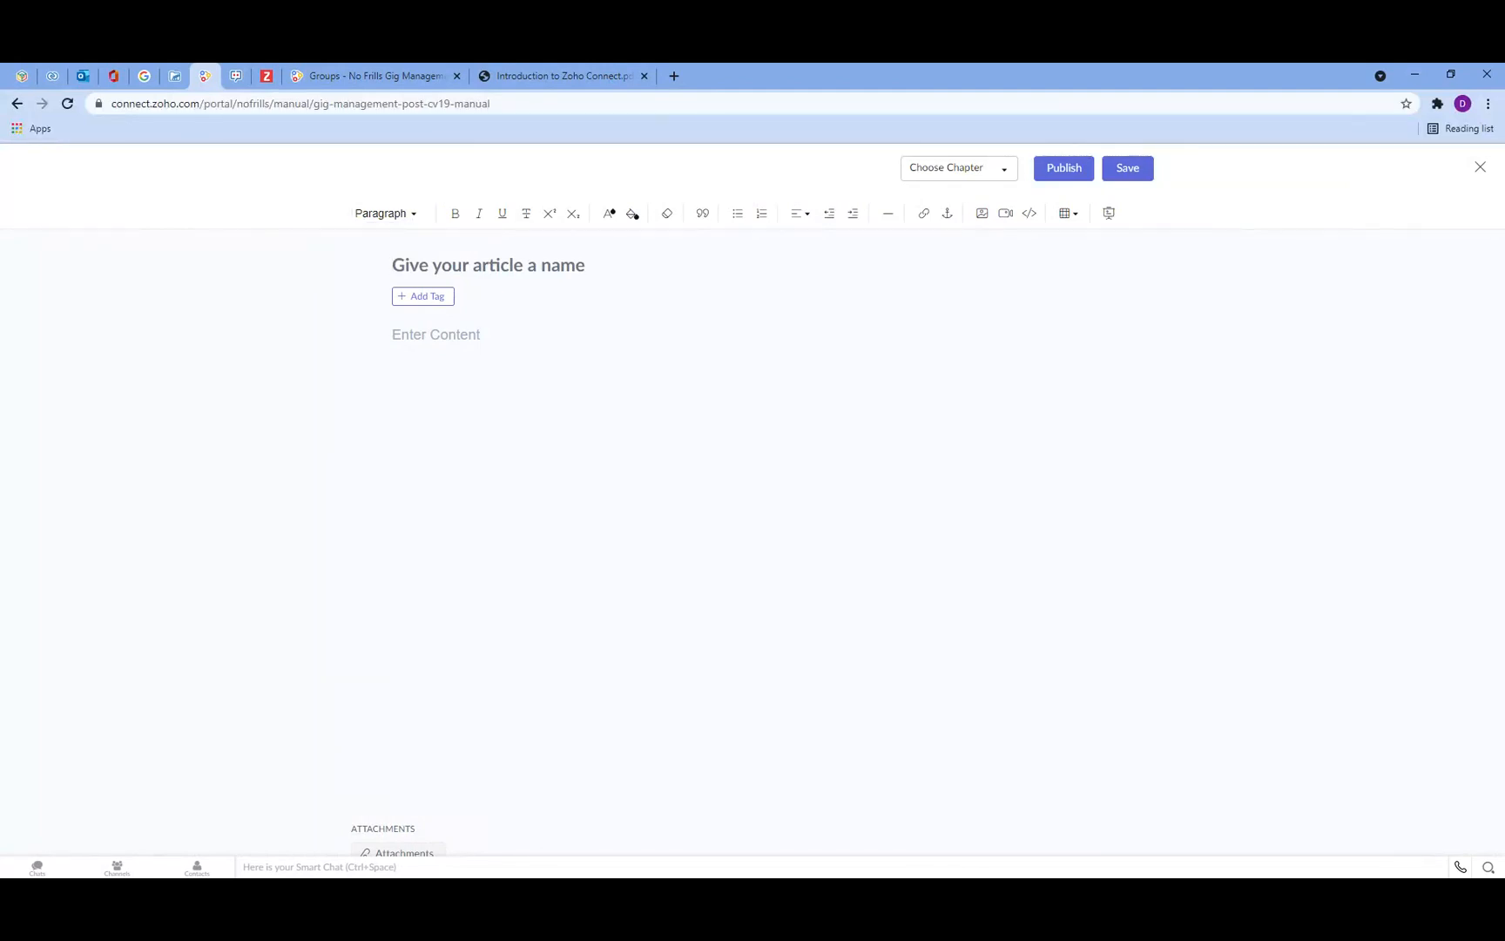
text(Types of PPE)
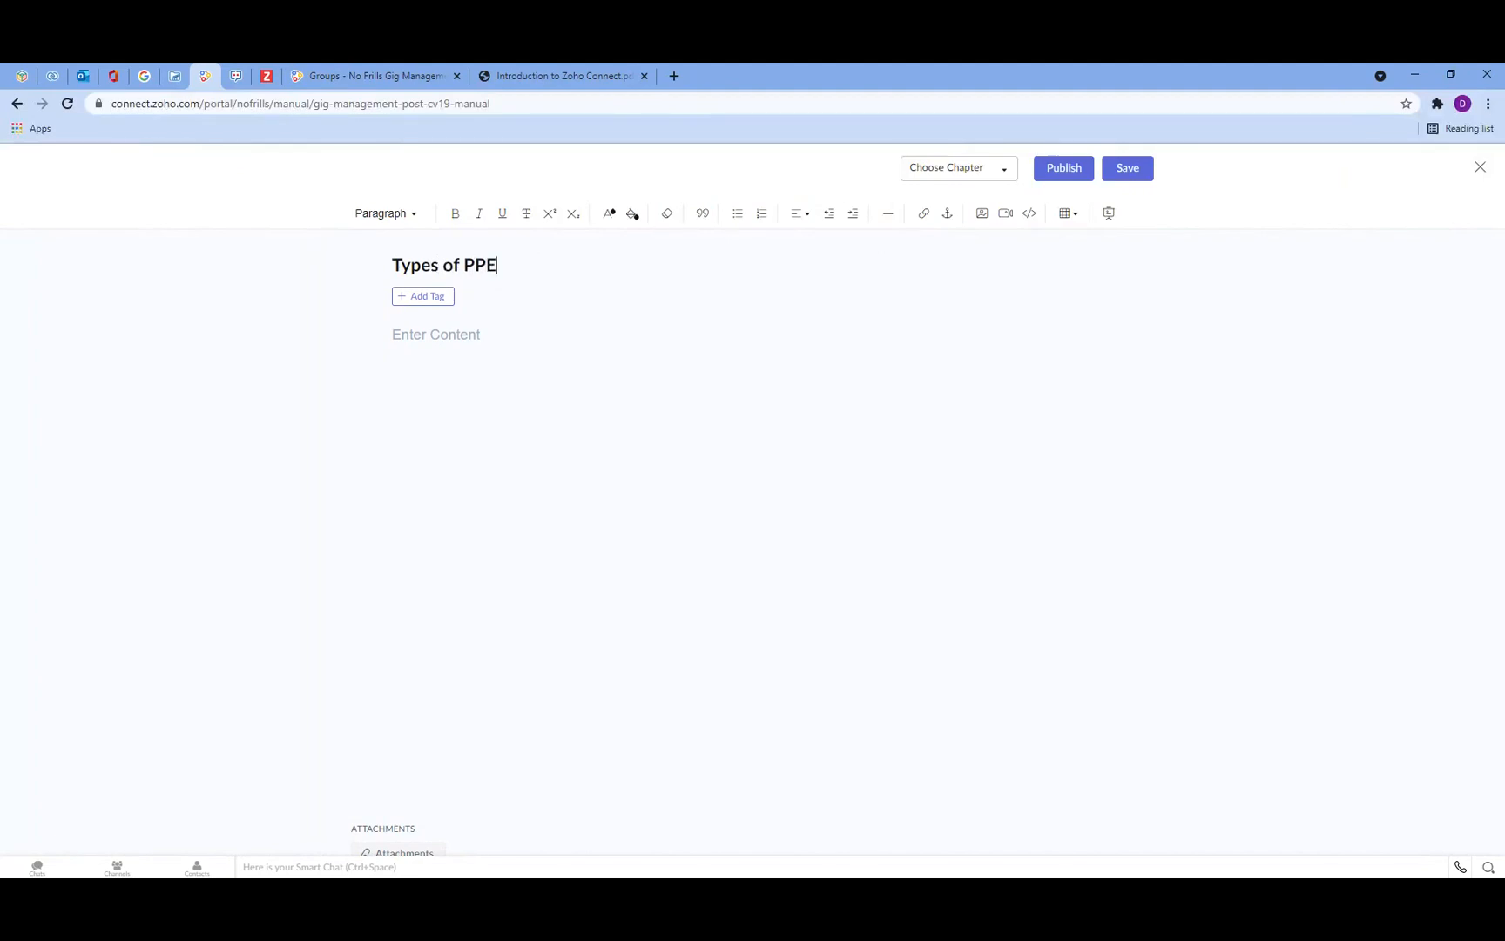
click(441, 297)
text(ppe)
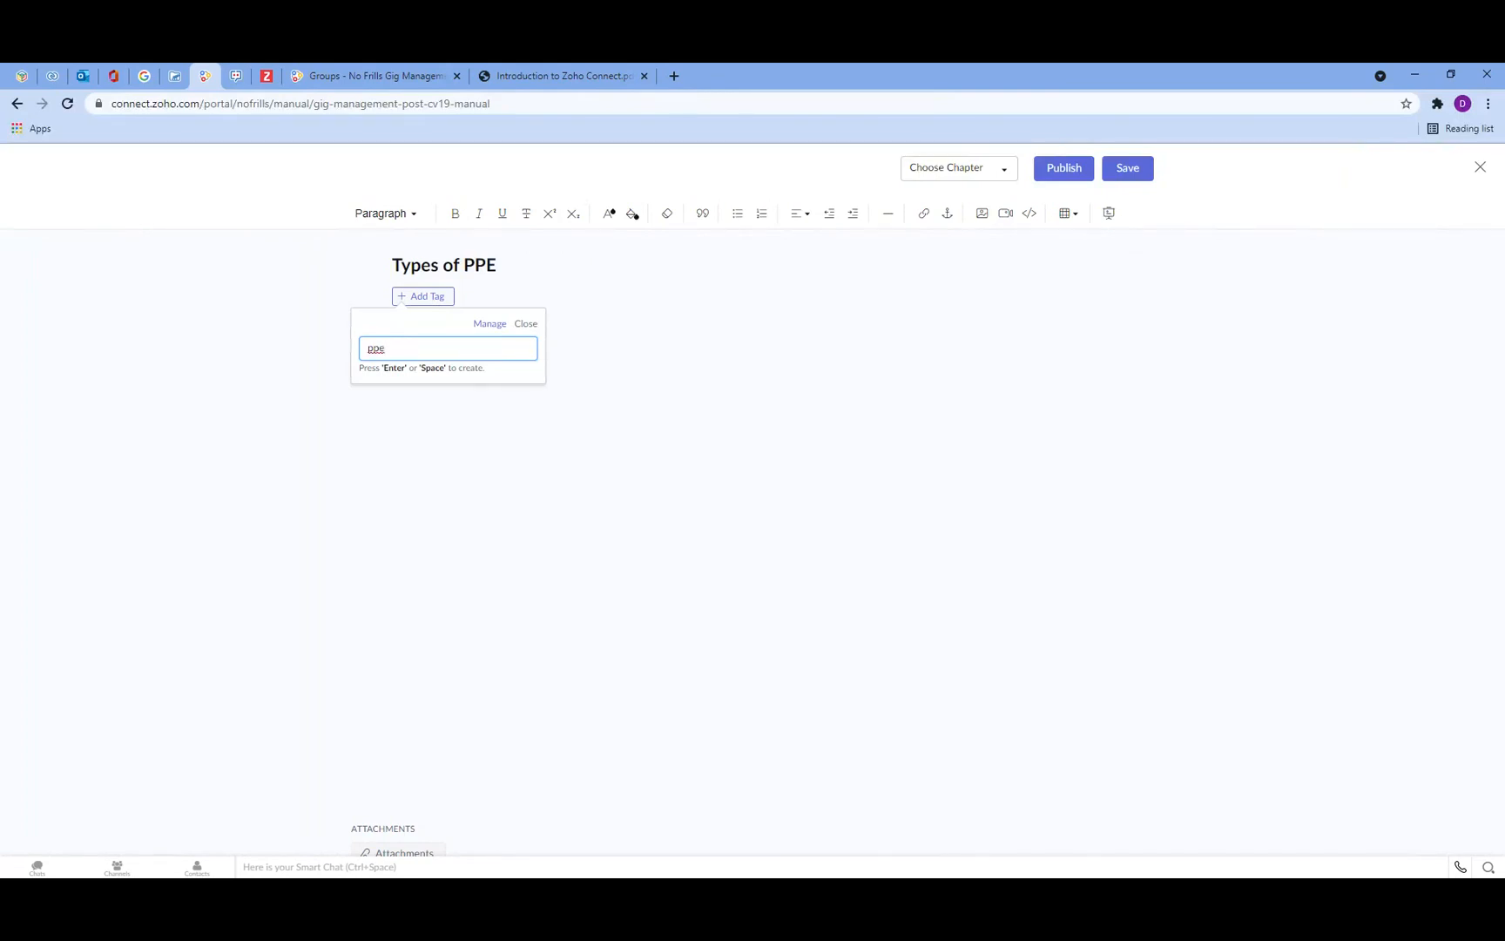
key(Return)
click(397, 380)
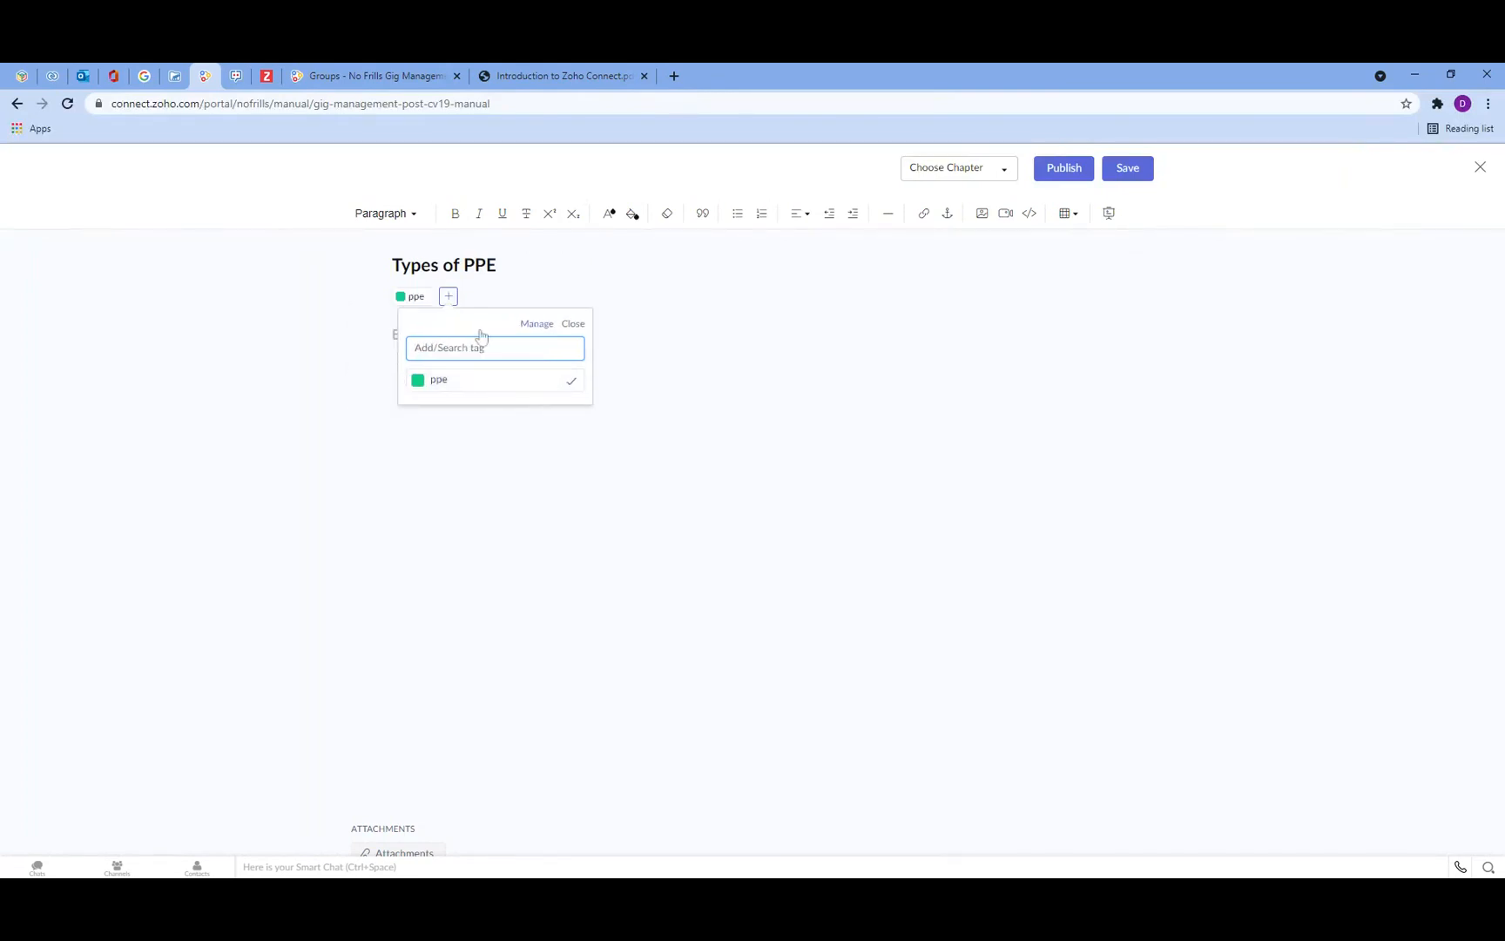
click(690, 300)
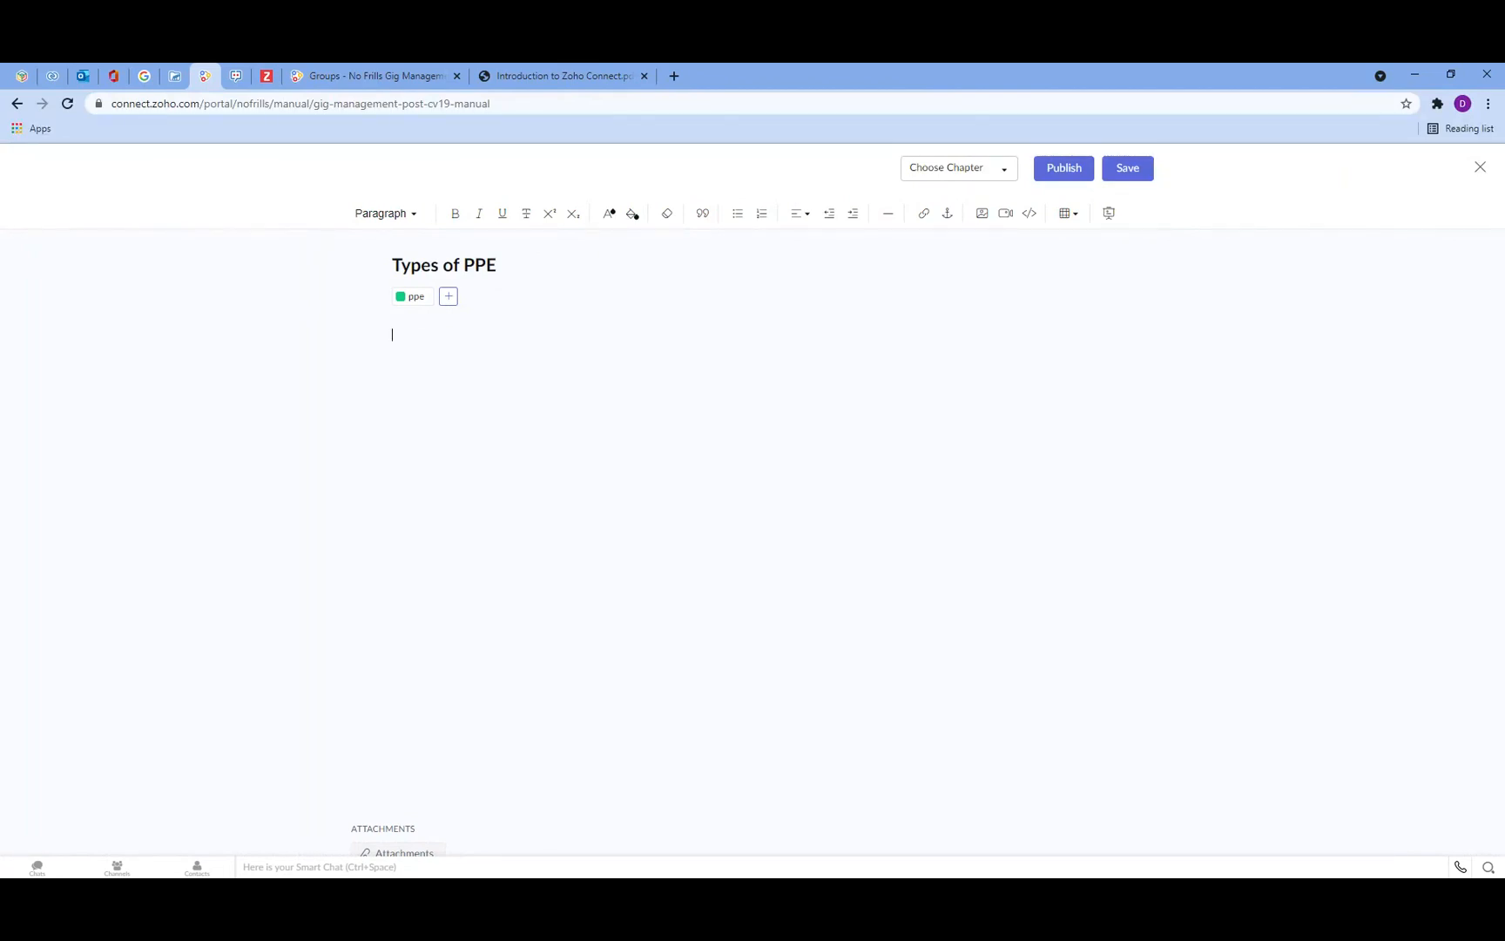
Step: Write the article body lines Introduction, Main Types of PPE, and There are lots of things to consider
text(Masl)
key(BackSpace)
key(BackSpace)
key(BackSpace)
key(BackSpace)
text(Introductio)
text(n )
text(Main Types)
text( of PPE)
key(Return)
text(There are lots of things to consider)
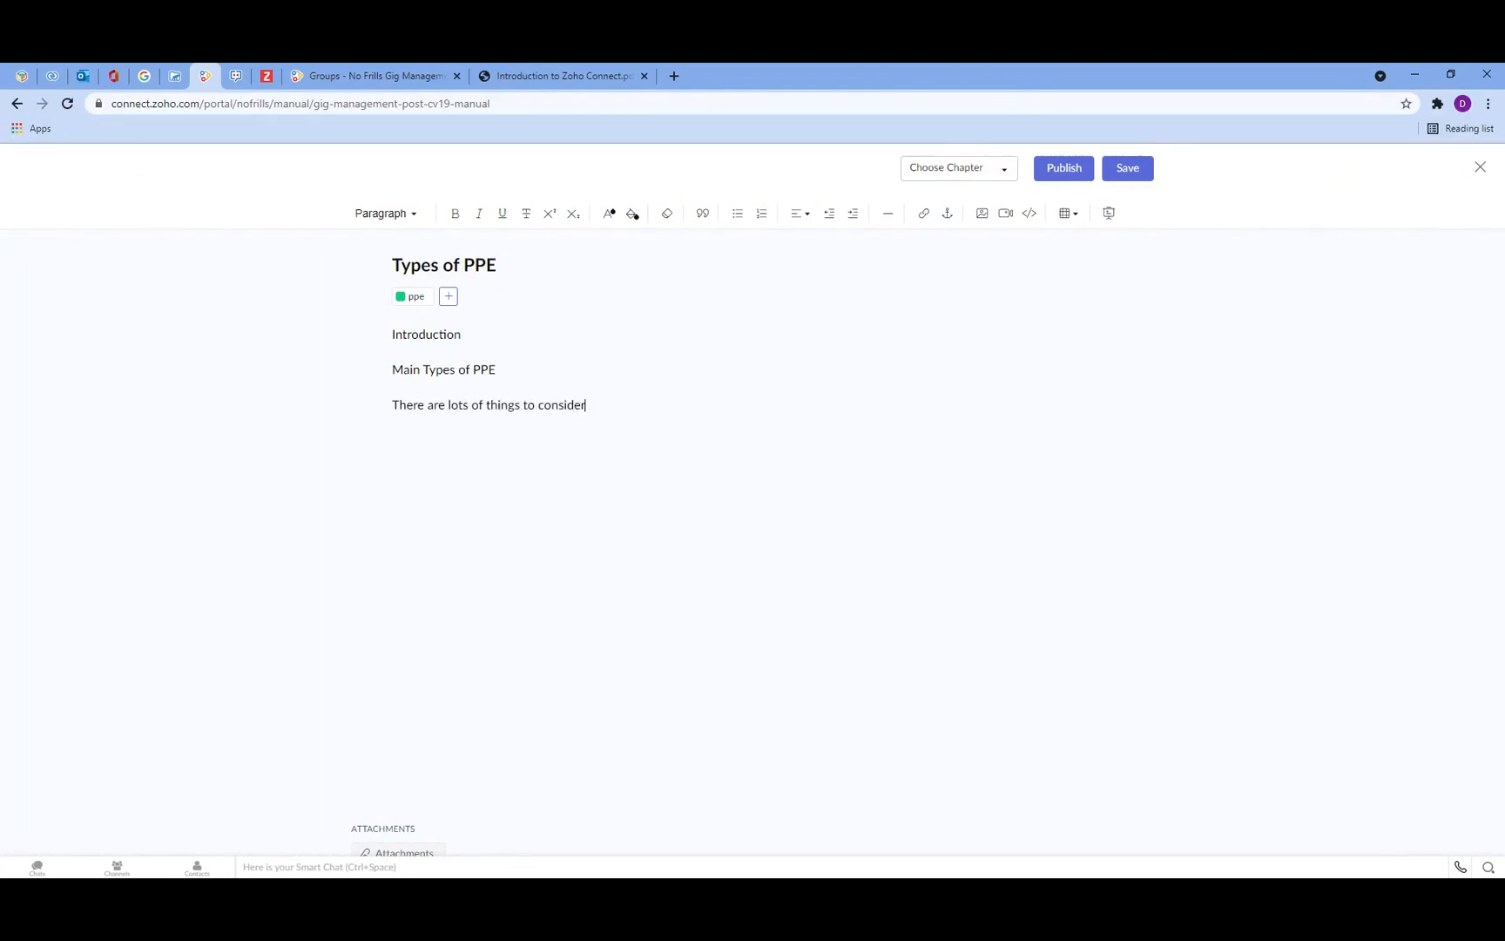
Step: Format the Introduction line as Heading 1 and the Main Types of PPE line as Heading 2
drag(498, 336, 391, 335)
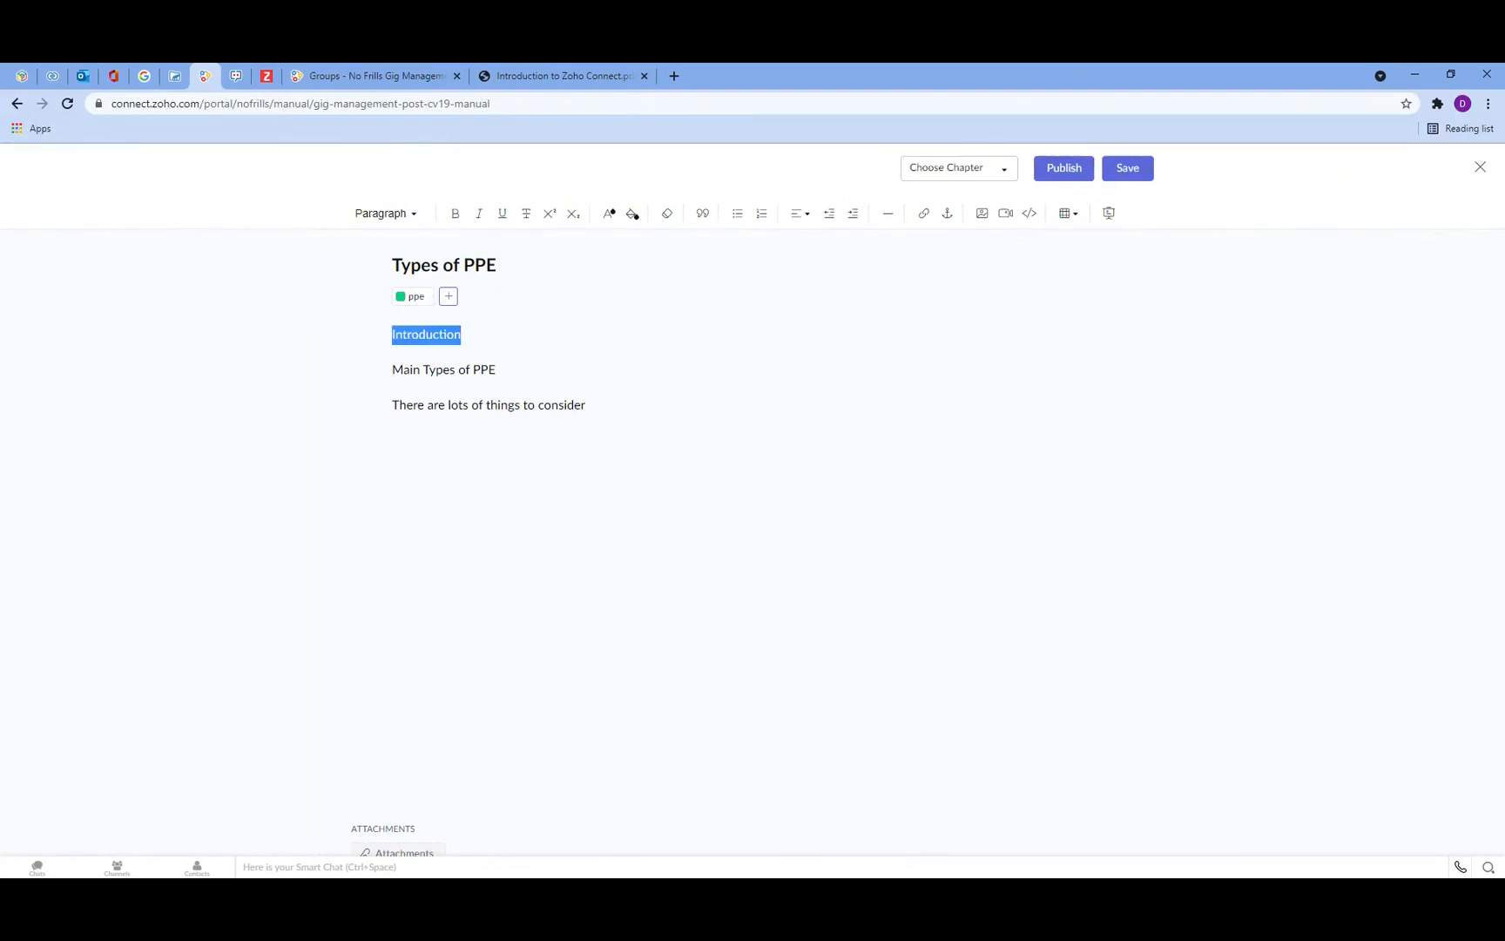
click(407, 216)
click(403, 267)
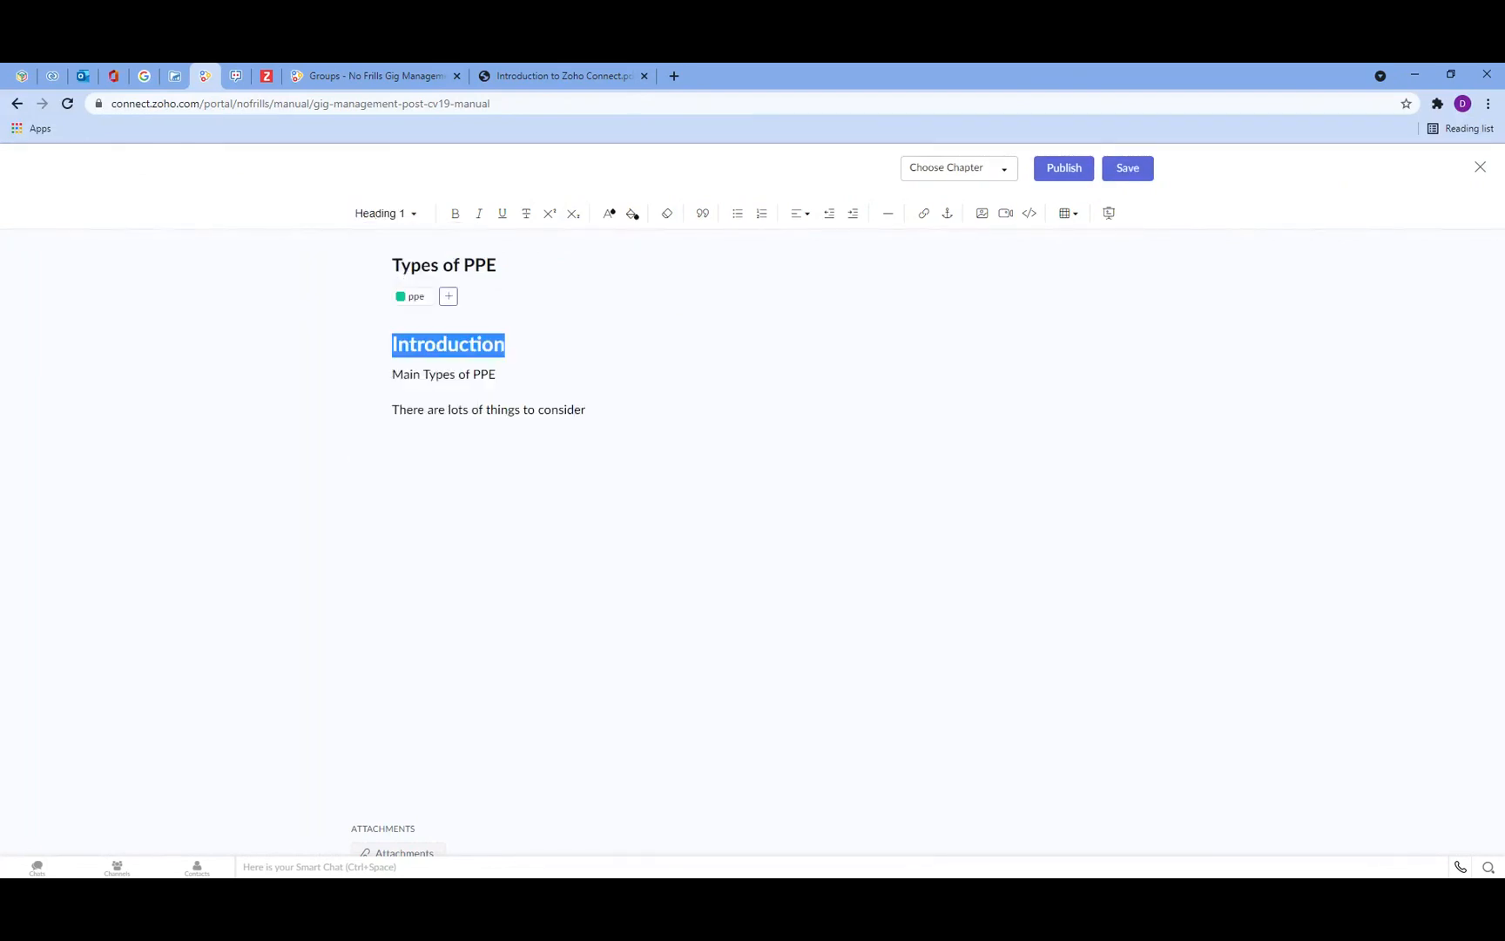
drag(497, 376, 391, 376)
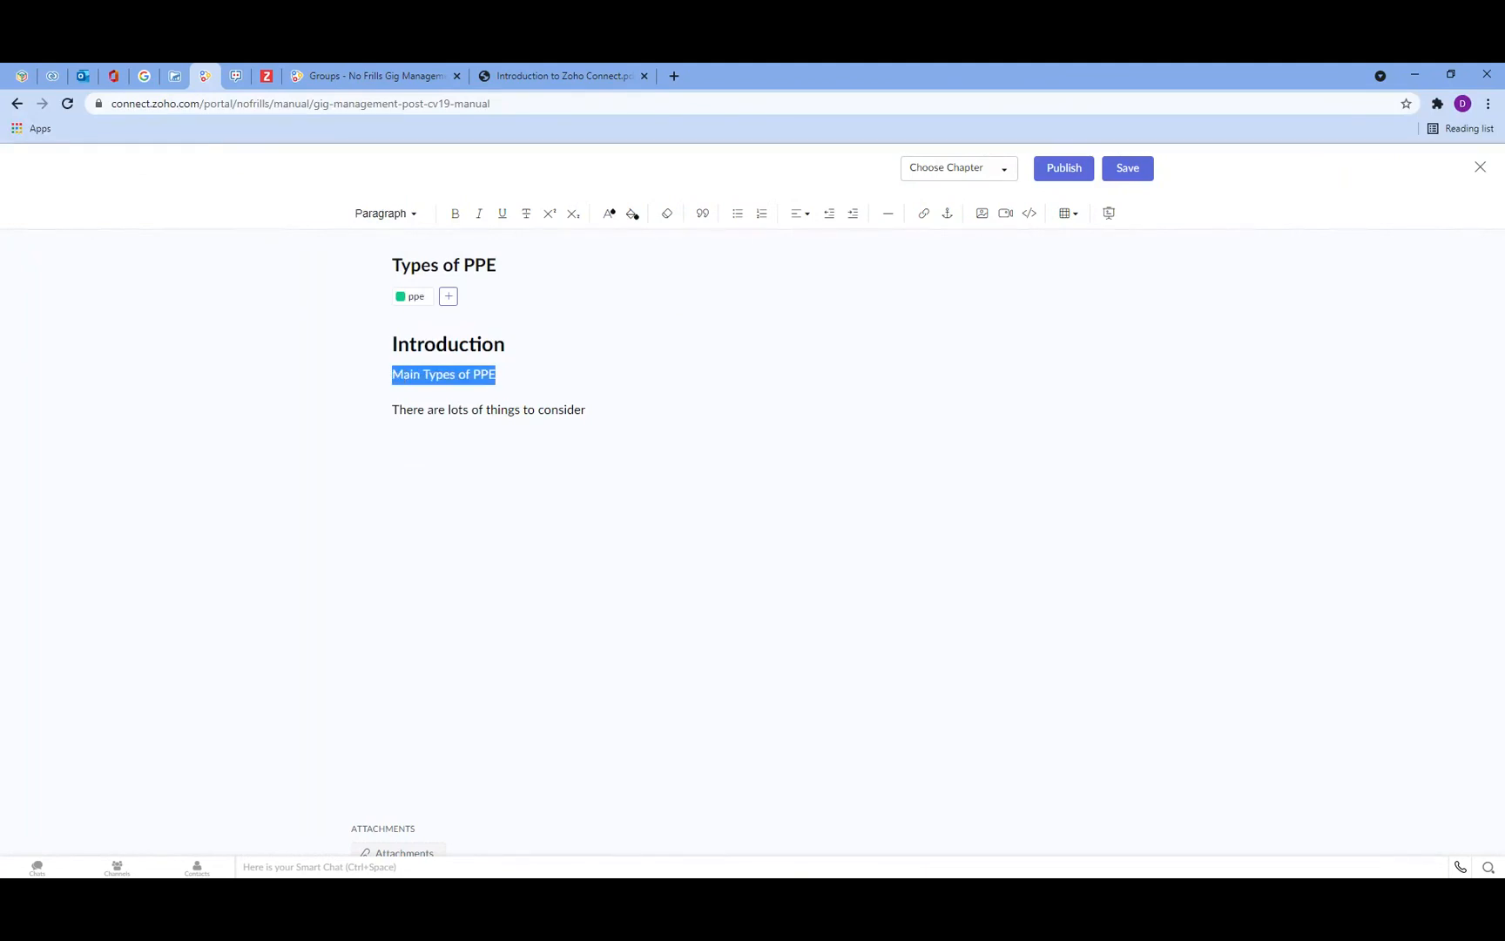
click(406, 215)
click(405, 300)
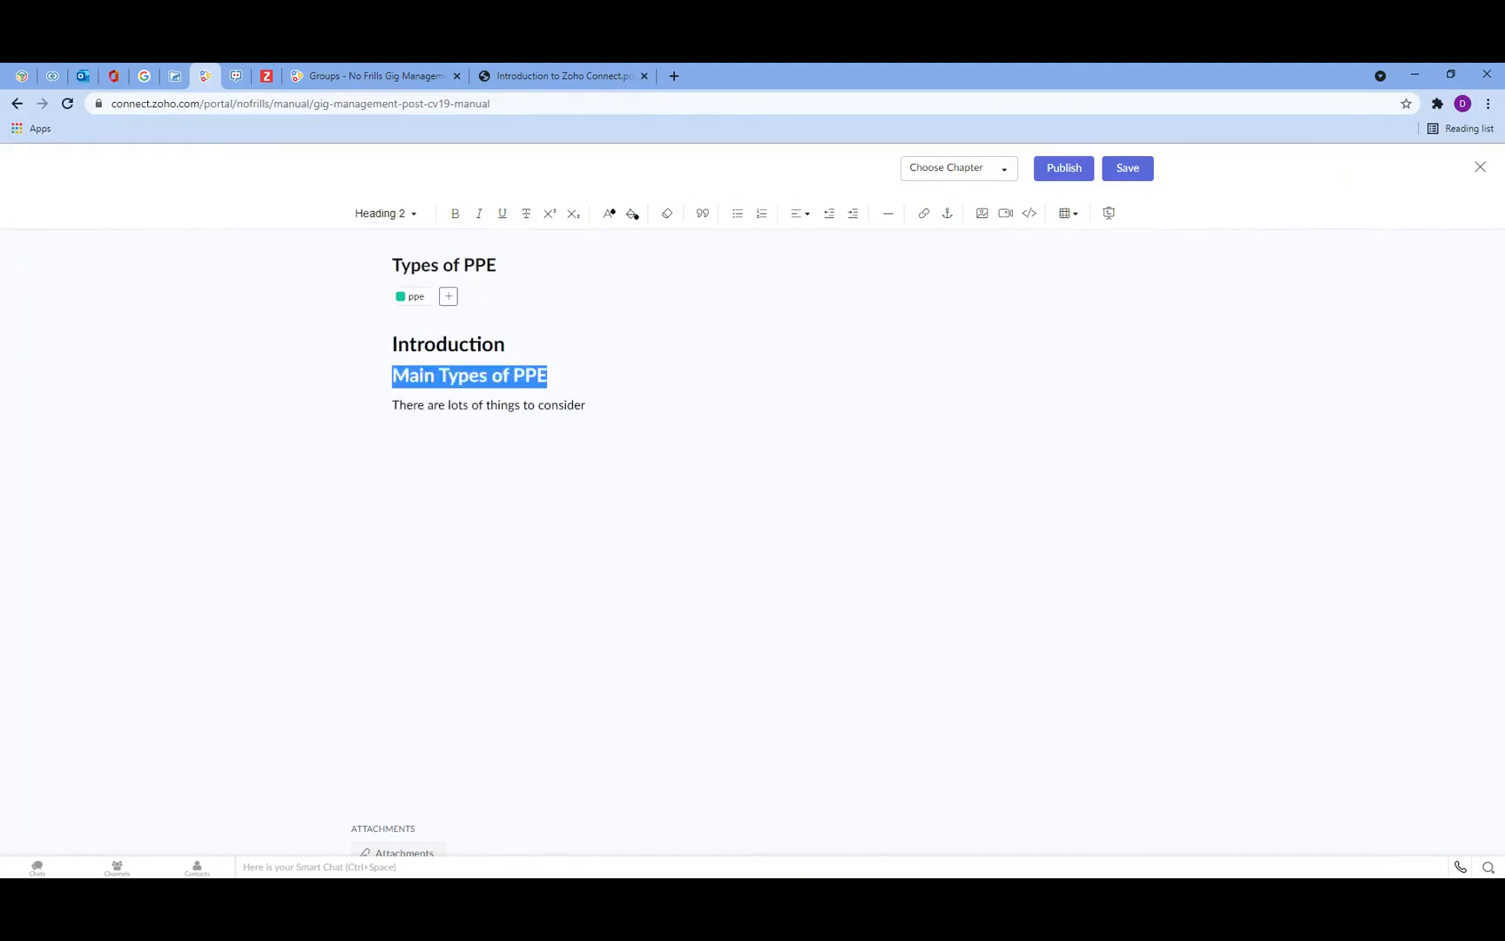
click(183, 450)
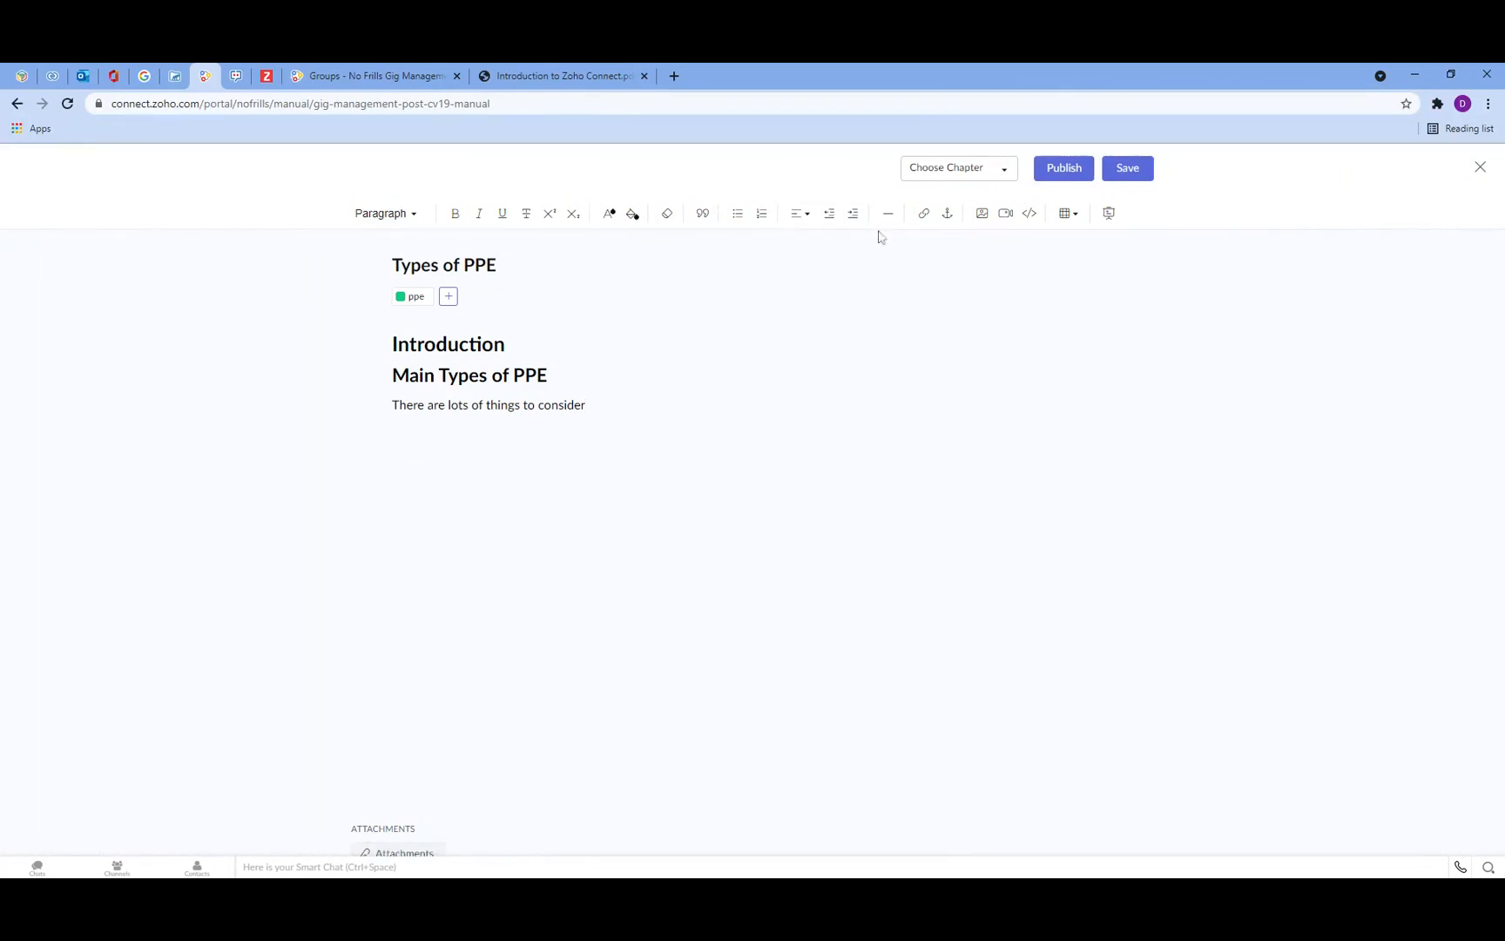
Step: Save the Types of PPE article without choosing a chapter and close the editor
click(1001, 171)
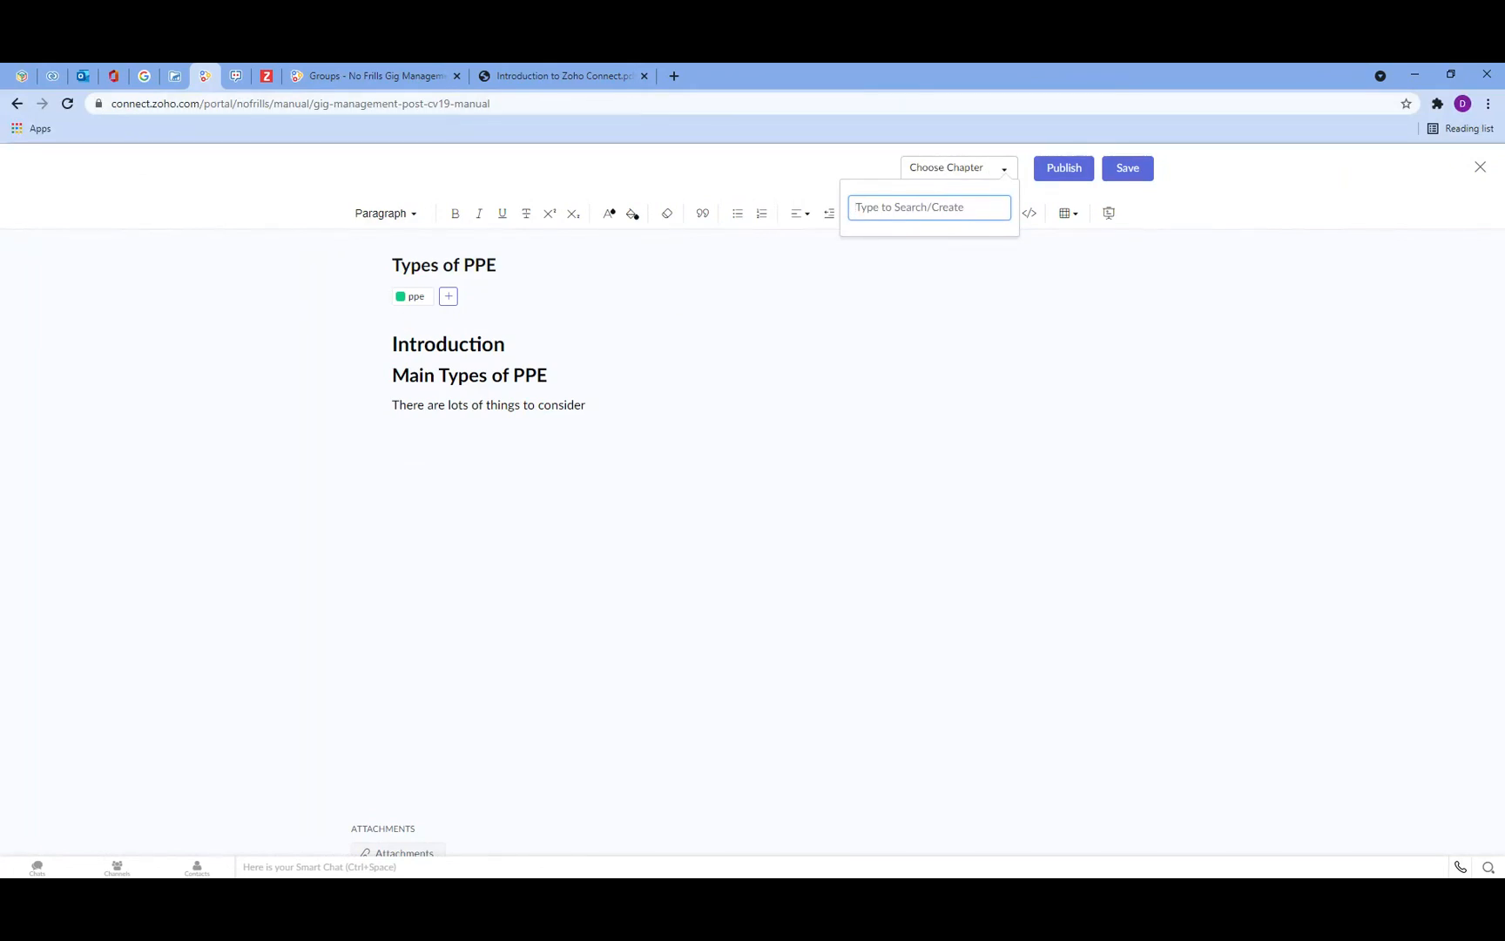
click(1080, 376)
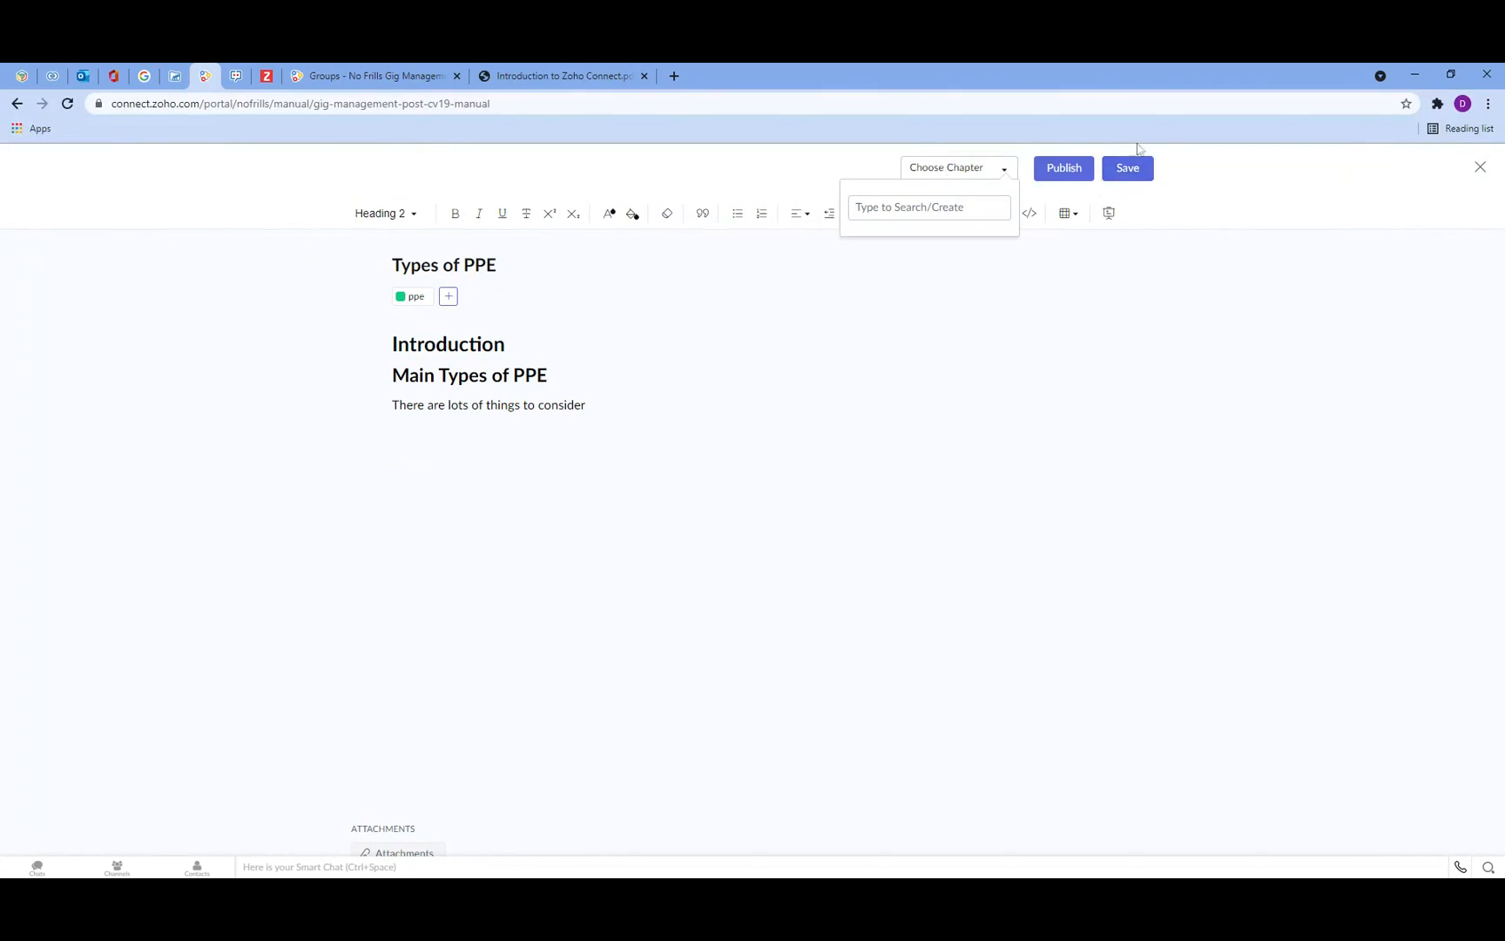
click(1135, 170)
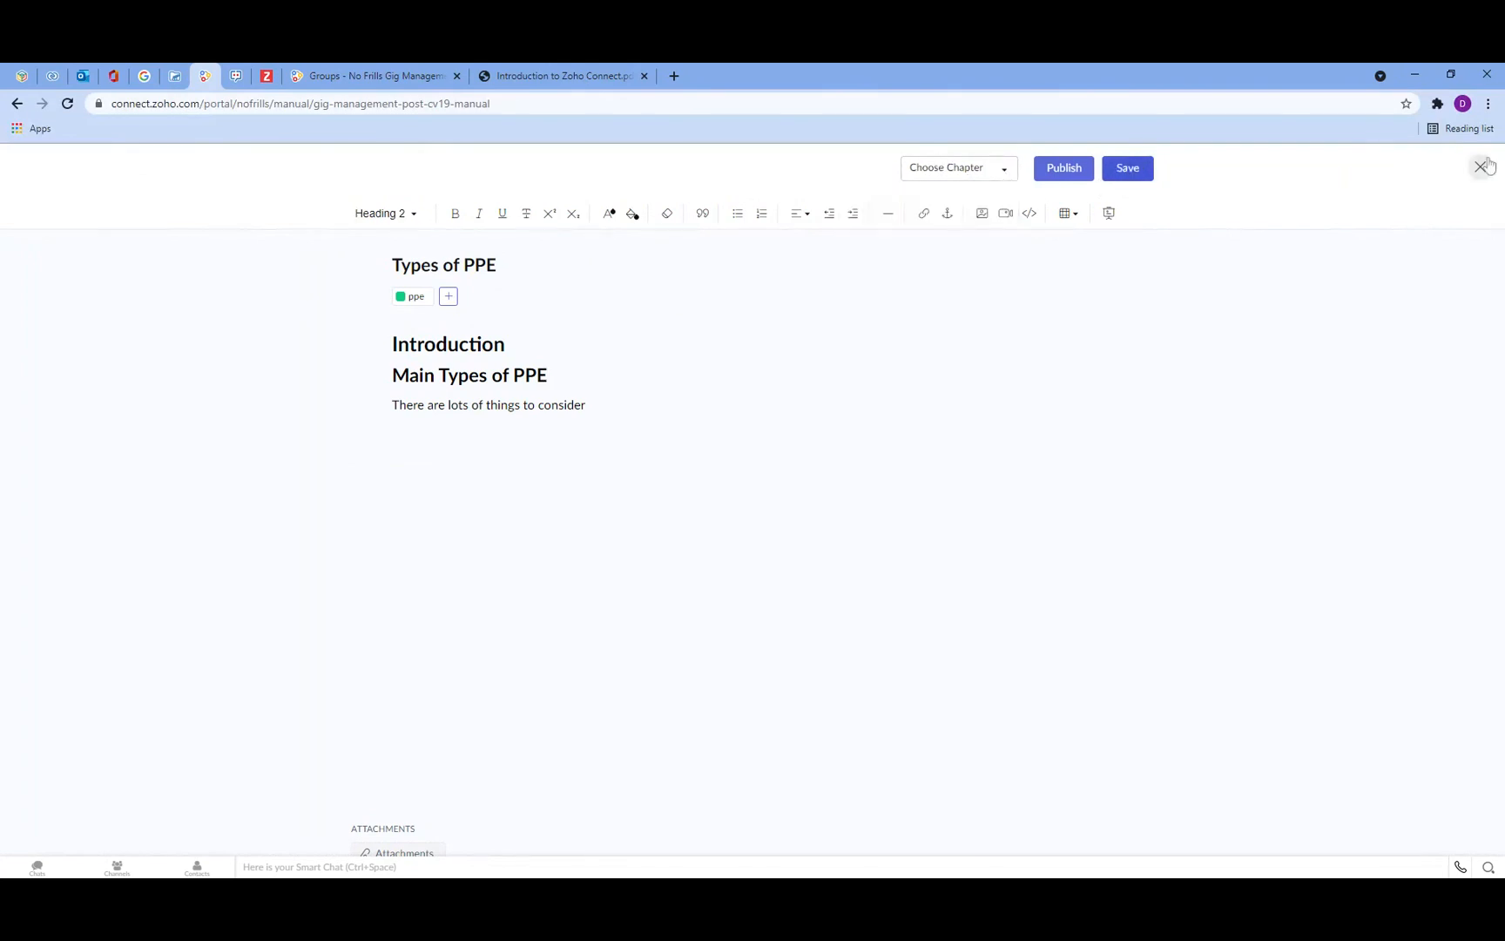
click(1480, 166)
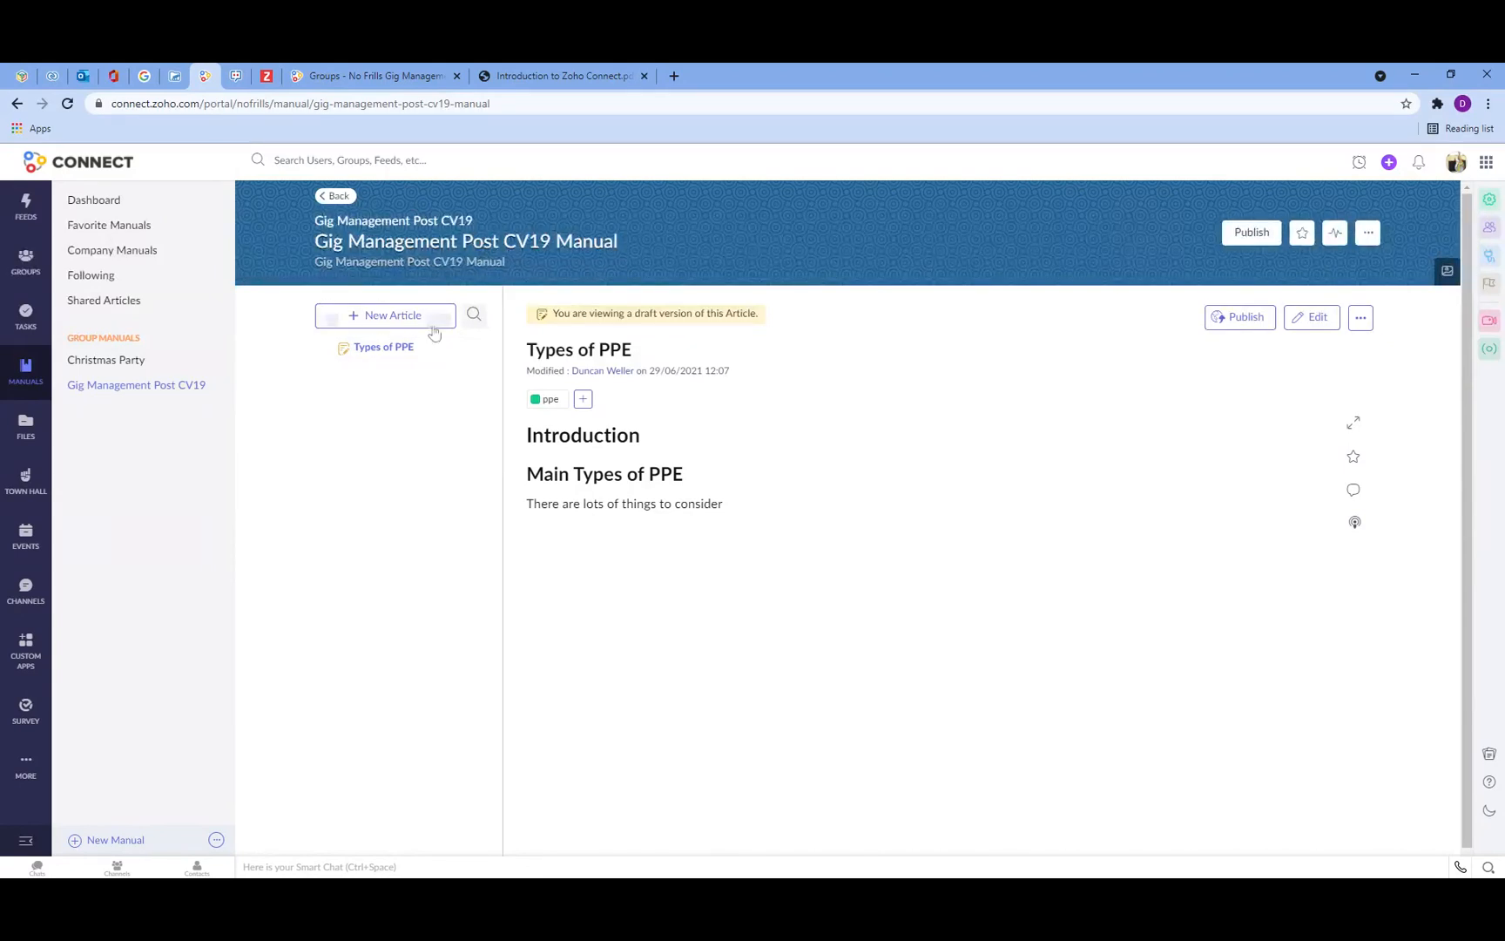
click(26, 316)
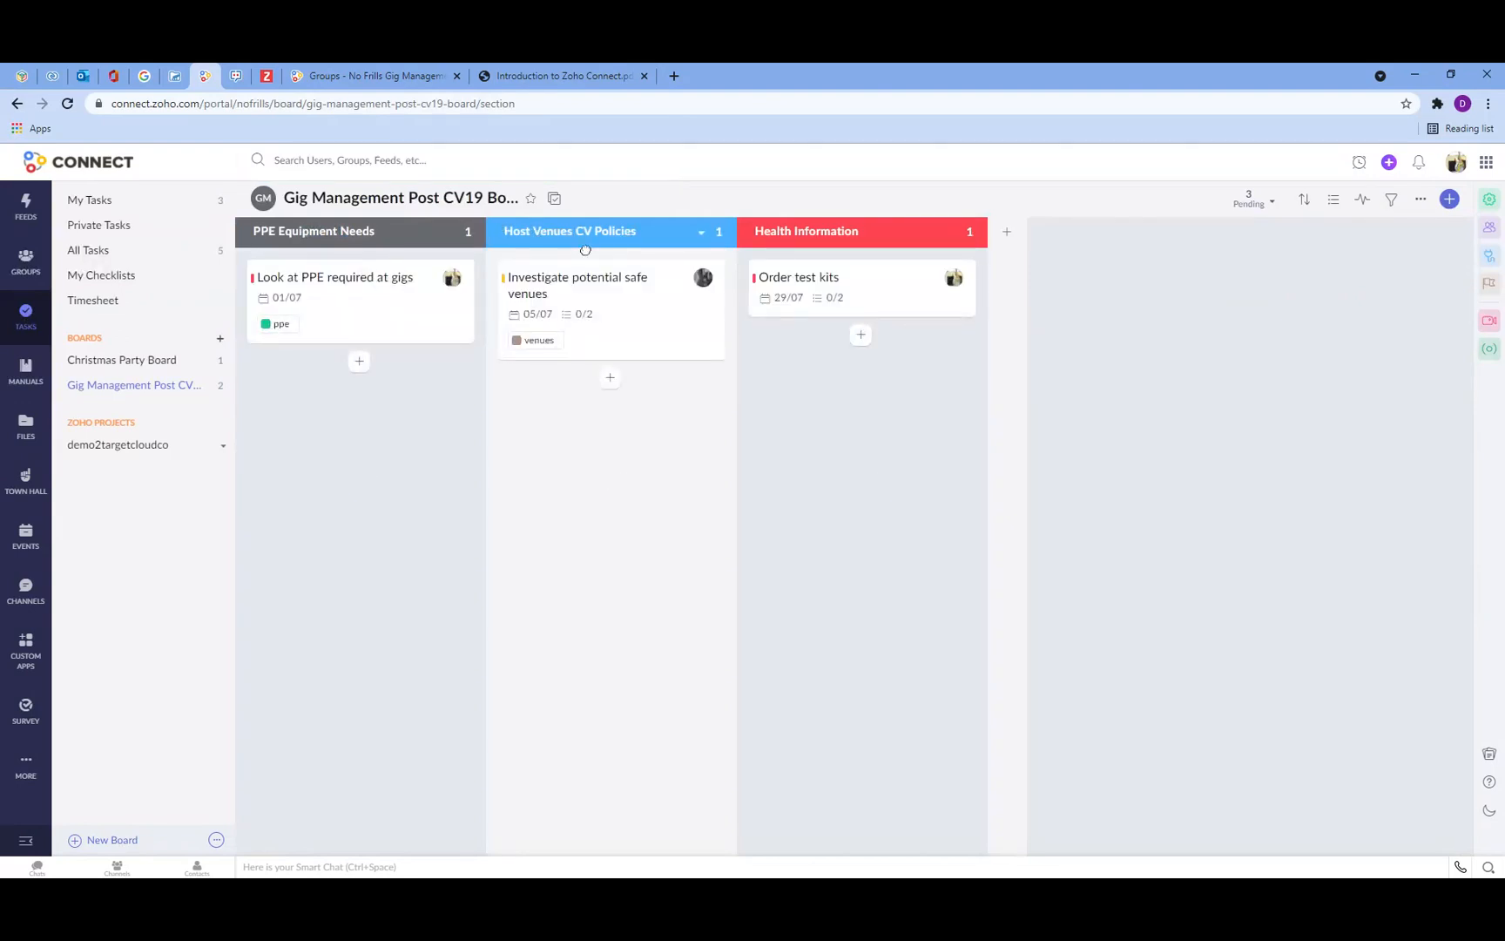
click(26, 372)
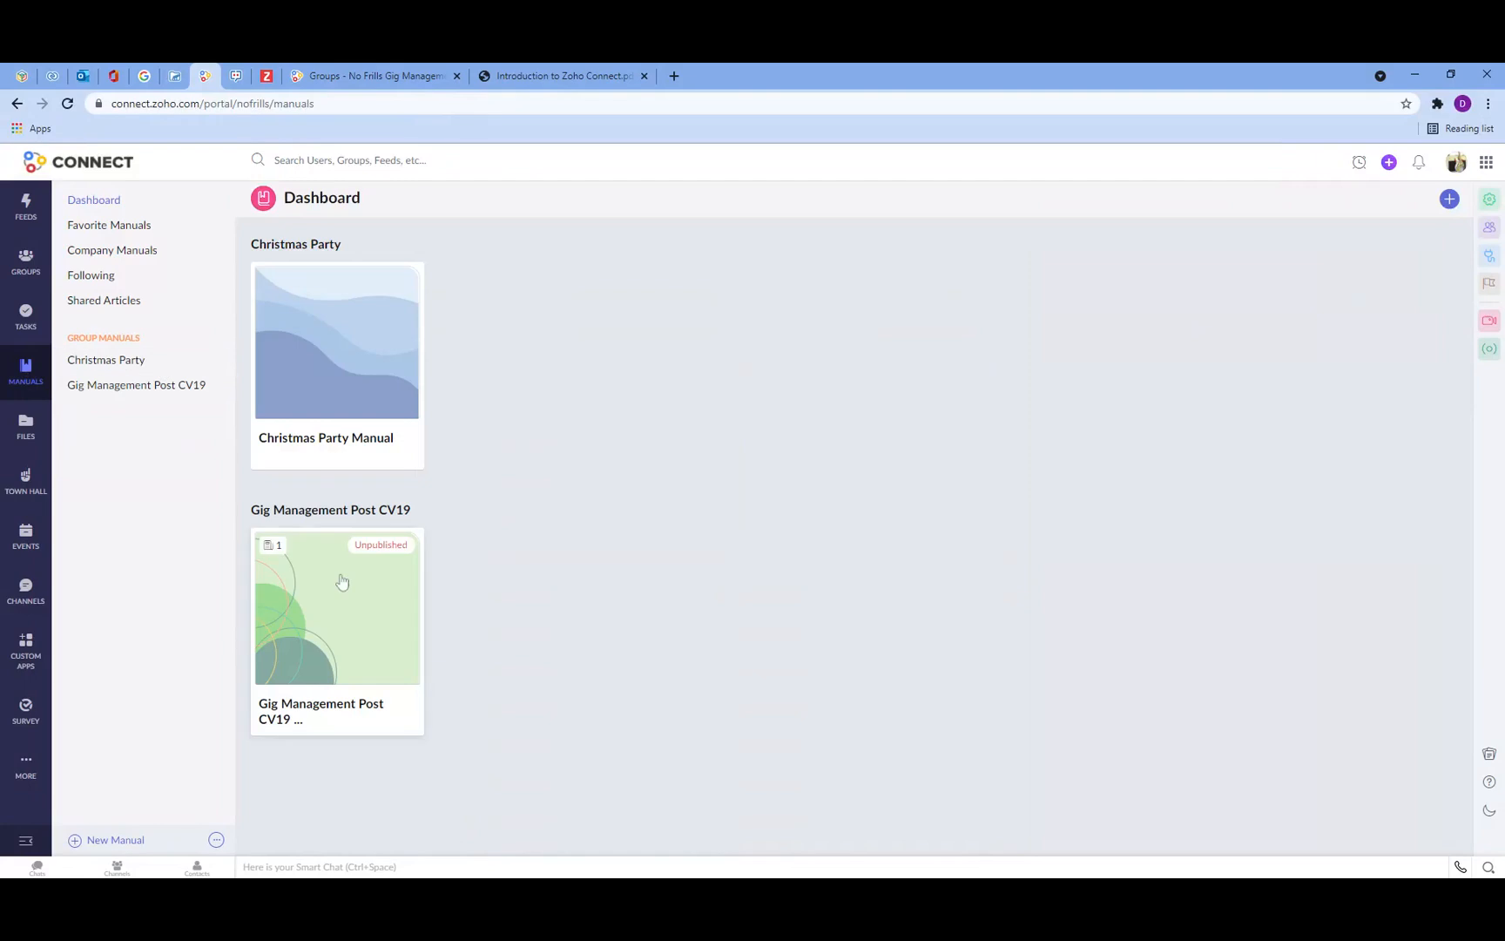
click(166, 386)
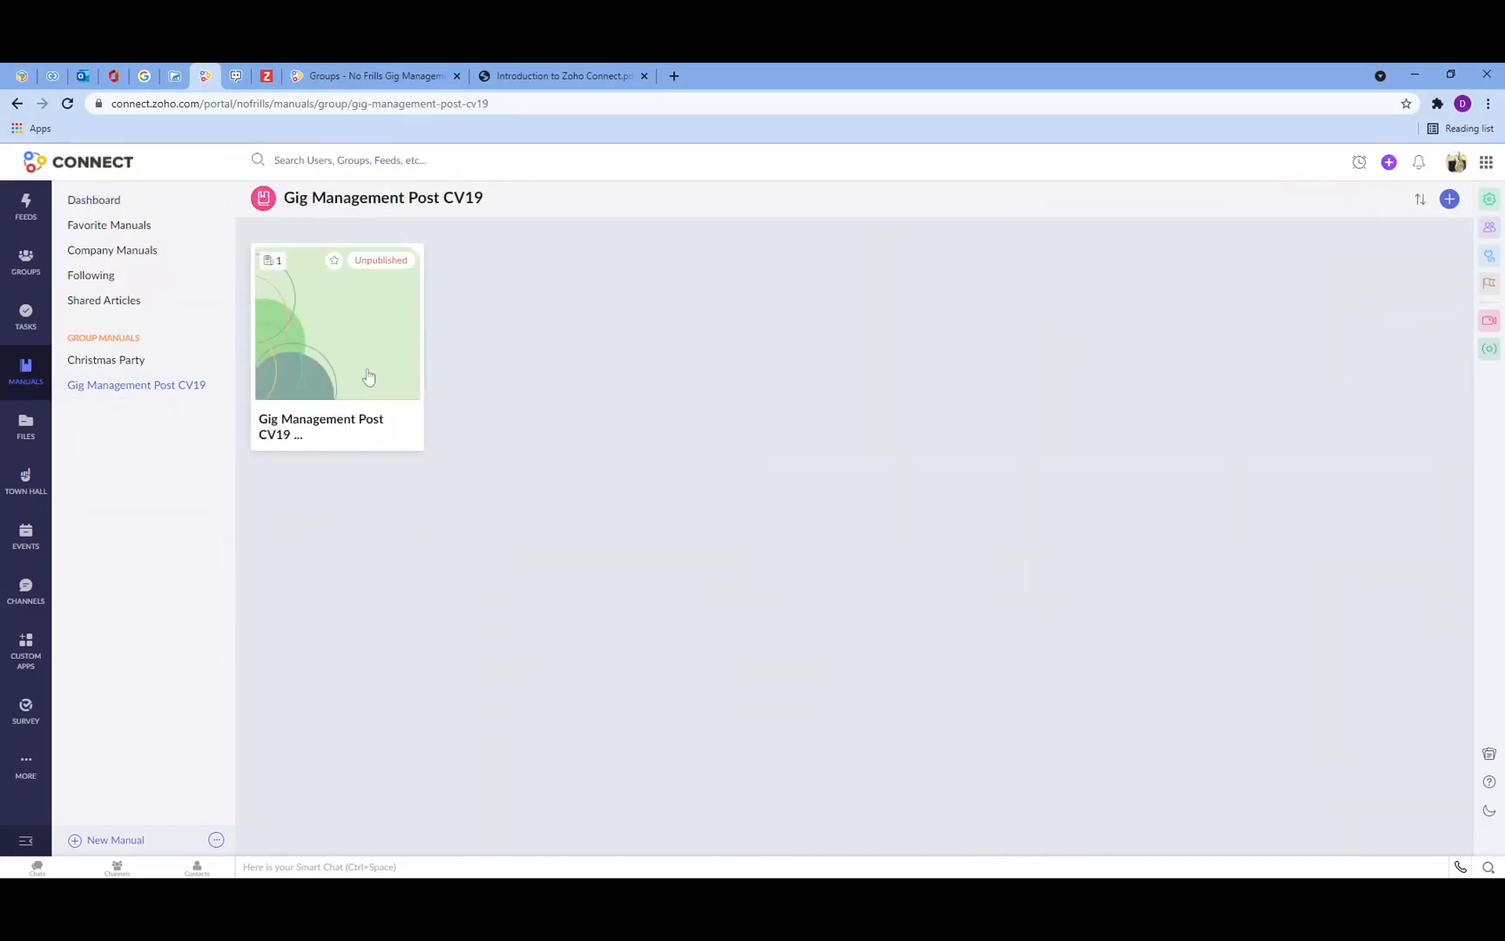
click(368, 376)
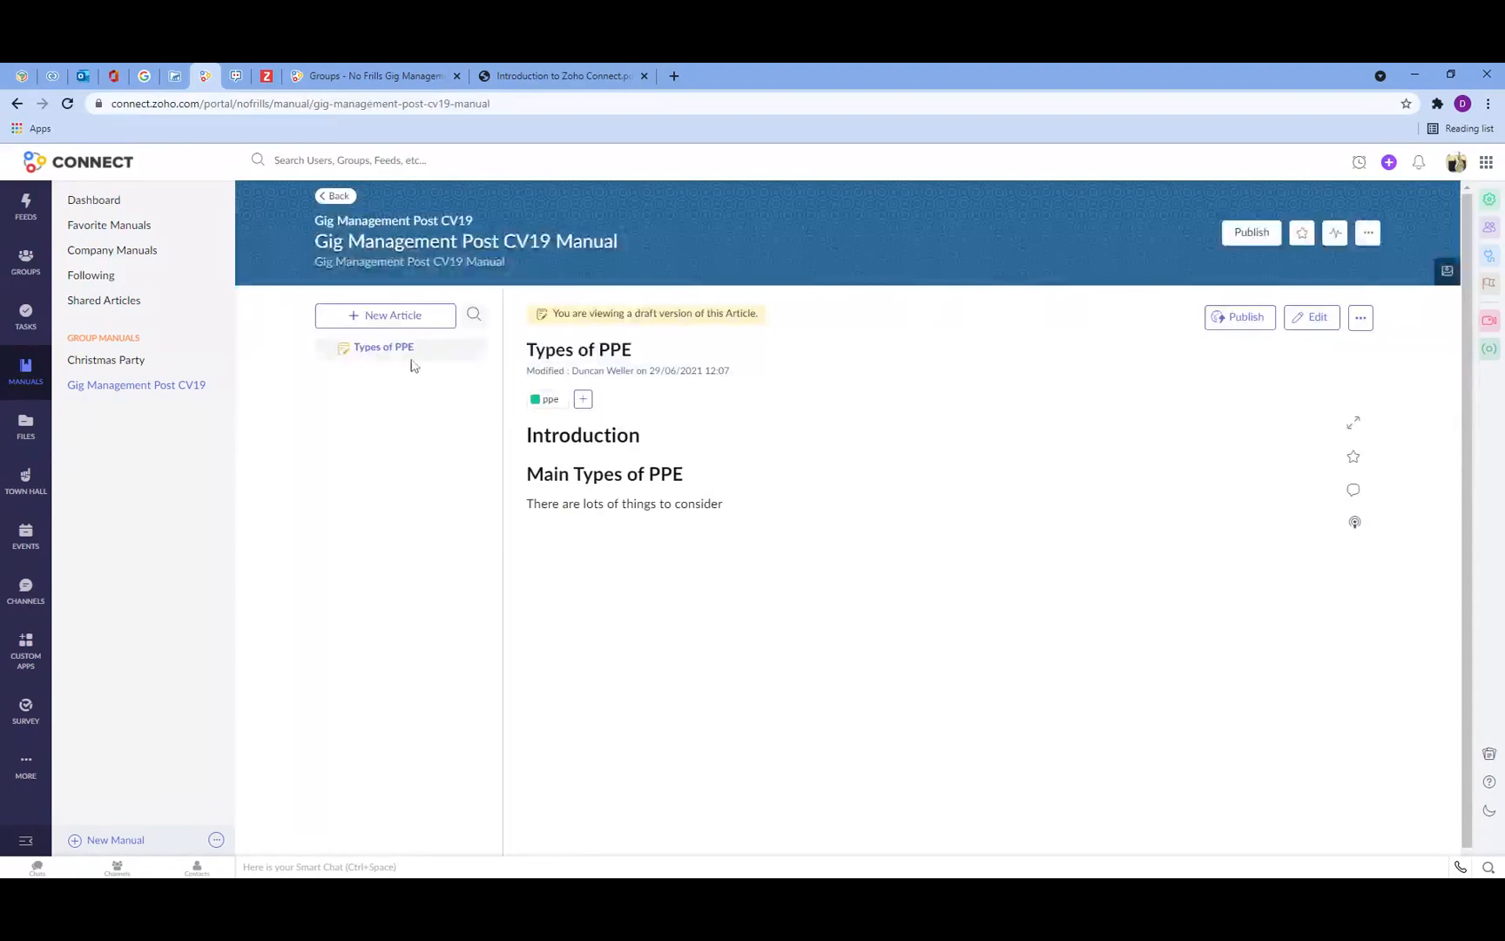
Step: Create a Host Venues article with the text Enter your text here, save it and close the editor
click(393, 321)
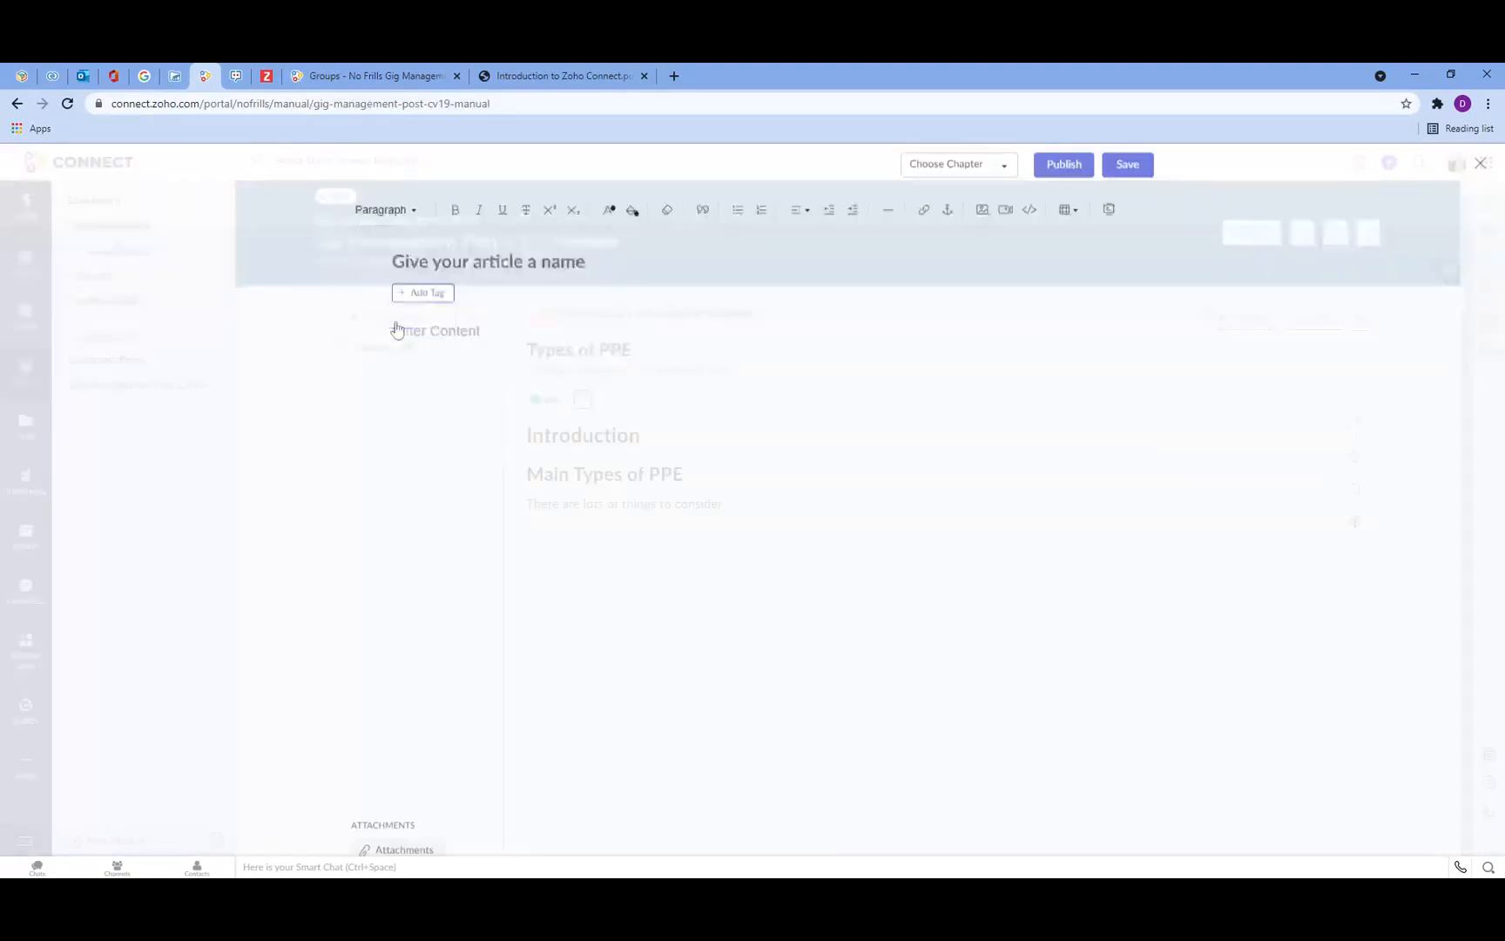
text(Ho)
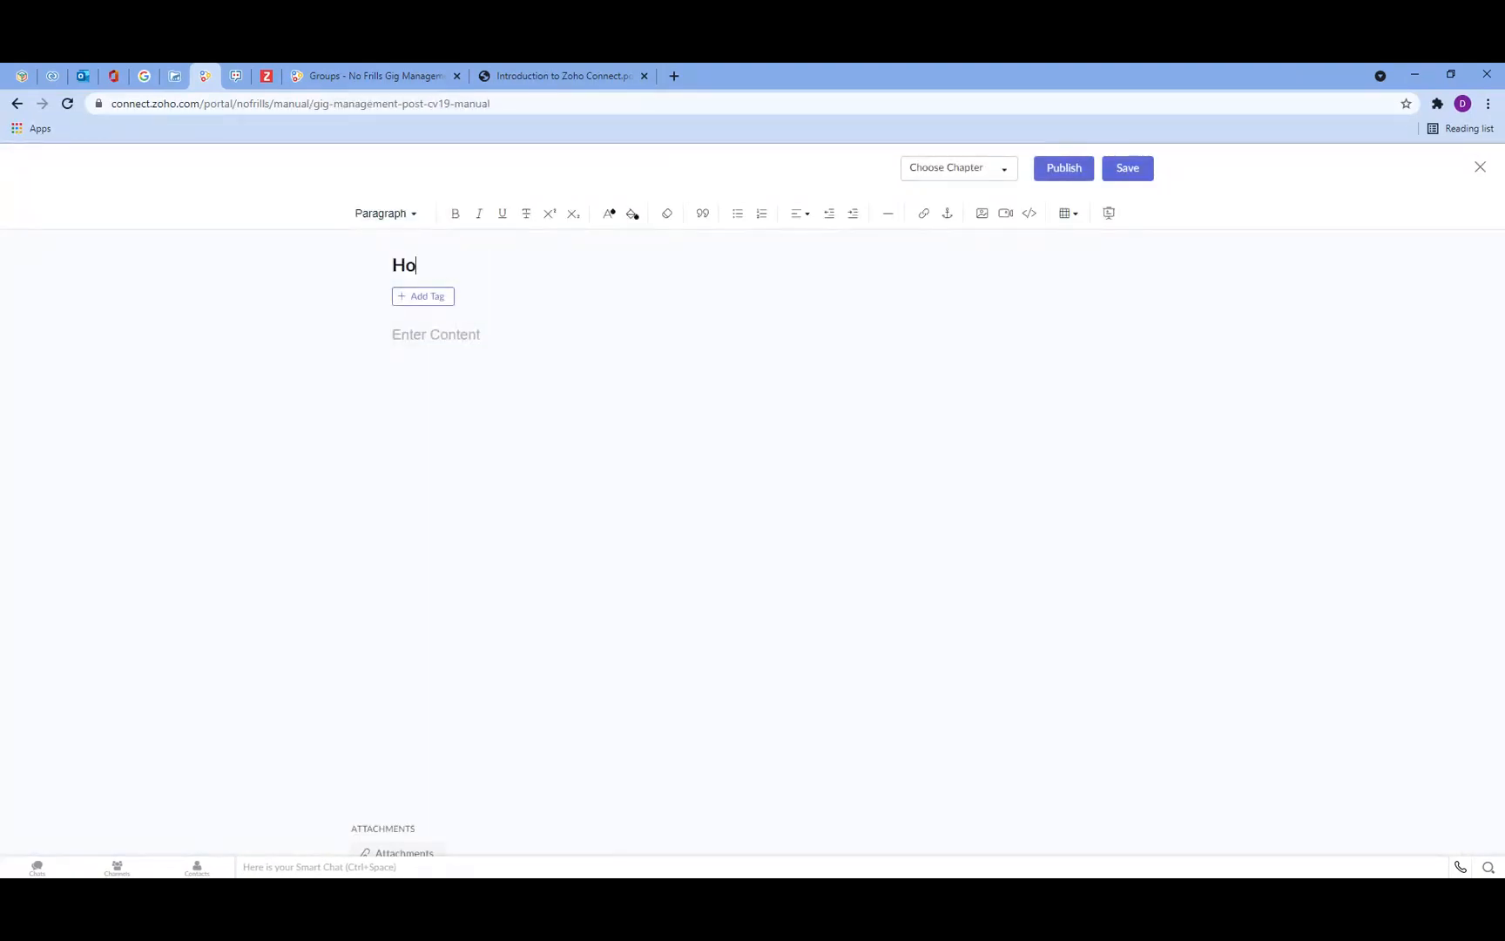
text(st Venues)
click(460, 334)
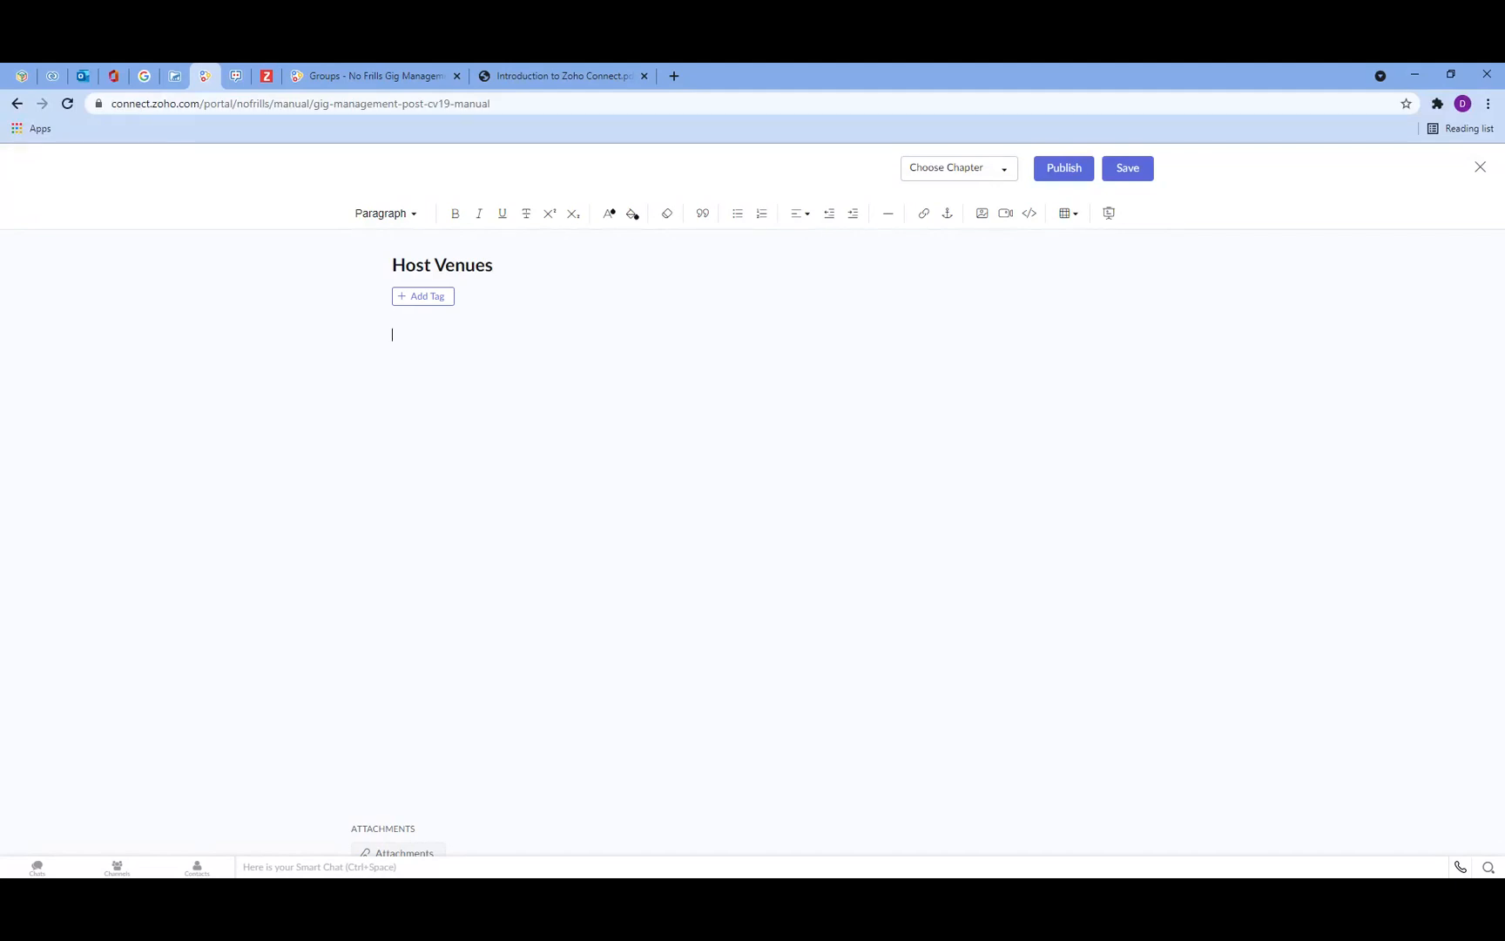
text(Enter your text here)
click(1138, 171)
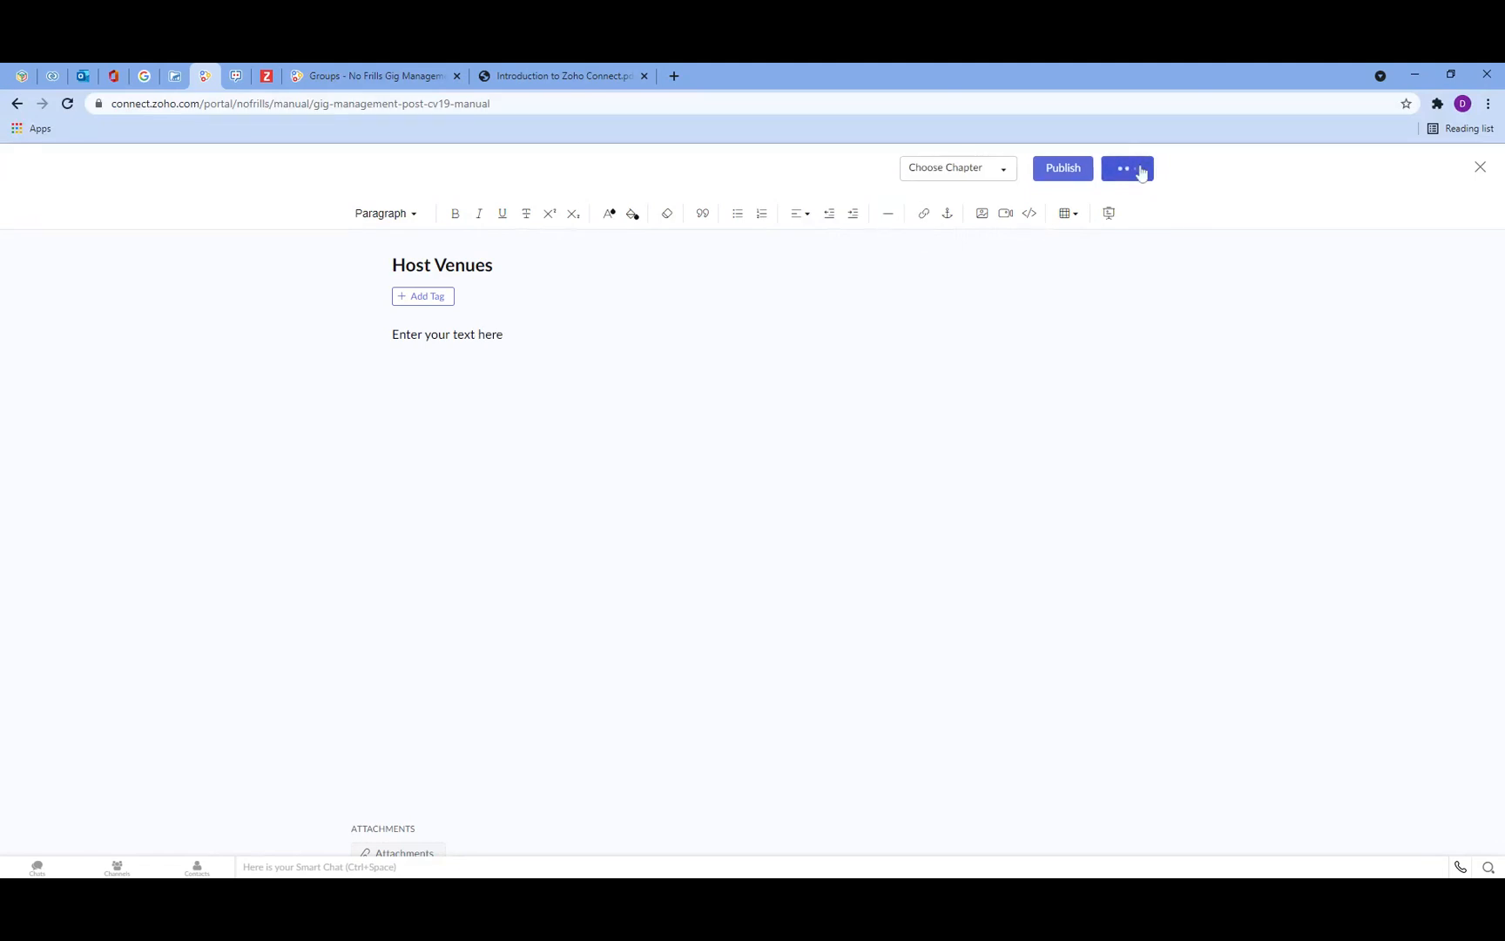
click(1480, 167)
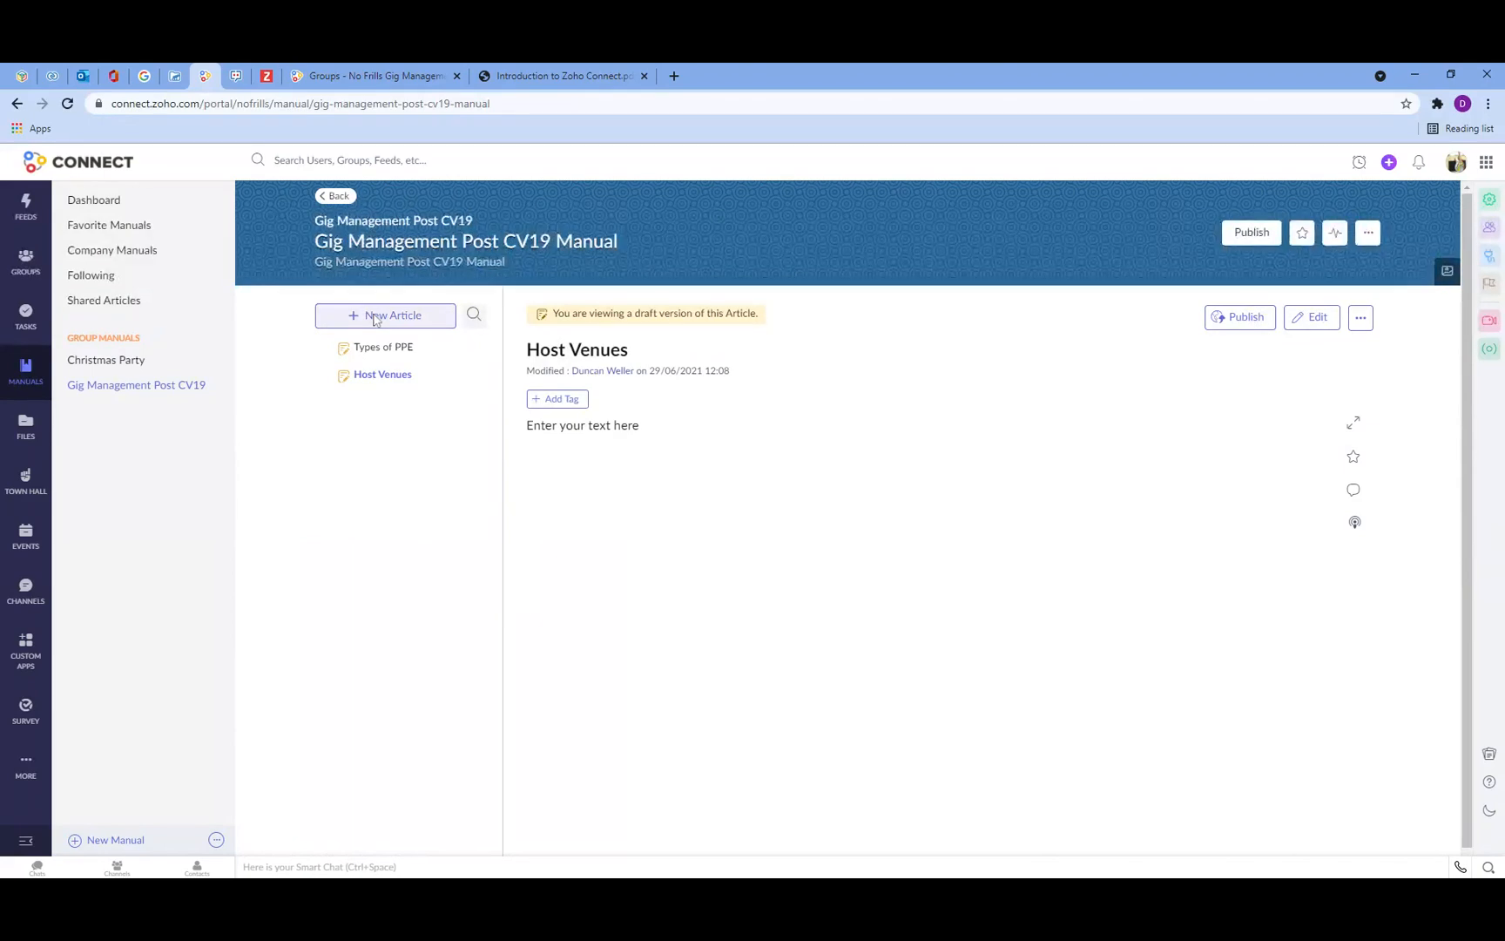
Step: Create a chapter named PPE Information and move the Types of PPE article into it
click(1368, 232)
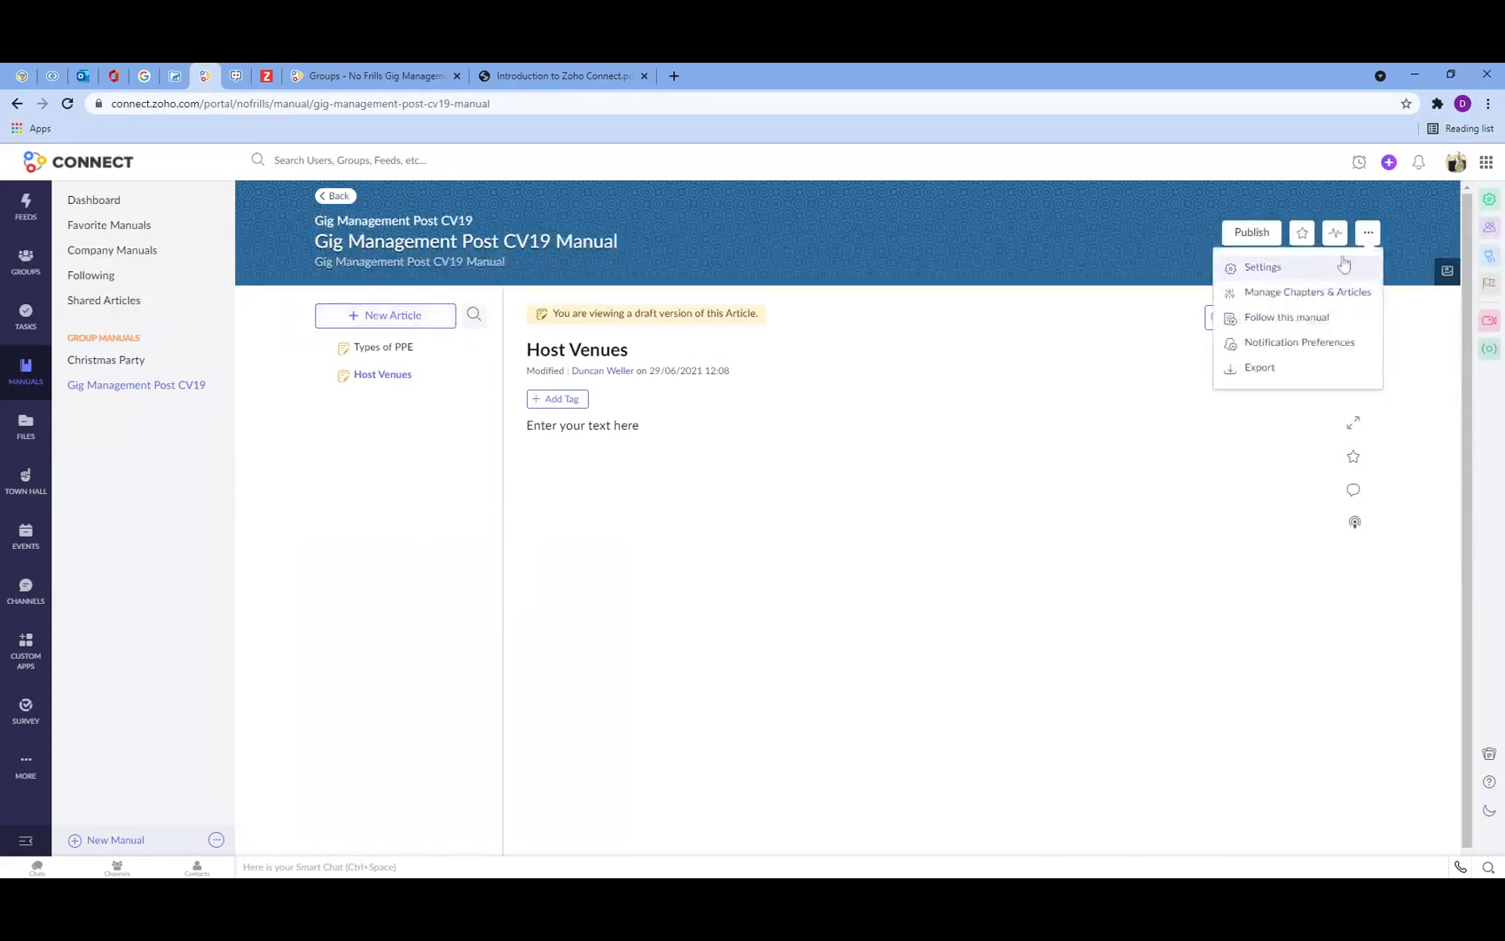
click(1297, 296)
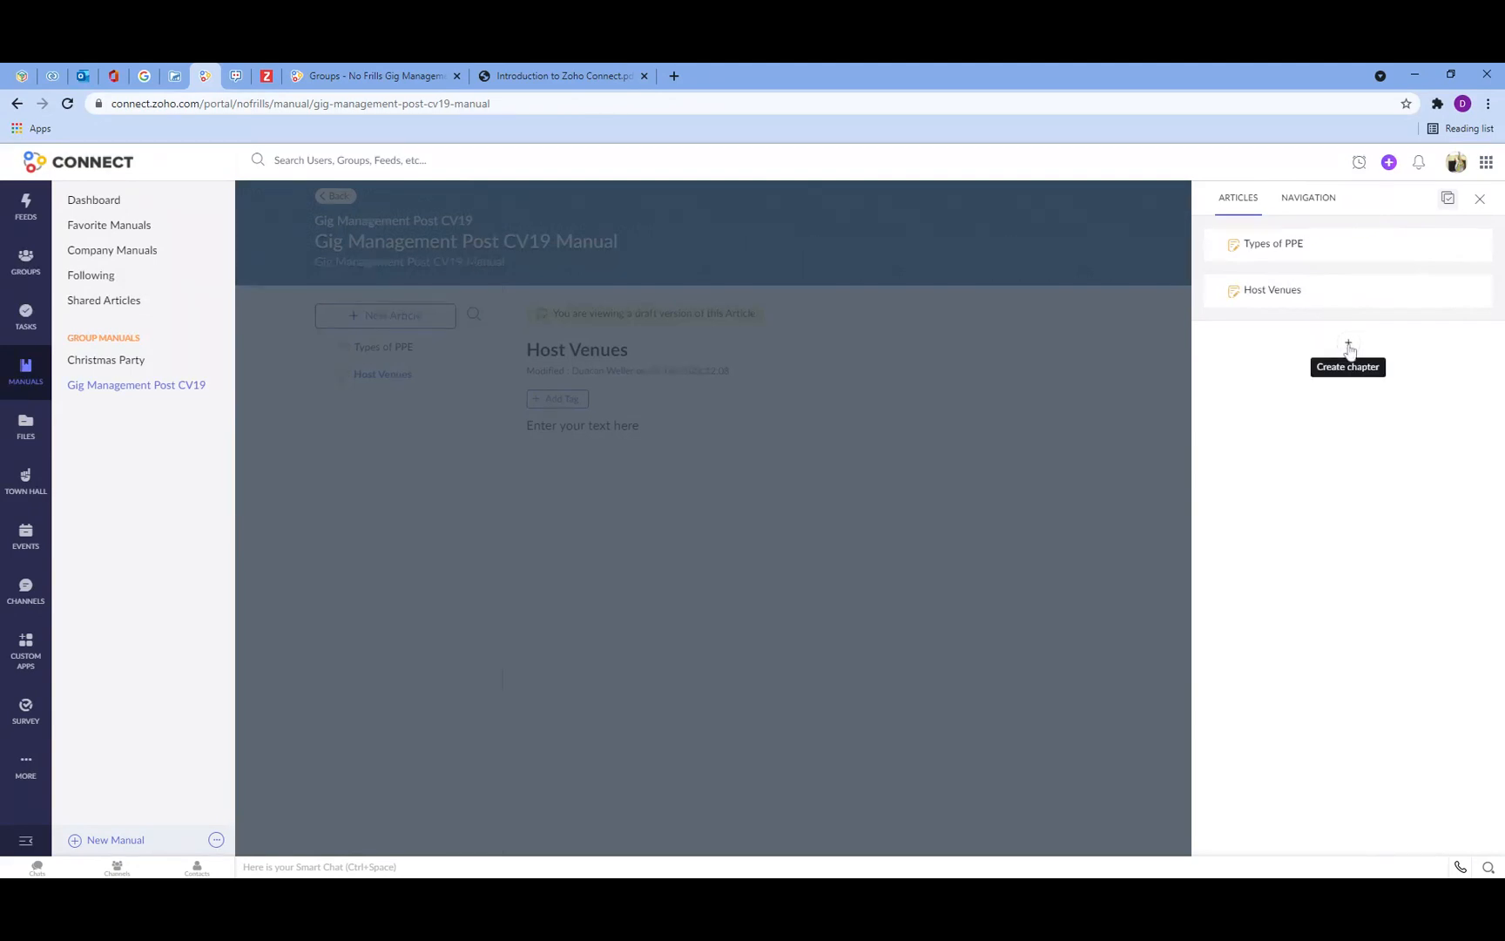
click(1349, 349)
text(PP)
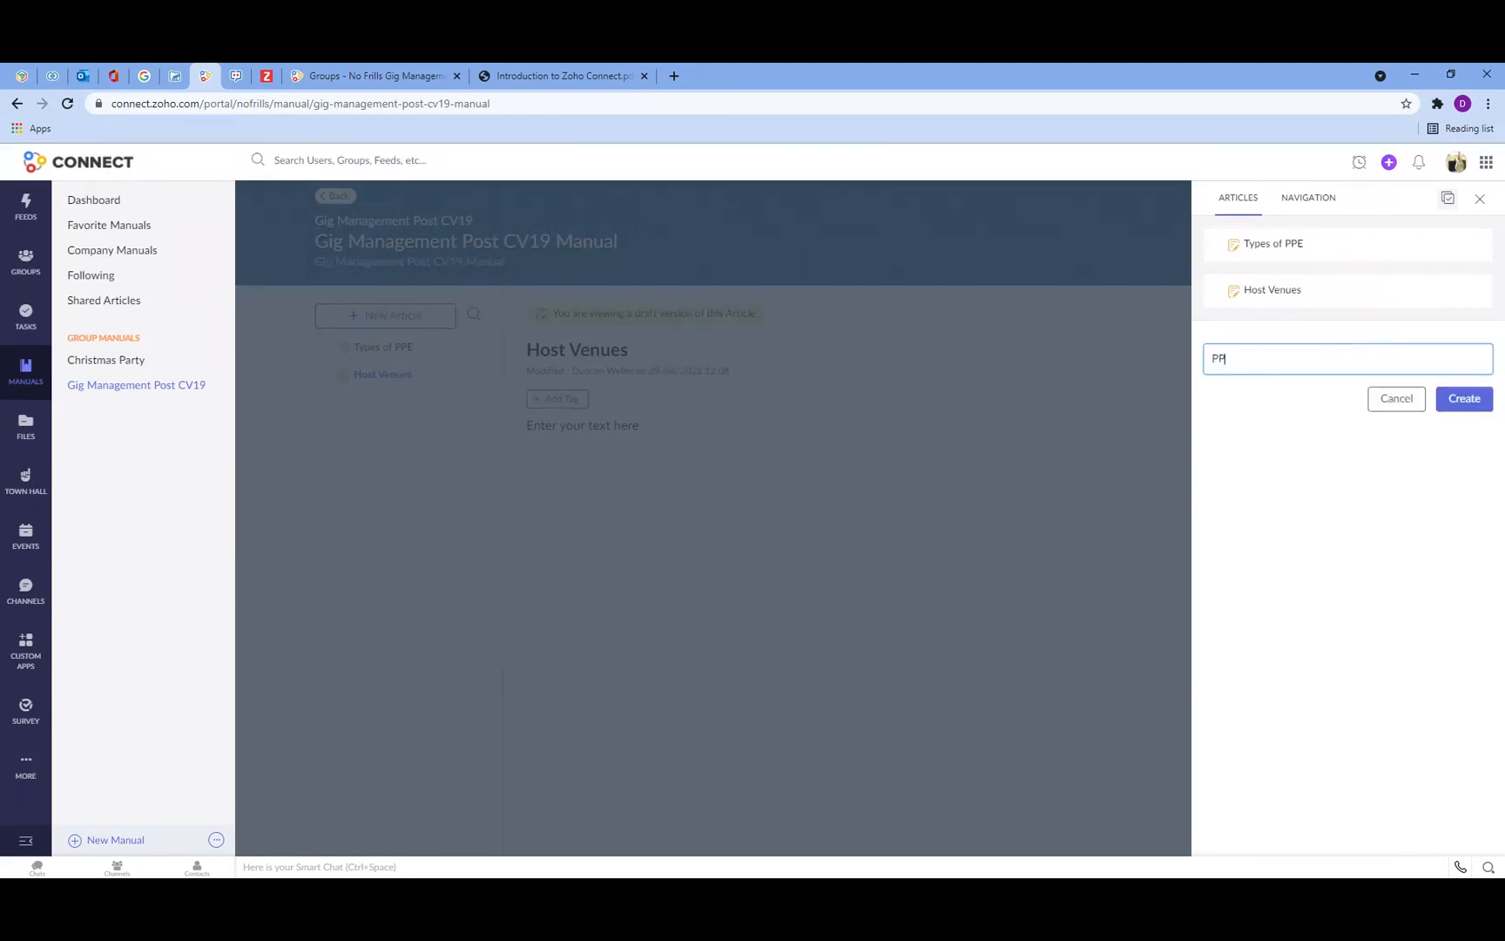
text(E Information)
click(1464, 398)
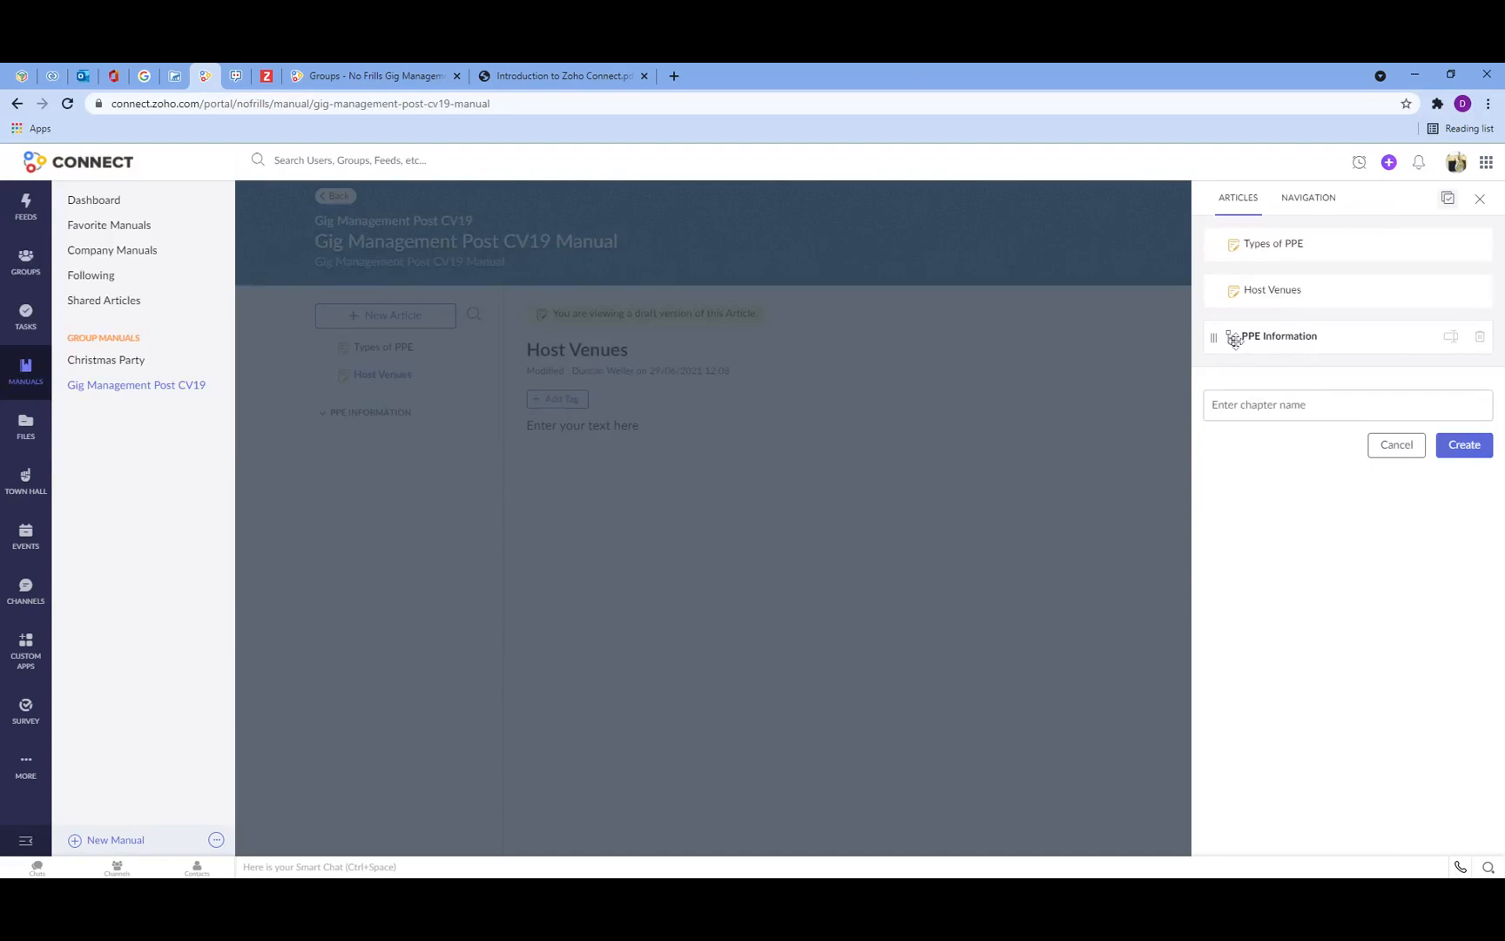
drag(1287, 242, 1293, 332)
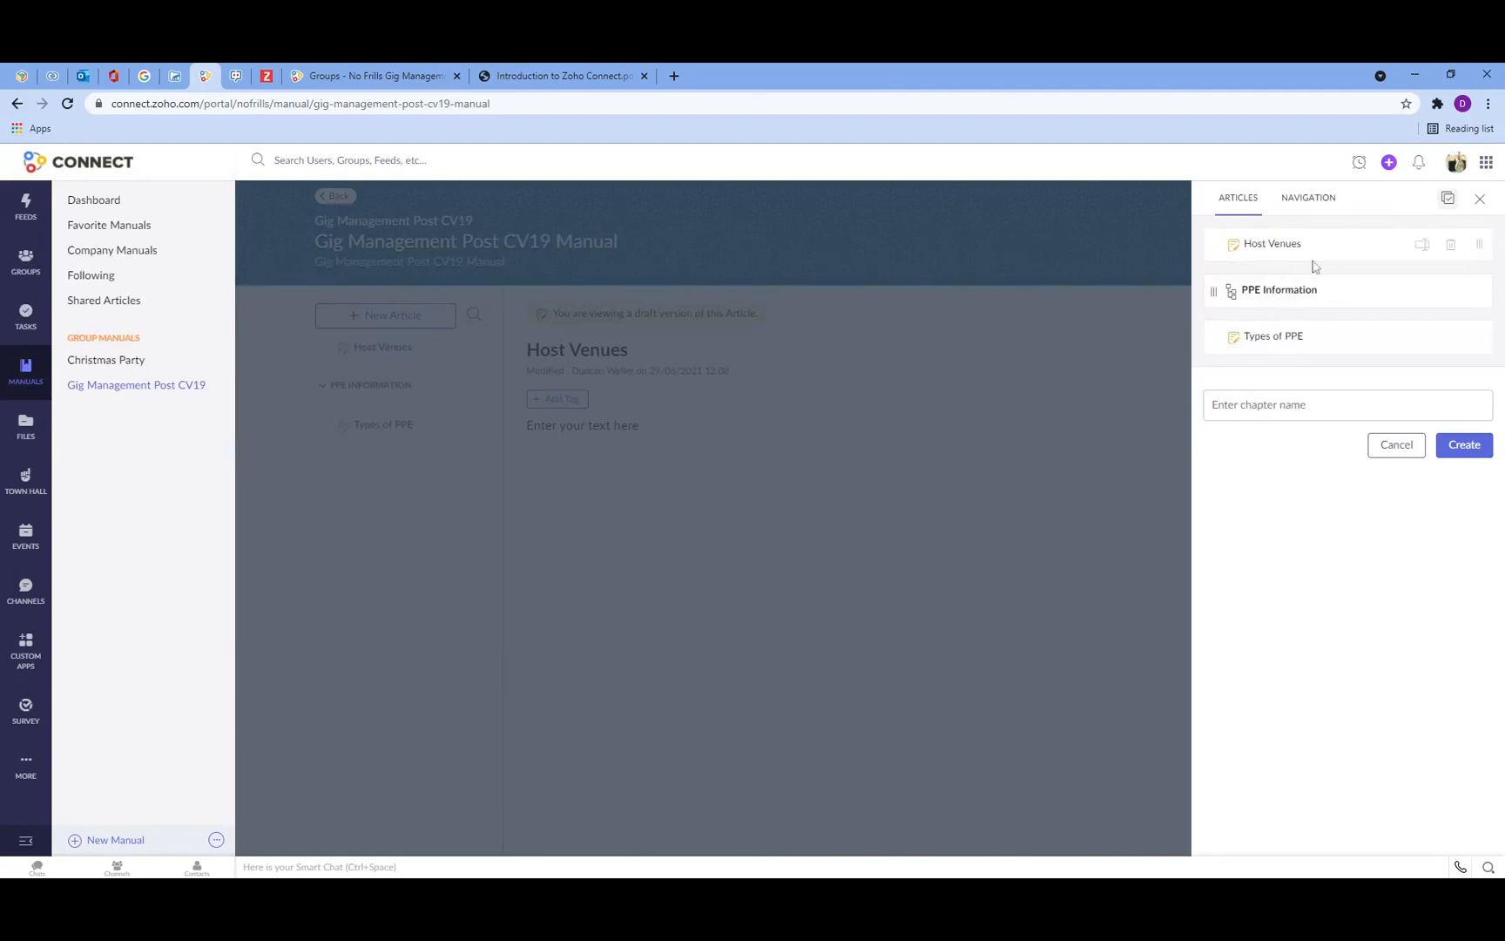
click(1473, 448)
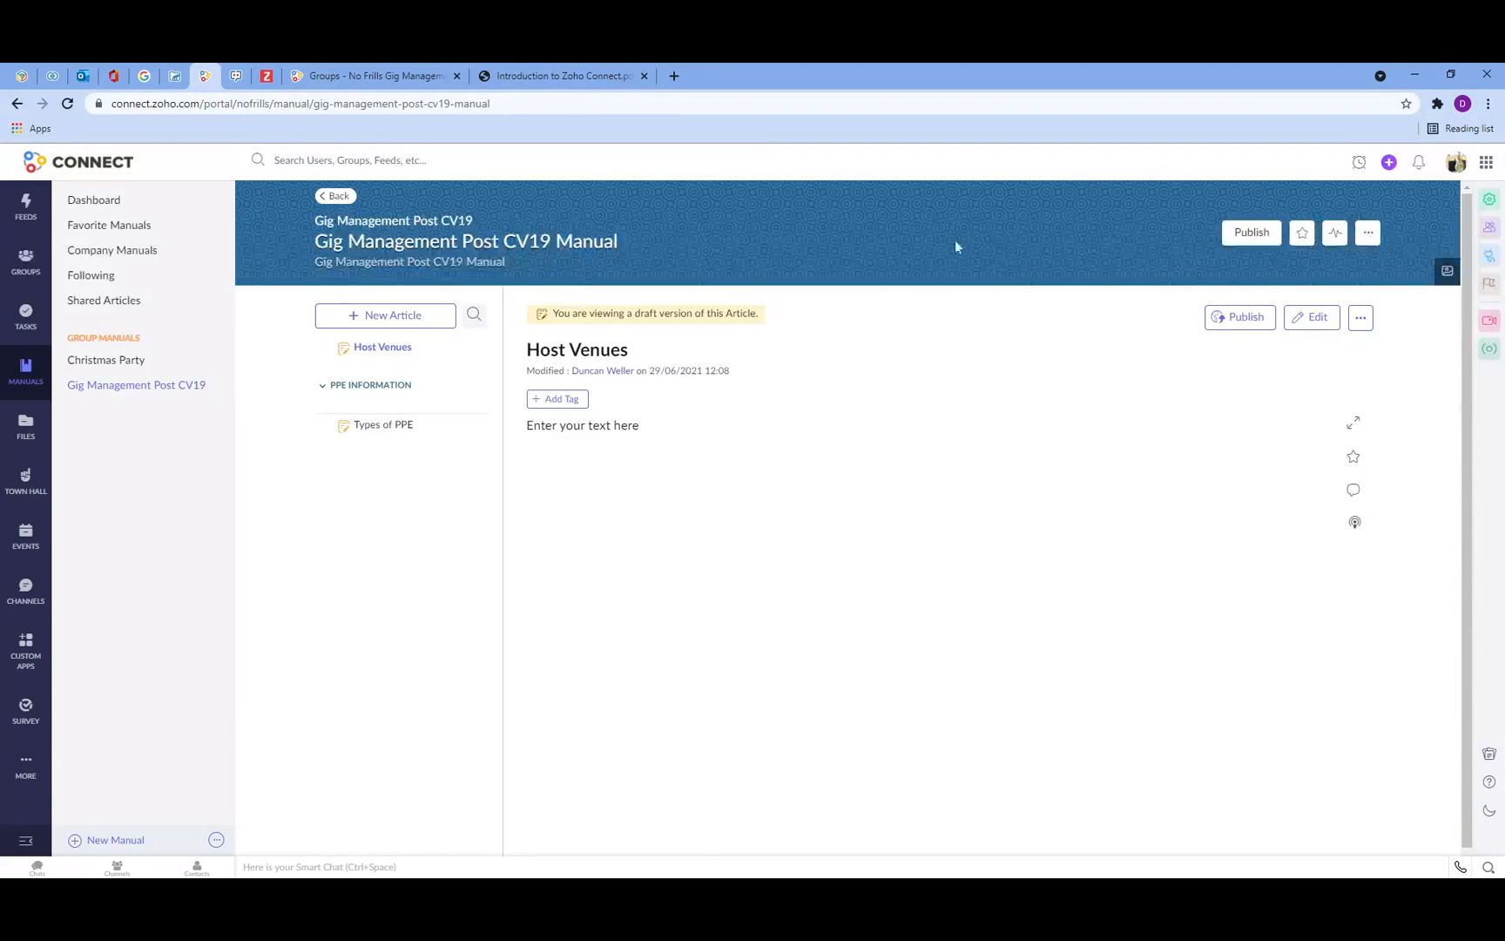
Step: Assign the Host Venues article to a new chapter named Venues, save it and close the editor
click(1369, 233)
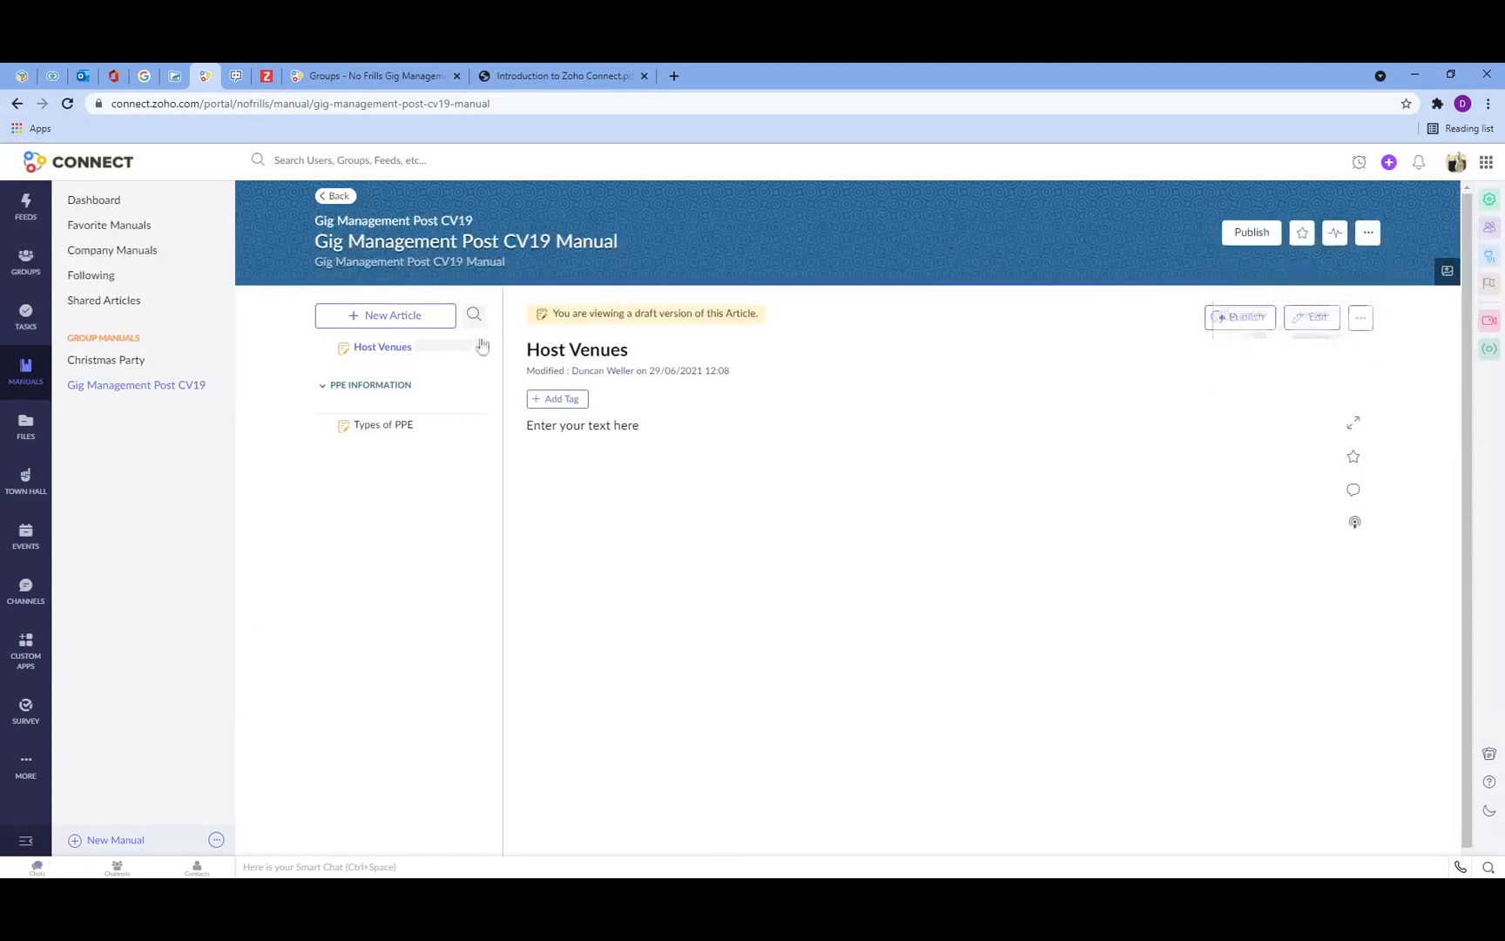
click(378, 353)
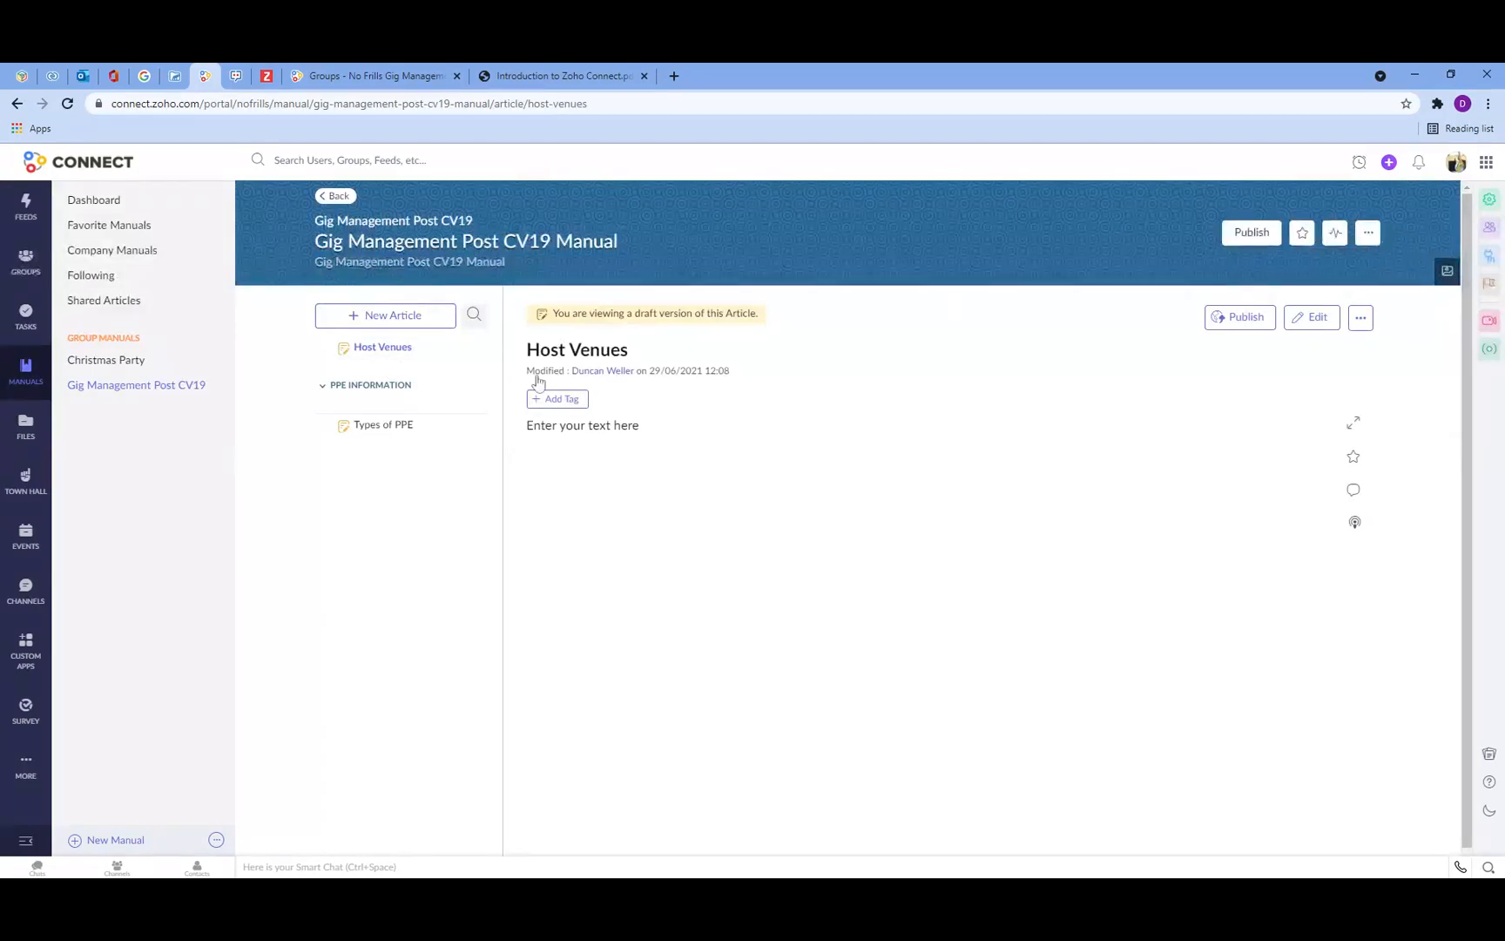
click(1318, 322)
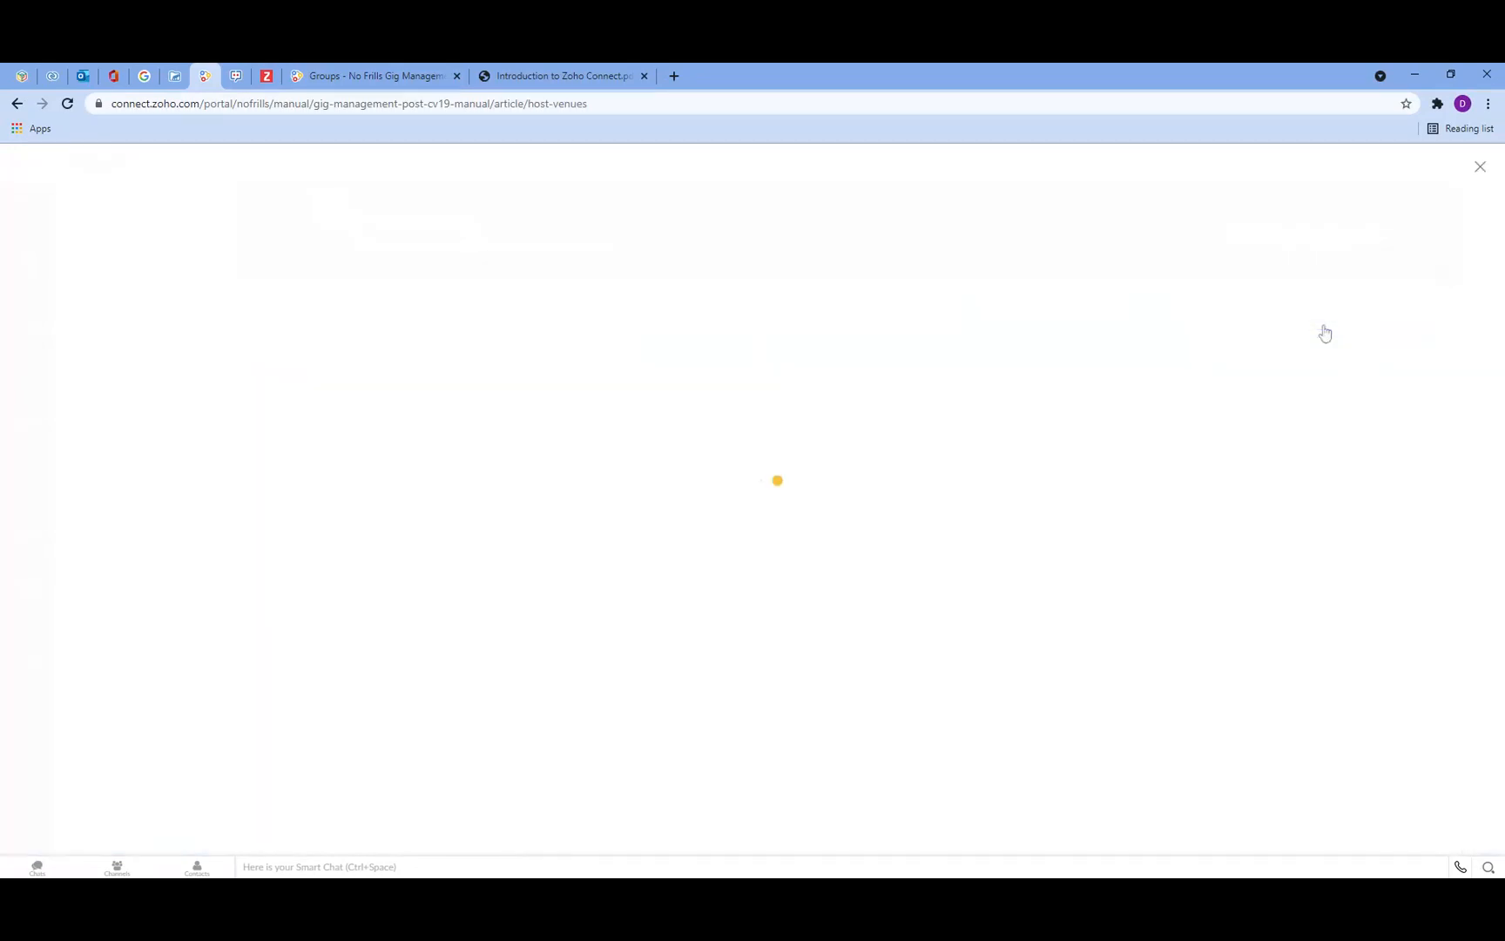
click(974, 178)
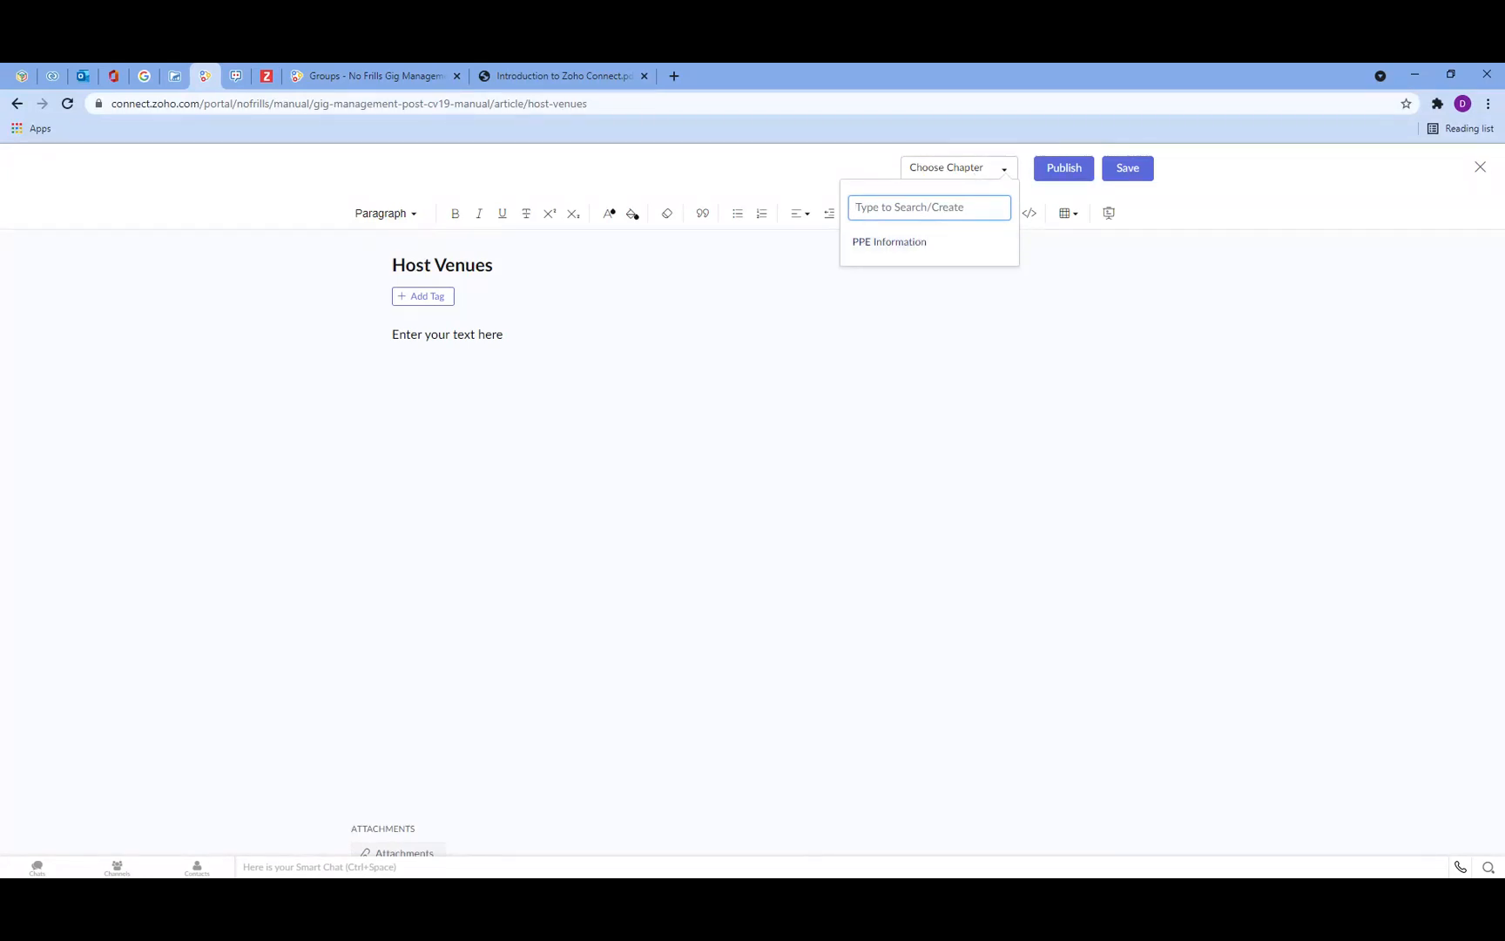
text(Venues)
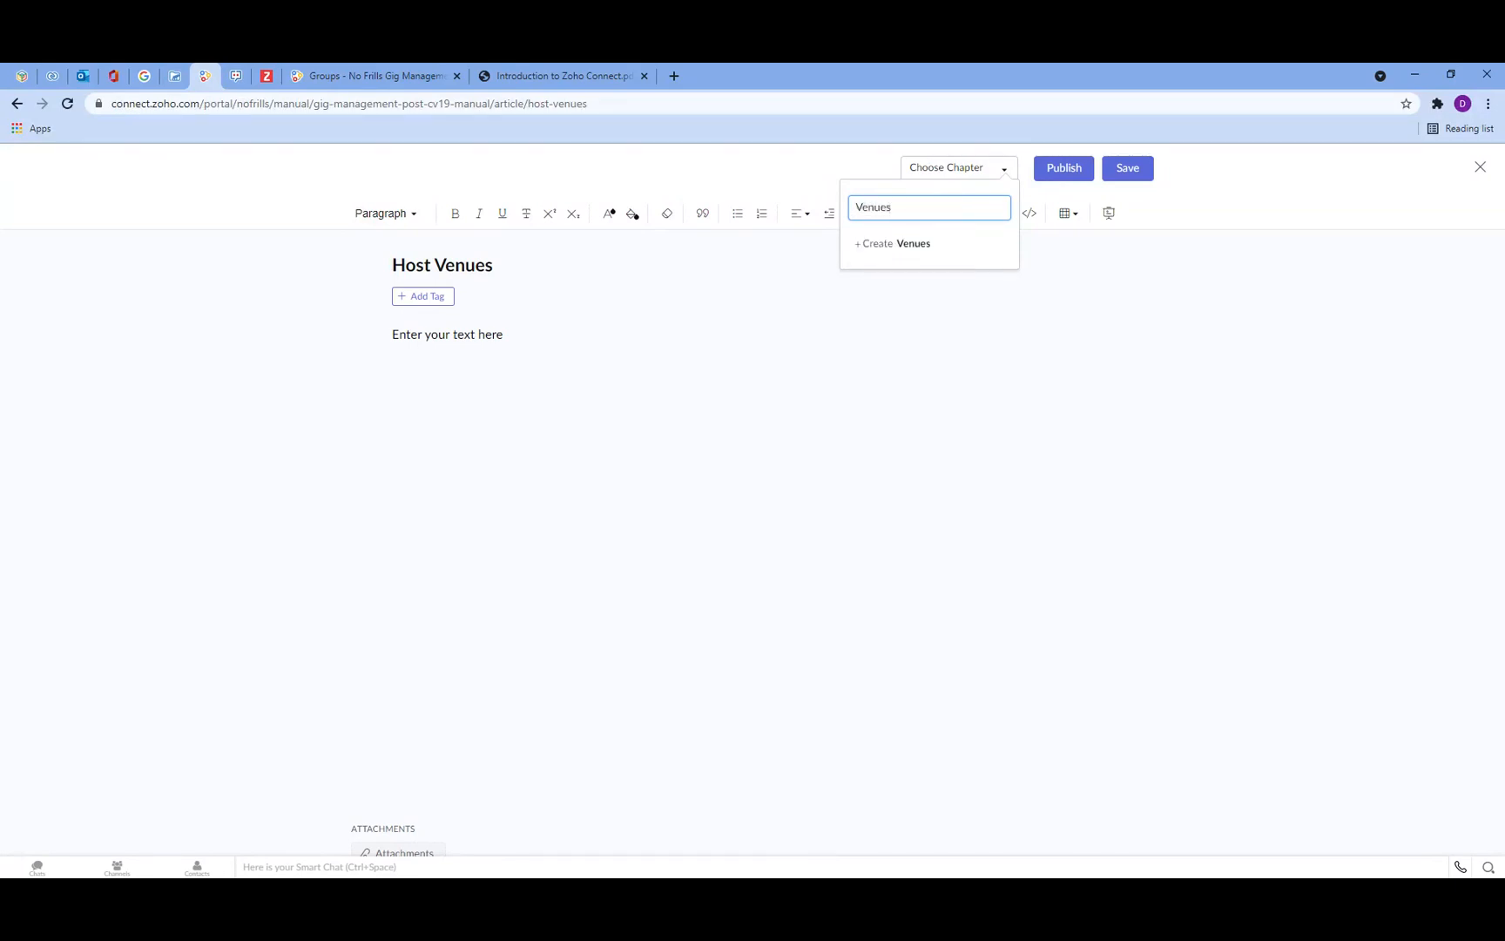
click(914, 245)
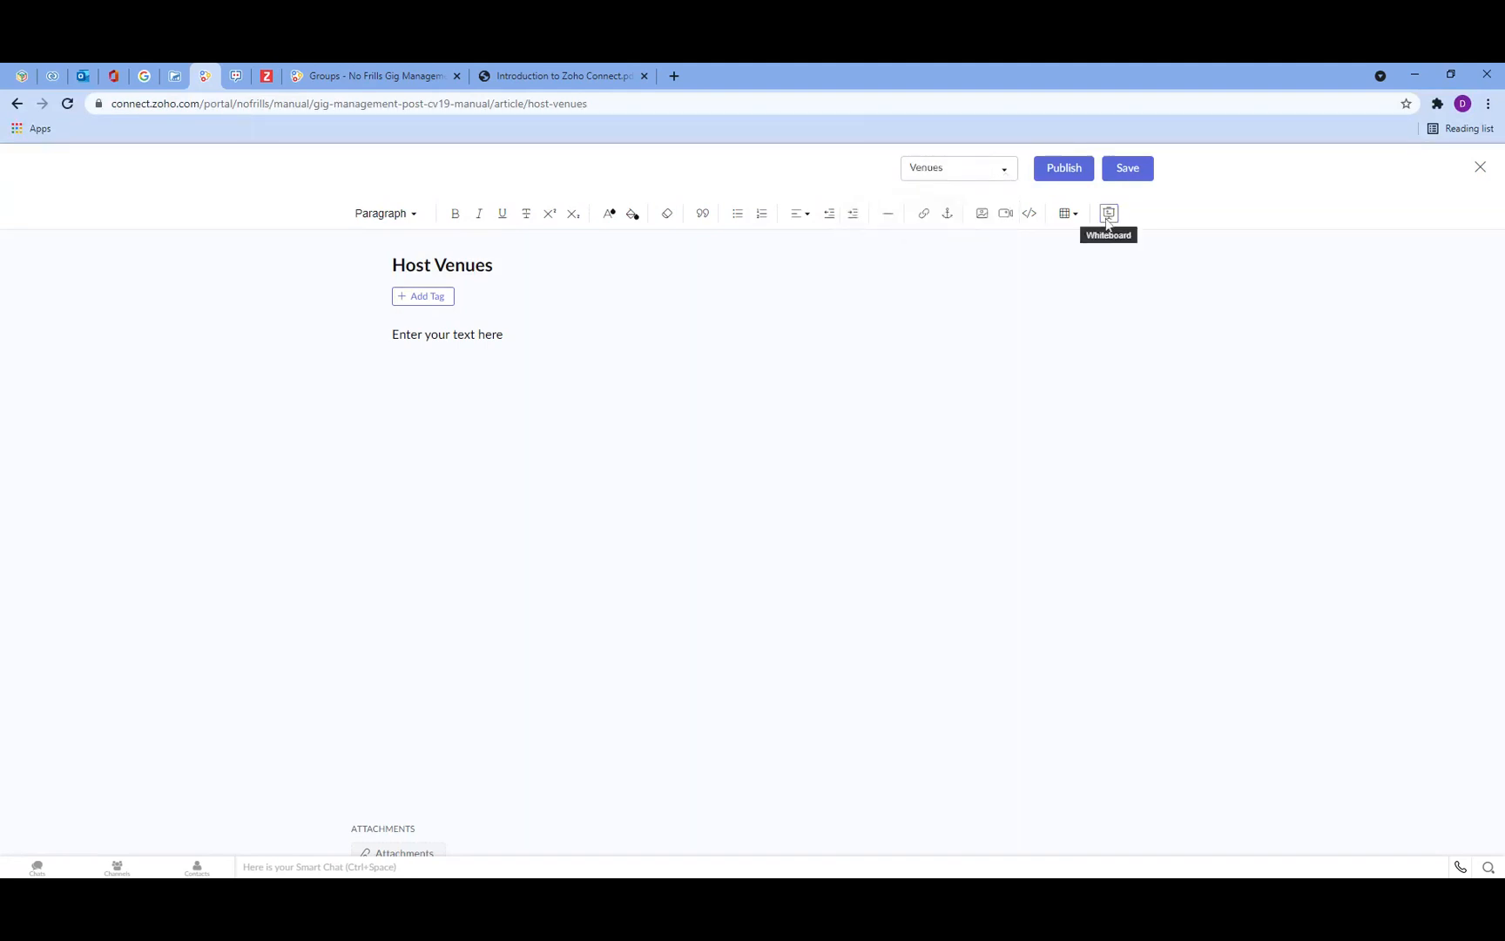
click(1115, 170)
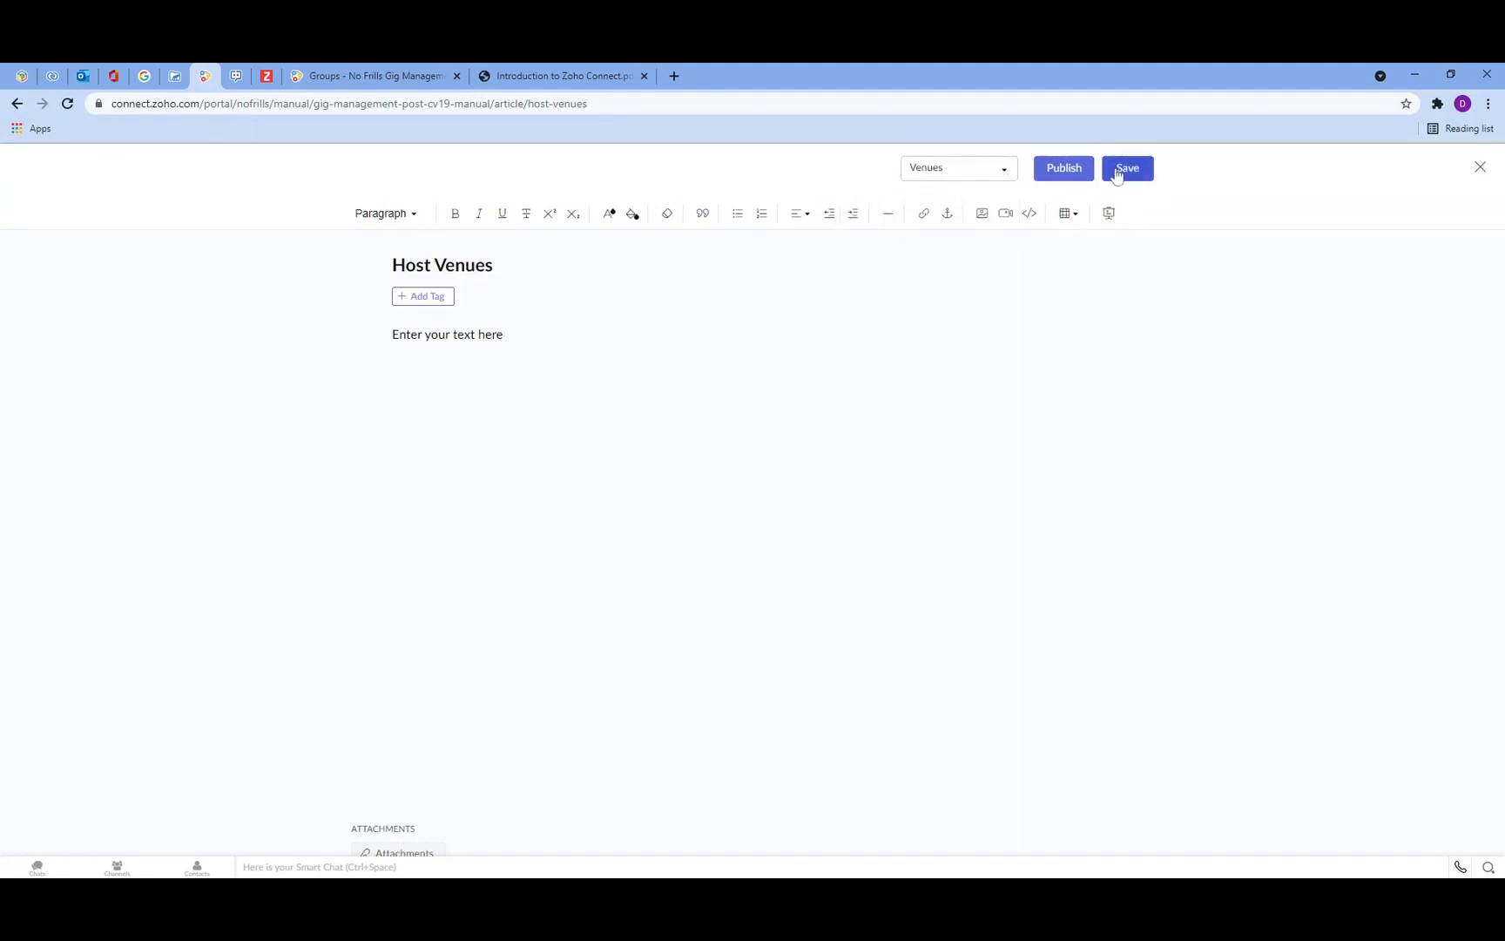
click(1480, 169)
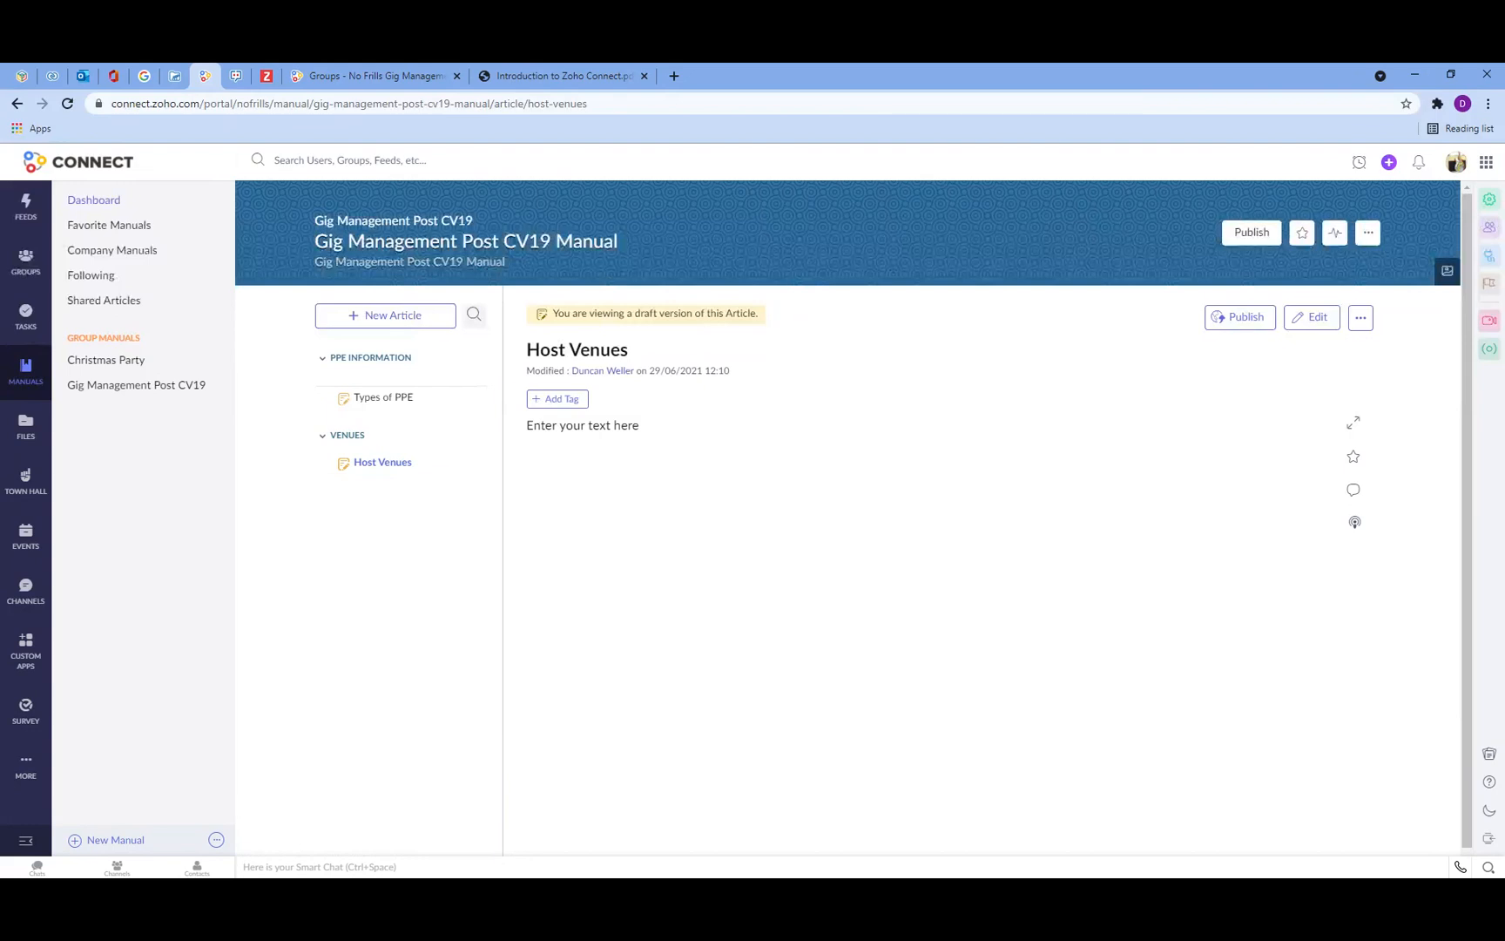
Step: Mark the Gig Management Post CV19 Manual as a favourite and publish the manual
click(1302, 235)
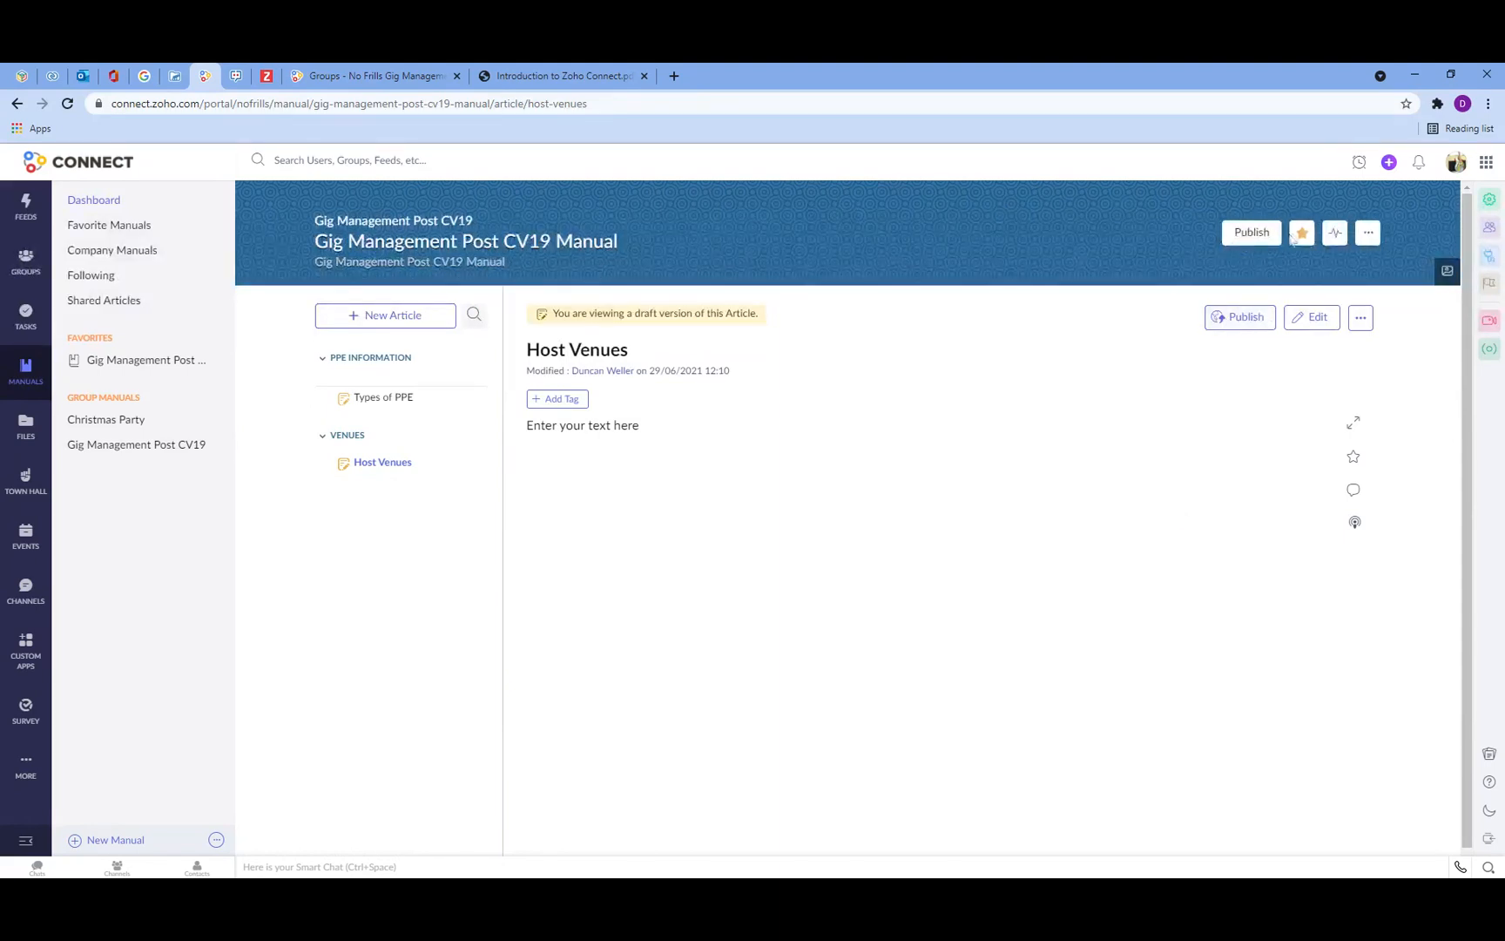
click(1254, 237)
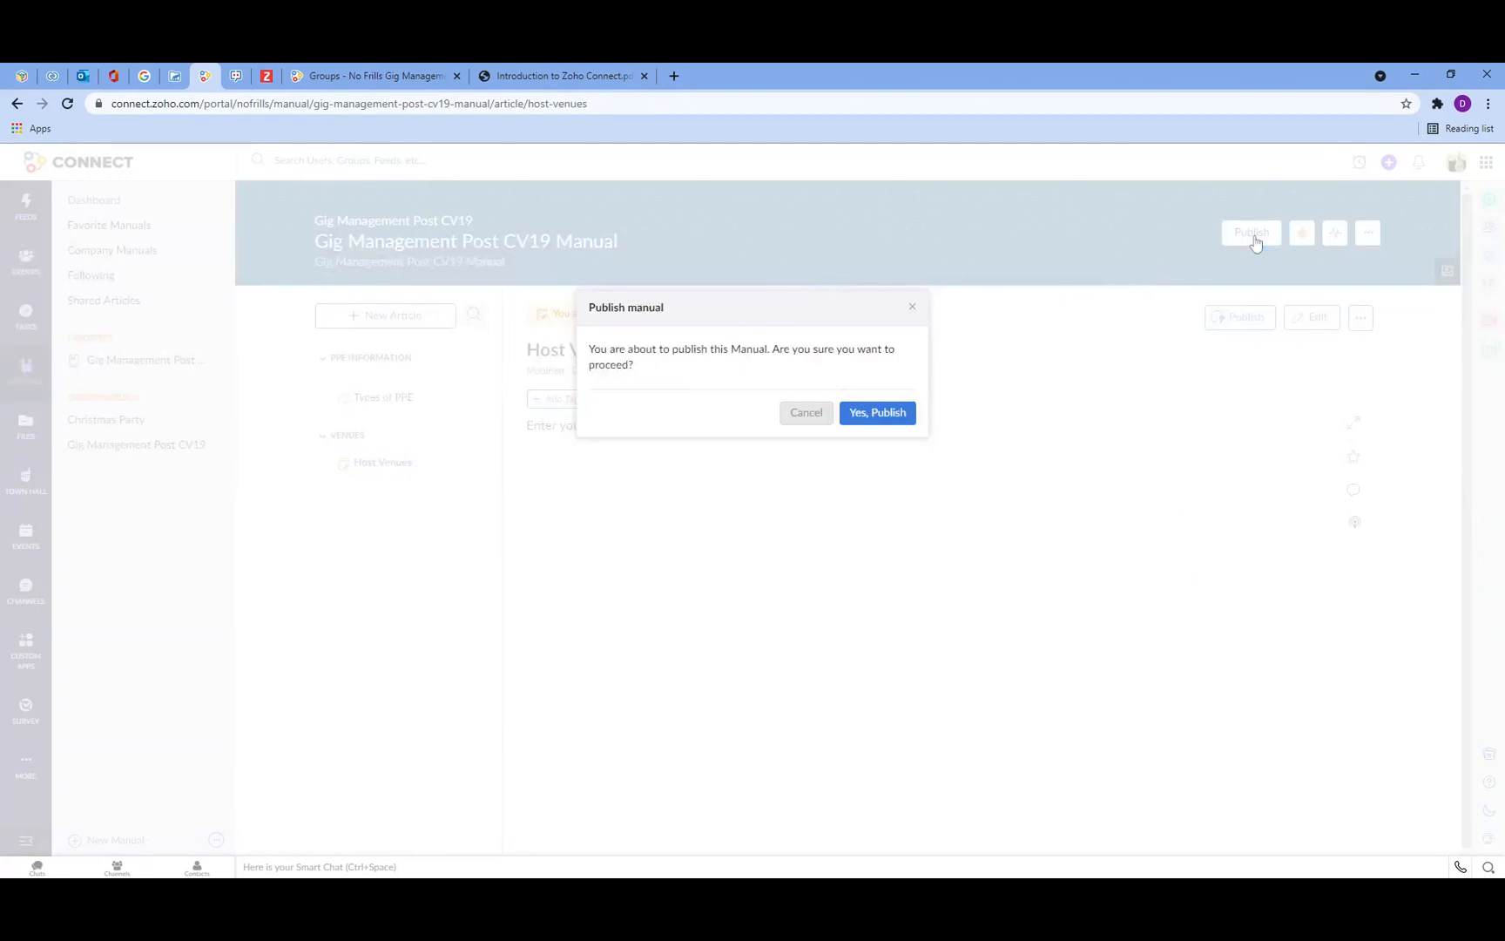
click(880, 416)
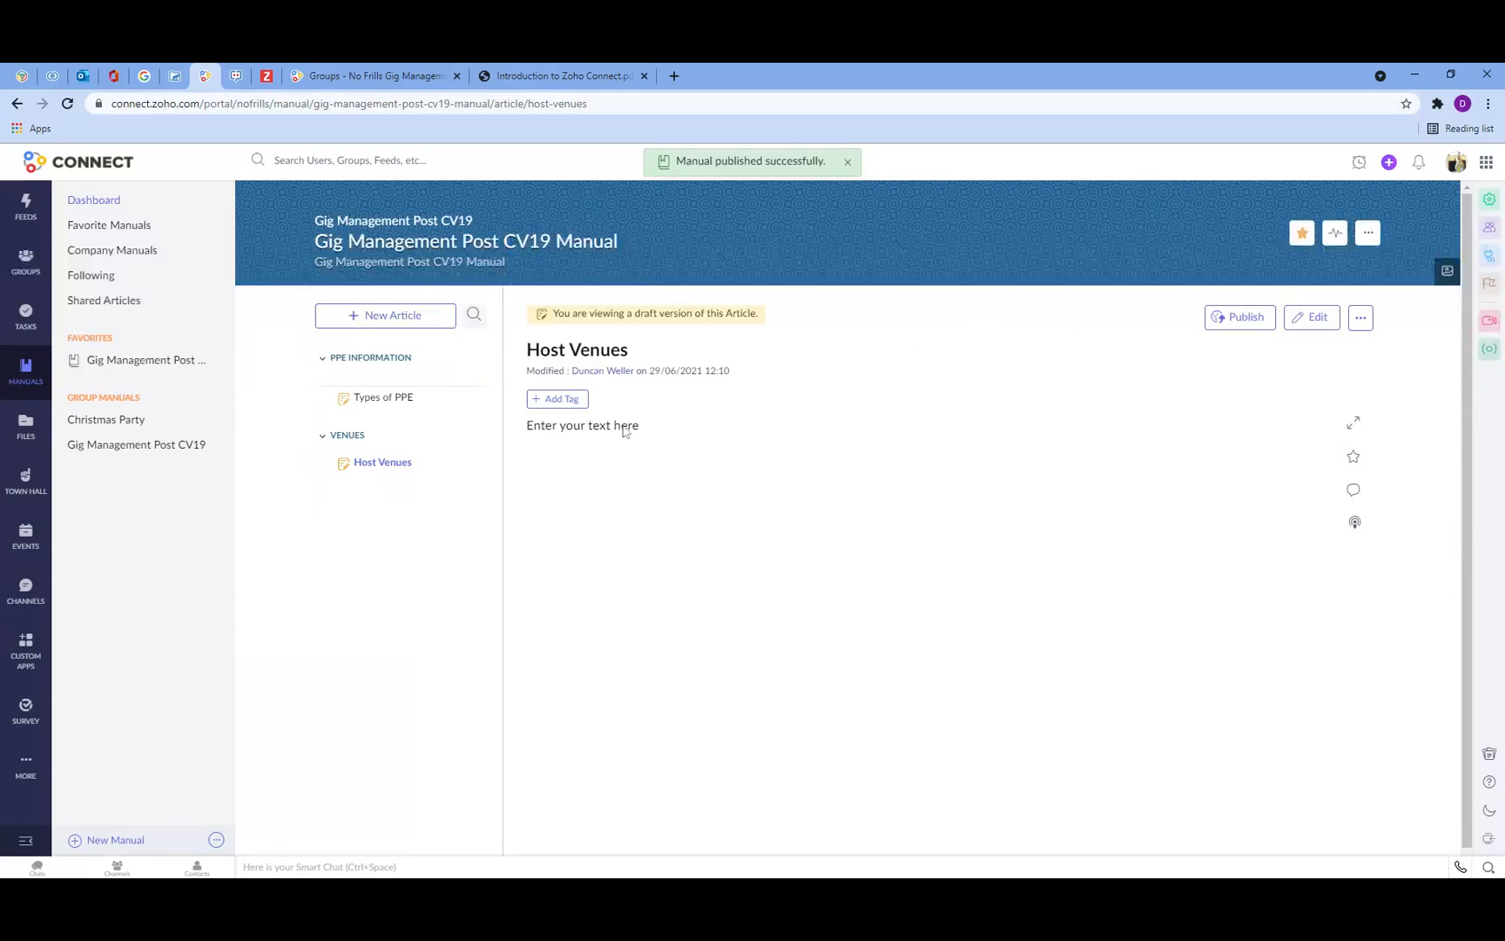
Step: Publish the Host Venues article and the Types of PPE article
click(379, 463)
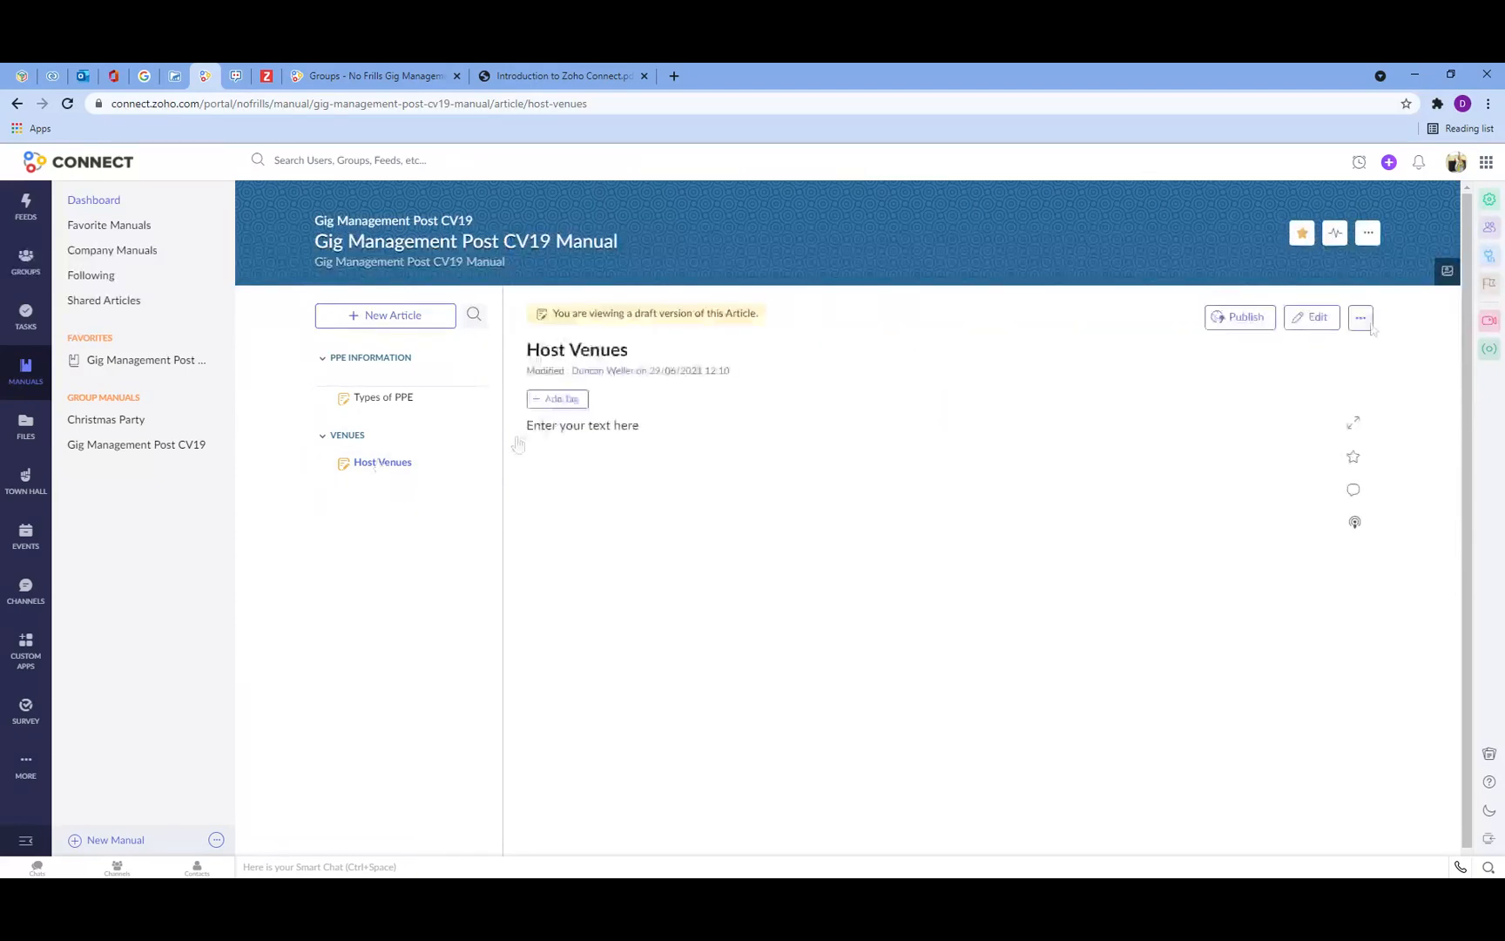
click(1254, 318)
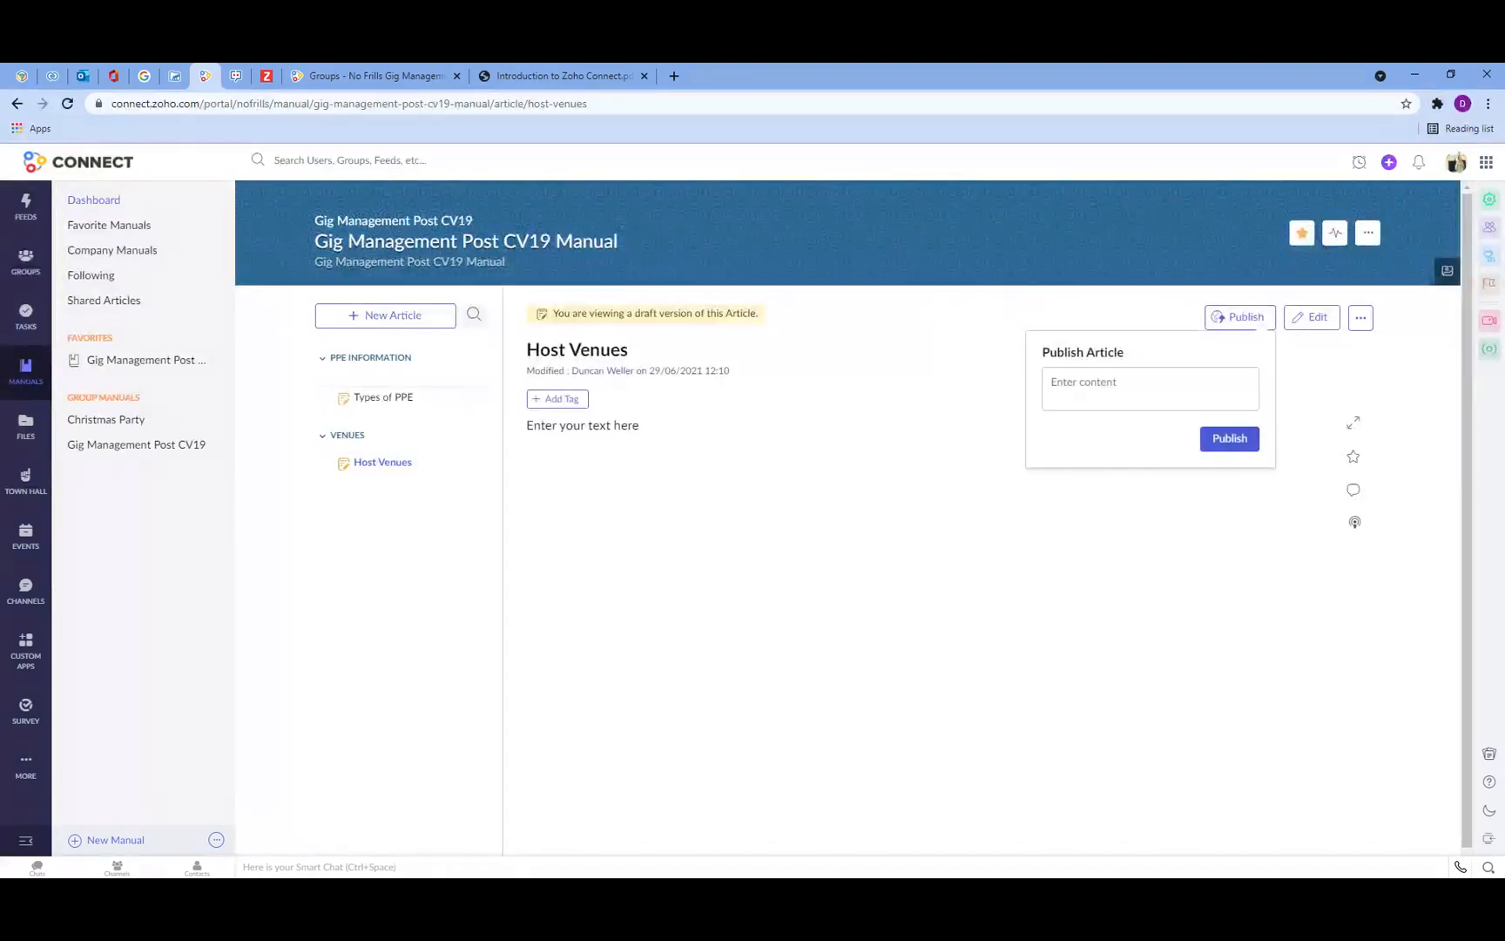
click(1229, 444)
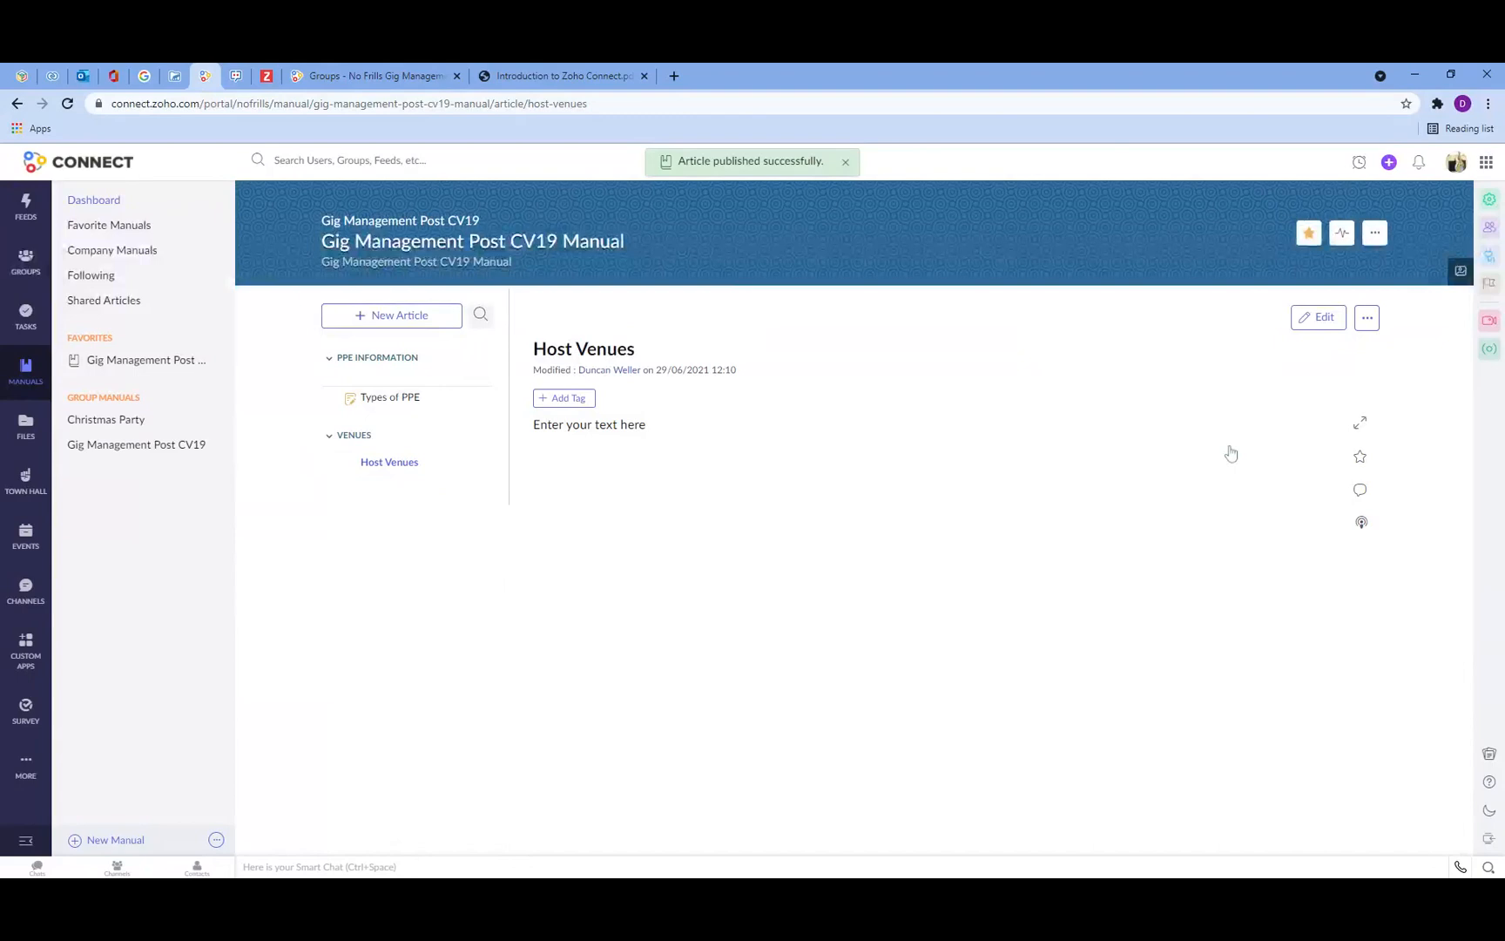
click(389, 399)
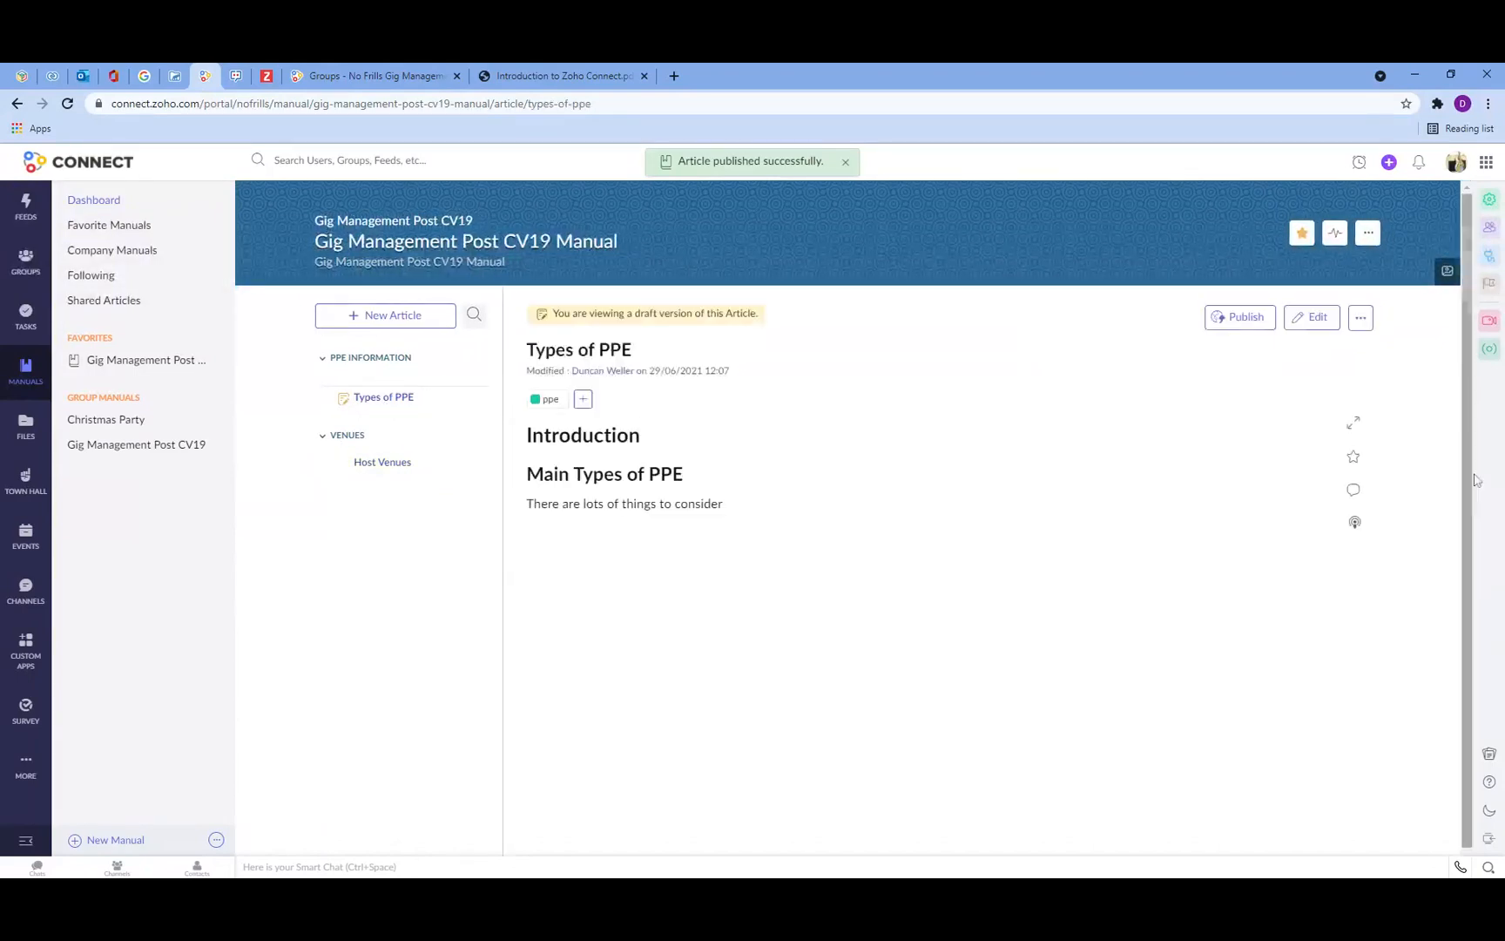
click(1243, 319)
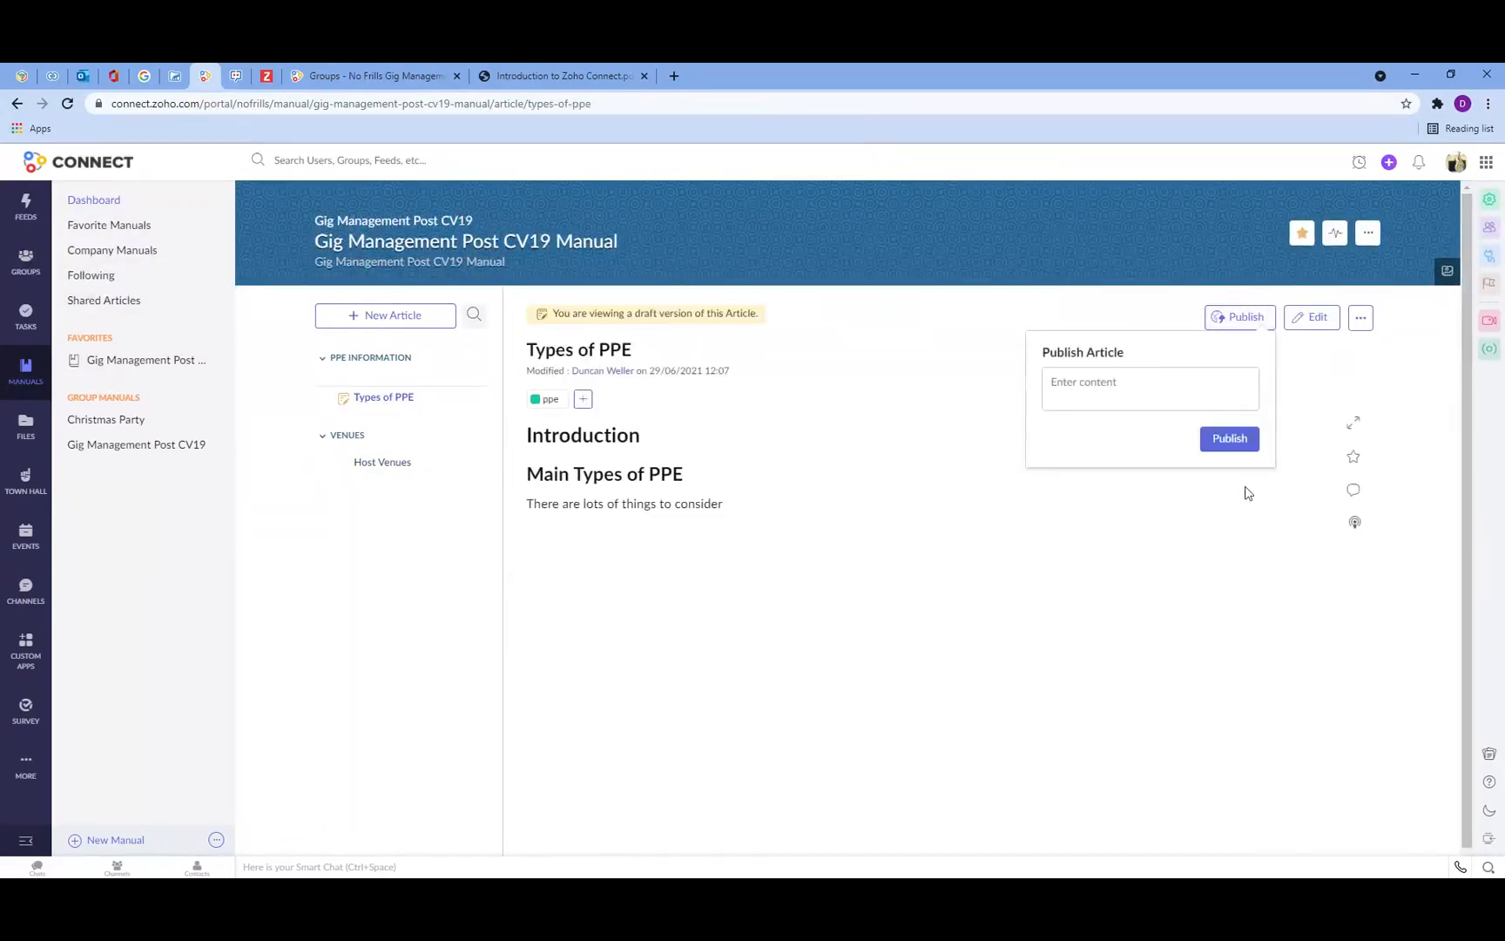
click(1229, 440)
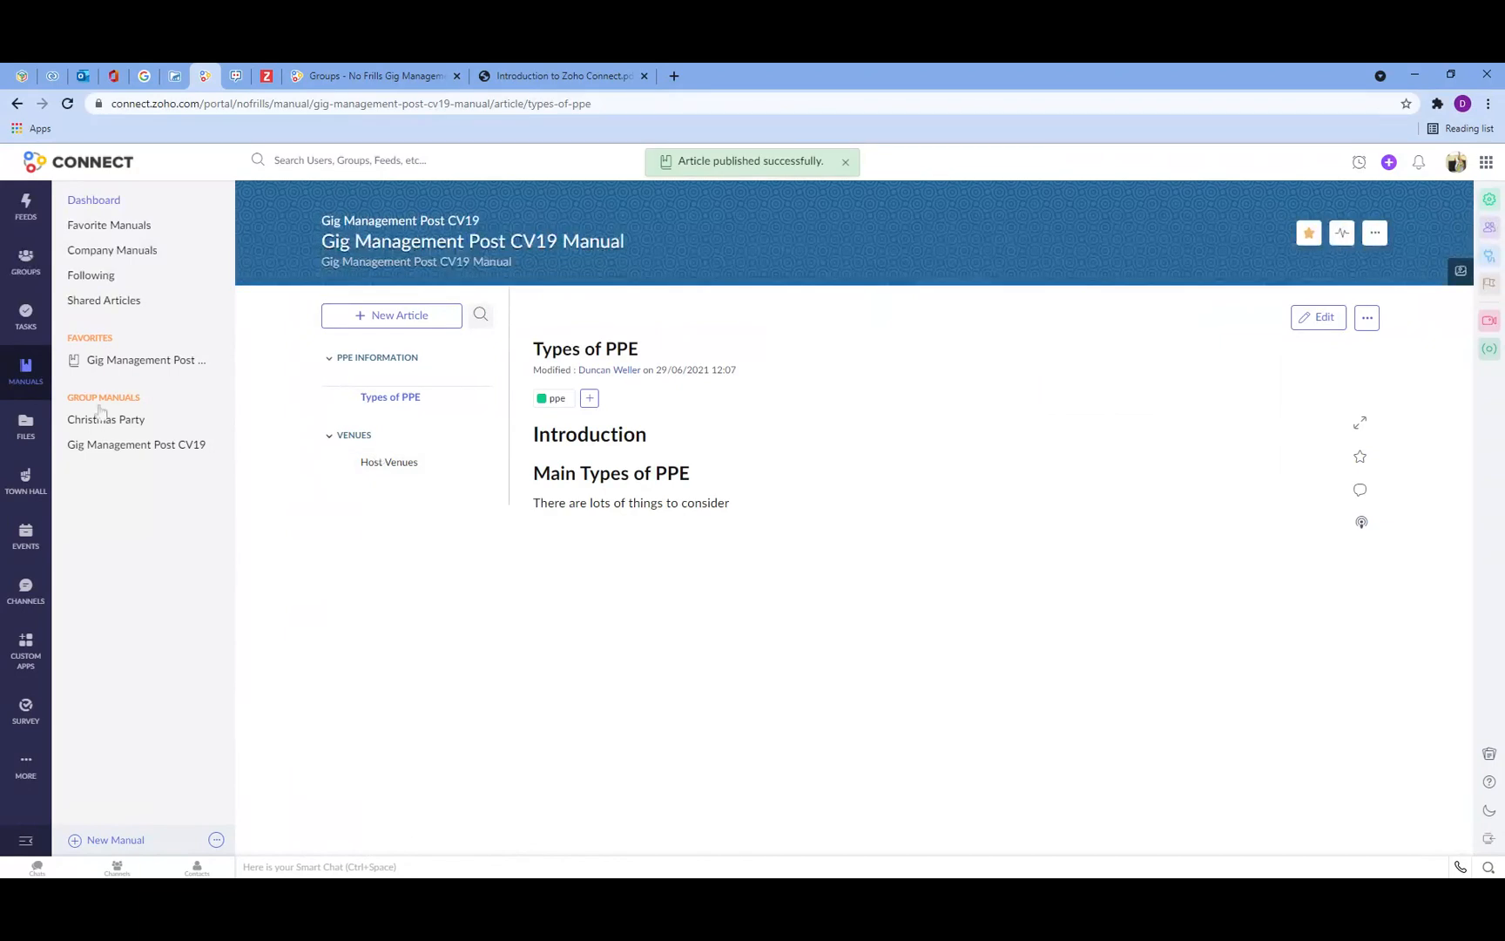
Step: Review the manuals dashboard, then reopen the Gig Management Post CV19 manual and its article options
click(27, 373)
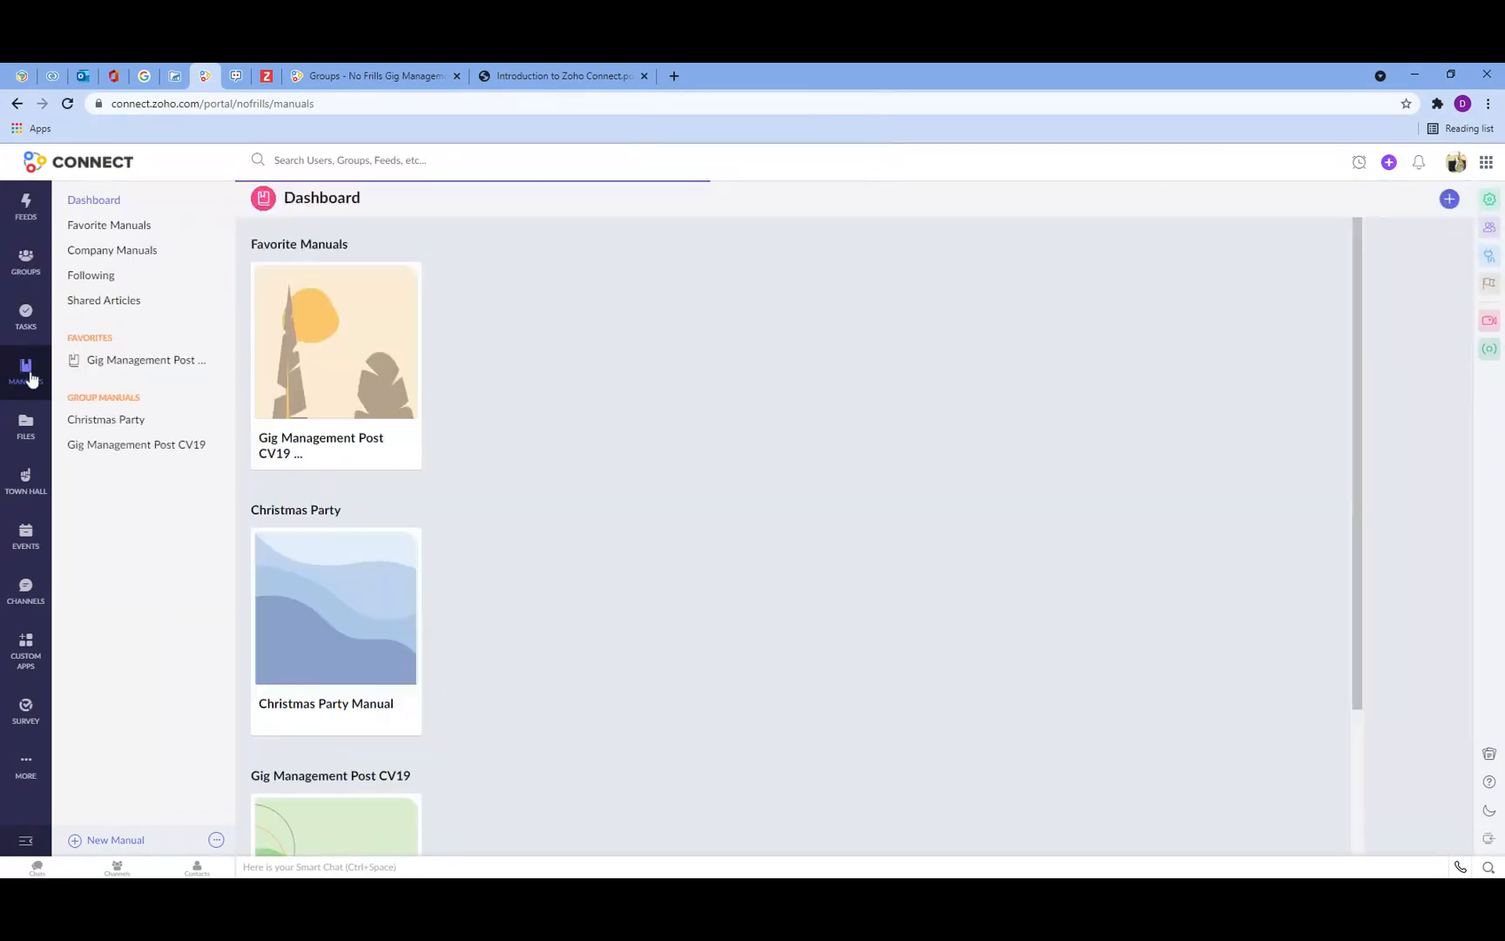
scroll(299, 427, down, 3)
scroll(298, 431, up, 1)
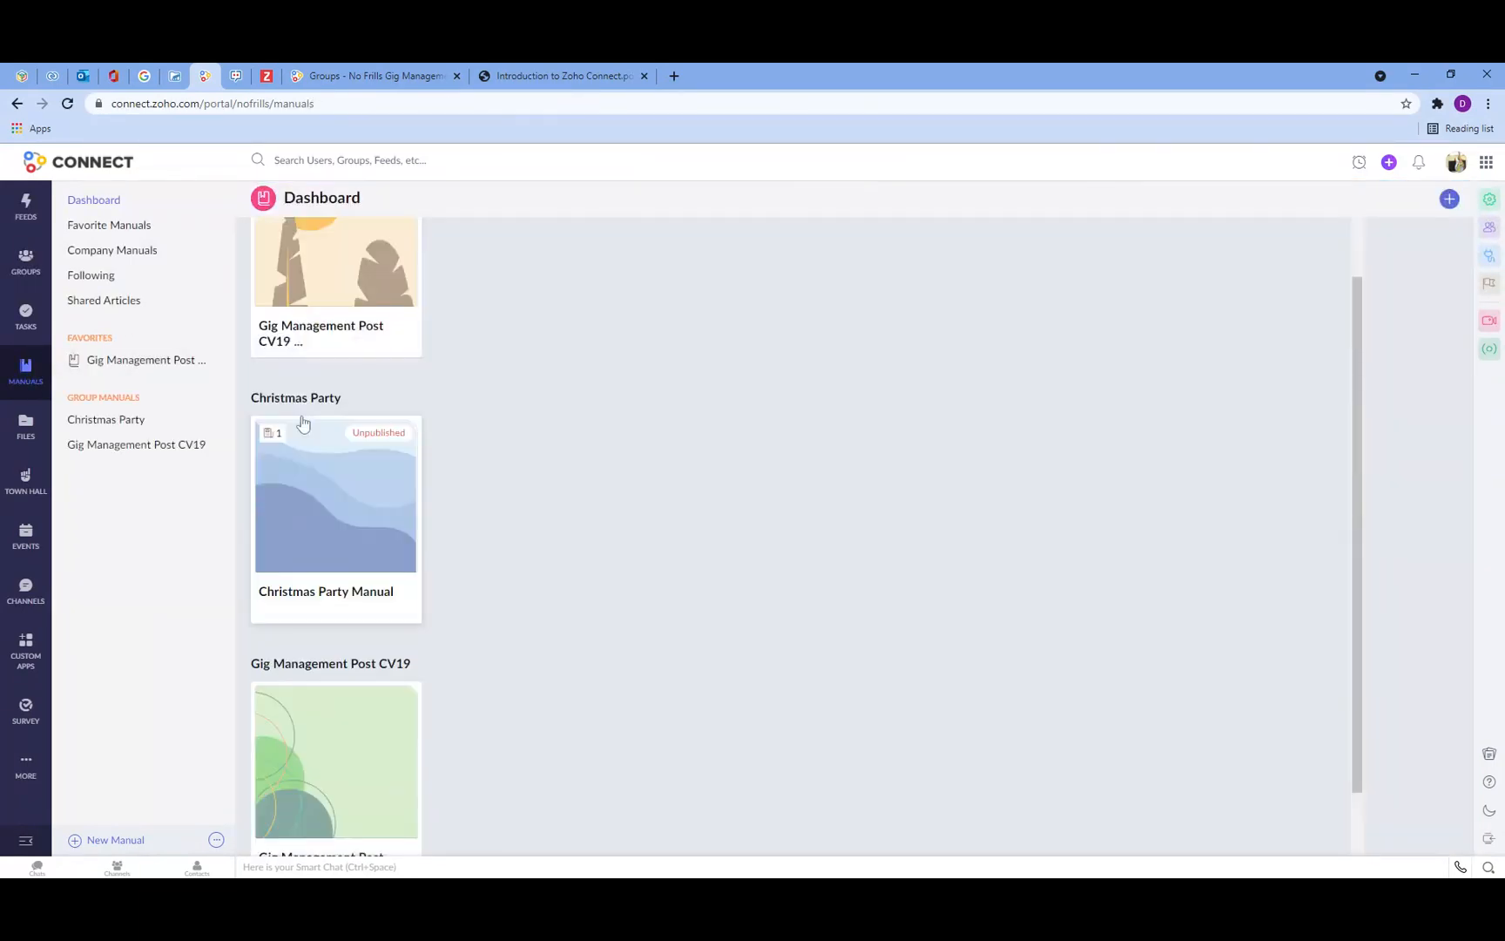
scroll(302, 423, up, 2)
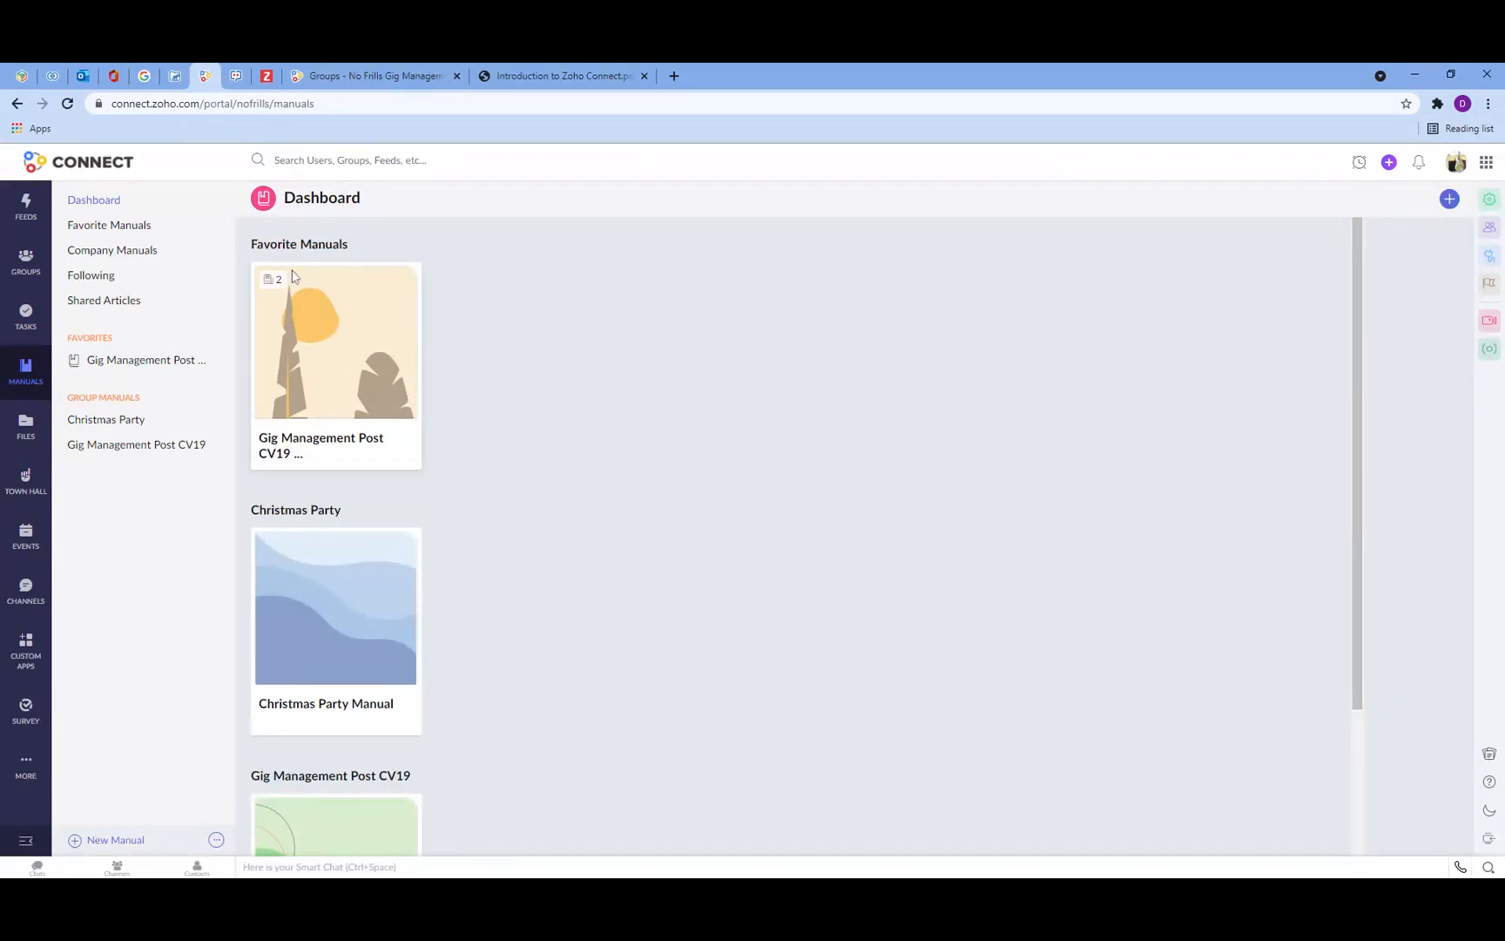
scroll(337, 433, down, 1)
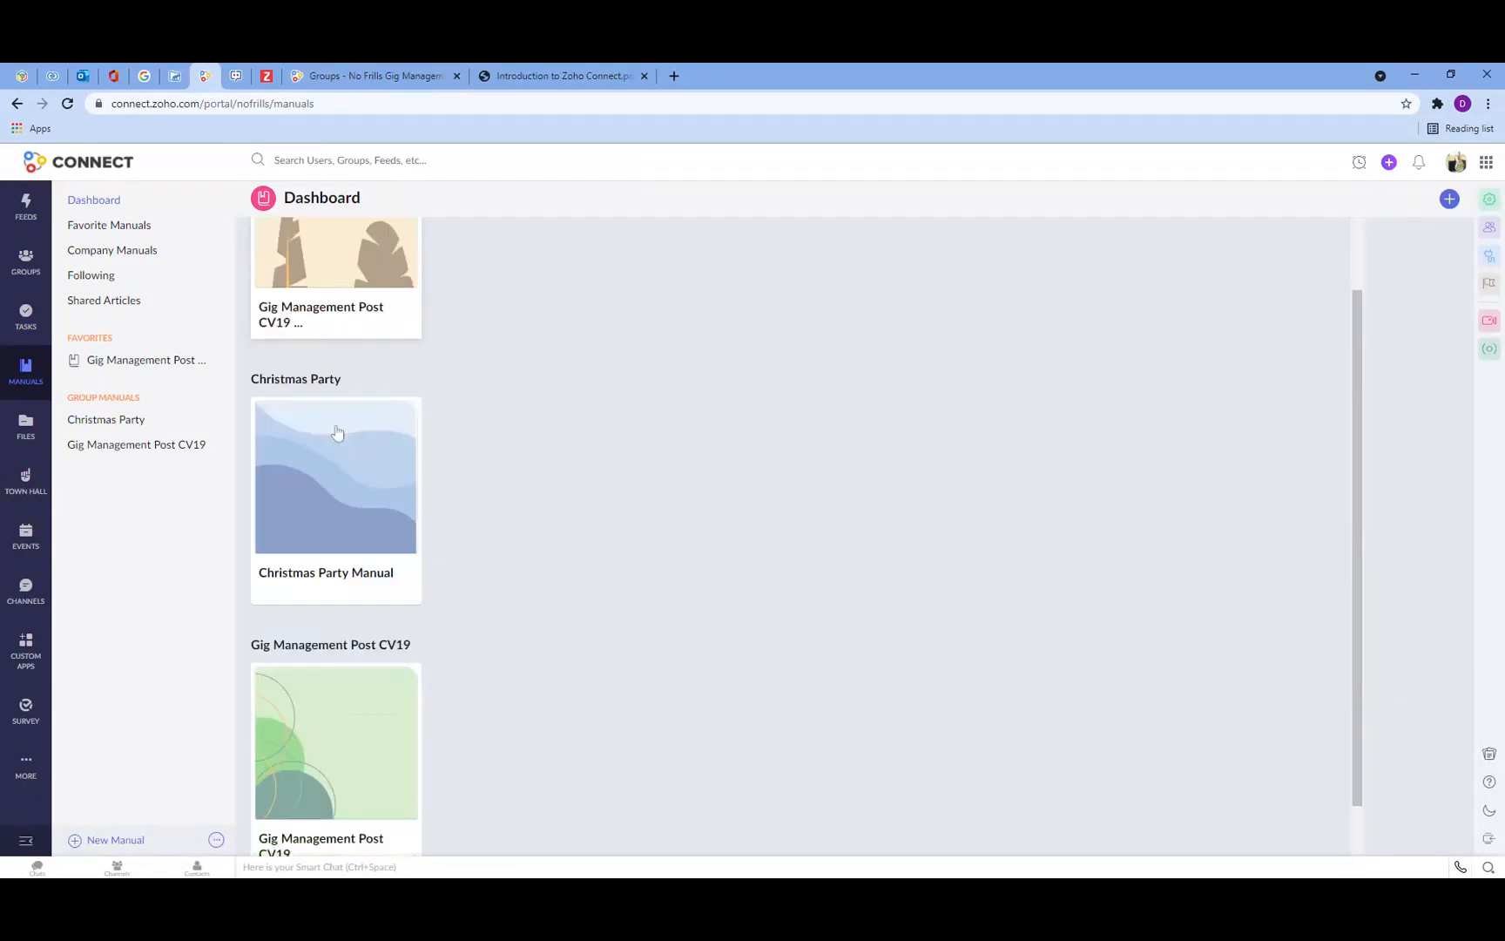
scroll(370, 572, down, 1)
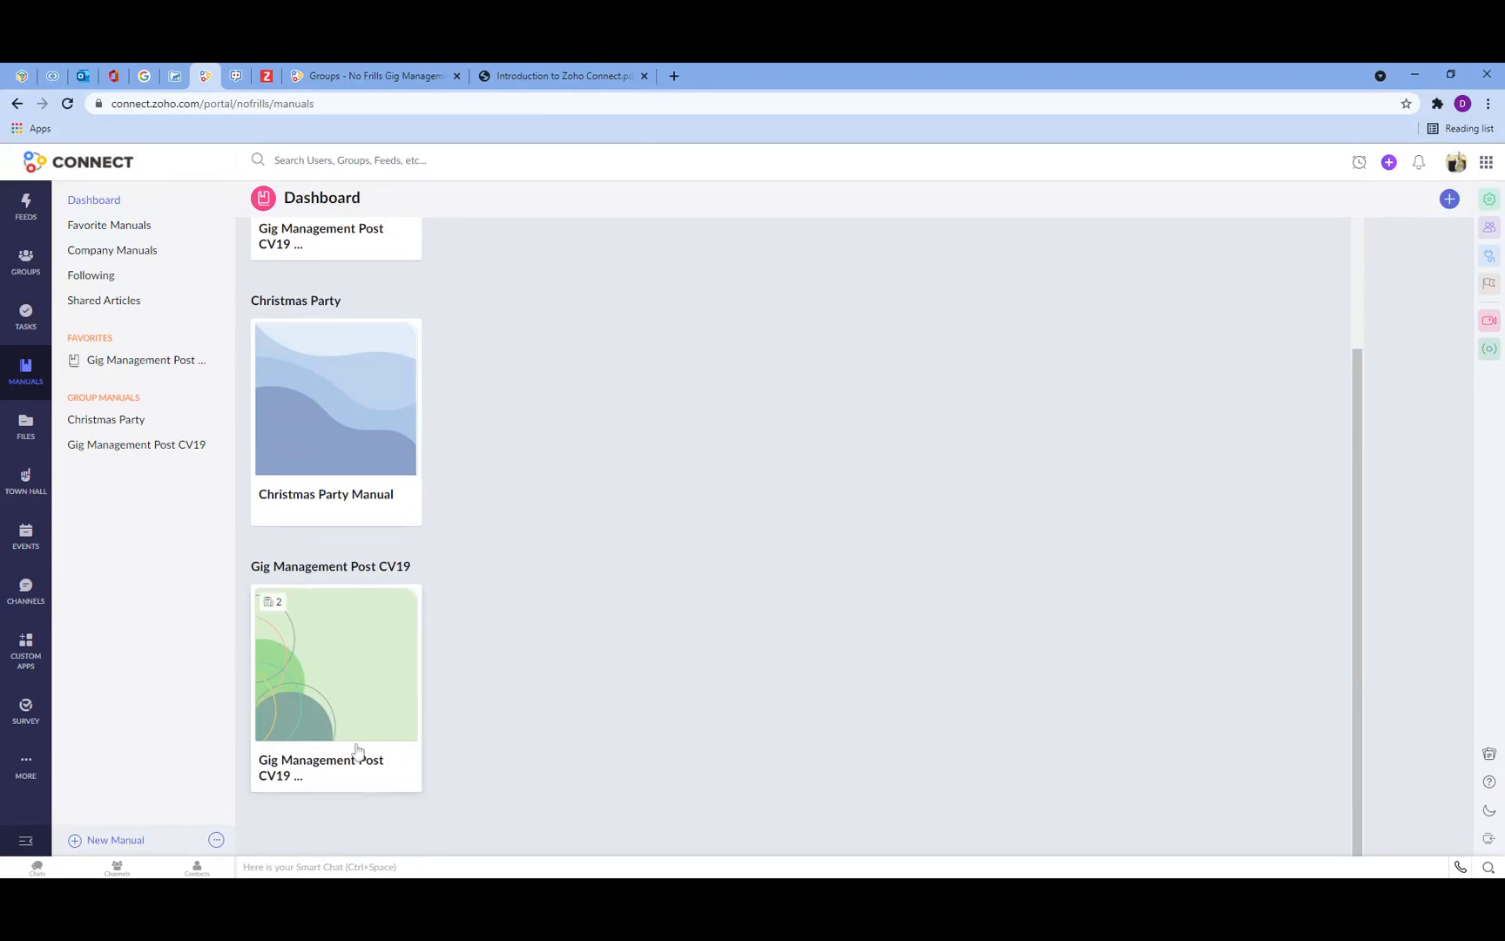
click(153, 447)
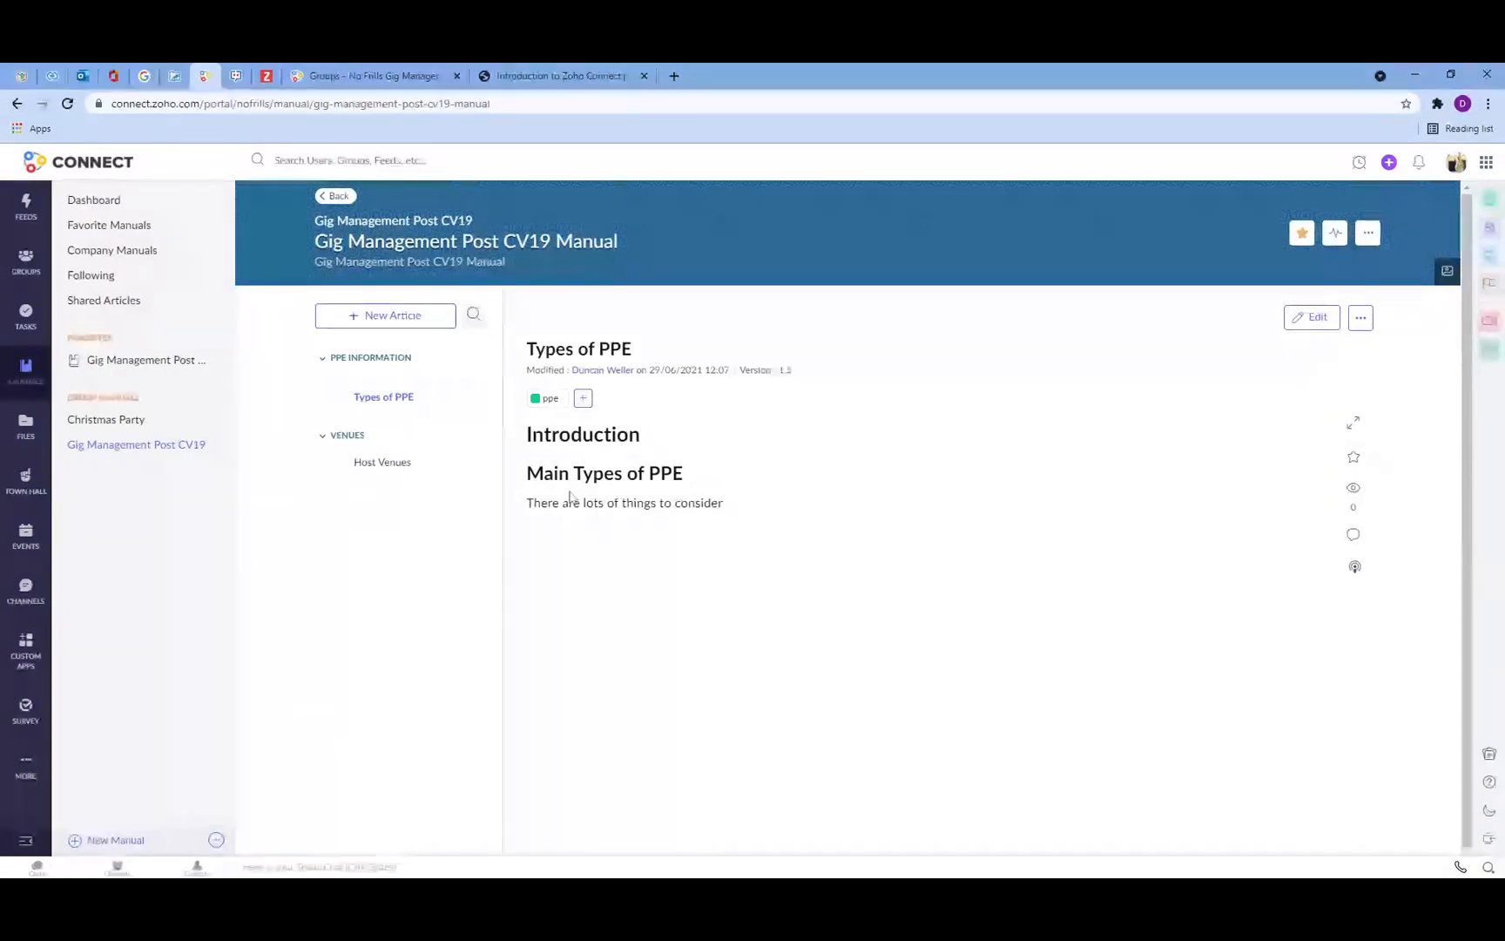
click(1359, 322)
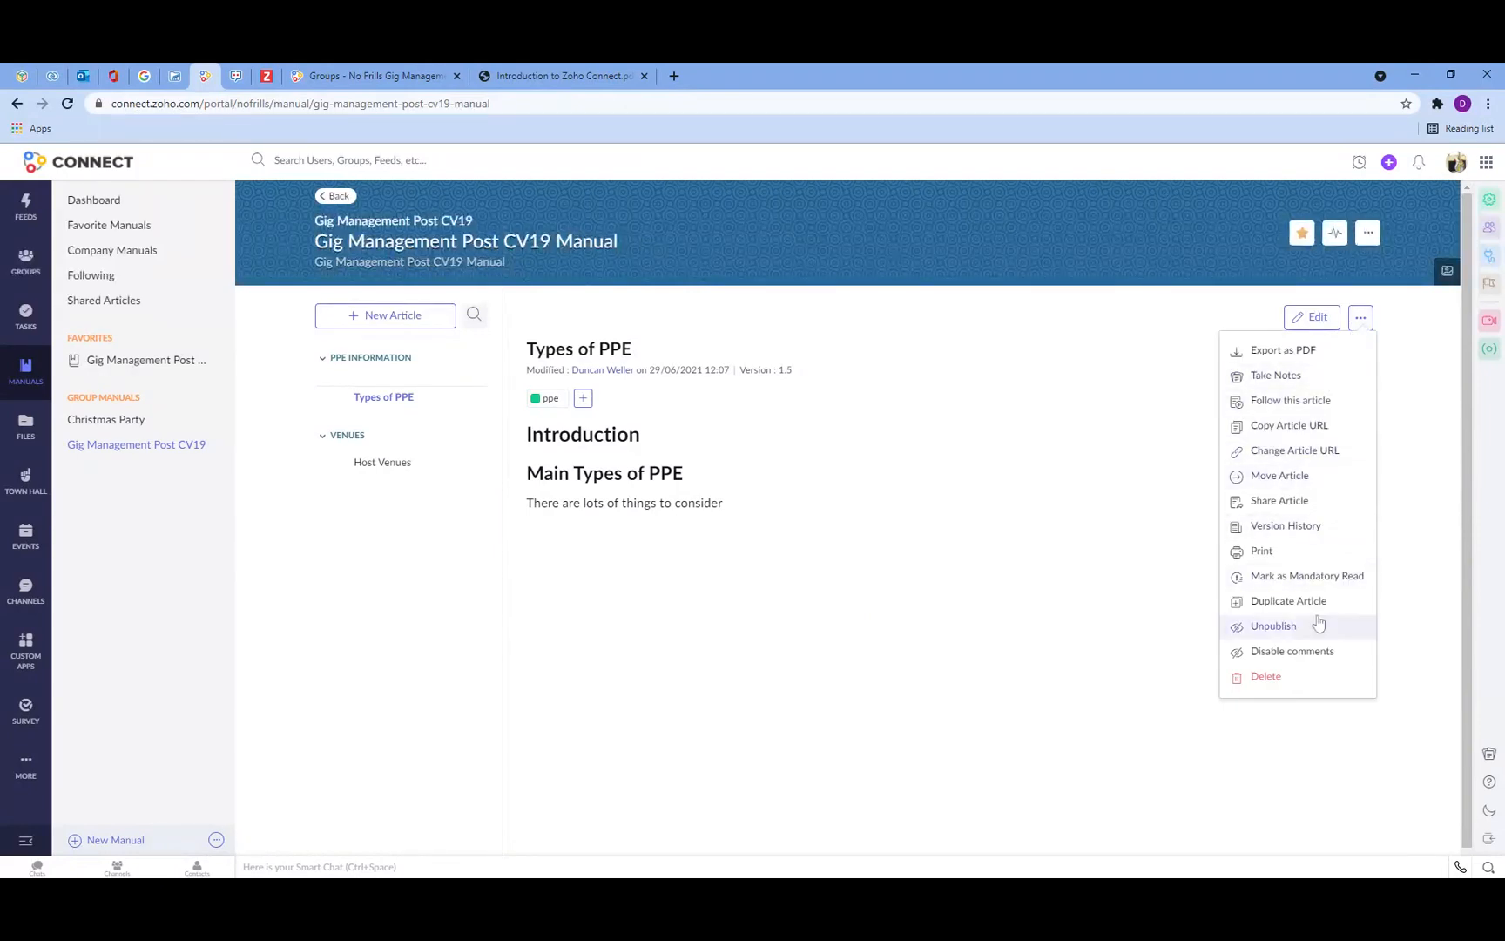
click(1321, 738)
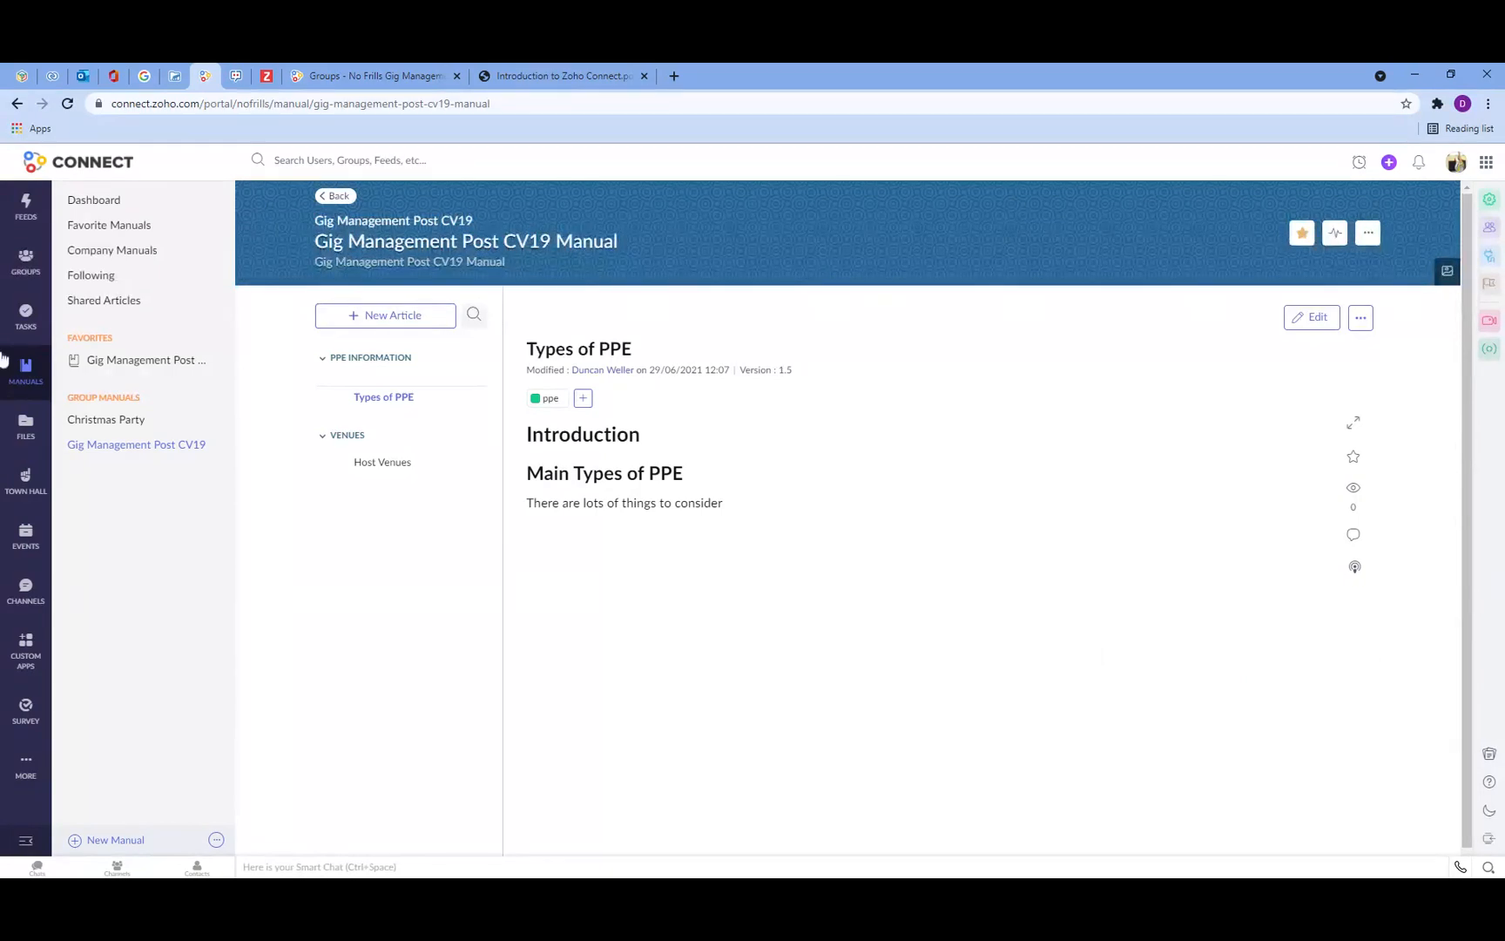
Step: Create a new Town Hall session named Gig Management Post CV19 Town Hall with description Gig Management Post CV19 Board
click(31, 486)
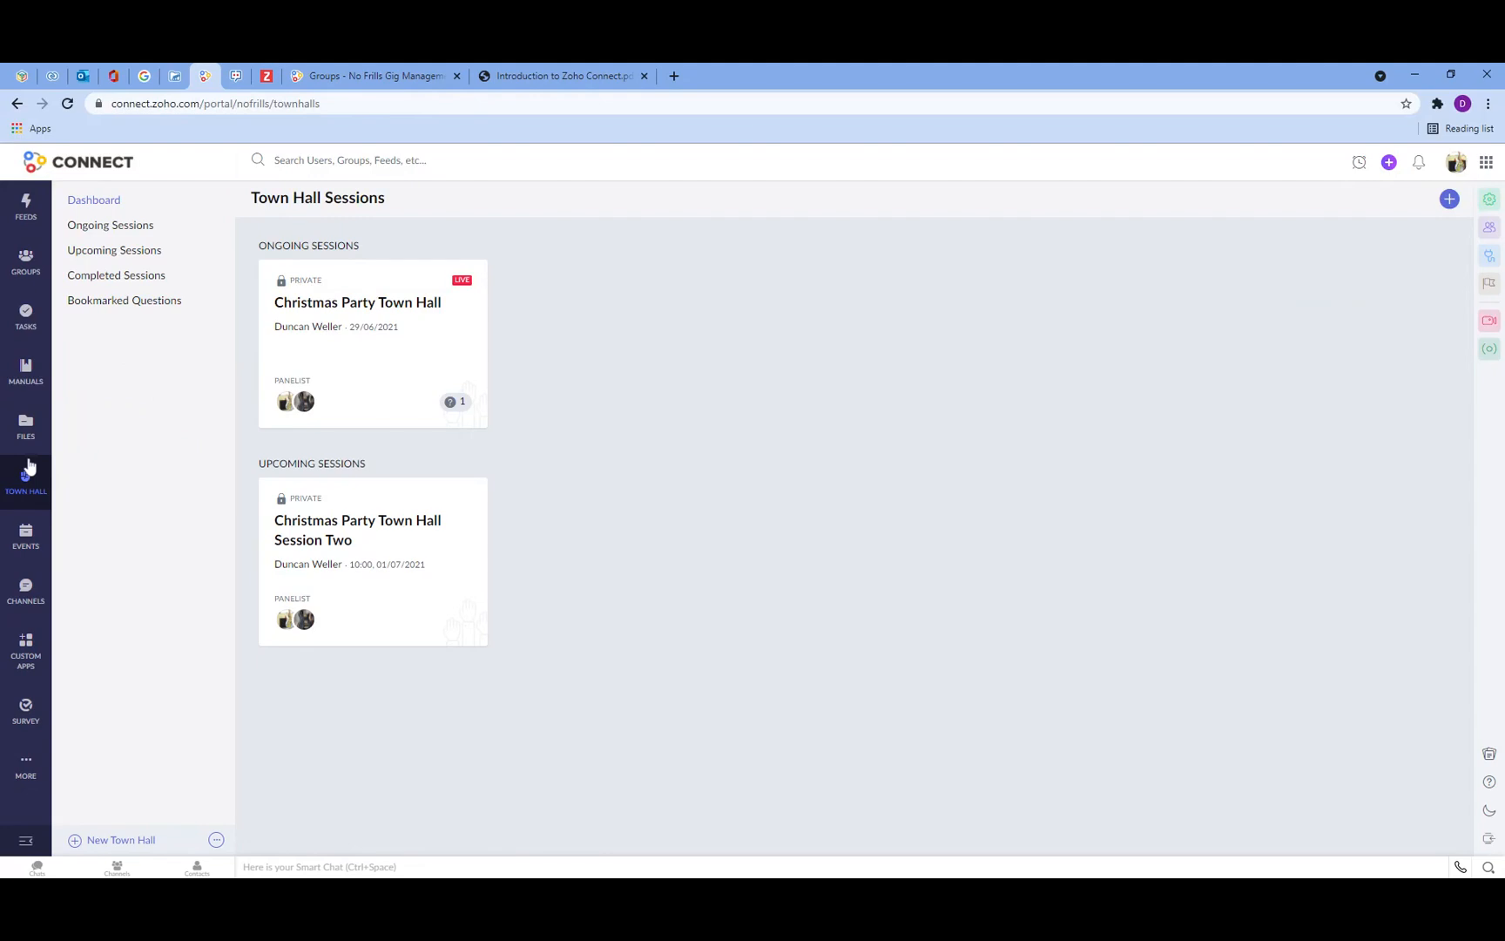
click(122, 841)
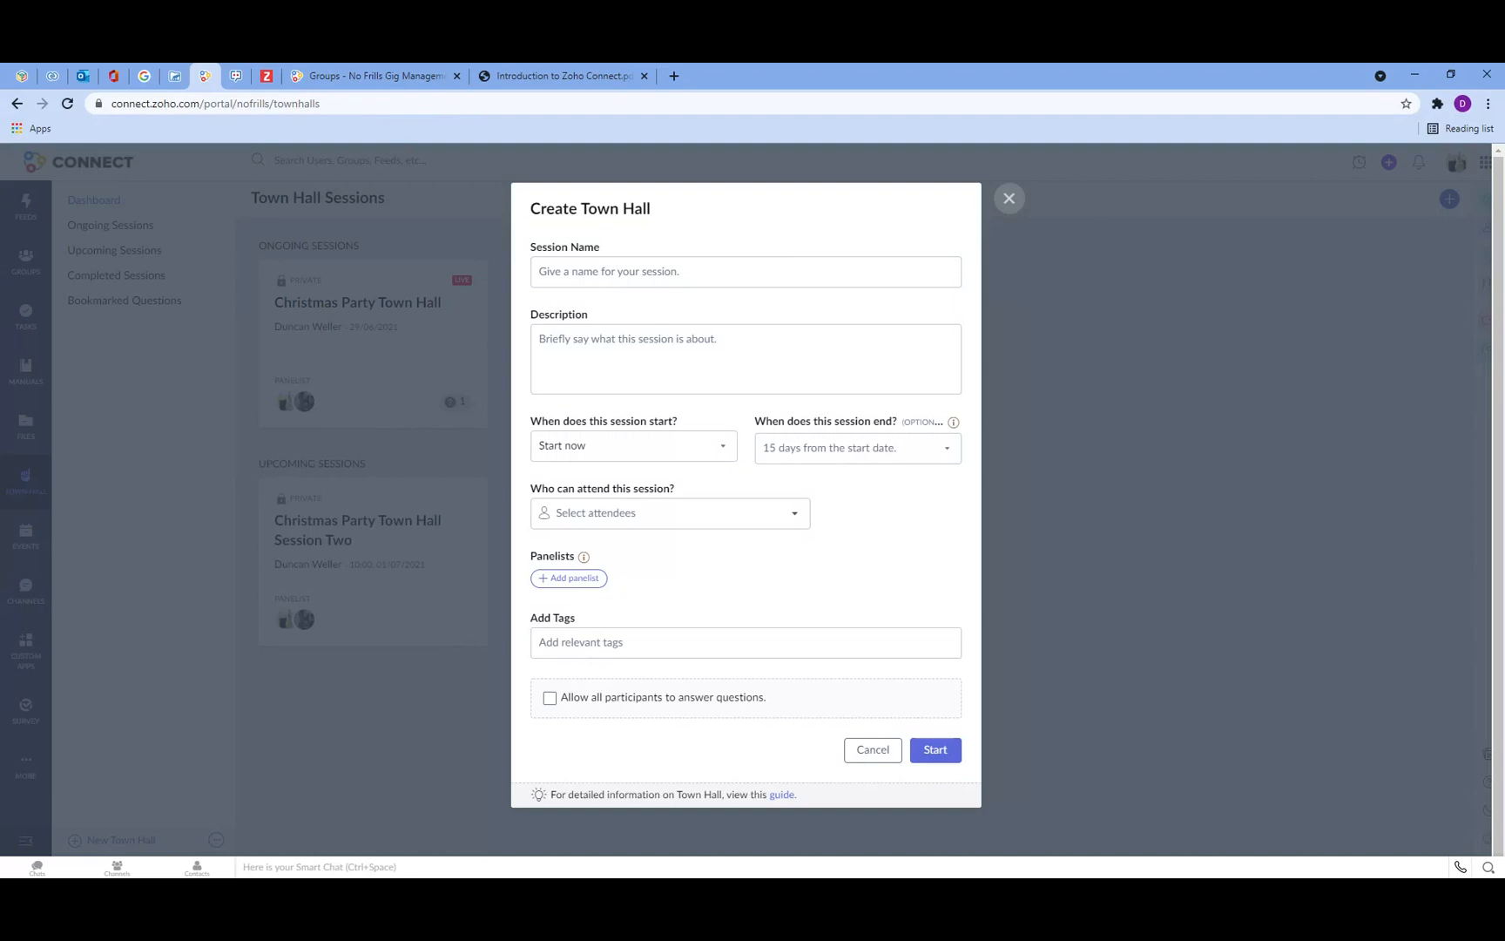
click(610, 272)
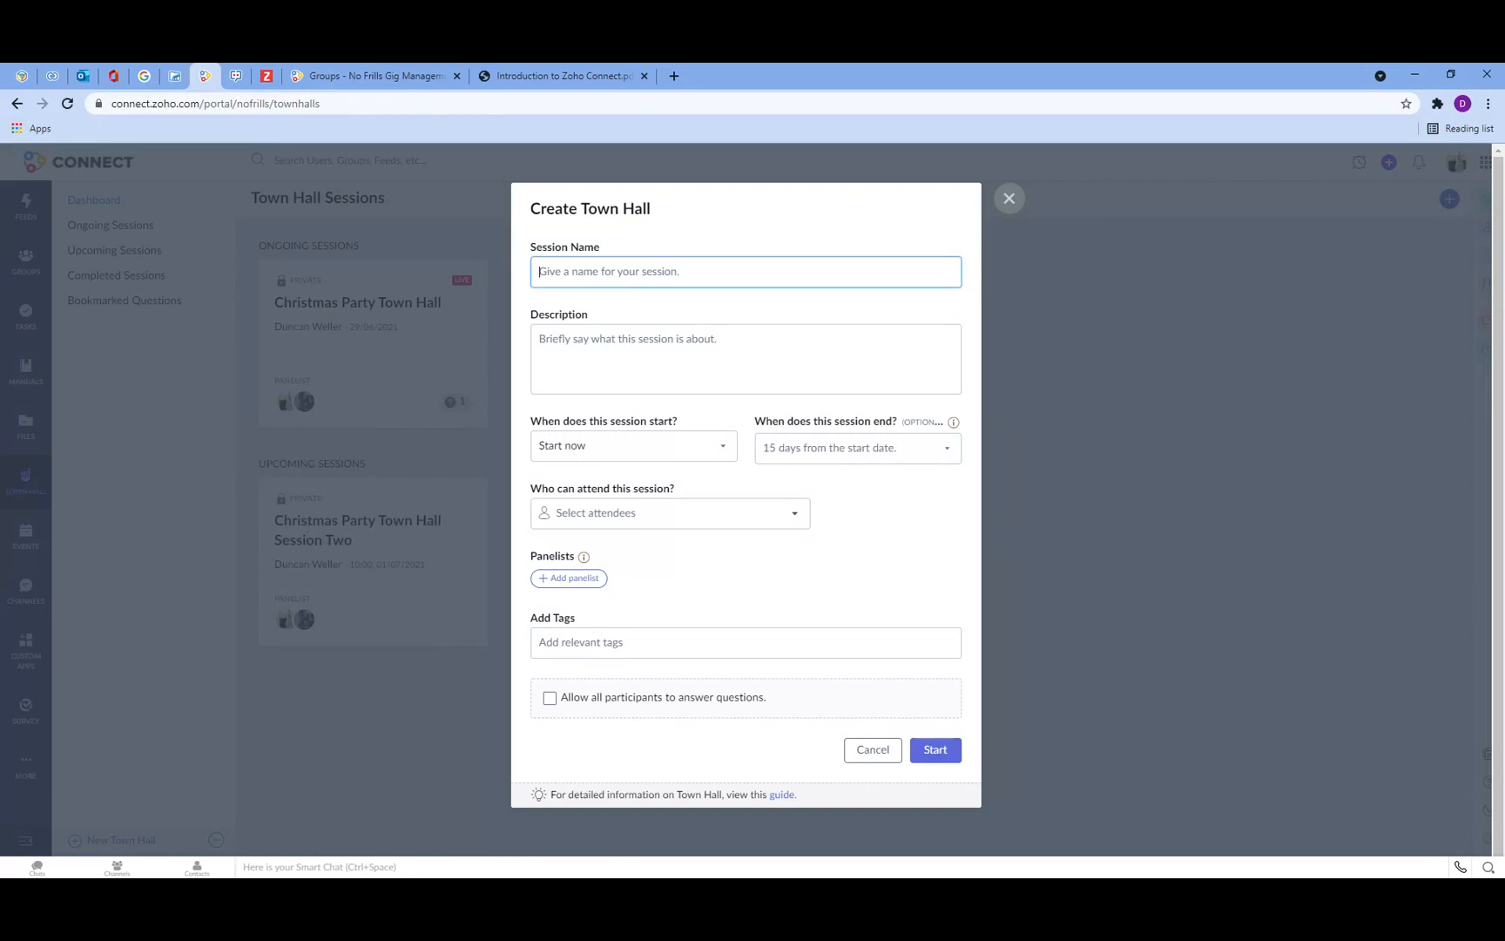
text(Gig Management Post CV19 Board)
key(BackSpace)
key(BackSpace)
key(BackSpace)
key(BackSpace)
key(BackSpace)
text(Town Hall)
click(609, 340)
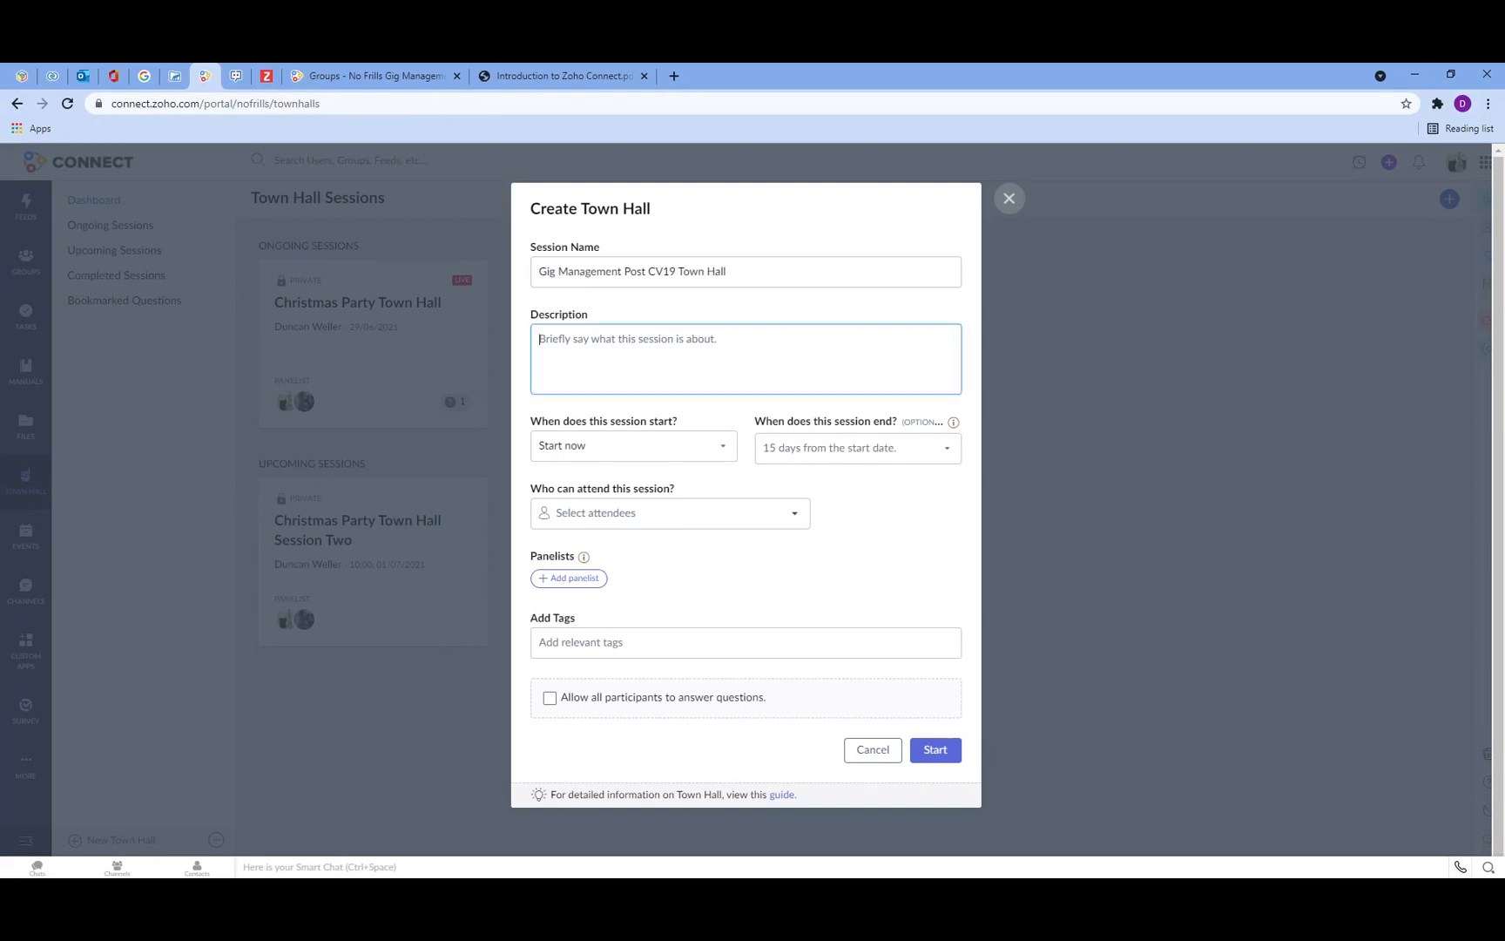
text(Gig Management Post CV19 Board)
Step: Schedule the session for later on 30/06/2021 at 13:30 and add a network member as panelist
click(643, 449)
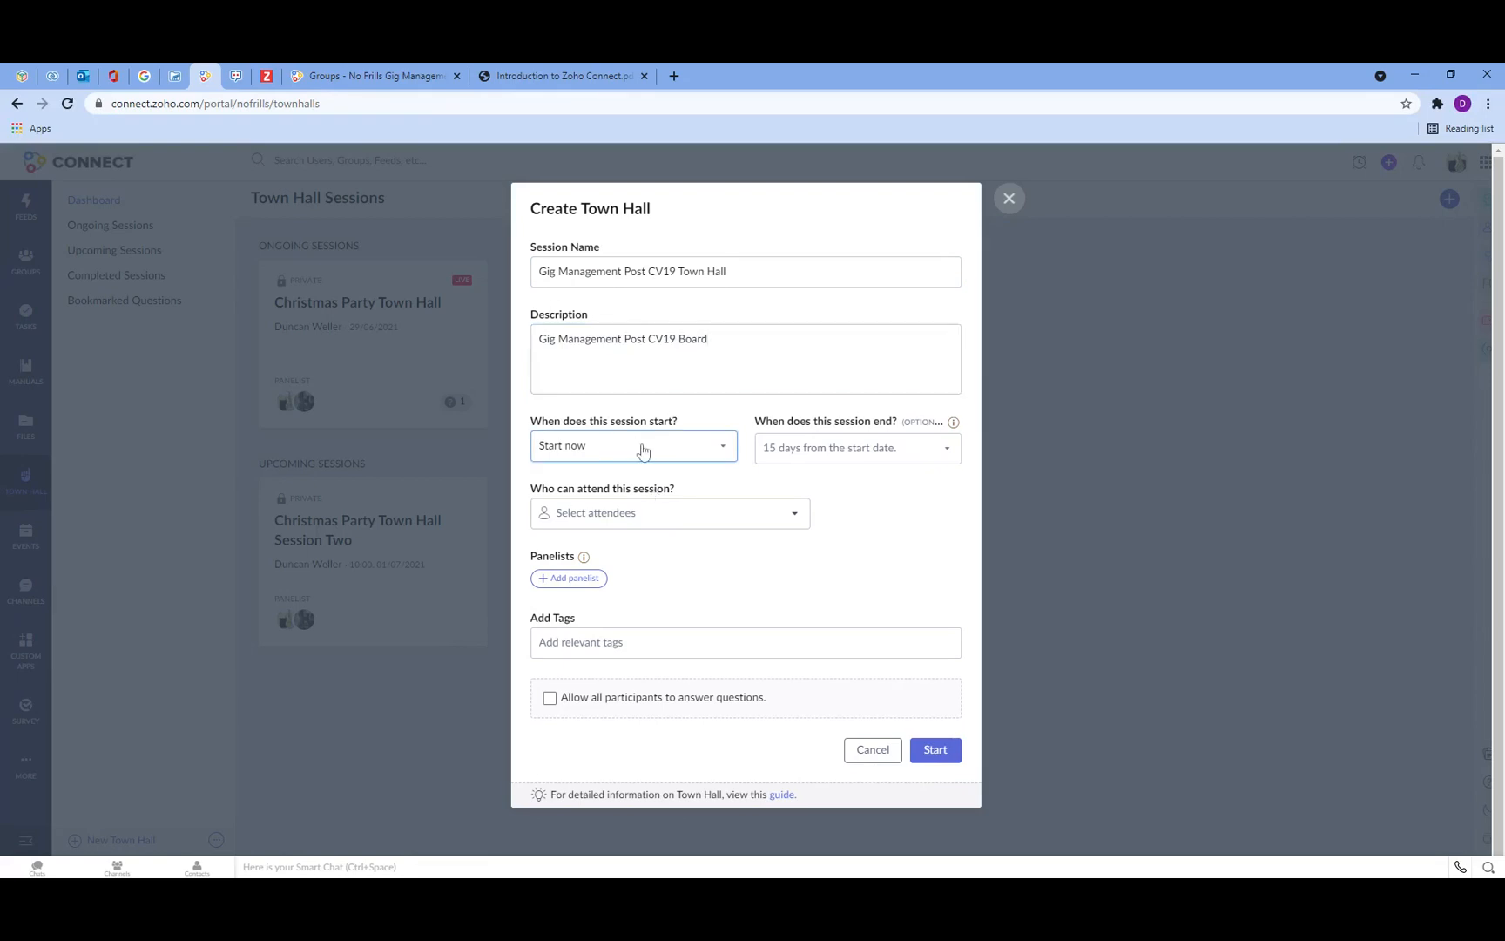
click(643, 449)
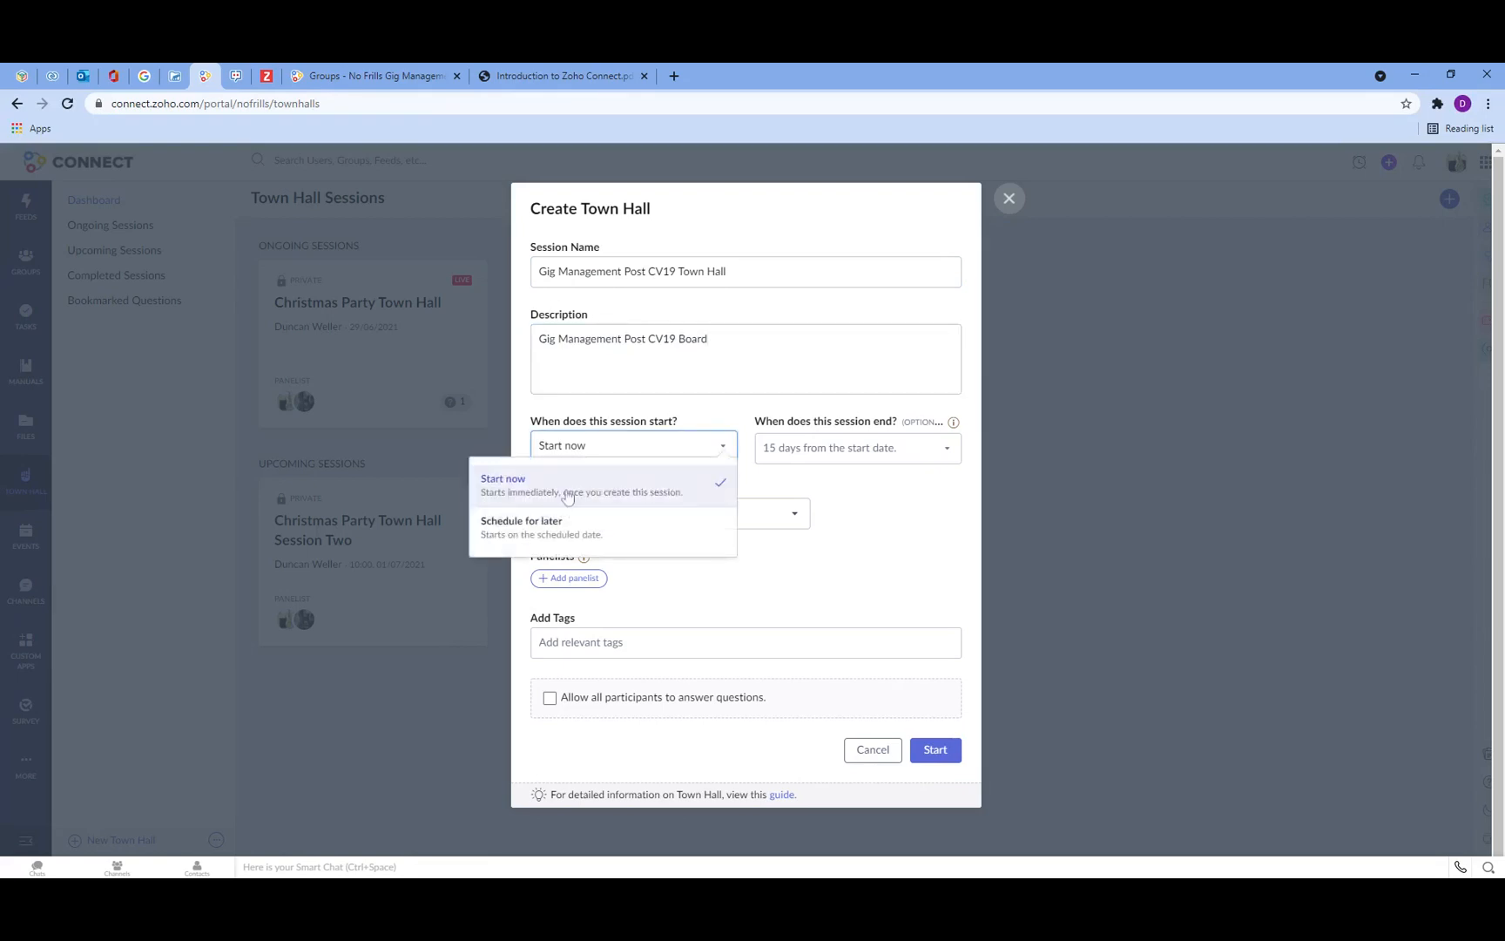
click(566, 525)
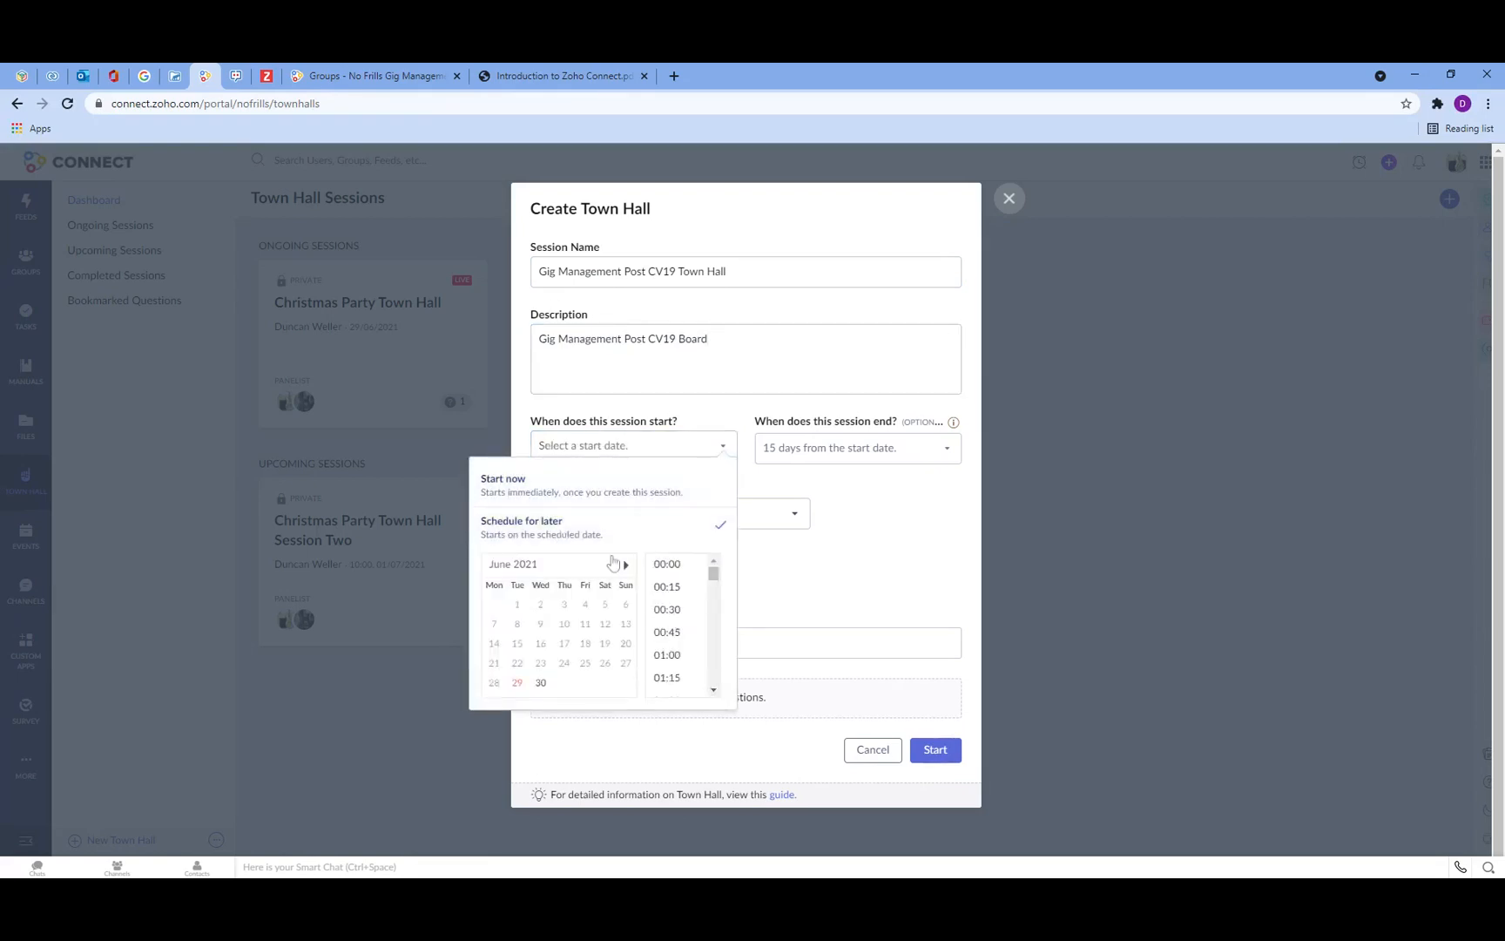
click(541, 683)
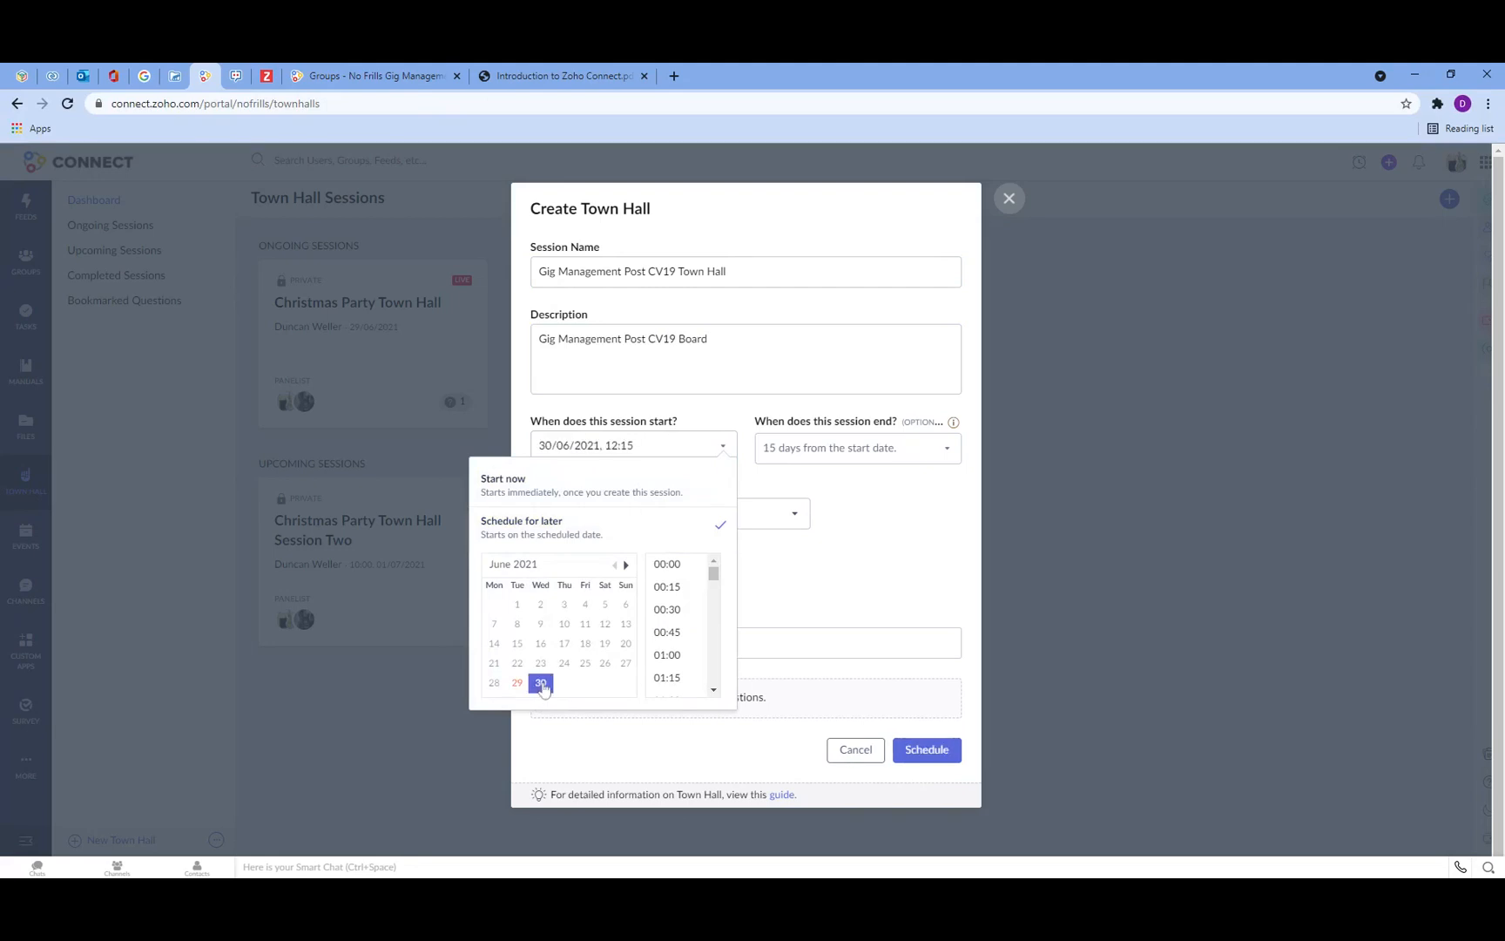
scroll(684, 649, down, 3)
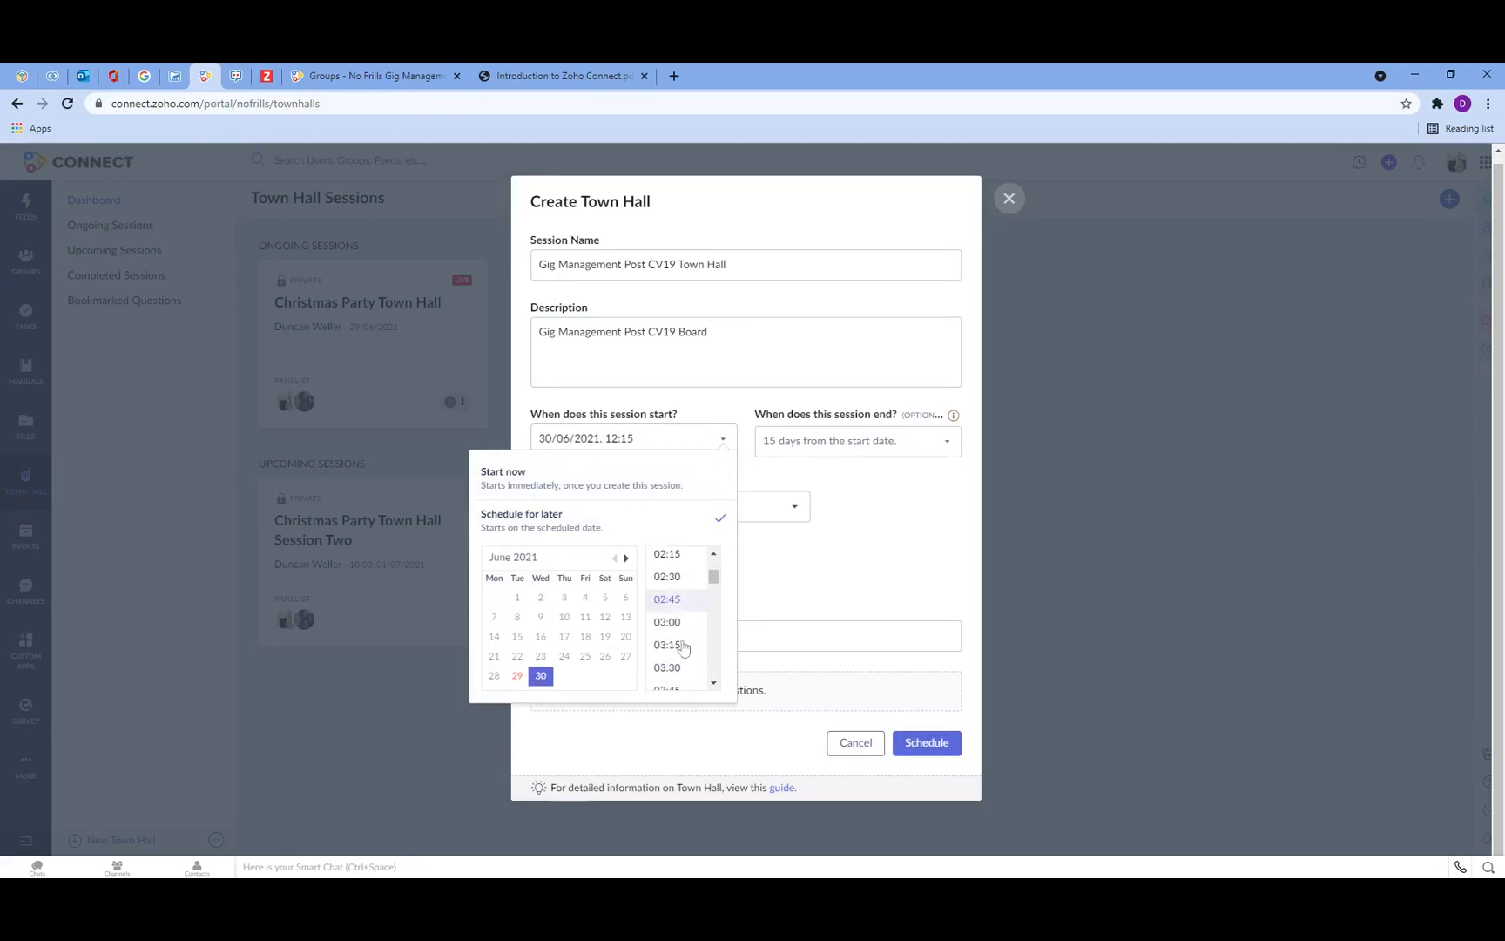
scroll(684, 646, down, 10)
click(682, 605)
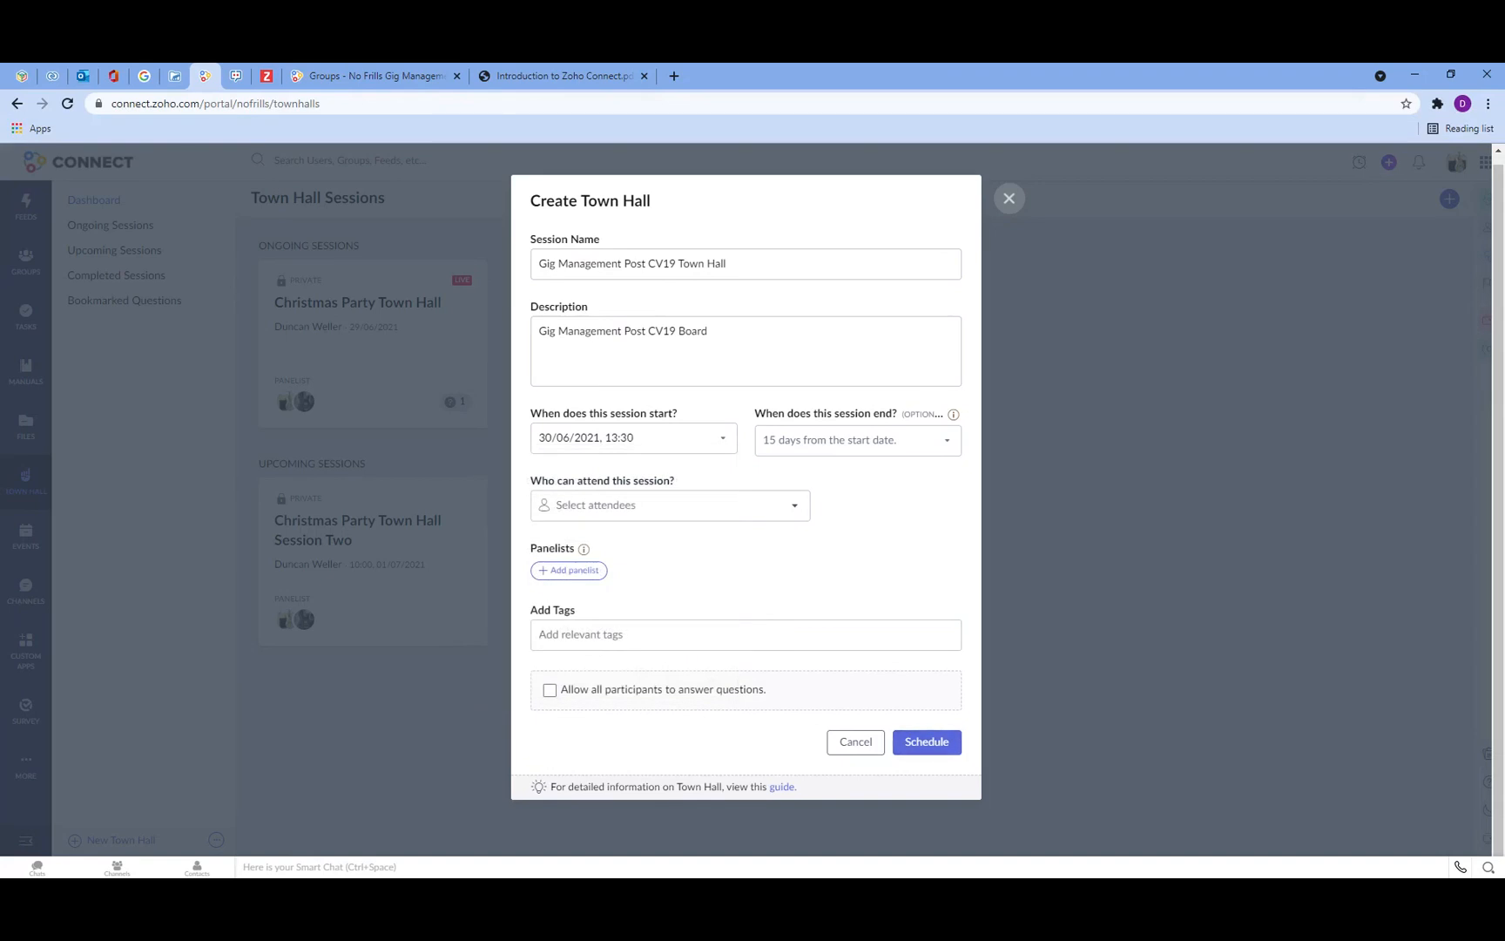
click(601, 573)
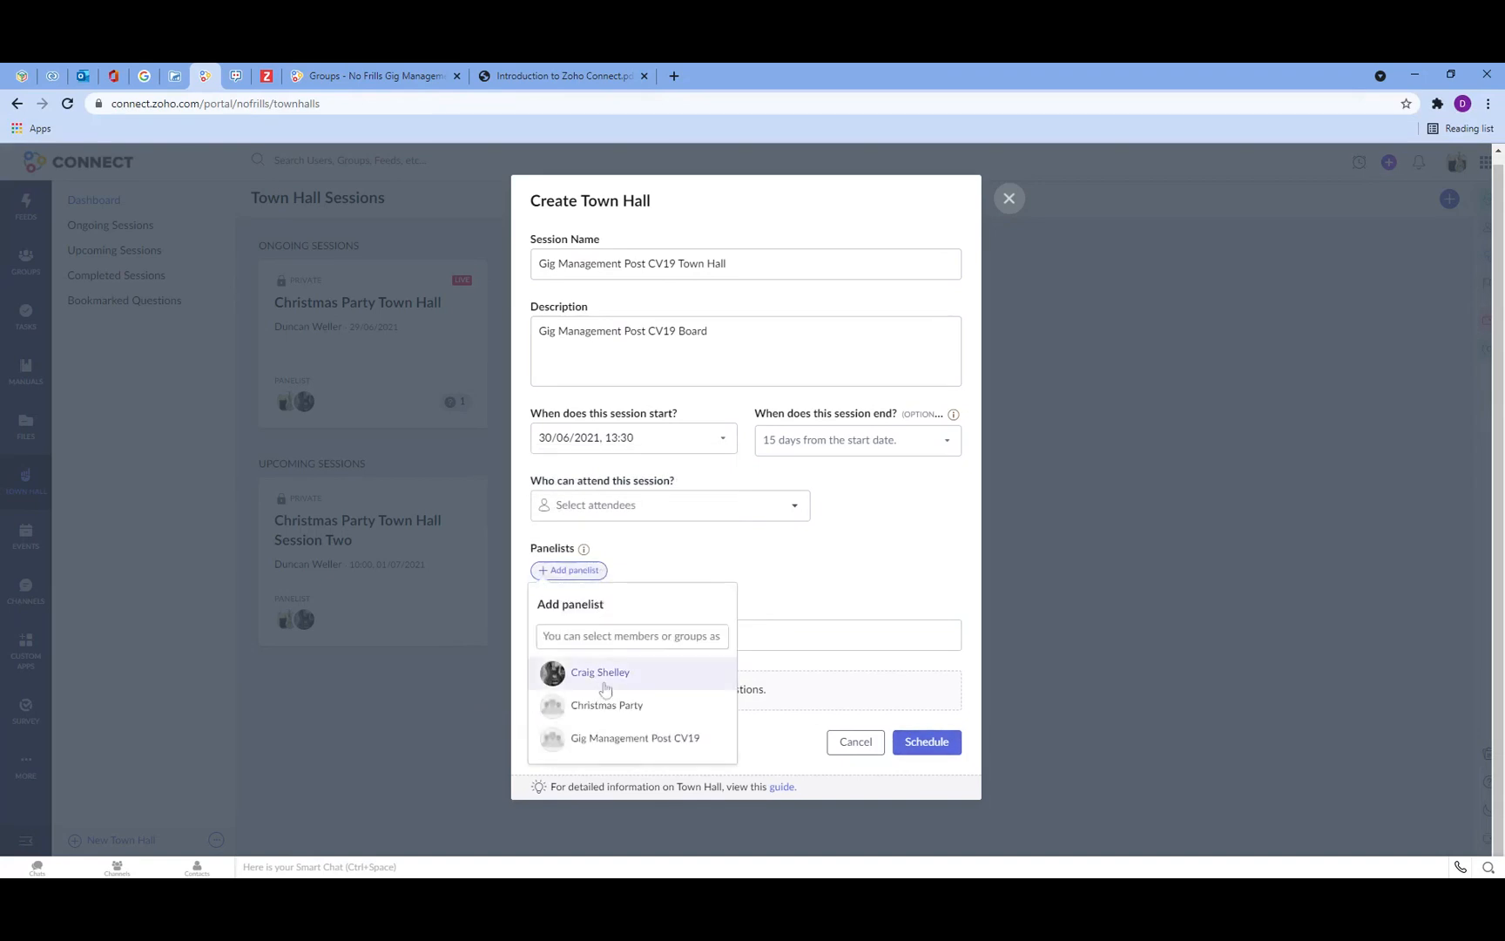
click(603, 674)
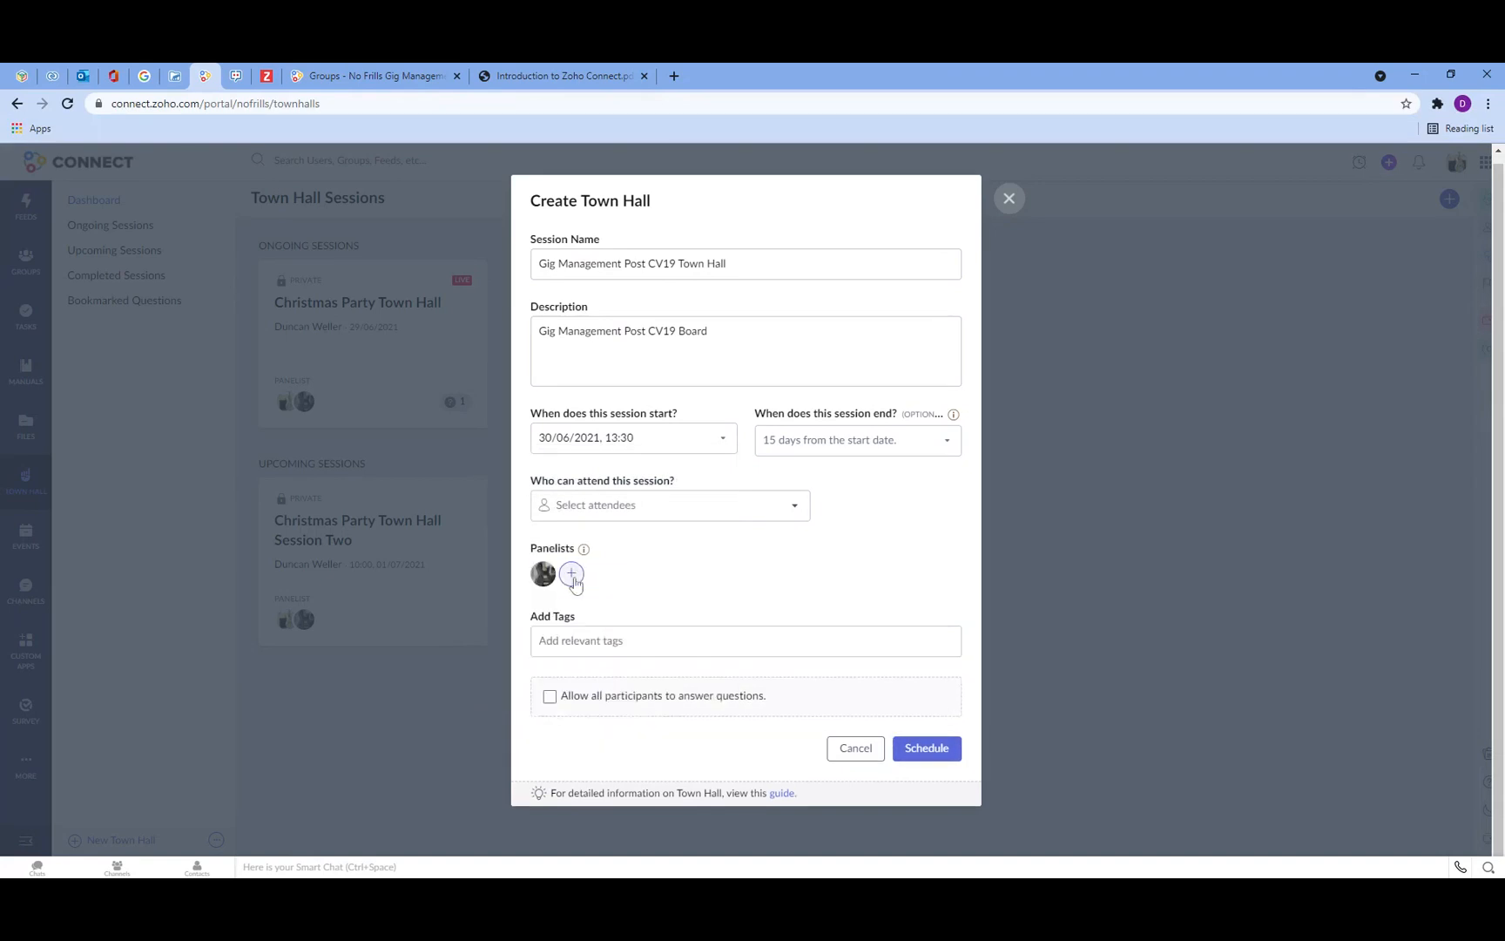
Step: Restrict attendance to the Gig Management Post CV19 group and schedule the Town Hall session
click(547, 504)
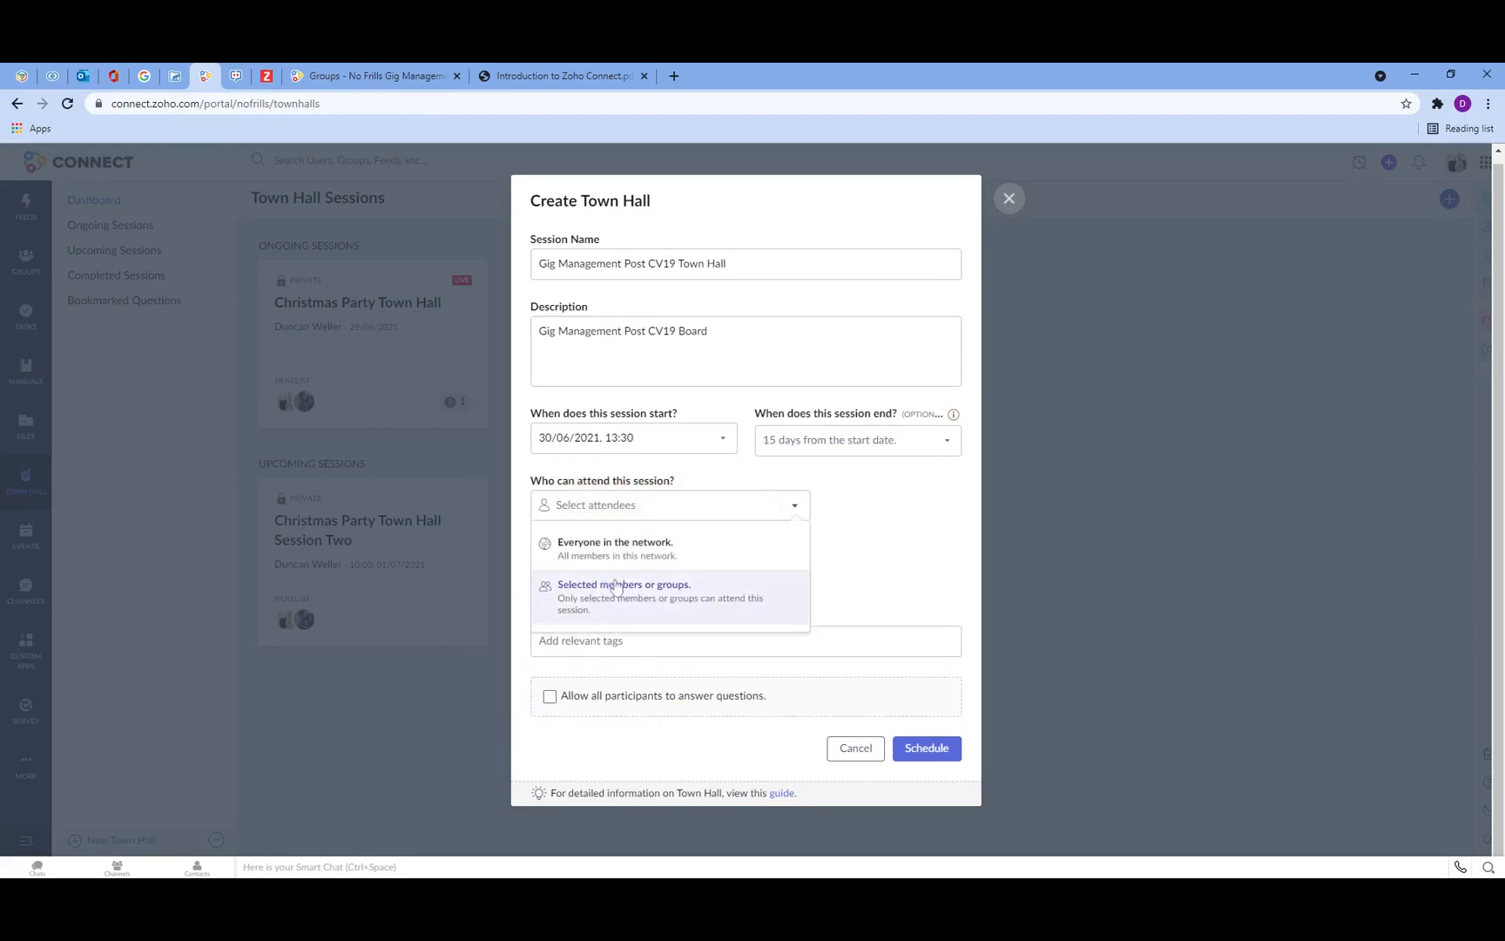
click(634, 592)
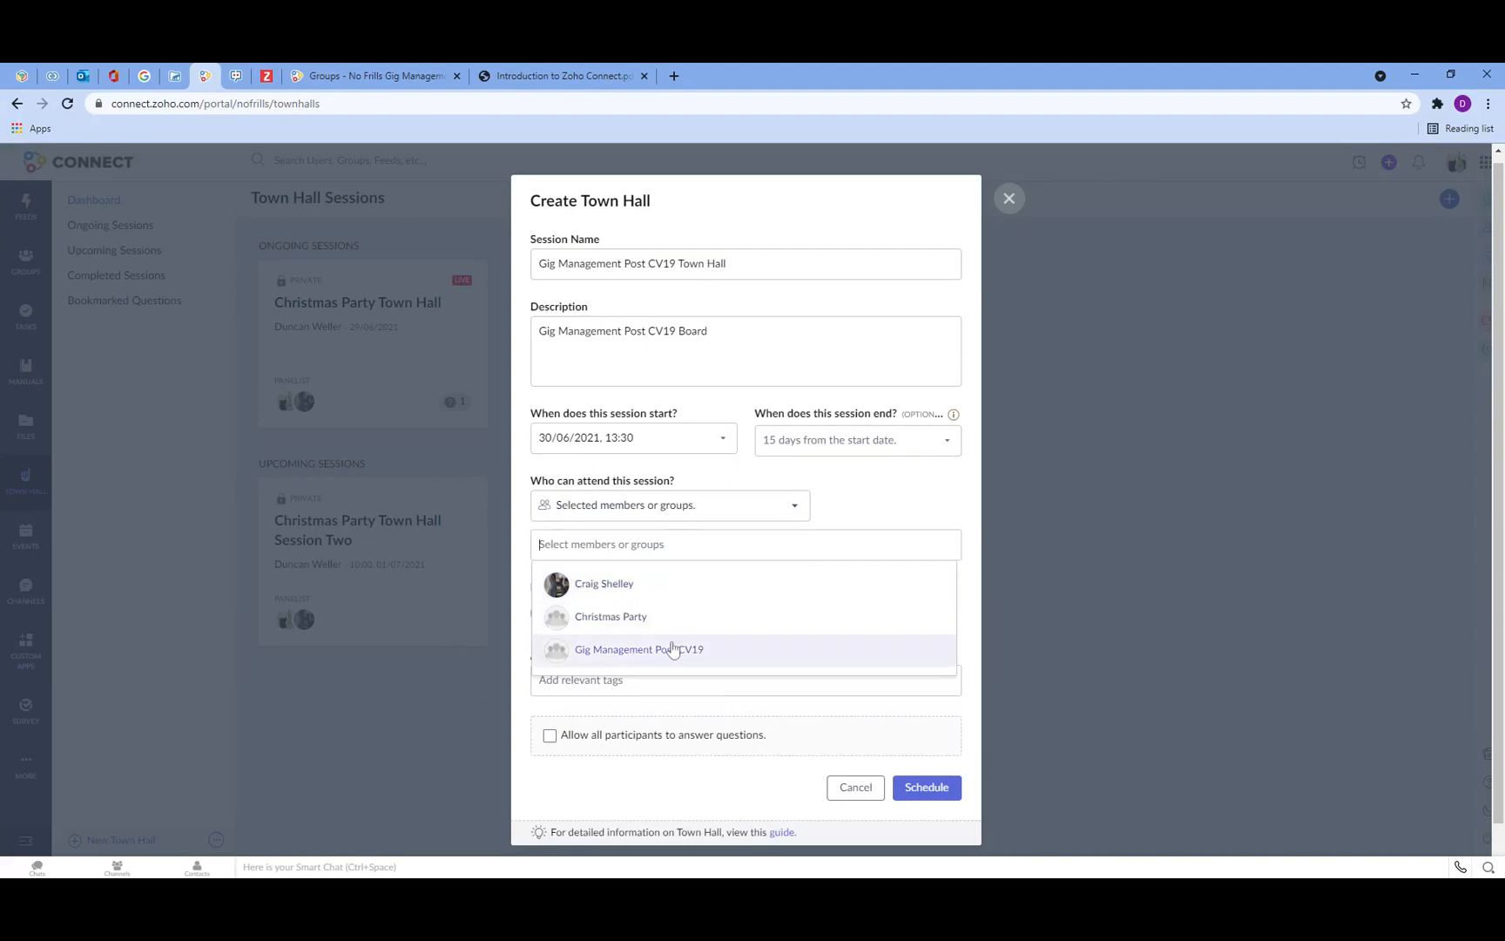
click(672, 649)
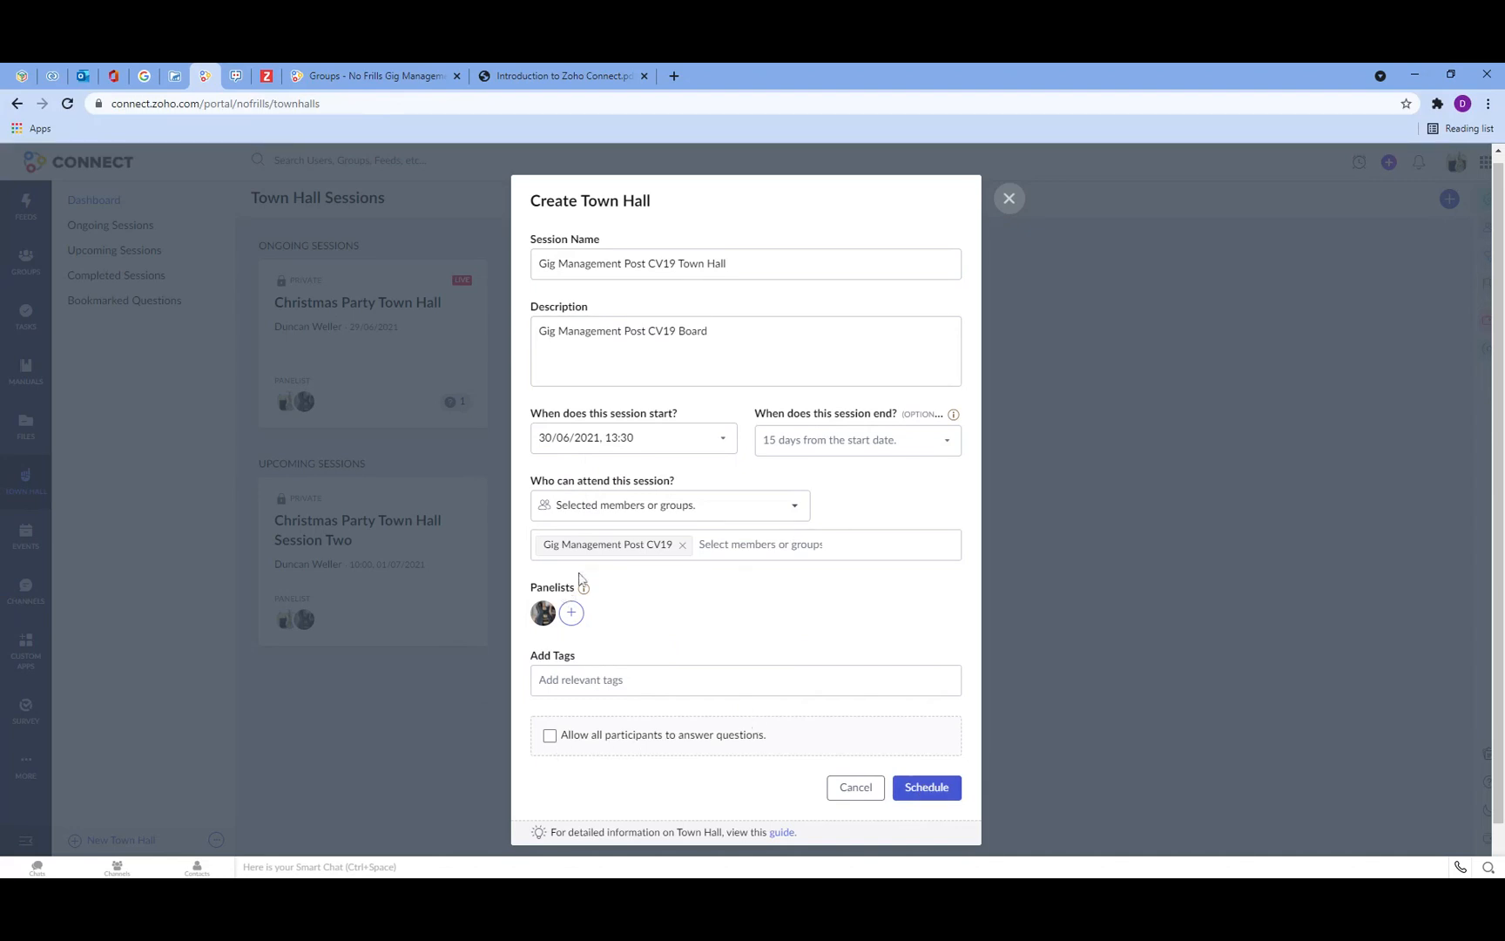
click(926, 800)
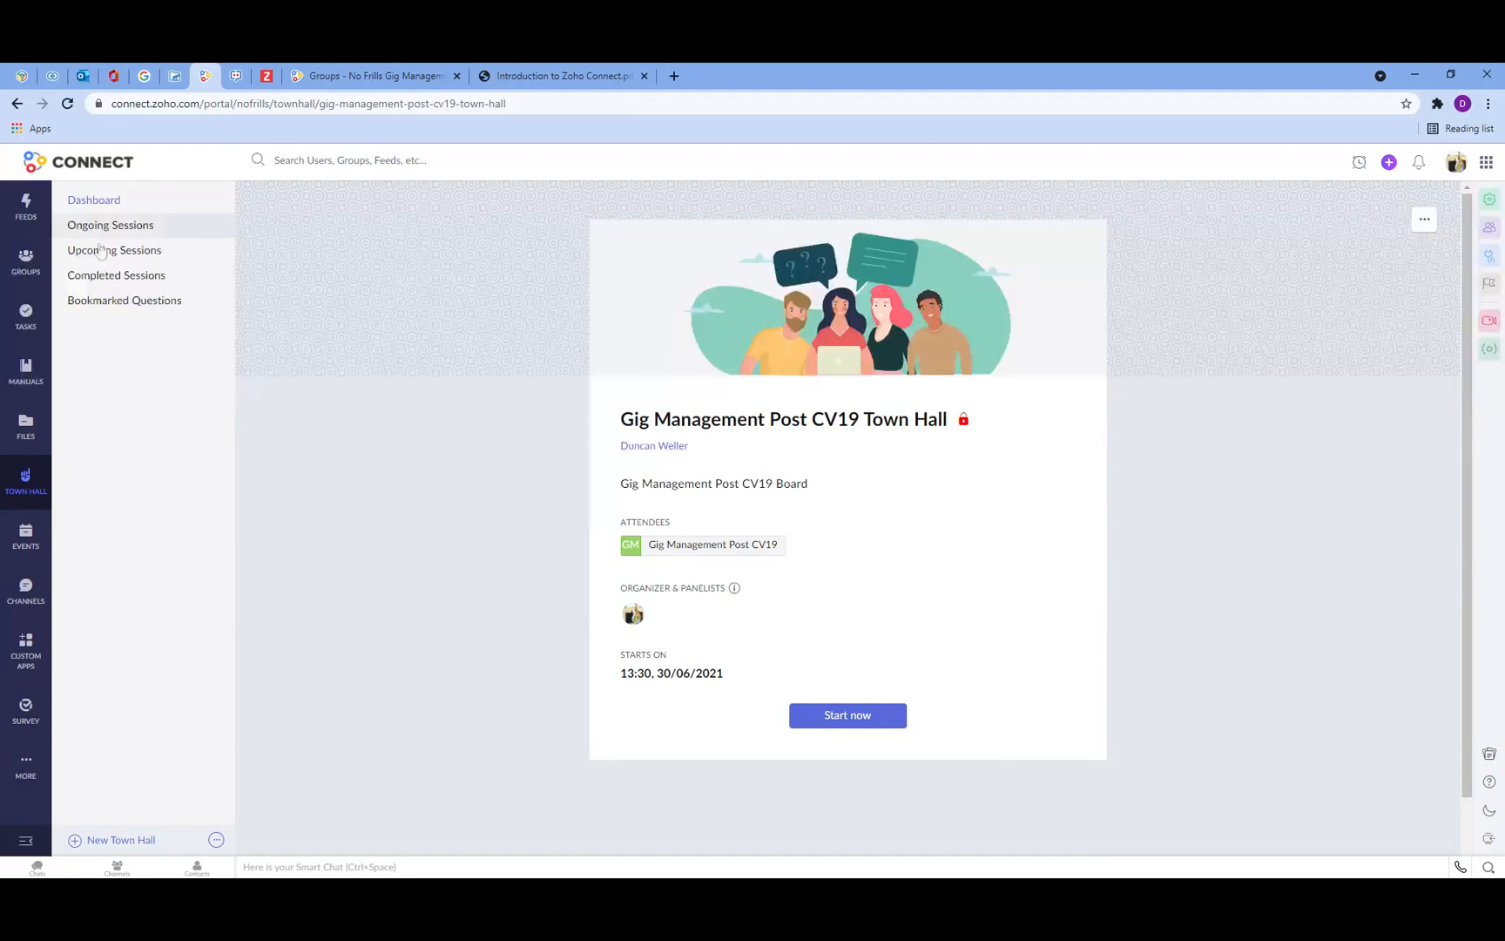
Step: Start the upcoming Gig Management Post CV19 Town Hall session now and view its attendee group's page
click(25, 476)
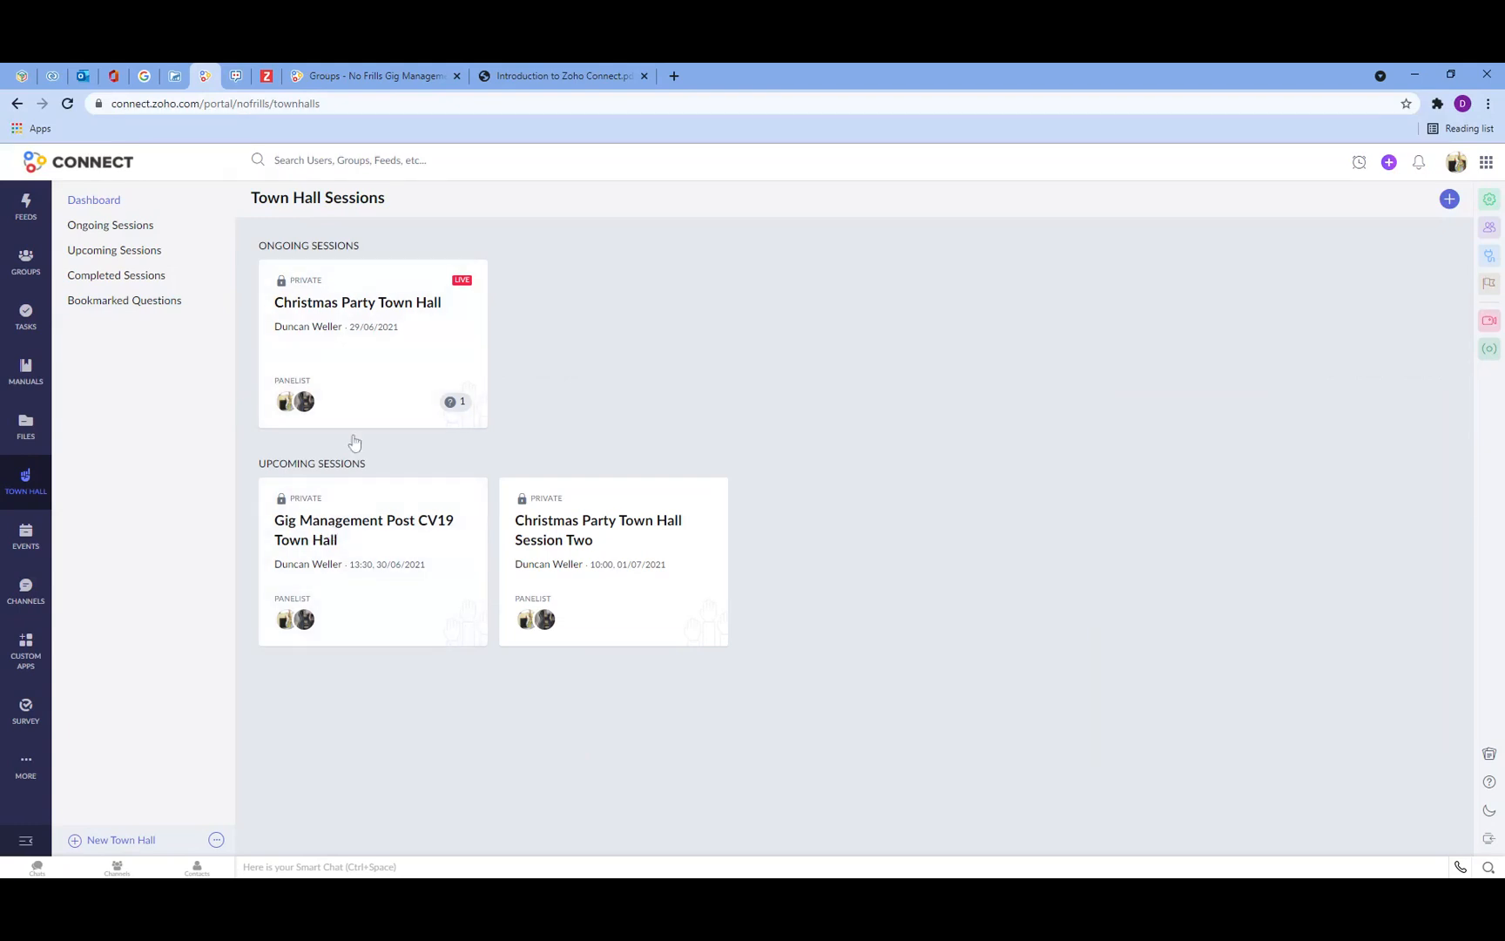
click(355, 520)
click(892, 719)
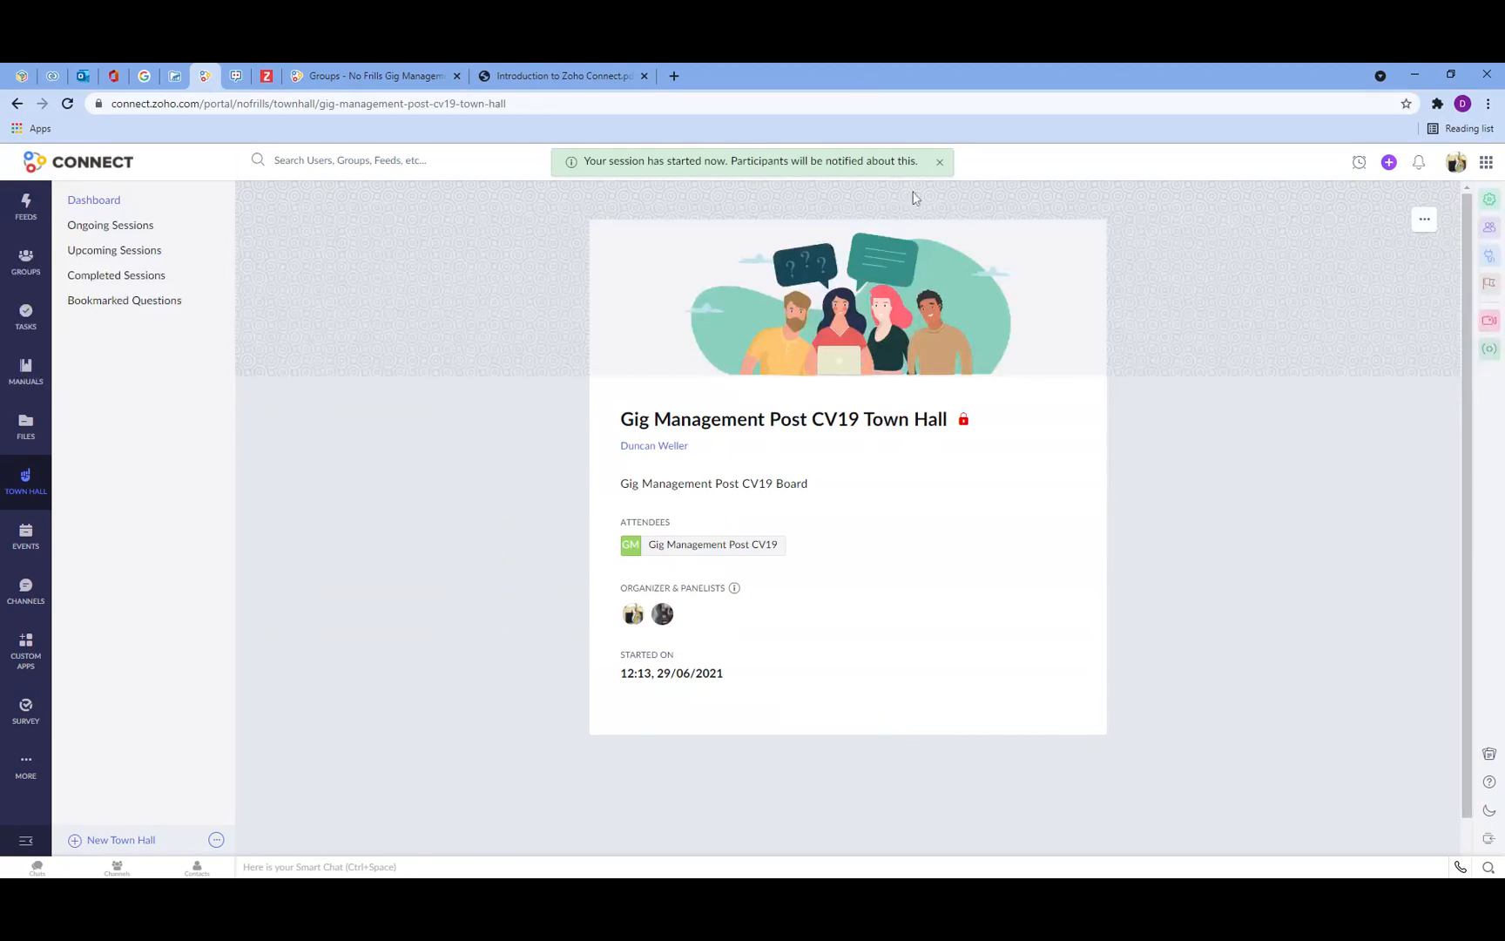
click(688, 552)
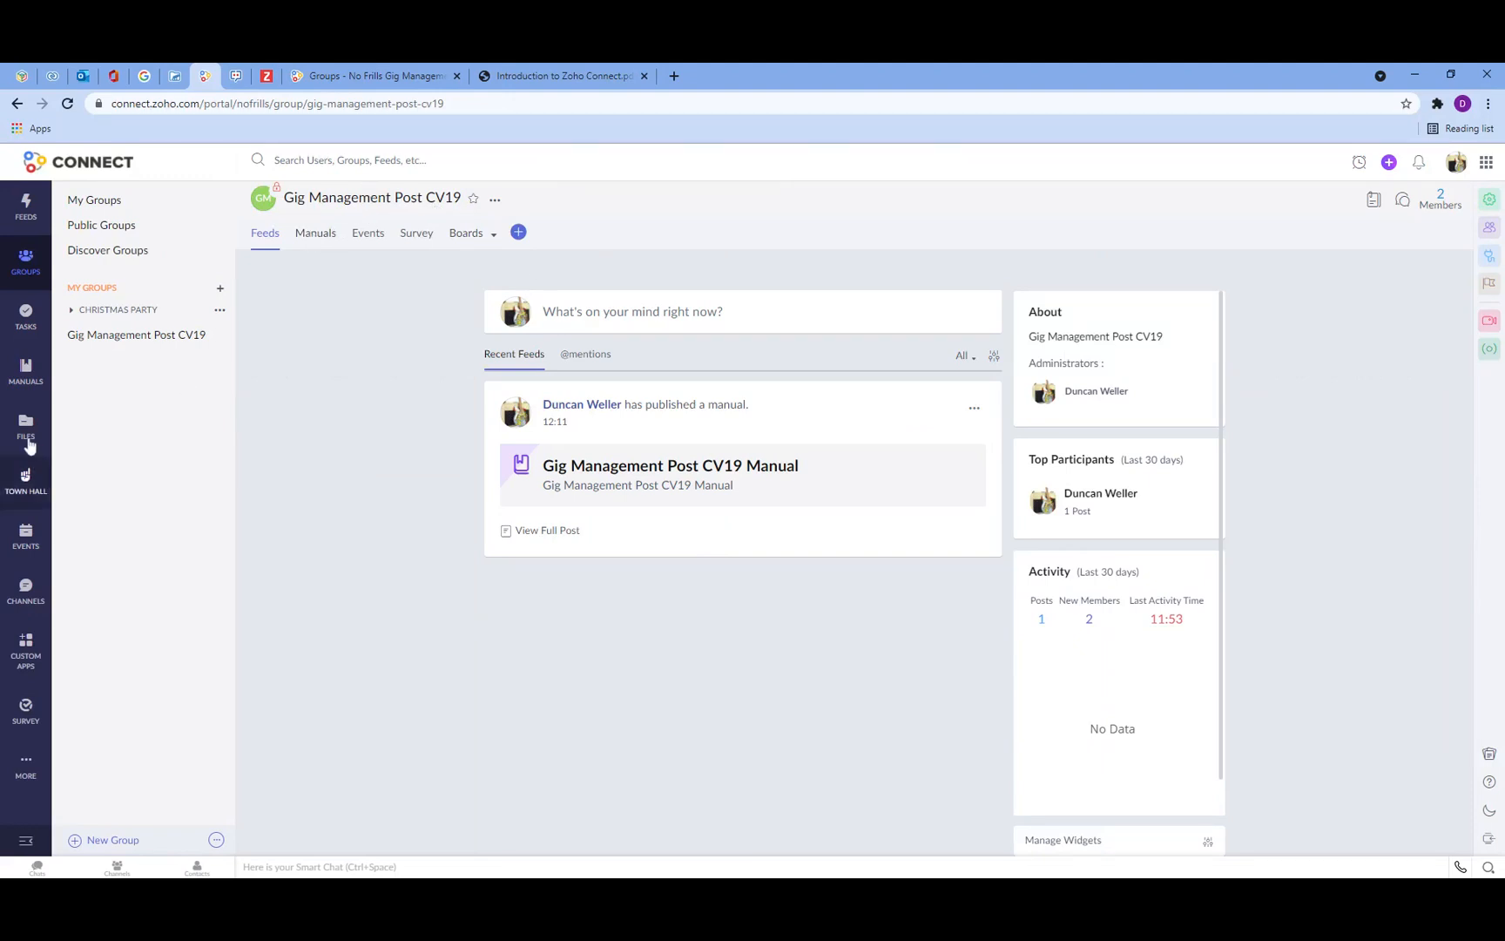
click(36, 481)
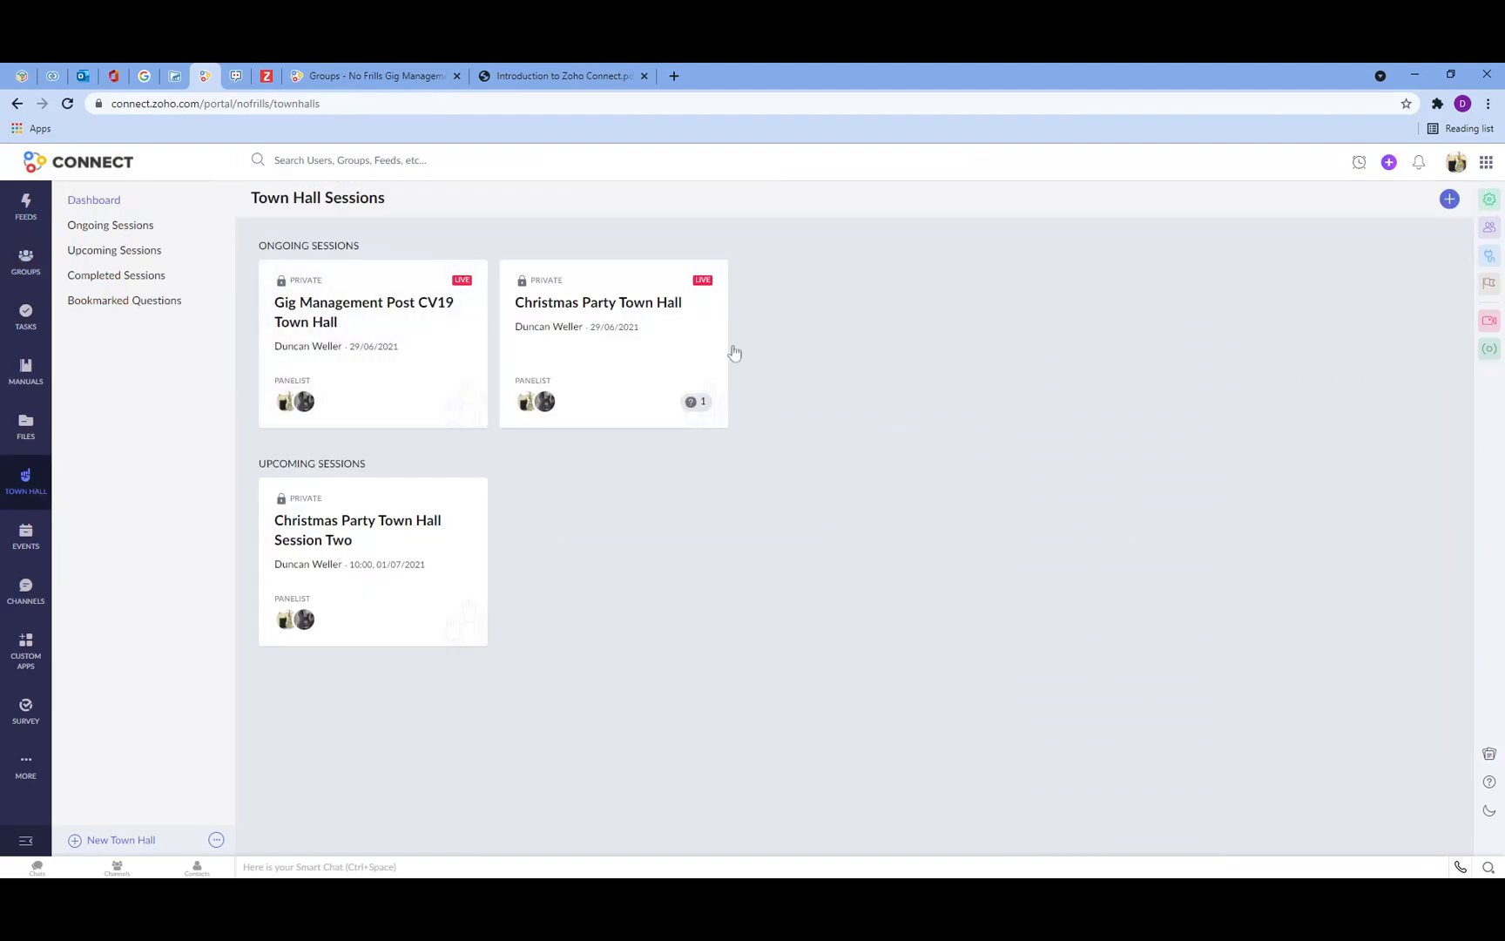
Step: Open the live Gig Management Post CV19 Town Hall and ask the question "Are you all here?"
click(400, 311)
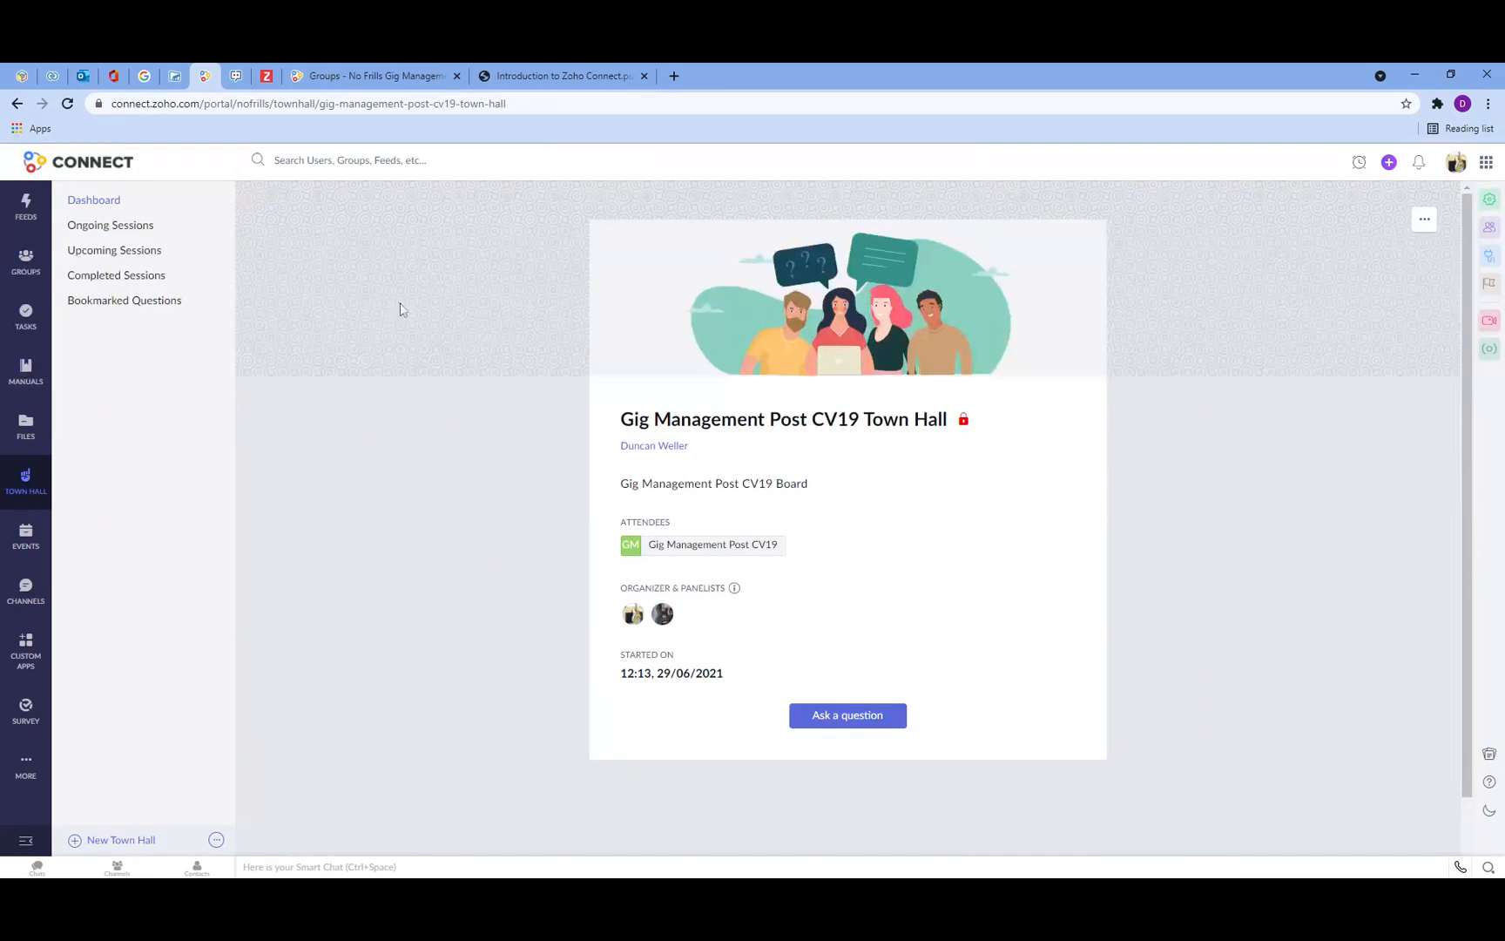
click(850, 718)
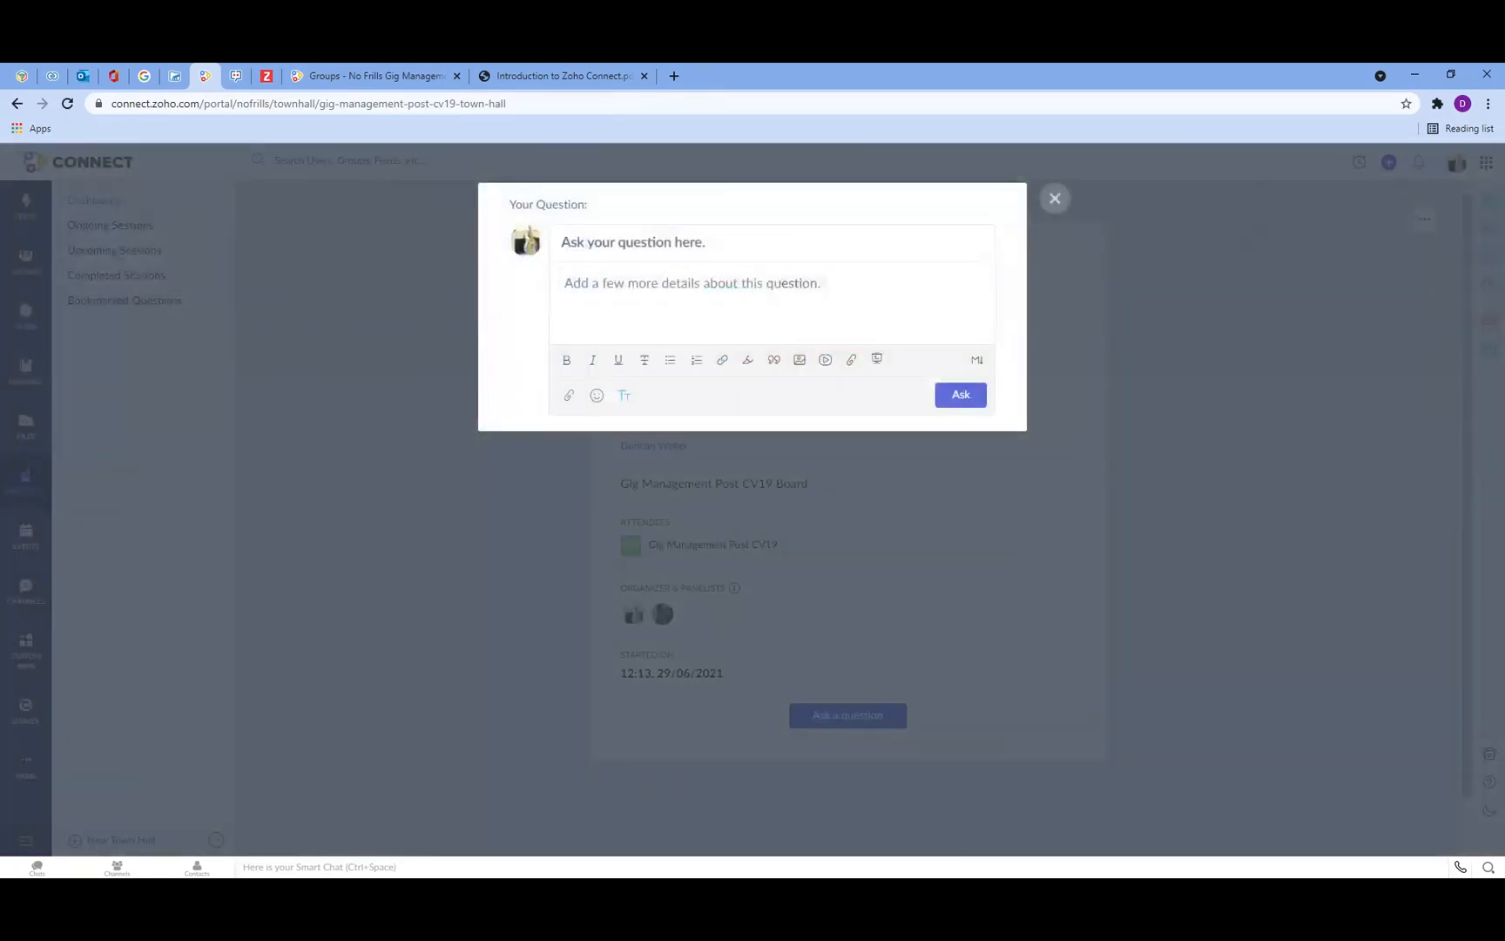
click(644, 284)
click(632, 243)
text(A)
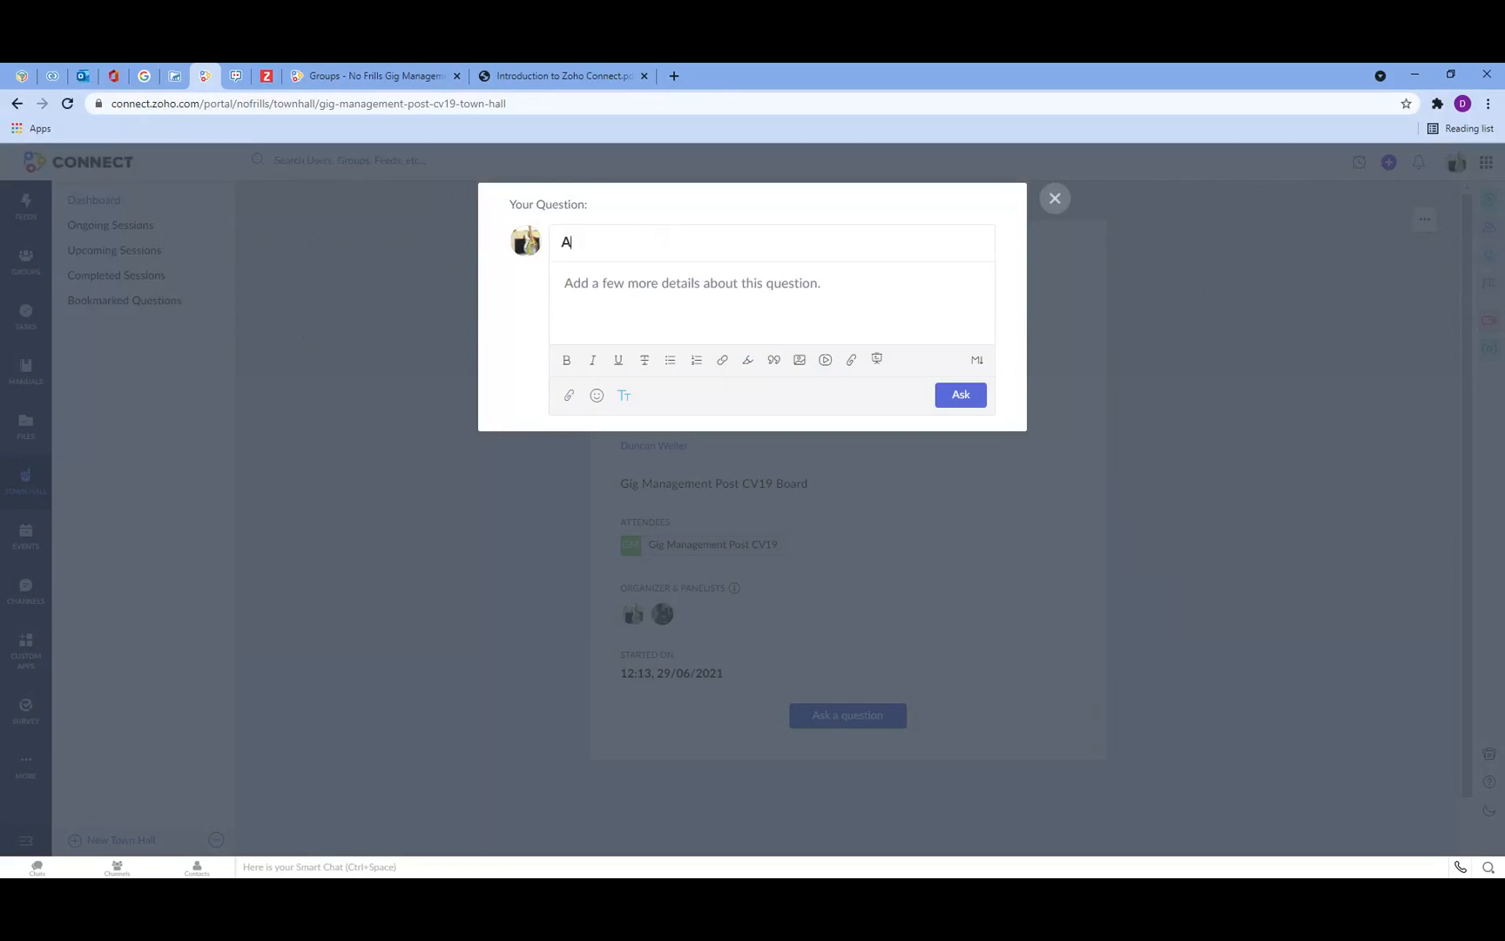
text(re you all here?)
click(961, 395)
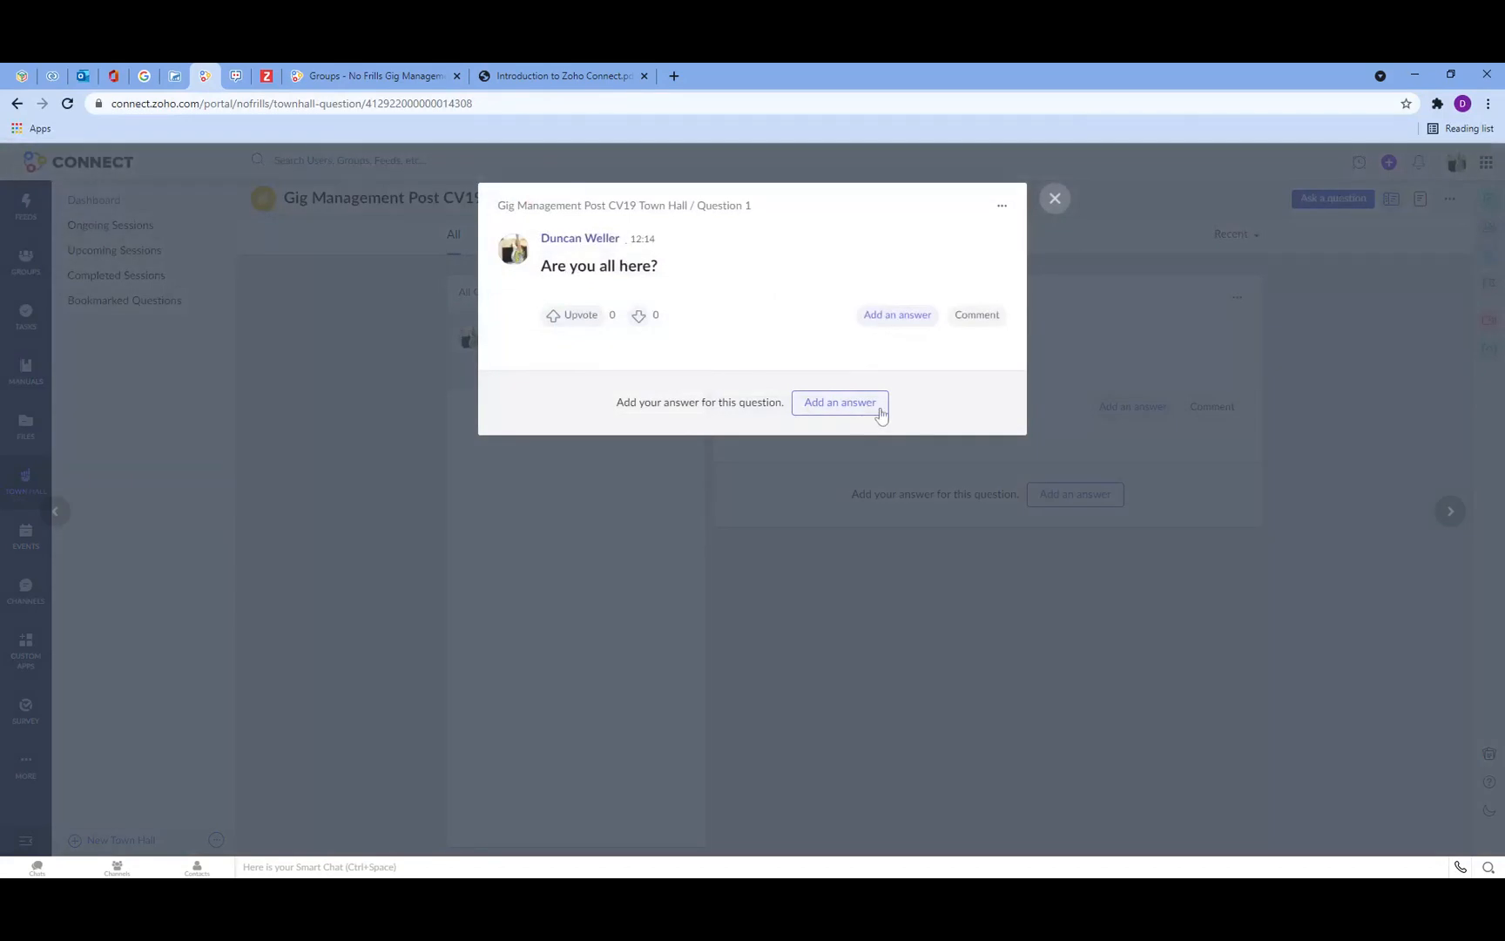
Step: Post the answer "Yes we are!" to the Town Hall question
click(1046, 209)
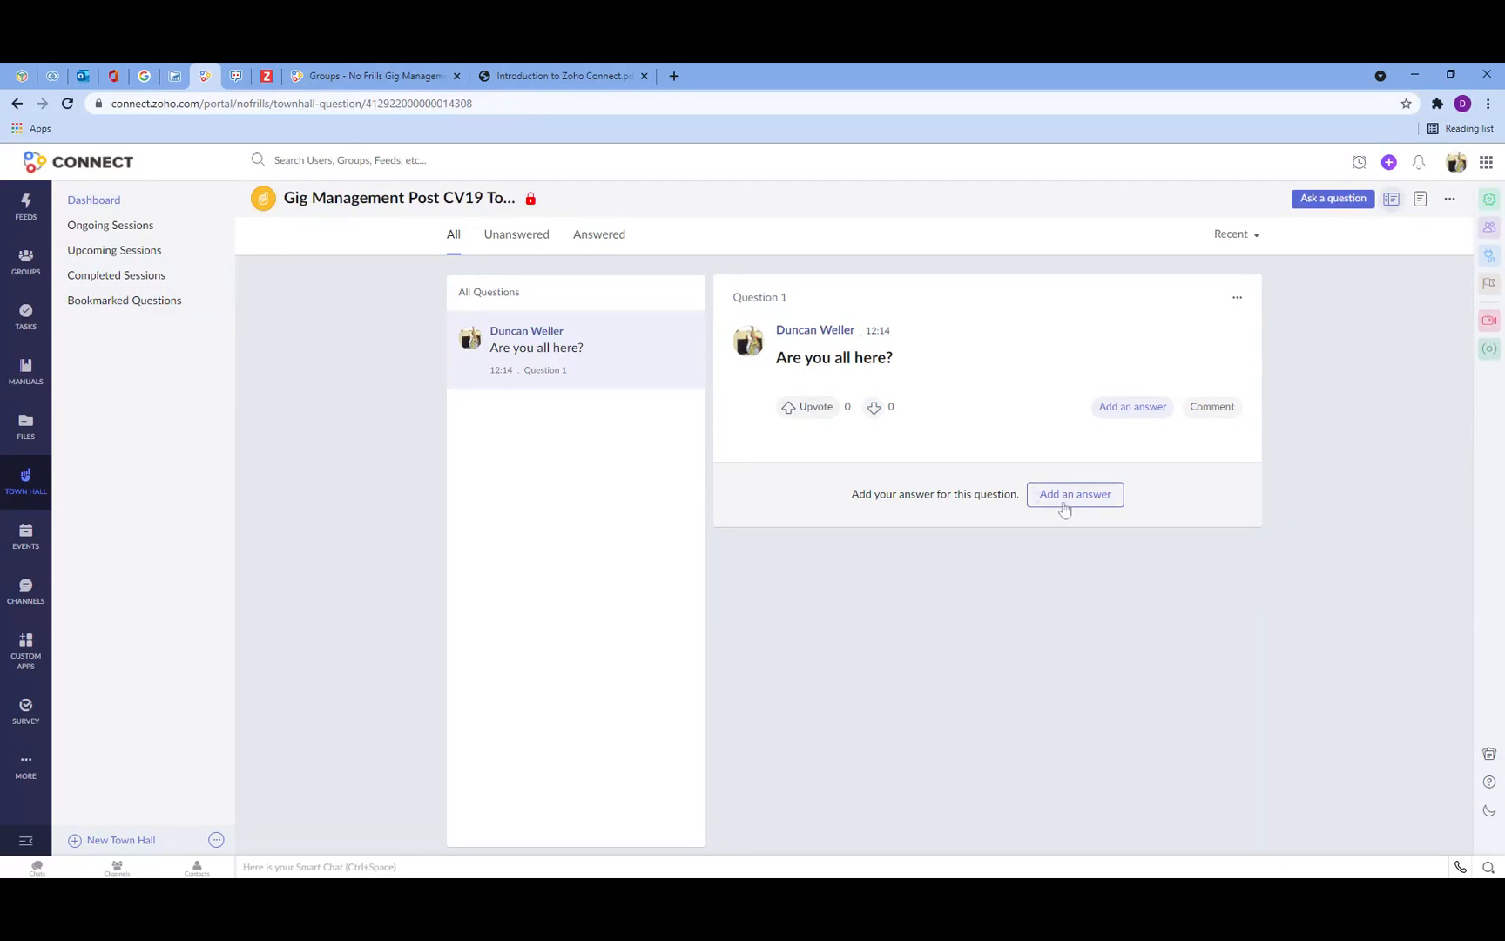
click(1135, 413)
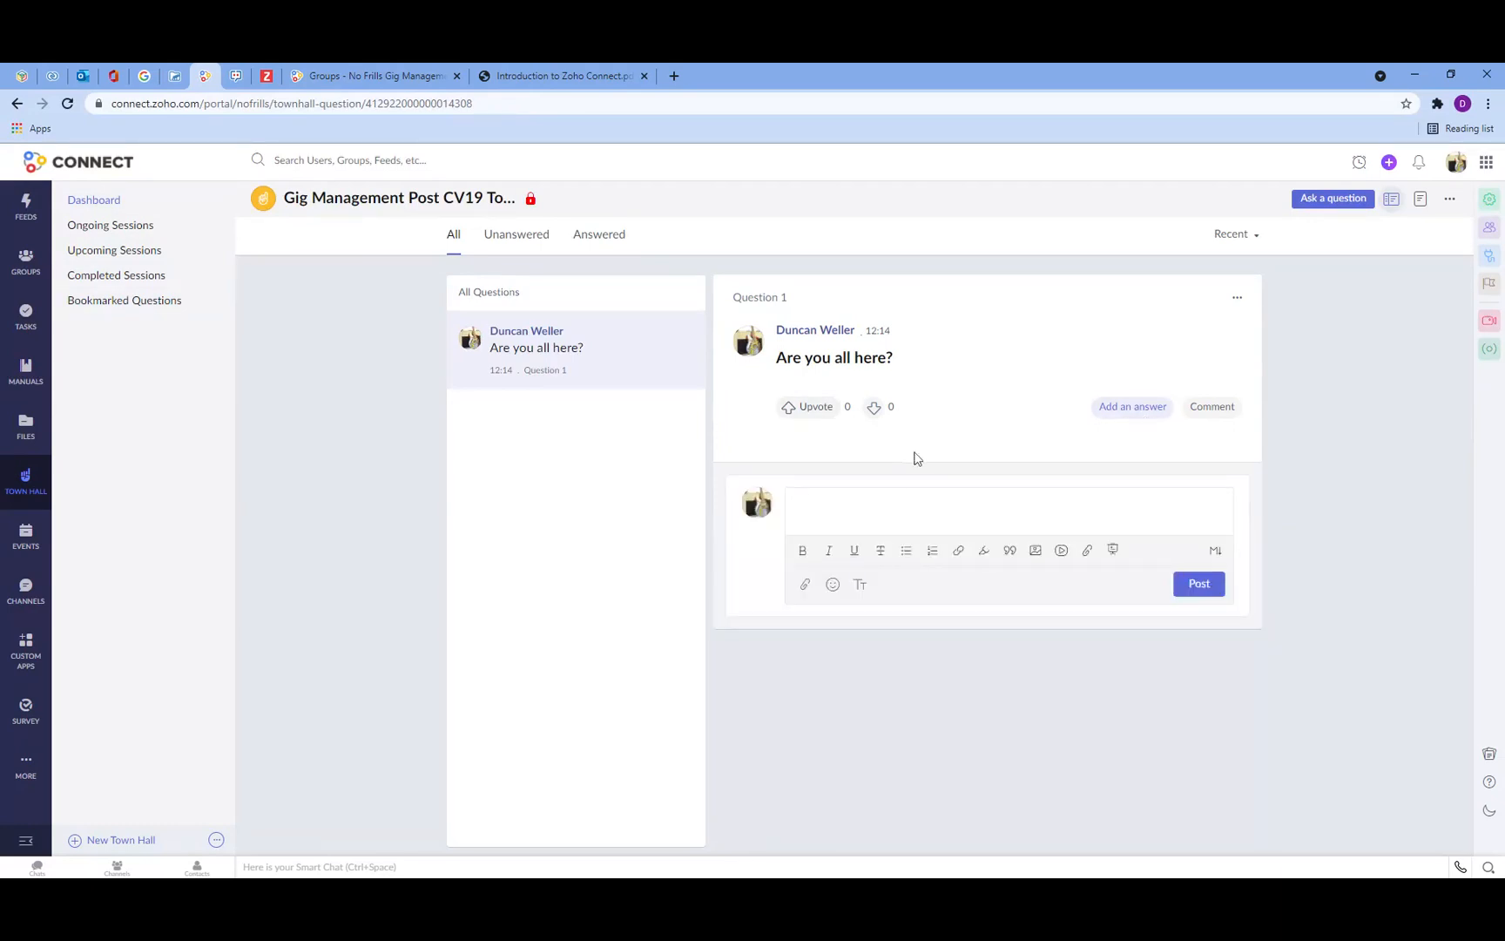
text(Yes we are!)
click(1191, 590)
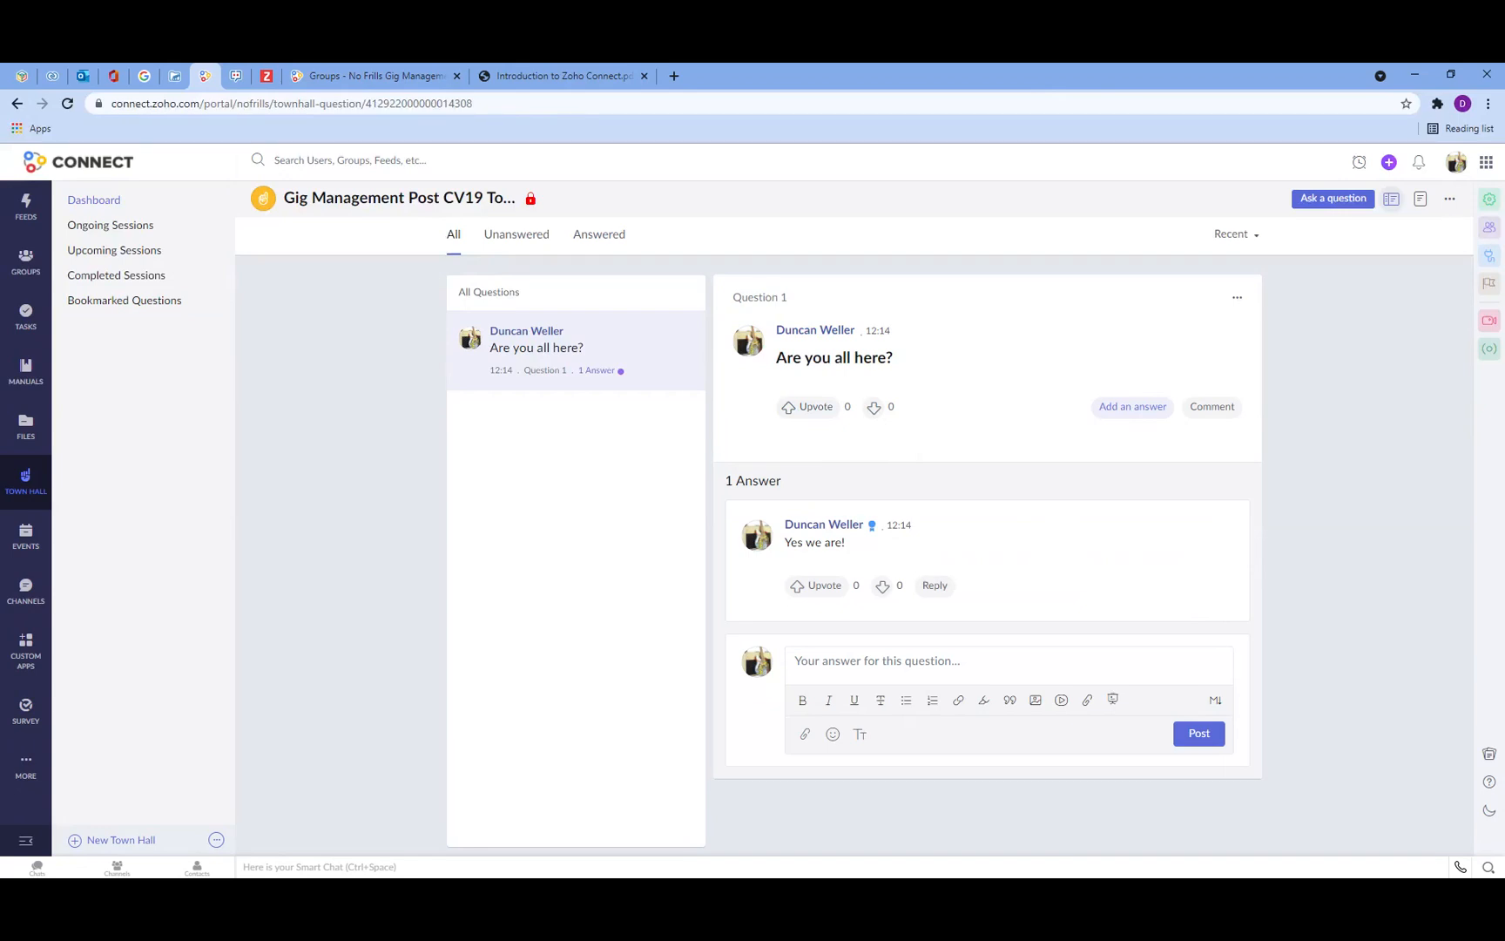
Step: Browse the Town Hall dashboard and the events calendars for each group and for company events
click(26, 501)
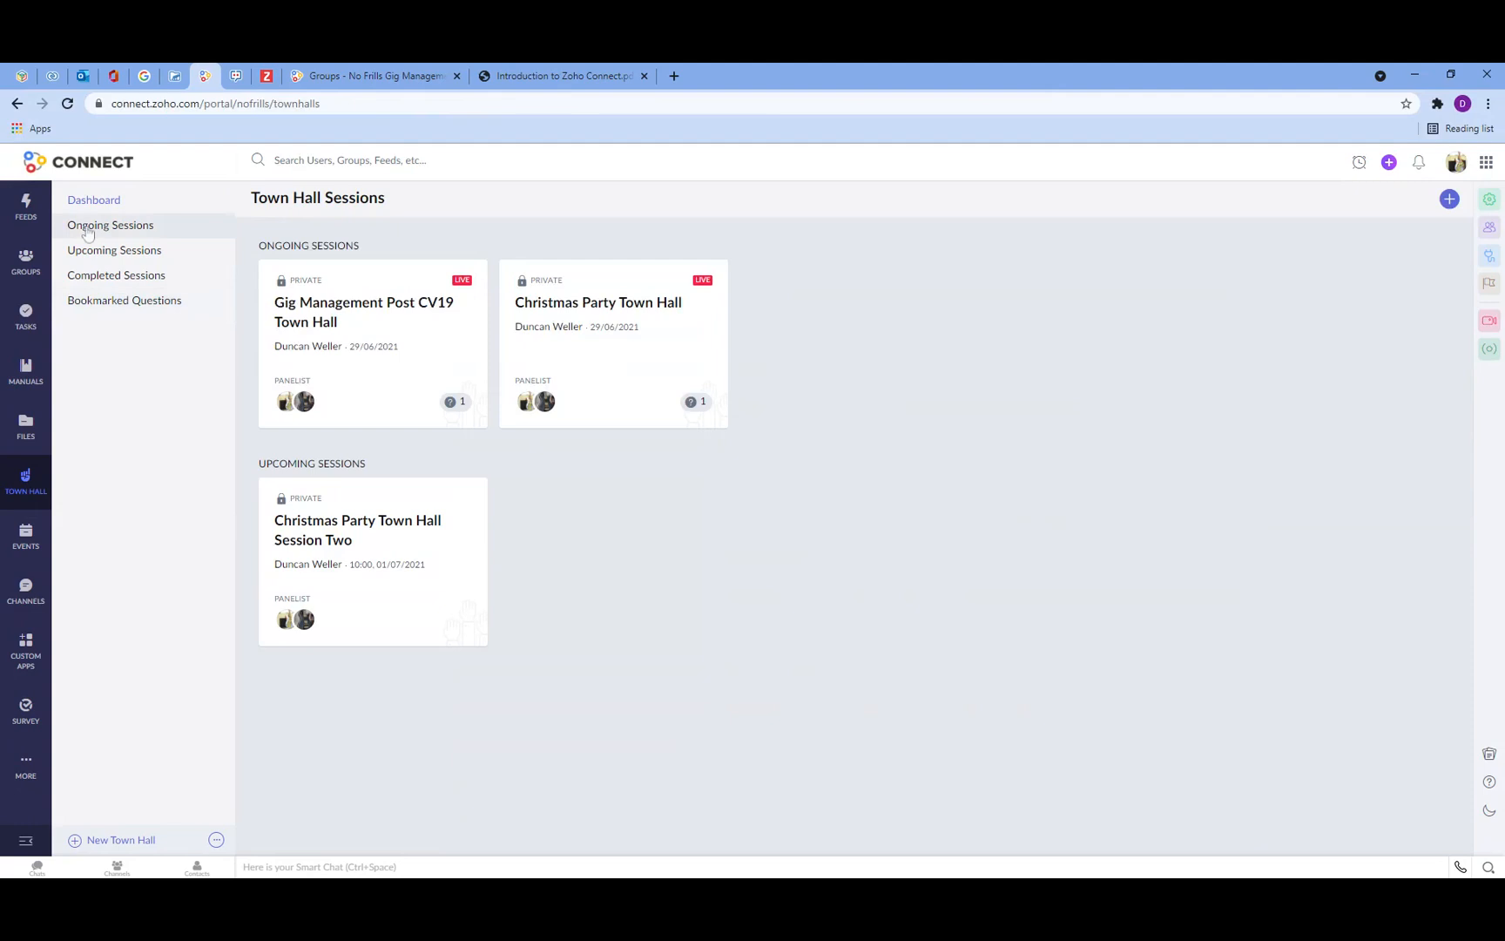
click(27, 544)
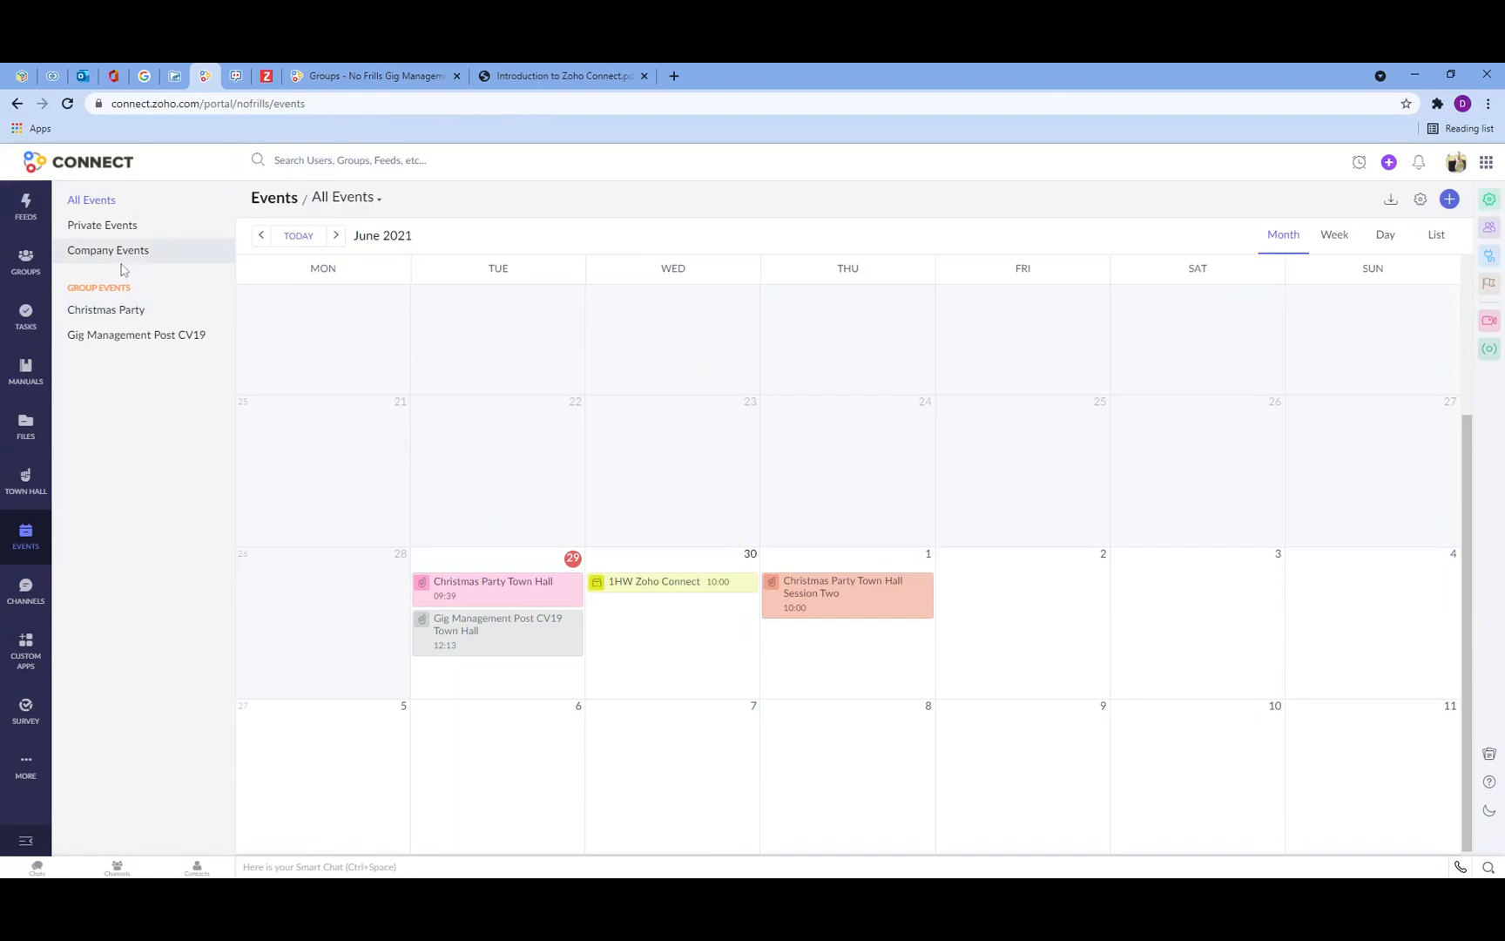
click(106, 310)
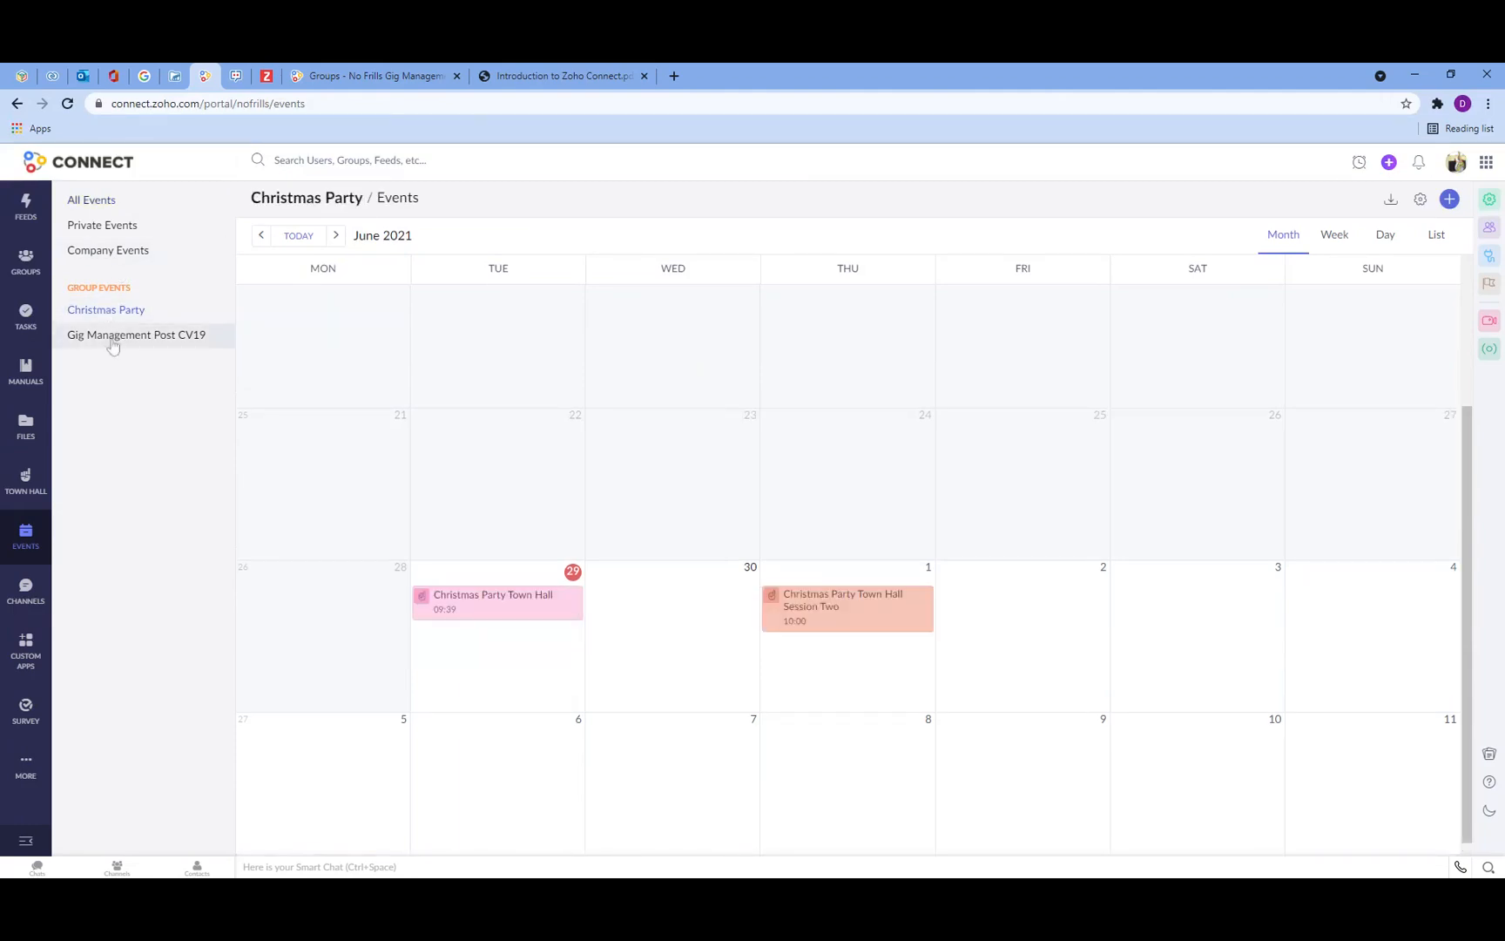
click(110, 339)
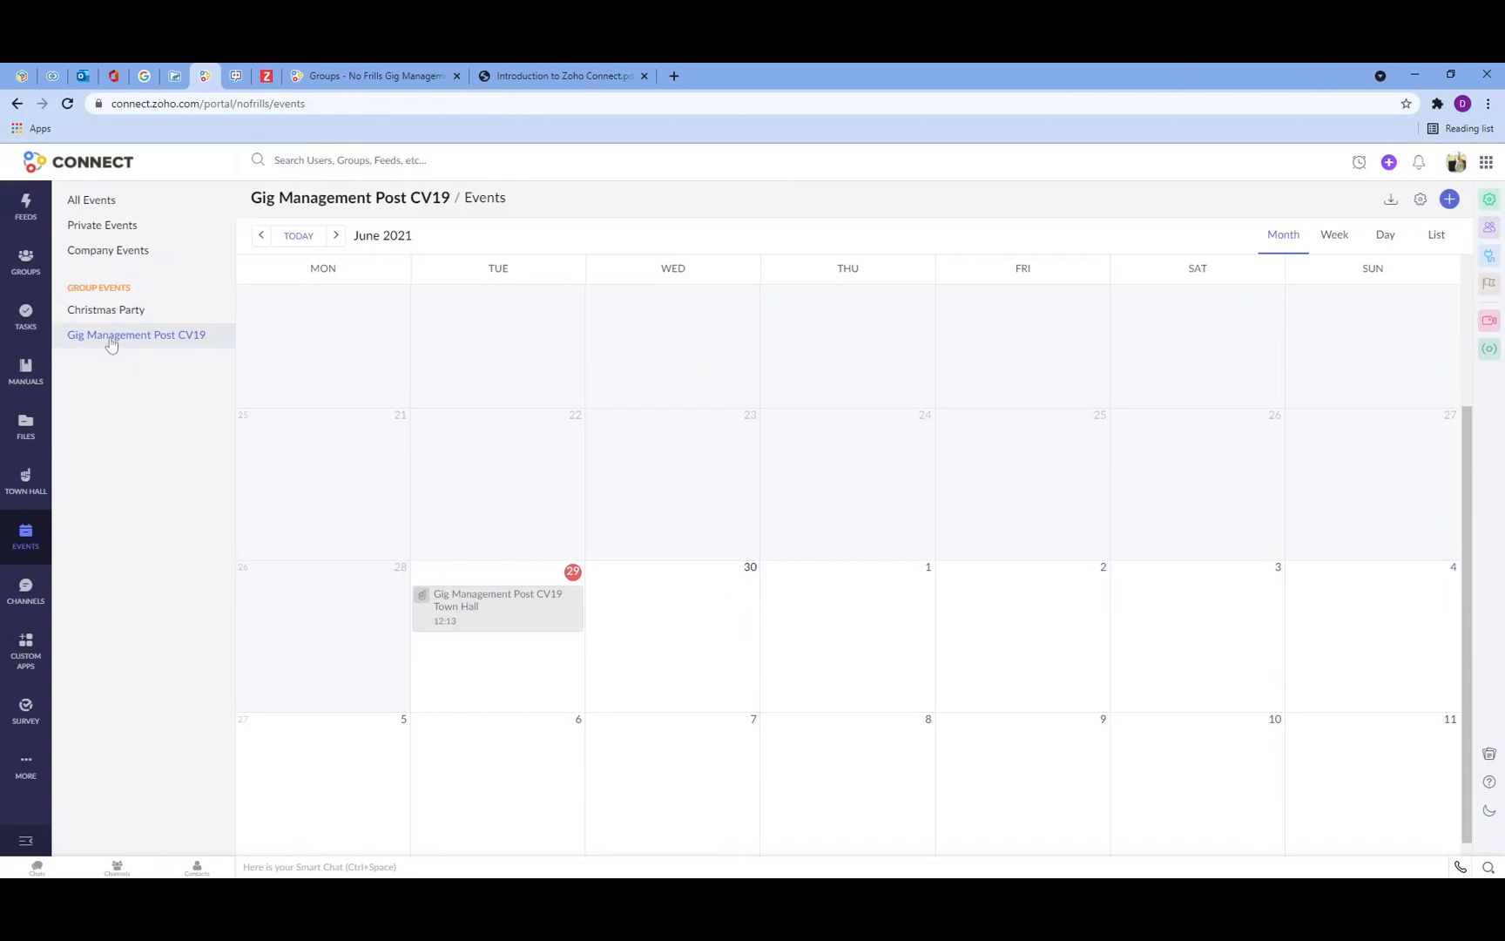
click(106, 315)
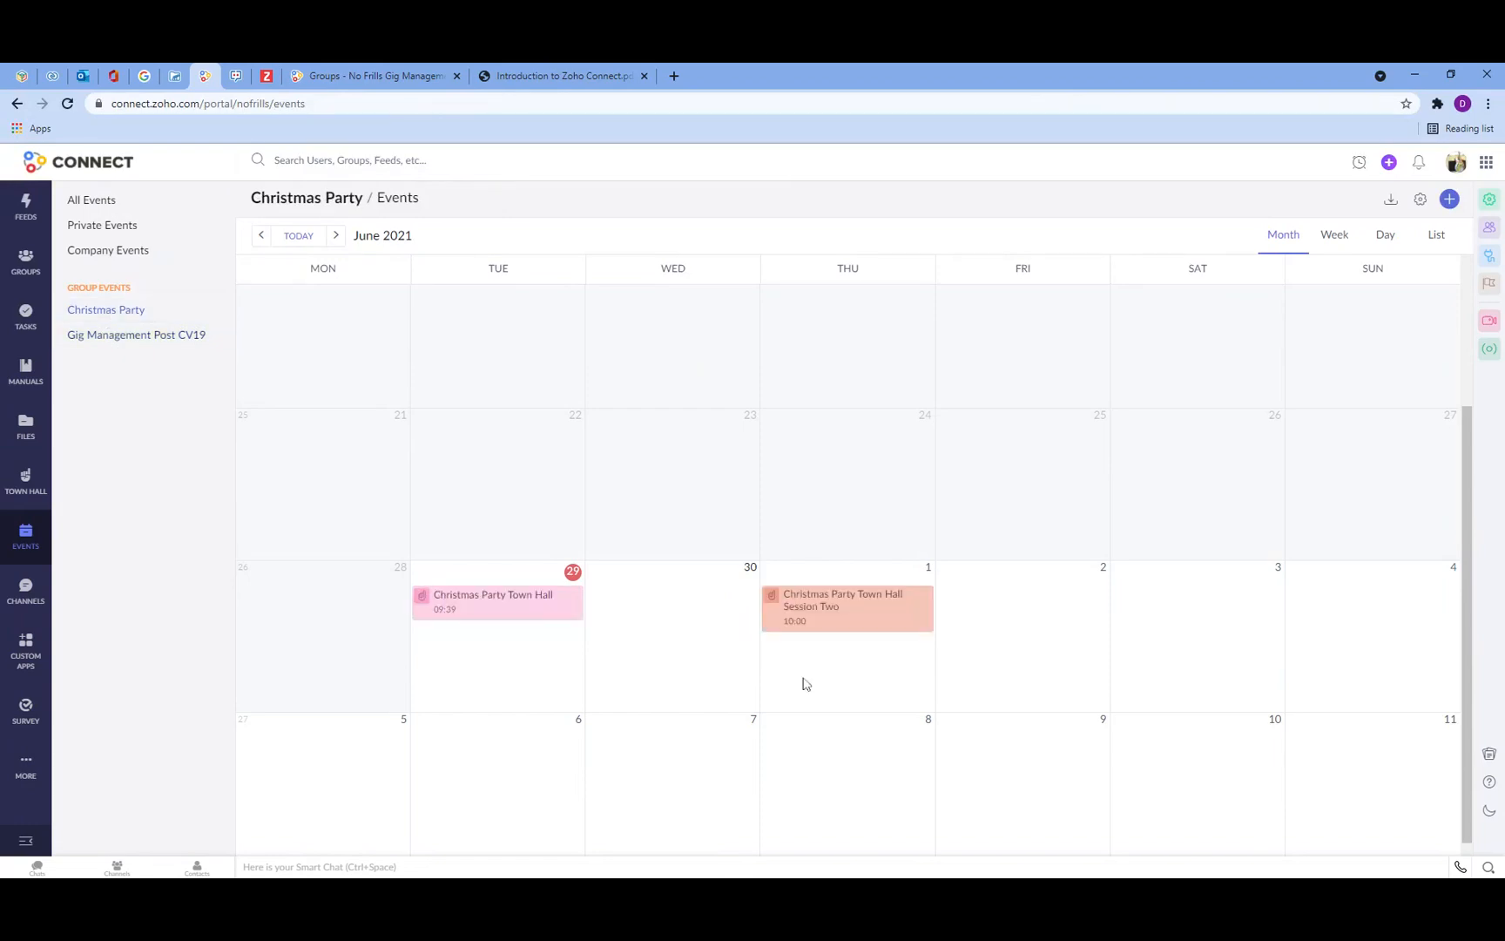
click(108, 250)
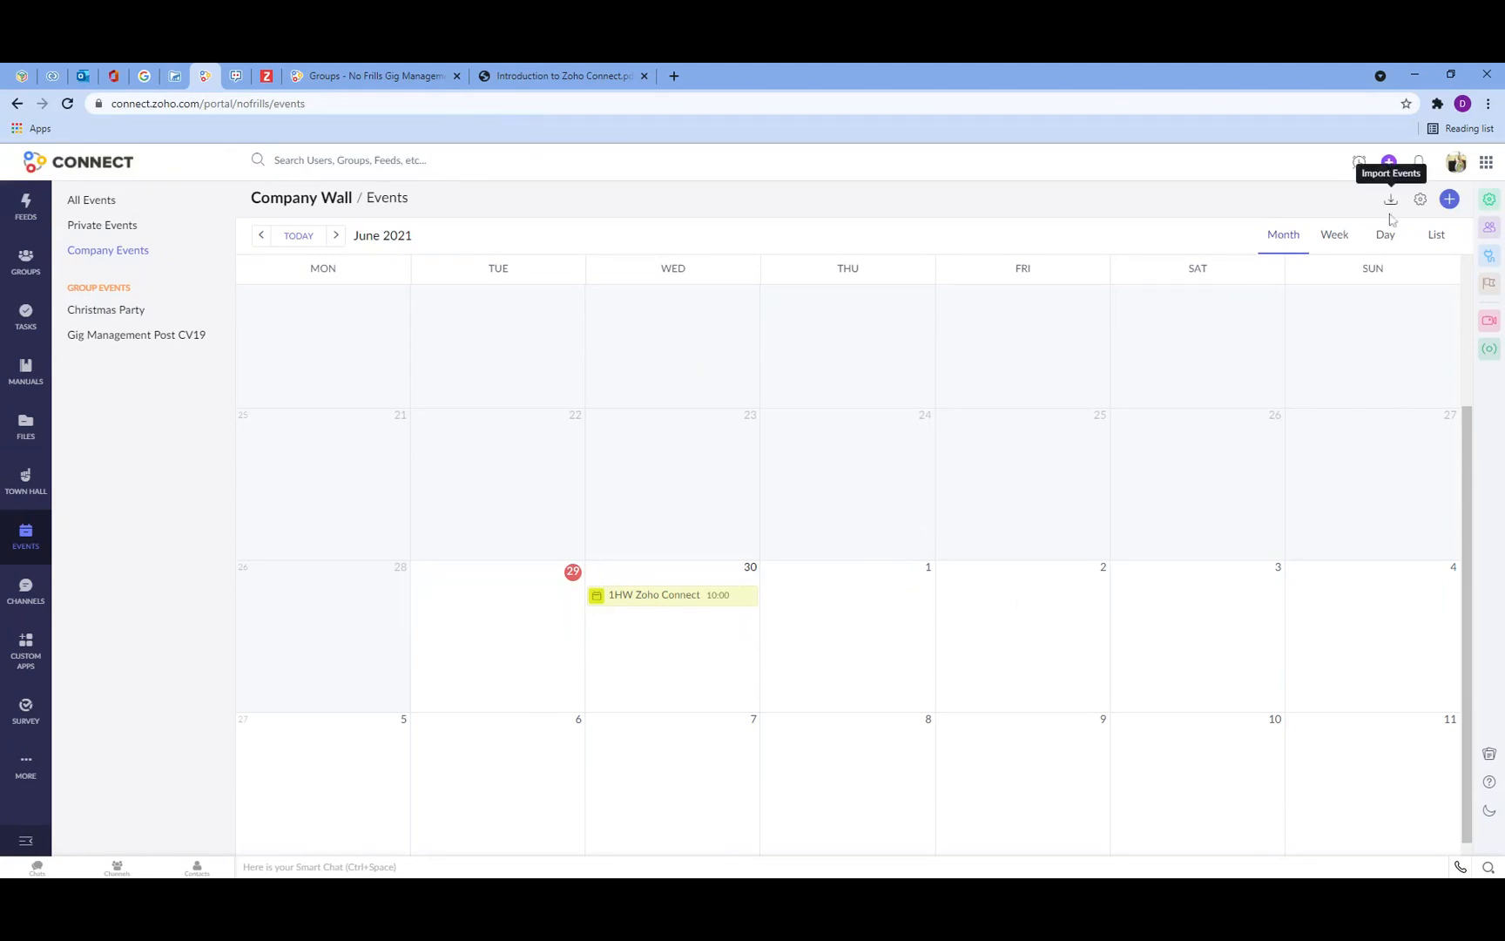
click(1449, 202)
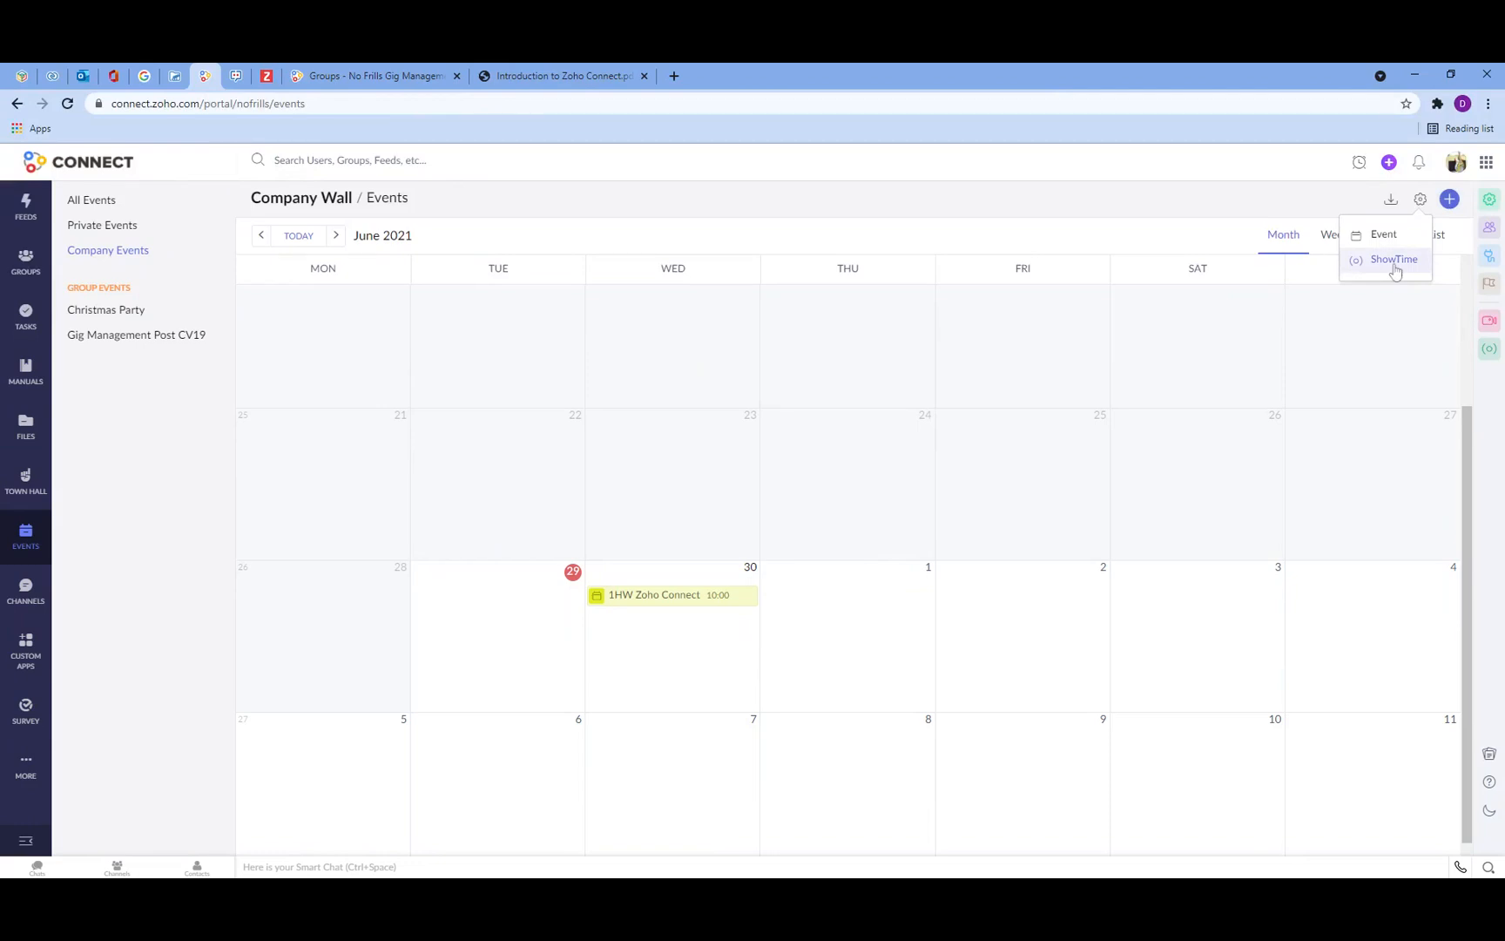
click(1382, 236)
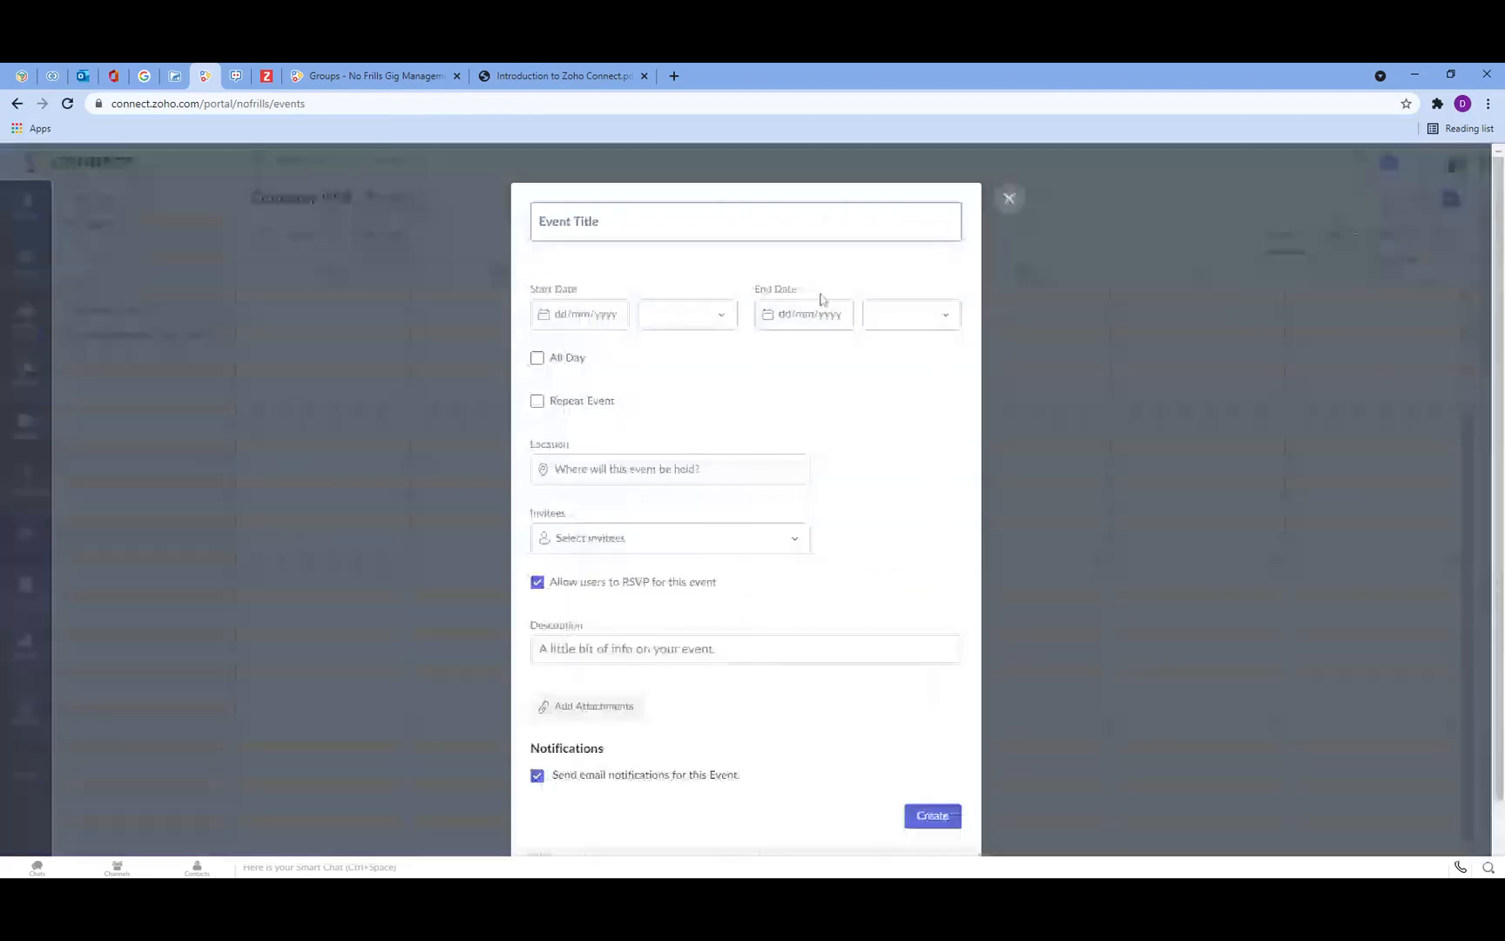
text(New Event)
click(565, 326)
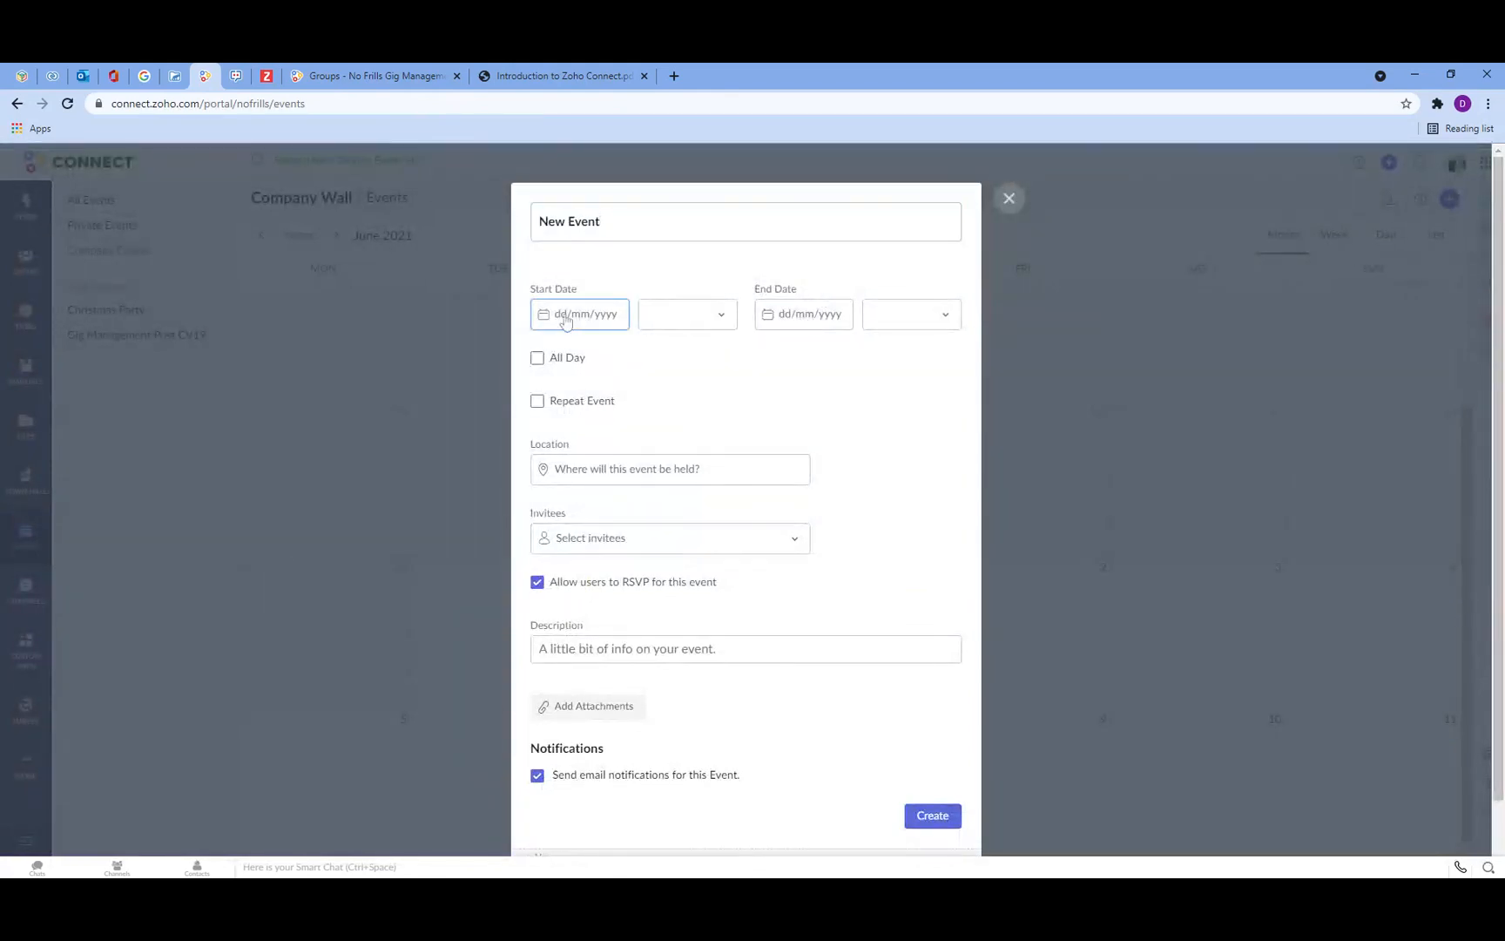
key(Tab)
click(724, 321)
click(558, 322)
click(701, 310)
click(614, 320)
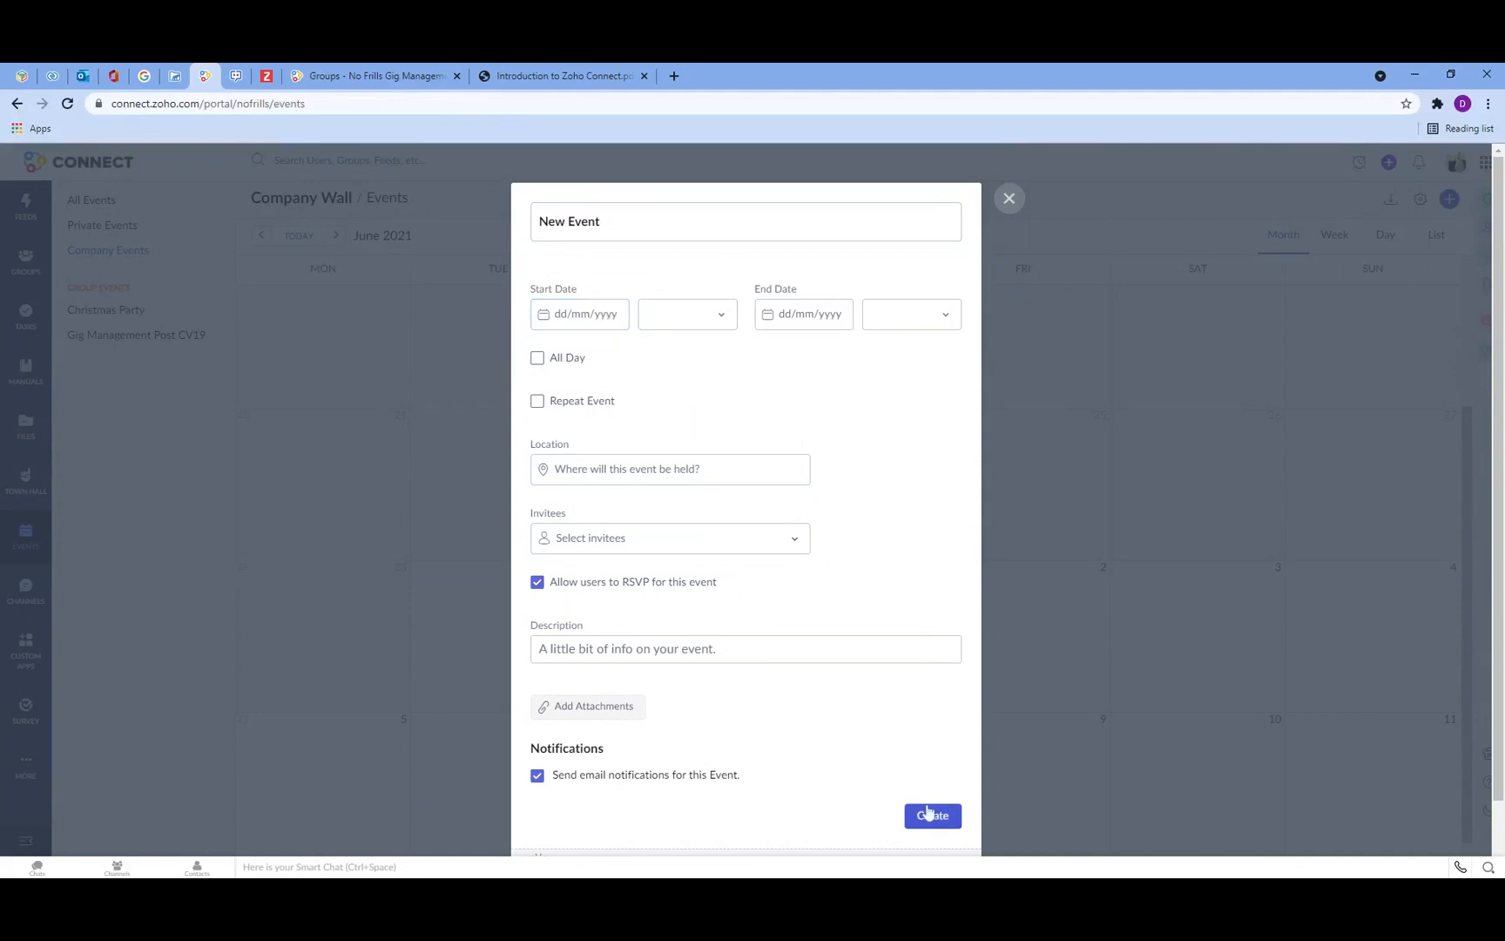
click(1003, 204)
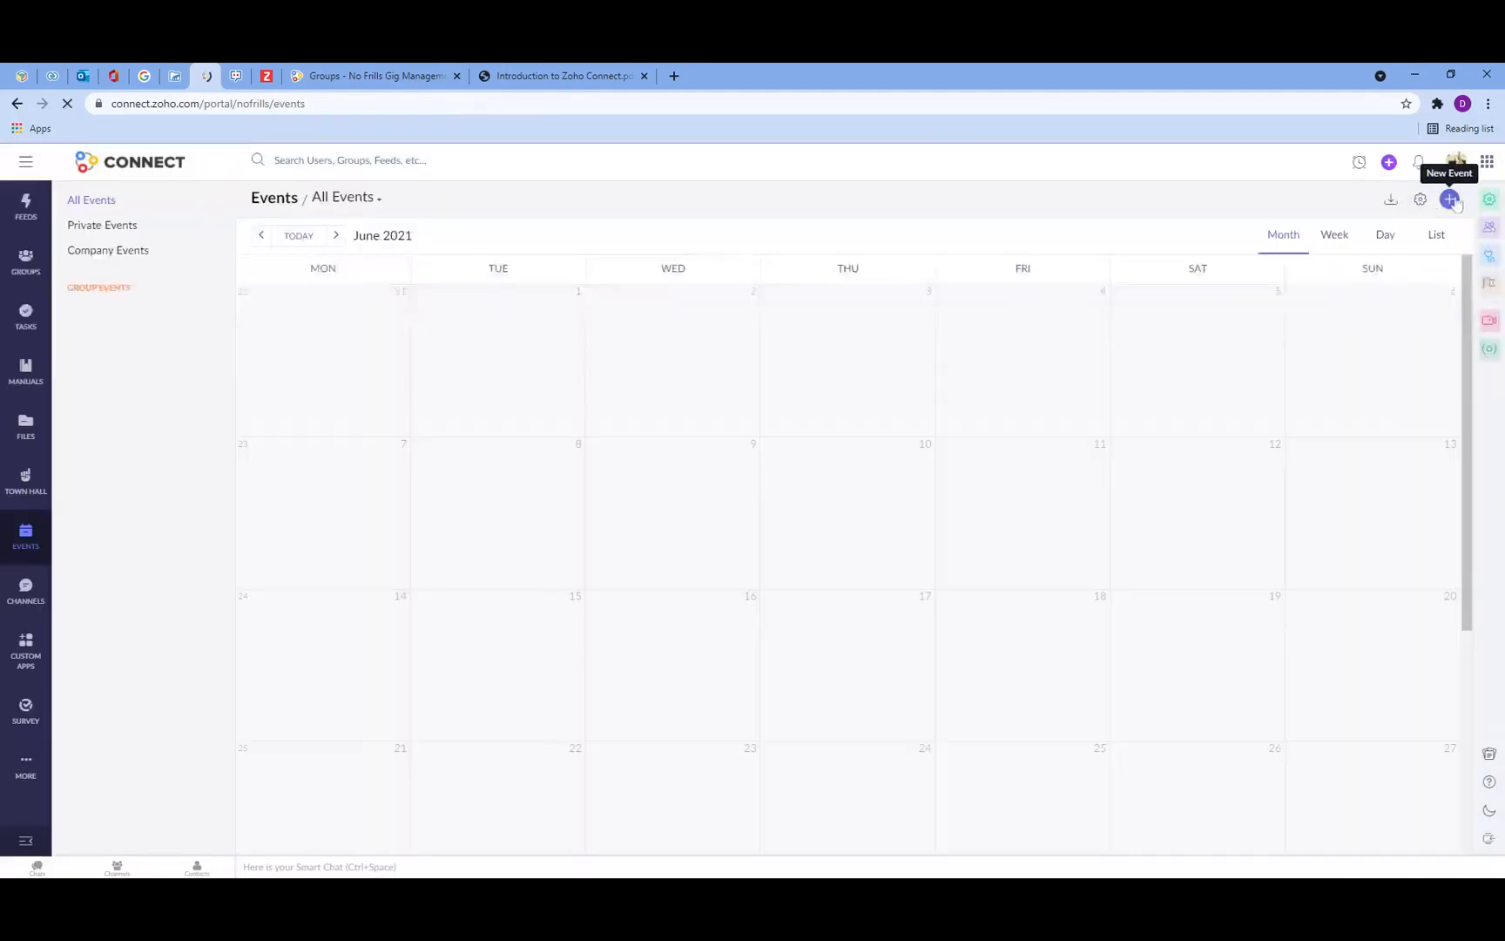
click(1450, 201)
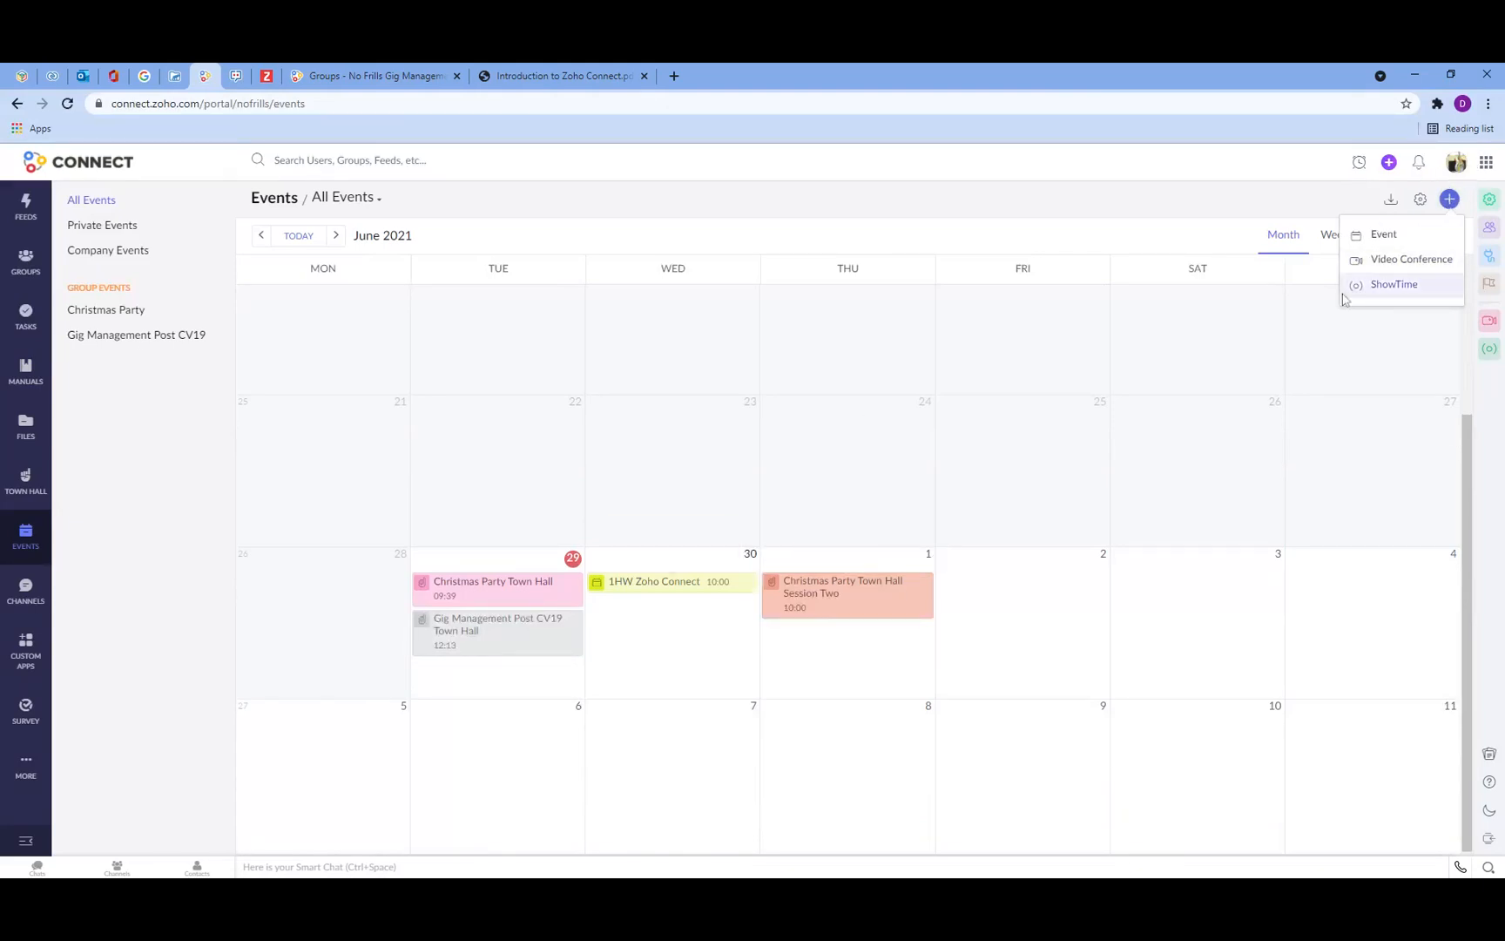
click(131, 251)
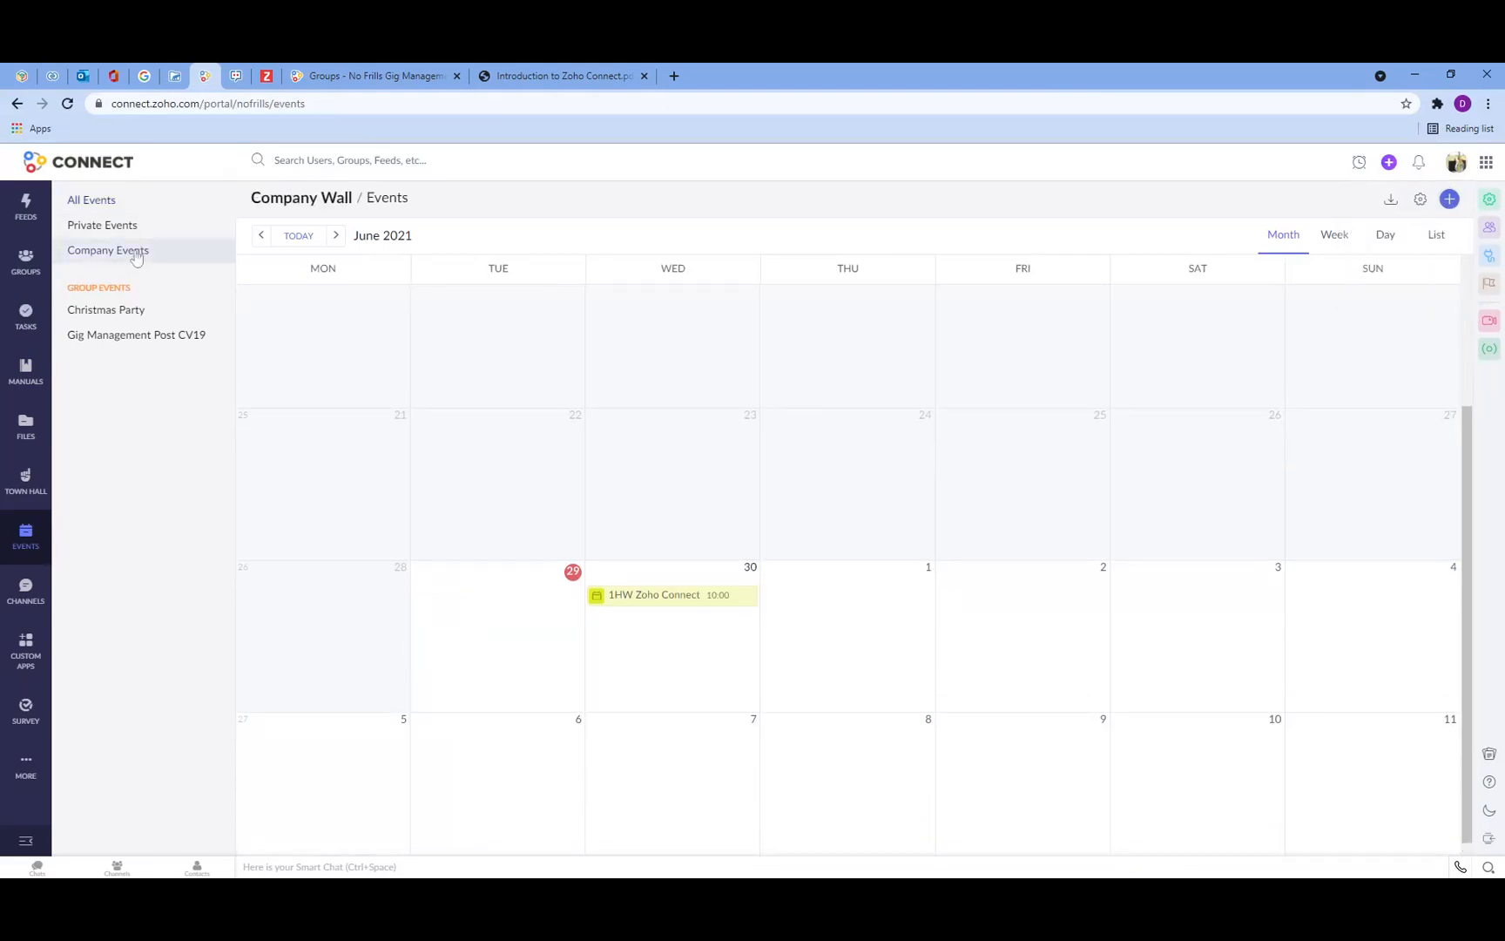
click(1451, 201)
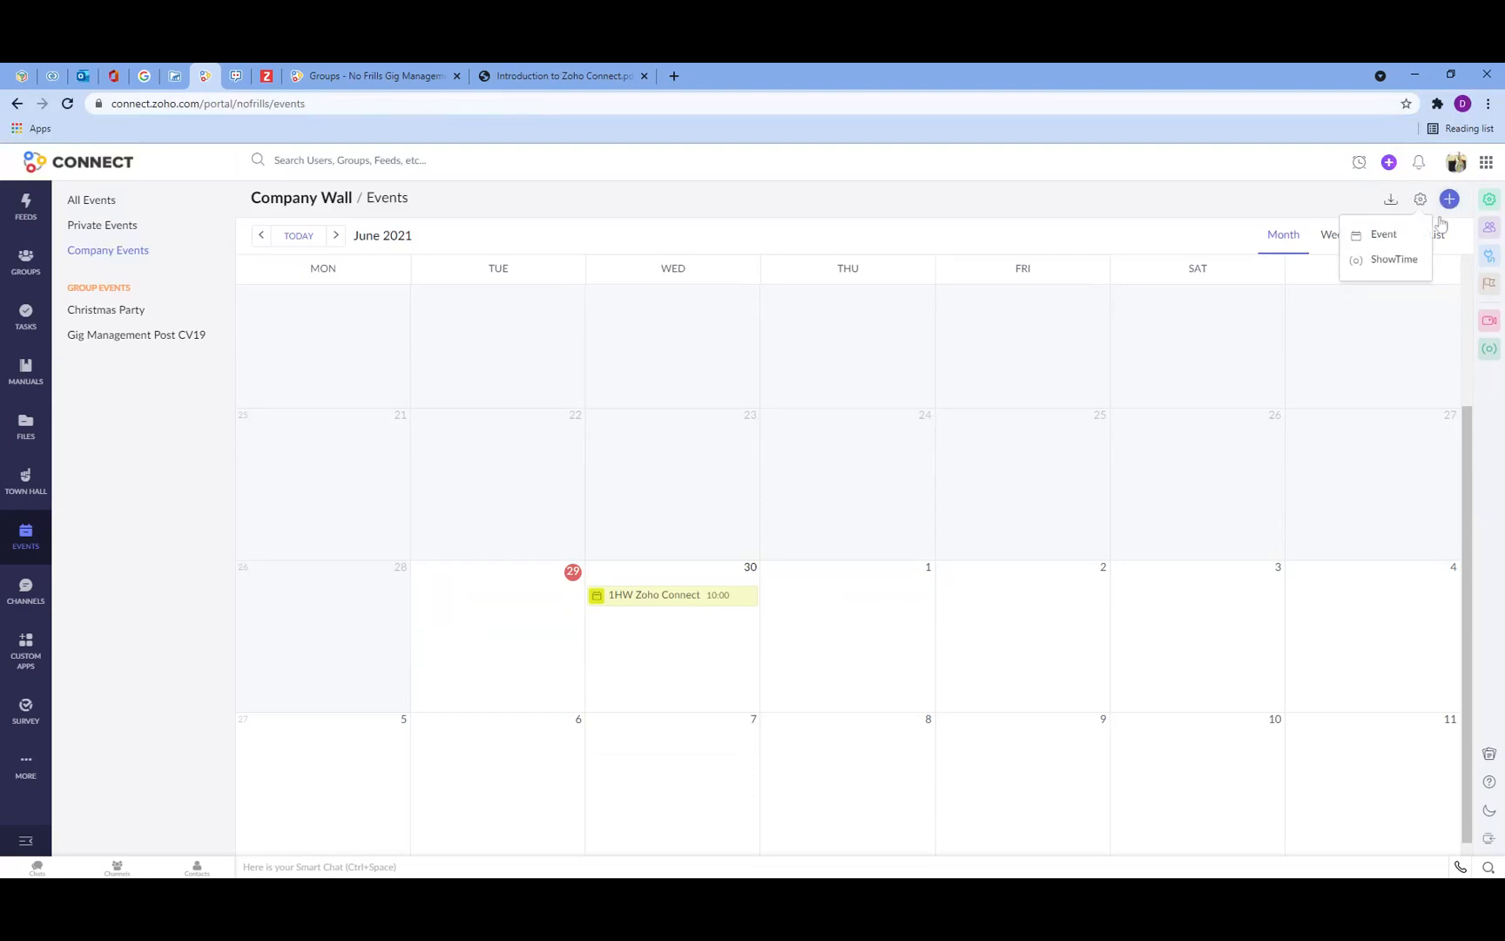
click(1392, 236)
text(N)
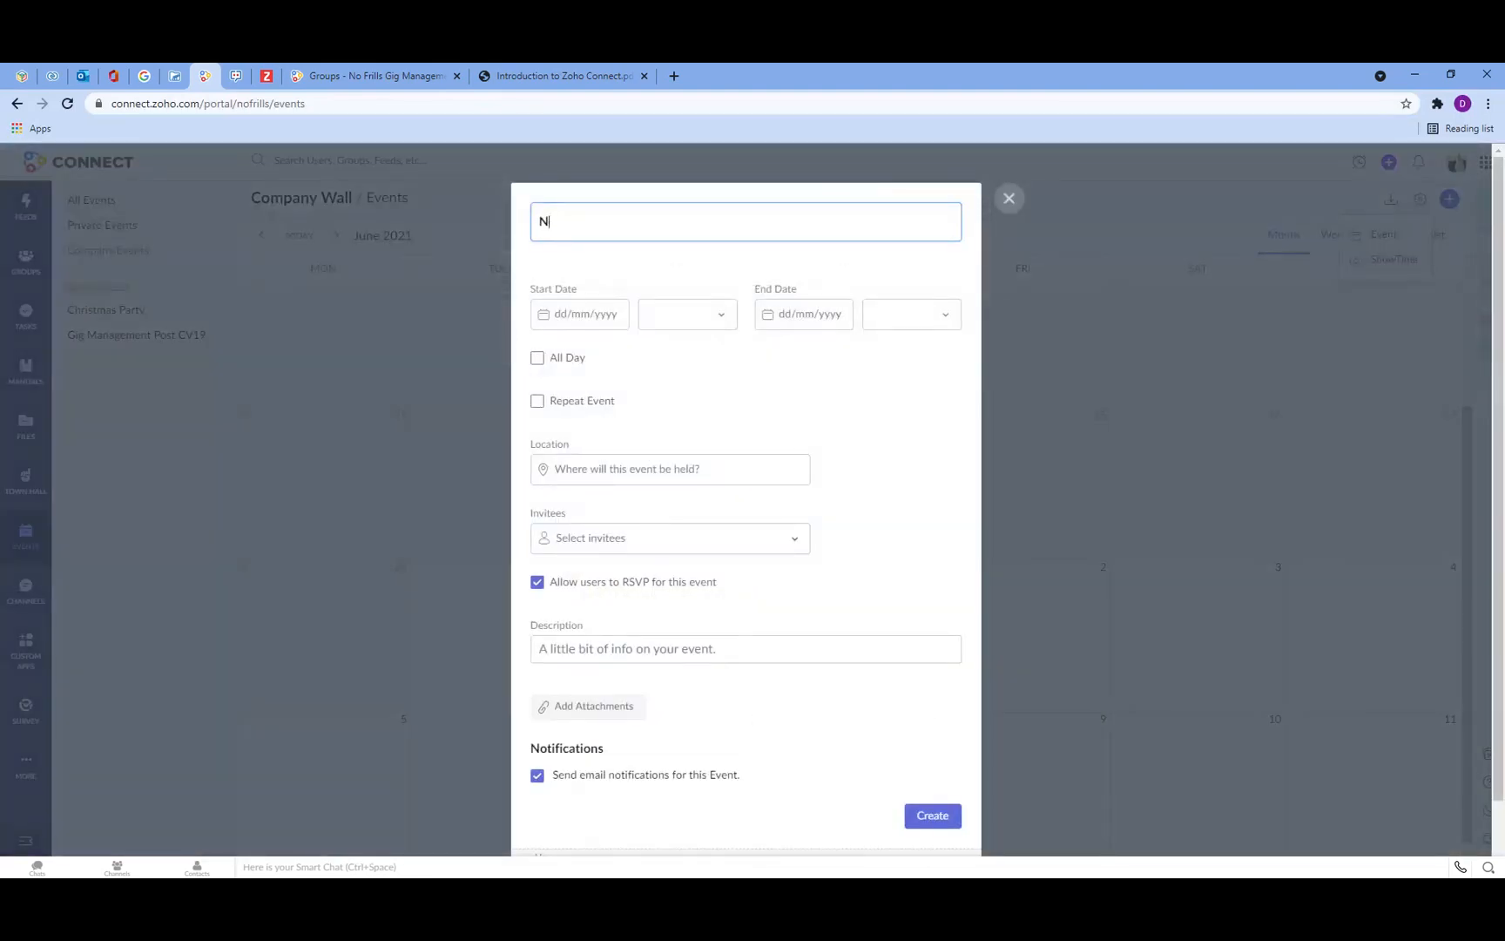
text(ew Event)
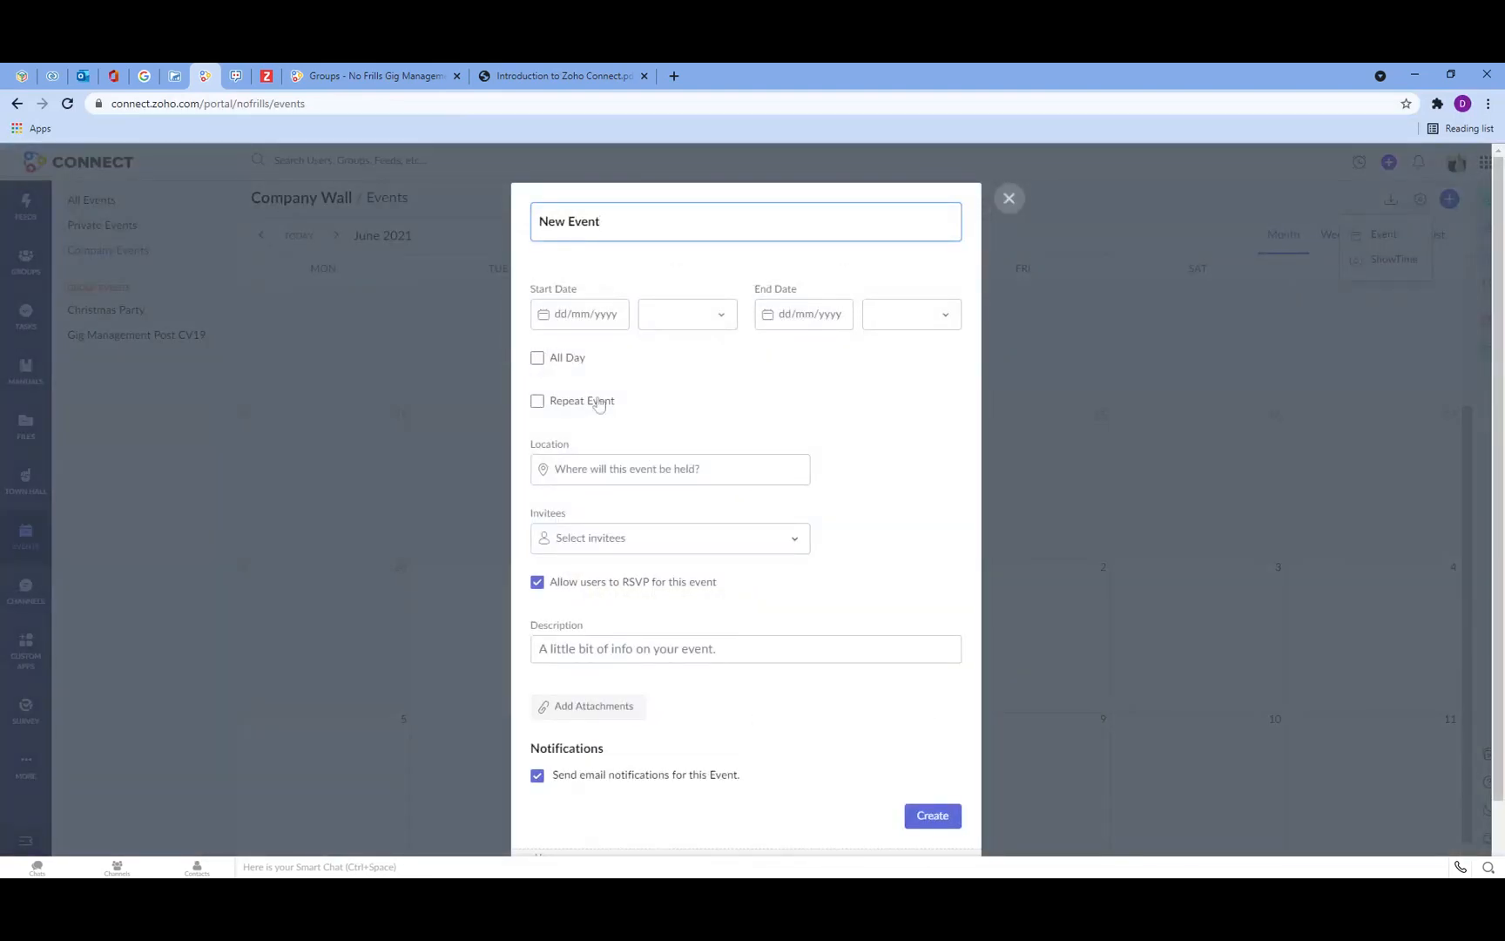
click(585, 320)
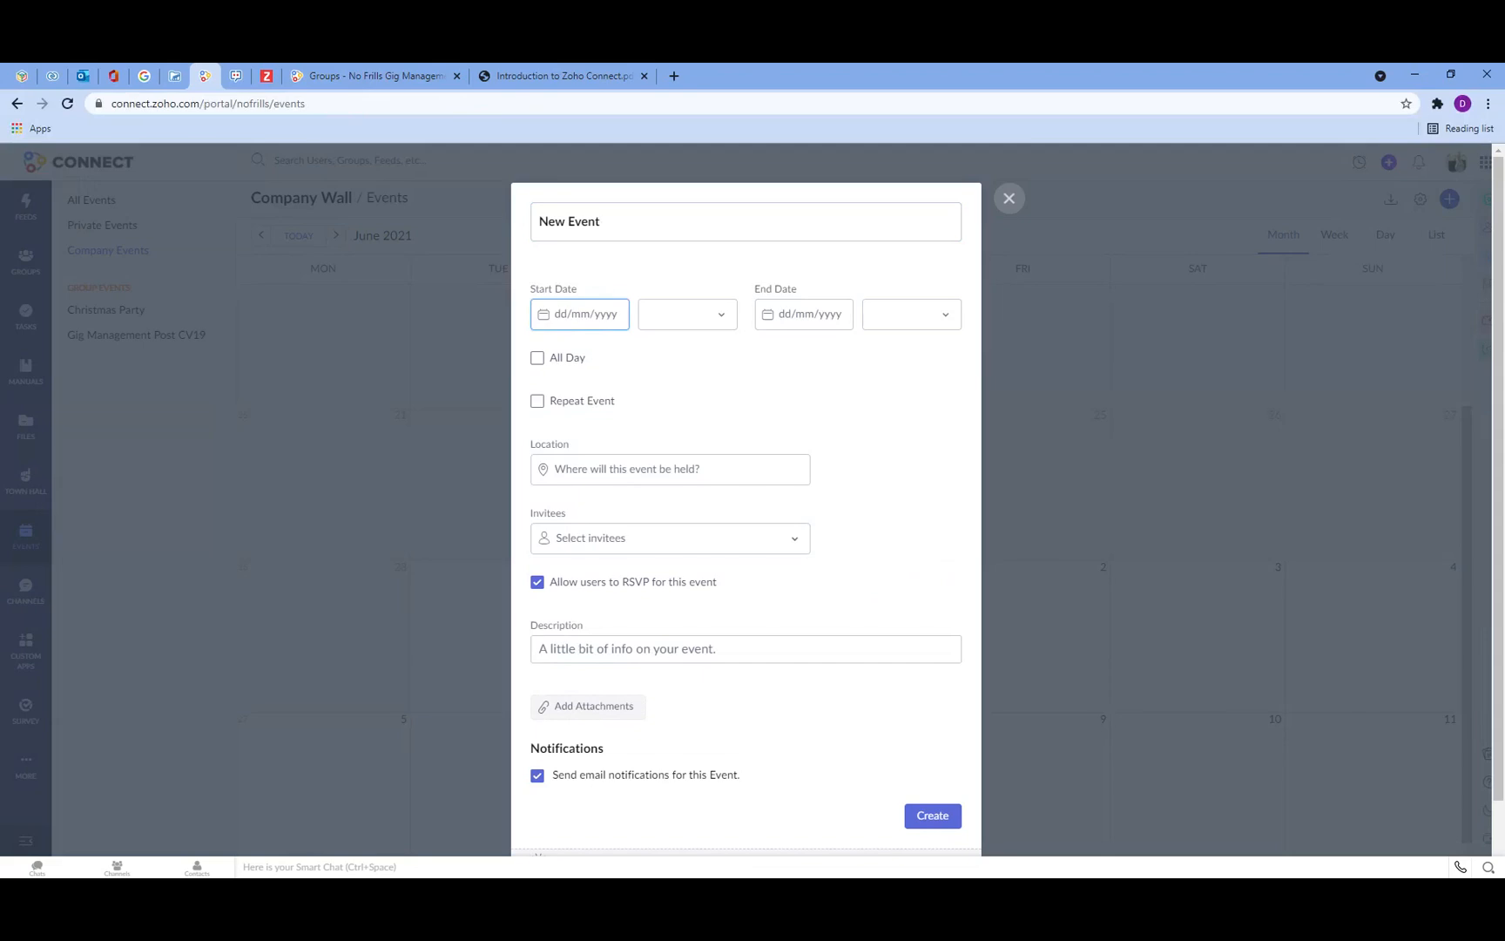
scroll(695, 373, down, 2)
scroll(783, 323, up, 2)
click(1009, 199)
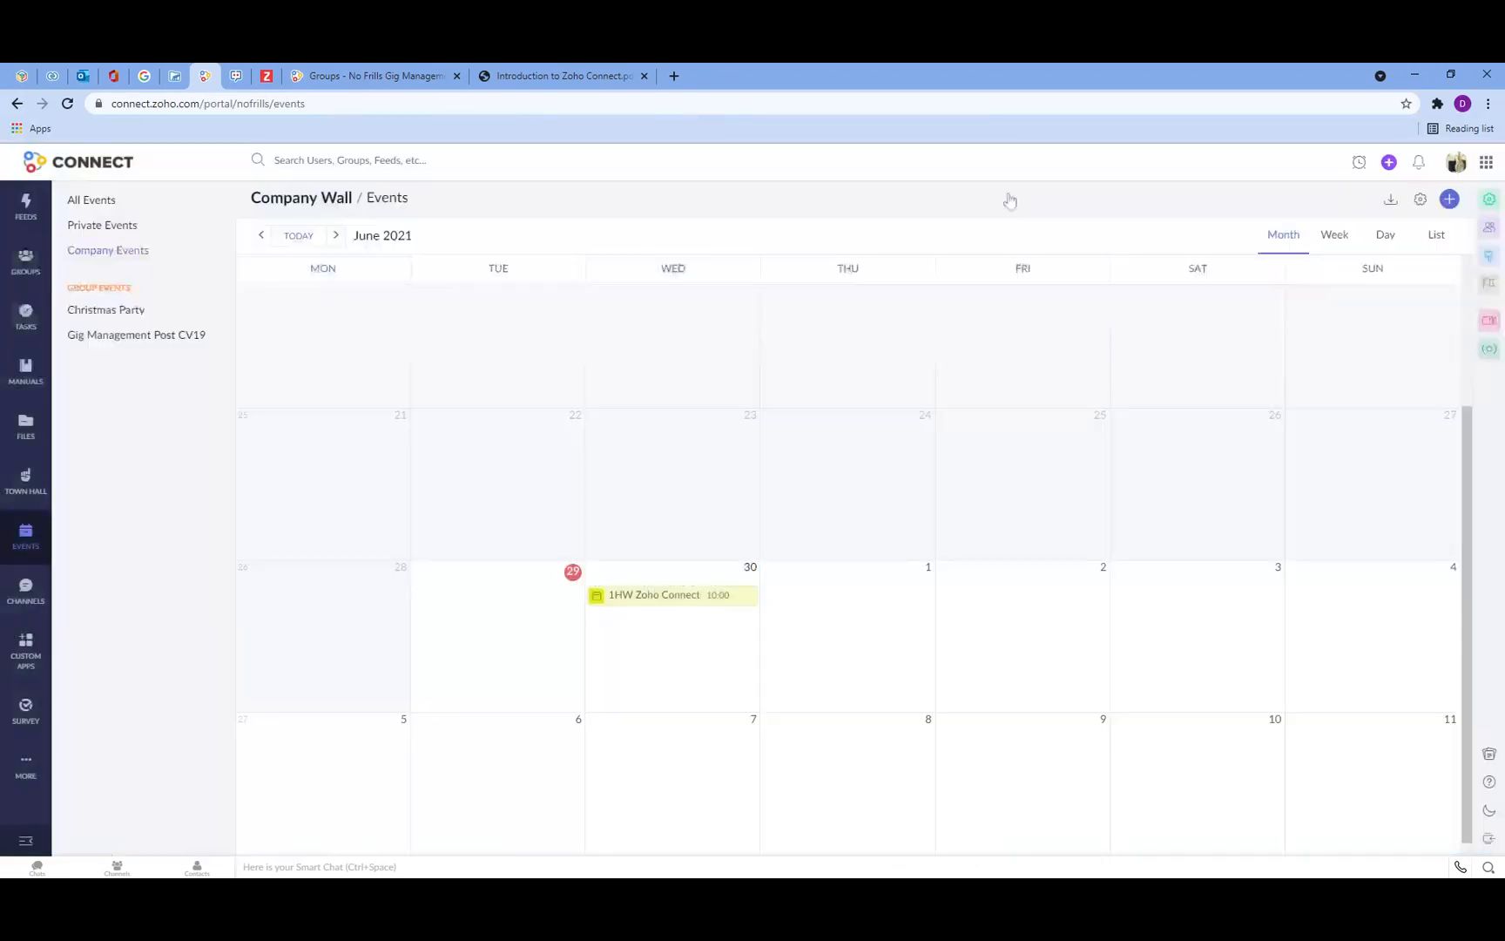
Step: Start a new event titled New Event from all events, with the start date 30/06/2021
click(98, 202)
click(1450, 200)
click(1384, 233)
text(New Event)
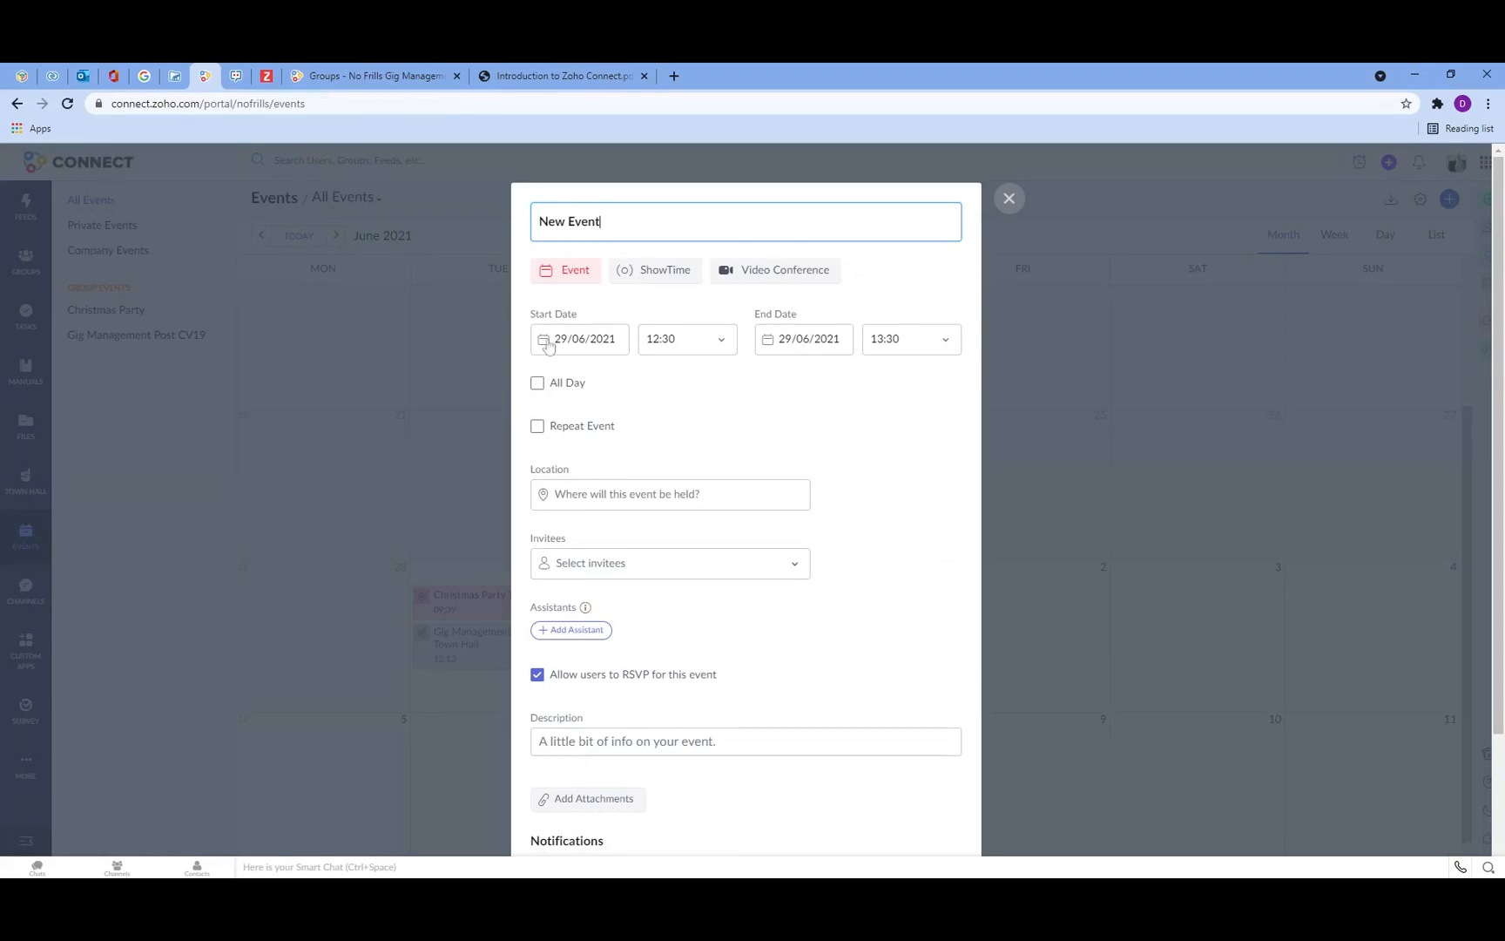
click(596, 353)
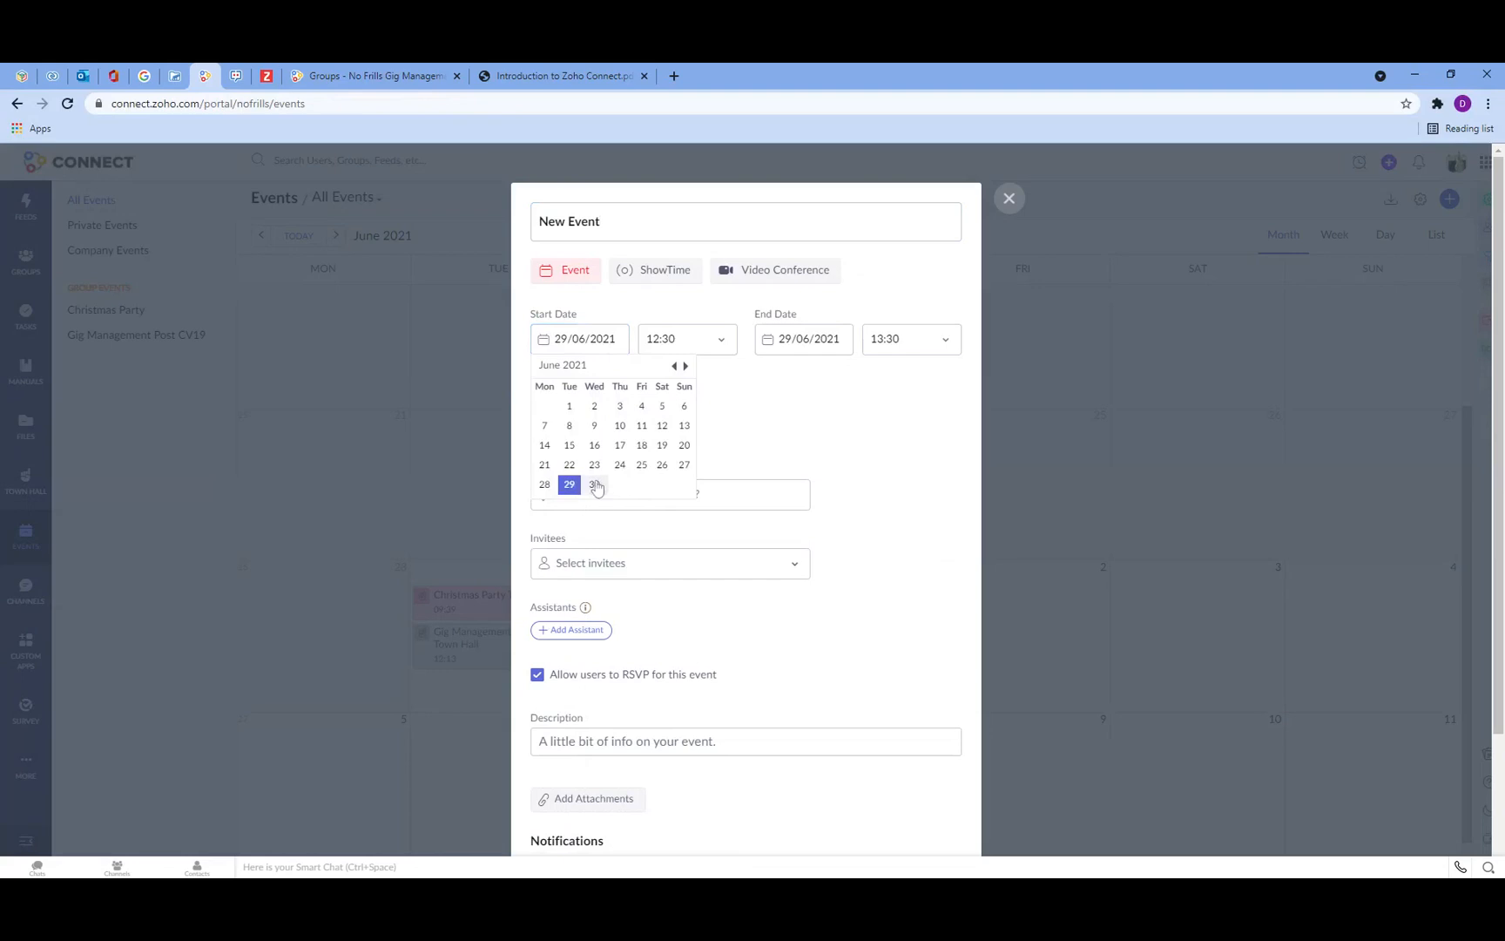
click(598, 488)
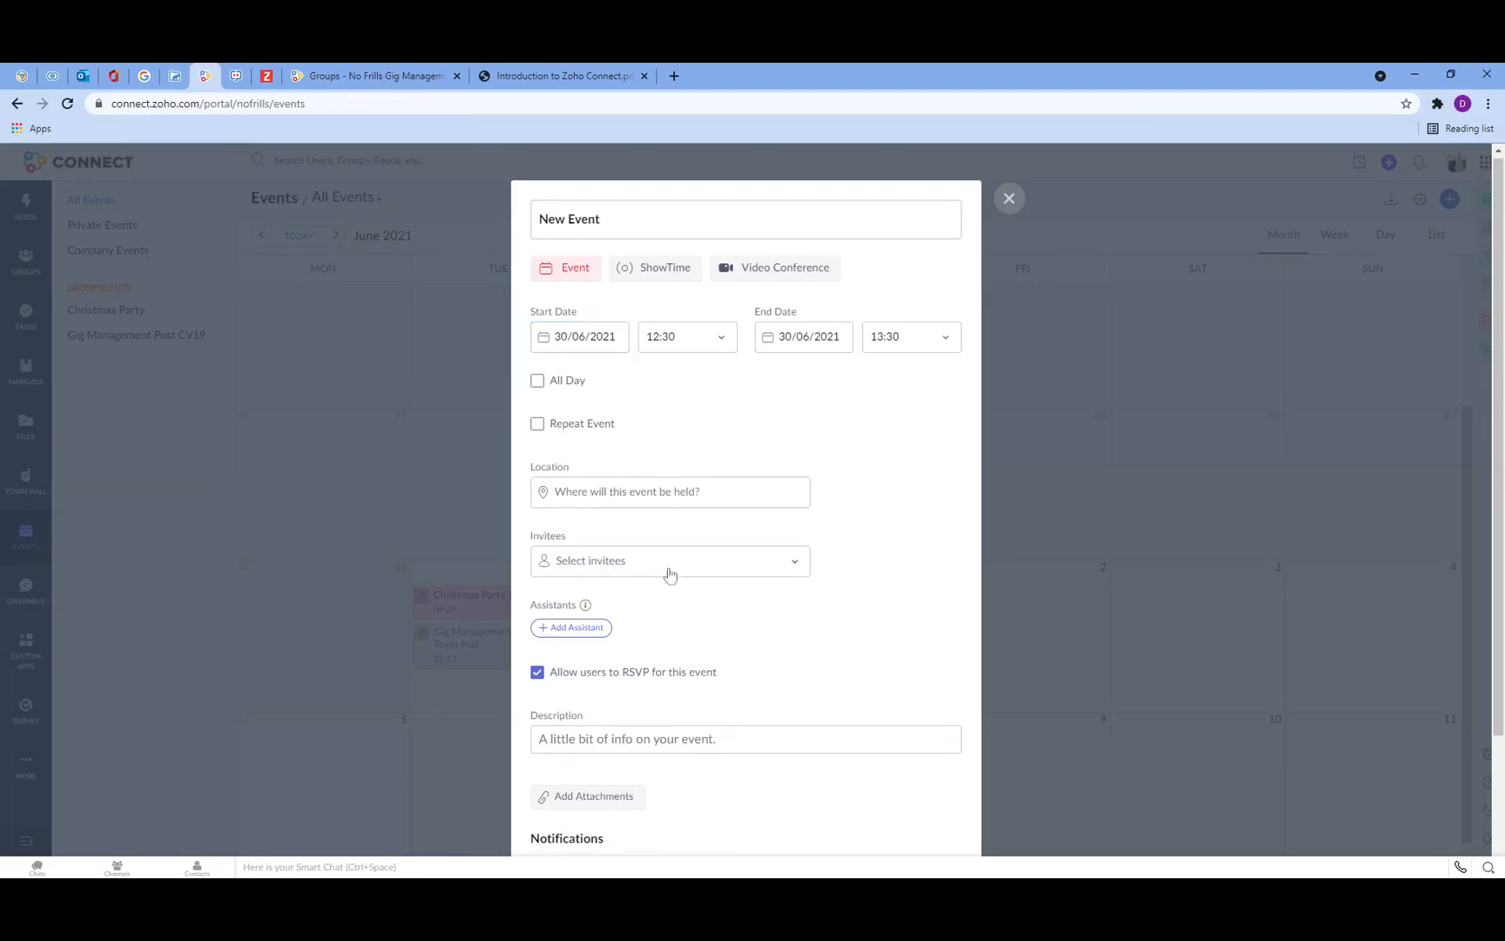
Step: Add yourself as an assistant for the new event
scroll(669, 571, down, 1)
click(572, 574)
click(593, 655)
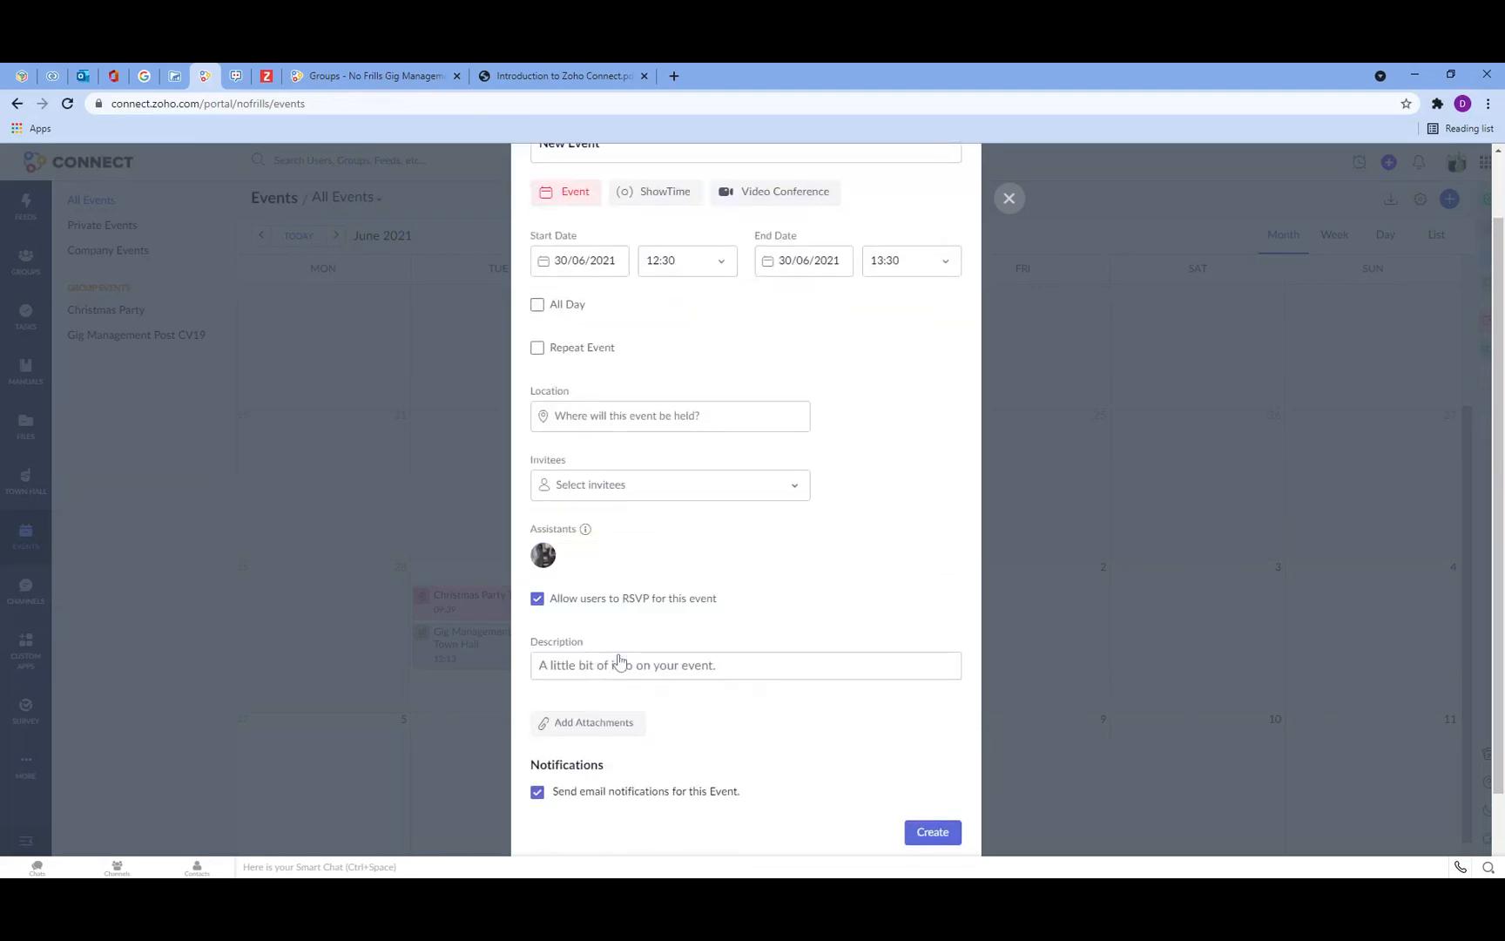
Step: Set the event's invitees to Everyone in the network and create the event
click(700, 427)
click(624, 486)
click(622, 529)
scroll(906, 789, down, 2)
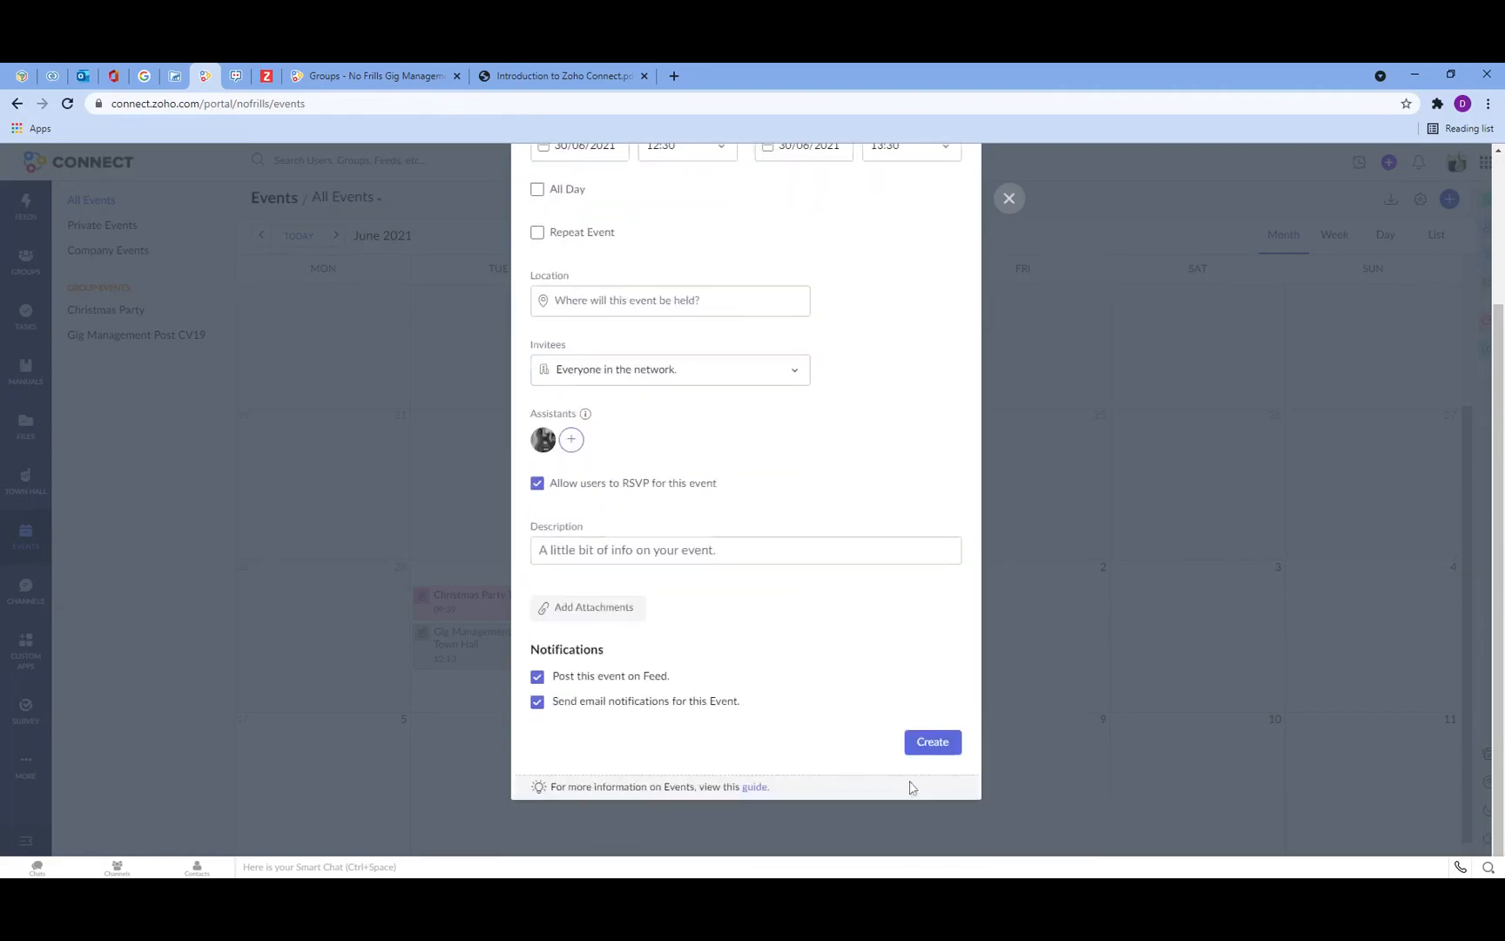
click(934, 749)
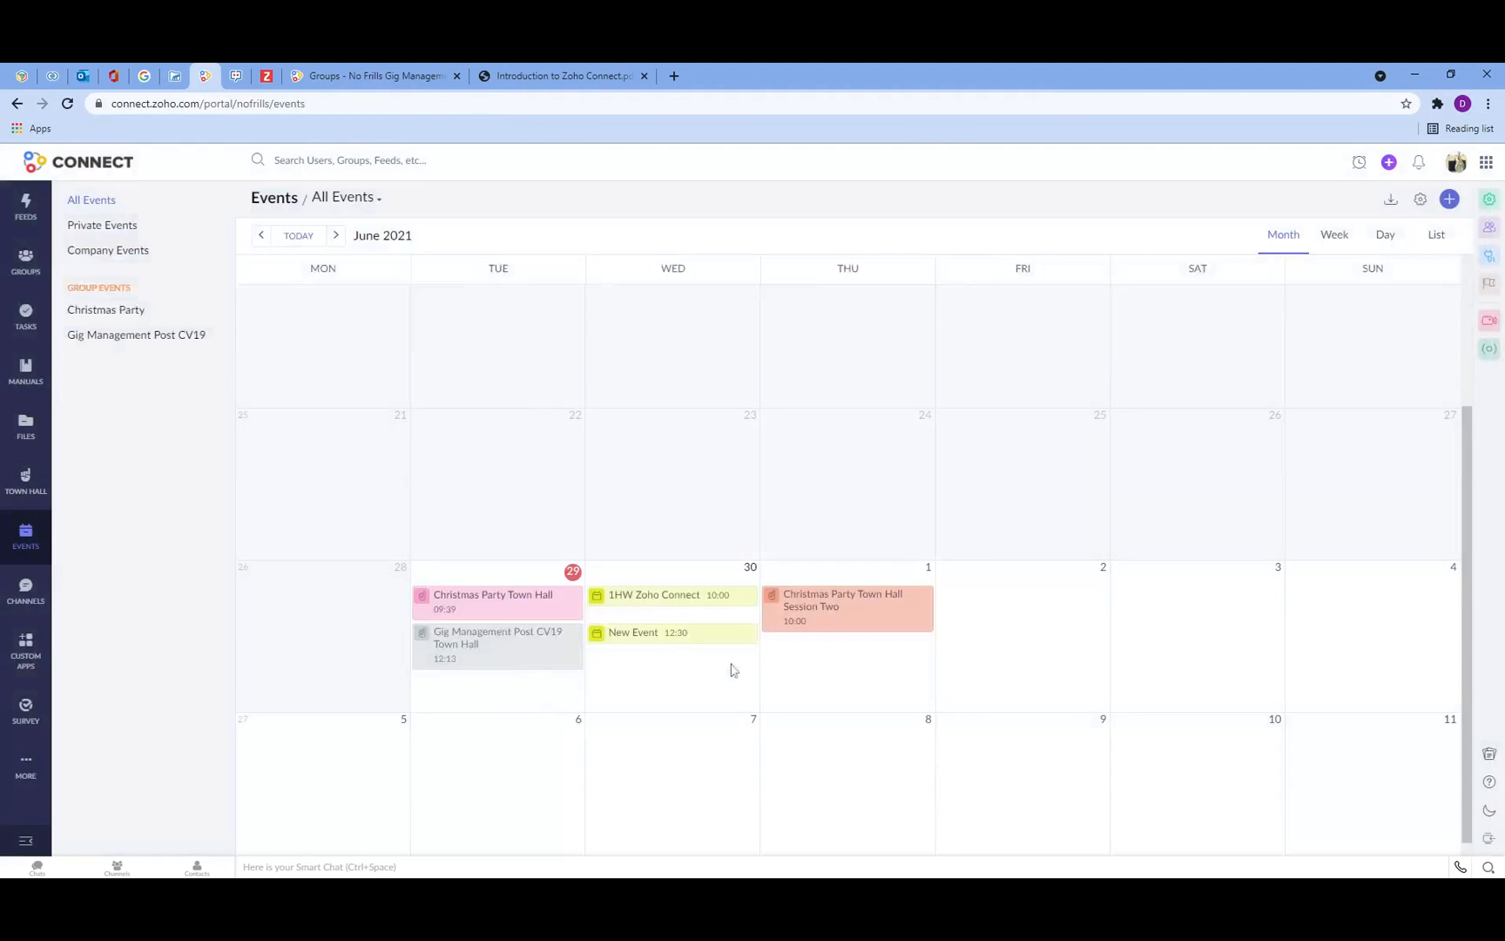
Step: Check the new event on the Company Events calendar and return to all events
mouse_move(632, 640)
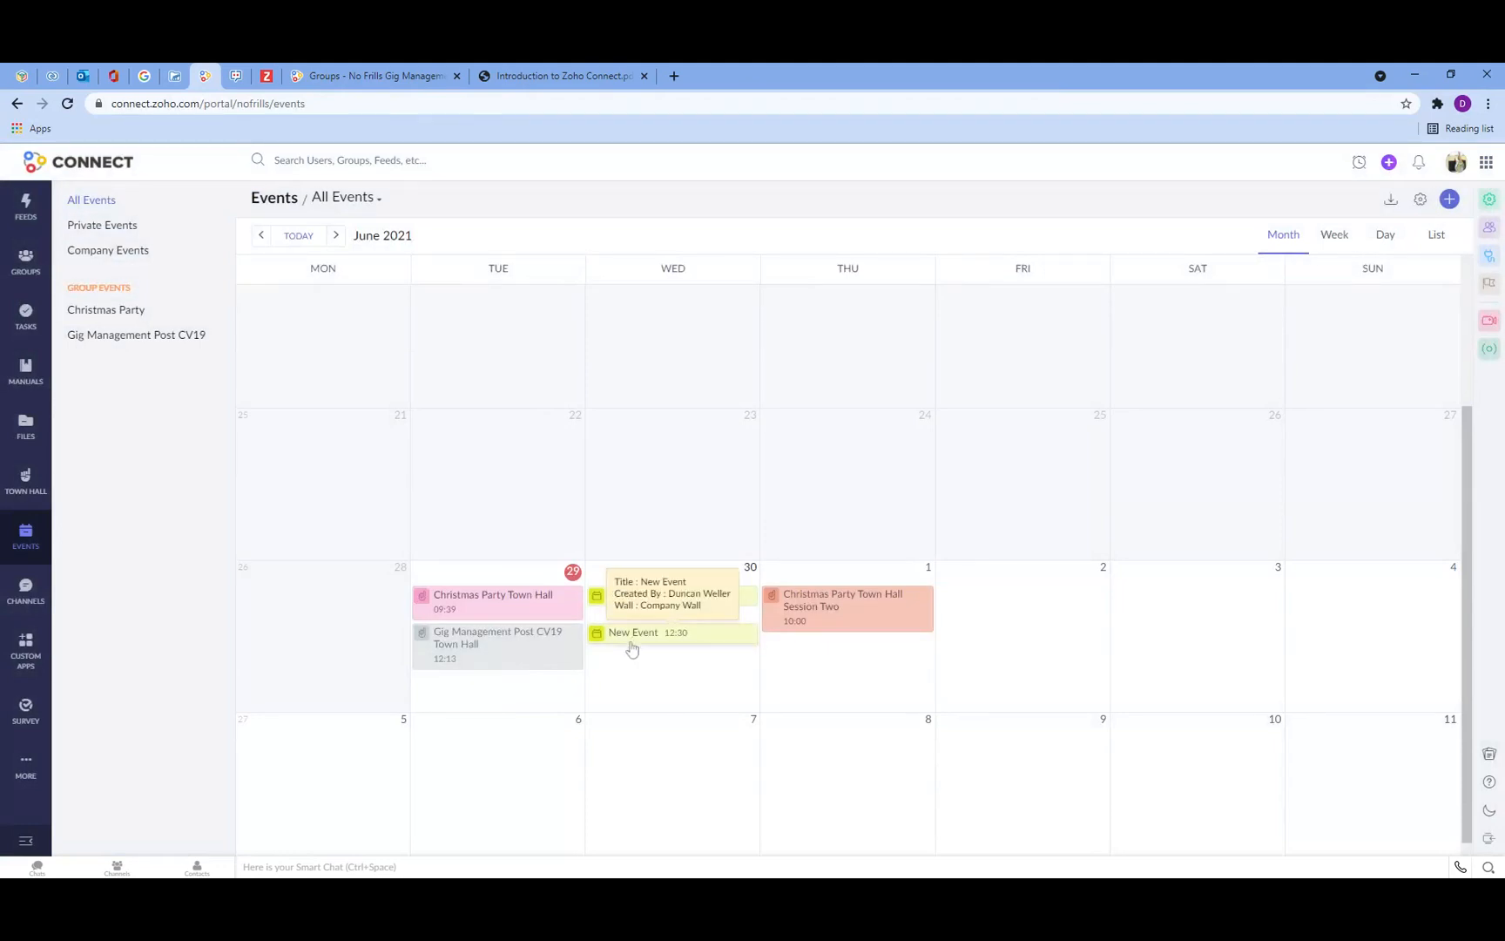
click(83, 250)
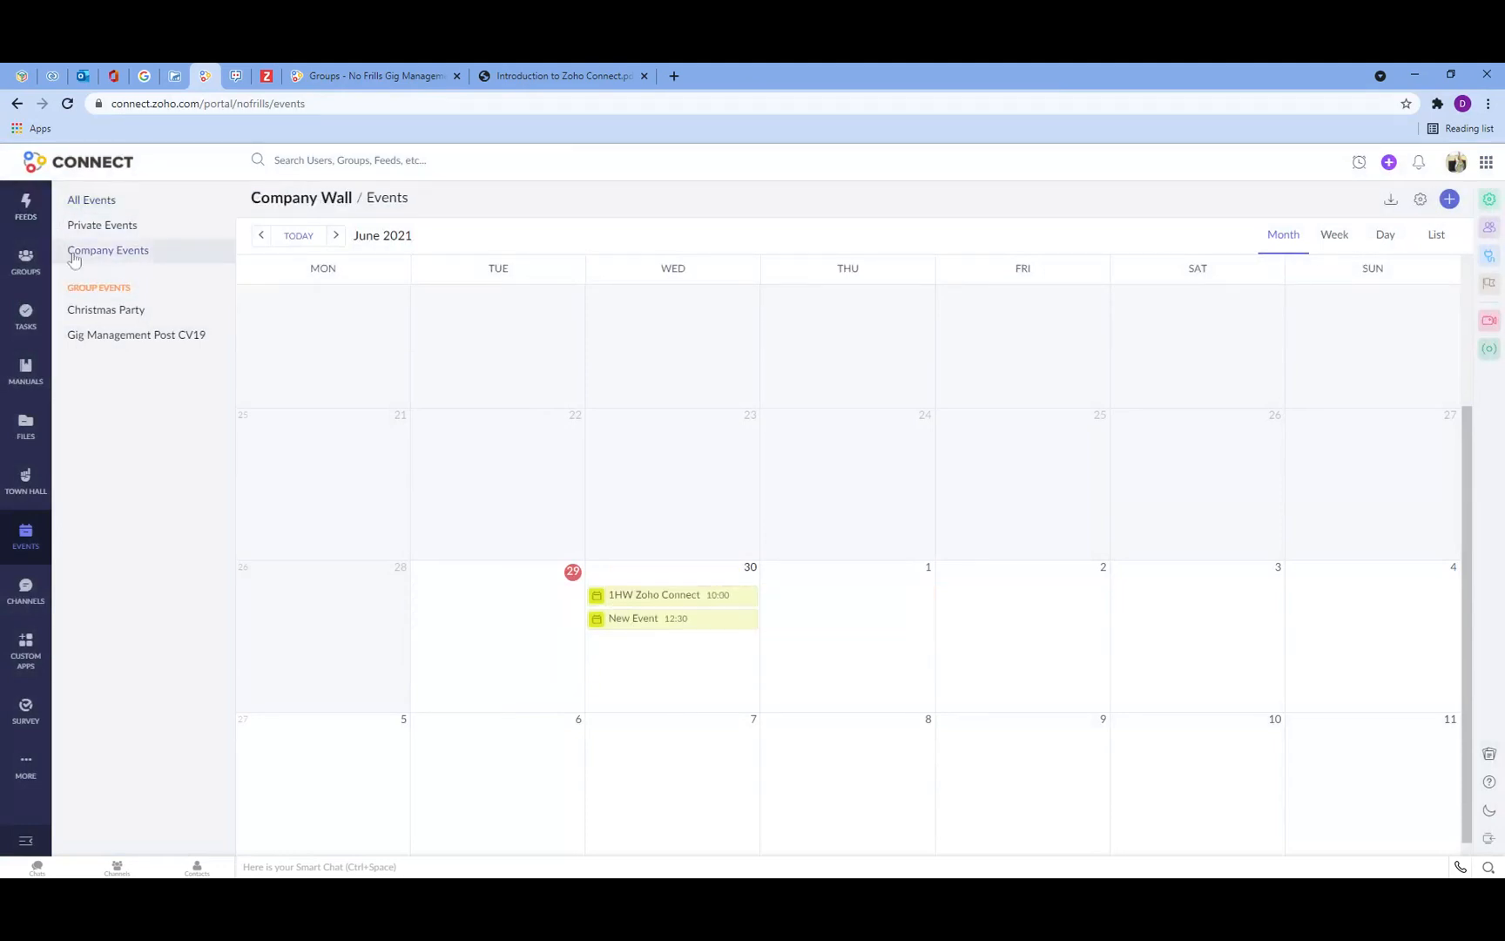
mouse_move(638, 629)
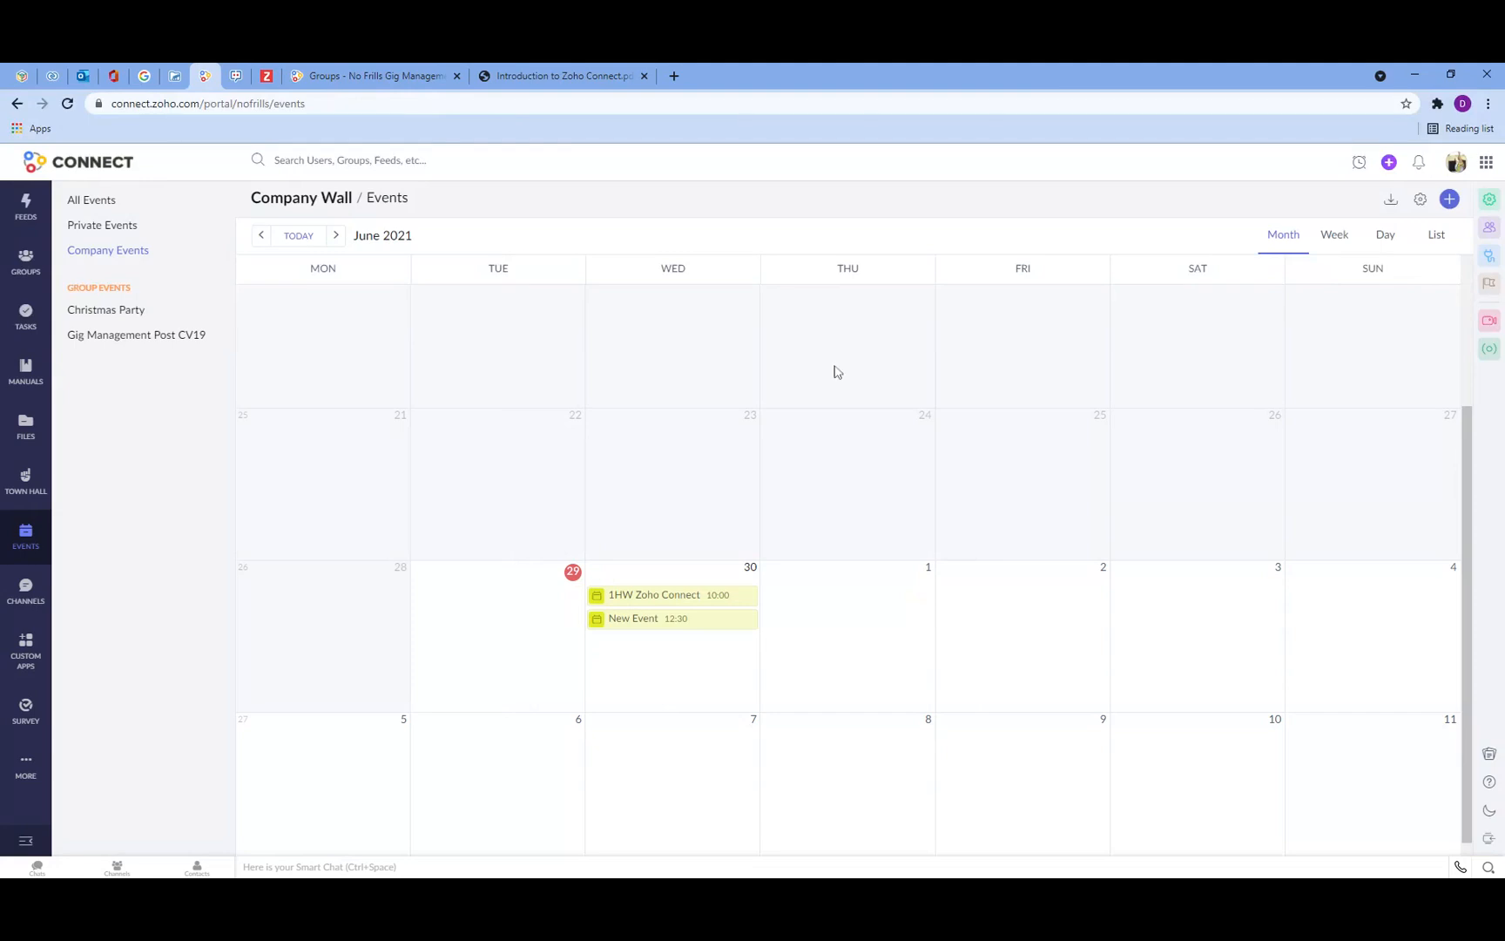
click(25, 533)
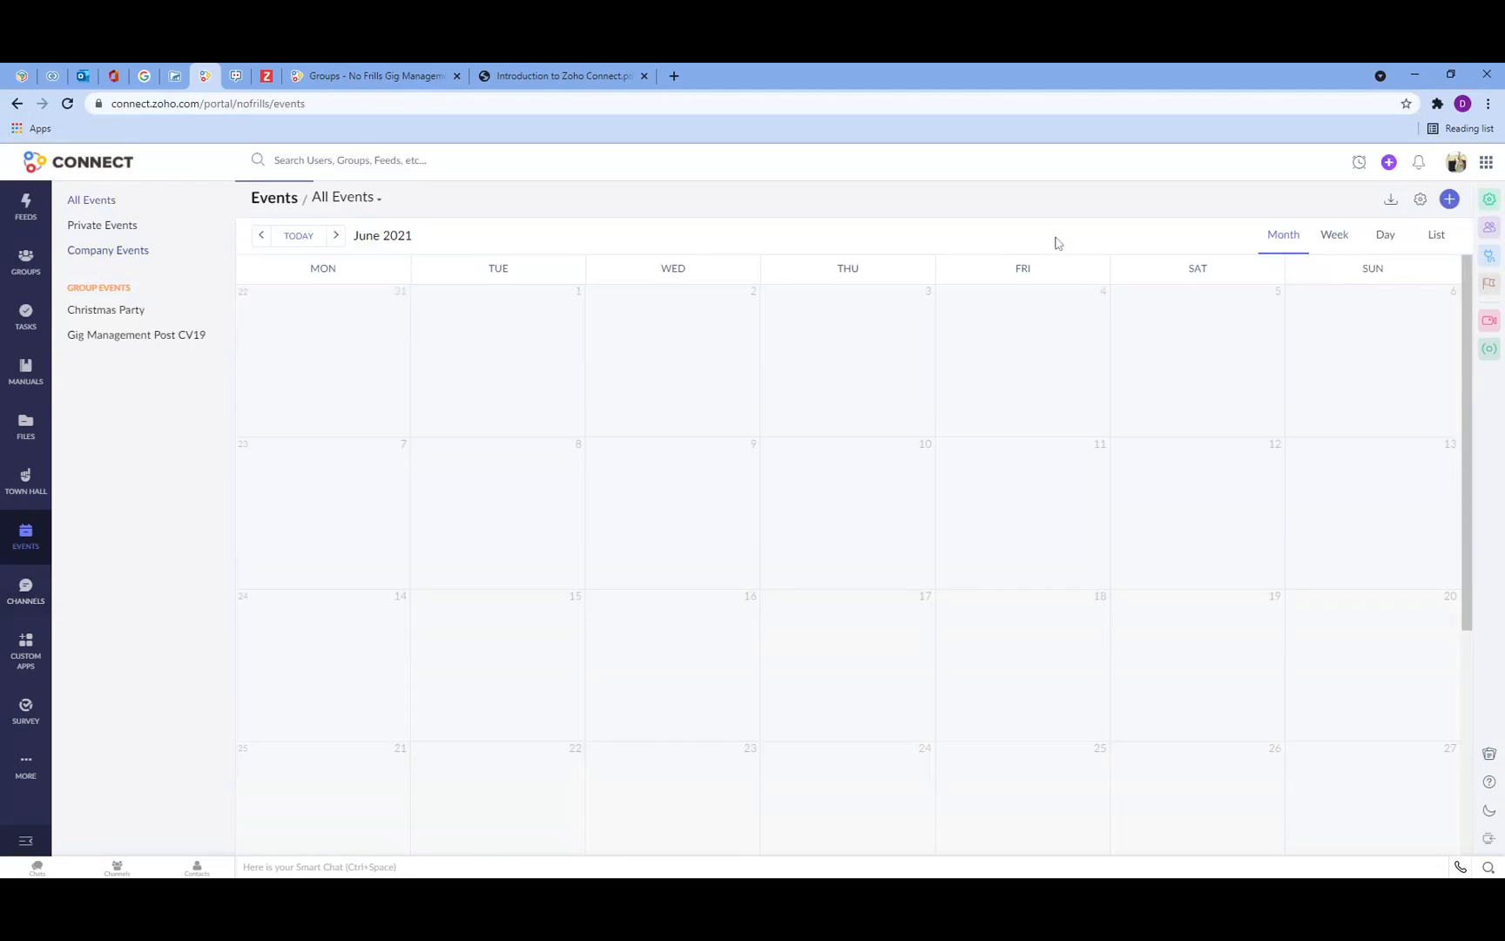
Step: Review the events calendar preferences and the custom event type form without creating a type
click(1420, 199)
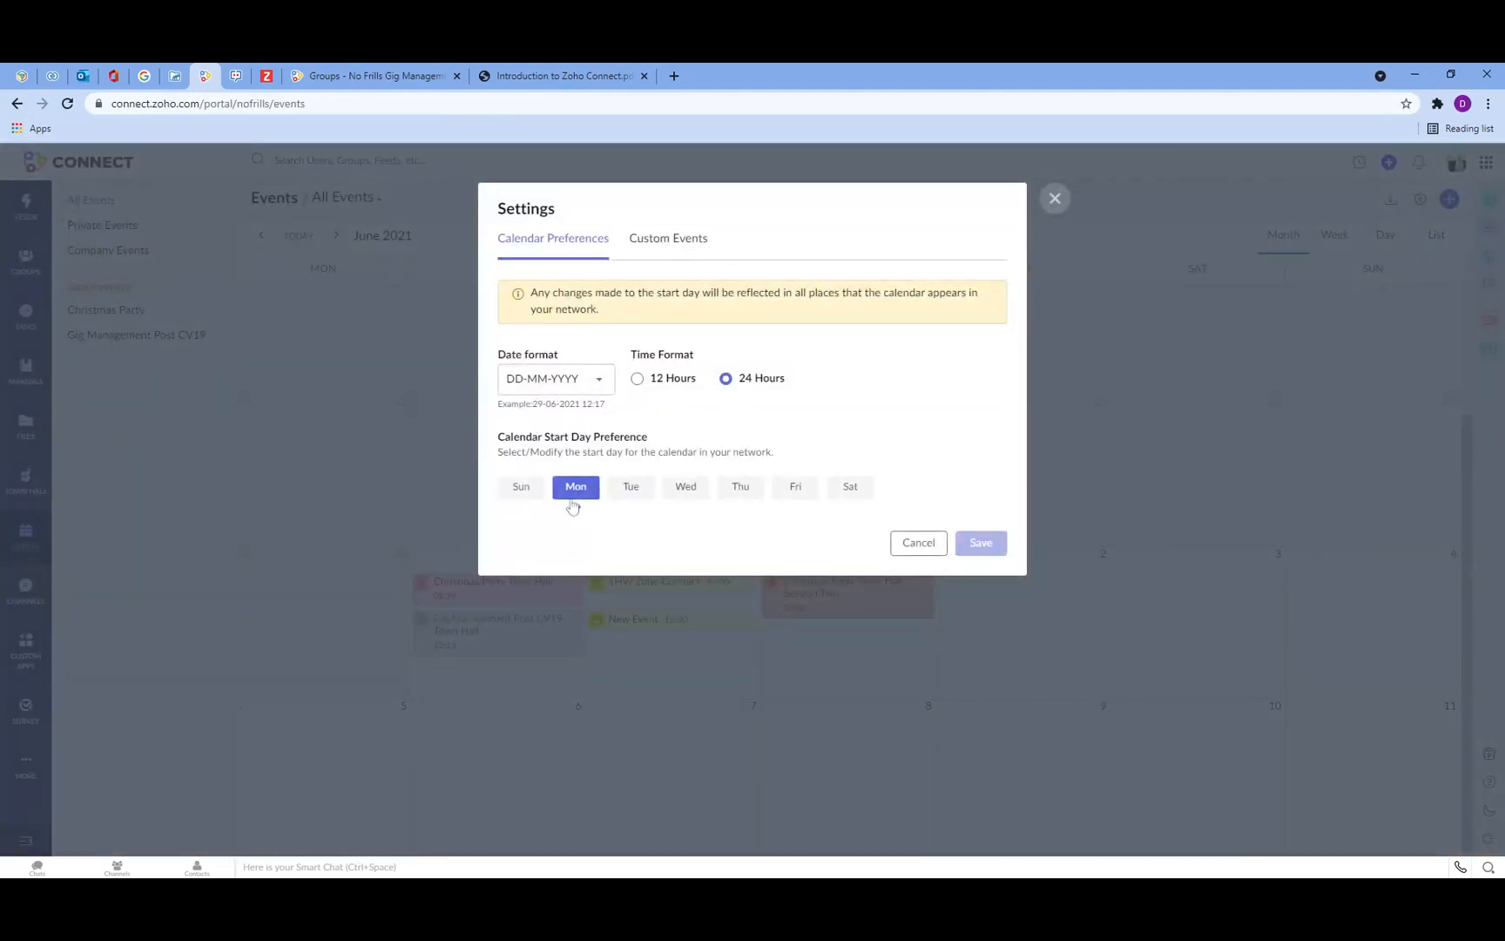
click(655, 252)
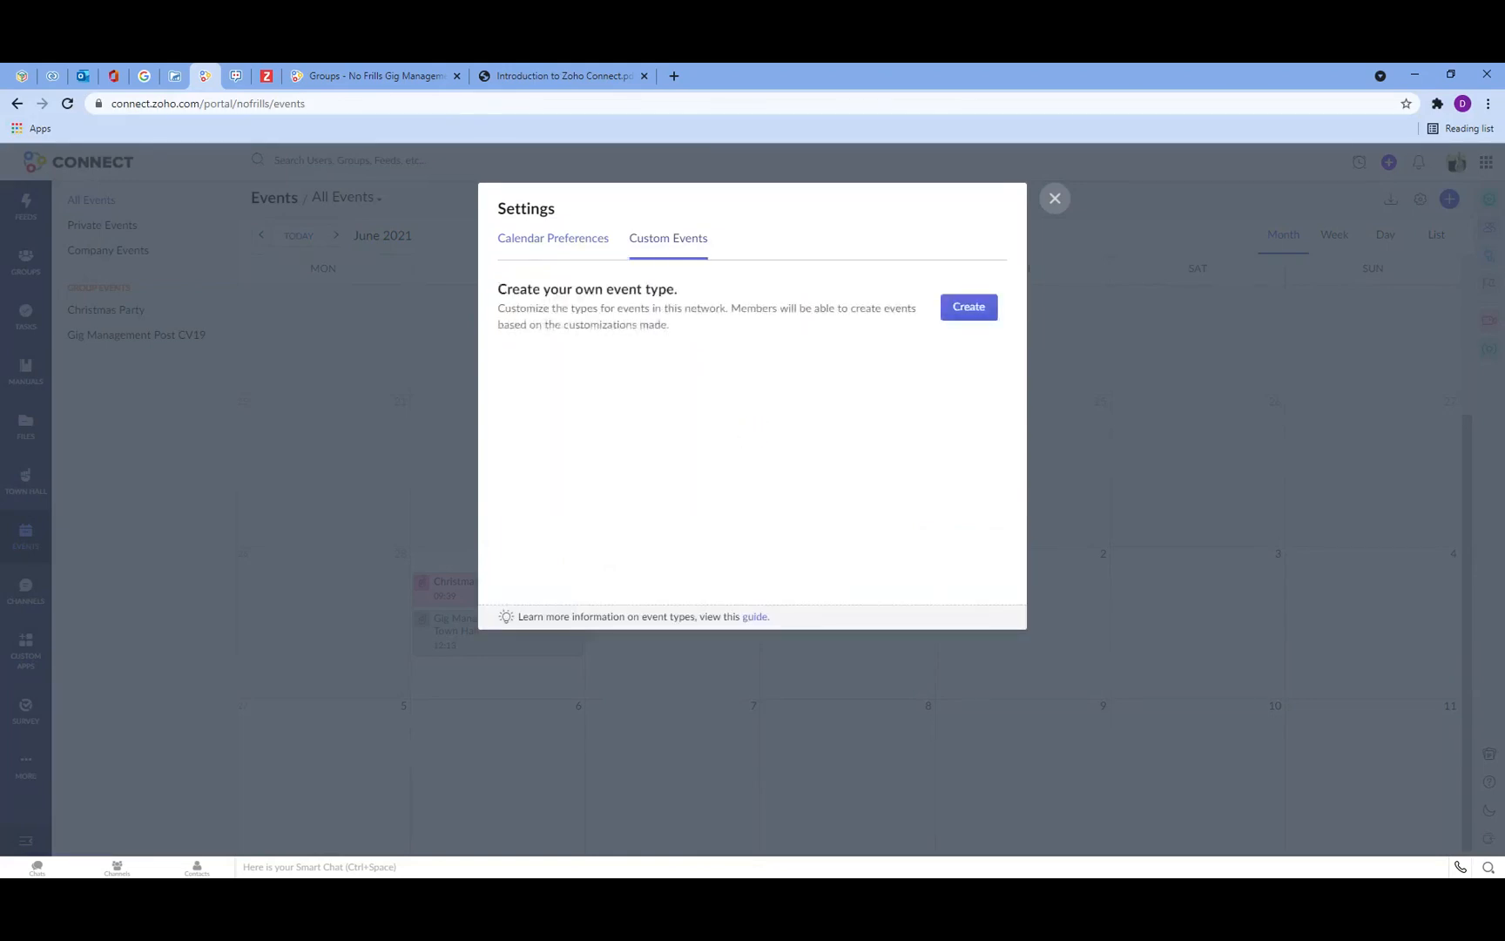
click(977, 313)
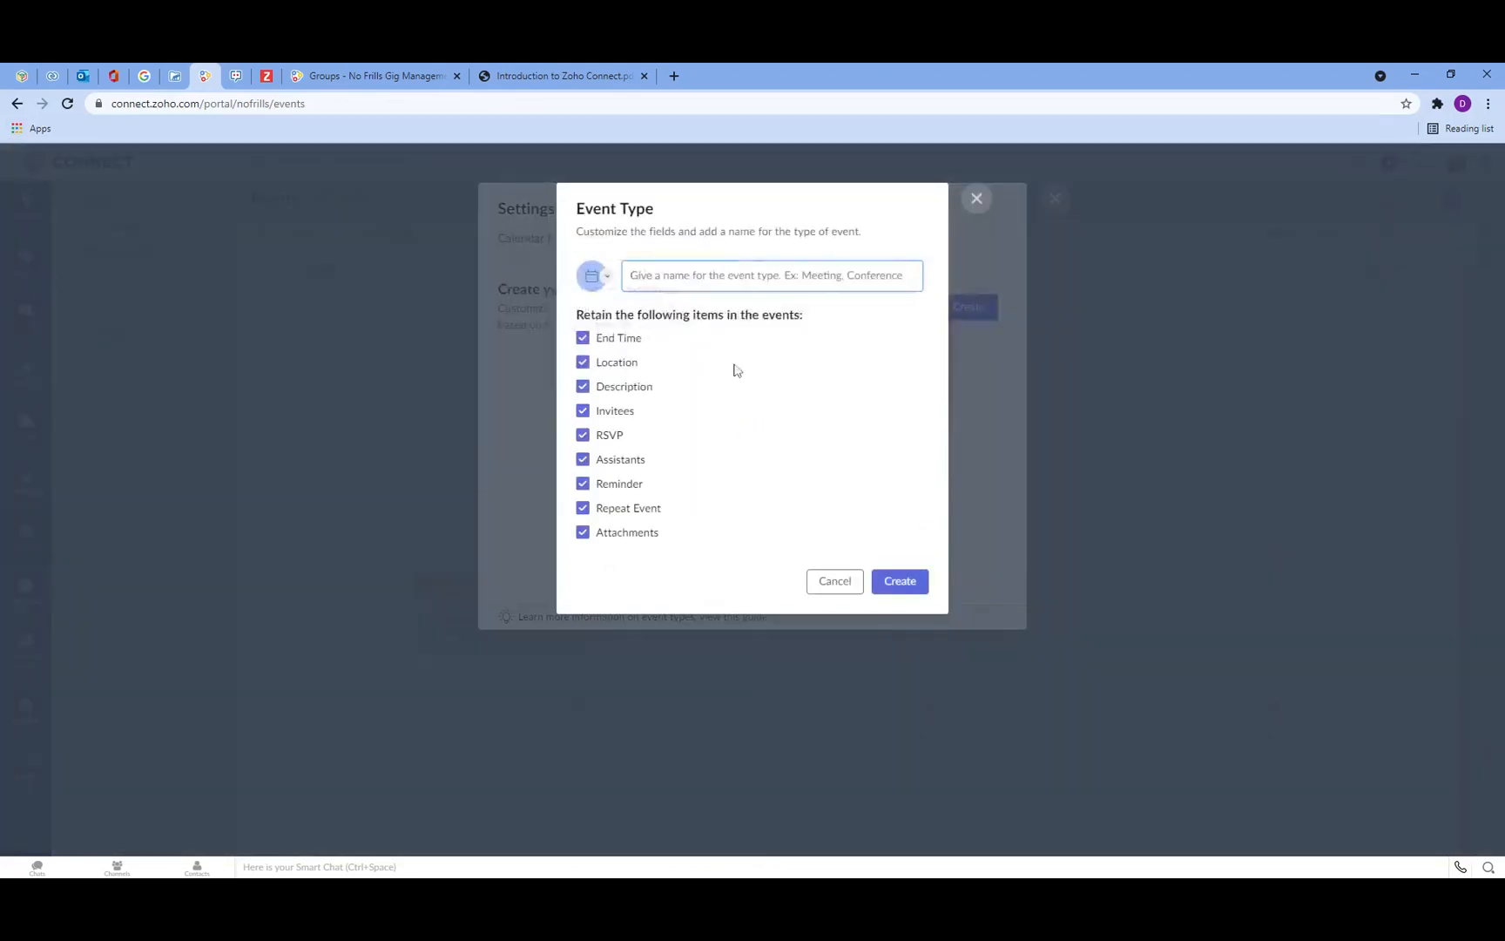
click(834, 581)
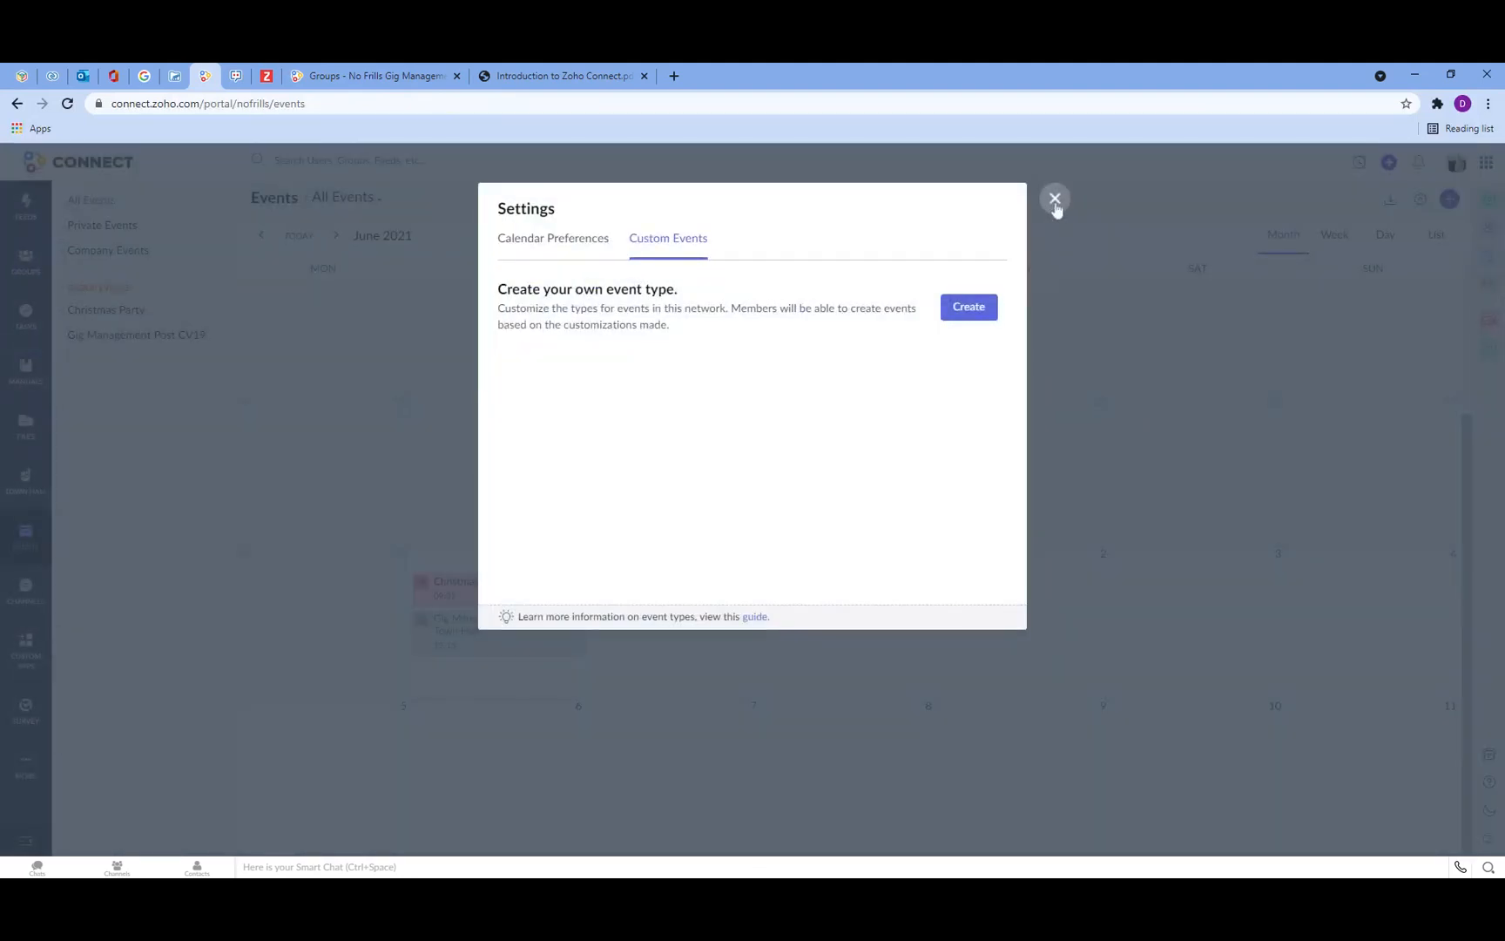
click(1055, 199)
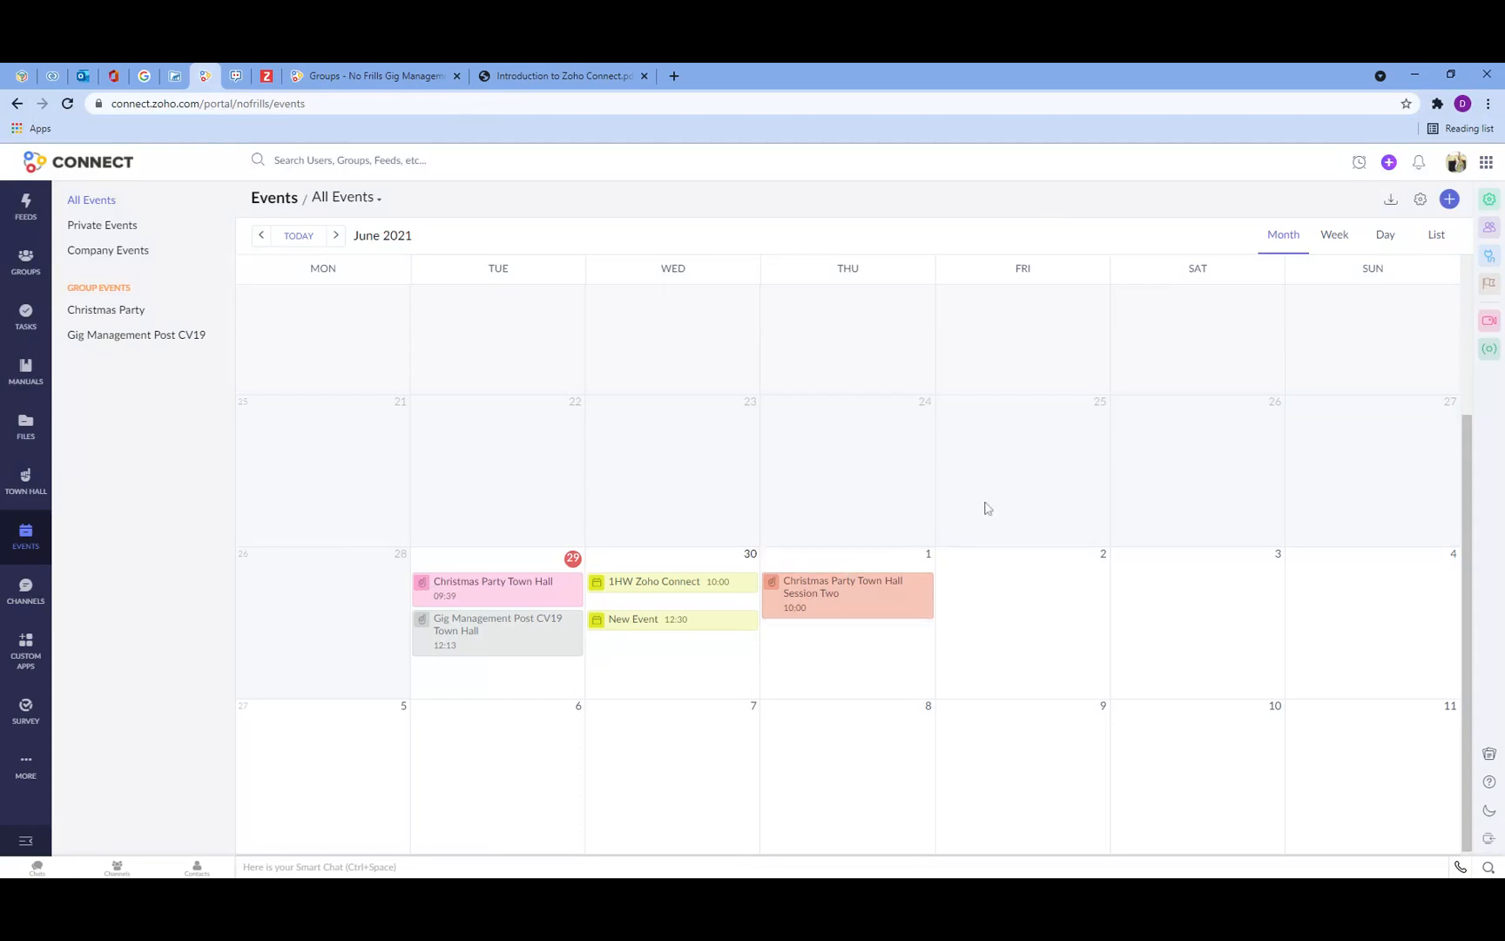
Step: Search the integrations page for calendar integrations, then close it
click(1490, 253)
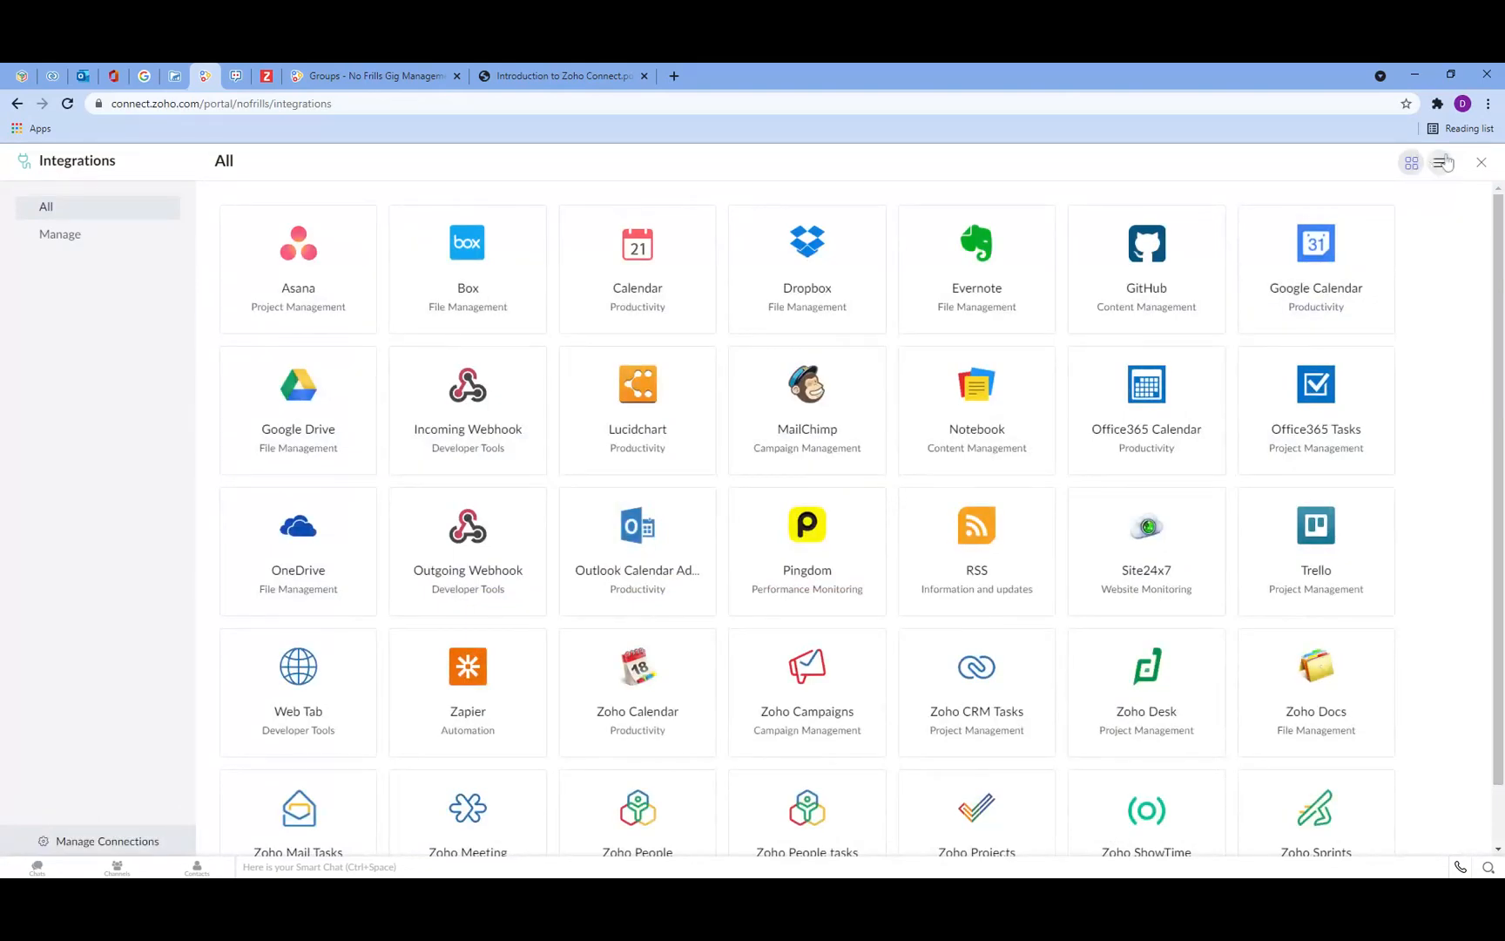
key(ctrl+f)
text(calenadr)
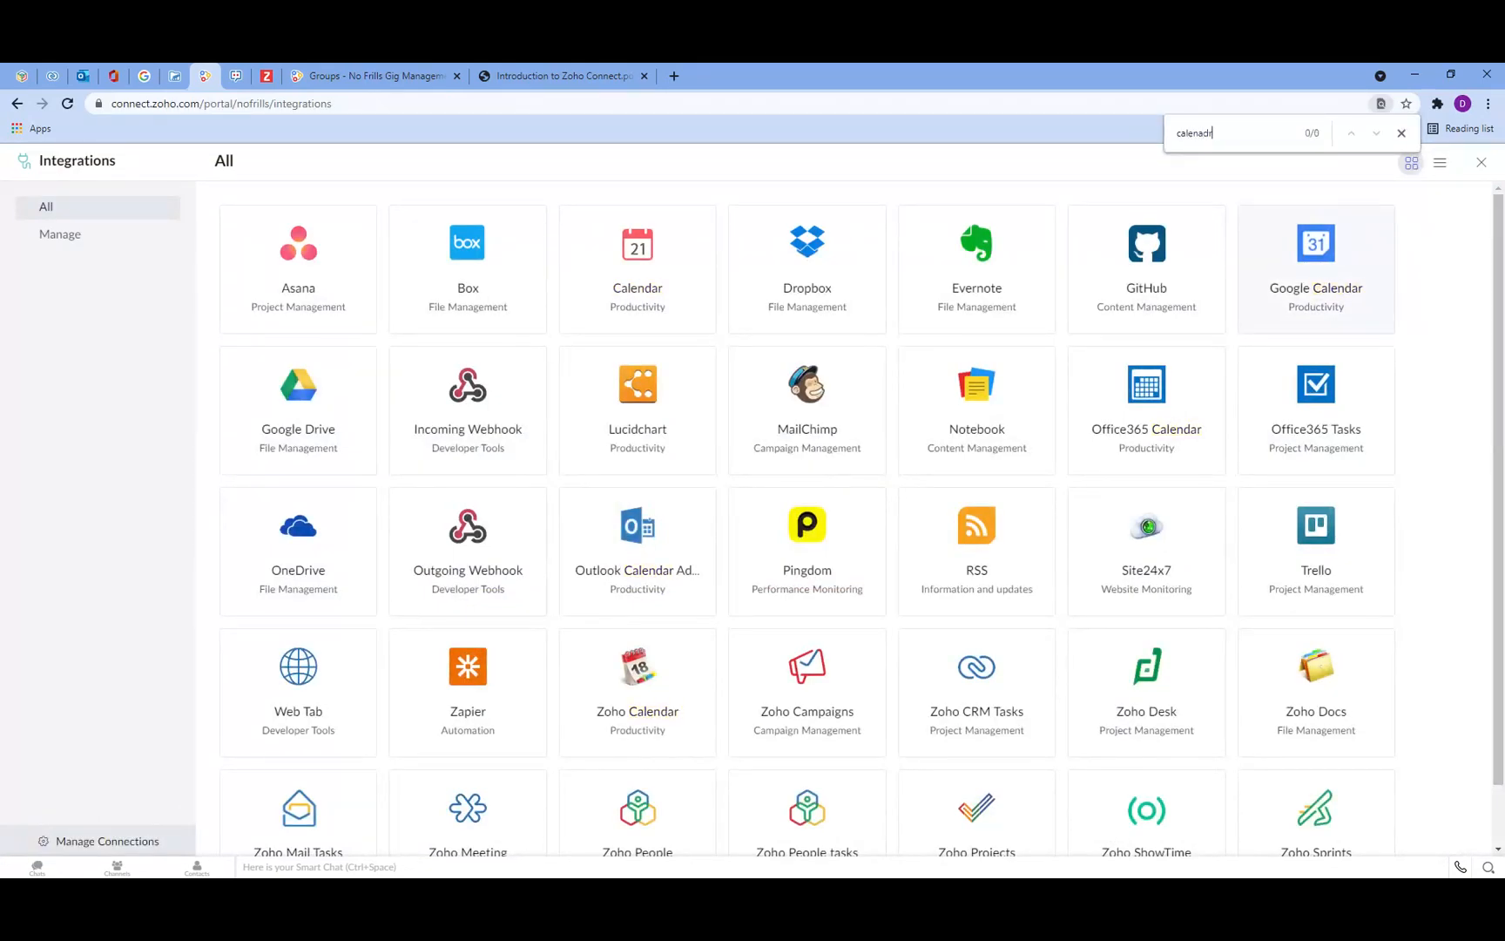
key(BackSpace)
key(BackSpace)
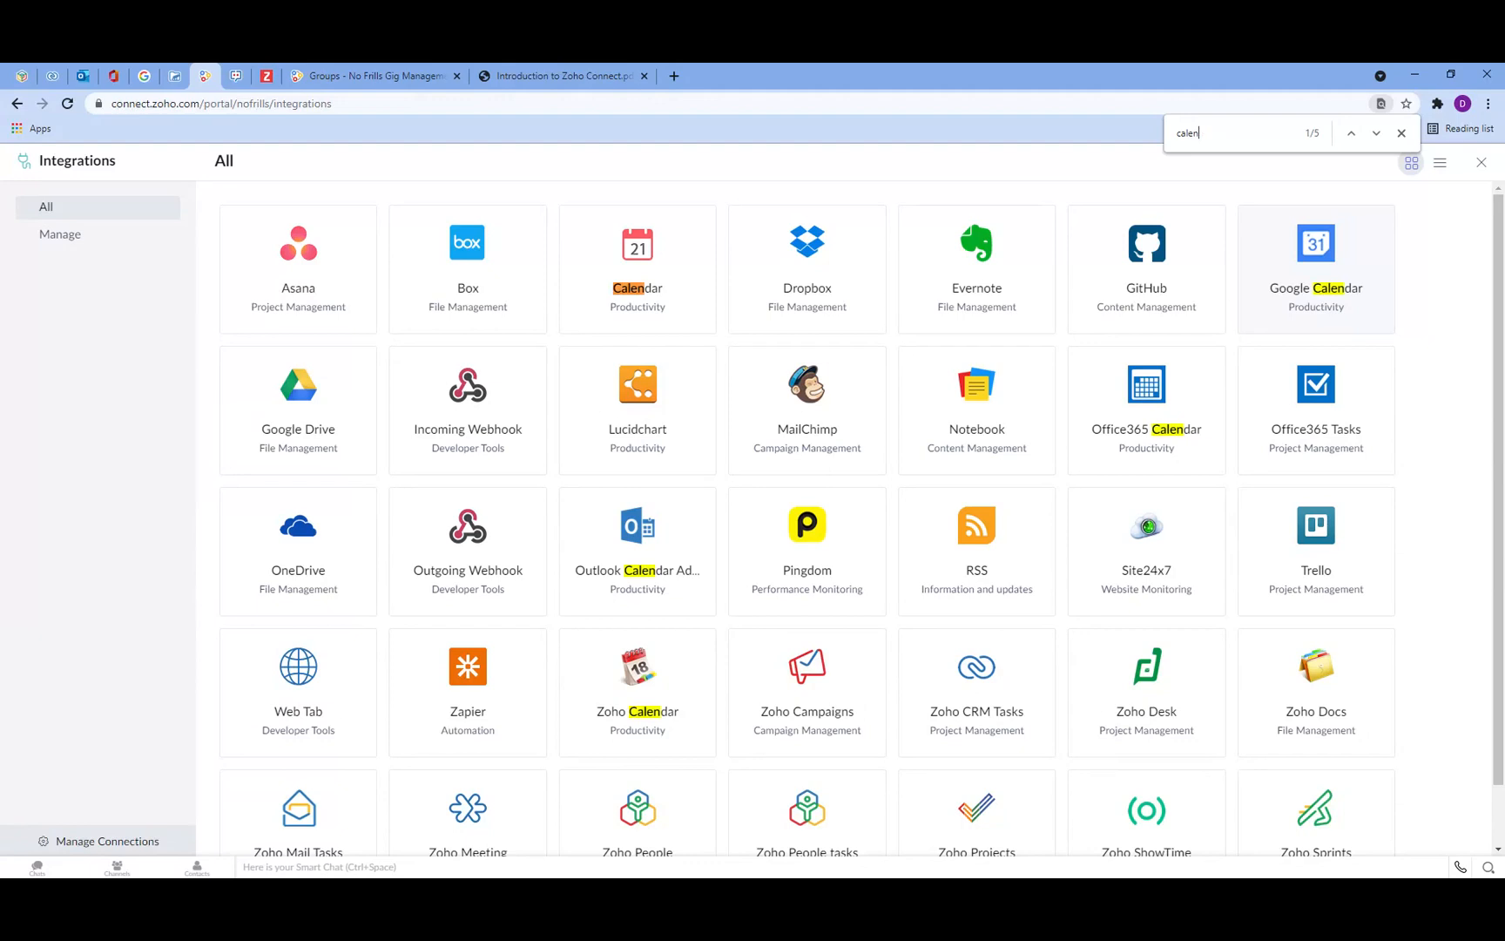
text(dra)
key(BackSpace)
key(BackSpace)
key(BackSpace)
key(Return)
scroll(644, 749, down, 1)
scroll(637, 742, up, 1)
click(1401, 133)
click(1481, 163)
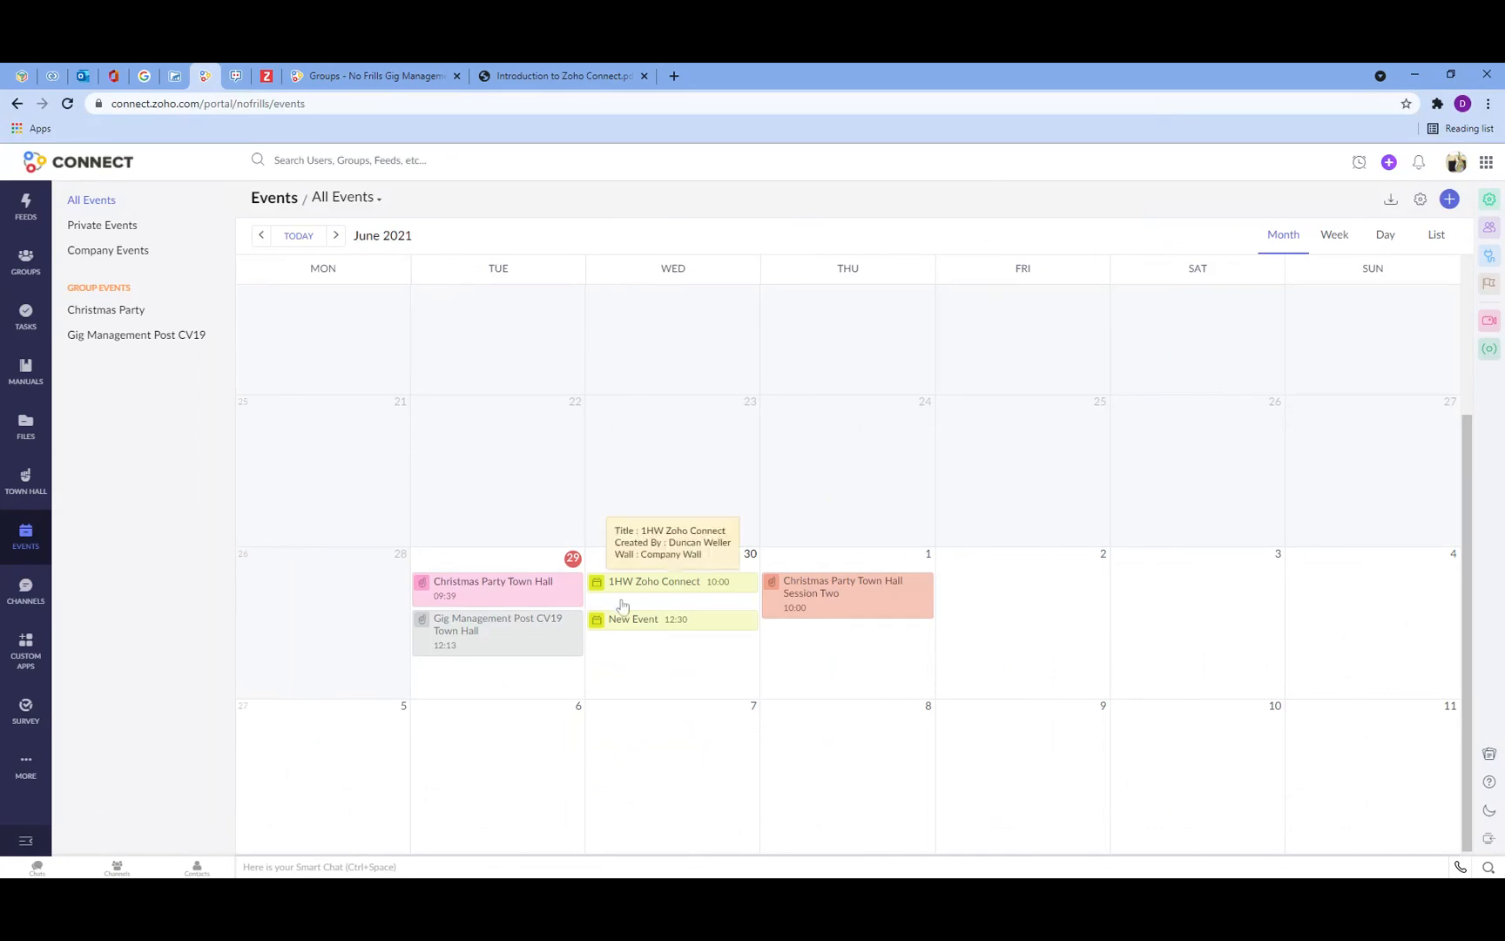
Step: Open the integrations page again and view the Zoho Projects integration settings
click(84, 251)
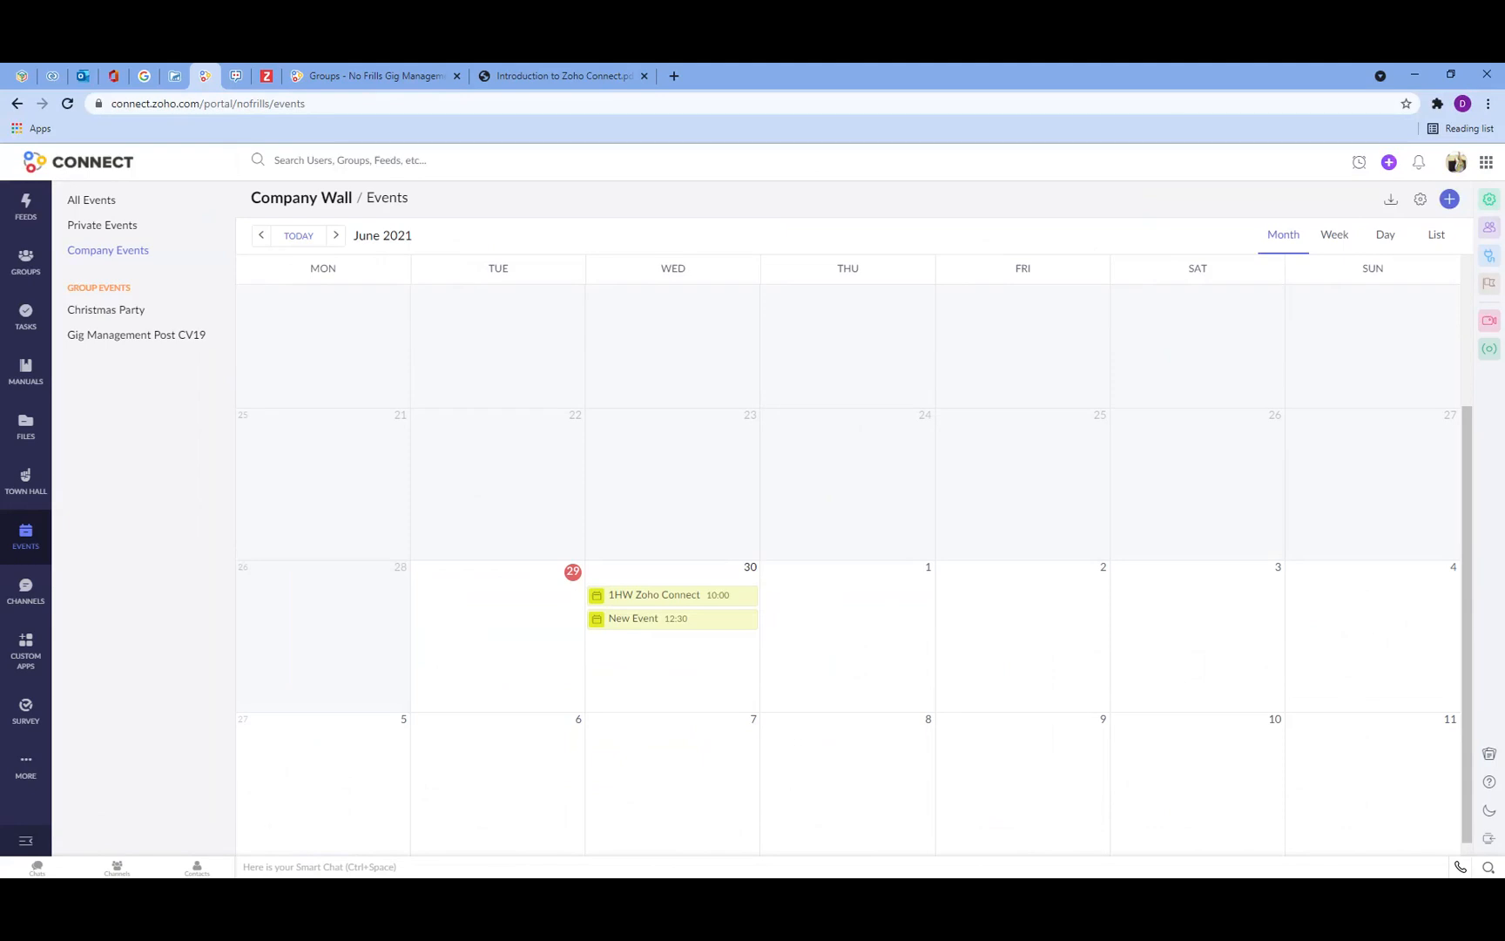
click(1489, 257)
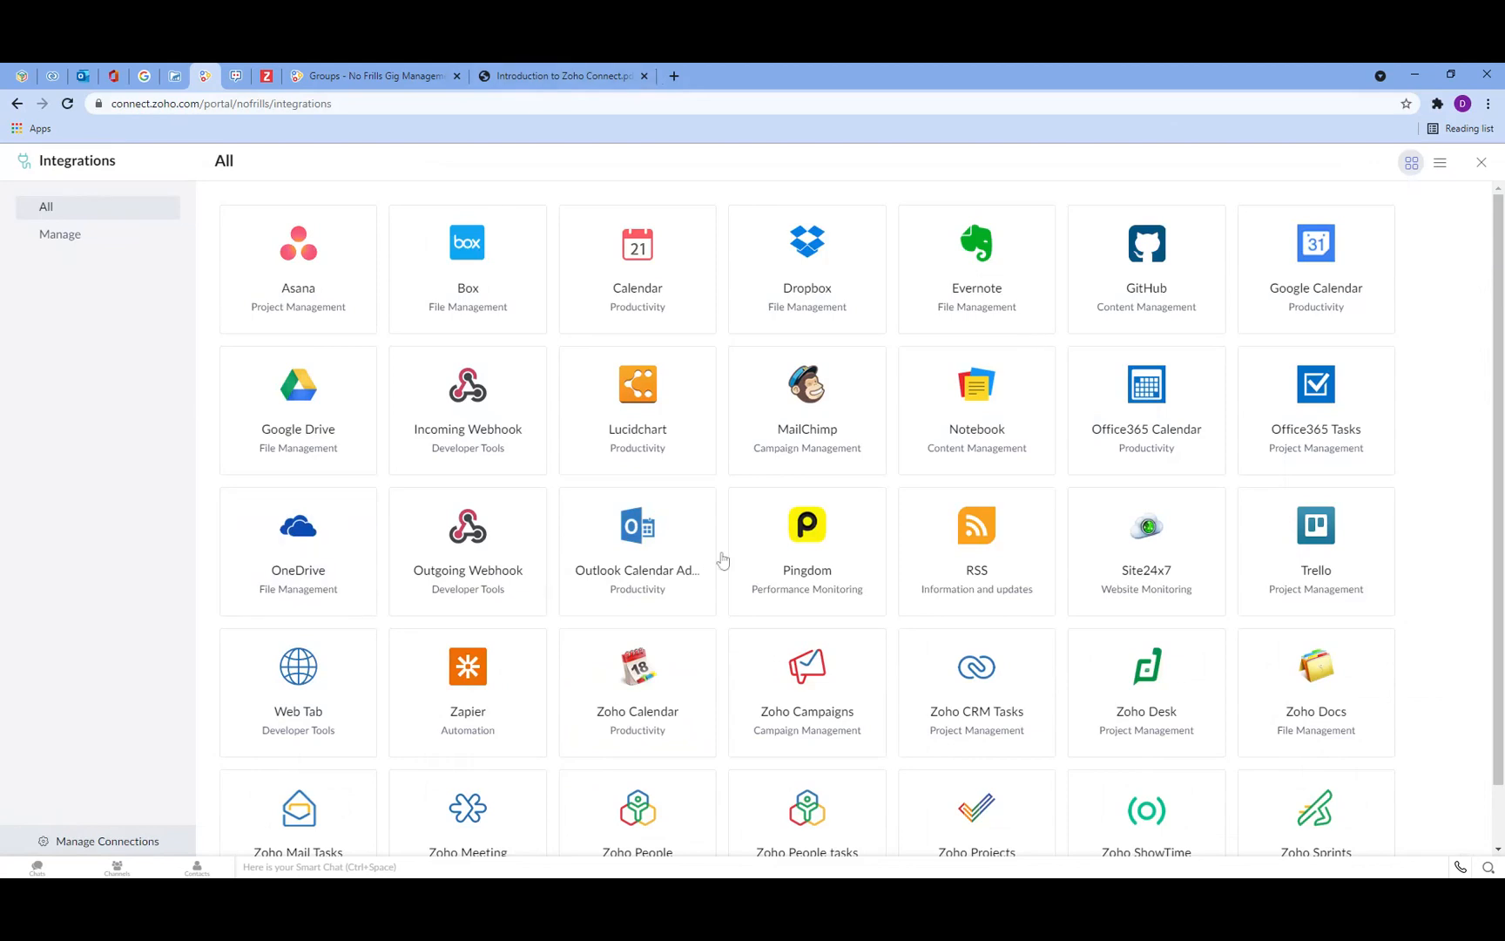
scroll(749, 563, down, 1)
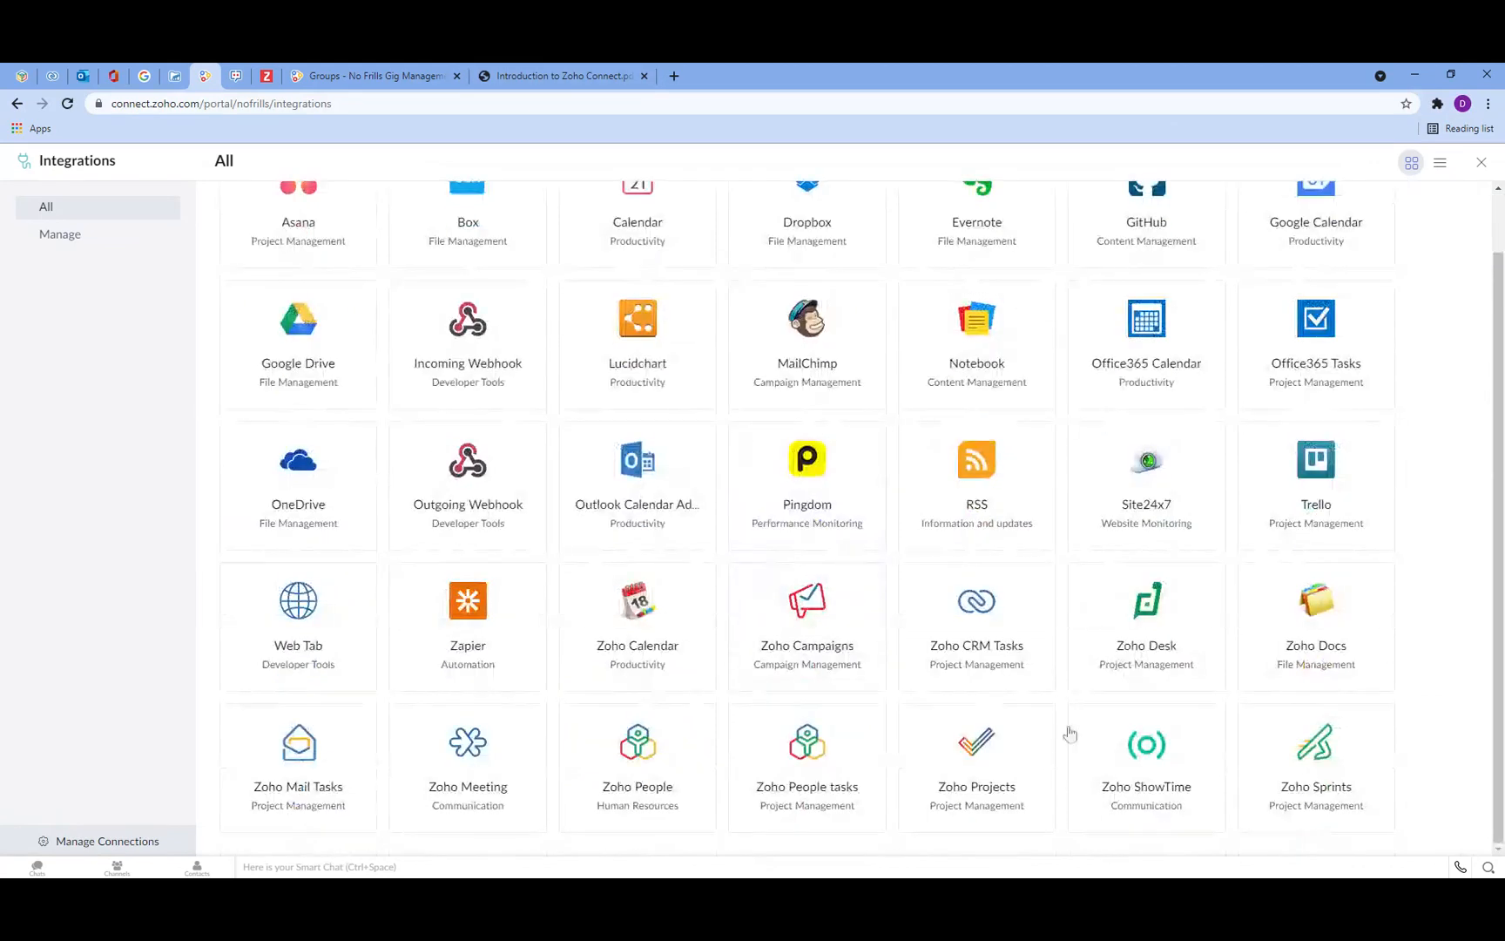
click(996, 763)
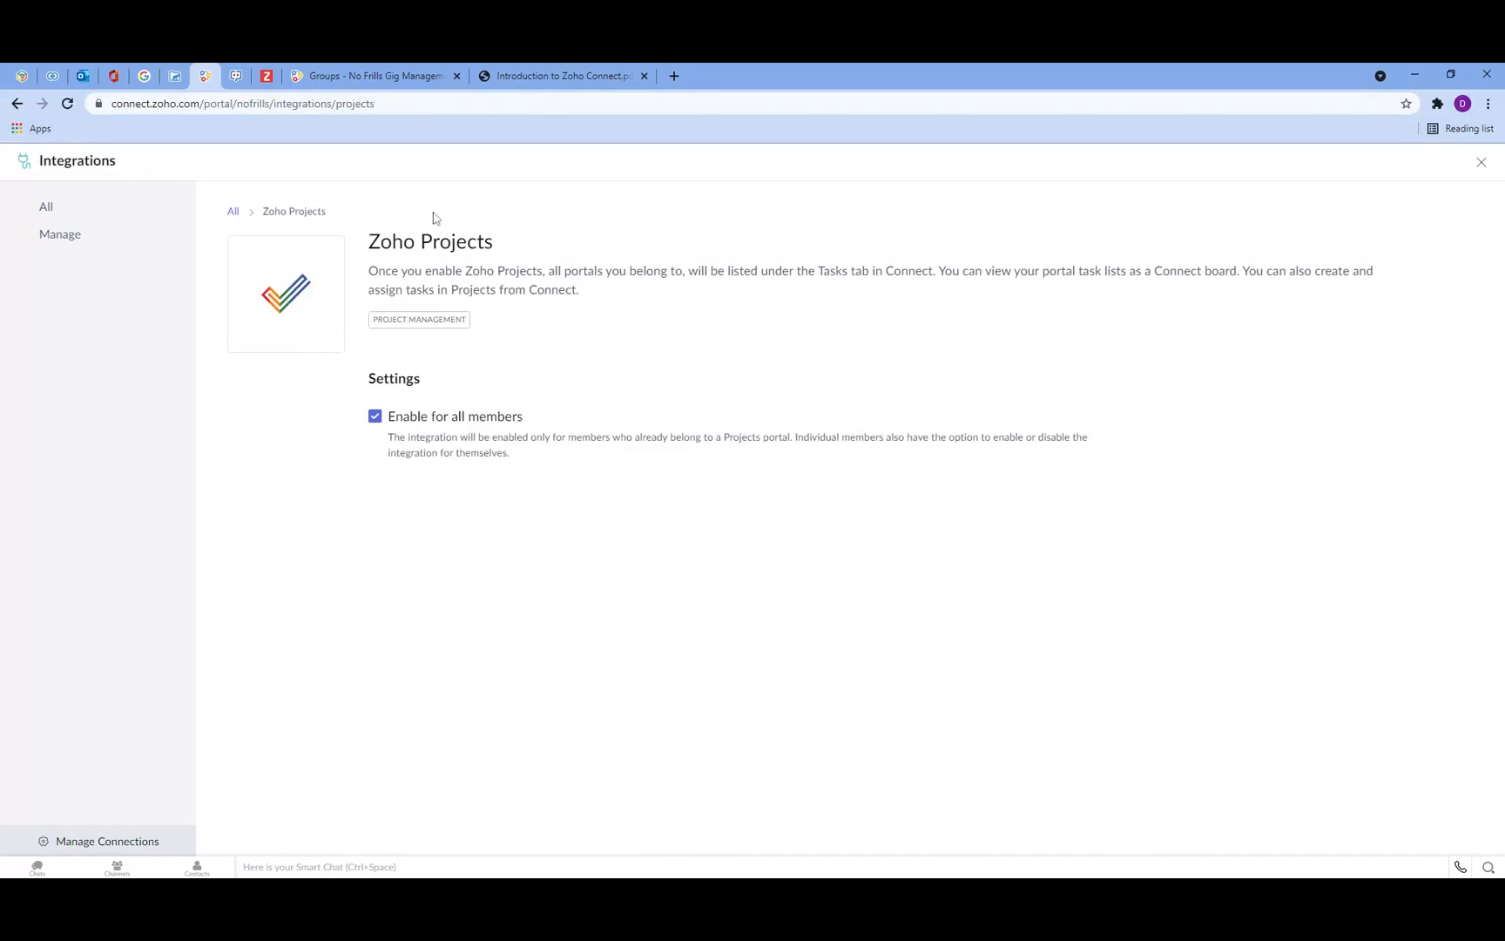
Step: Browse the managed integrations list, then check the Tasks section in the other Connect tab
click(71, 241)
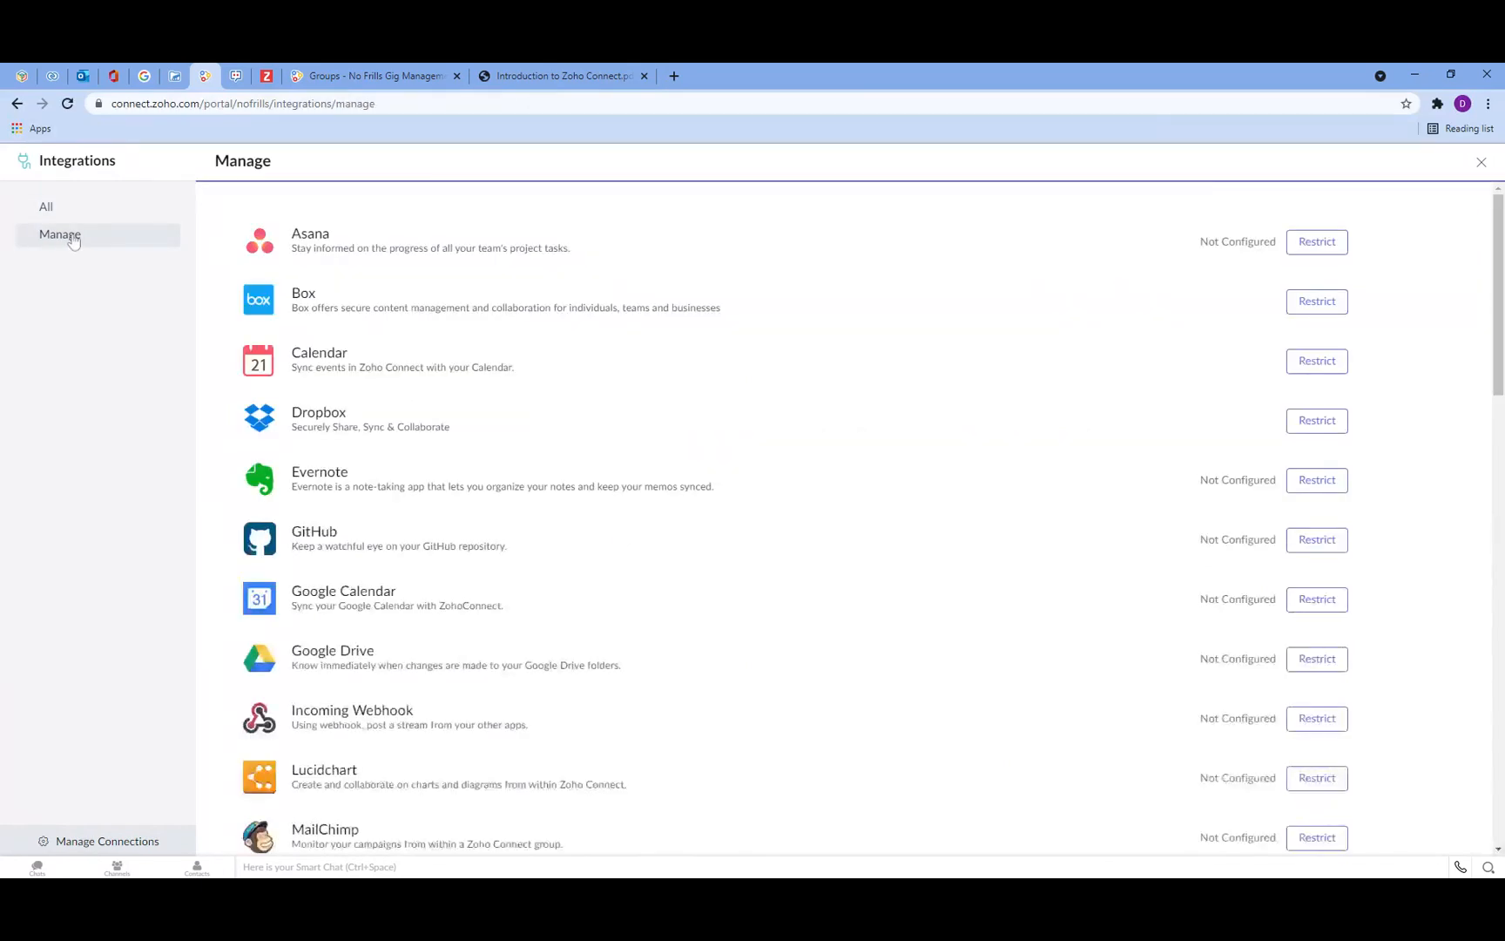
scroll(469, 411, down, 5)
scroll(471, 410, down, 9)
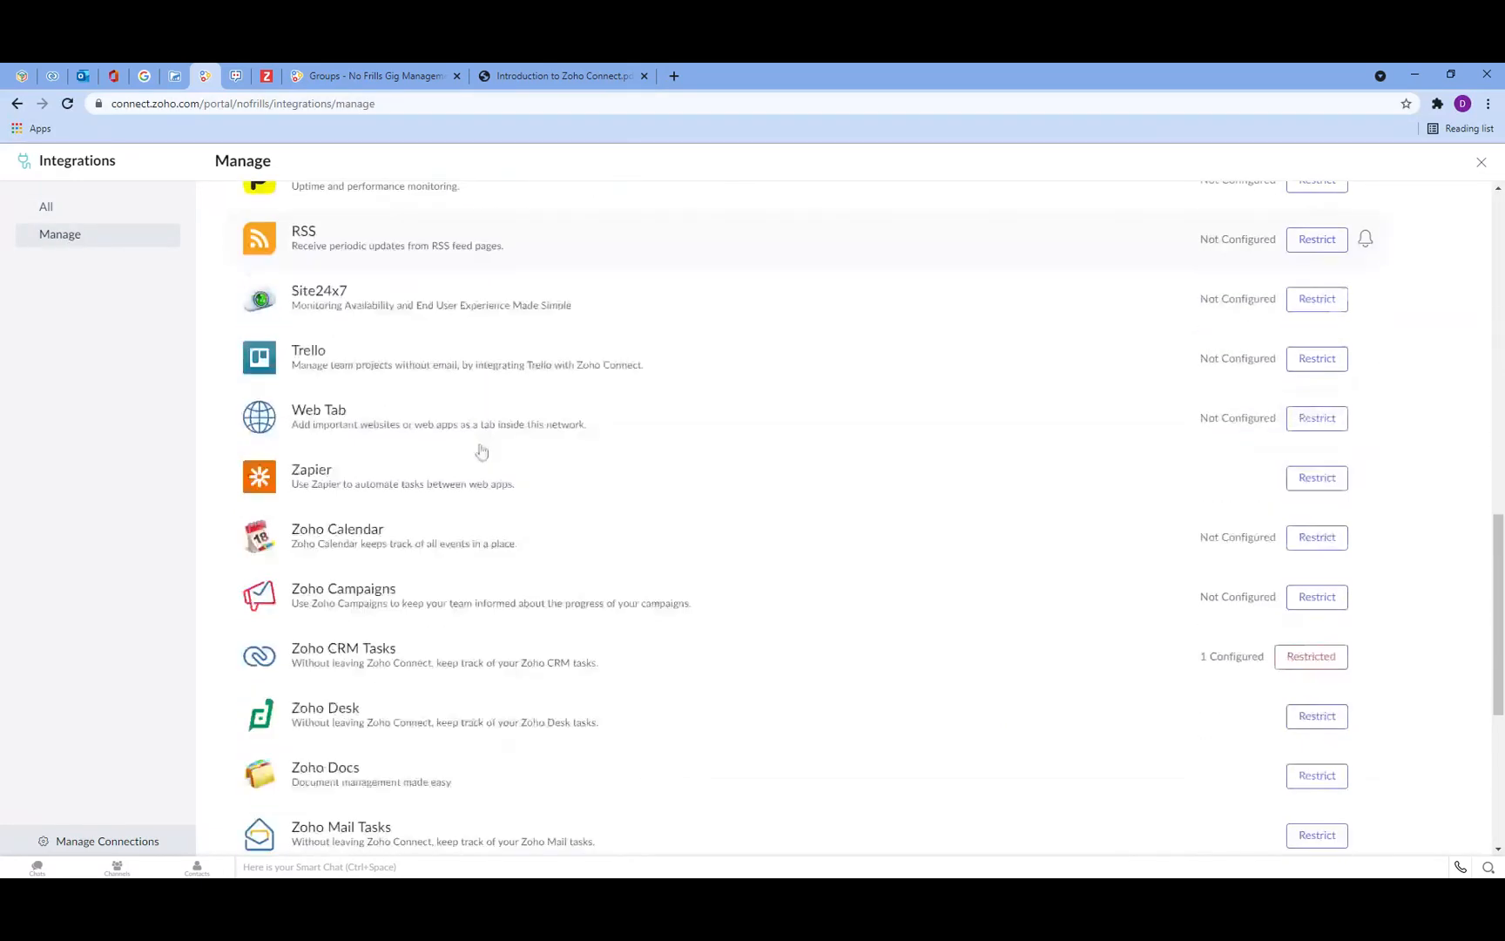
scroll(473, 612, down, 4)
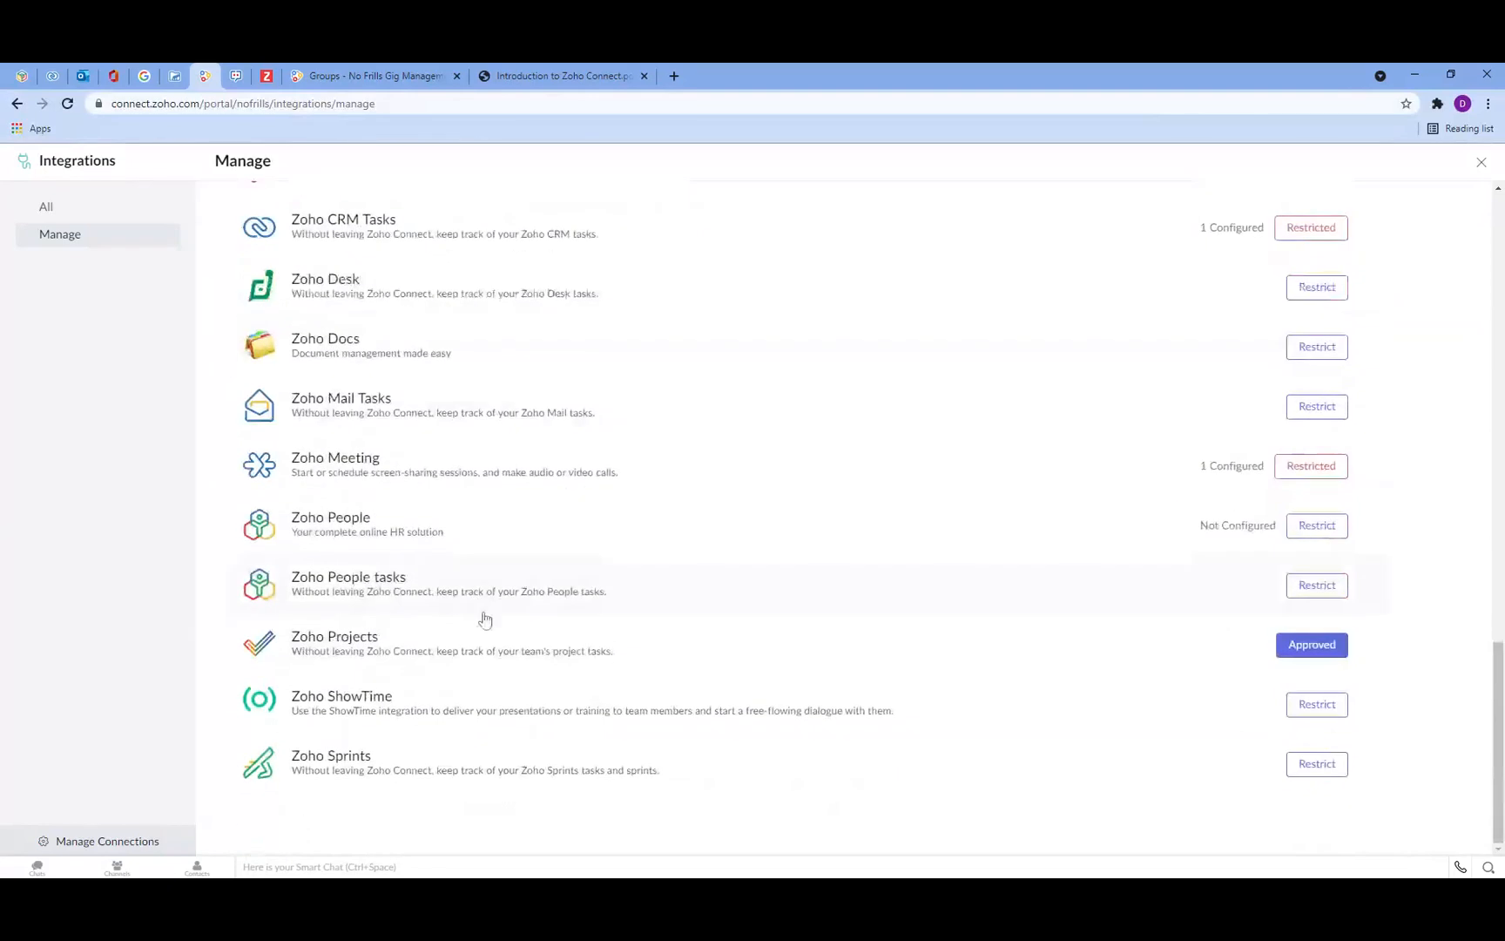
click(1324, 651)
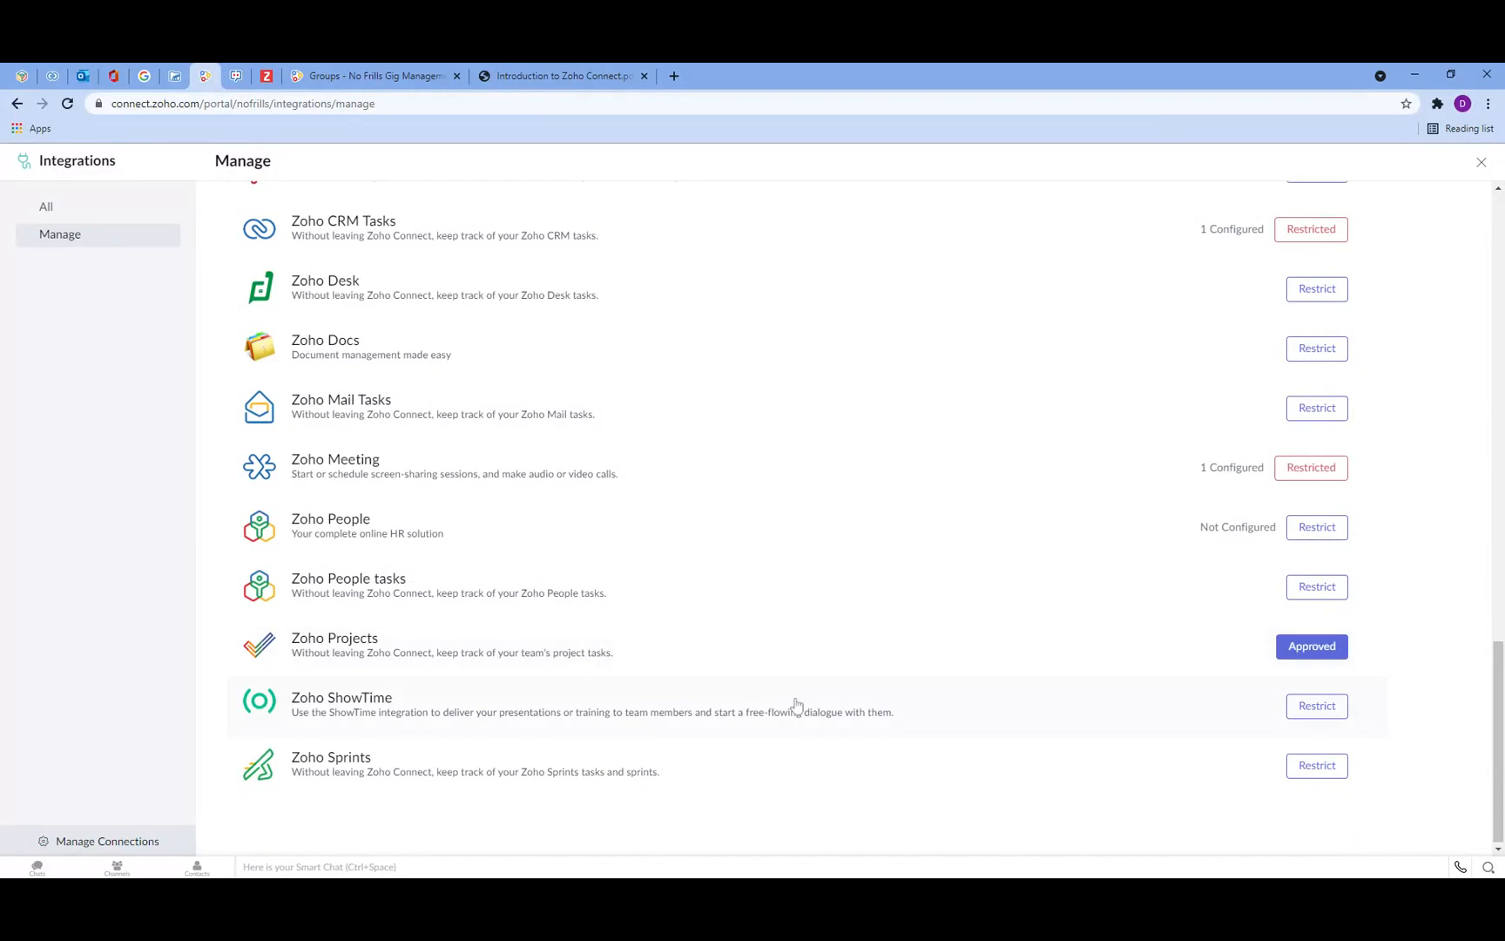
scroll(784, 680, up, 2)
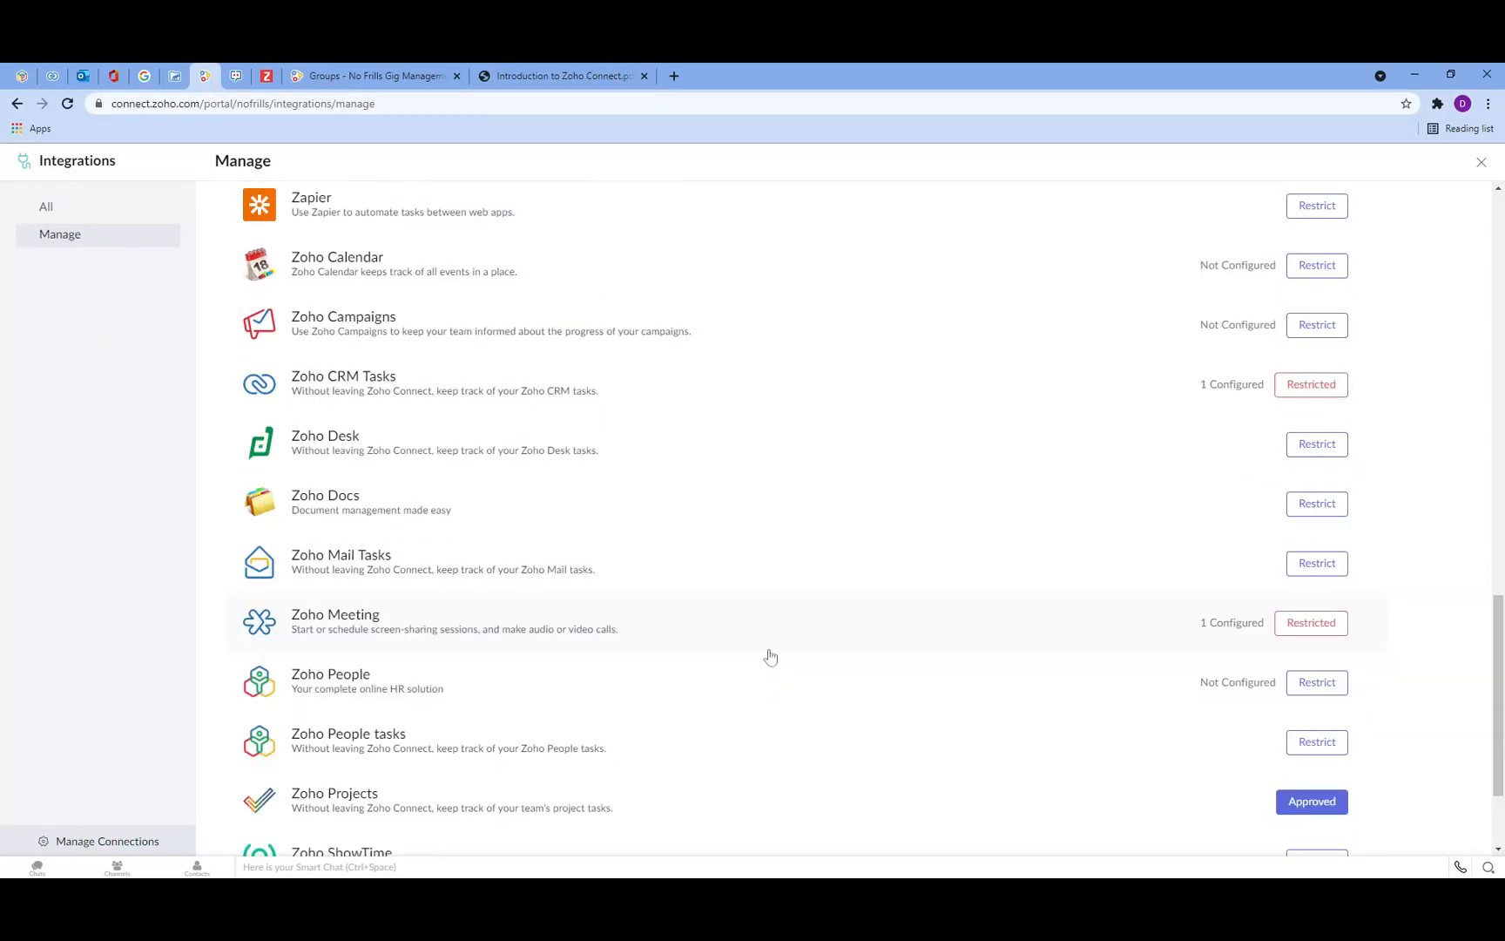
click(296, 74)
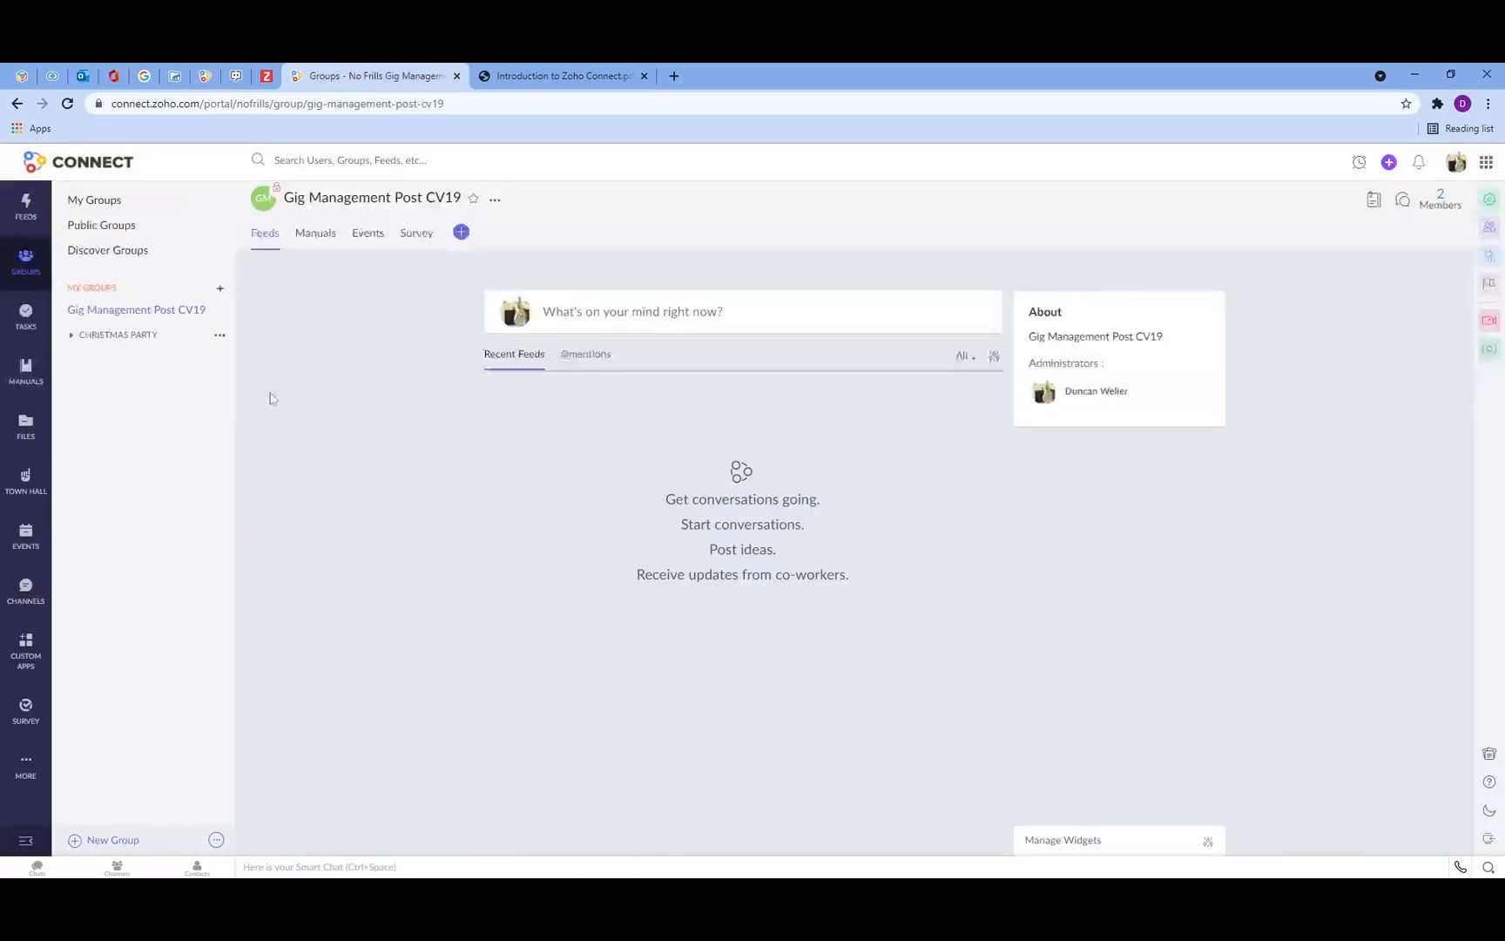
click(24, 324)
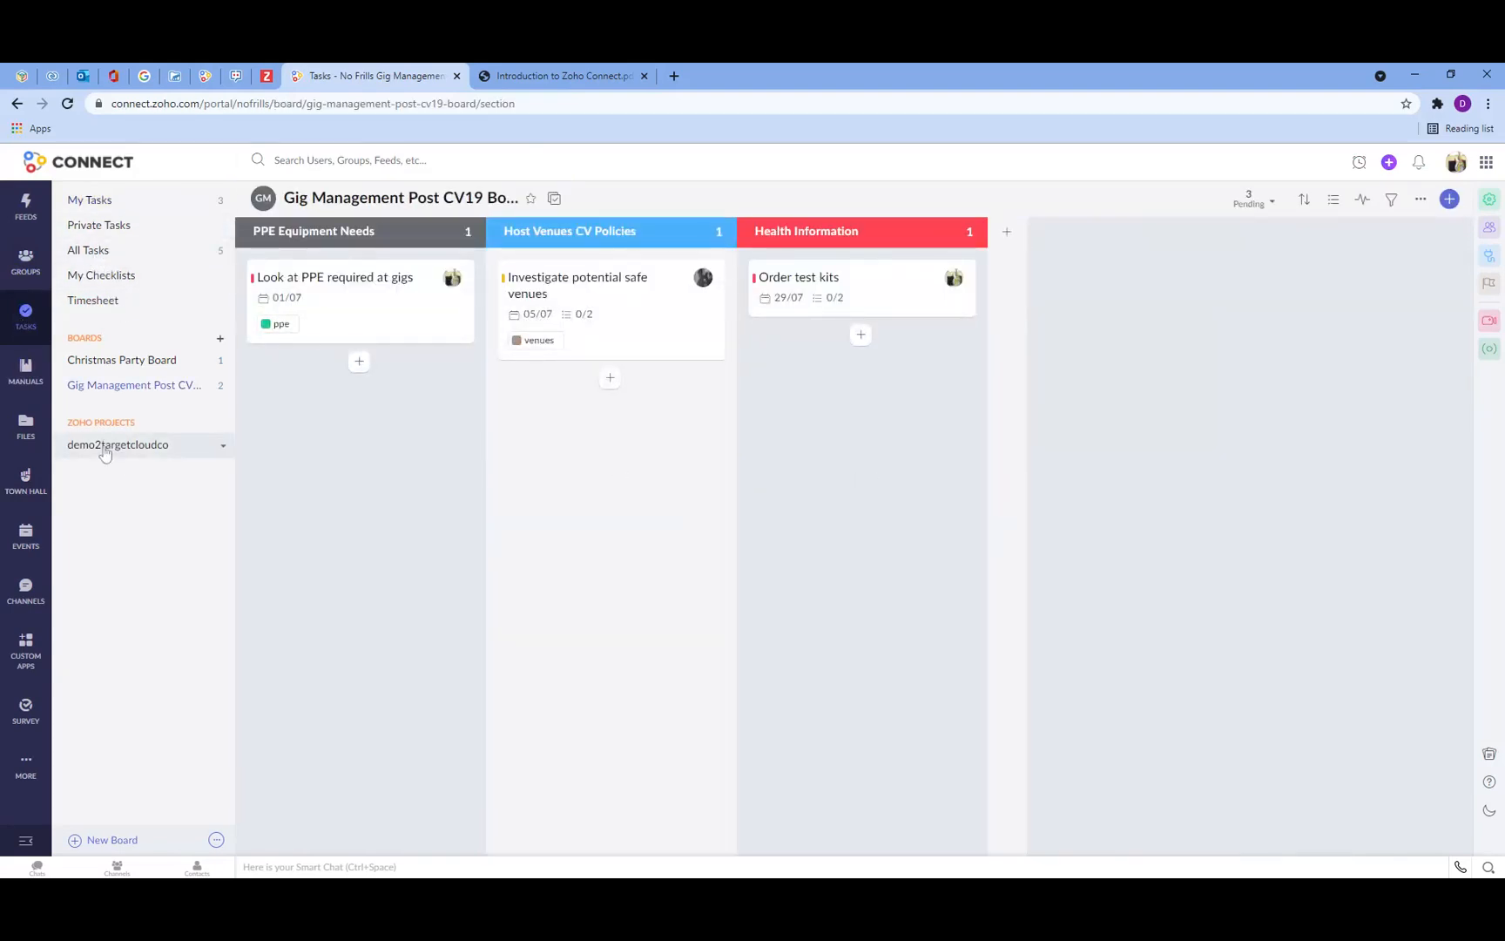
click(203, 71)
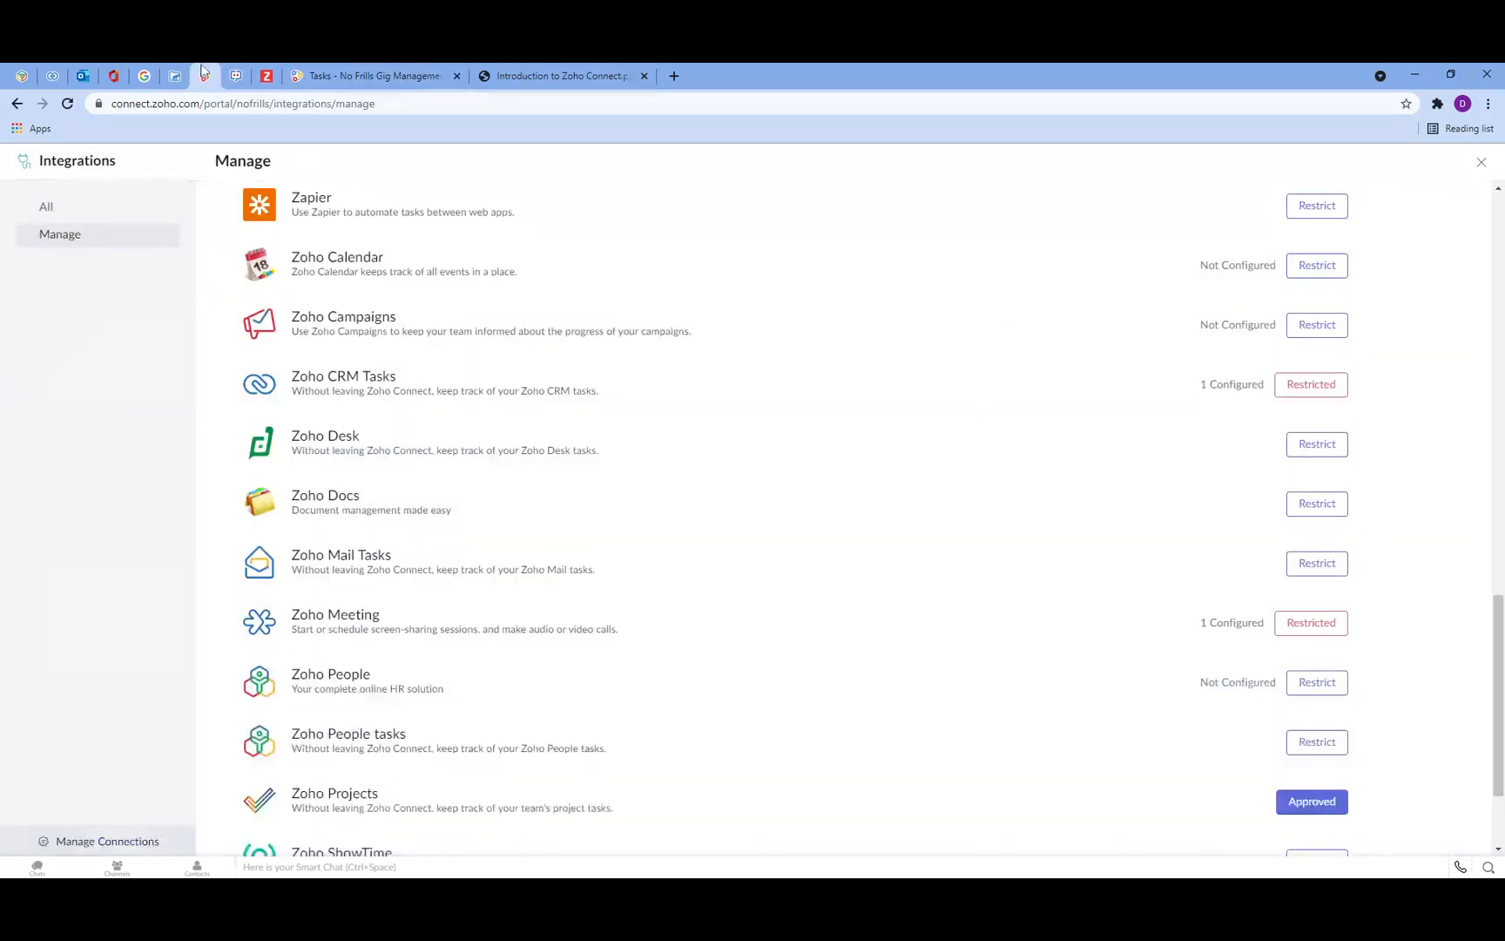
Step: Approve the restricted Zoho CRM Tasks integration and open its settings page
scroll(1057, 640, down, 1)
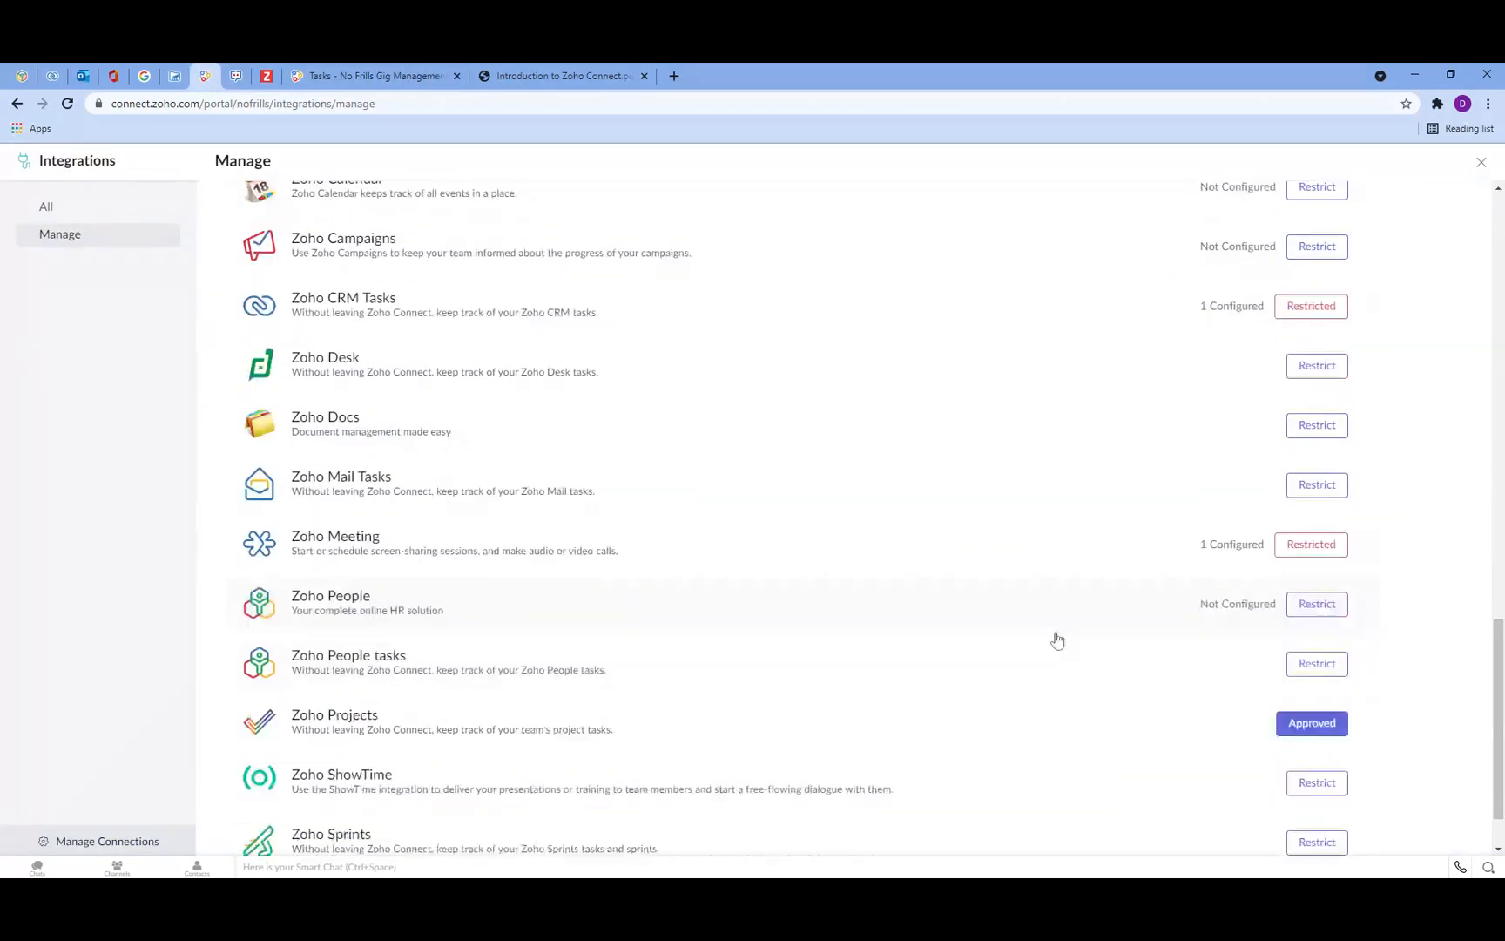
scroll(423, 566, up, 1)
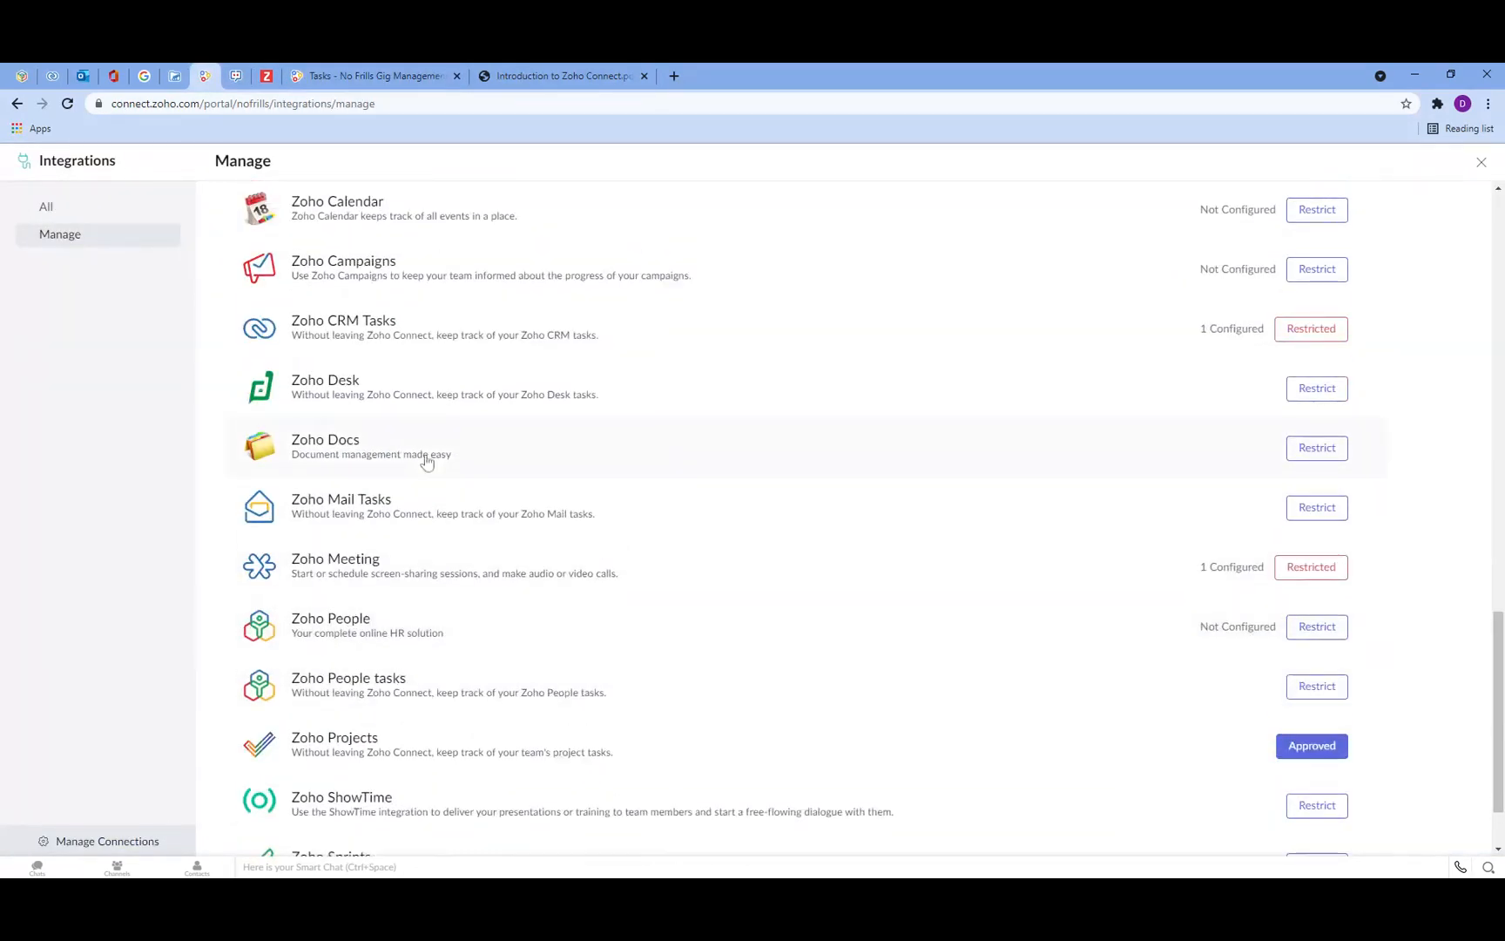
scroll(427, 462, up, 1)
click(1316, 390)
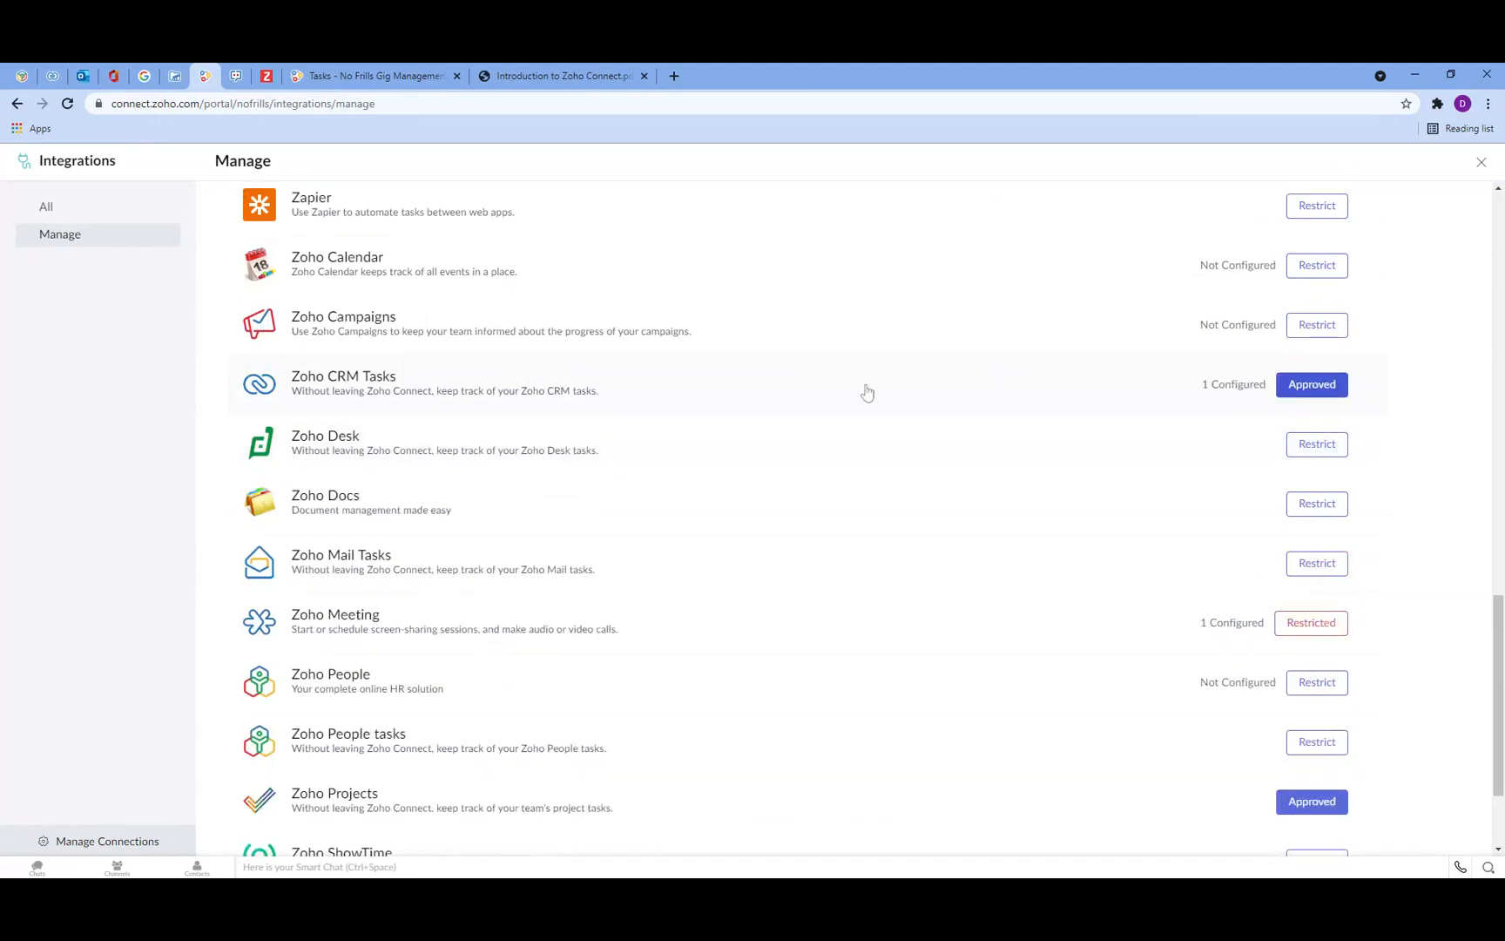
click(320, 378)
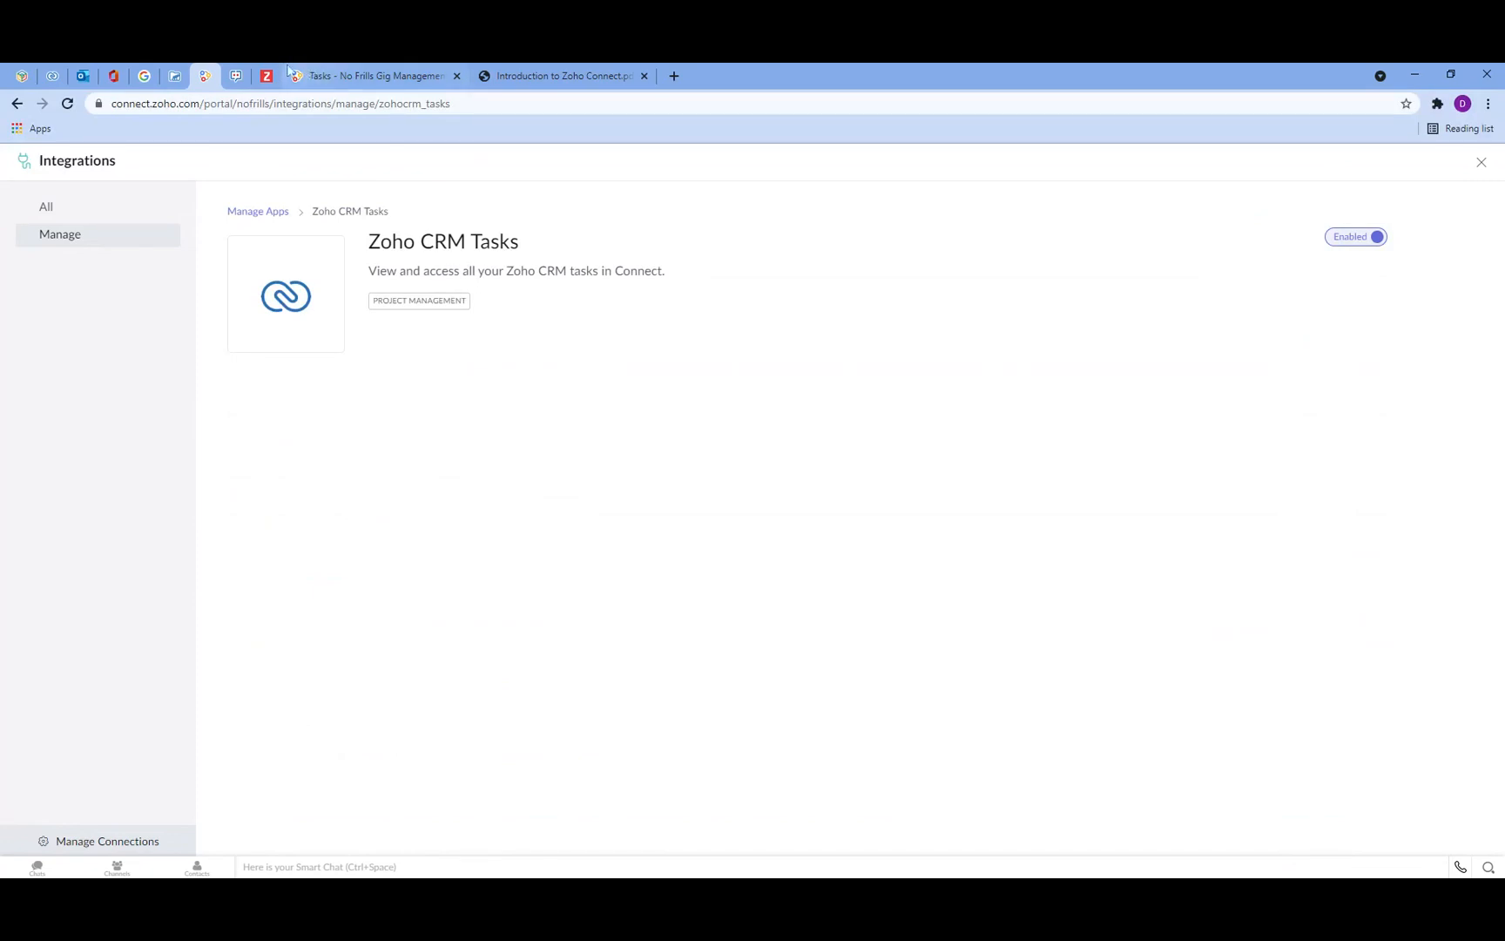
Step: Reload the Tasks page and open the No Frills Gig Management Zoho CRM task board
click(309, 70)
key(F5)
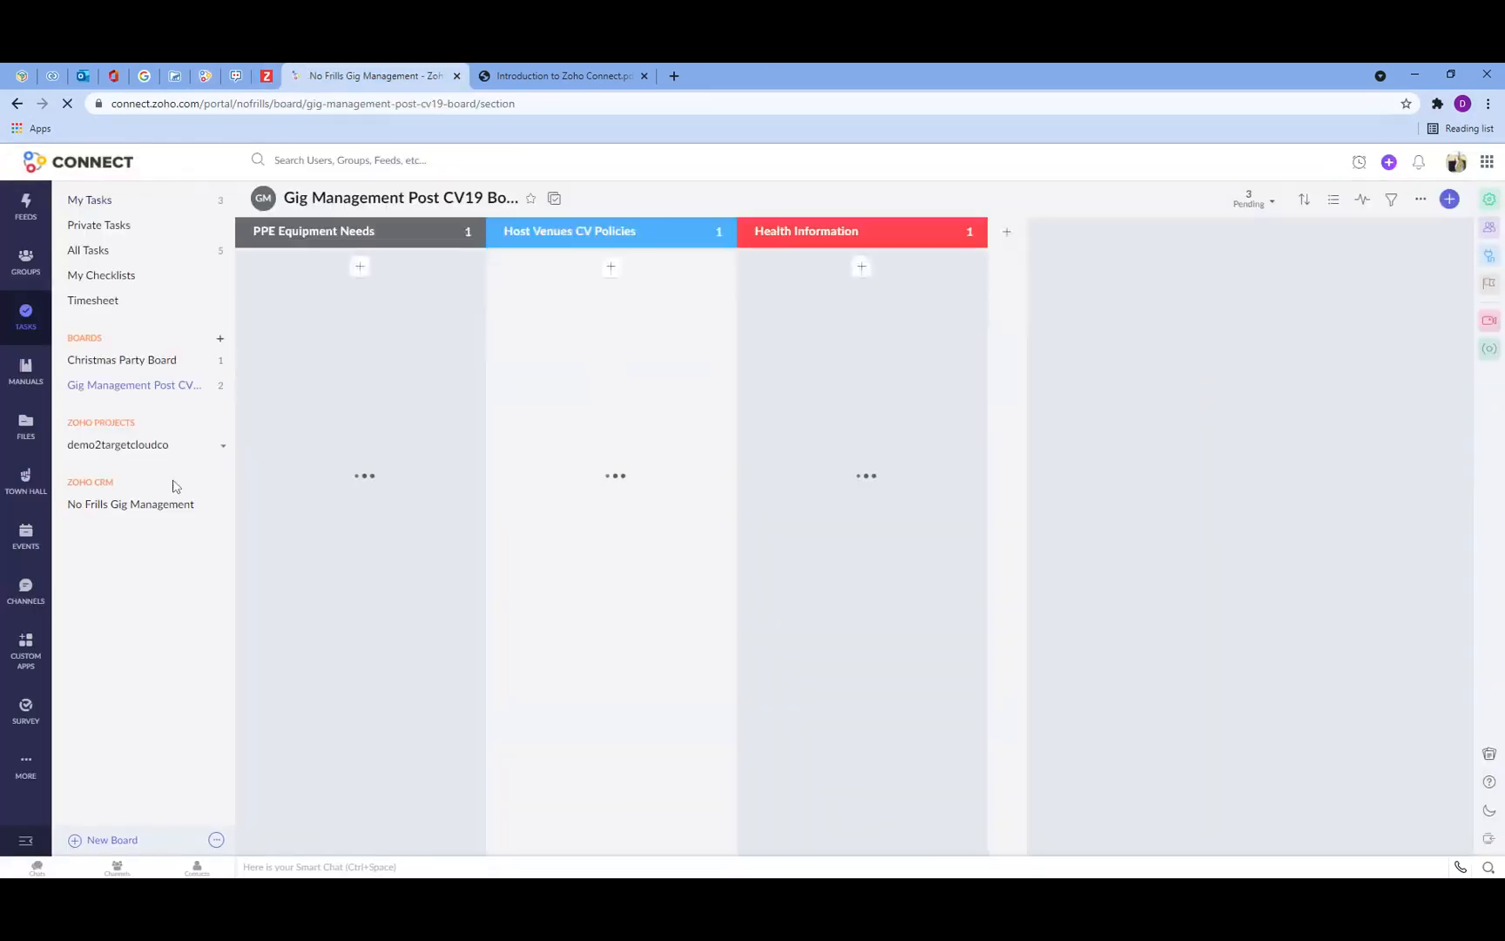
click(106, 507)
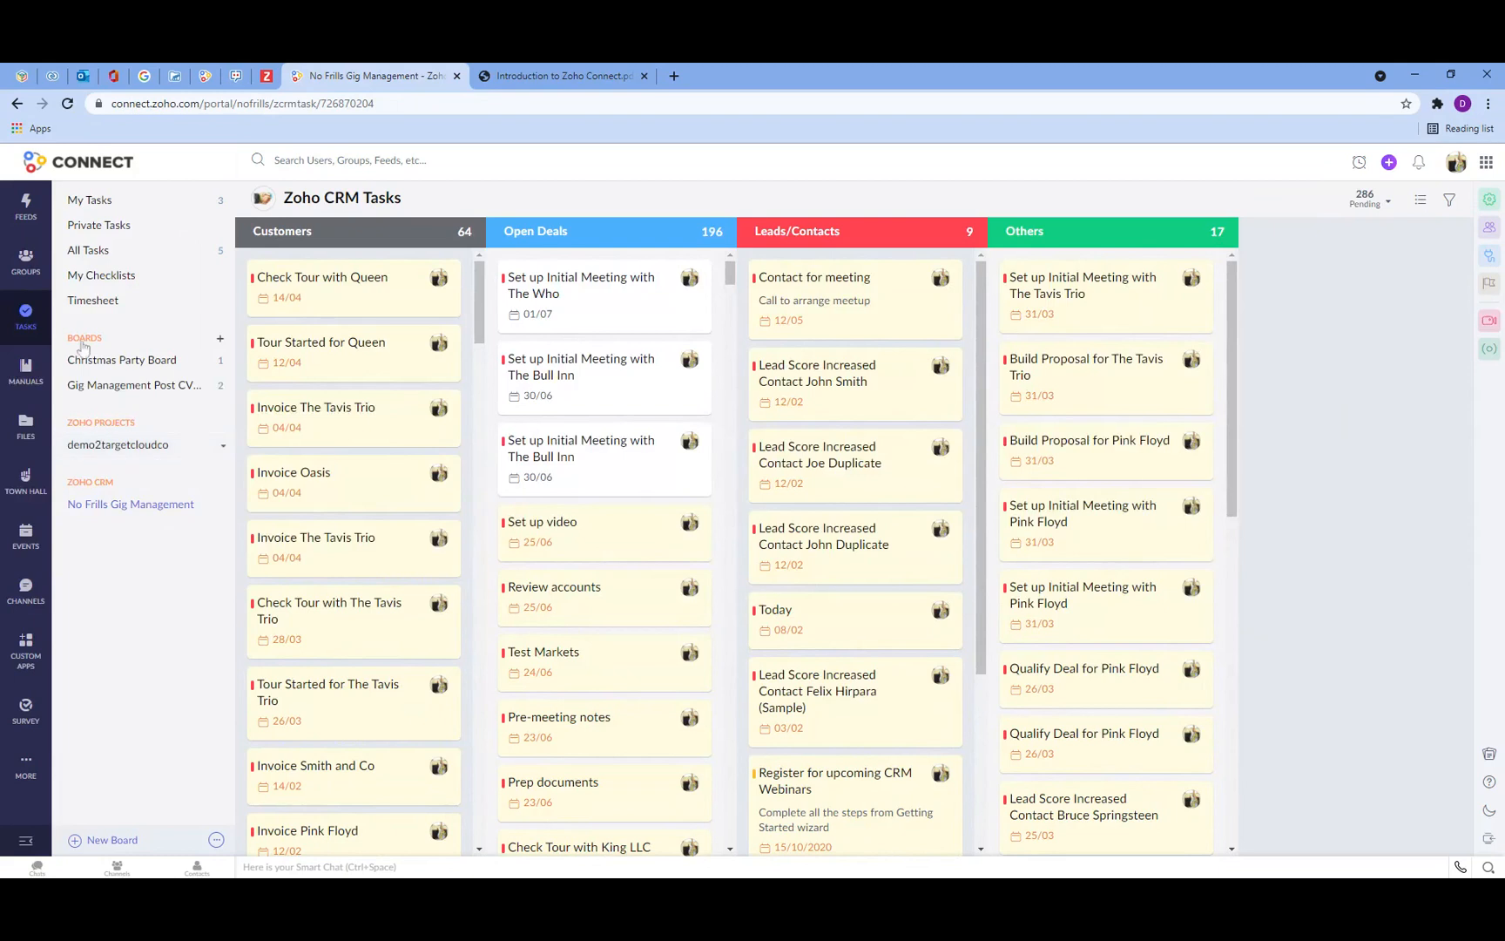
Step: View My Tasks under the Zoho Connect, Zoho Projects and Zoho CRM tabs
click(103, 202)
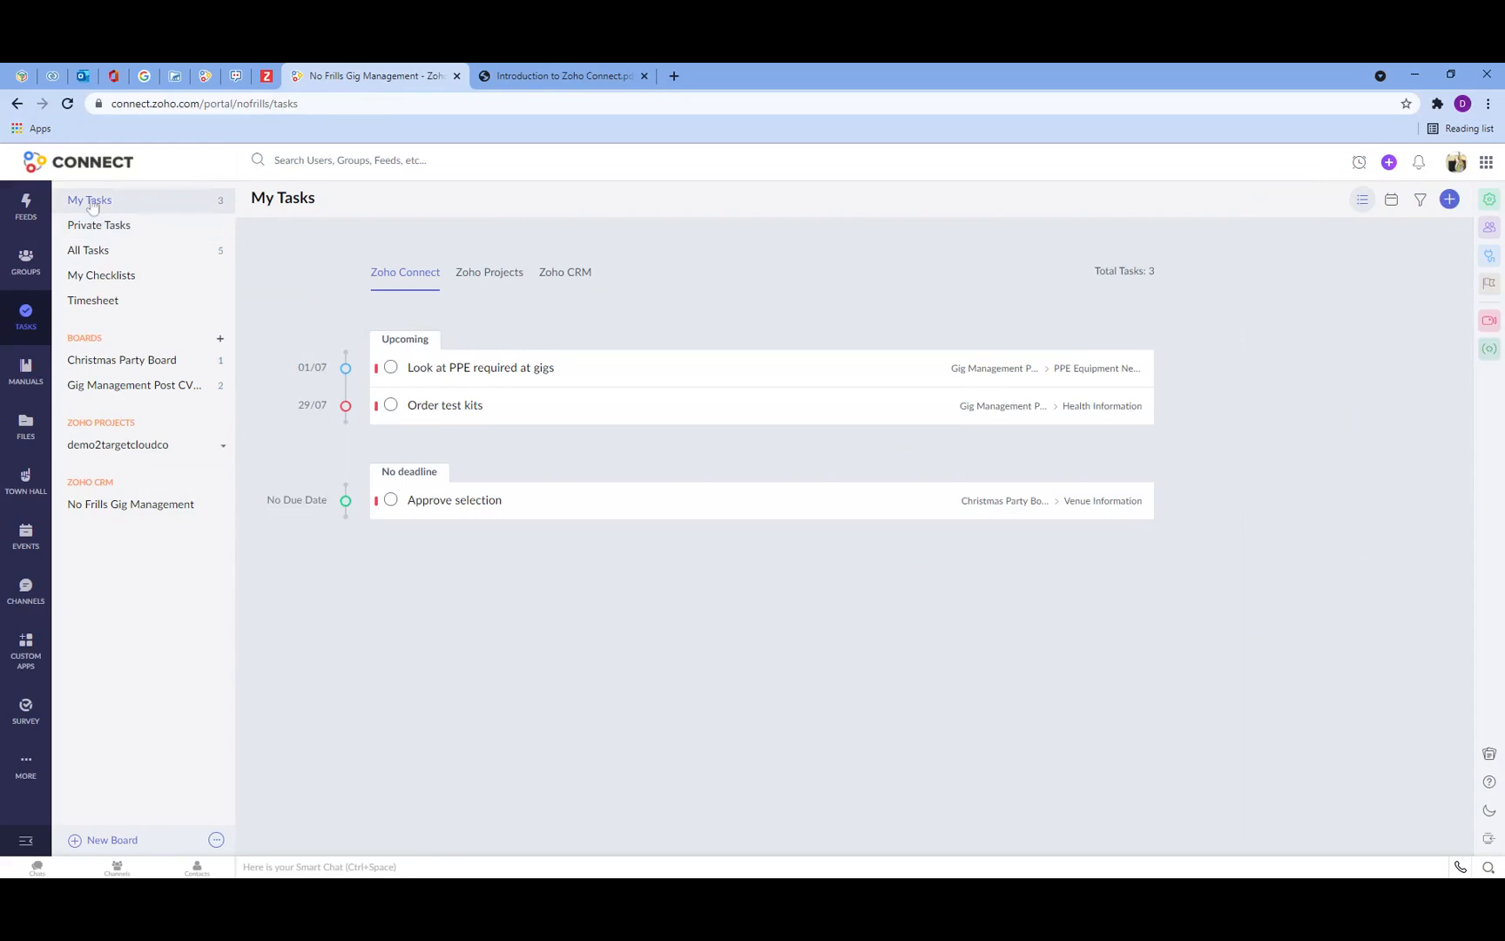
click(510, 277)
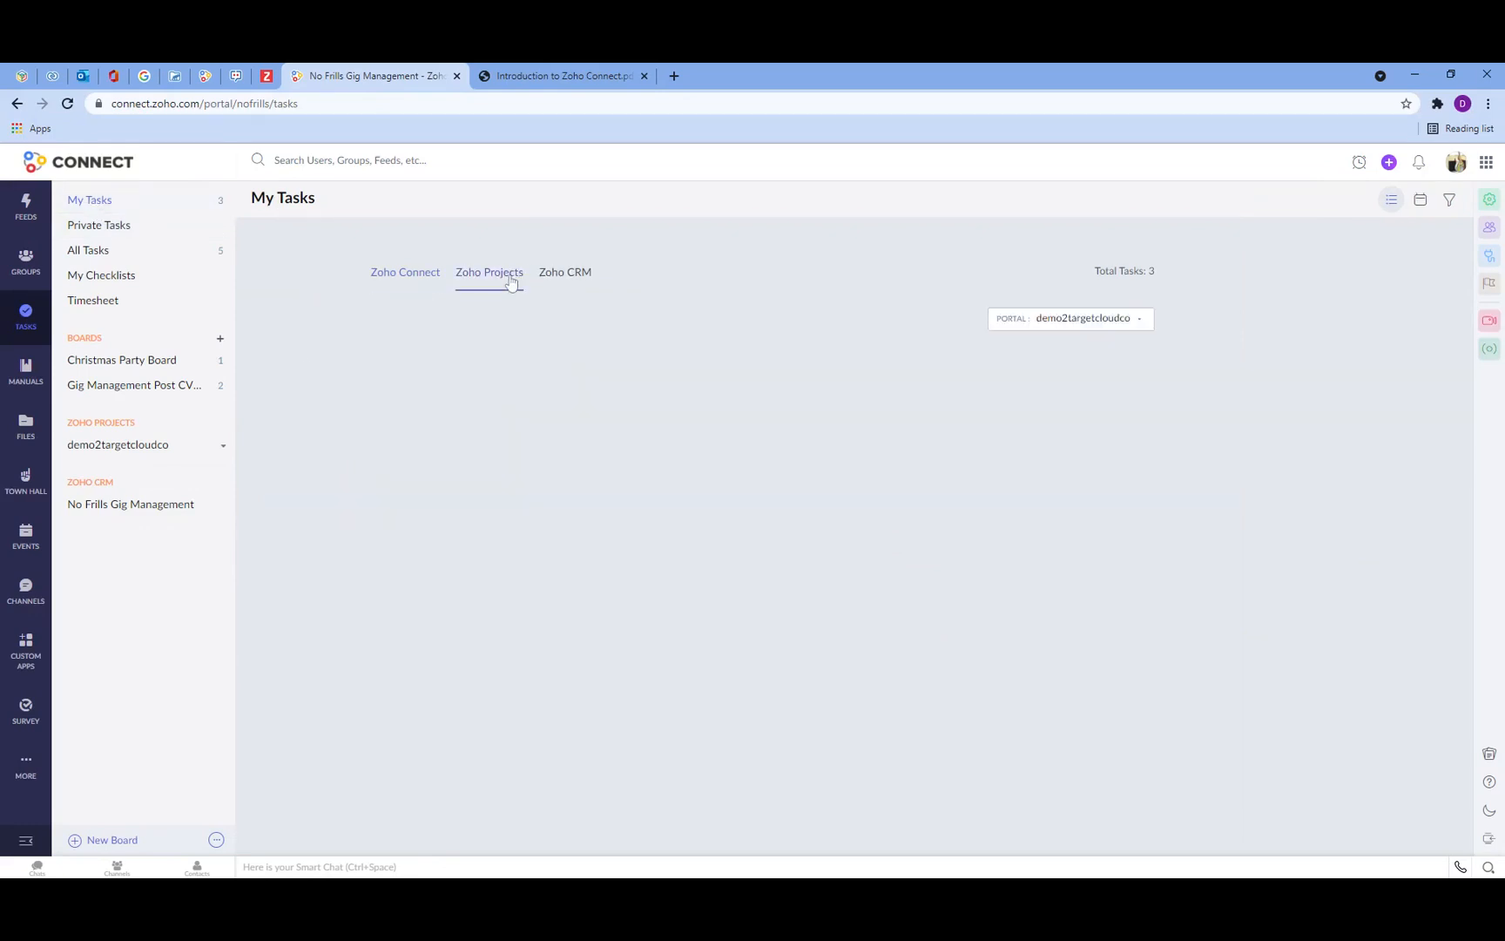
click(572, 284)
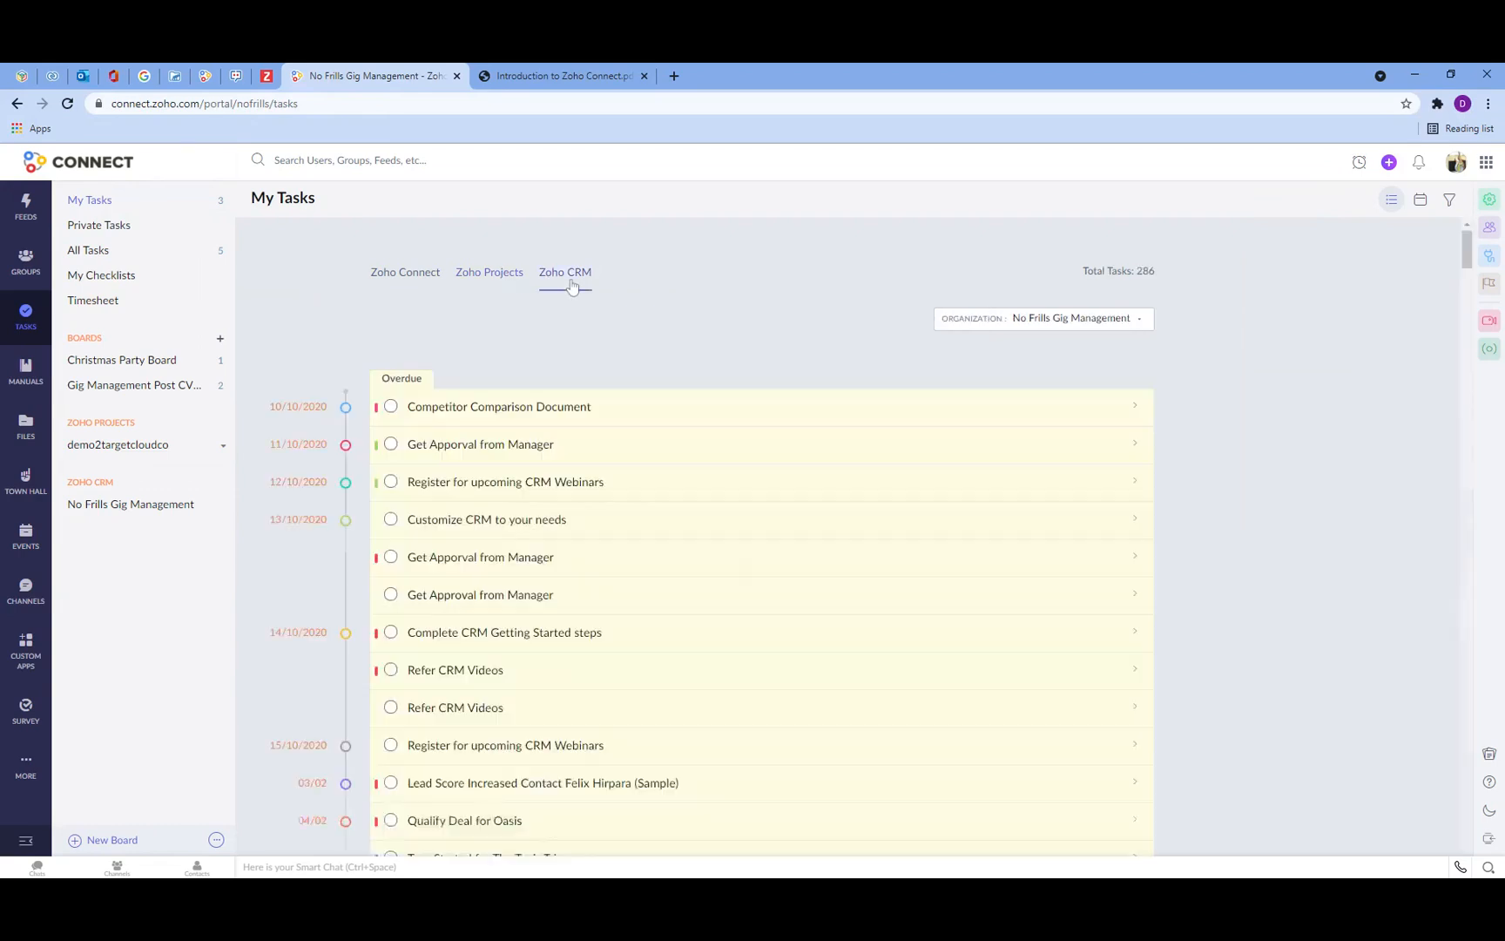
click(399, 281)
click(406, 277)
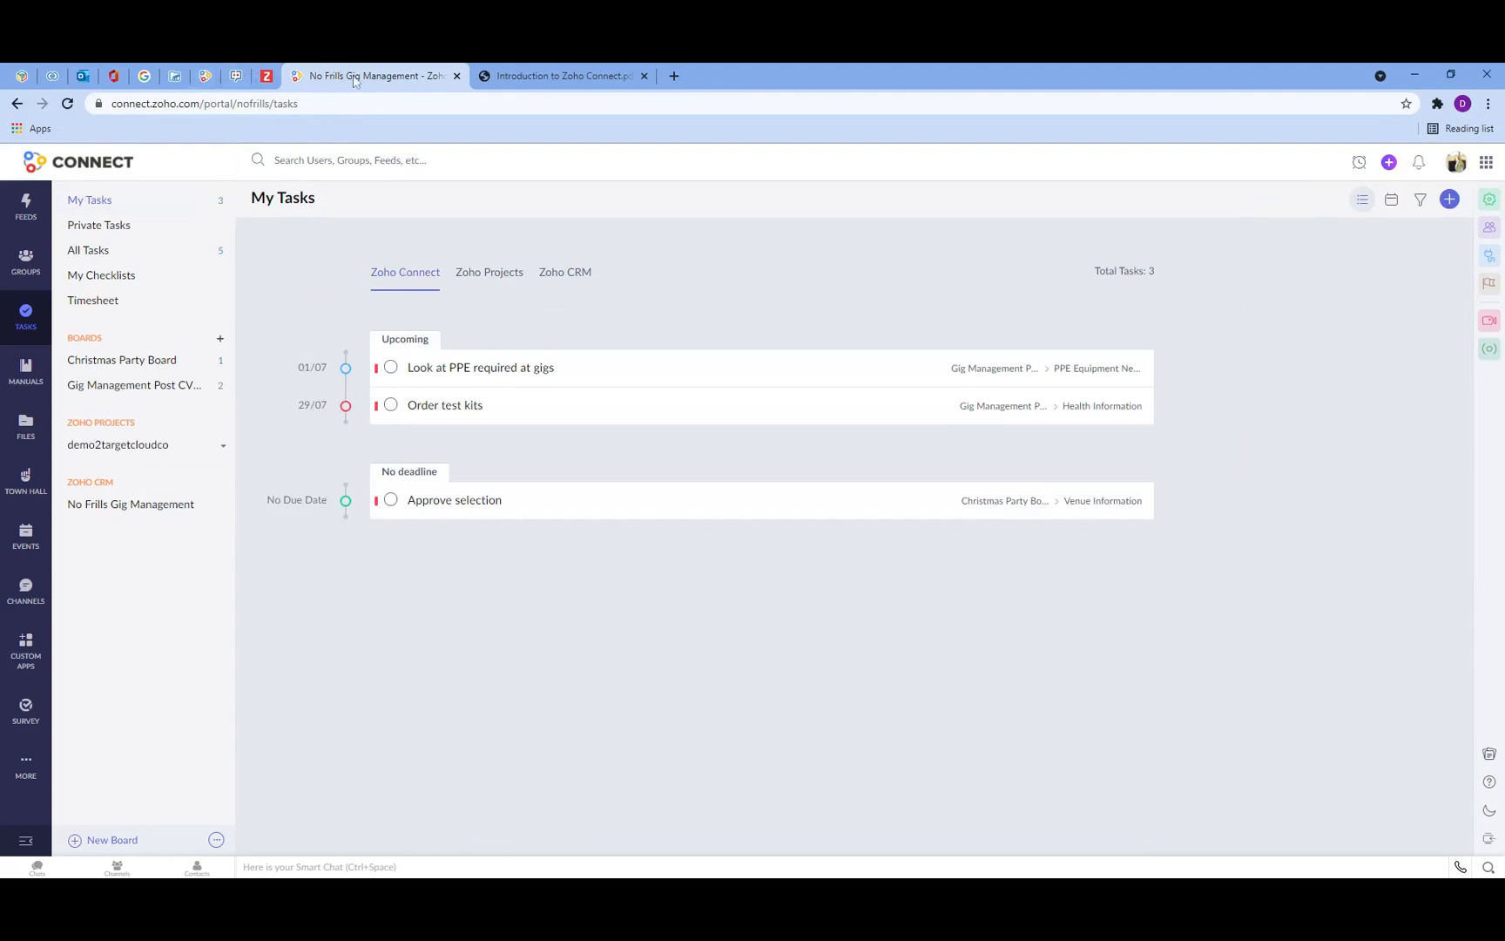
Step: Return to the integrations page and view the Zoho Meeting integration details from All and Manage
click(204, 76)
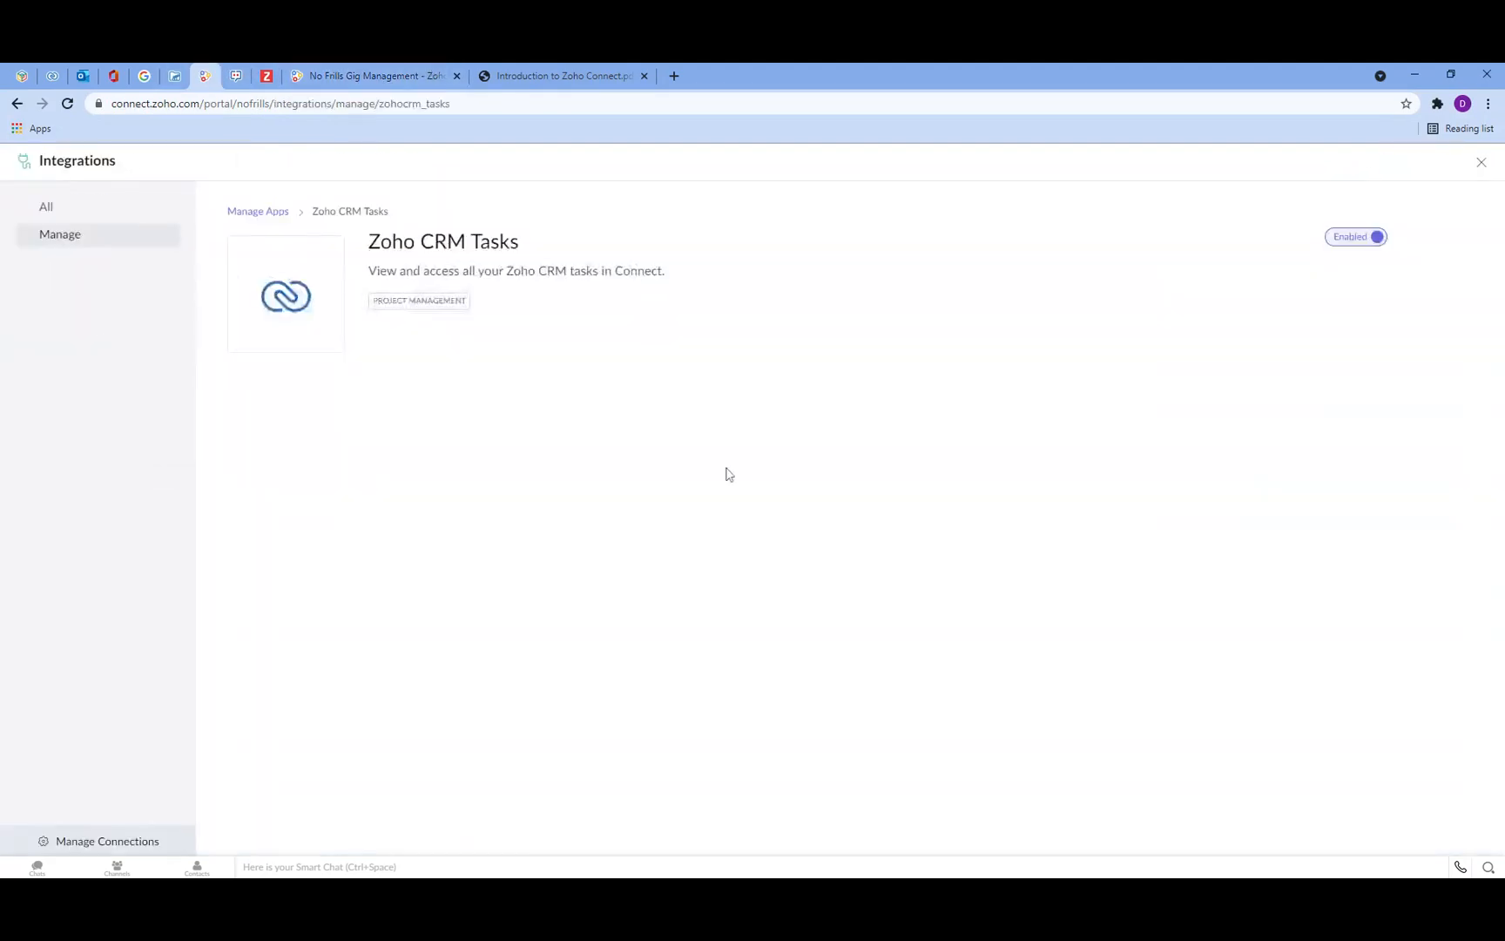
click(49, 211)
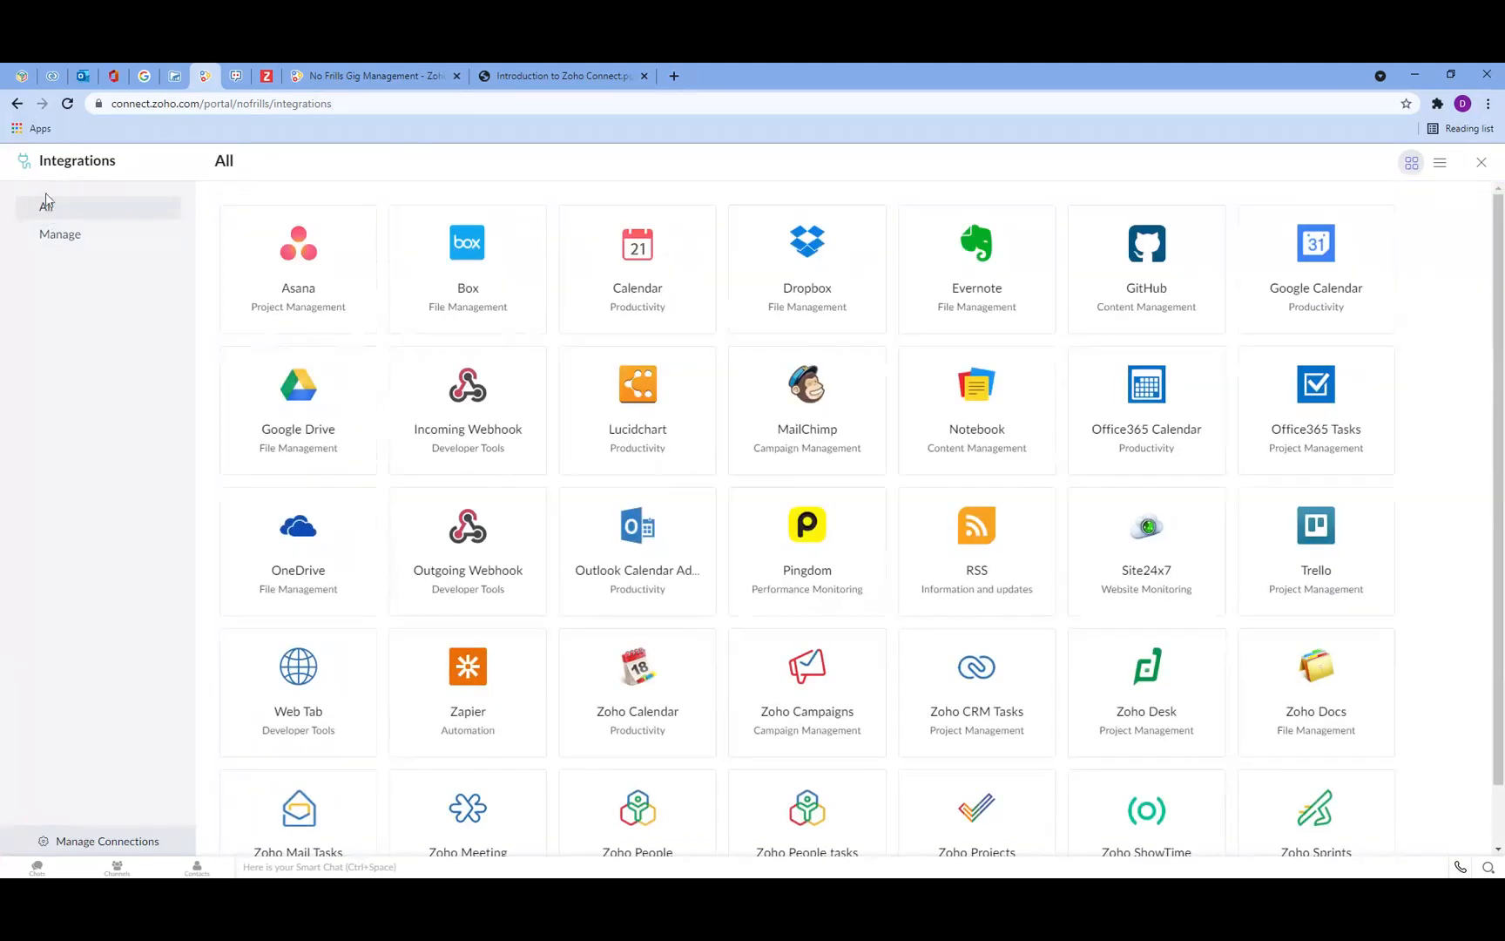
scroll(1057, 376, down, 1)
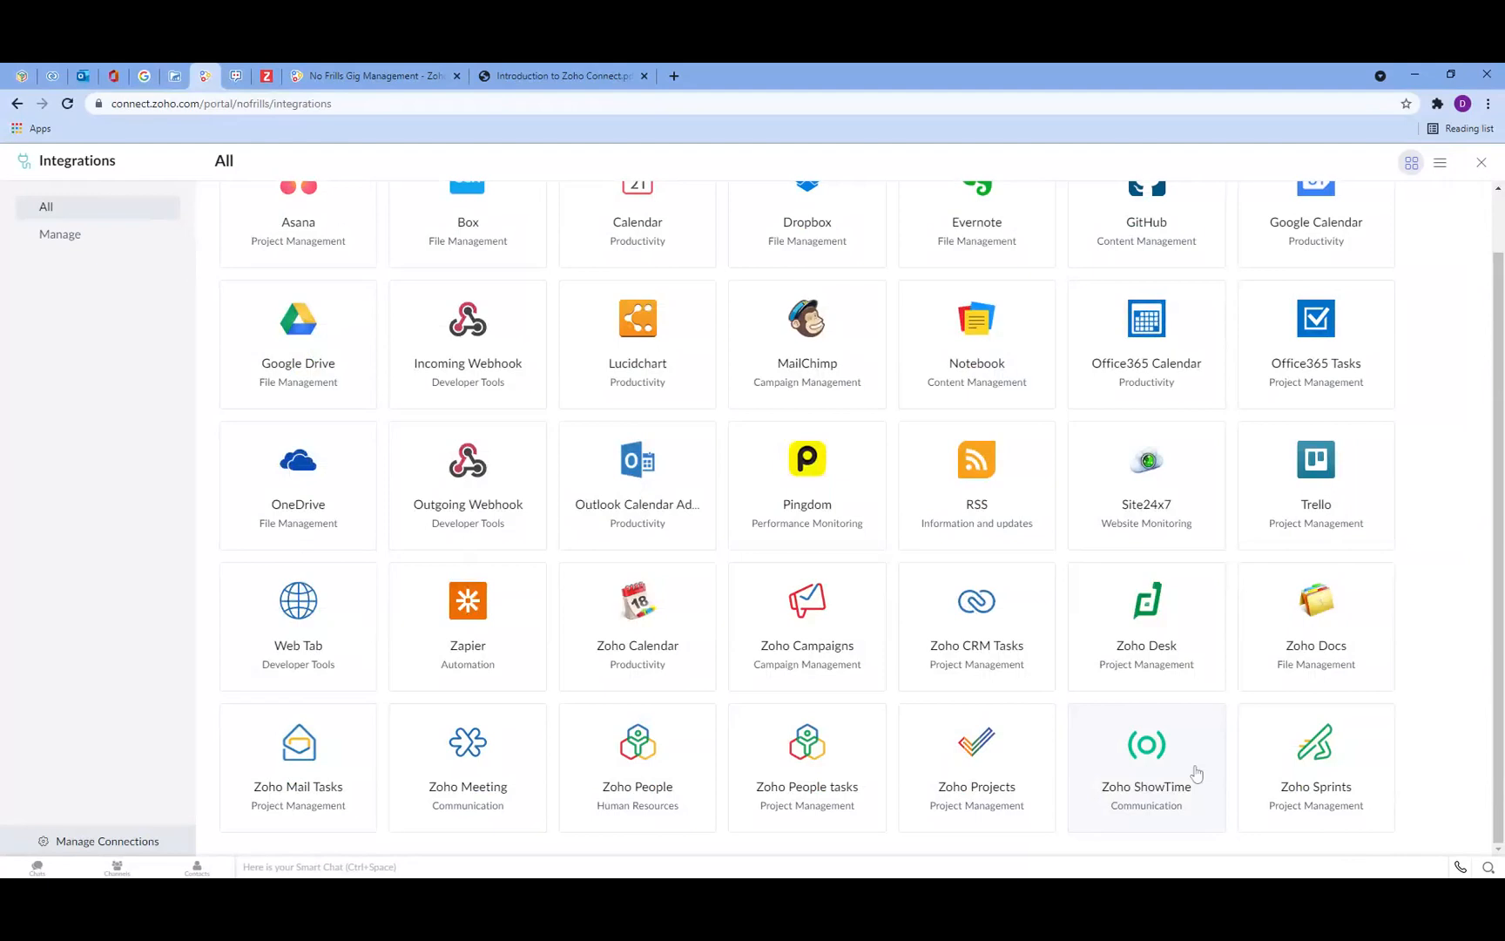
click(468, 763)
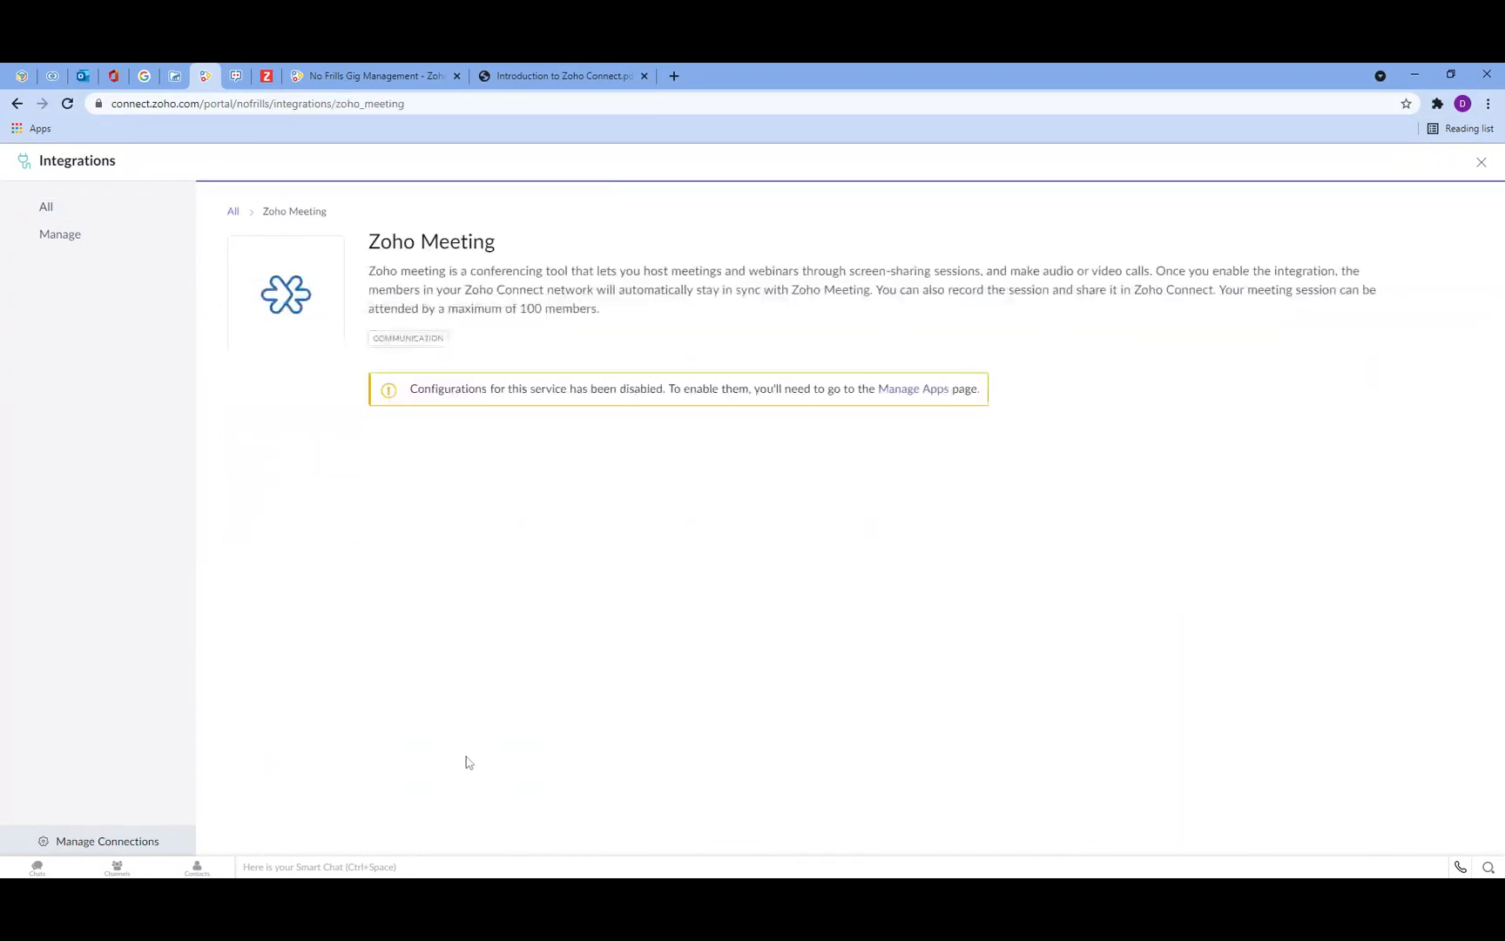
click(52, 242)
scroll(729, 588, down, 12)
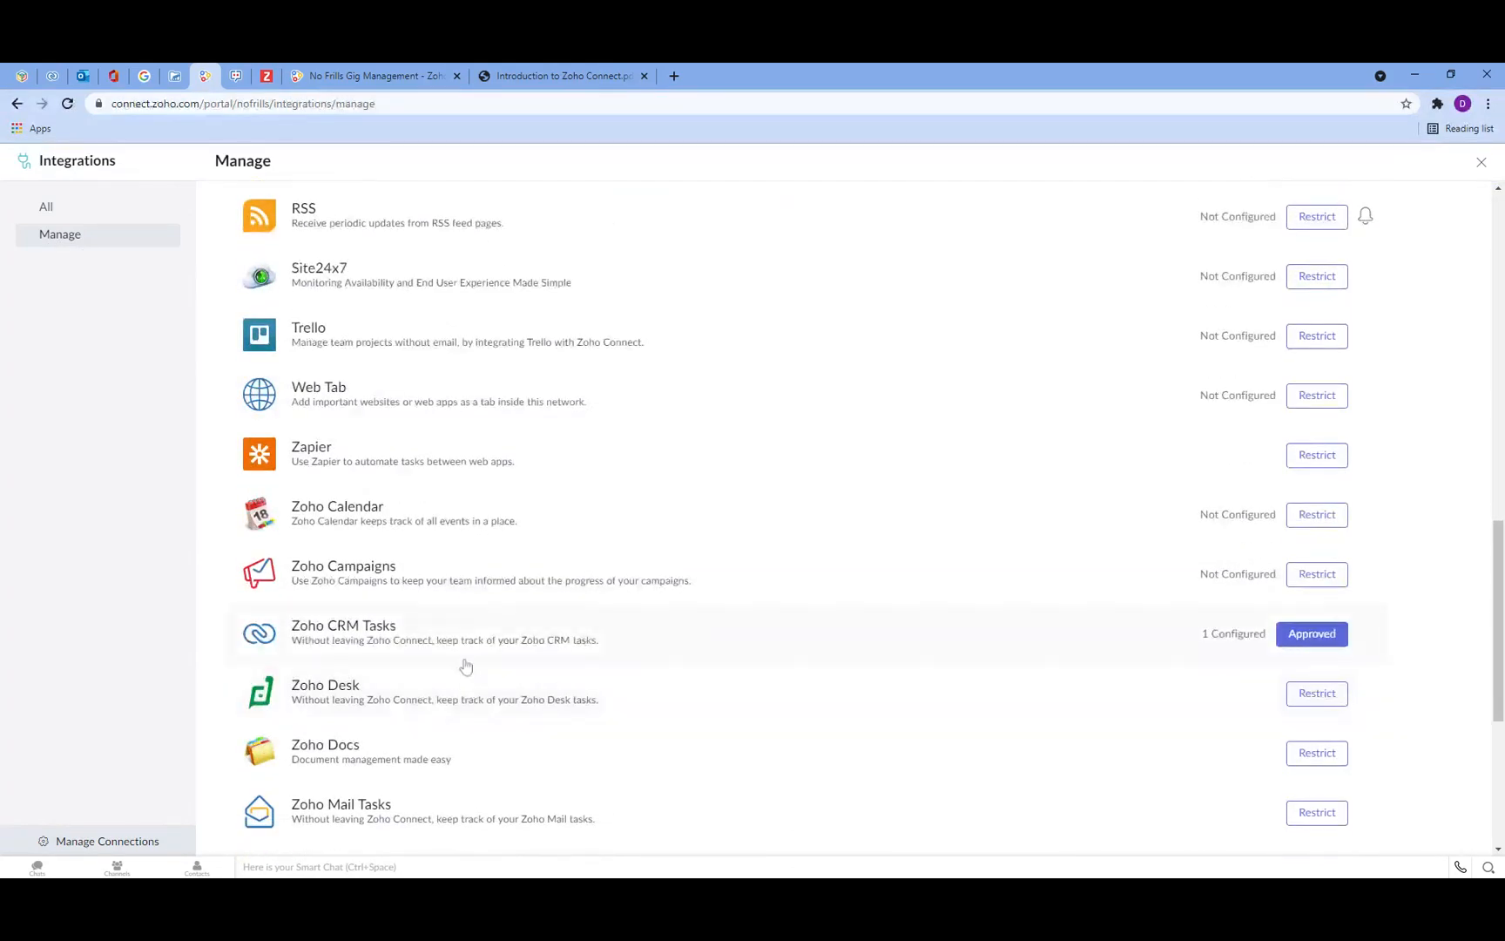
scroll(467, 669, down, 3)
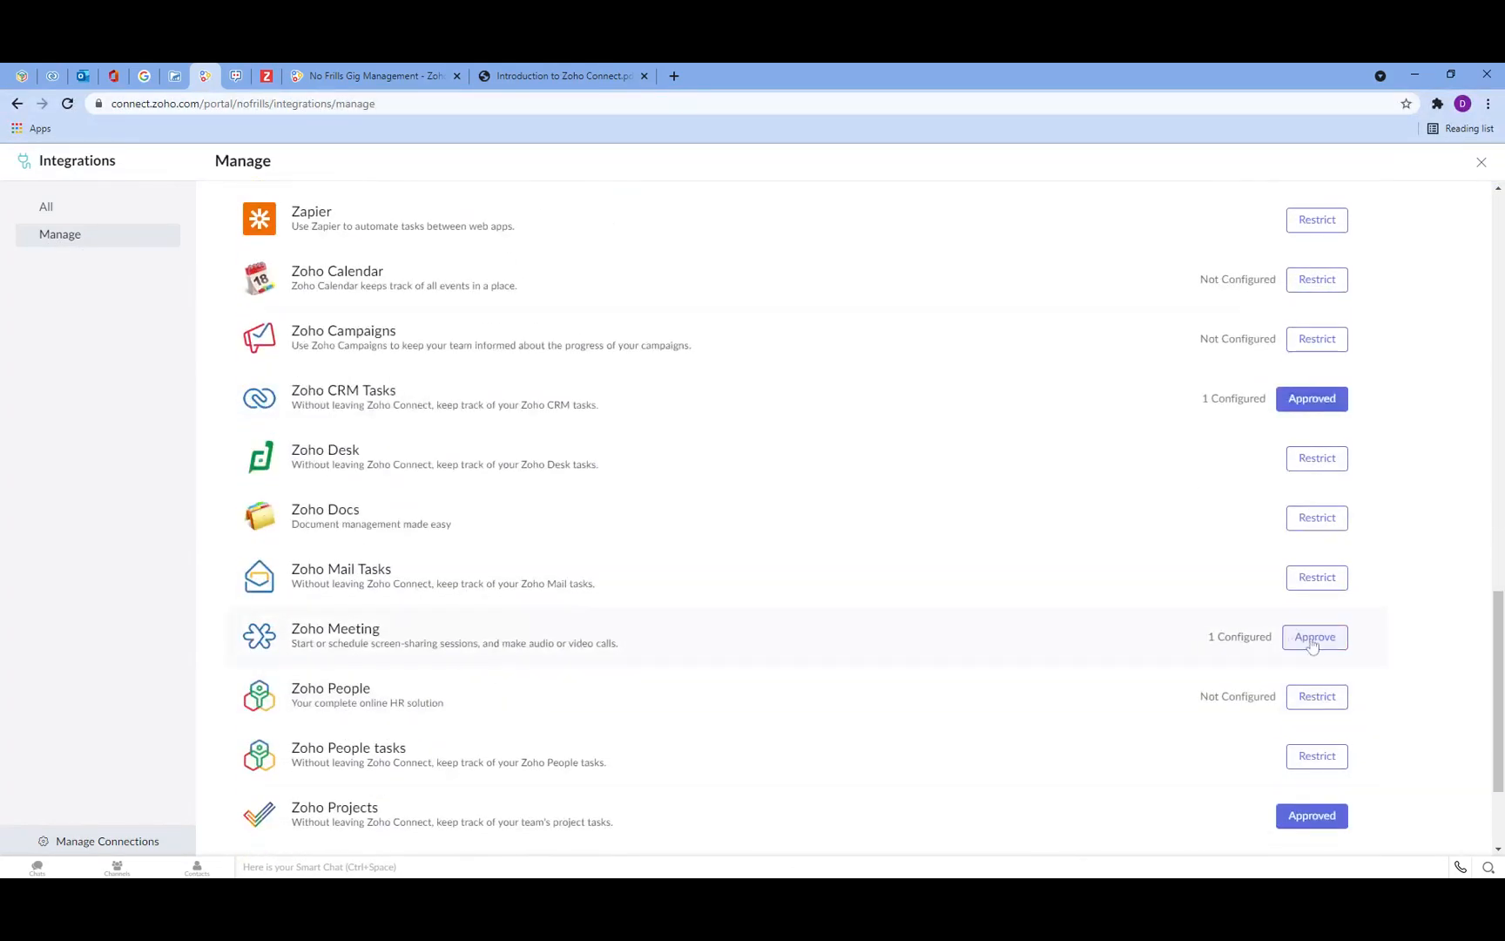
click(393, 631)
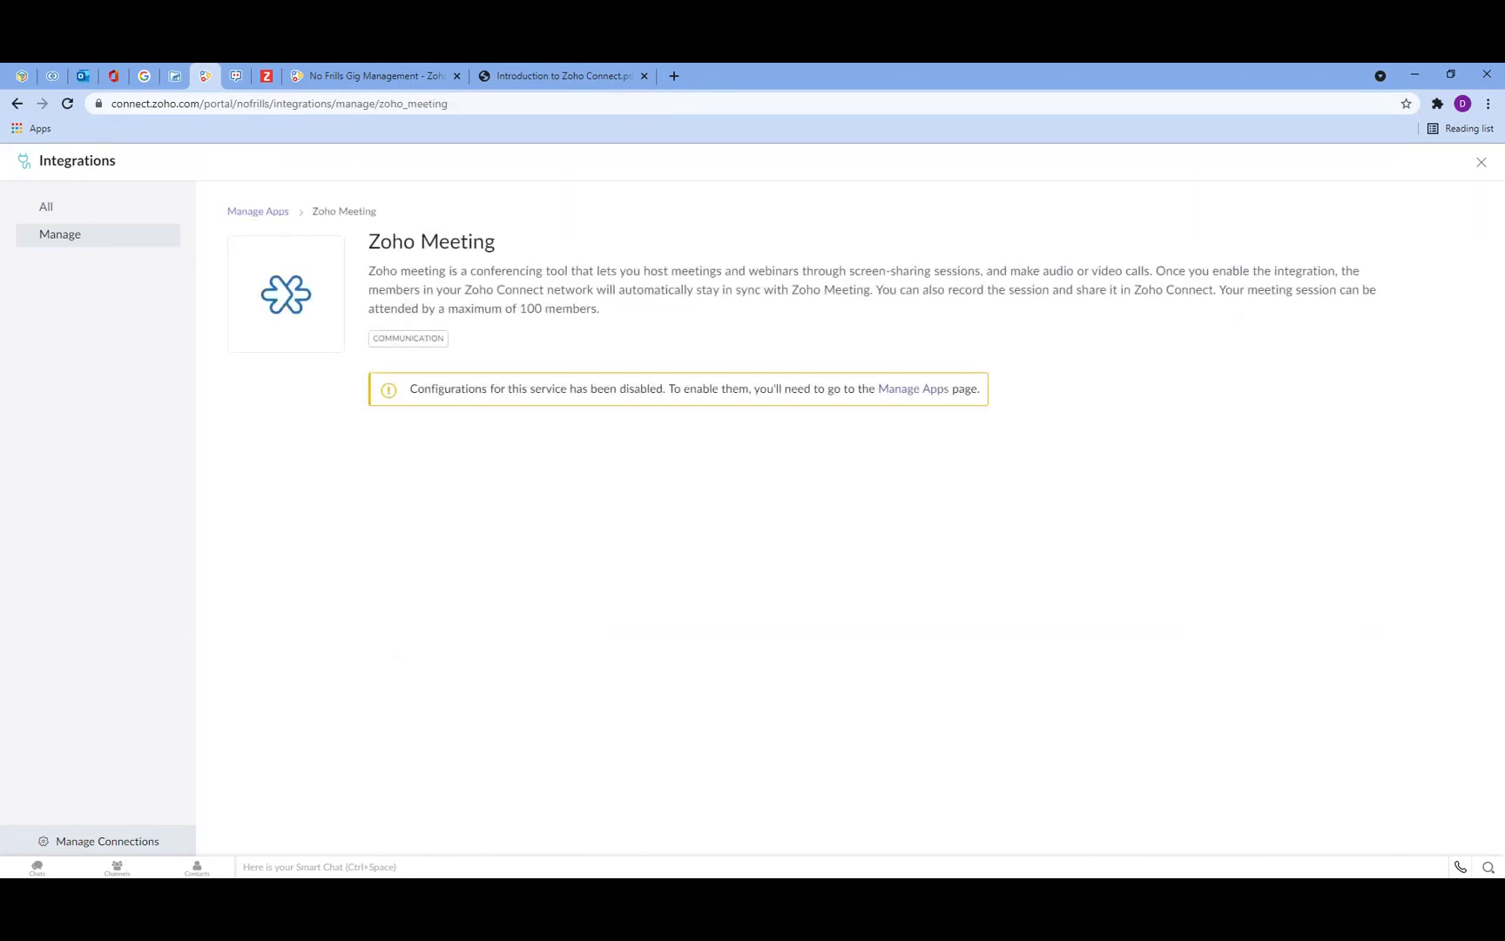
Step: Approve the restricted Zoho Meeting integration on the Manage page
click(58, 238)
scroll(709, 541, down, 13)
scroll(697, 547, down, 4)
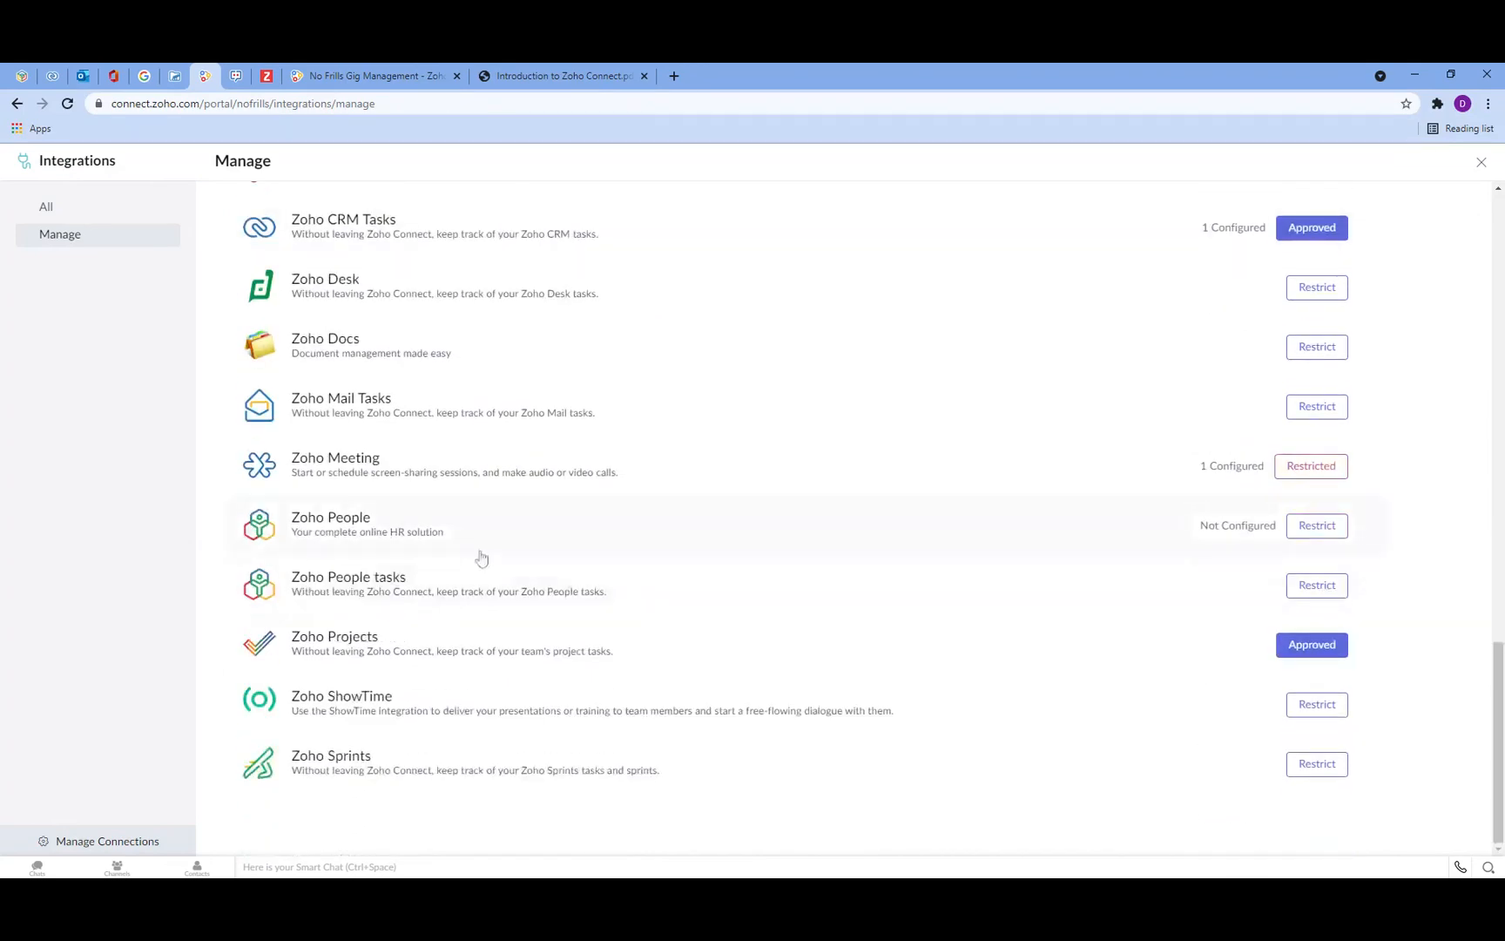
click(1317, 468)
Step: Start a new Zoho Meeting from the Tasks page and invite the Gig Management Post CV19 group
click(360, 72)
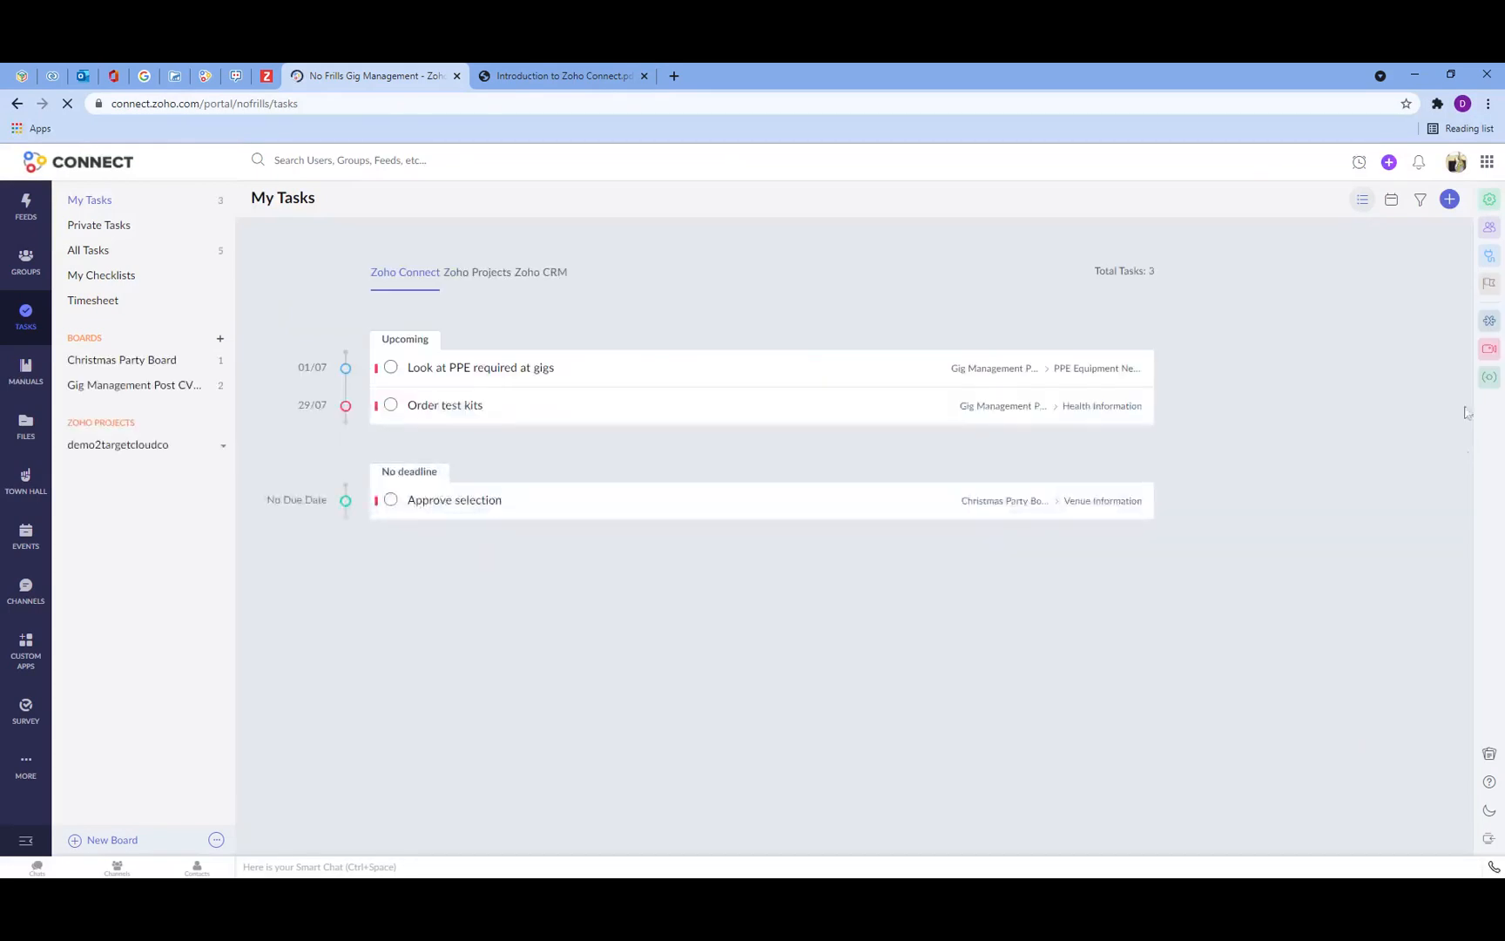
click(1495, 330)
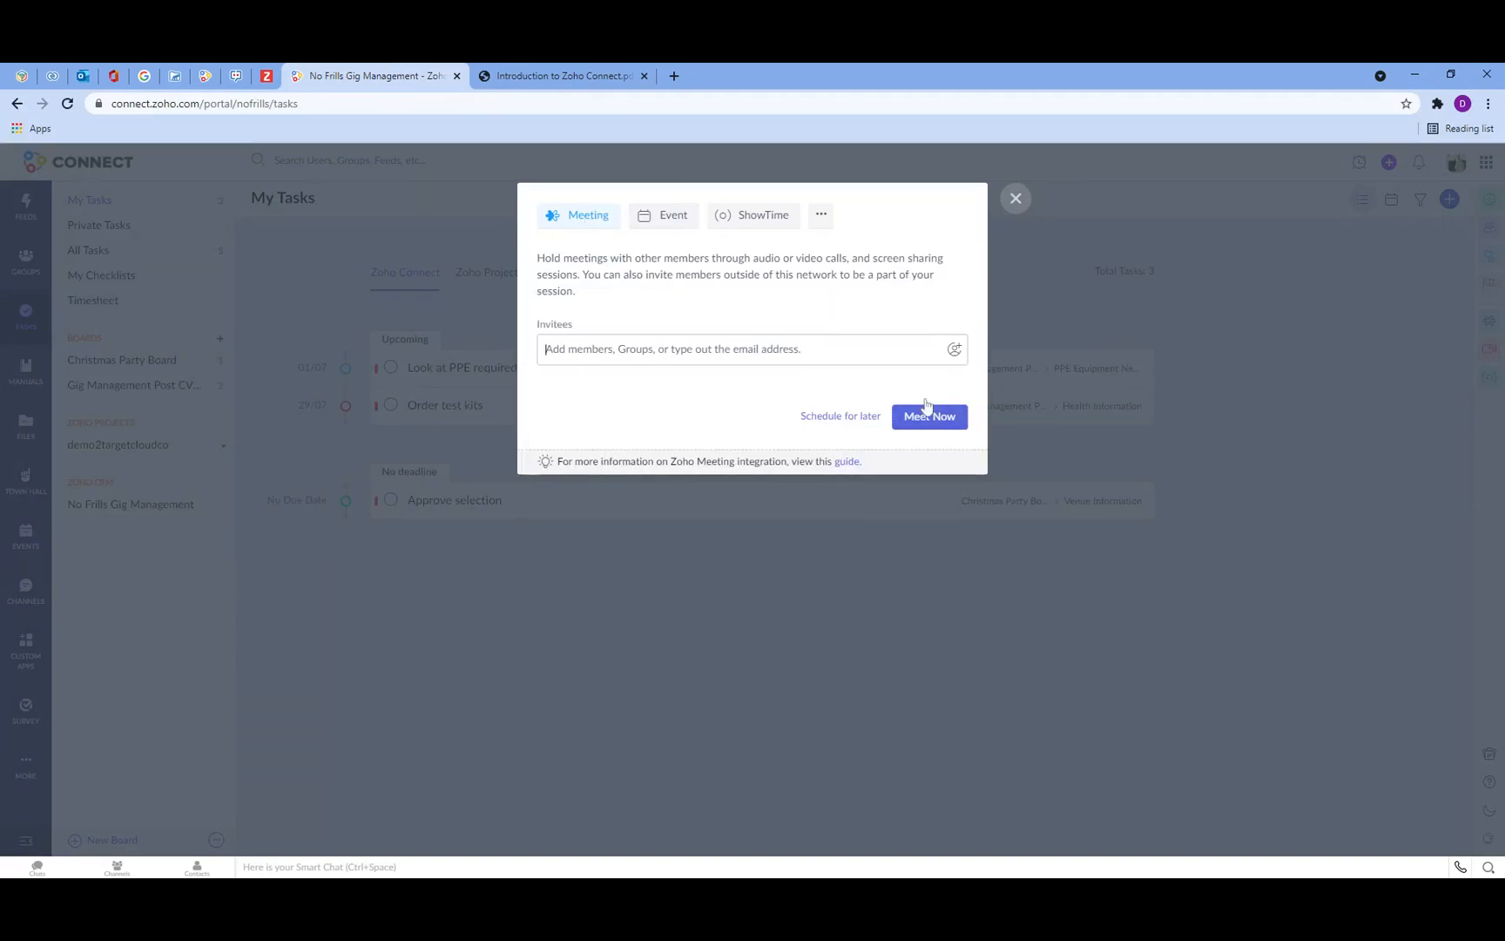
click(684, 350)
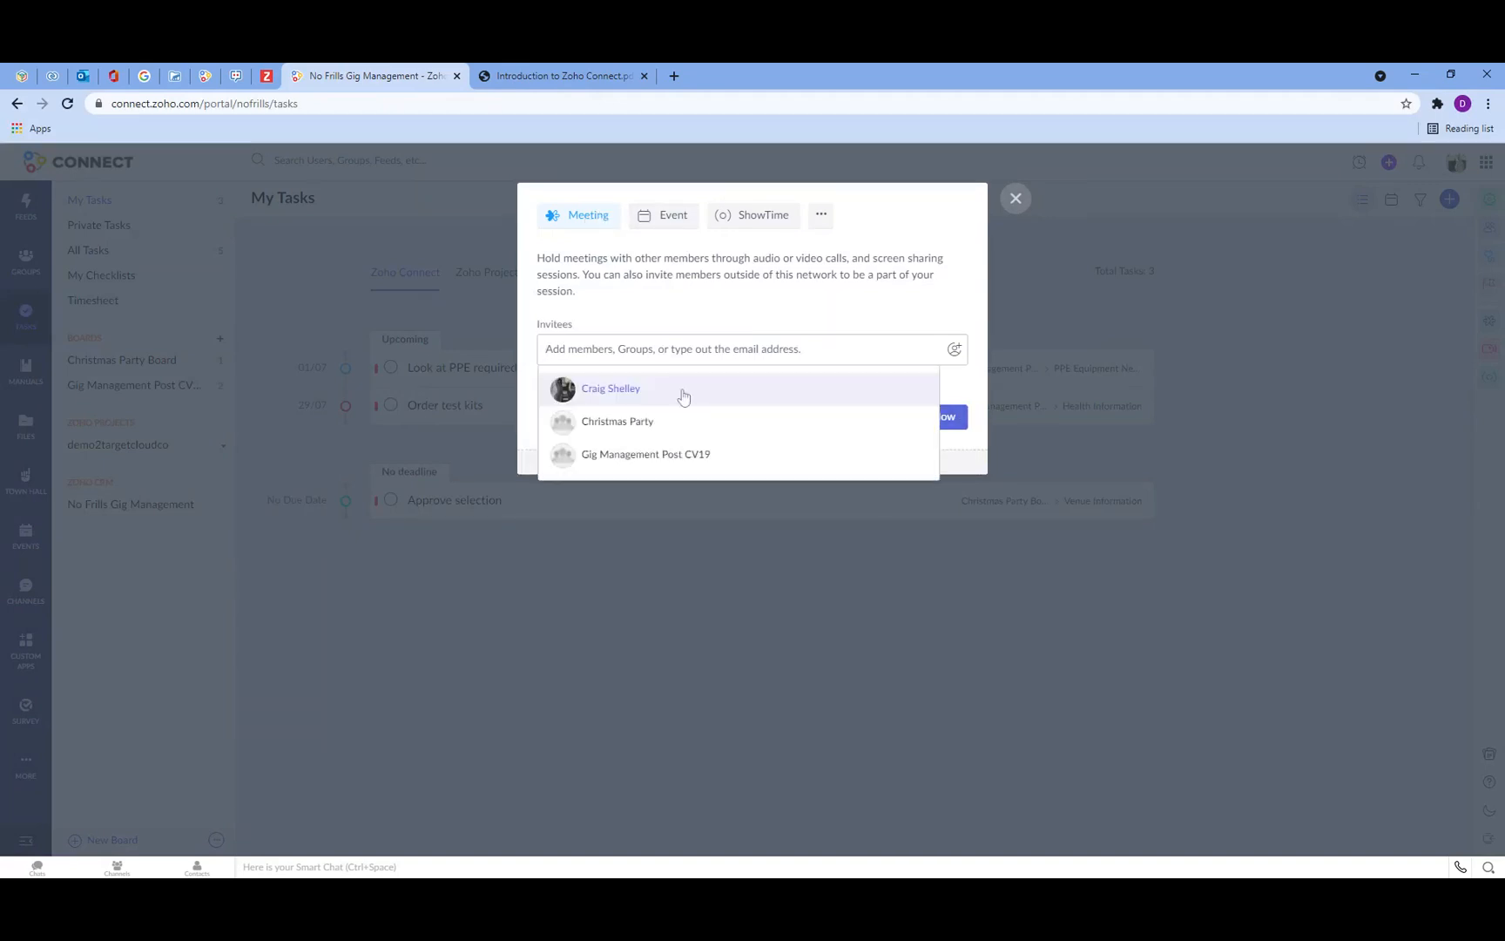
click(658, 450)
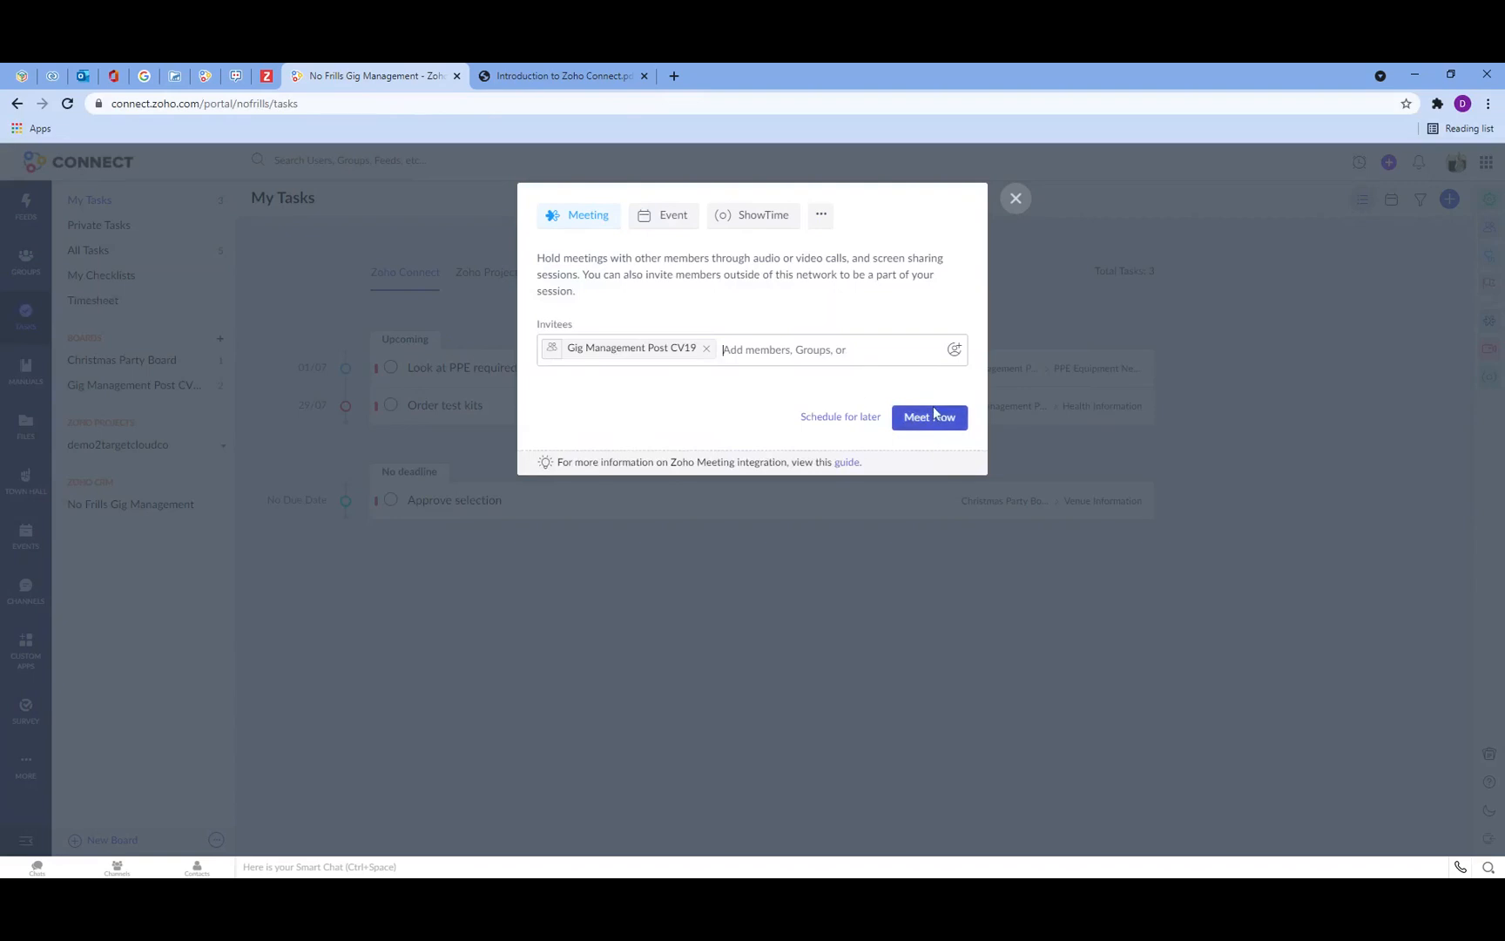
Step: Schedule the meeting for 2 July 2021 at 13:00, then view it on the Company Events calendar
click(851, 424)
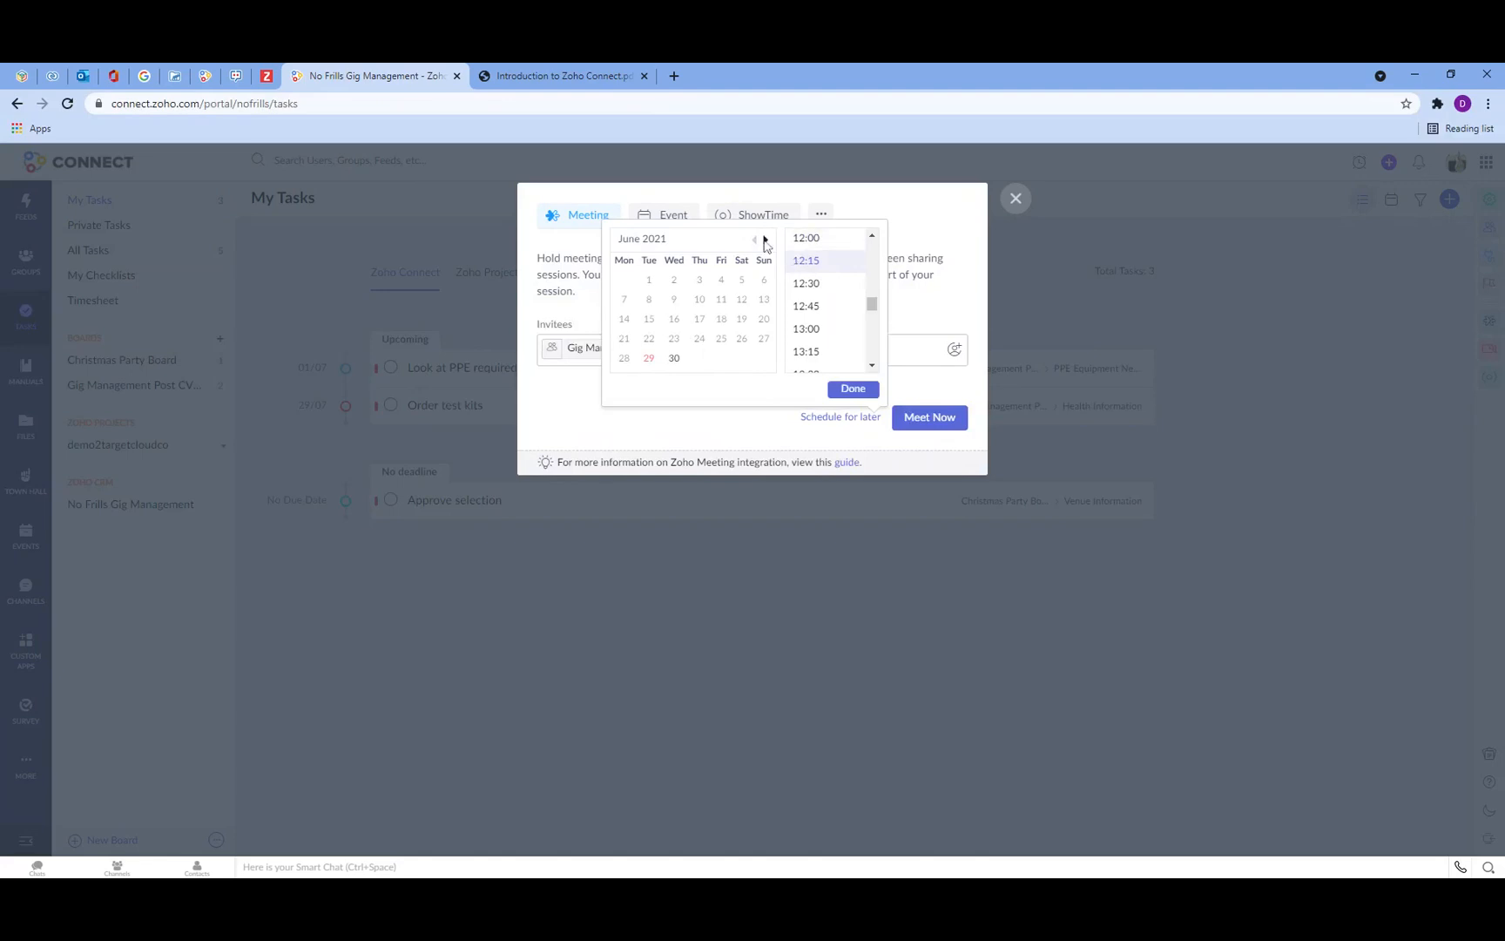
click(765, 241)
click(721, 280)
click(806, 328)
click(933, 425)
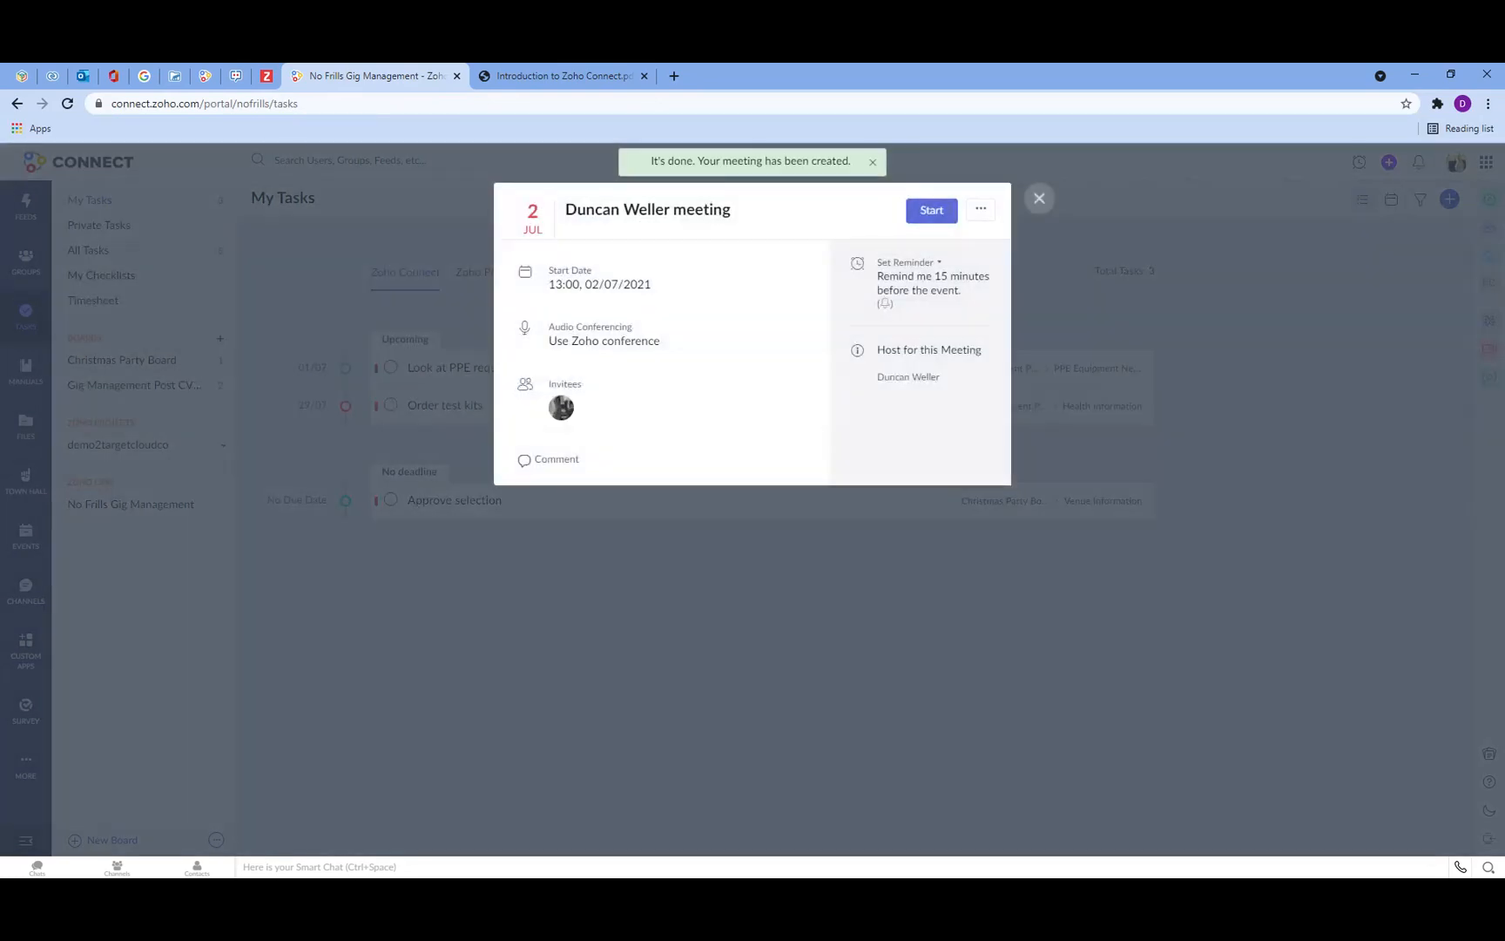
click(1038, 198)
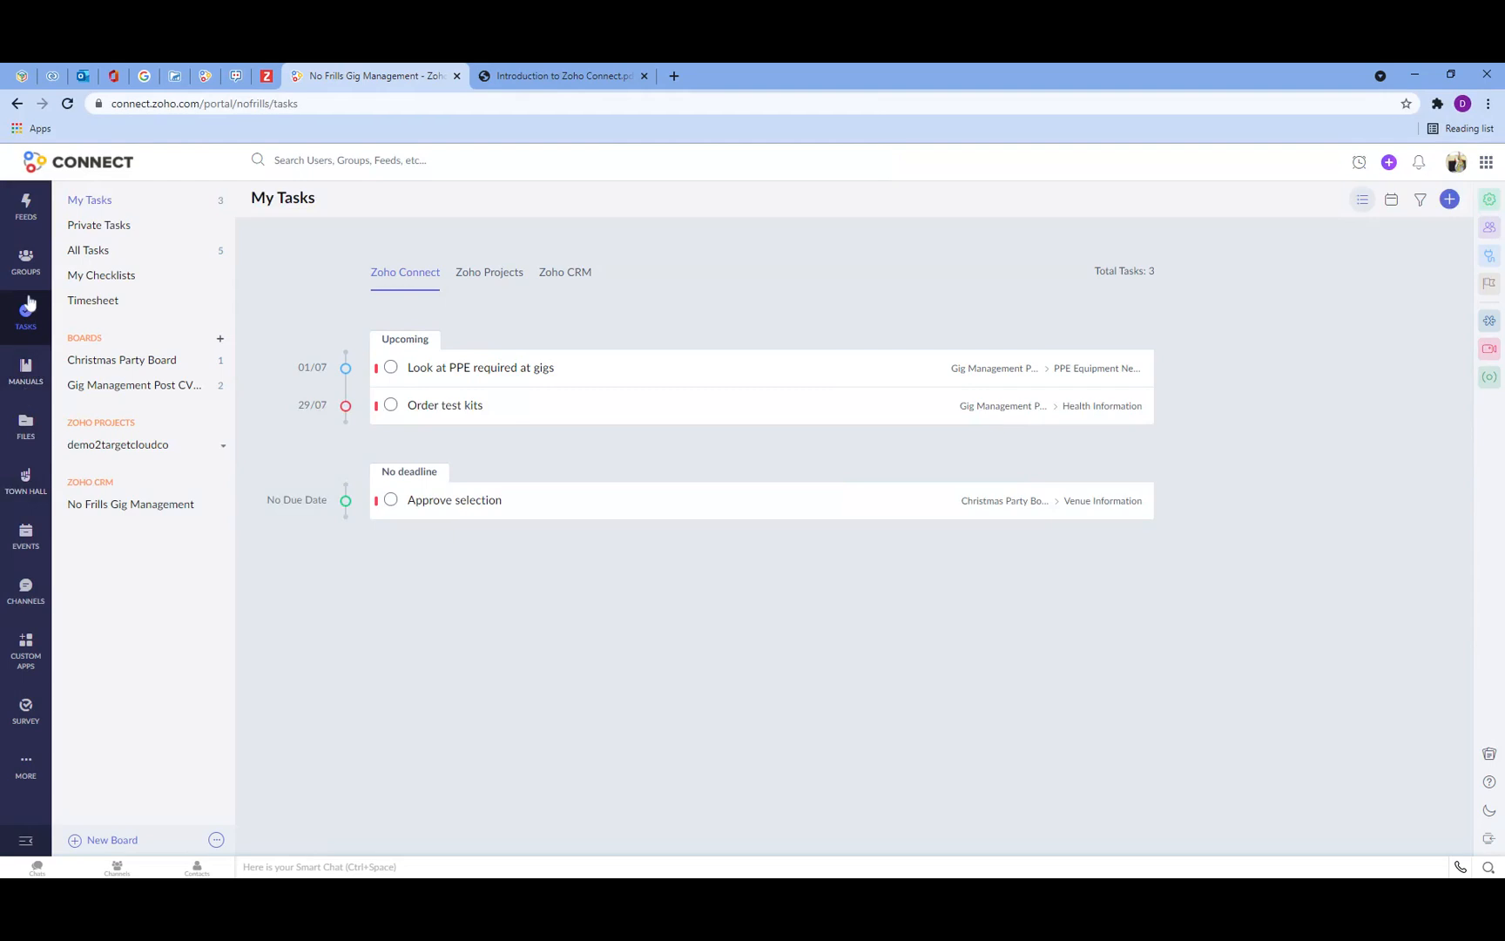
click(20, 547)
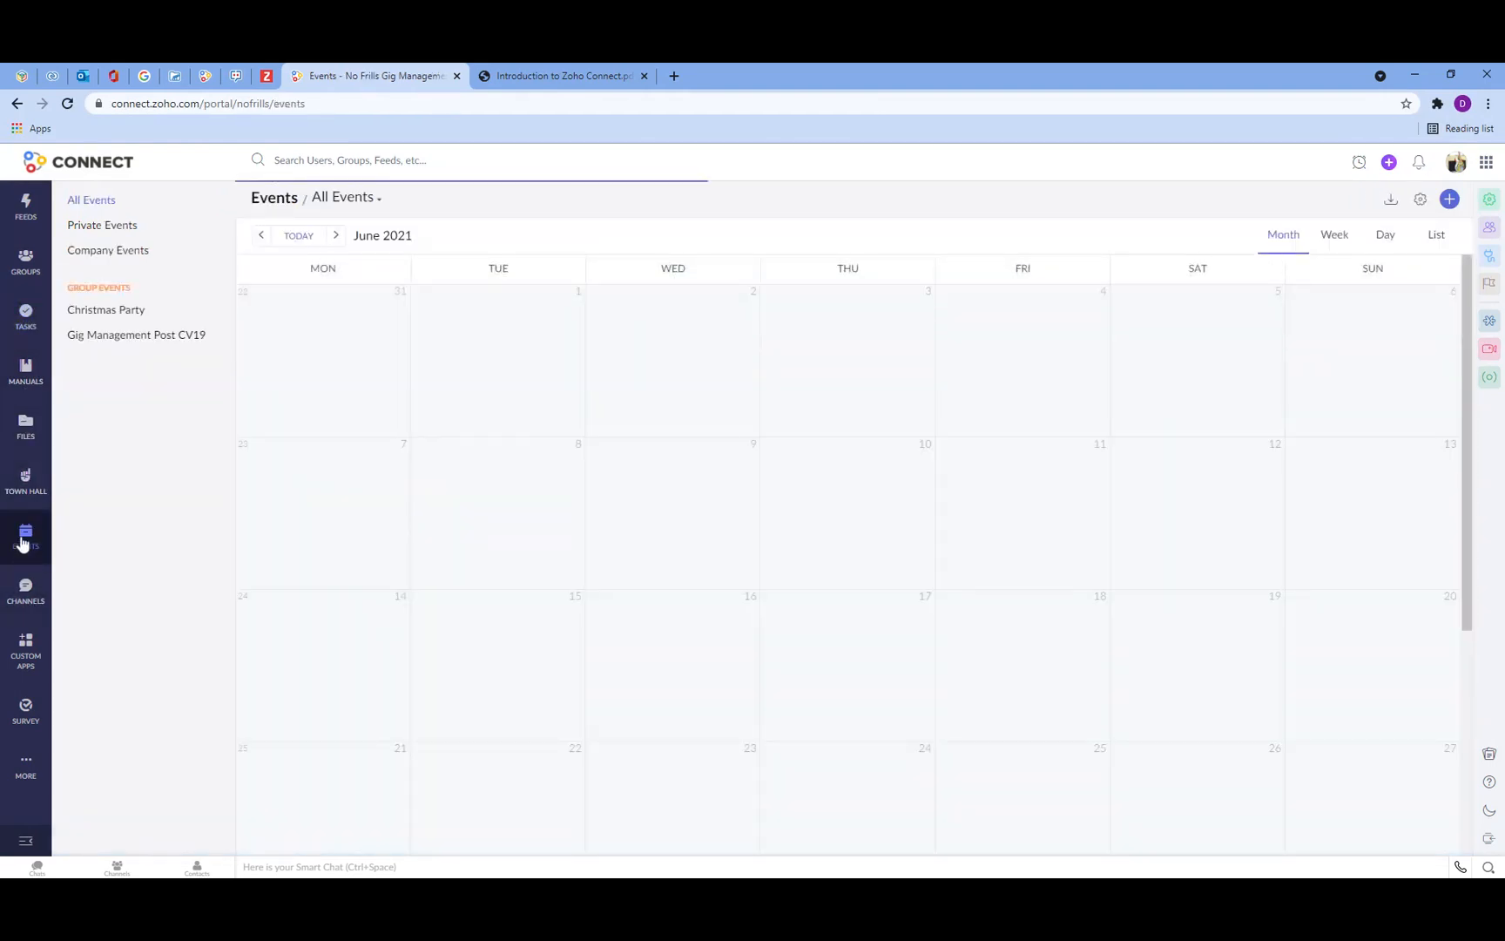
click(79, 250)
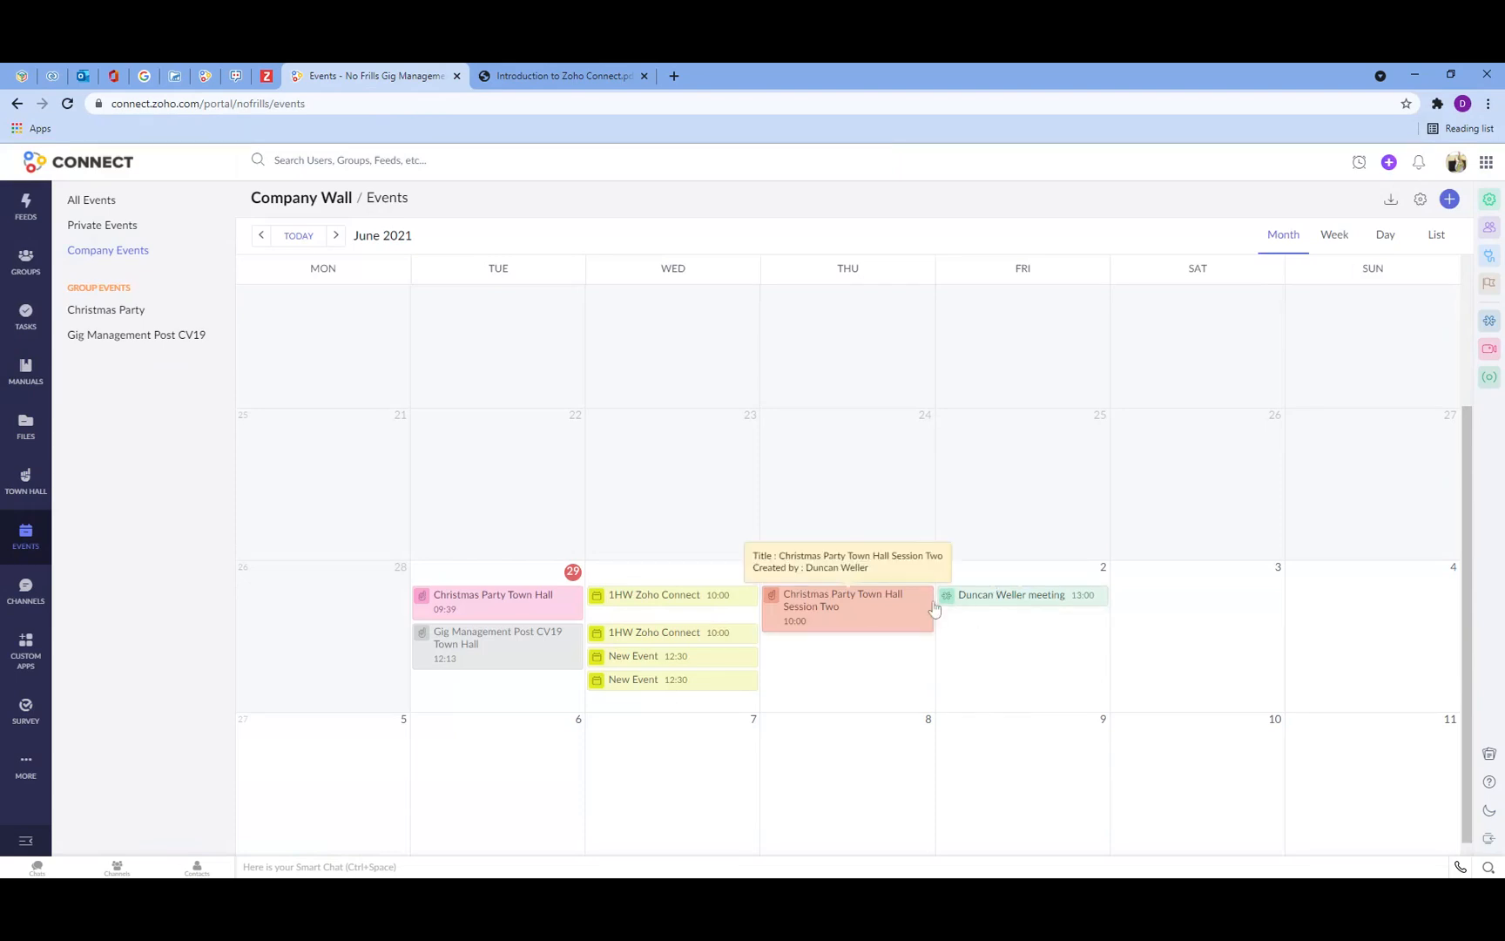
click(1025, 600)
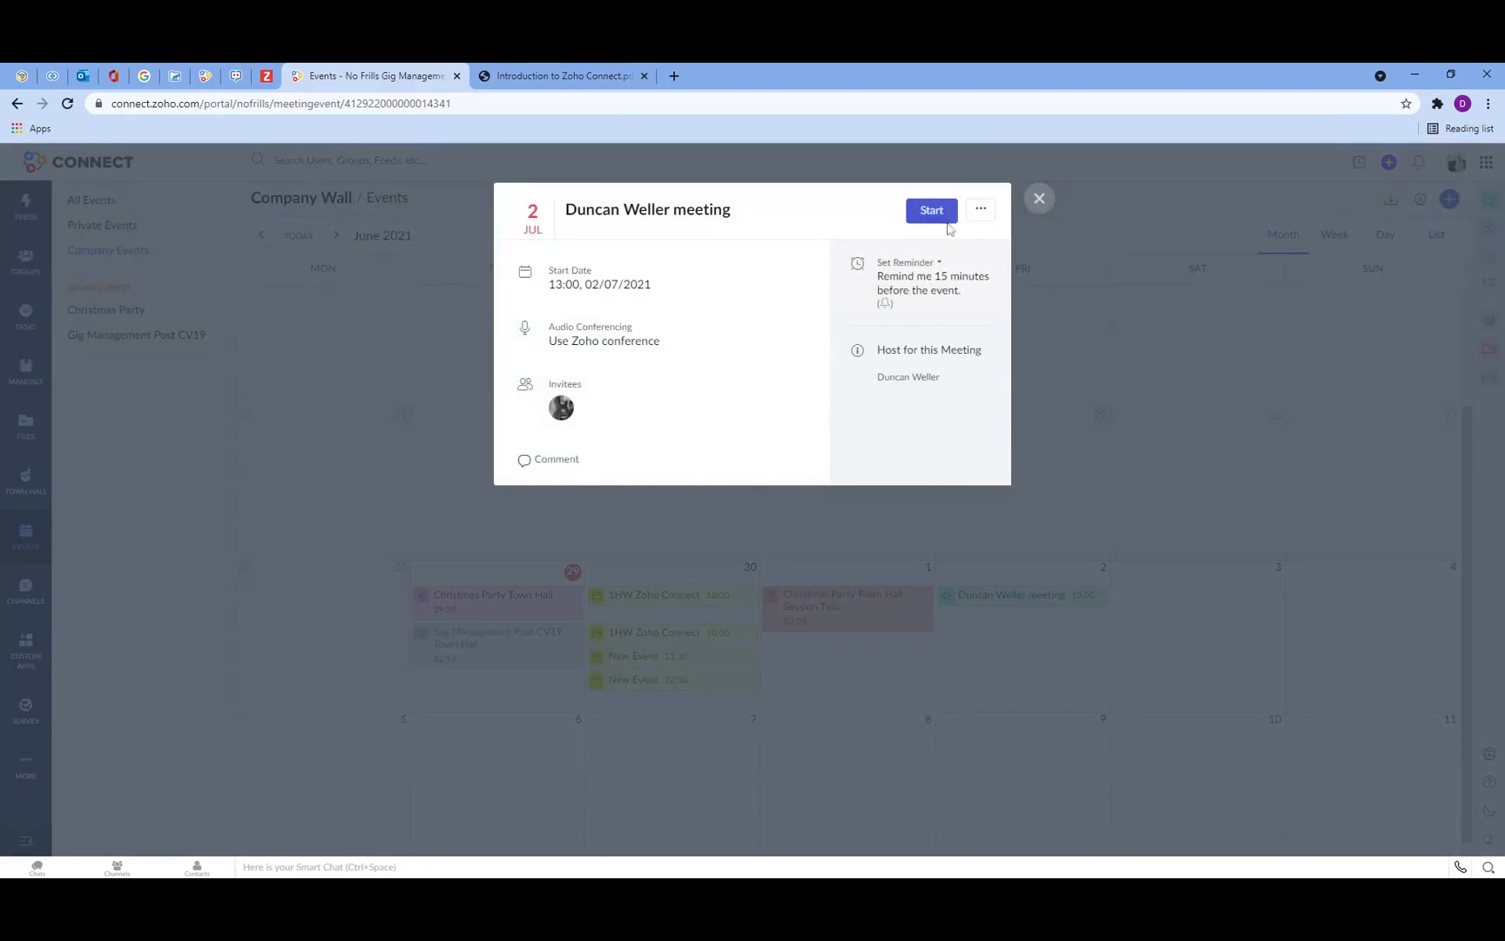
click(1037, 200)
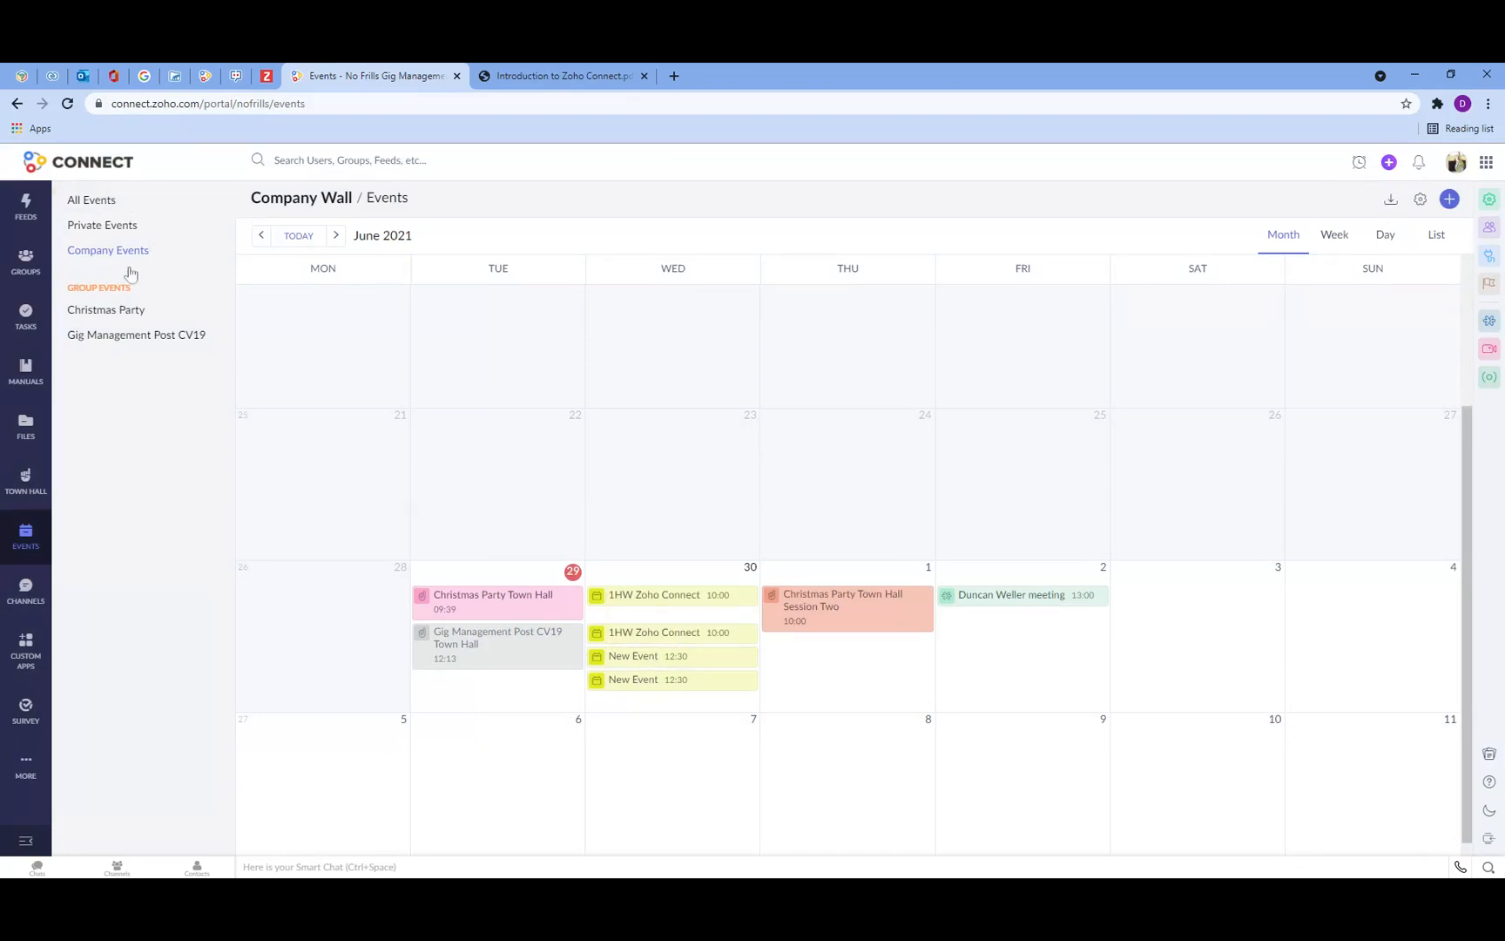
Step: Review My Tasks under the Zoho Connect, Zoho CRM and Zoho Projects tabs, expanding the demo2targetcloudco project portal
click(26, 315)
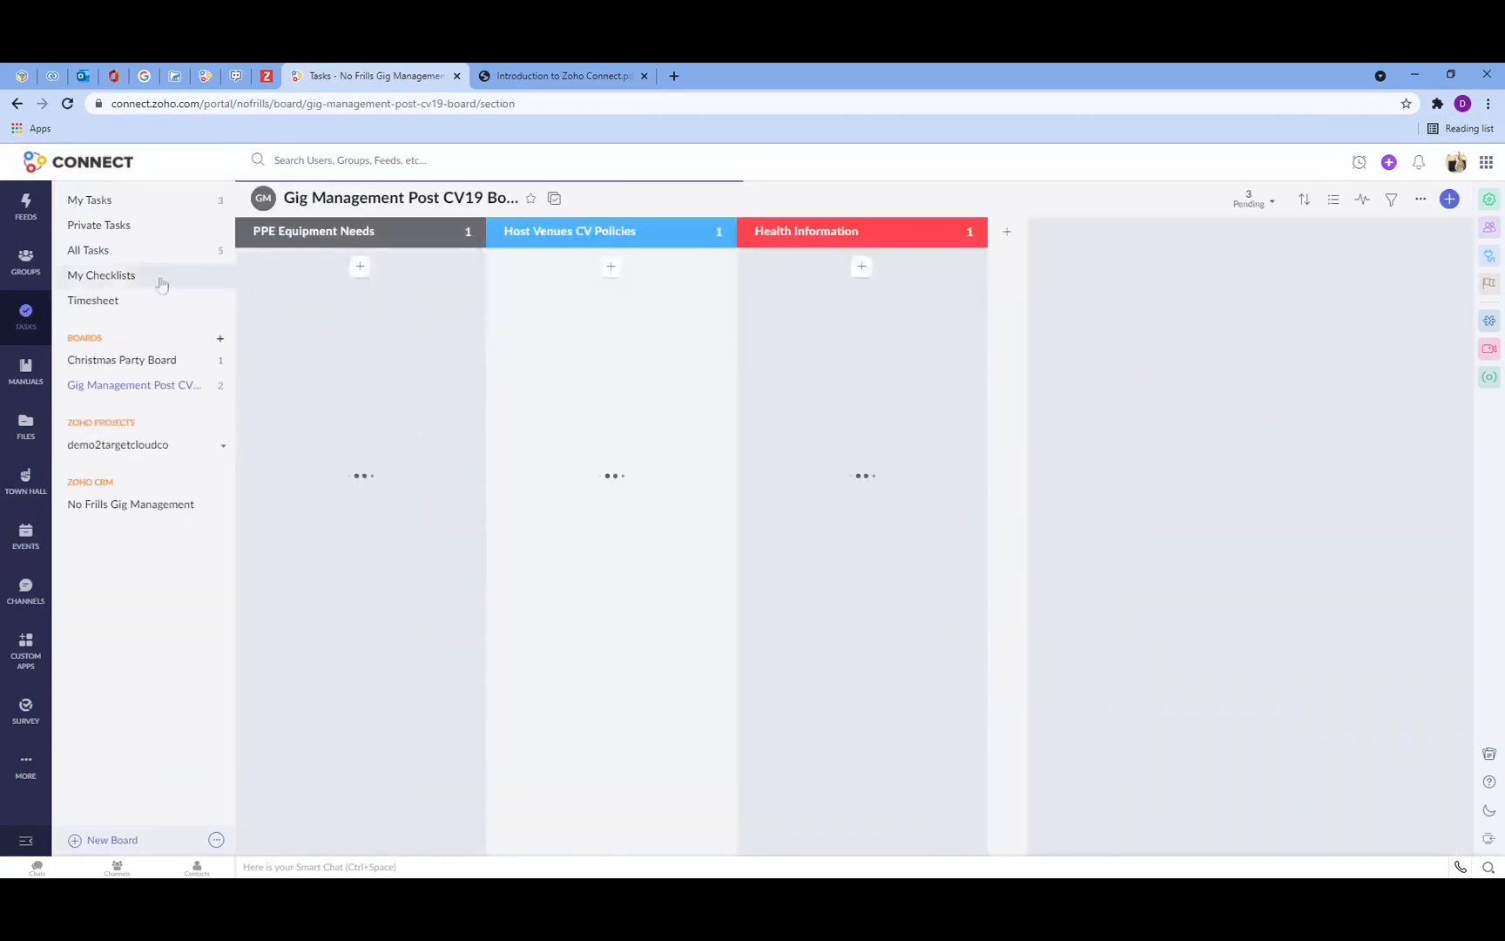
click(113, 200)
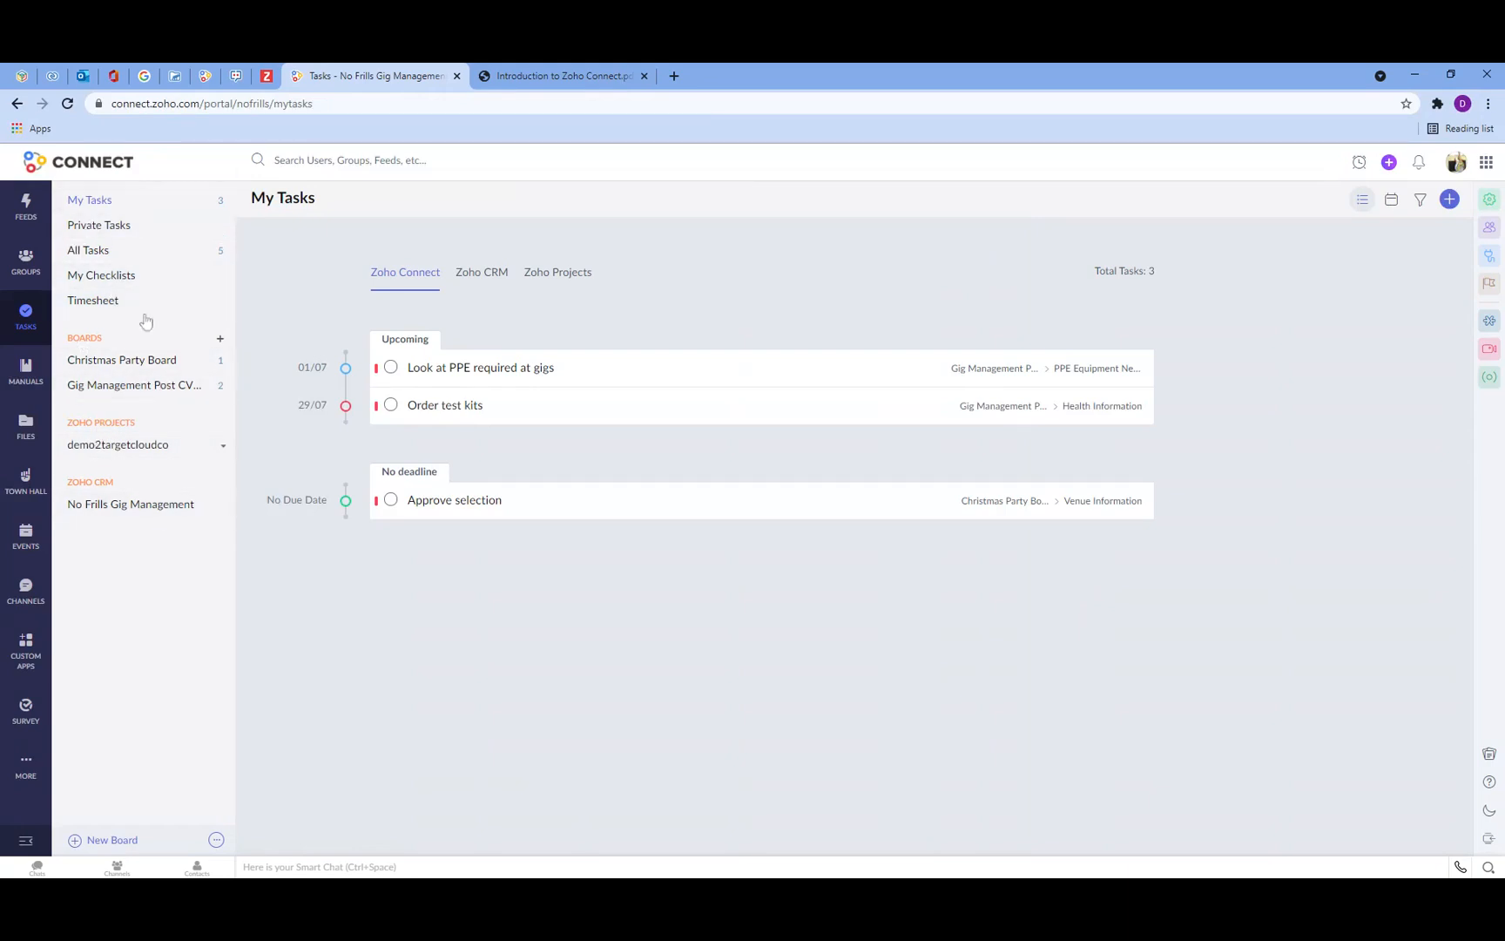
click(494, 275)
click(574, 284)
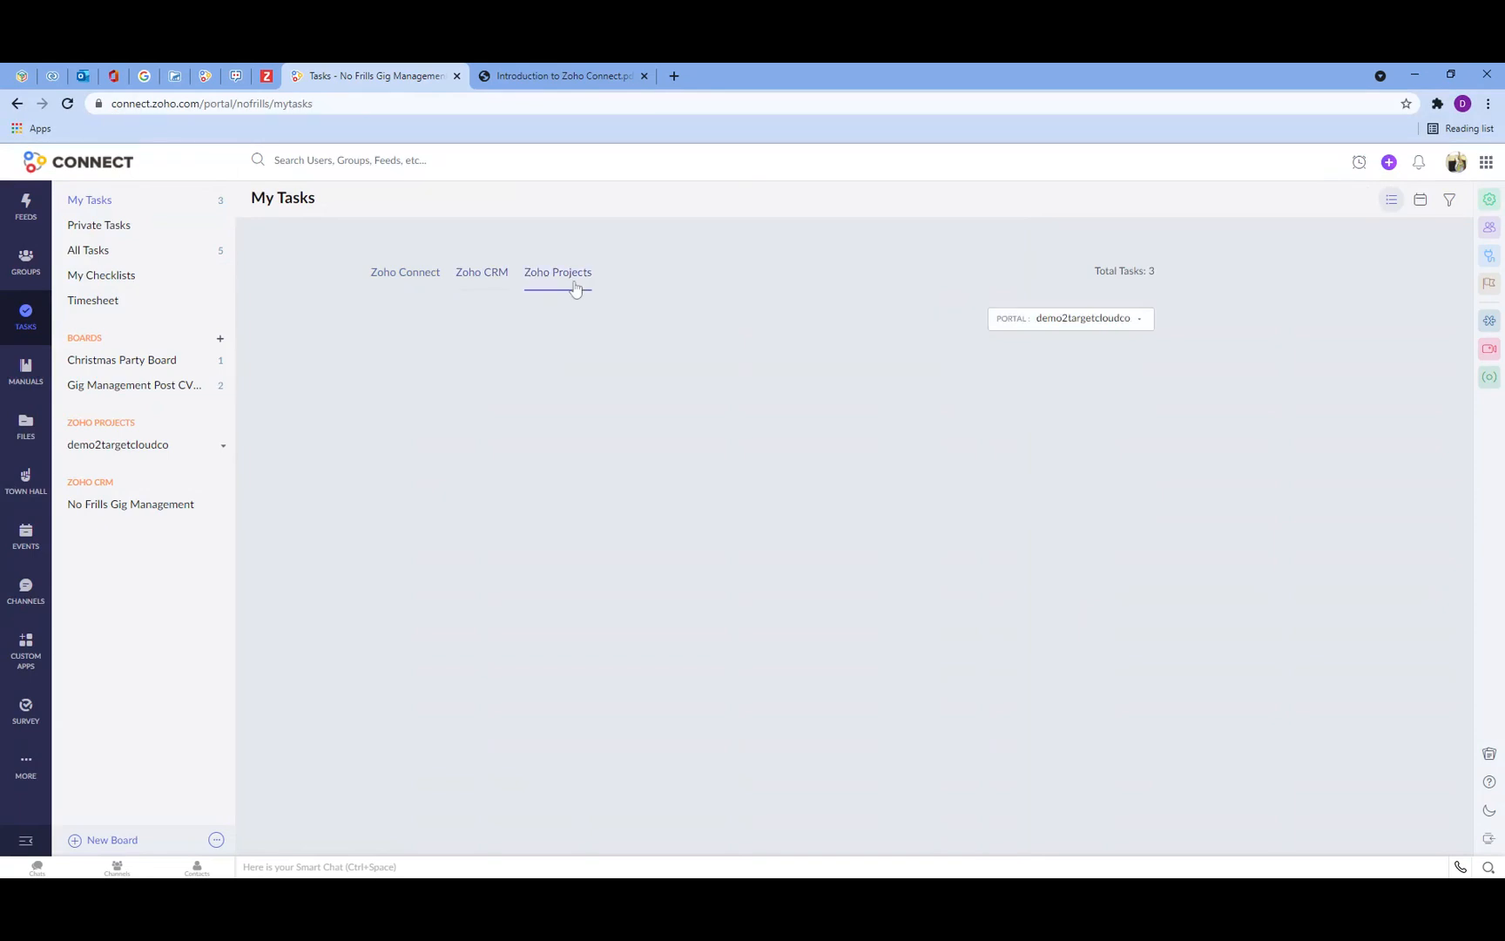
click(126, 444)
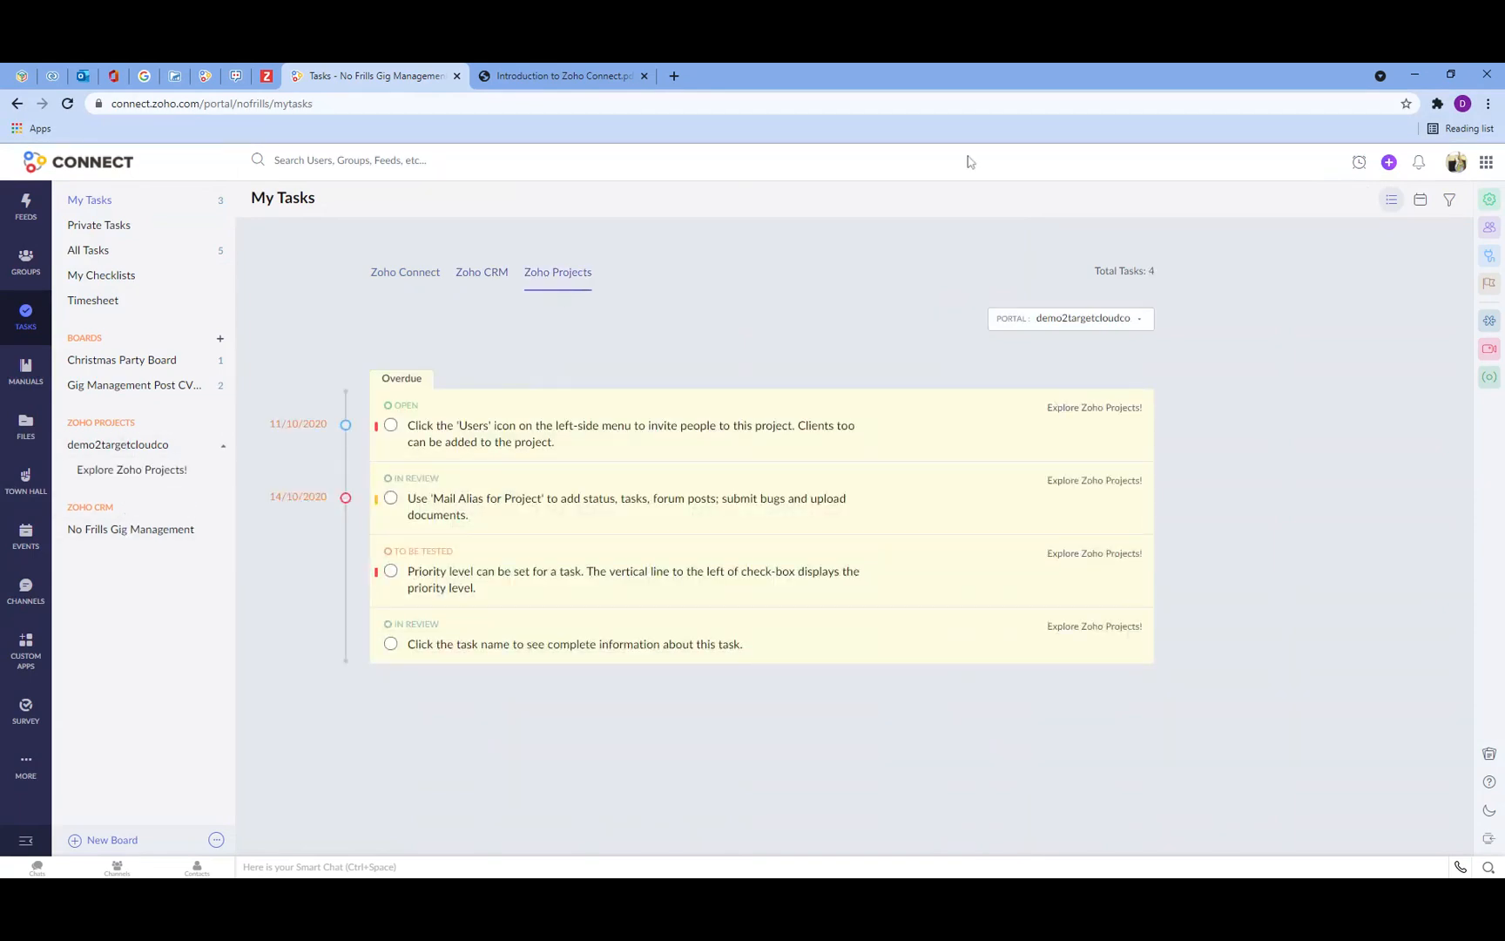
Step: Open the Explore Zoho Projects! board and move the 'Click the task name' task from In Review to In Progress
click(109, 469)
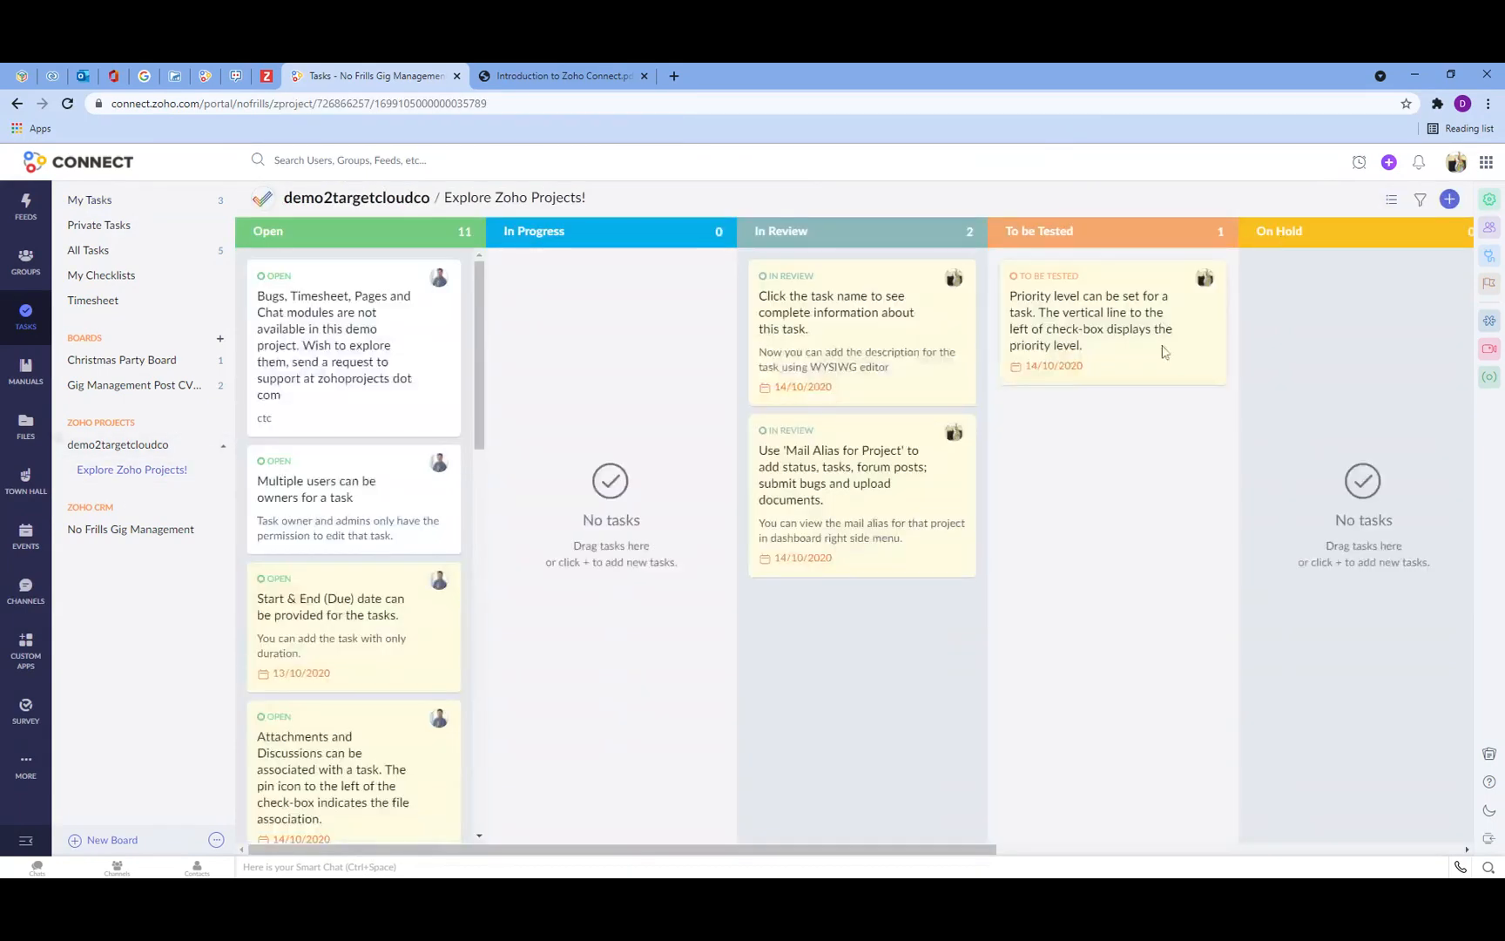
drag(823, 300, 582, 303)
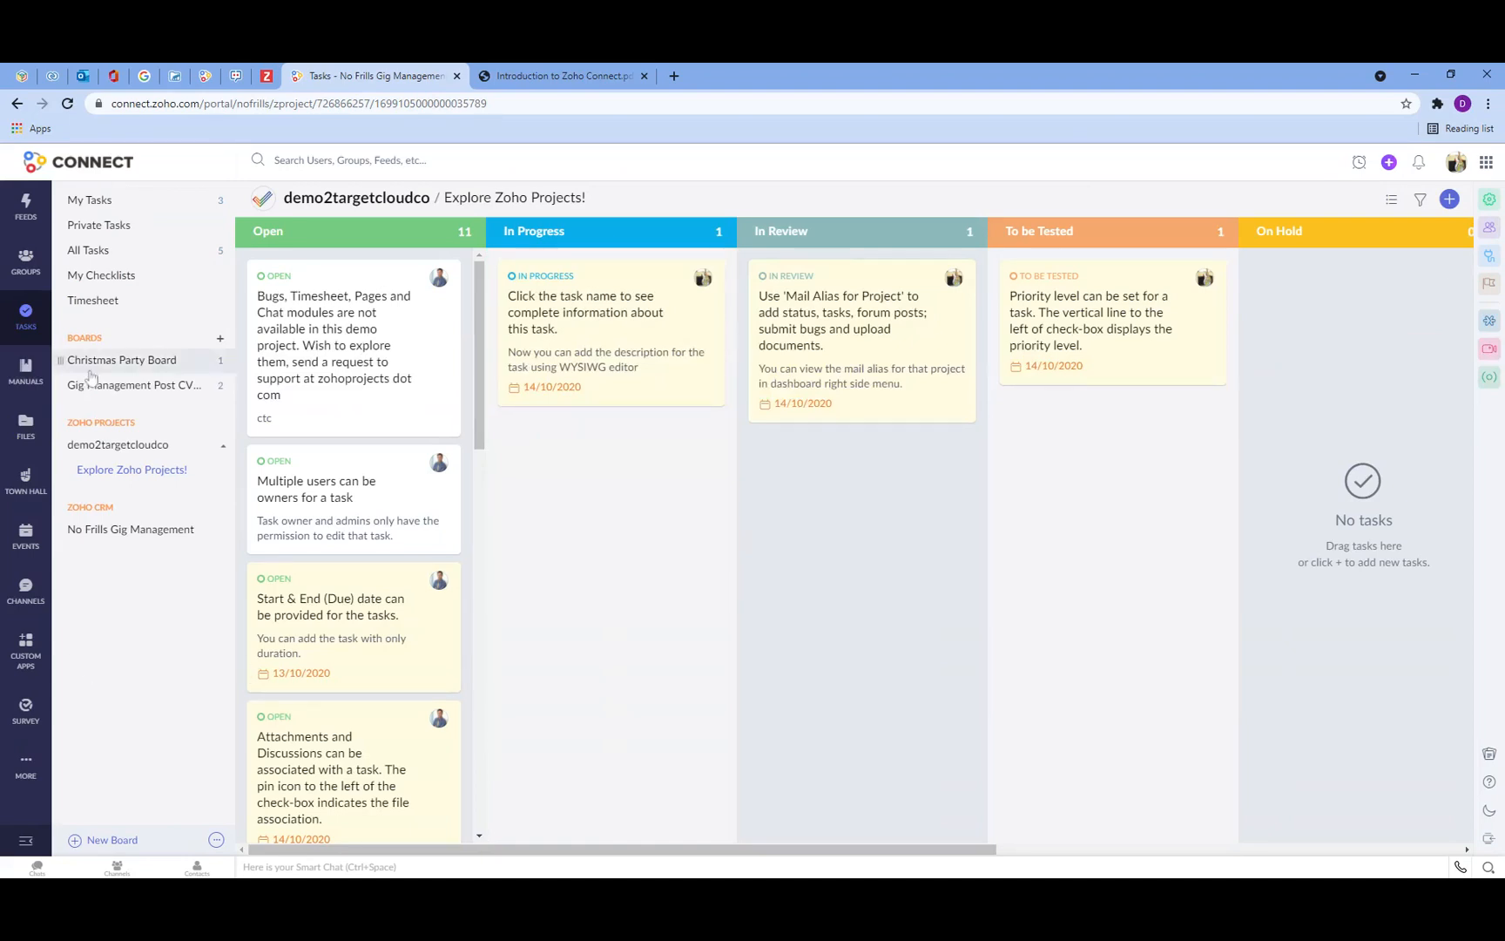
Step: Return to My Feed, switch to the Introduction to Zoho Connect PDF tab, then back to Connect
click(83, 167)
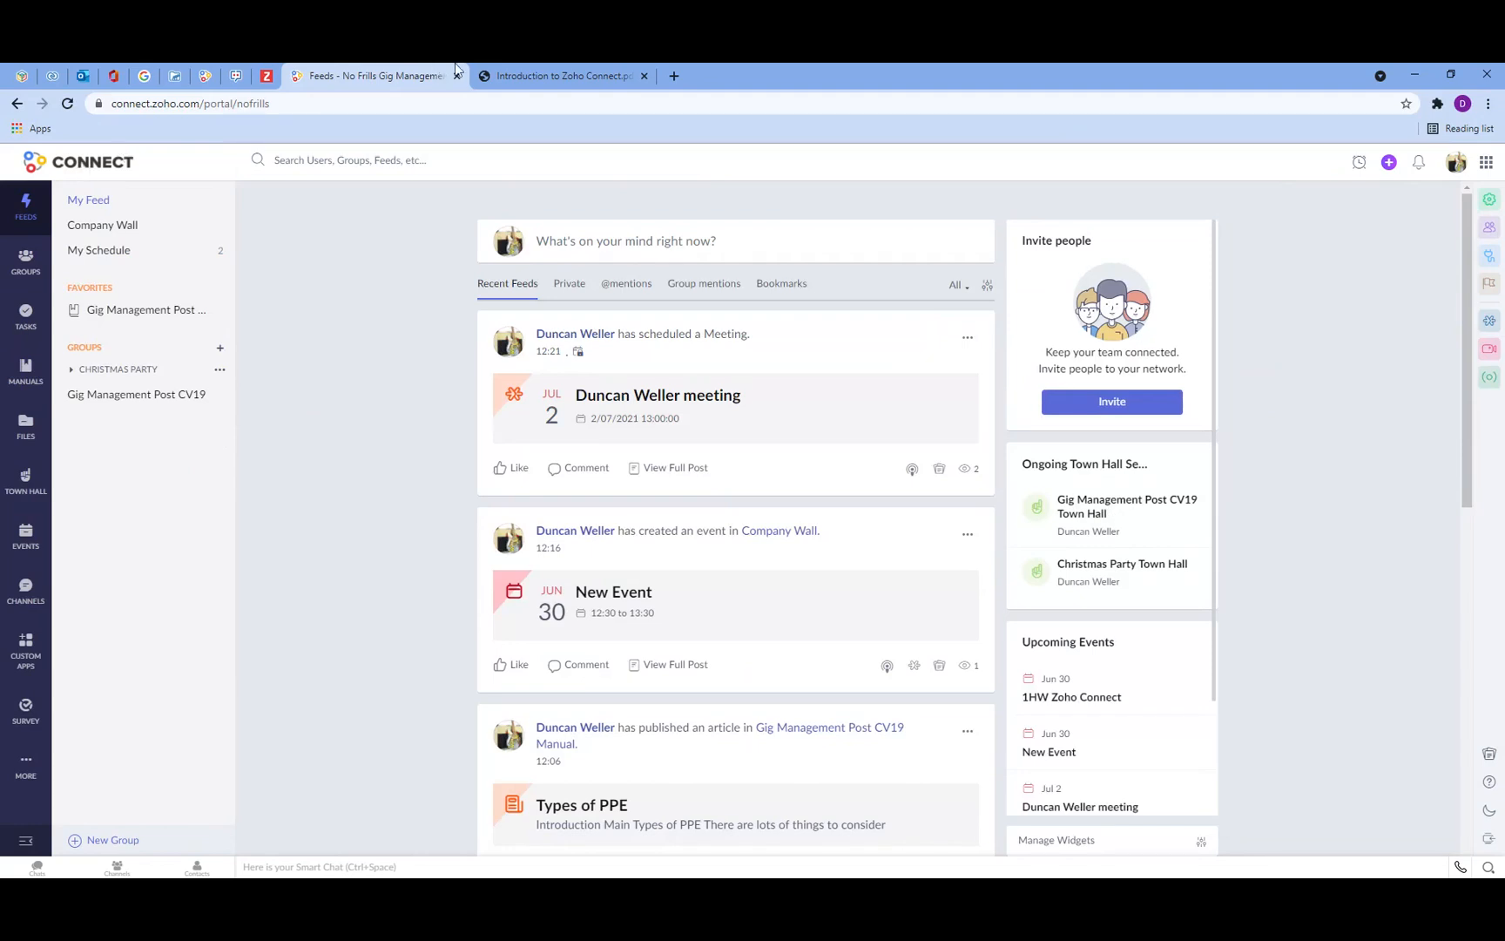
click(503, 73)
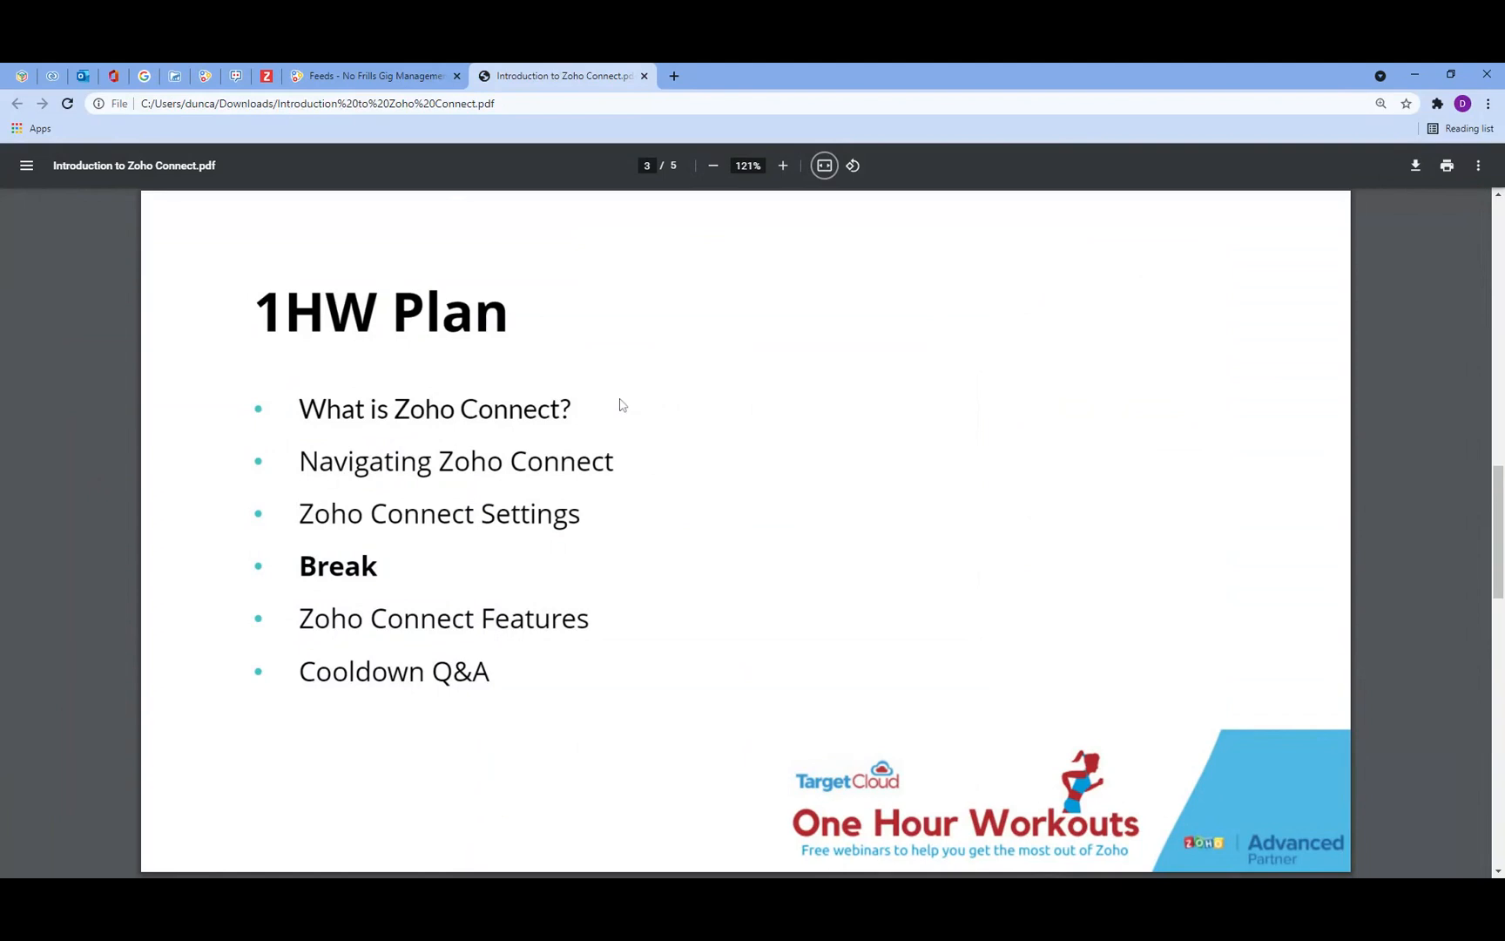
click(373, 80)
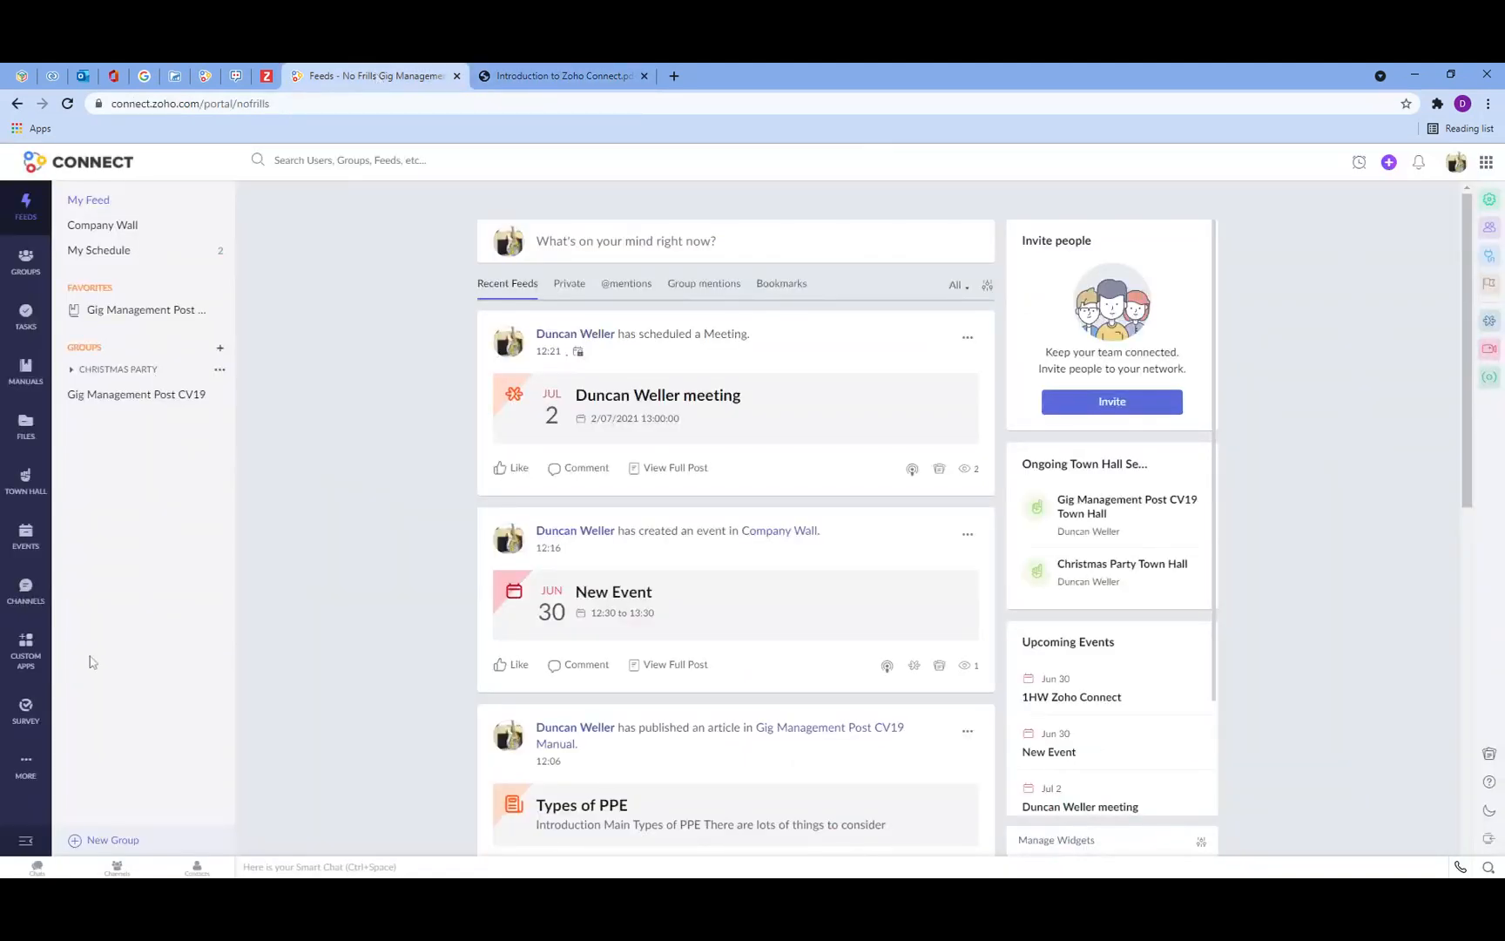